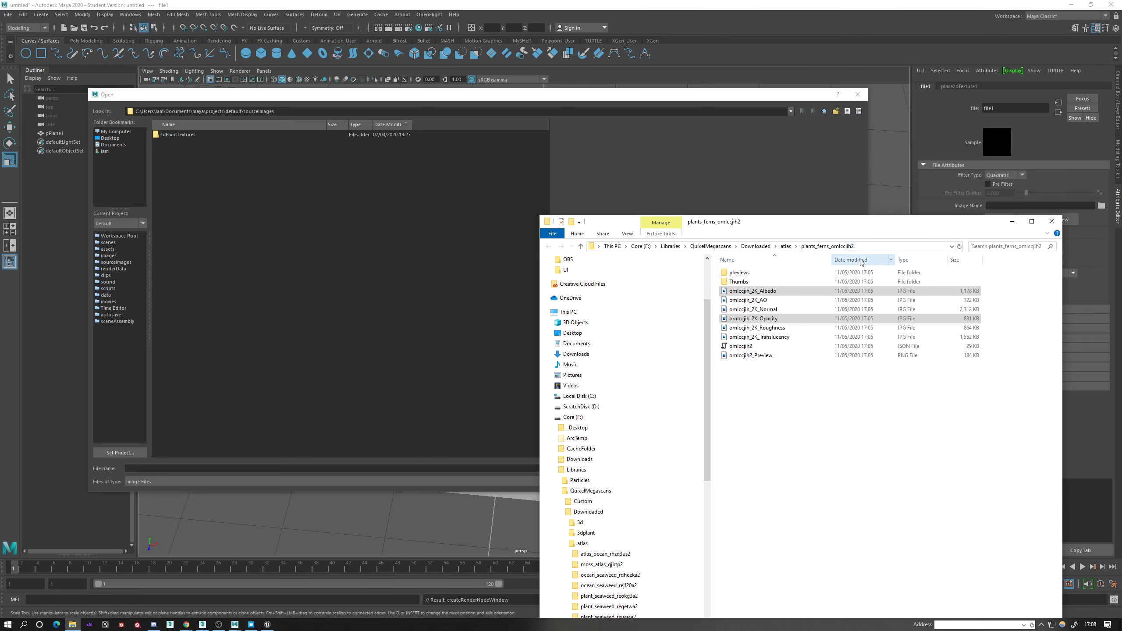
Load omlccjih_2K_Albedo.jpg from the plants_ferns_omlccjih2 folder into the file1 texture and display textures on the plane.
{"action": "left_click", "coordinate": [871, 247]}
{"action": "key", "text": "ctrl+c"}
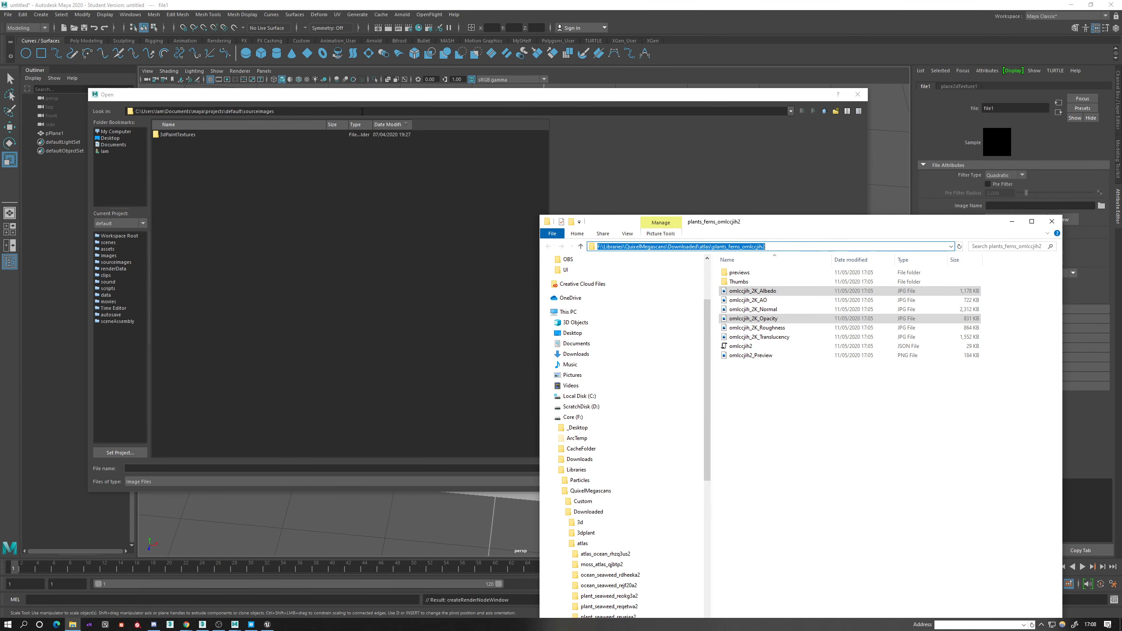
{"action": "left_click", "coordinate": [335, 110]}
{"action": "key", "text": "ctrl+a"}
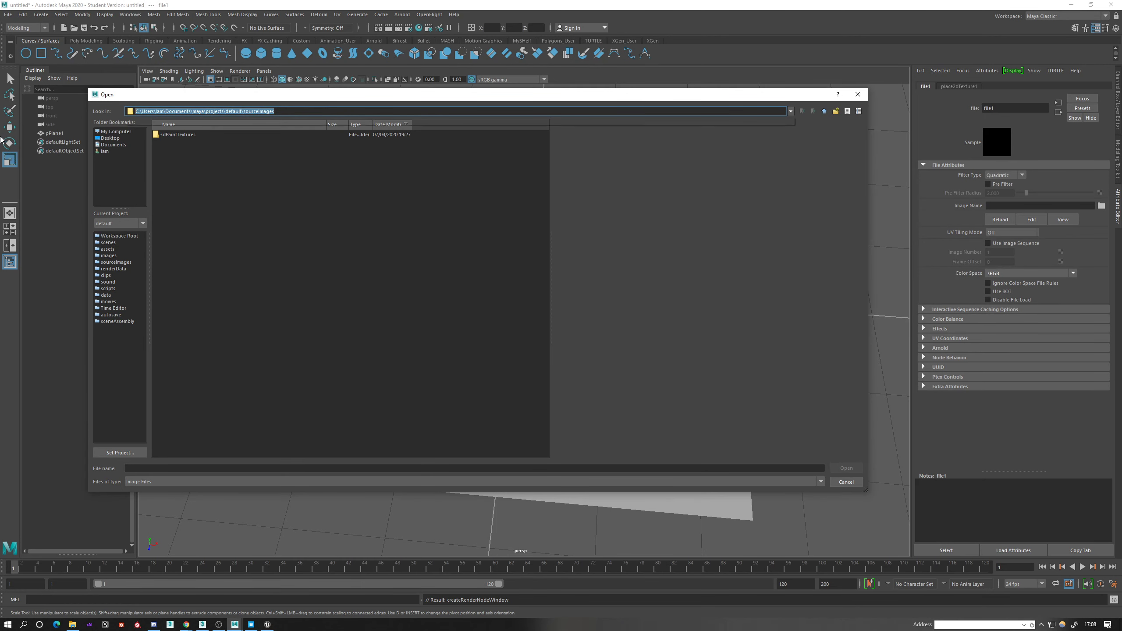
{"action": "key", "text": "ctrl+v"}
{"action": "key", "text": "Return"}
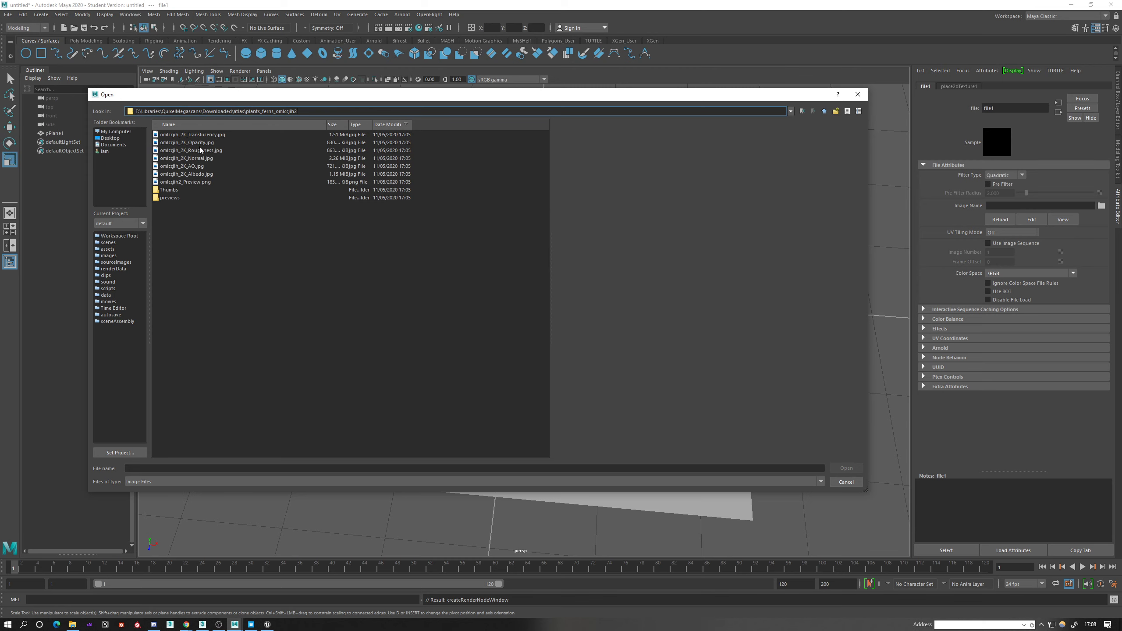
{"action": "left_click", "coordinate": [200, 174]}
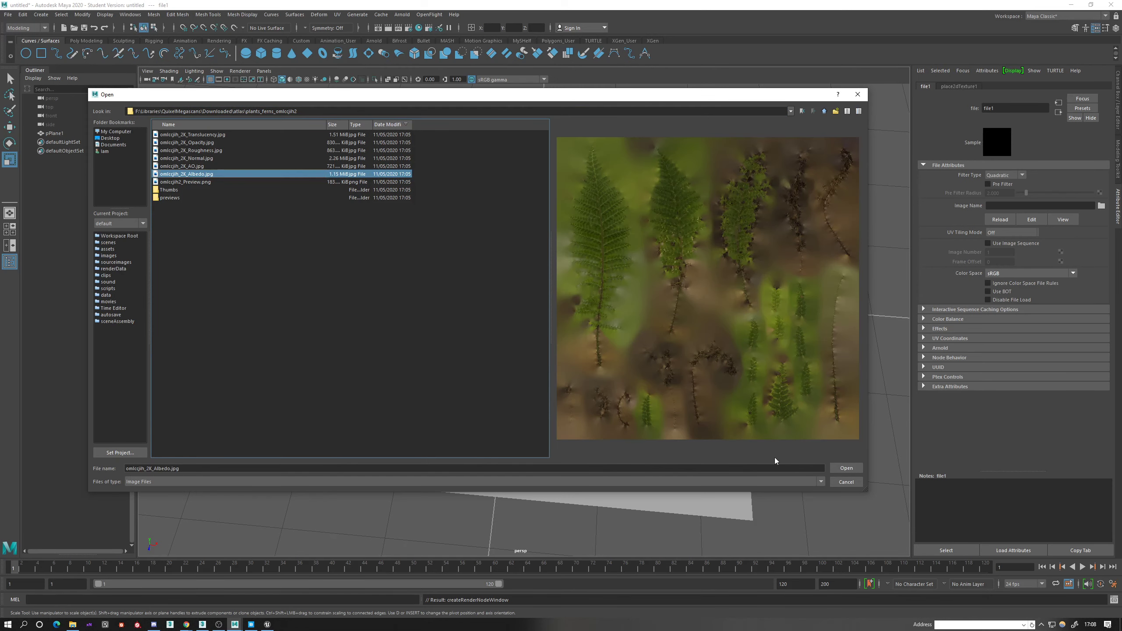
{"action": "left_click", "coordinate": [847, 468]}
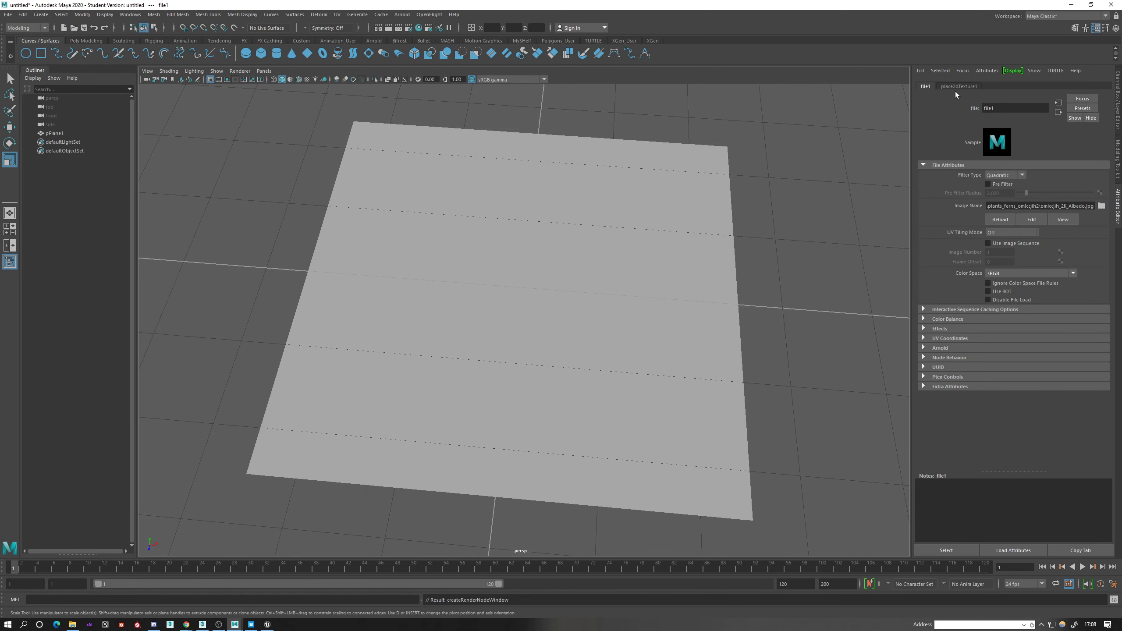
{"action": "left_click", "coordinate": [621, 248]}
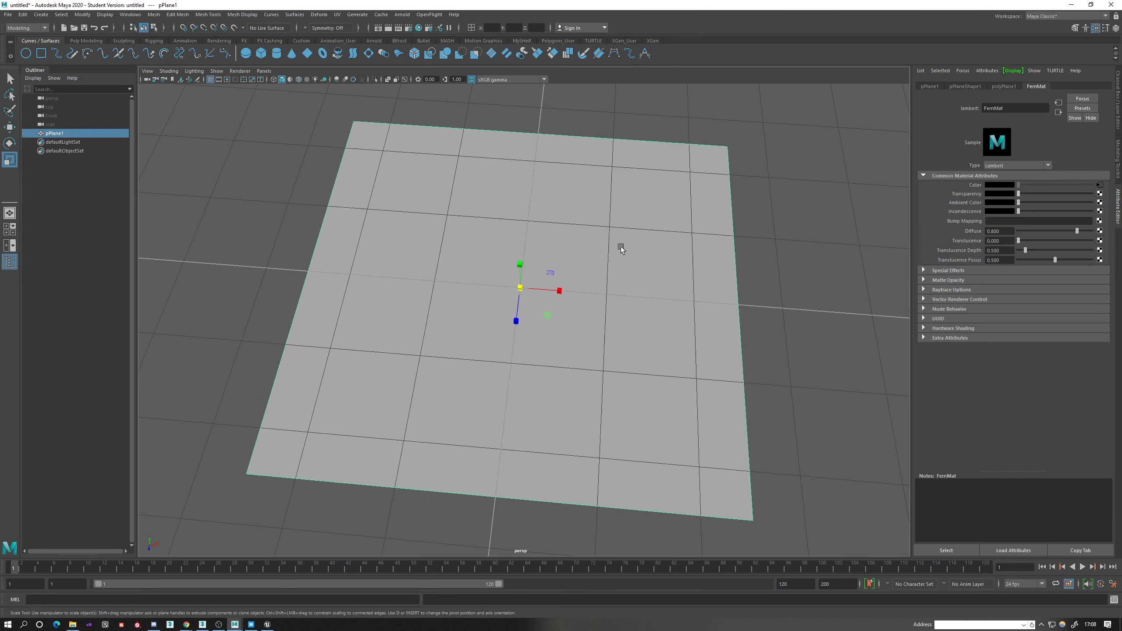
{"action": "left_click", "coordinate": [307, 80]}
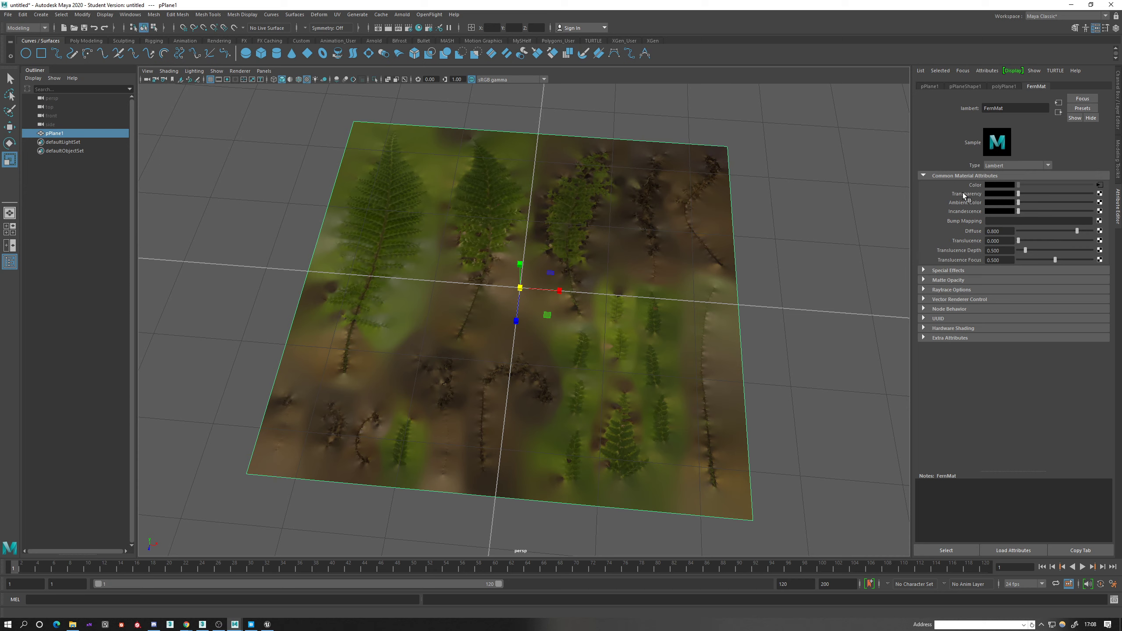
Connect a File texture to FernMat's Transparency and load omlccjih_2K_Opacity.jpg into it.
{"action": "left_click", "coordinate": [1100, 194]}
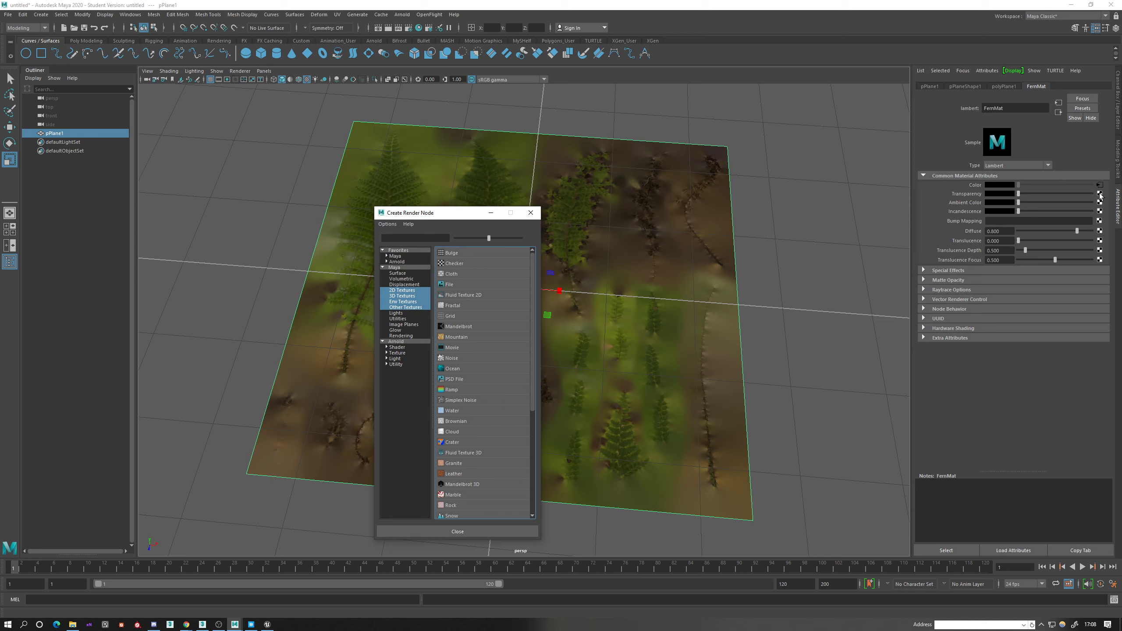
{"action": "left_click", "coordinate": [452, 285]}
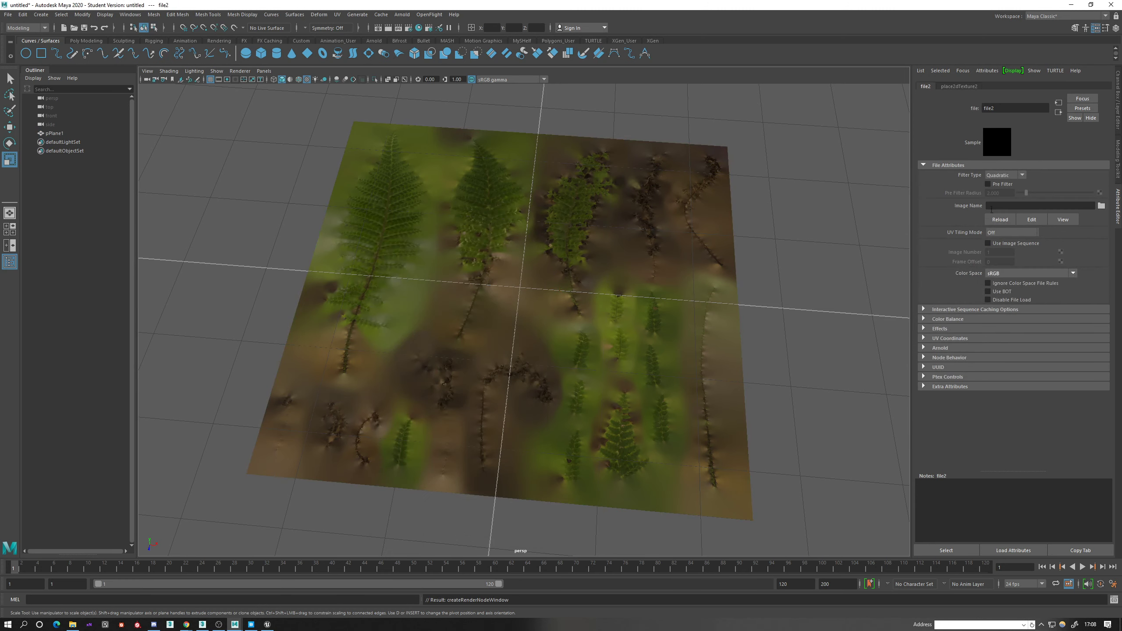
{"action": "left_click", "coordinate": [1102, 206]}
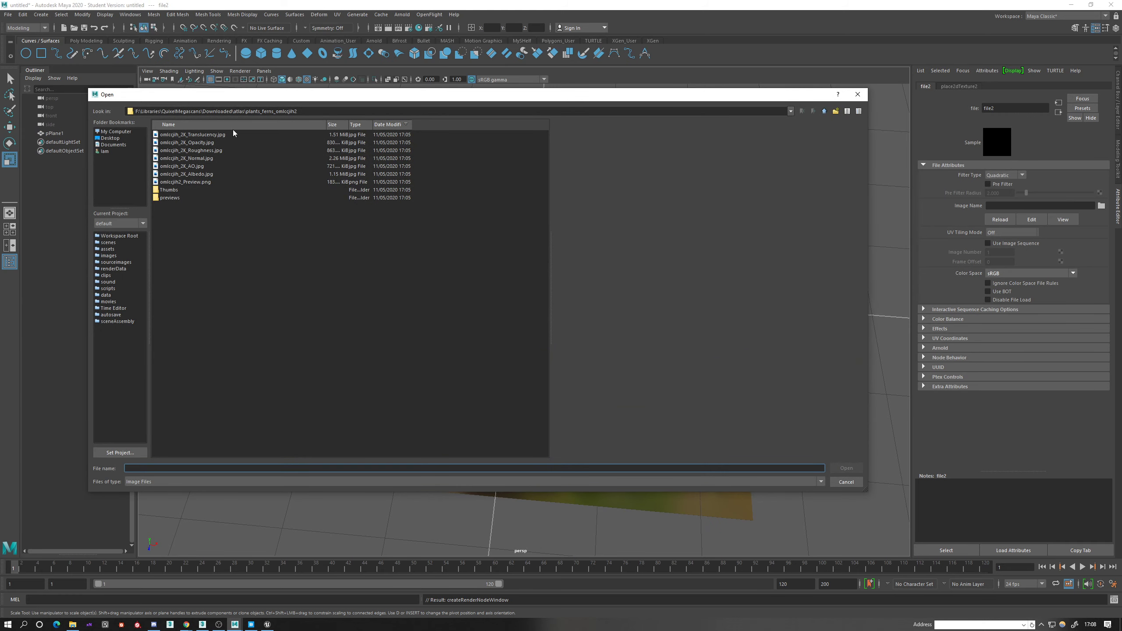
{"action": "left_click", "coordinate": [207, 135]}
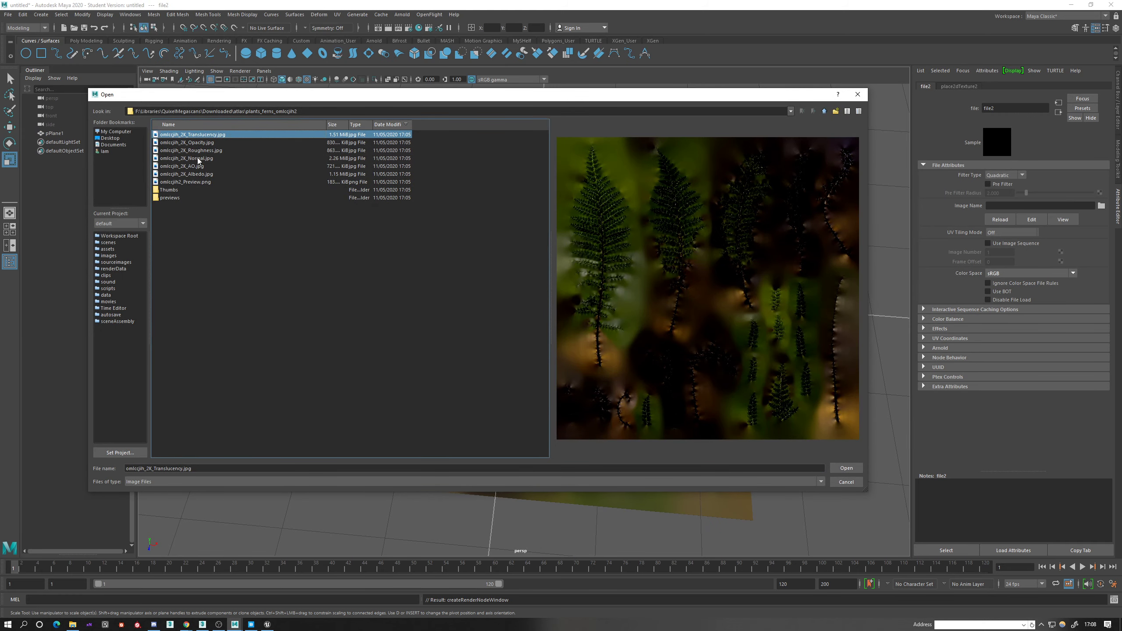
{"action": "left_click", "coordinate": [199, 143]}
{"action": "left_click", "coordinate": [203, 138]}
{"action": "left_click", "coordinate": [201, 143]}
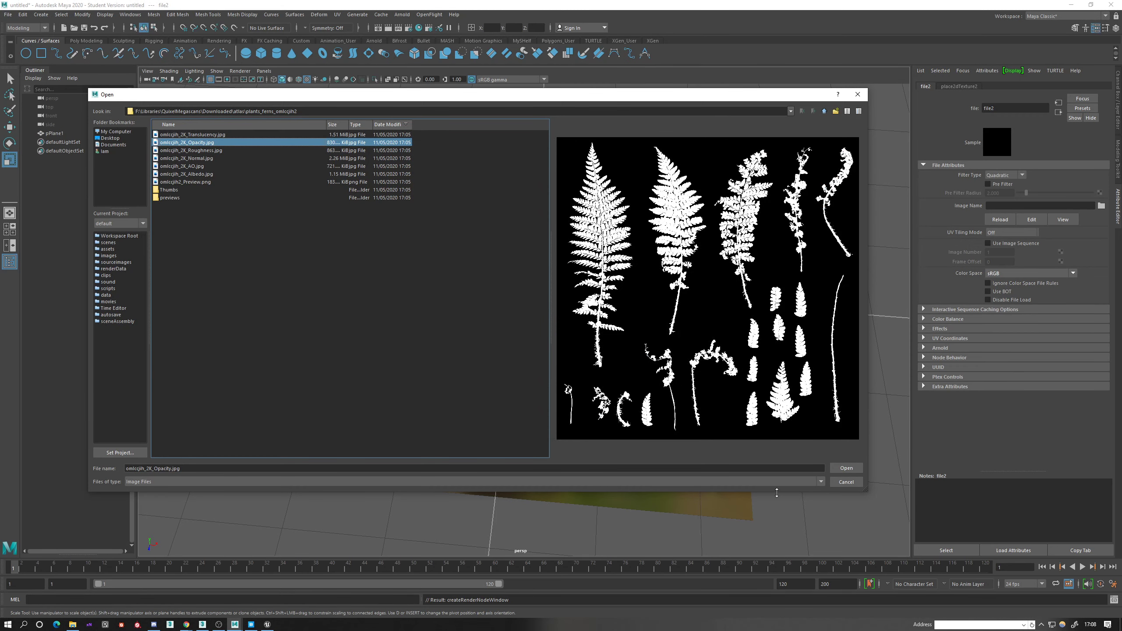
{"action": "left_click", "coordinate": [846, 467]}
{"action": "mouse_move", "coordinate": [489, 285]}
{"action": "left_mouse_down", "text": "alt"}
{"action": "mouse_move", "coordinate": [492, 297]}
{"action": "mouse_move", "coordinate": [494, 245]}
{"action": "mouse_move", "coordinate": [493, 301]}
{"action": "mouse_move", "coordinate": [465, 186]}
{"action": "mouse_move", "coordinate": [495, 286]}
{"action": "left_mouse_up", "text": "alt"}
{"action": "mouse_move", "coordinate": [494, 286]}
{"action": "middle_mouse_down", "text": "alt"}
{"action": "mouse_move", "coordinate": [500, 276]}
{"action": "mouse_move", "coordinate": [492, 295]}
{"action": "middle_mouse_up", "text": "alt"}
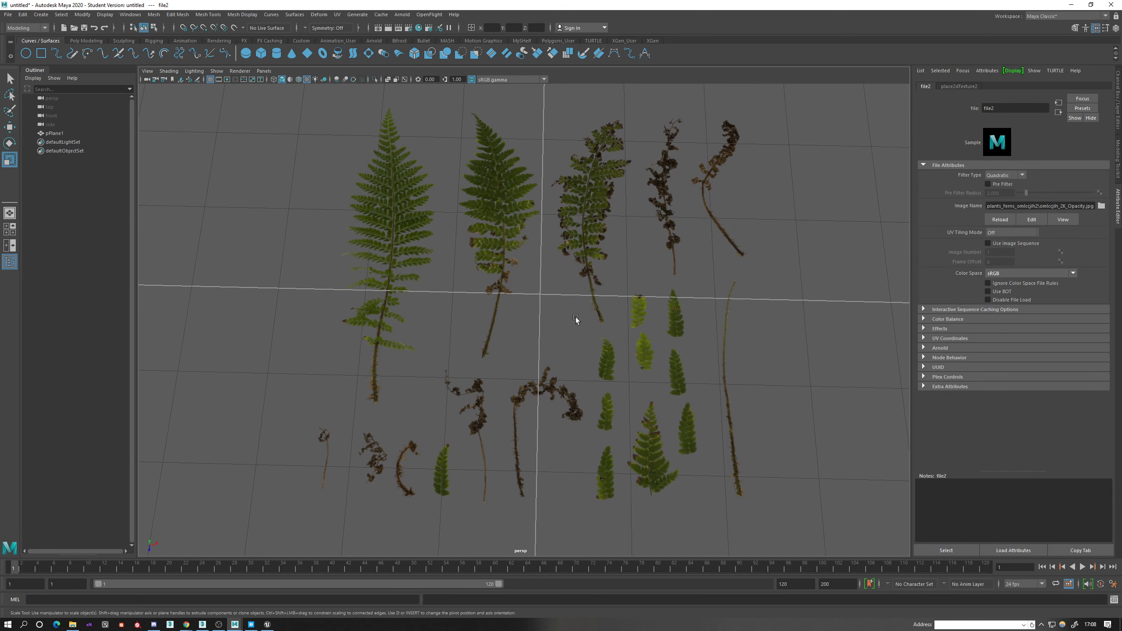
{"action": "middle_click_drag", "start_coordinate": [495, 336], "coordinate": [507, 361], "text": "alt"}
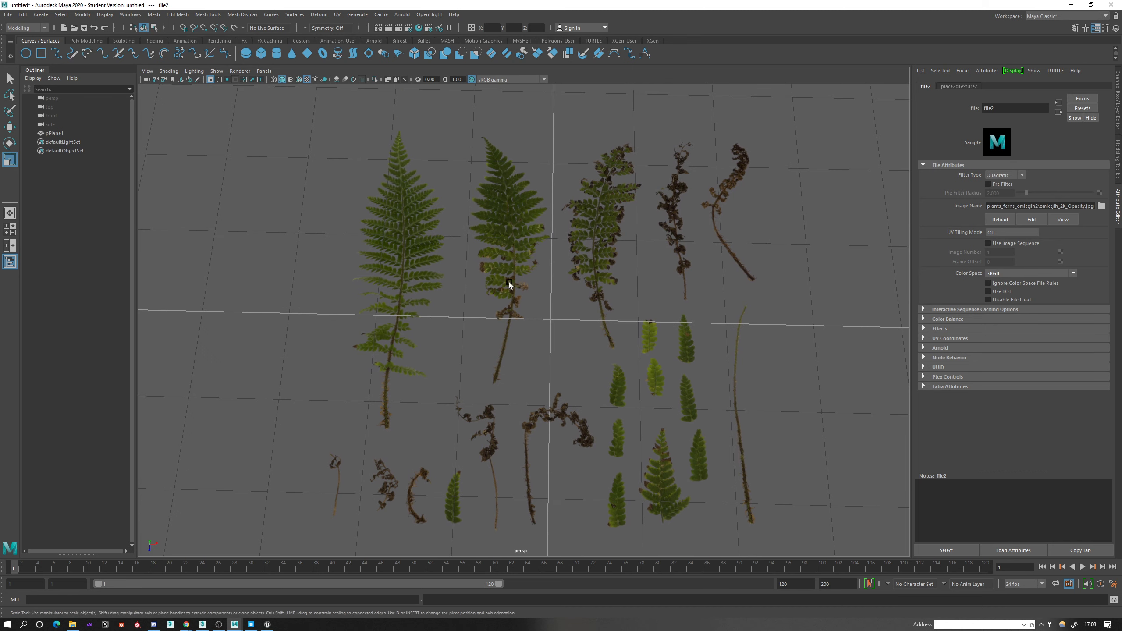
Review the Prickly Shield Fern atlas in Quixel Bridge and its downloaded texture files in File Explorer, and return to Maya.
{"action": "left_click", "coordinate": [537, 251]}
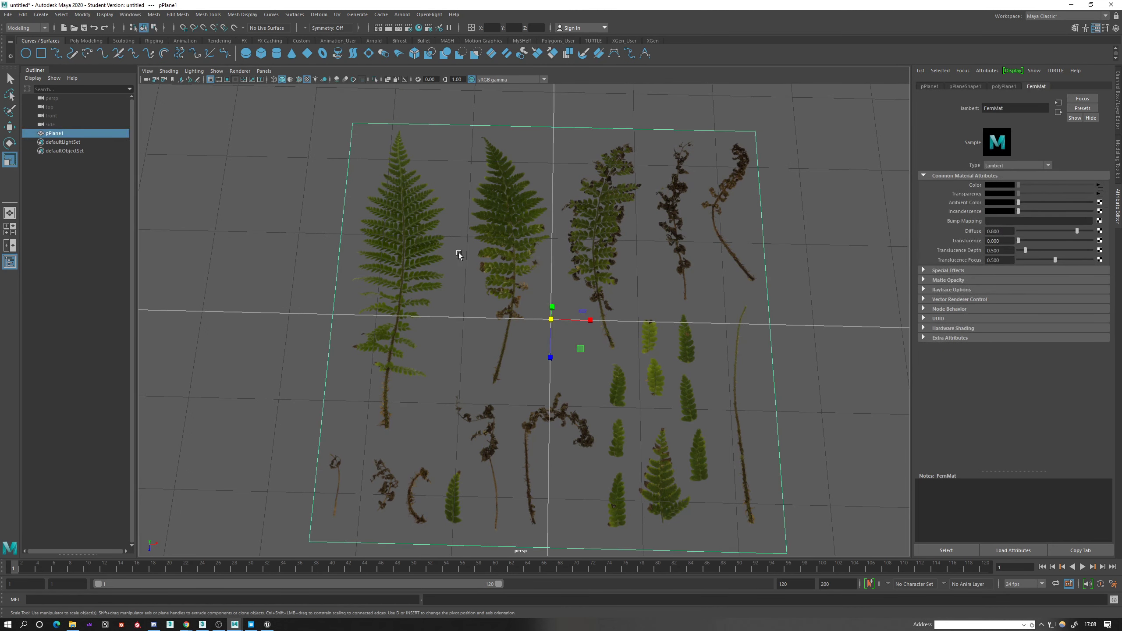
{"action": "mouse_move", "coordinate": [254, 629]}
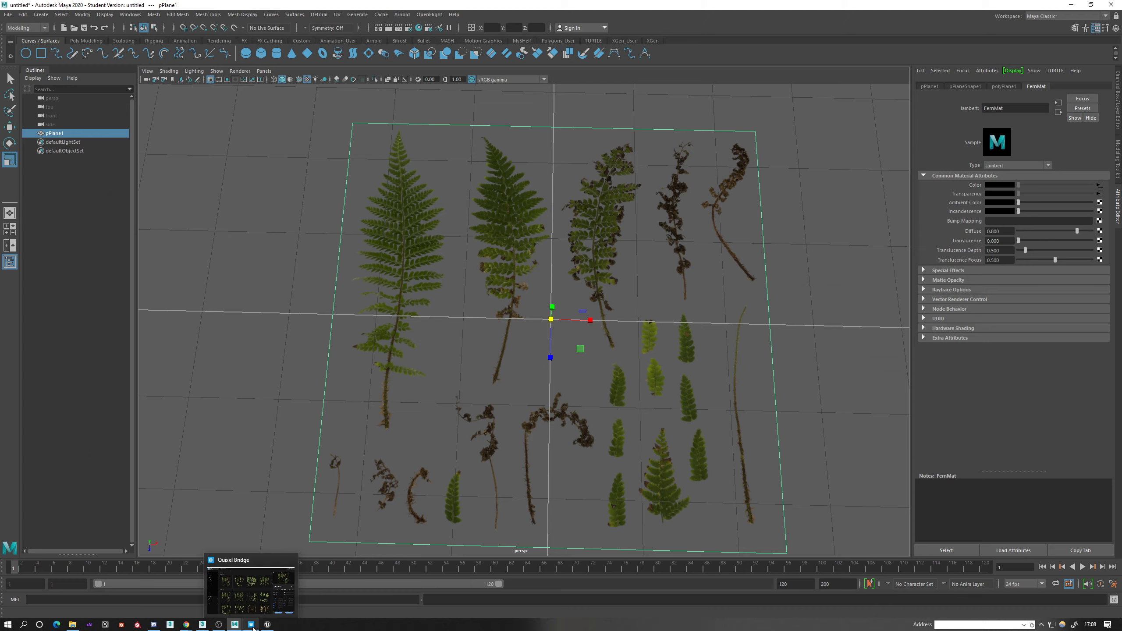
{"action": "left_click", "coordinate": [253, 628]}
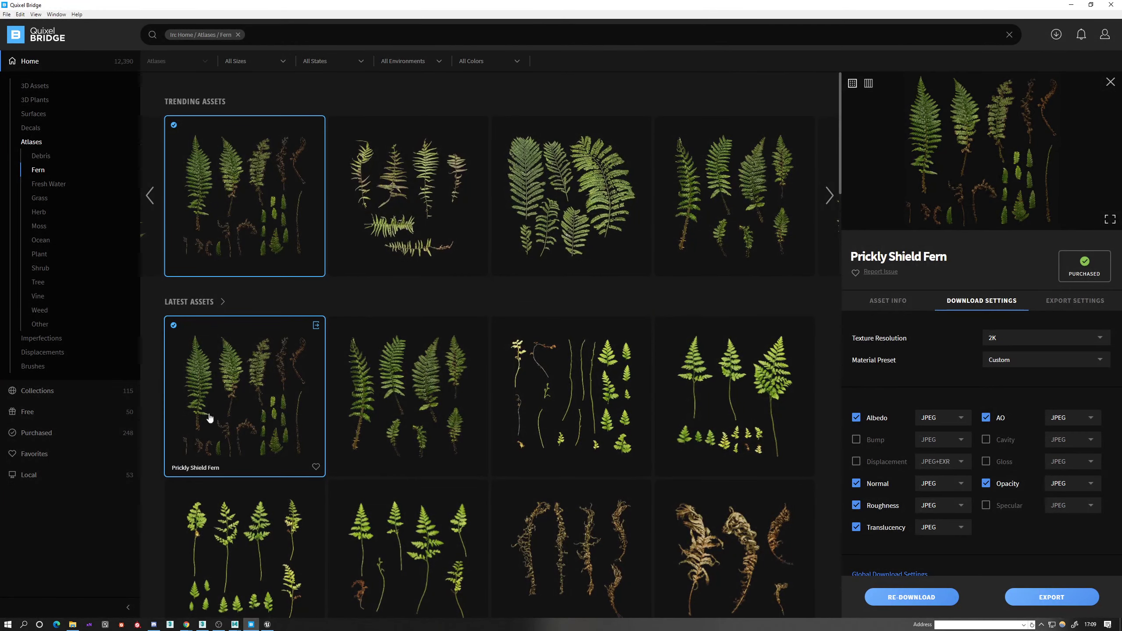
{"action": "left_click", "coordinate": [251, 625]}
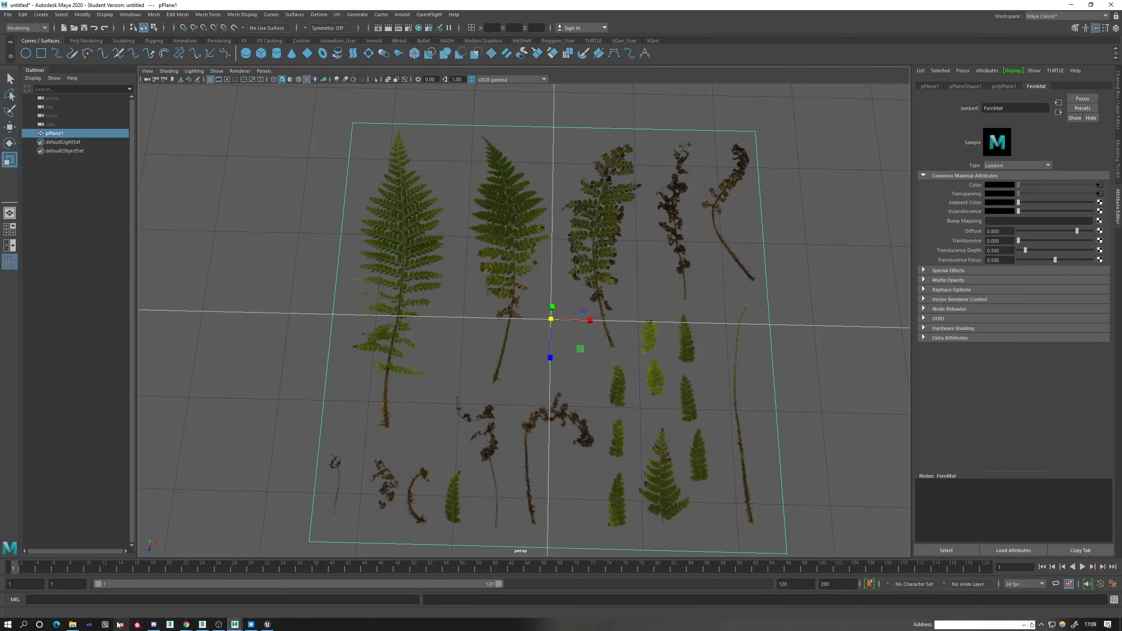
{"action": "left_click", "coordinate": [72, 625]}
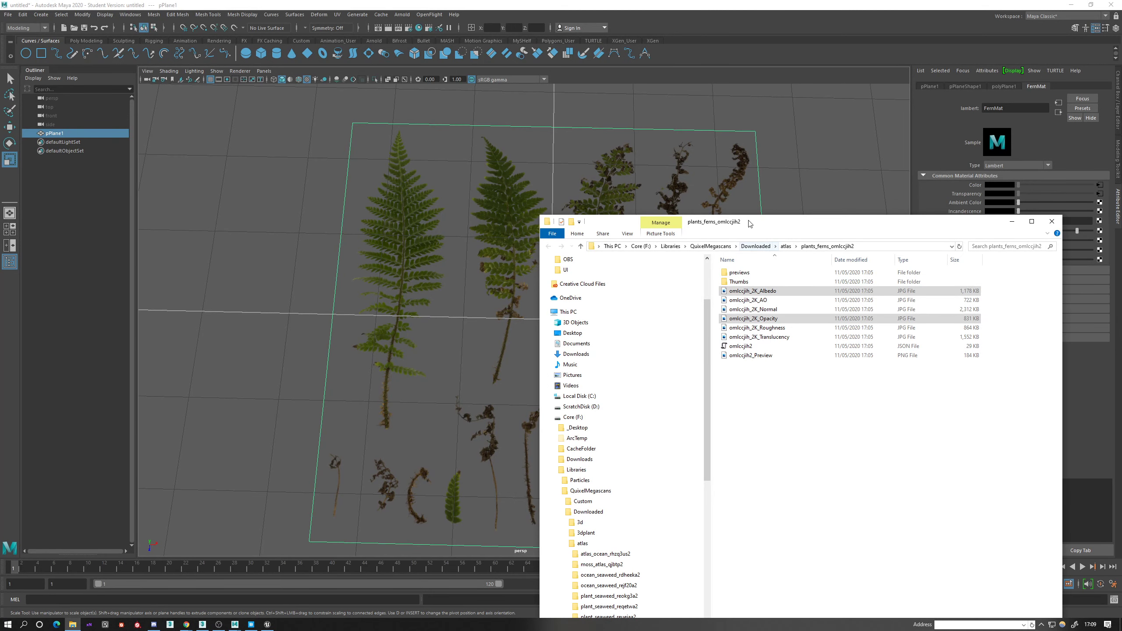
{"action": "left_click_drag", "start_coordinate": [750, 222], "coordinate": [560, 118]}
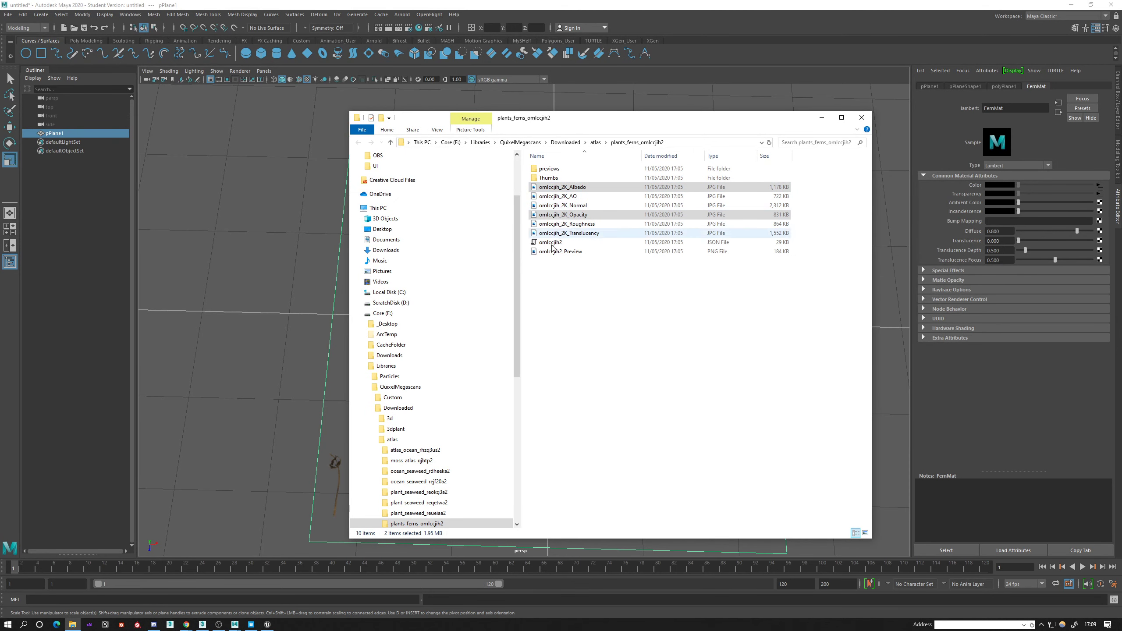
{"action": "left_click", "coordinate": [822, 122]}
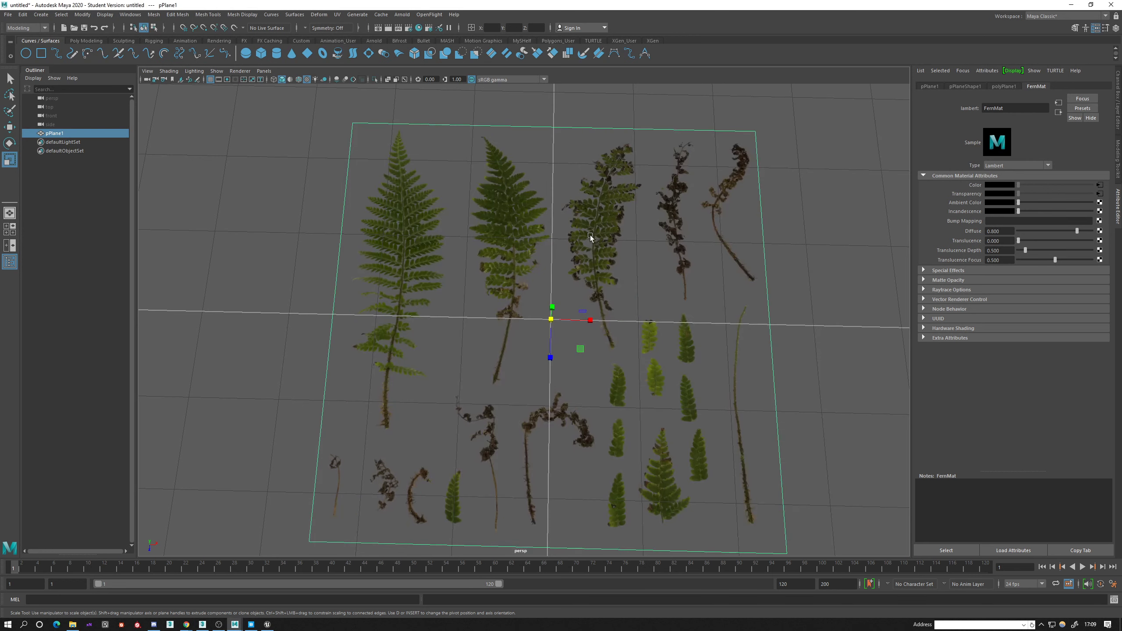
Cut a closed outline around the large leftmost fern with the Multi-Cut tool, starting and ending on the plane's upper edge.
{"action": "left_click", "coordinate": [431, 96]}
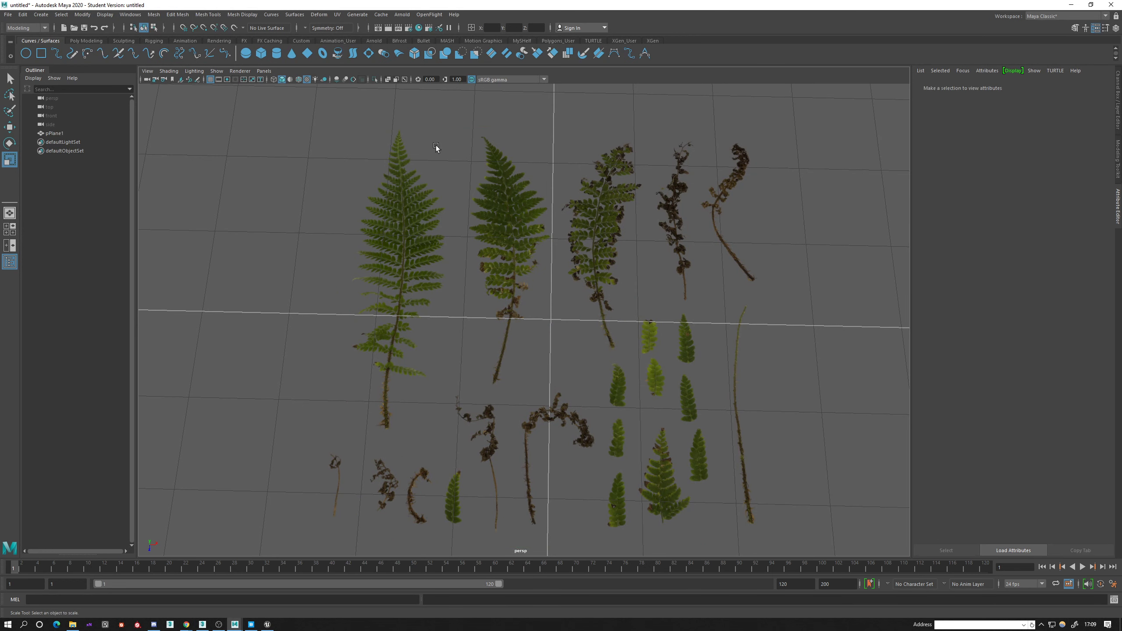
{"action": "left_click", "coordinate": [436, 147]}
{"action": "right_click_drag", "start_coordinate": [426, 165], "coordinate": [378, 166], "text": "shift"}
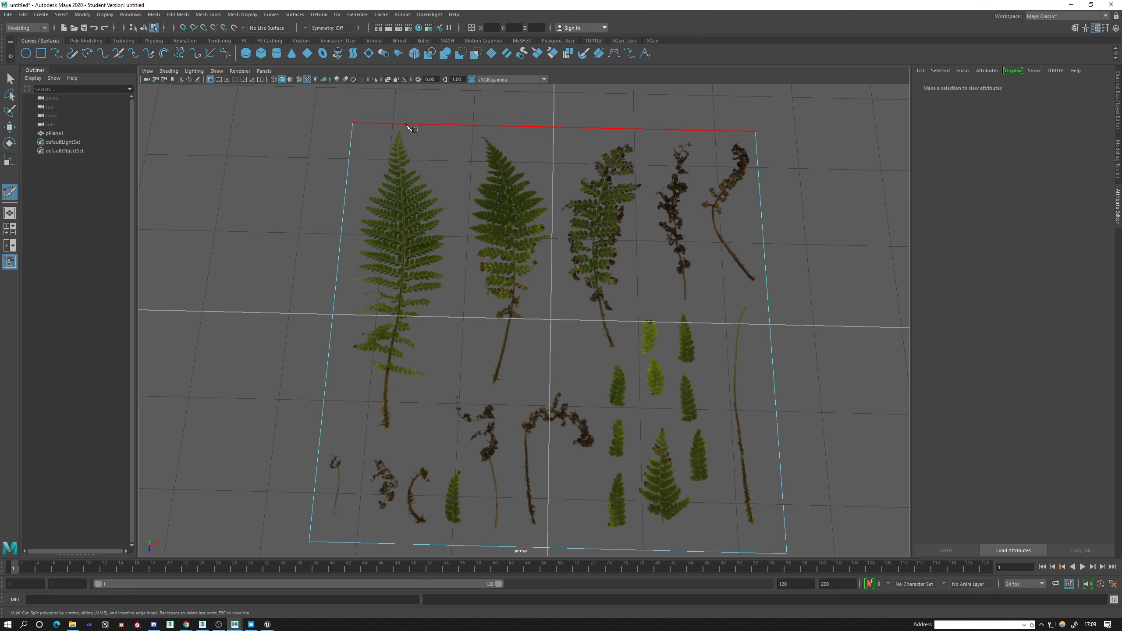
{"action": "left_click", "coordinate": [406, 124]}
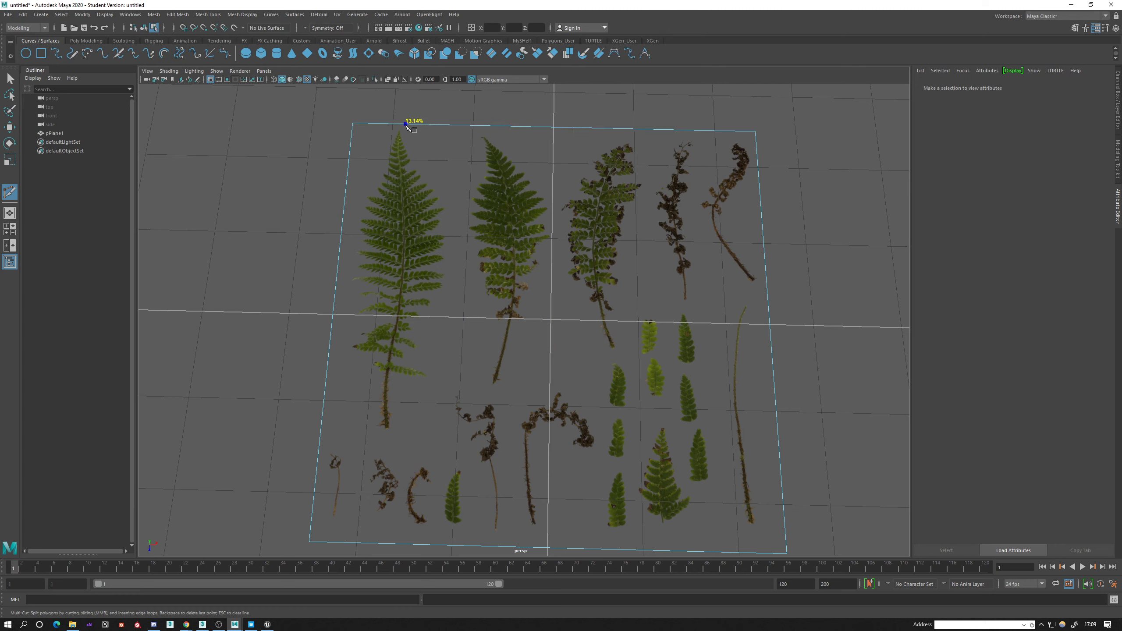
{"action": "left_click", "coordinate": [438, 188]}
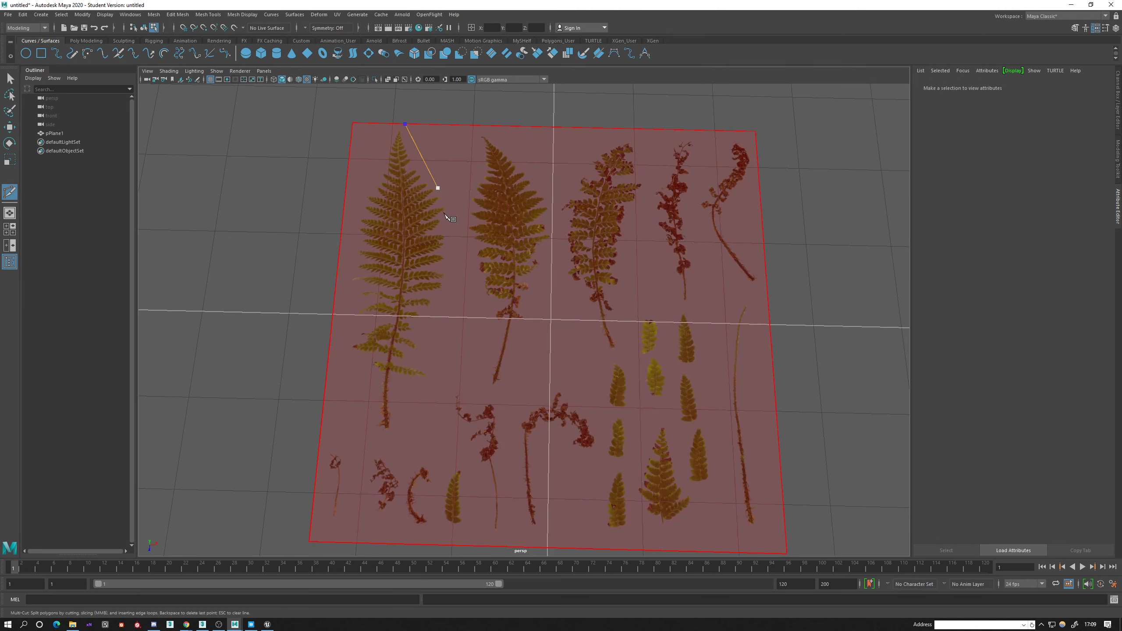
{"action": "left_click", "coordinate": [448, 217]}
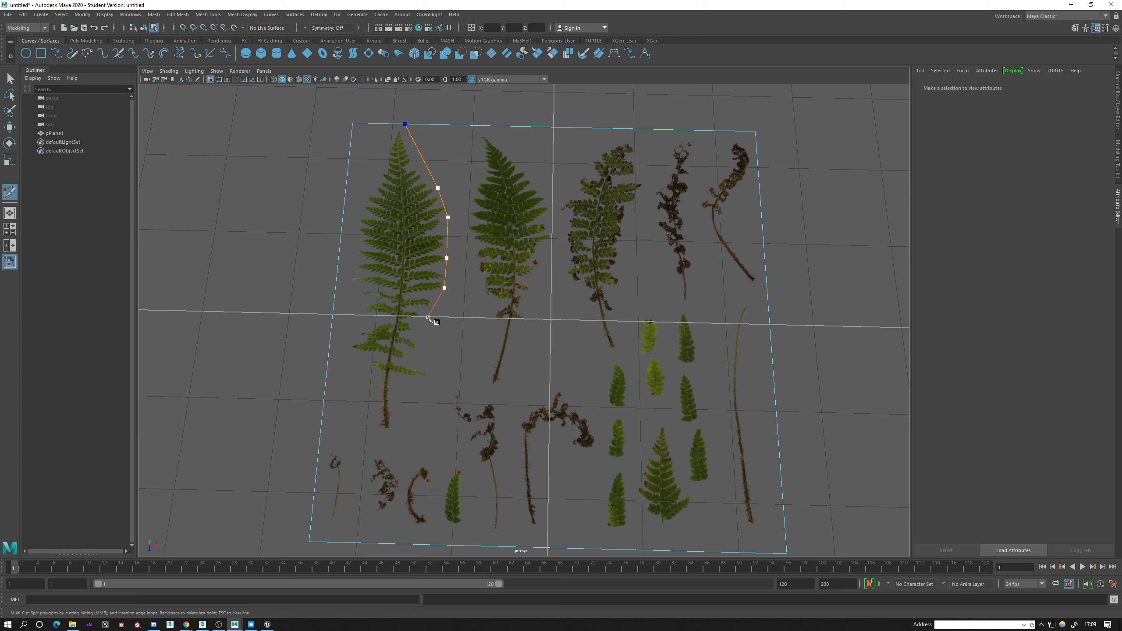
{"action": "left_click", "coordinate": [423, 318]}
{"action": "left_click", "coordinate": [428, 377]}
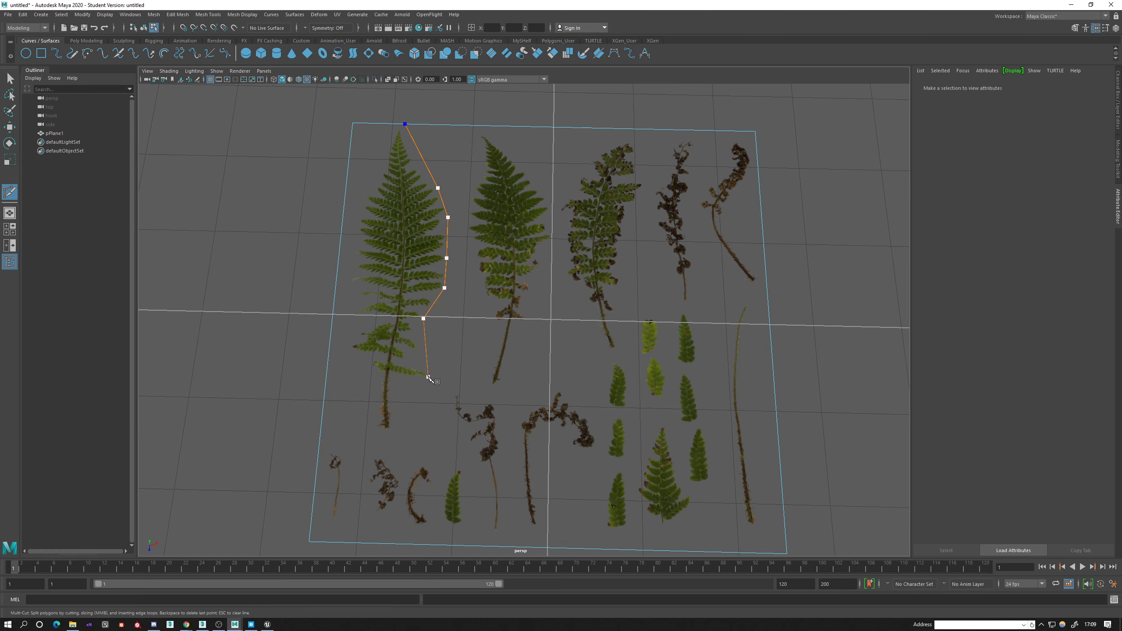
{"action": "left_click", "coordinate": [391, 429]}
{"action": "left_click", "coordinate": [382, 428]}
{"action": "left_click", "coordinate": [370, 364]}
{"action": "left_click", "coordinate": [349, 347]}
{"action": "left_click", "coordinate": [353, 316]}
{"action": "left_click", "coordinate": [359, 237]}
{"action": "left_click", "coordinate": [368, 190]}
{"action": "left_click", "coordinate": [384, 156]}
{"action": "left_click", "coordinate": [400, 125]}
{"action": "key", "text": "Return"}
Cut an edge from the base of the fern outline's stem to the plane's left border.
{"action": "middle_click_drag", "start_coordinate": [373, 247], "coordinate": [444, 207], "text": "alt"}
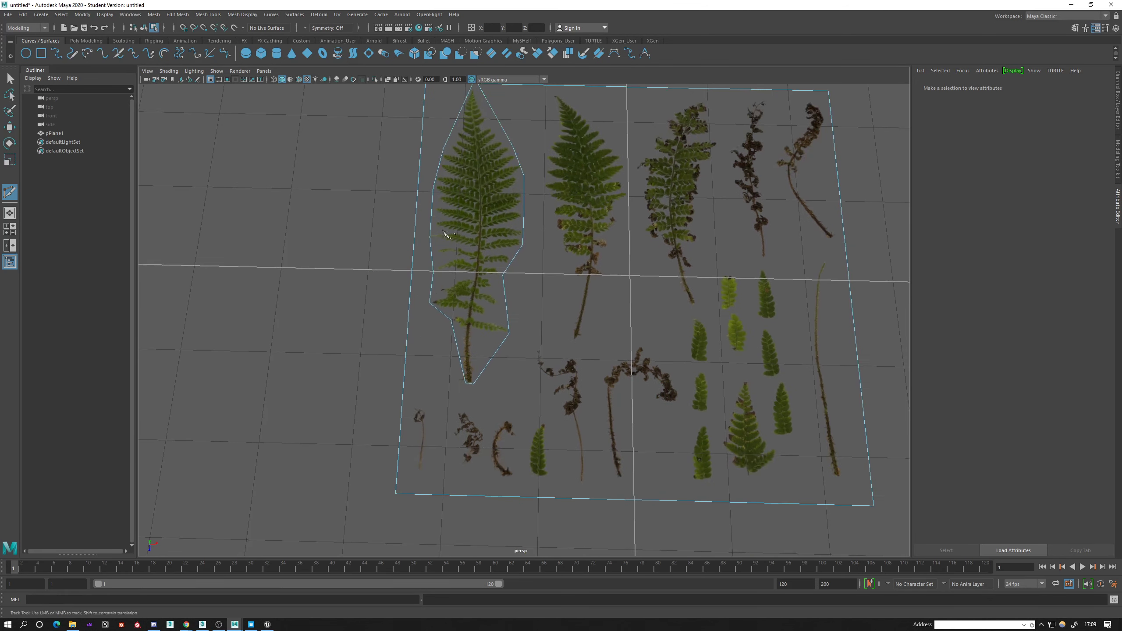
{"action": "left_click", "coordinate": [402, 399]}
{"action": "right_click", "coordinate": [430, 365]}
Delete the leftover face between the fern outline and the plane's left border.
{"action": "middle_click_drag", "start_coordinate": [420, 153], "coordinate": [432, 214], "text": "alt"}
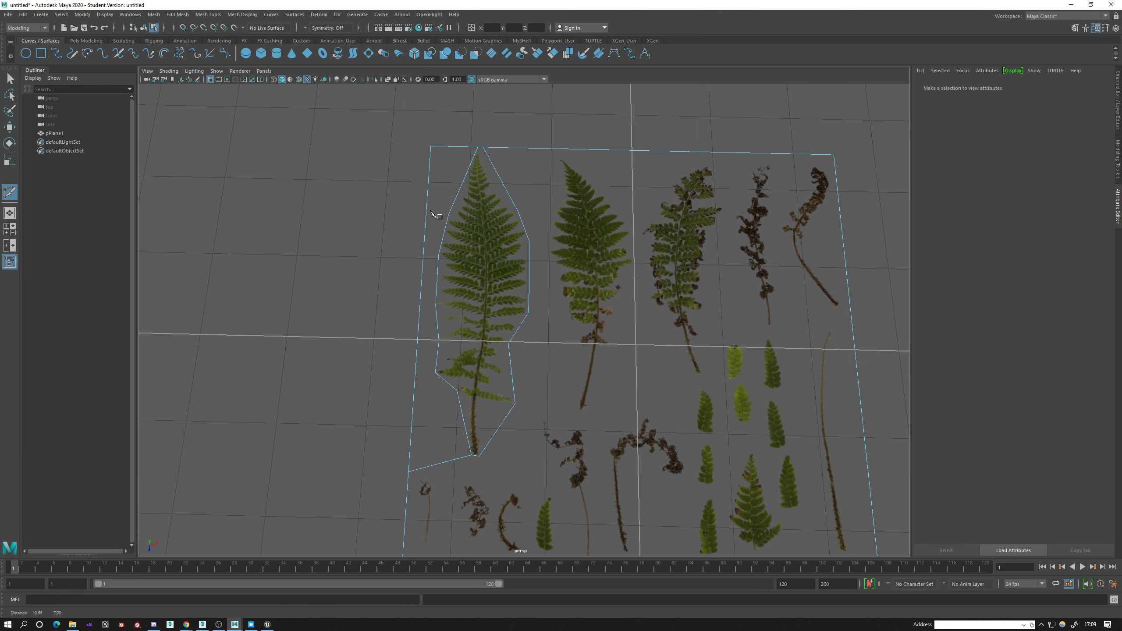
{"action": "right_click_drag", "start_coordinate": [437, 163], "coordinate": [438, 179]}
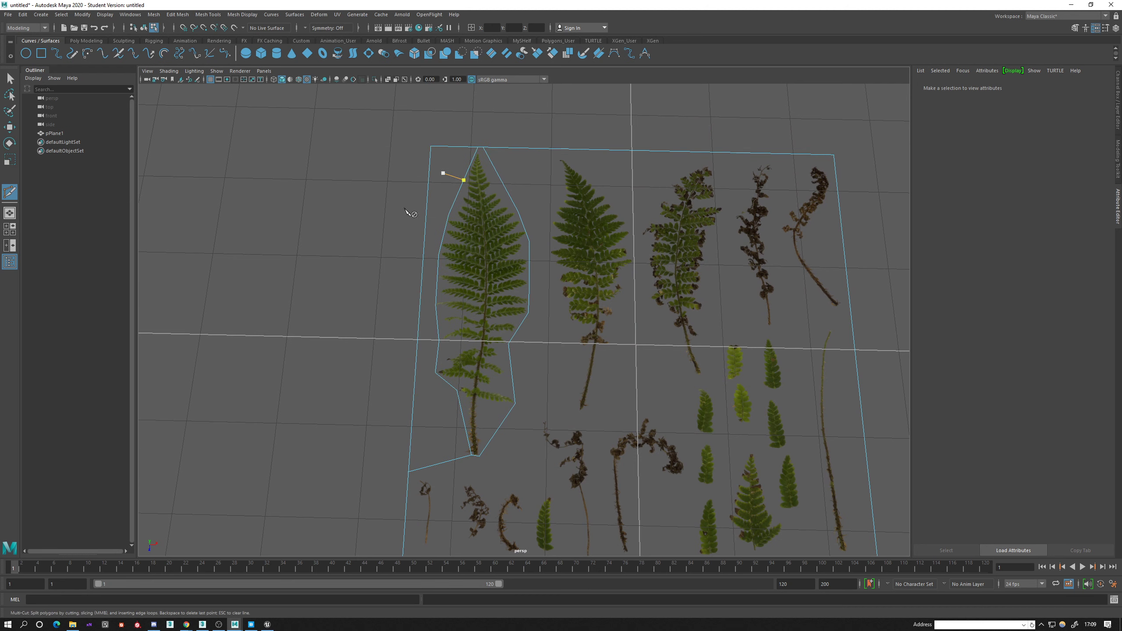
{"action": "key", "text": "q"}
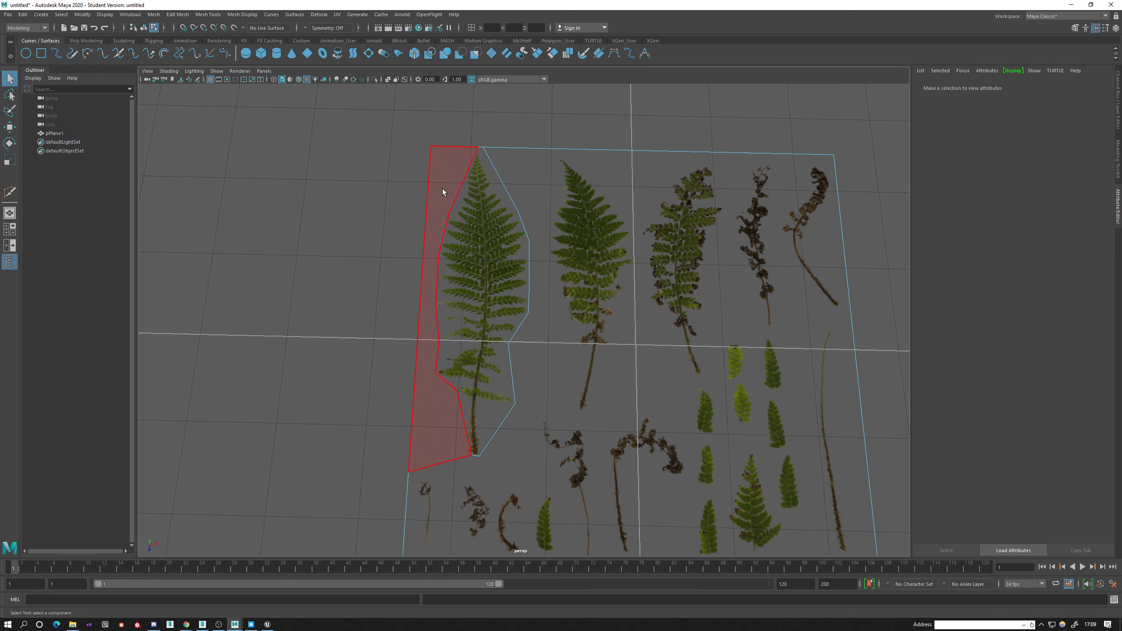
{"action": "left_click", "coordinate": [442, 192]}
{"action": "key", "text": "Delete"}
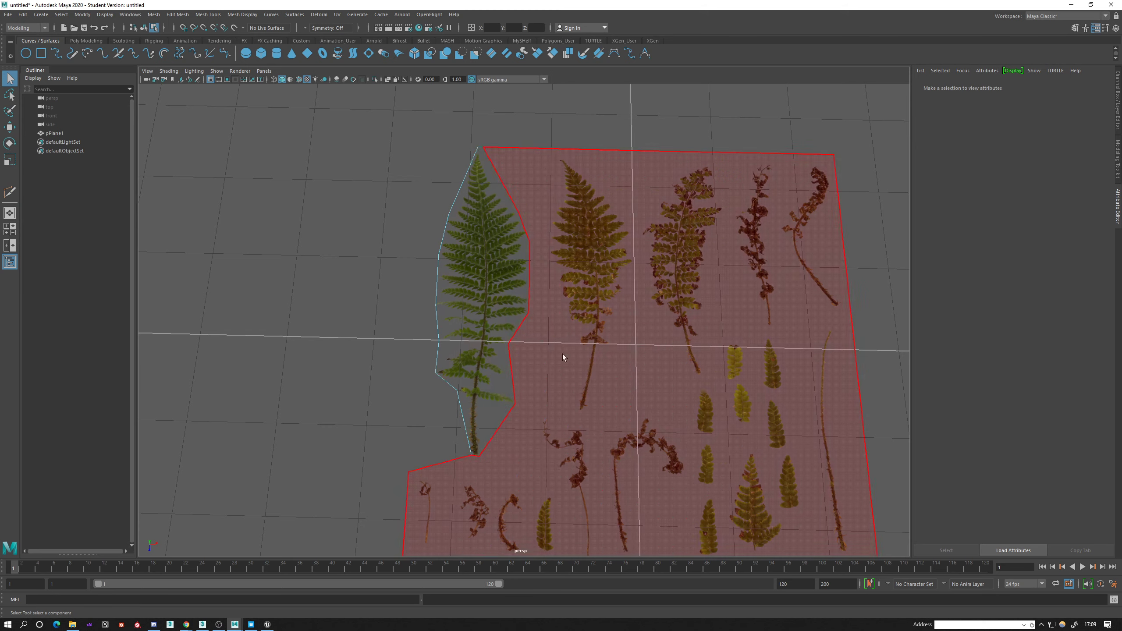
Cut an edge across the first fern cutout just below its tip with the Multi-Cut tool.
{"action": "left_click", "coordinate": [500, 313]}
{"action": "scroll", "coordinate": [592, 376], "scroll_direction": "up", "scroll_amount": 3}
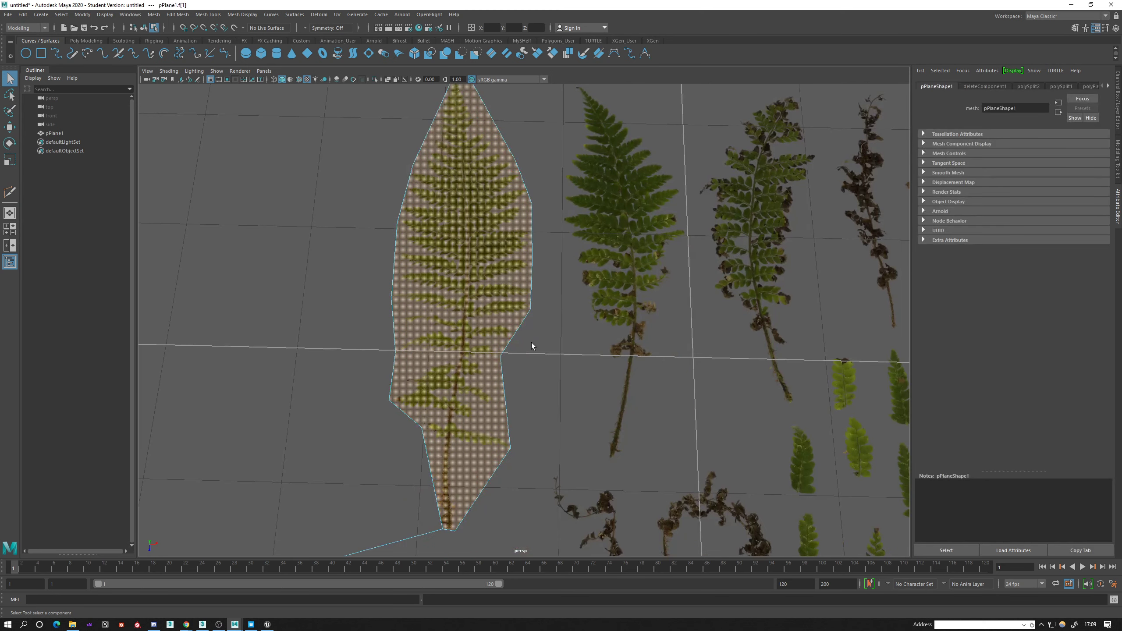
{"action": "middle_click_drag", "start_coordinate": [531, 343], "coordinate": [490, 284], "text": "alt"}
{"action": "middle_click_drag", "start_coordinate": [475, 226], "coordinate": [464, 325], "text": "alt"}
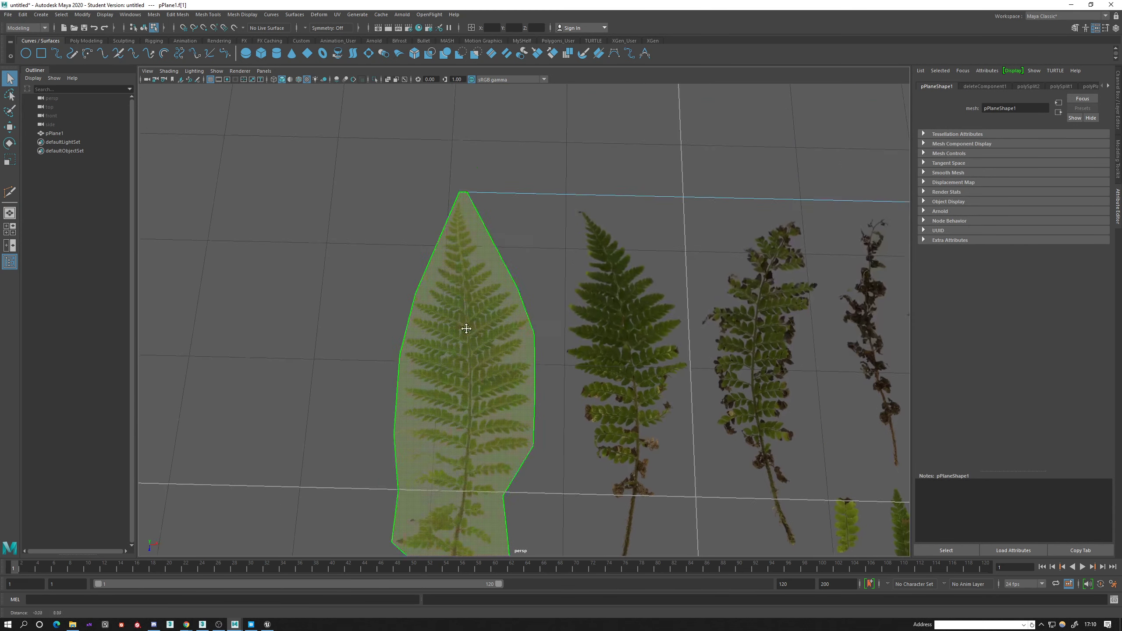
{"action": "right_click_drag", "start_coordinate": [456, 258], "coordinate": [403, 263], "text": "shift"}
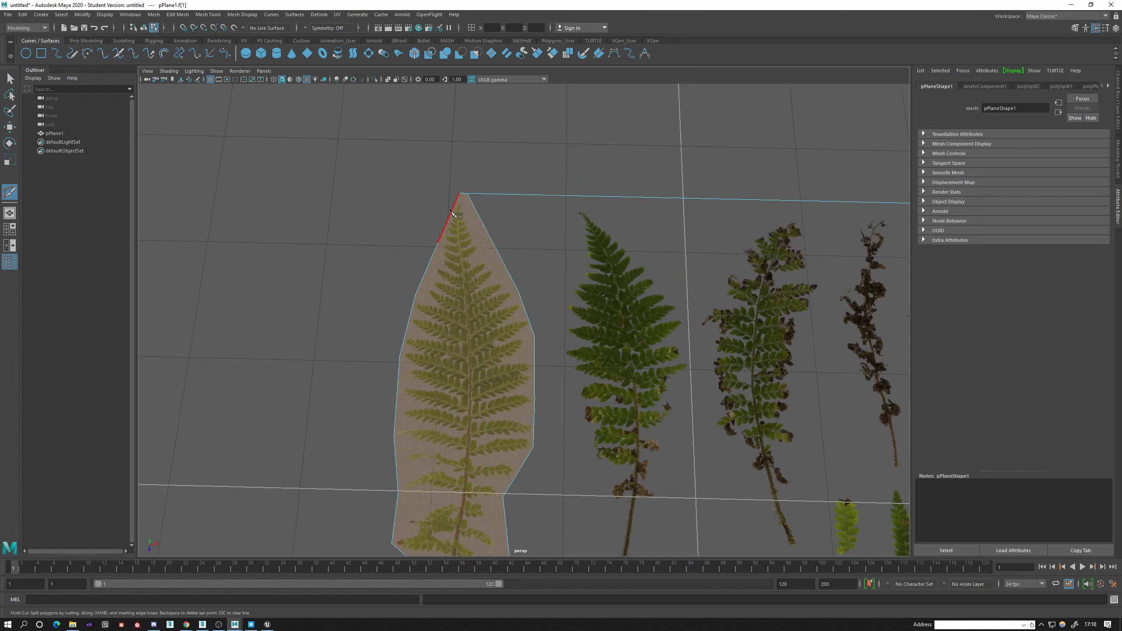
{"action": "mouse_move", "coordinate": [455, 214]}
{"action": "right_mouse_down"}
{"action": "mouse_move", "coordinate": [490, 199]}
{"action": "mouse_move", "coordinate": [437, 207]}
{"action": "mouse_move", "coordinate": [492, 202]}
{"action": "mouse_move", "coordinate": [444, 212]}
{"action": "right_mouse_up"}
{"action": "left_click", "coordinate": [459, 194]}
{"action": "key", "text": "q"}
{"action": "left_click", "coordinate": [438, 242]}
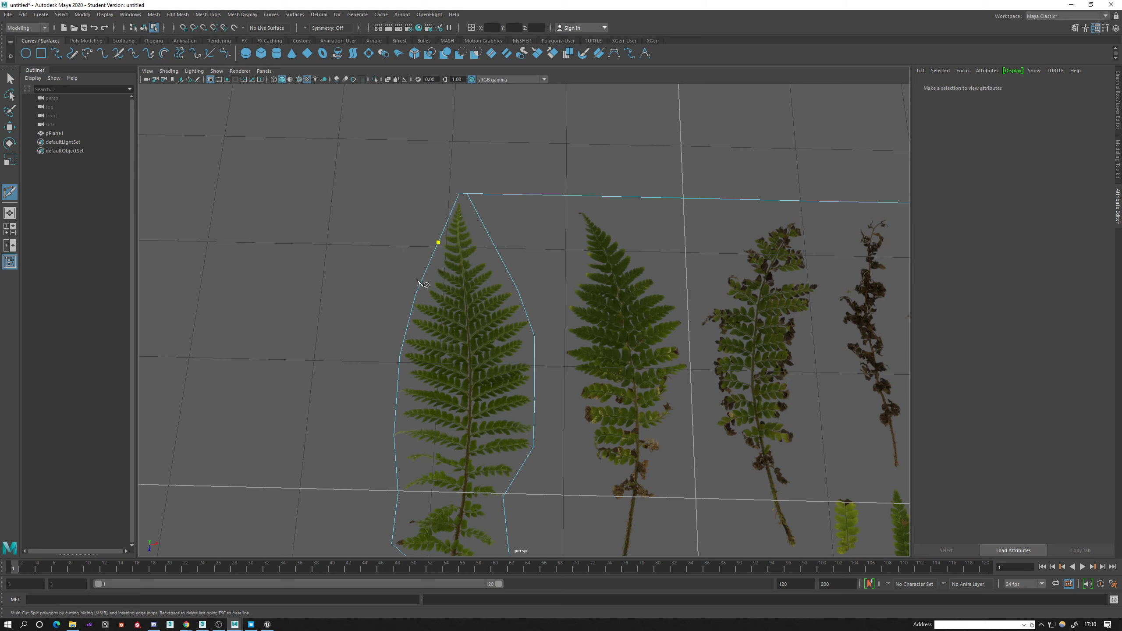
{"action": "left_click", "coordinate": [492, 240]}
{"action": "right_click", "coordinate": [506, 266]}
Cut four more edges across the upper and middle parts of the first fern, linking its left and right outline points.
{"action": "left_click", "coordinate": [518, 290]}
{"action": "left_click", "coordinate": [415, 294]}
{"action": "left_click", "coordinate": [400, 356]}
{"action": "left_click", "coordinate": [535, 335]}
{"action": "right_click", "coordinate": [551, 370]}
{"action": "left_click", "coordinate": [535, 400]}
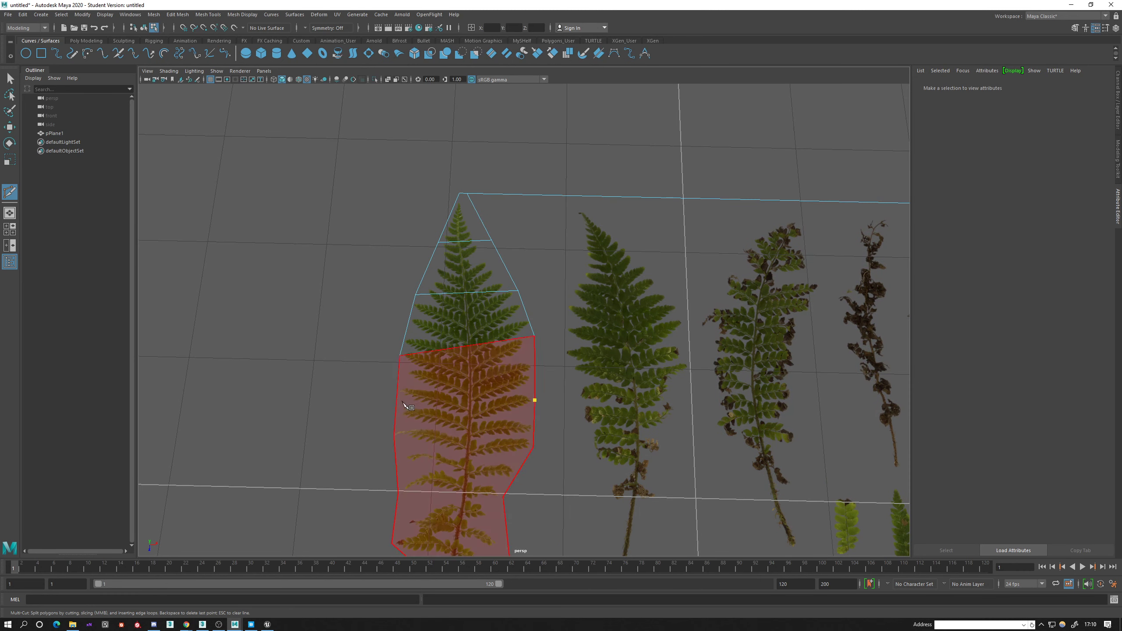
{"action": "left_click", "coordinate": [394, 436]}
{"action": "right_click", "coordinate": [526, 446]}
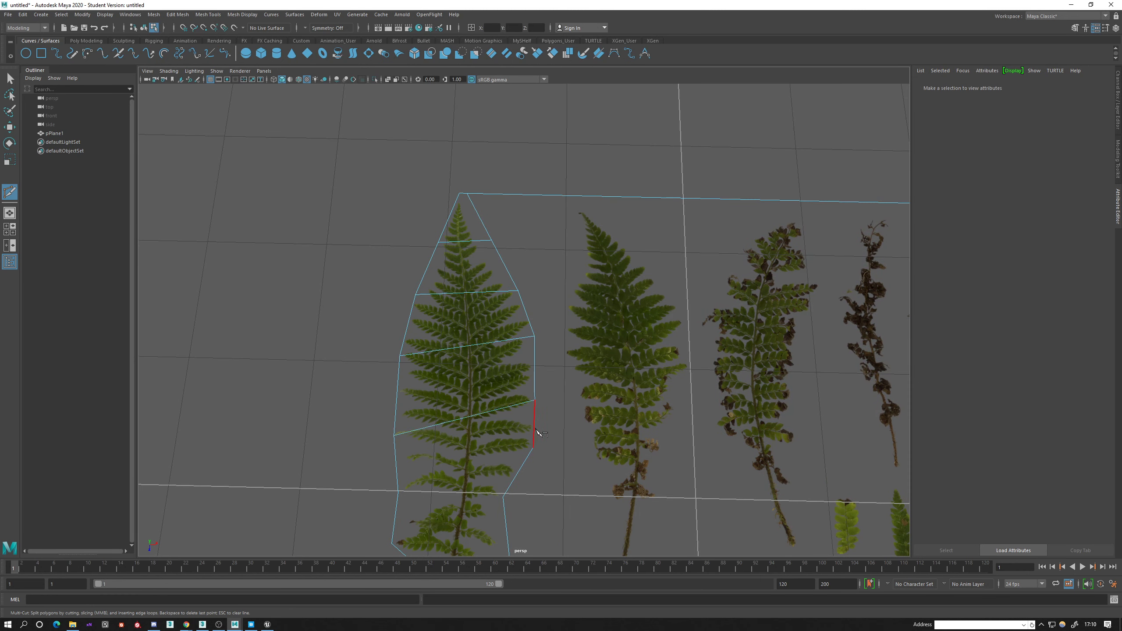
{"action": "left_click", "coordinate": [533, 447]}
{"action": "left_click", "coordinate": [399, 491]}
{"action": "right_click", "coordinate": [497, 498]}
Cut four edges across the lower part of the first fern, down to the bare stem.
{"action": "left_click", "coordinate": [503, 497]}
{"action": "middle_click_drag", "start_coordinate": [513, 478], "coordinate": [502, 374], "text": "alt"}
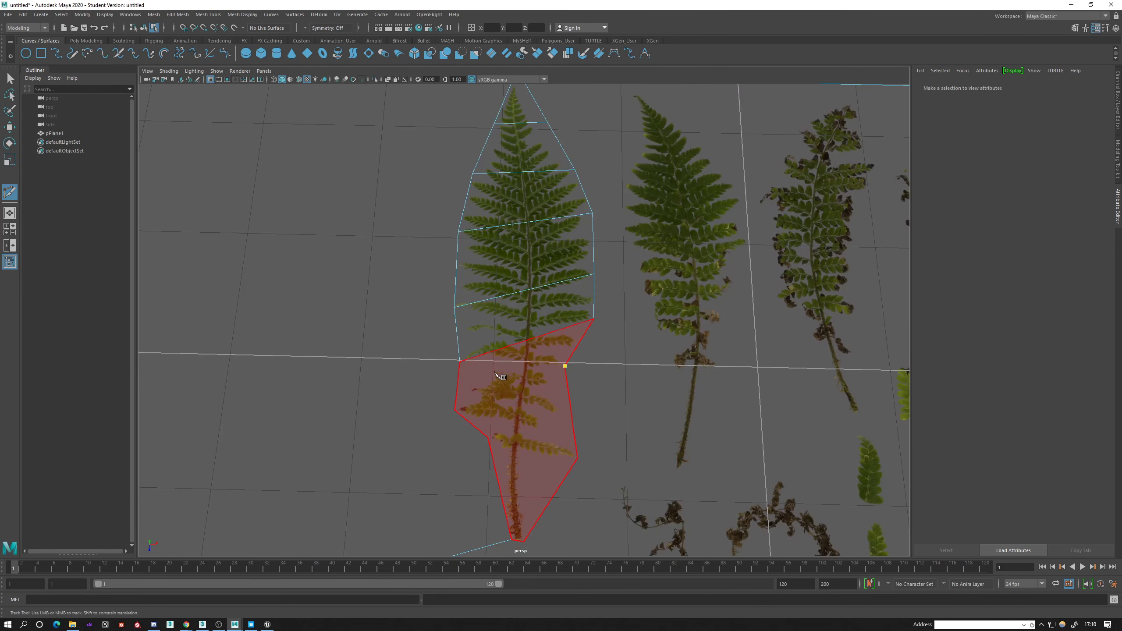
{"action": "left_click", "coordinate": [461, 361]}
{"action": "right_click", "coordinate": [464, 371]}
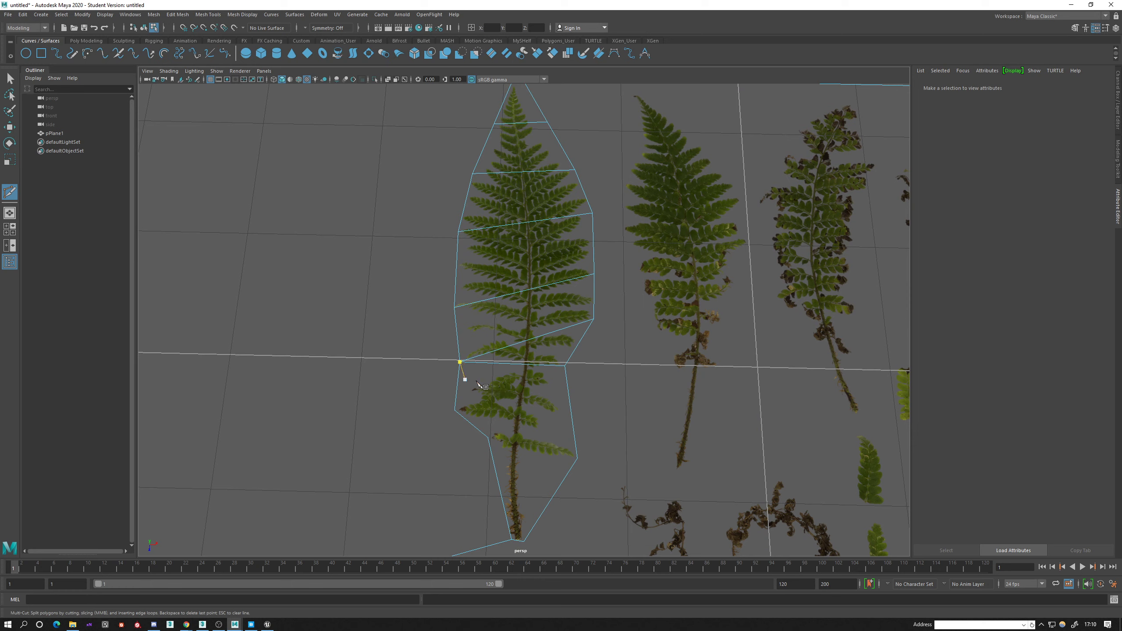
{"action": "left_click", "coordinate": [454, 410]}
{"action": "left_click", "coordinate": [571, 409]}
{"action": "left_click", "coordinate": [574, 436]}
{"action": "left_click", "coordinate": [488, 437]}
{"action": "right_click", "coordinate": [491, 467]}
{"action": "left_click", "coordinate": [500, 492]}
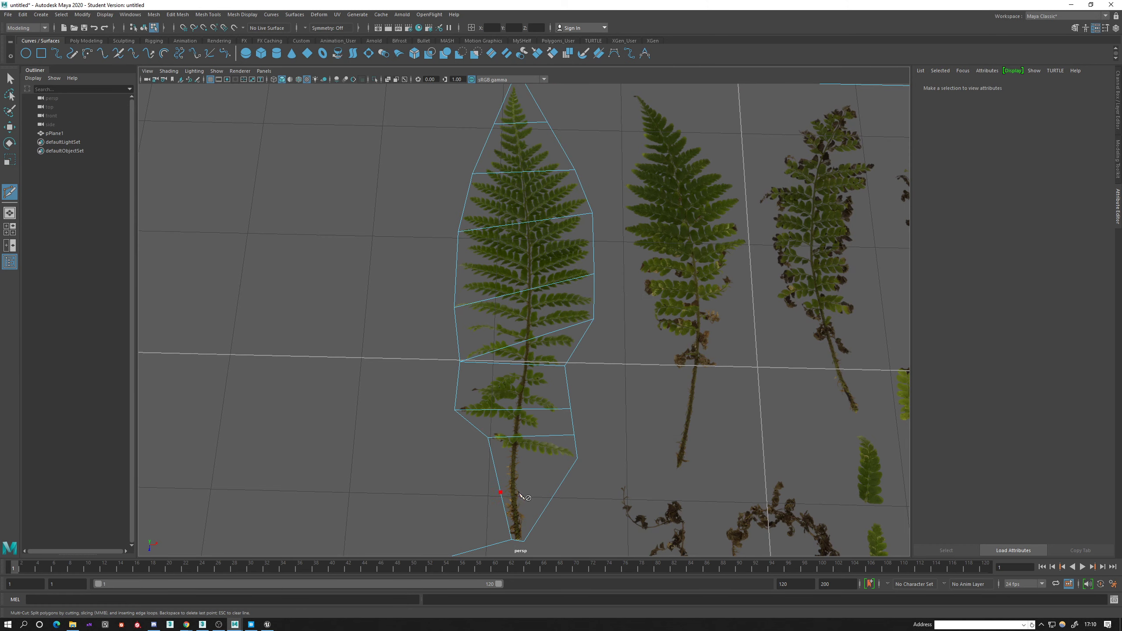
{"action": "left_click", "coordinate": [577, 458]}
{"action": "right_click", "coordinate": [590, 465]}
Cut a continuous edge along the first fern's central stem from its tip to its base, crossing all the crosswise edges.
{"action": "scroll", "coordinate": [565, 524], "scroll_direction": "down", "scroll_amount": 4}
{"action": "middle_click_drag", "start_coordinate": [563, 453], "coordinate": [480, 443], "text": "alt"}
{"action": "left_click", "coordinate": [434, 178], "text": "ctrl"}
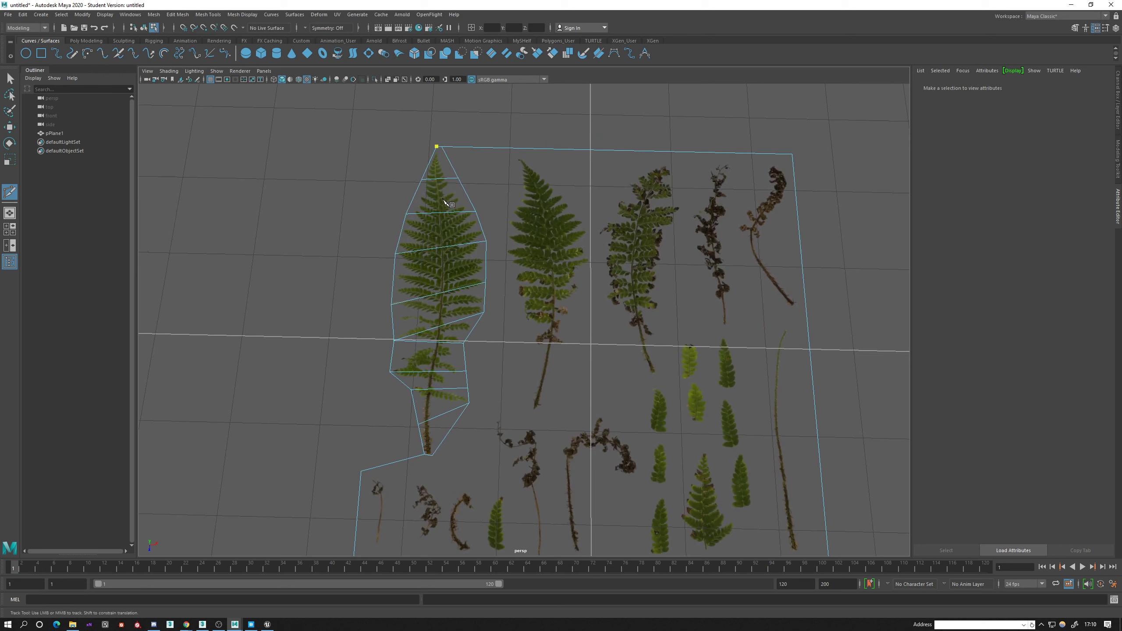
{"action": "left_click", "coordinate": [438, 212]}
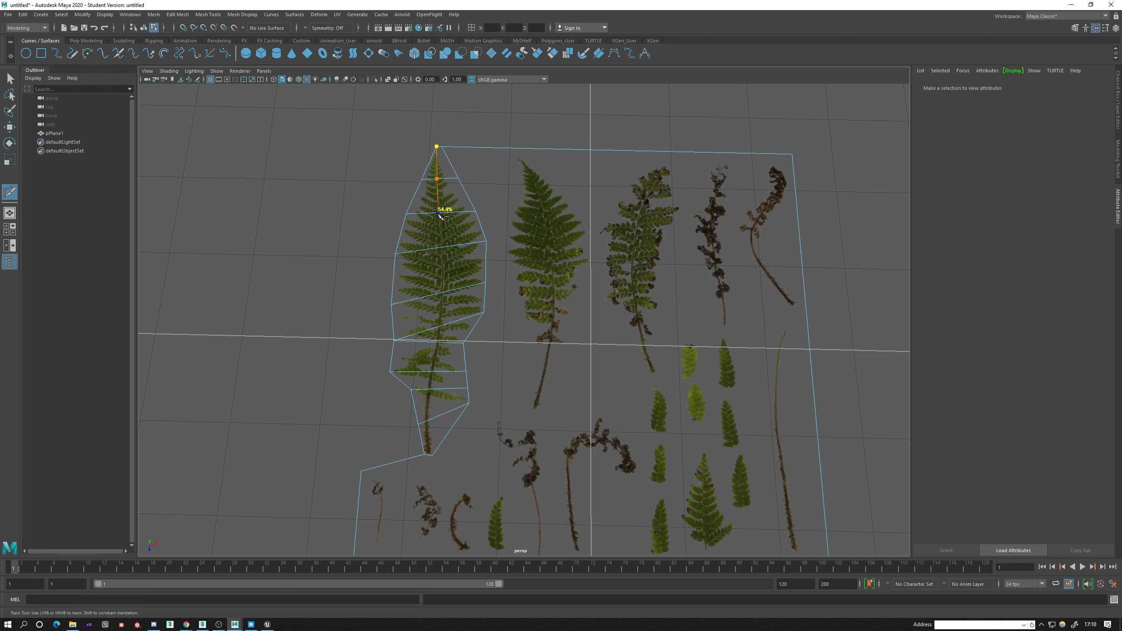
{"action": "left_click", "coordinate": [441, 248]}
{"action": "left_click", "coordinate": [443, 293]}
{"action": "left_click", "coordinate": [440, 326]}
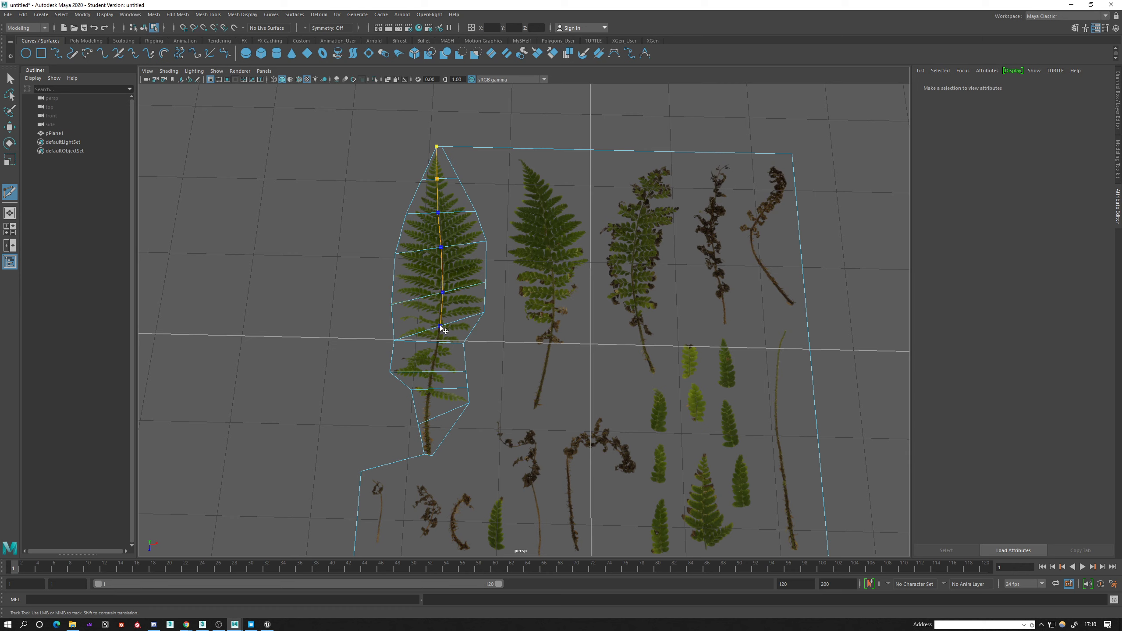
{"action": "left_click", "coordinate": [433, 372]}
{"action": "left_click", "coordinate": [427, 422]}
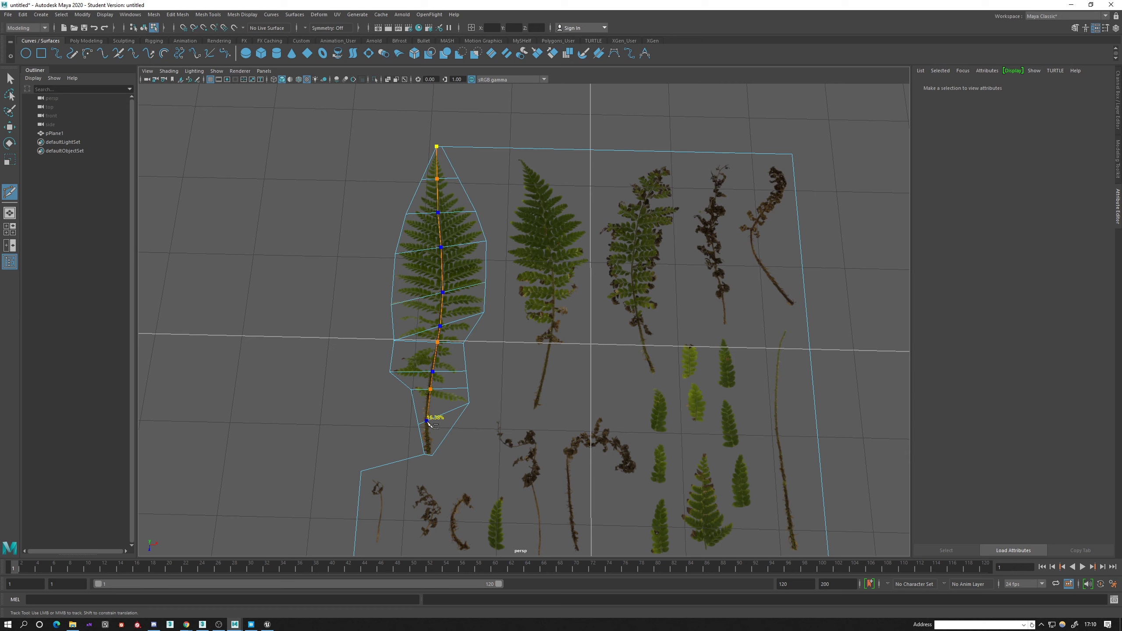
{"action": "left_click", "coordinate": [428, 455]}
{"action": "key", "text": "Return"}
{"action": "left_click", "coordinate": [432, 456]}
Select all faces of the first fern without the surrounding plane face and extract them as a separate mesh.
{"action": "middle_click_drag", "start_coordinate": [498, 507], "coordinate": [490, 365], "text": "alt"}
{"action": "middle_click_drag", "start_coordinate": [488, 293], "coordinate": [428, 149], "text": "alt"}
{"action": "scroll", "coordinate": [425, 374], "scroll_direction": "up", "scroll_amount": 2}
{"action": "key", "text": "q"}
{"action": "scroll", "coordinate": [425, 174], "scroll_direction": "down", "scroll_amount": 3}
{"action": "left_click_drag", "start_coordinate": [372, 156], "coordinate": [513, 434]}
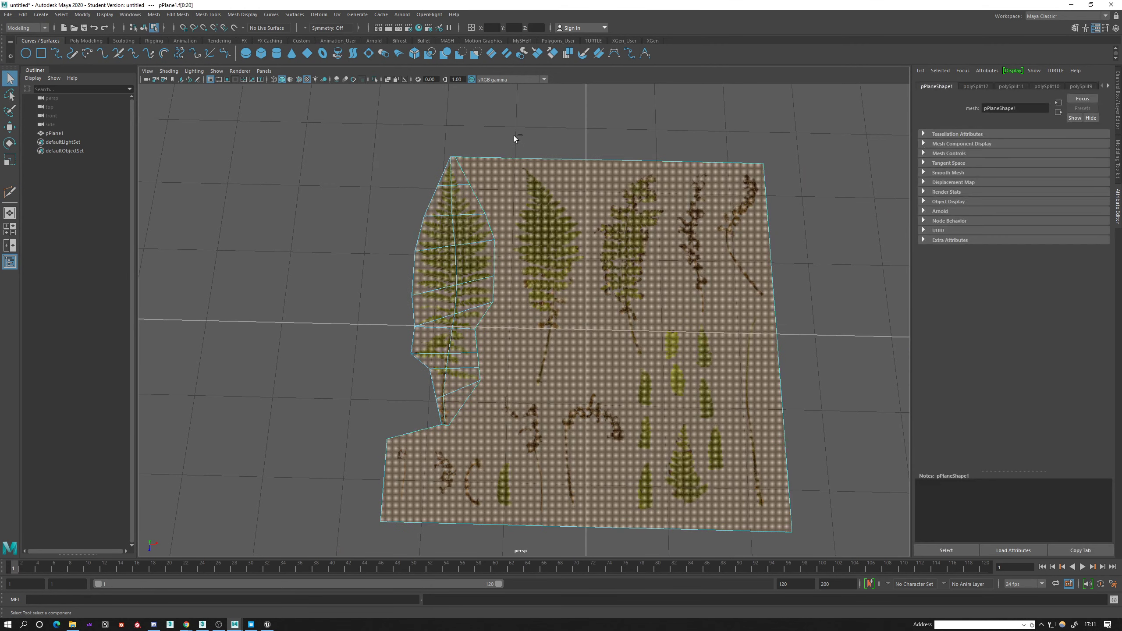
{"action": "left_click_drag", "start_coordinate": [514, 135], "coordinate": [523, 179], "text": "ctrl"}
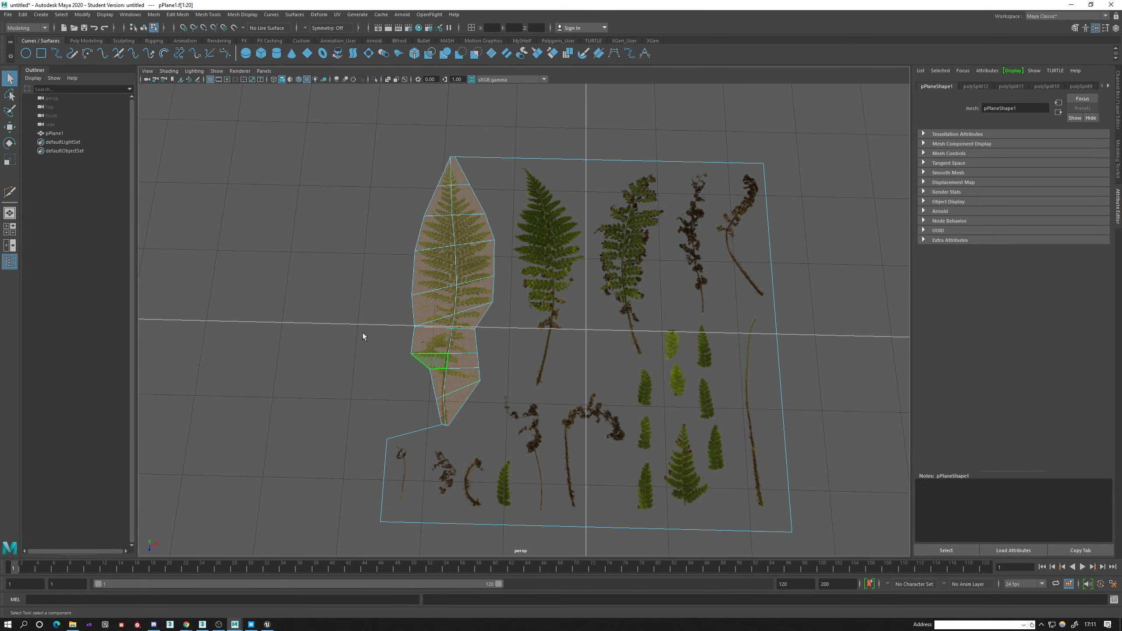
{"action": "right_click_drag", "start_coordinate": [333, 231], "coordinate": [317, 383], "text": "shift"}
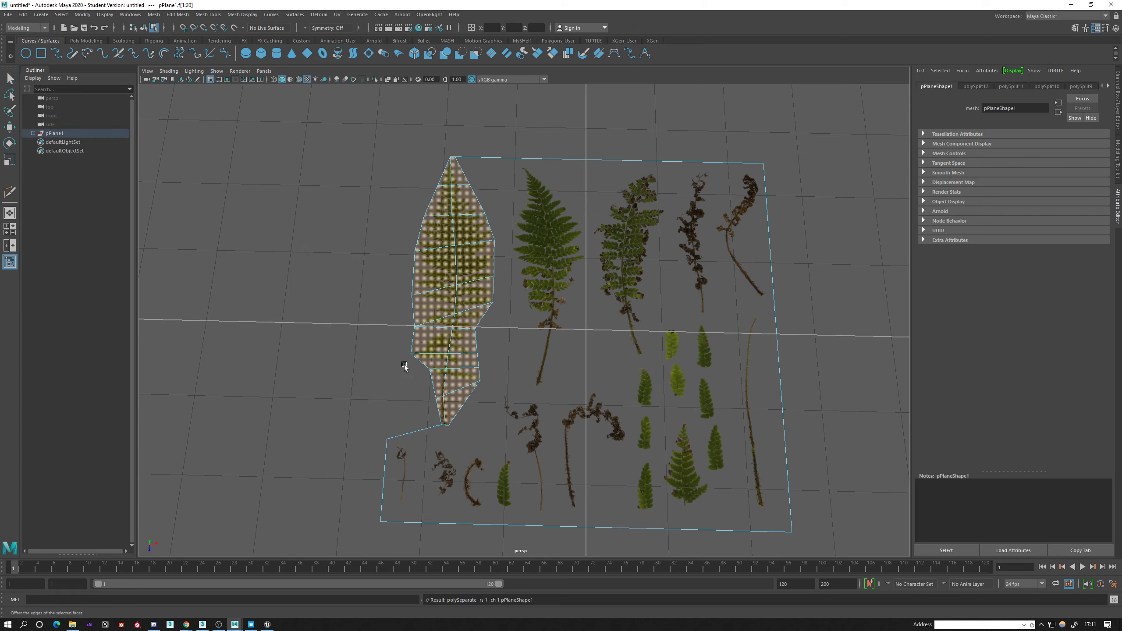
Select the extracted first fern in object mode and move it left along X, away from the atlas plane.
{"action": "right_click_drag", "start_coordinate": [445, 254], "coordinate": [468, 242]}
{"action": "left_click", "coordinate": [439, 261]}
{"action": "key", "text": "w"}
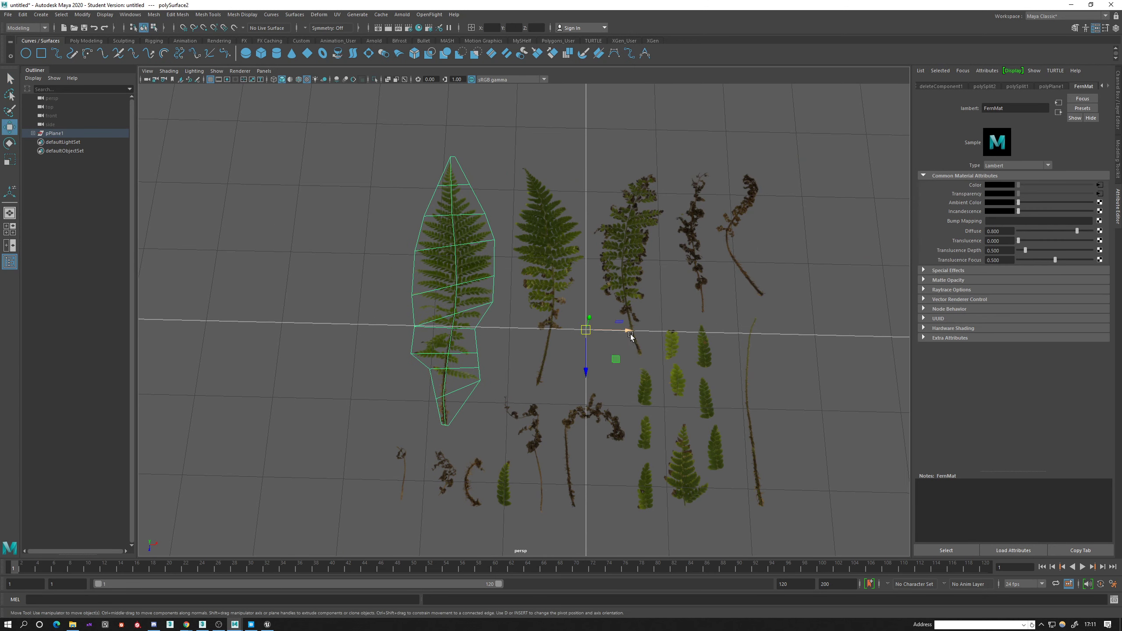
{"action": "left_click_drag", "start_coordinate": [629, 330], "coordinate": [585, 352]}
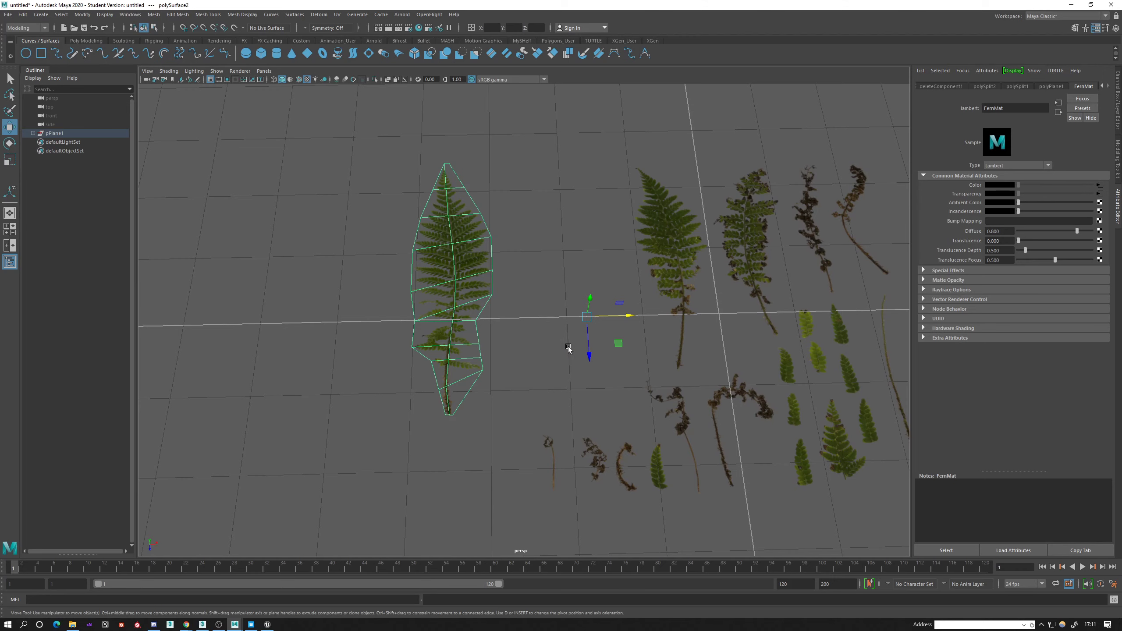
Snap the first fern's pivot to the base of its stem and rotate the fern upright around it.
{"action": "key", "text": "d"}
{"action": "key", "text": "v"}
{"action": "left_click_drag", "start_coordinate": [586, 316], "coordinate": [537, 443]}
{"action": "key", "text": "e"}
{"action": "key", "text": "d"}
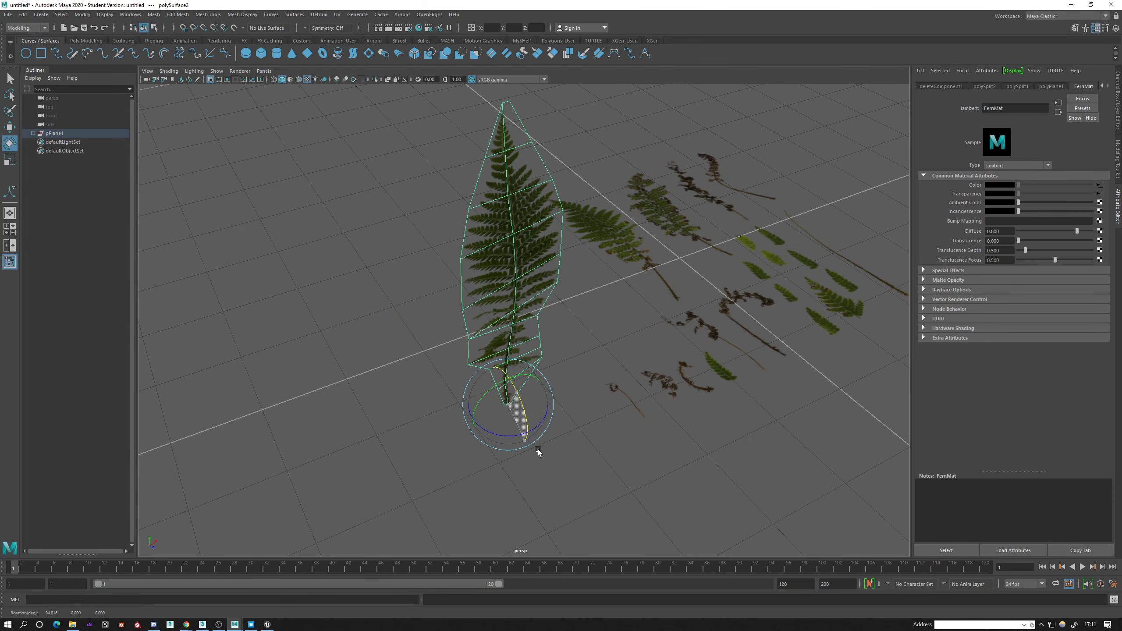
{"action": "left_click_drag", "start_coordinate": [533, 436], "coordinate": [452, 323], "text": "alt"}
Select the remaining atlas plane and examine the fronds, dried stems and small leaves still on it.
{"action": "key", "text": "w"}
{"action": "left_click", "coordinate": [536, 386]}
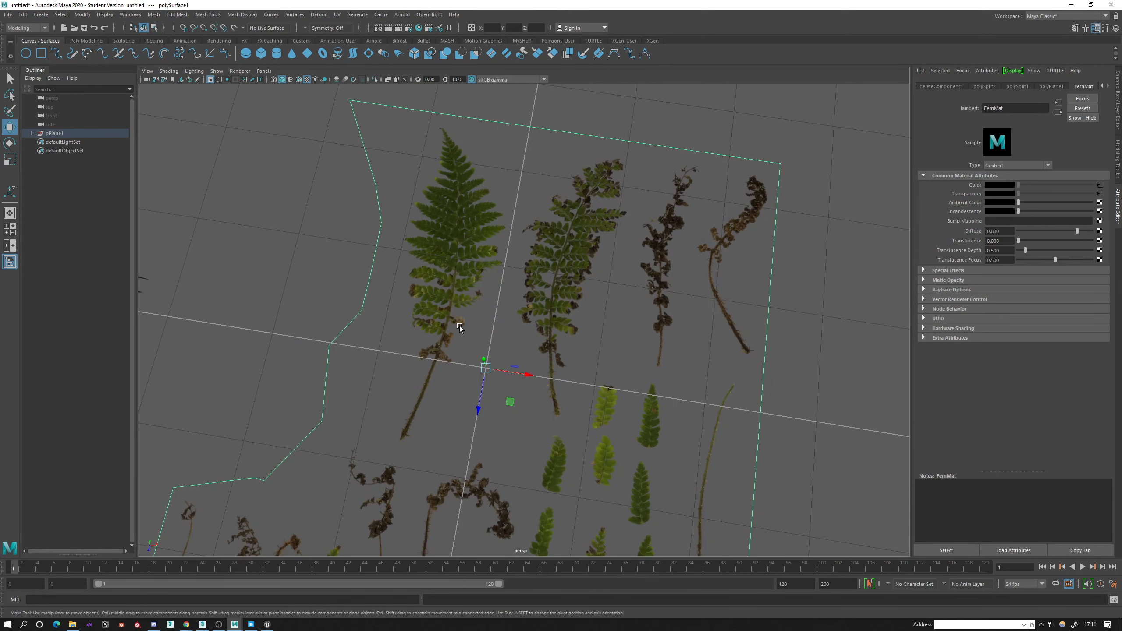
{"action": "scroll", "coordinate": [459, 326], "scroll_direction": "up", "scroll_amount": 3}
{"action": "middle_click_drag", "start_coordinate": [430, 327], "coordinate": [476, 326], "text": "alt"}
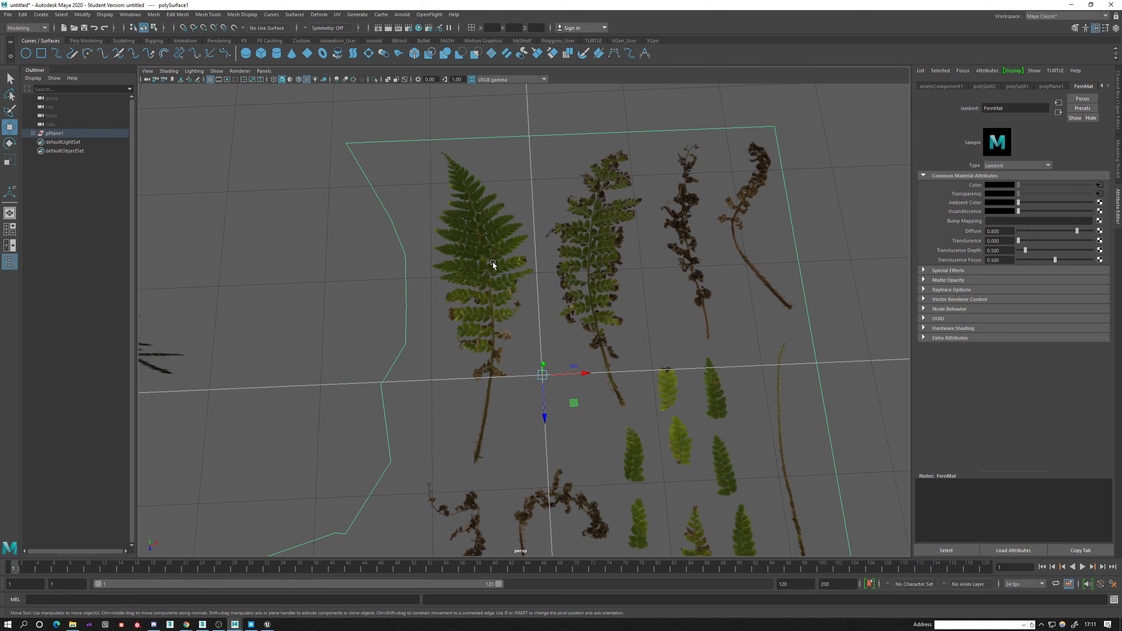
{"action": "middle_click_drag", "start_coordinate": [493, 264], "coordinate": [699, 391], "text": "alt"}
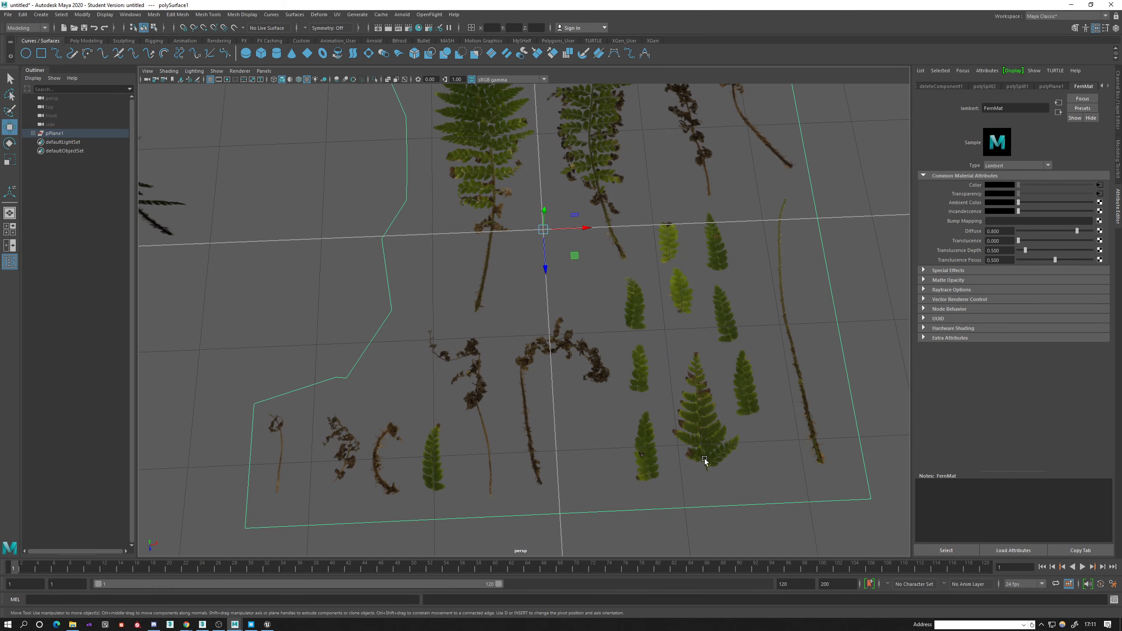
{"action": "left_click_drag", "start_coordinate": [700, 437], "coordinate": [748, 398], "text": "alt"}
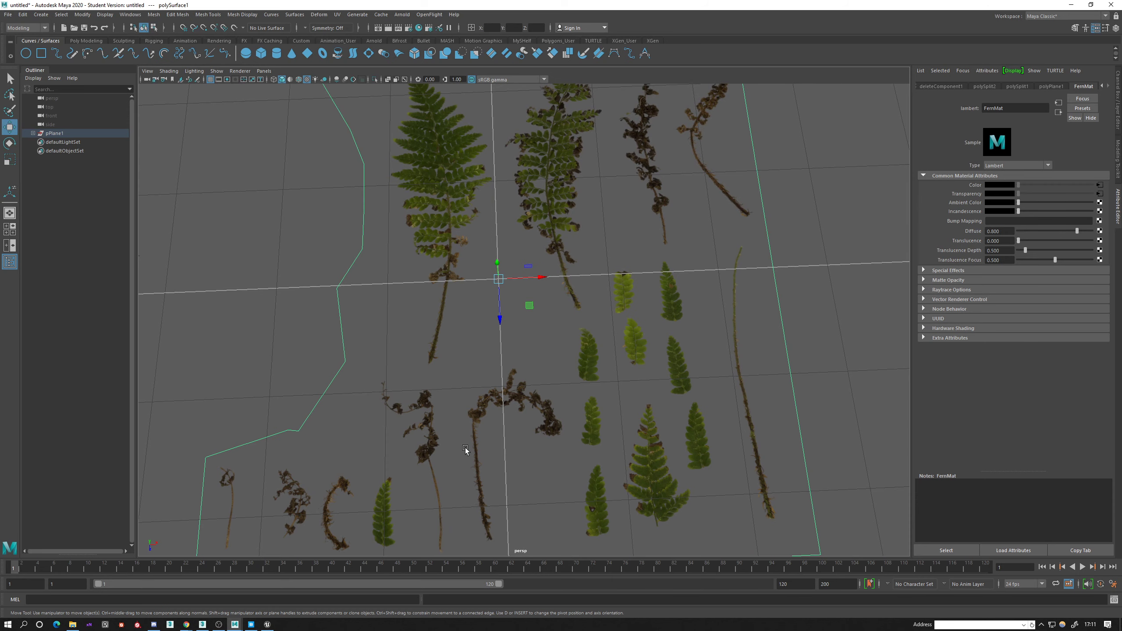
{"action": "middle_click_drag", "start_coordinate": [465, 448], "coordinate": [552, 387], "text": "alt"}
{"action": "middle_click_drag", "start_coordinate": [596, 293], "coordinate": [537, 437], "text": "alt"}
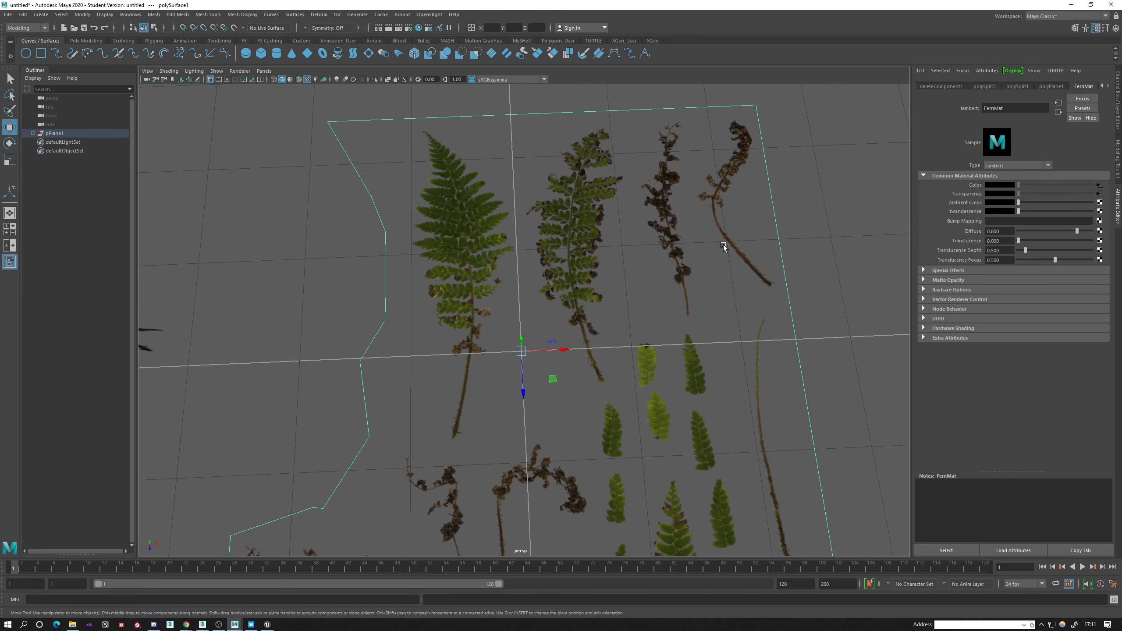
{"action": "middle_click_drag", "start_coordinate": [614, 323], "coordinate": [601, 207], "text": "alt"}
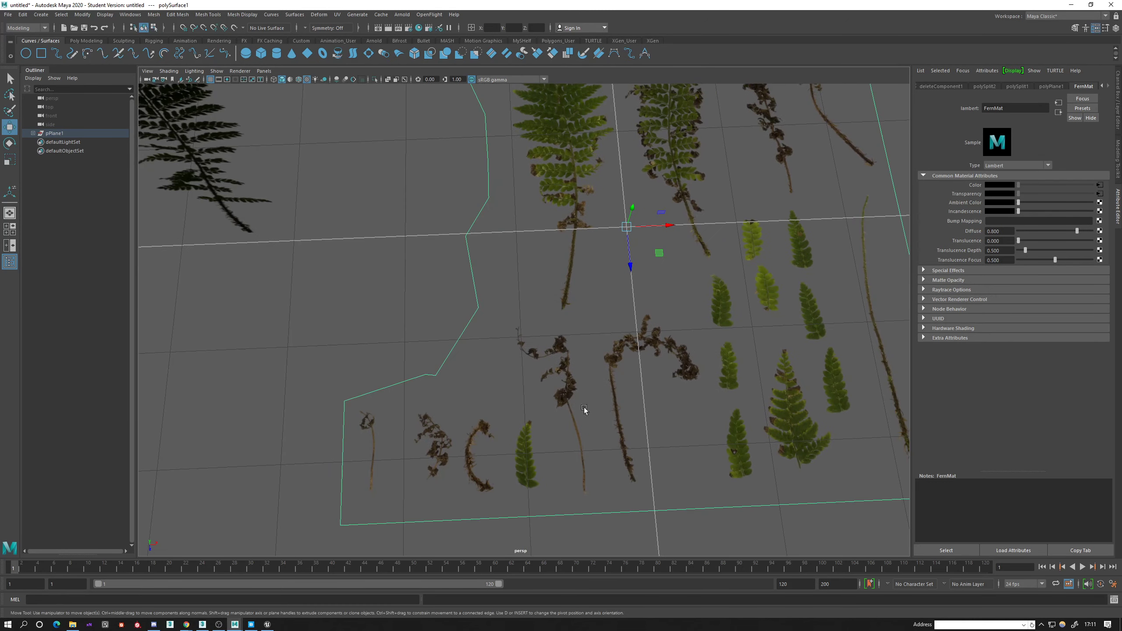
{"action": "middle_click_drag", "start_coordinate": [547, 303], "coordinate": [486, 461], "text": "alt"}
{"action": "left_click_drag", "start_coordinate": [487, 460], "coordinate": [489, 422], "text": "alt"}
Cut a closed outline around the second large fern with the Multi-Cut tool, starting and ending on the plane's upper edge.
{"action": "right_click_drag", "start_coordinate": [533, 292], "coordinate": [480, 290], "text": "shift"}
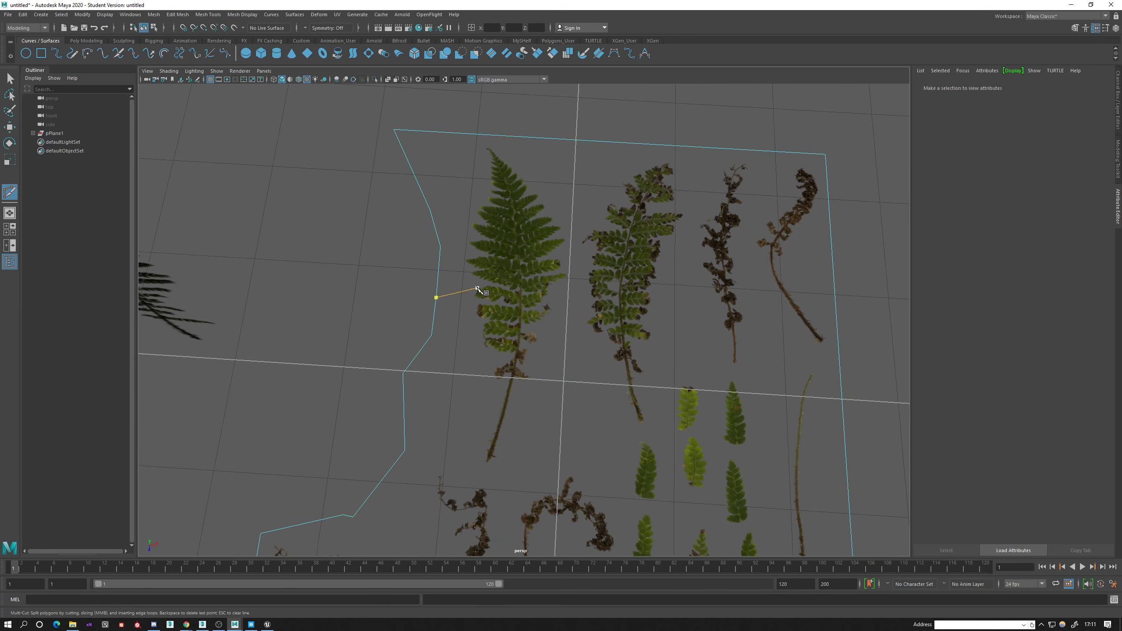
{"action": "left_click", "coordinate": [479, 133]}
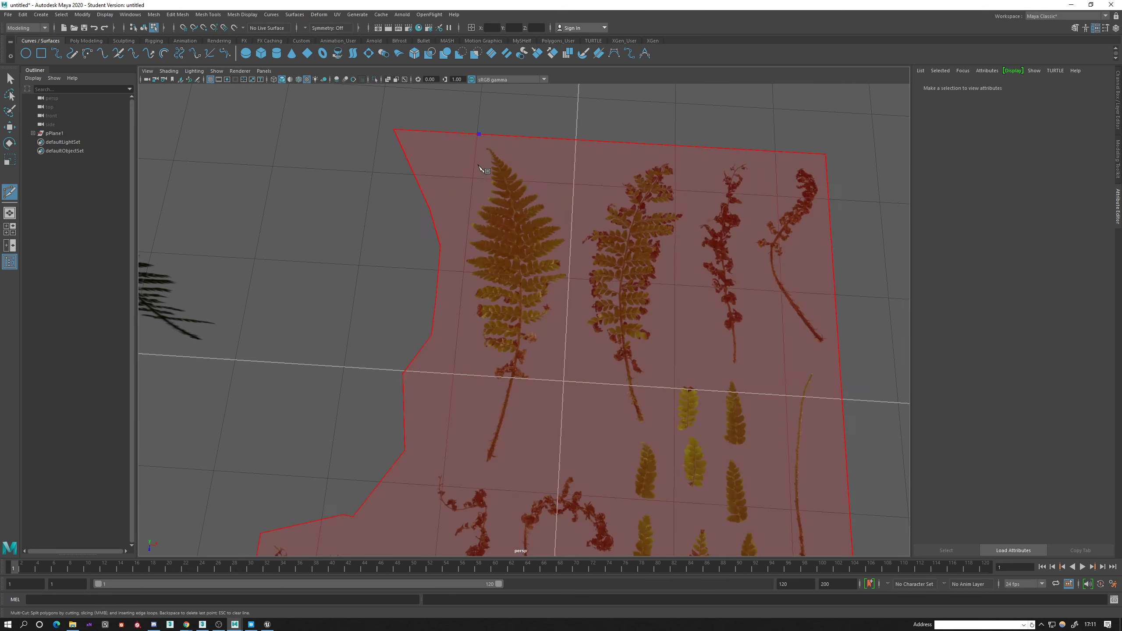
{"action": "left_click", "coordinate": [463, 273]}
{"action": "left_click", "coordinate": [481, 352]}
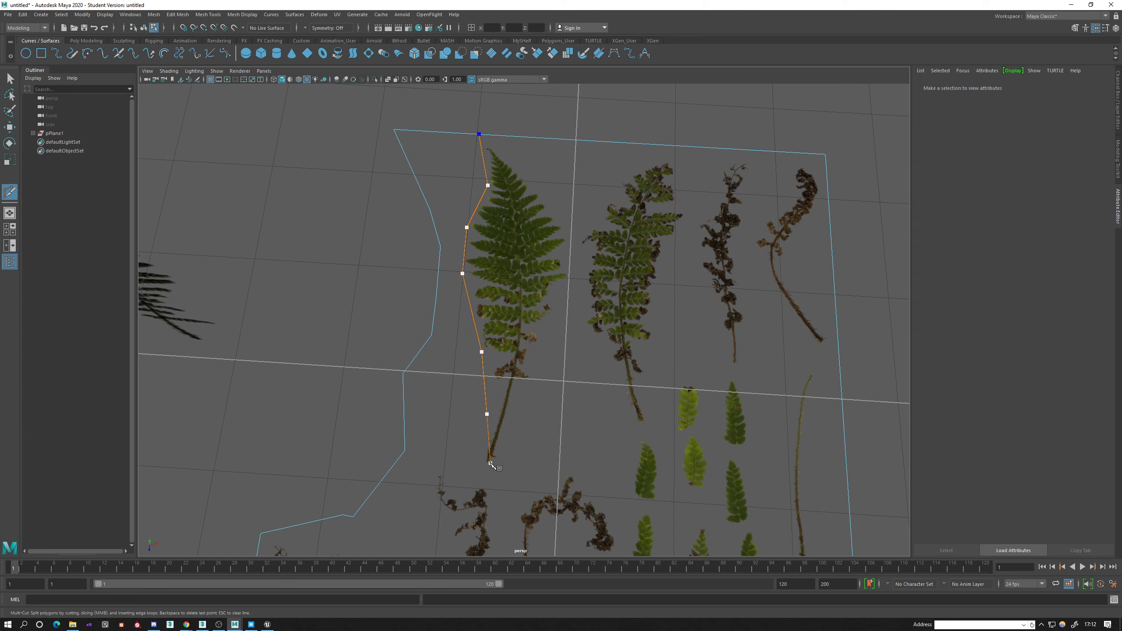
{"action": "left_click", "coordinate": [515, 417]}
{"action": "left_click", "coordinate": [537, 179]}
Cut five edges across the second fern between opposite outline points, from below the tip down to the stem.
{"action": "left_click", "coordinate": [536, 179]}
{"action": "left_click", "coordinate": [466, 228]}
{"action": "left_click", "coordinate": [463, 274]}
{"action": "left_click", "coordinate": [568, 278]}
{"action": "right_click", "coordinate": [561, 336]}
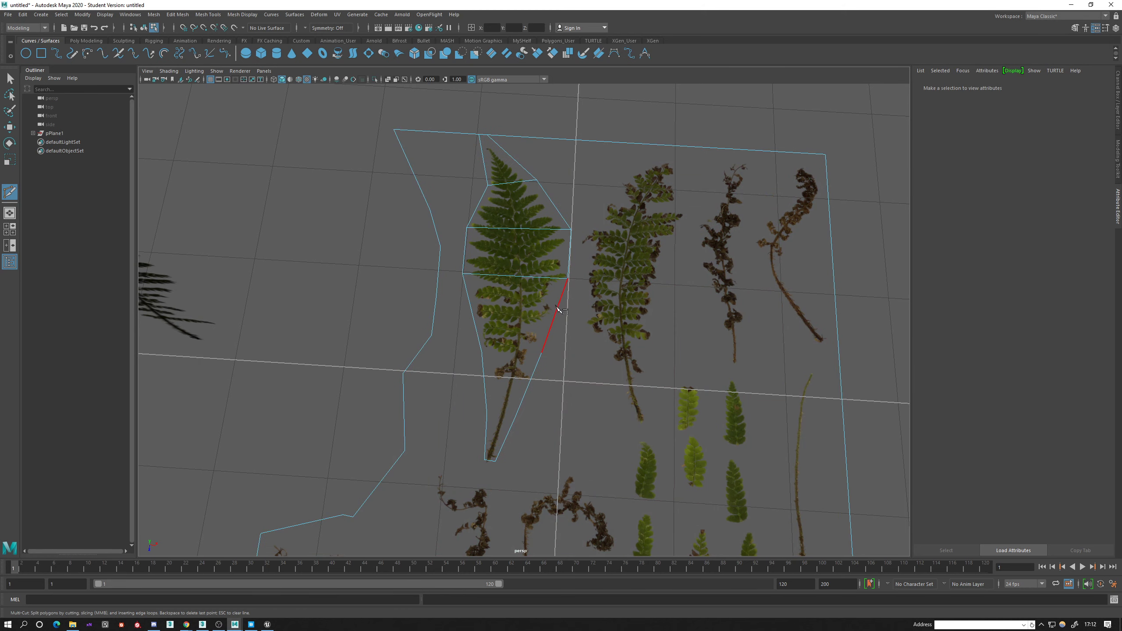
{"action": "left_click", "coordinate": [541, 353]}
{"action": "left_click", "coordinate": [482, 352]}
{"action": "right_click", "coordinate": [485, 385]}
{"action": "left_click", "coordinate": [487, 414]}
Cut a continuous edge along the second fern's central stem from its tip to its base.
{"action": "left_click", "coordinate": [511, 183]}
{"action": "left_click", "coordinate": [518, 228]}
{"action": "left_click", "coordinate": [522, 279]}
{"action": "left_click", "coordinate": [519, 353]}
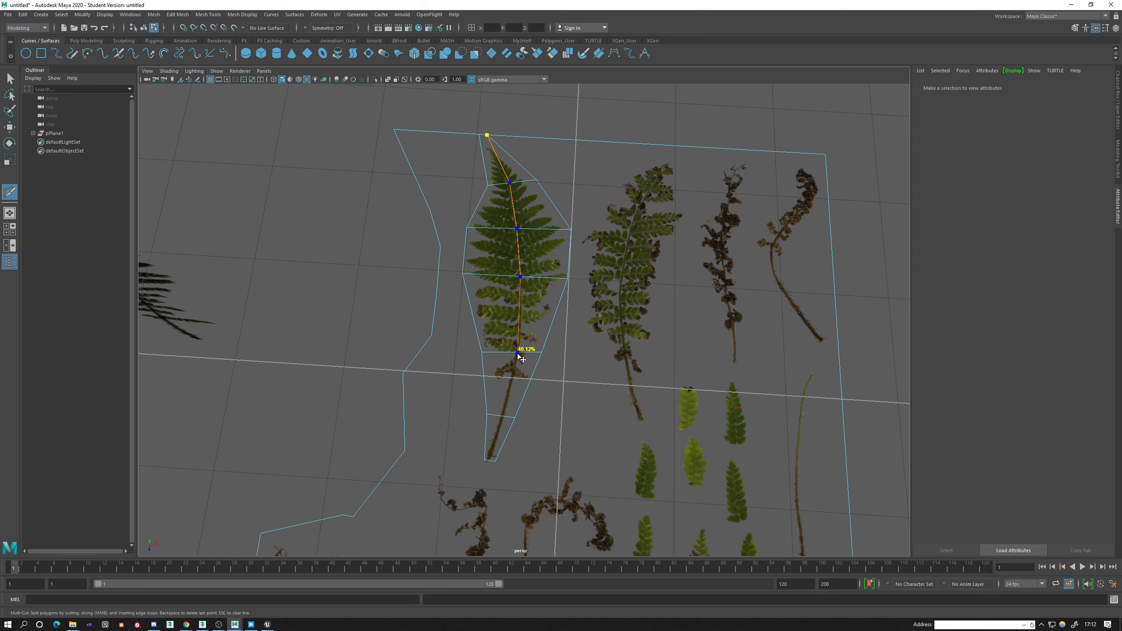
{"action": "left_click", "coordinate": [502, 416]}
{"action": "middle_click_drag", "start_coordinate": [500, 369], "coordinate": [527, 322], "text": "alt"}
Cut an edge from the second fern's stem base to the plane's left border and delete the leftover face beside the fern.
{"action": "left_click_drag", "start_coordinate": [517, 381], "coordinate": [517, 408]}
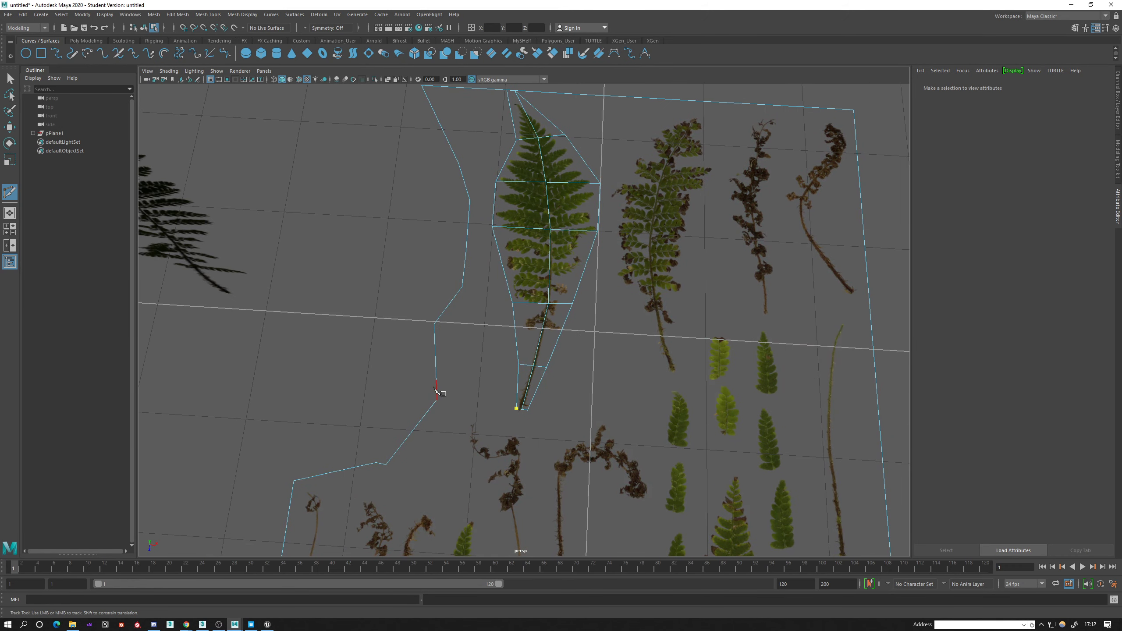
{"action": "left_click", "coordinate": [436, 398]}
{"action": "key", "text": "q"}
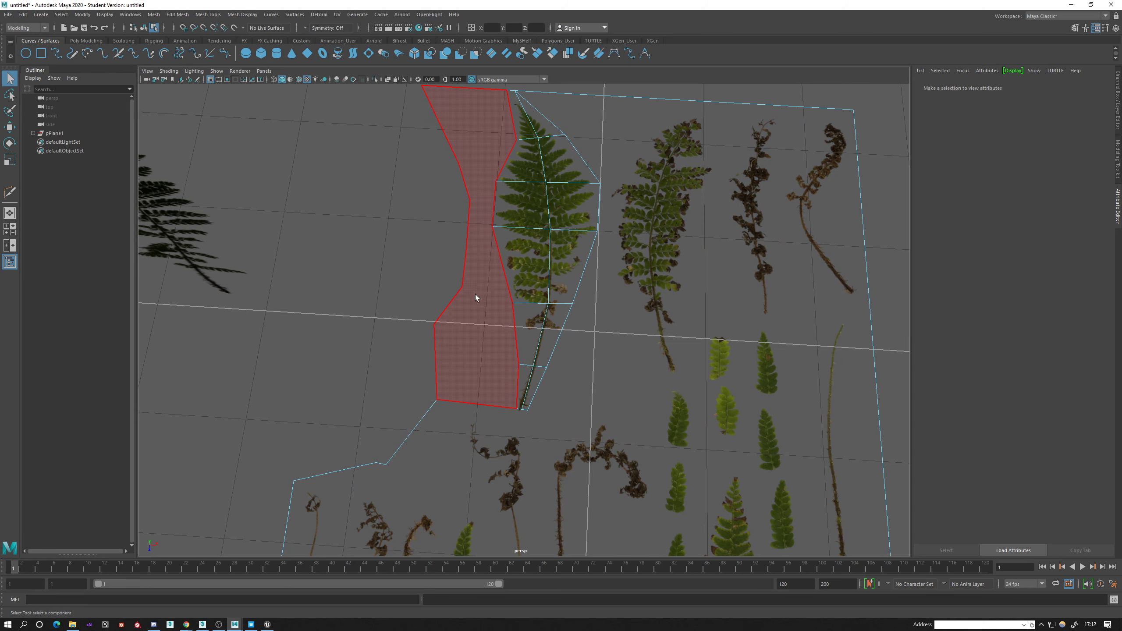
{"action": "left_click", "coordinate": [475, 295]}
{"action": "key", "text": "Delete"}
Select all faces of the second fern and extract them from the atlas plane as a separate mesh.
{"action": "left_click_drag", "start_coordinate": [489, 329], "coordinate": [529, 386], "text": "alt"}
{"action": "middle_click_drag", "start_coordinate": [504, 412], "coordinate": [401, 450], "text": "alt"}
{"action": "right_click_drag", "start_coordinate": [412, 260], "coordinate": [421, 284]}
{"action": "left_click_drag", "start_coordinate": [338, 172], "coordinate": [464, 451]}
{"action": "middle_click_drag", "start_coordinate": [570, 272], "coordinate": [562, 343], "text": "alt"}
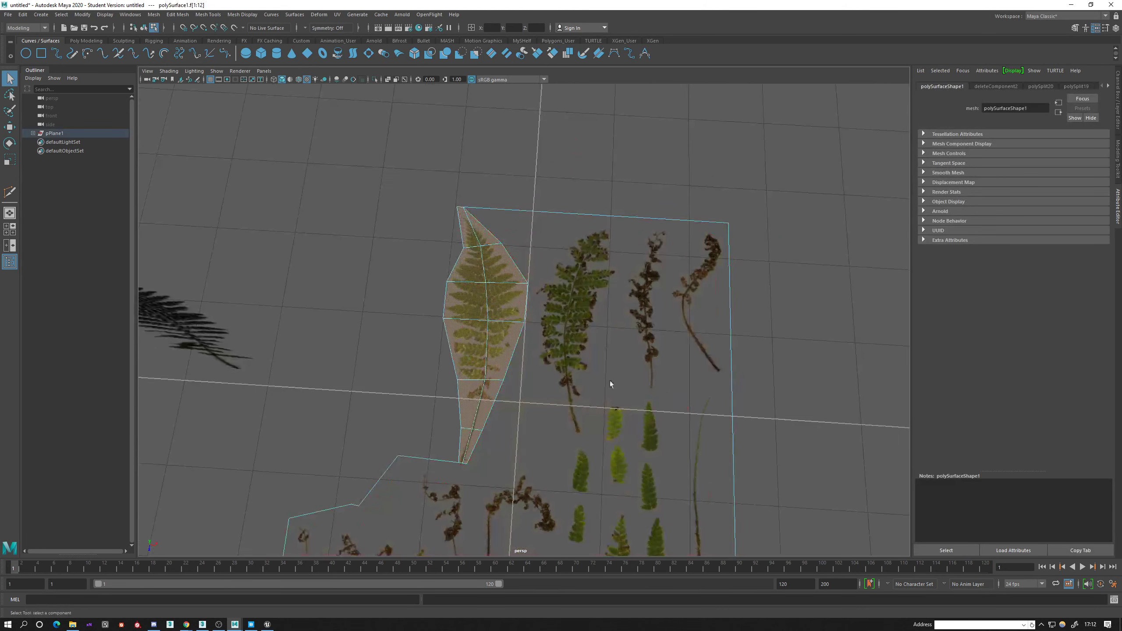
{"action": "scroll", "coordinate": [610, 380], "scroll_direction": "up", "scroll_amount": 4}
{"action": "right_click_drag", "start_coordinate": [493, 285], "coordinate": [469, 435], "text": "shift"}
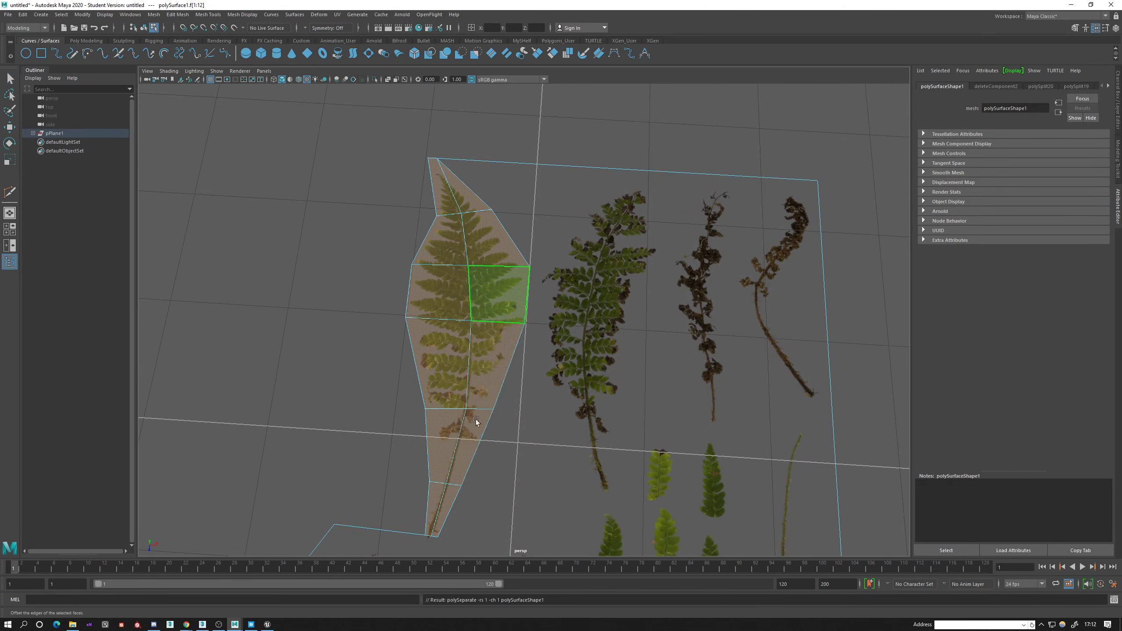
Select the extracted second fern in object mode and move it left along X, beside the first fern.
{"action": "right_click_drag", "start_coordinate": [462, 296], "coordinate": [478, 291]}
{"action": "left_click", "coordinate": [481, 297]}
{"action": "key", "text": "w"}
{"action": "scroll", "coordinate": [432, 366], "scroll_direction": "down", "scroll_amount": 3}
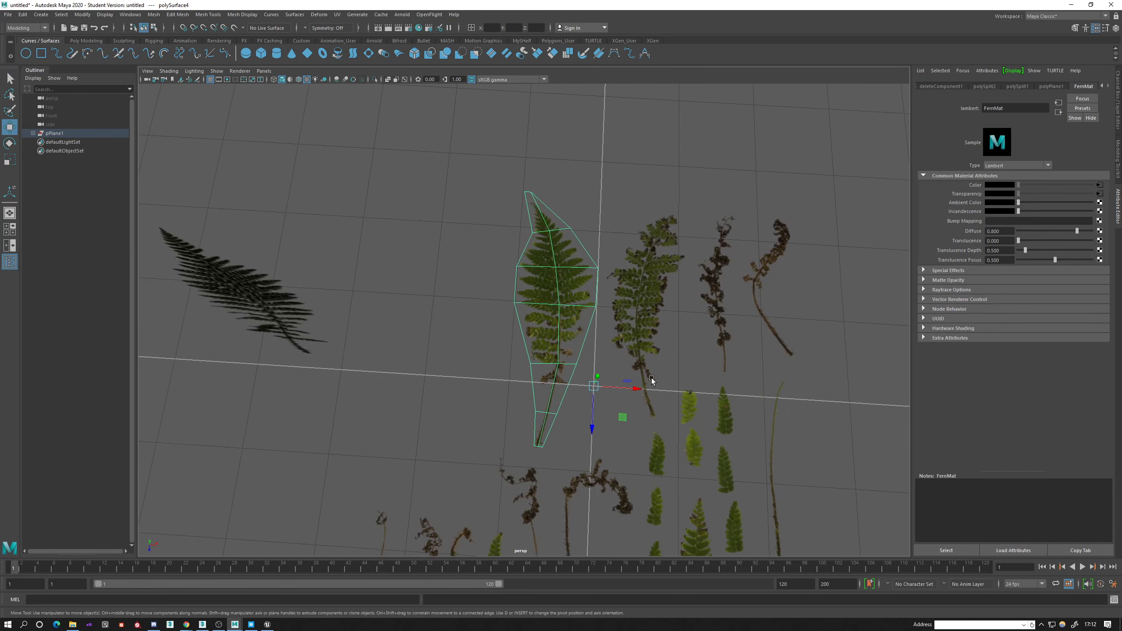
{"action": "left_click_drag", "start_coordinate": [640, 379], "coordinate": [469, 357]}
Move the second fern's pivot to the base of its stem.
{"action": "key", "text": "d"}
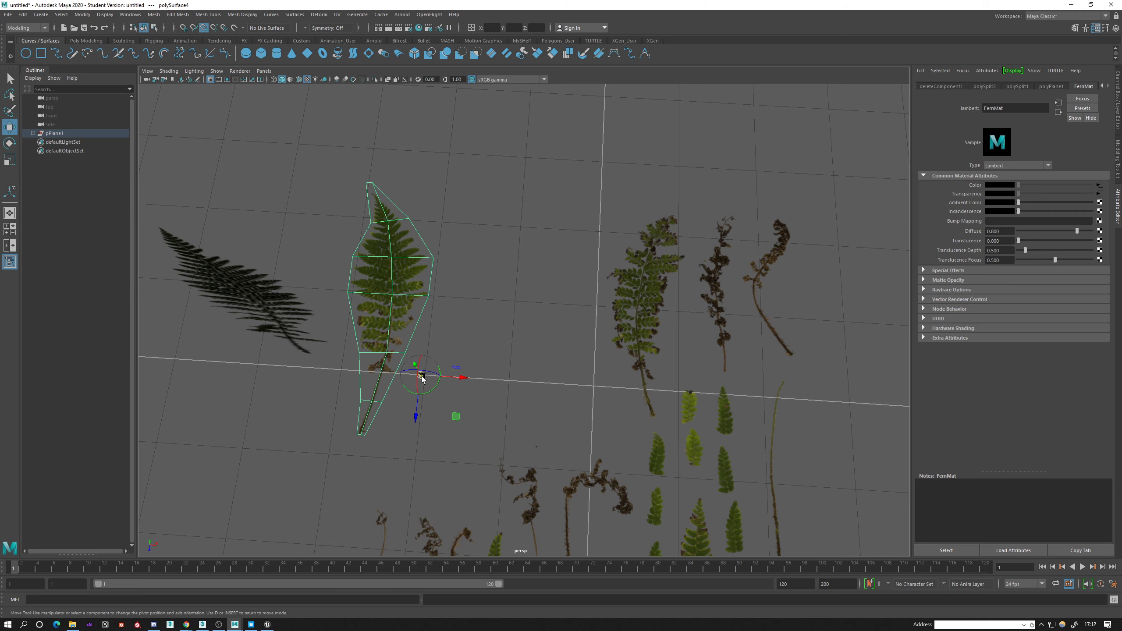
{"action": "left_click_drag", "start_coordinate": [421, 375], "coordinate": [402, 359]}
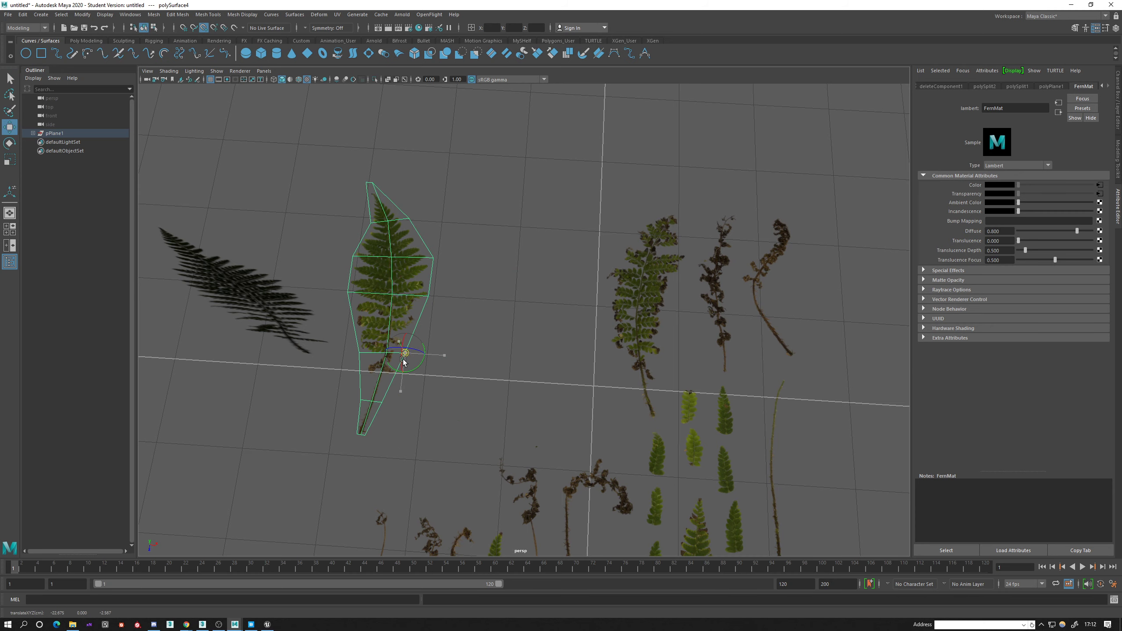
{"action": "left_click_drag", "start_coordinate": [356, 445], "coordinate": [360, 438]}
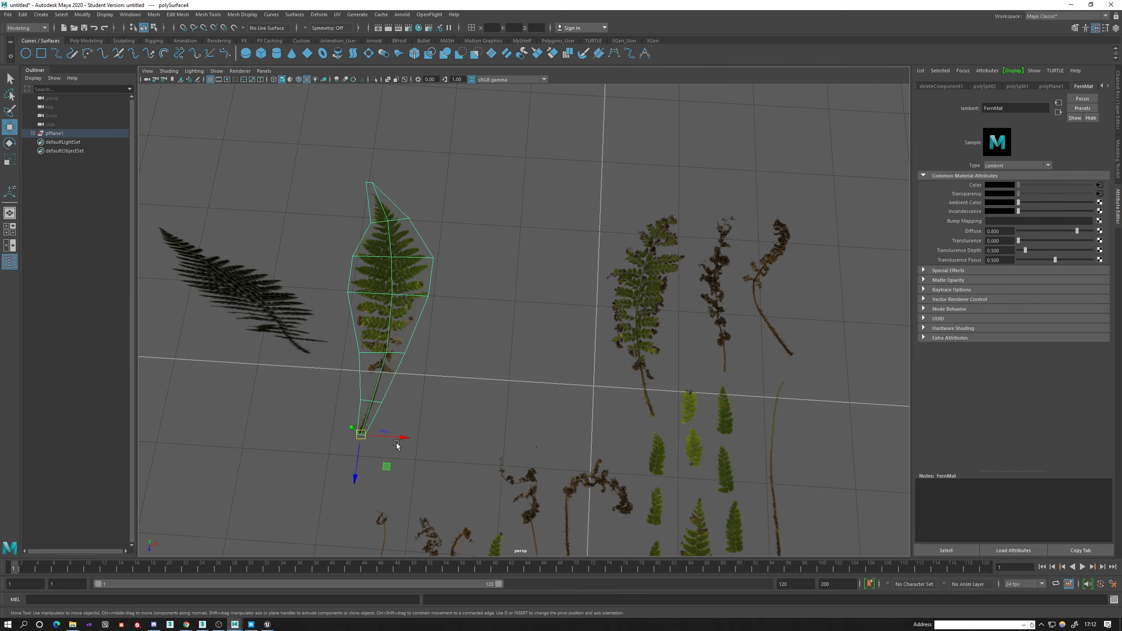
Rotate the second fern about the X axis so the frond stands upright on its stem base.
{"action": "middle_click_drag", "start_coordinate": [386, 437], "coordinate": [470, 403], "text": "alt"}
{"action": "left_click_drag", "start_coordinate": [470, 405], "coordinate": [541, 407], "text": "alt"}
{"action": "key", "text": "e"}
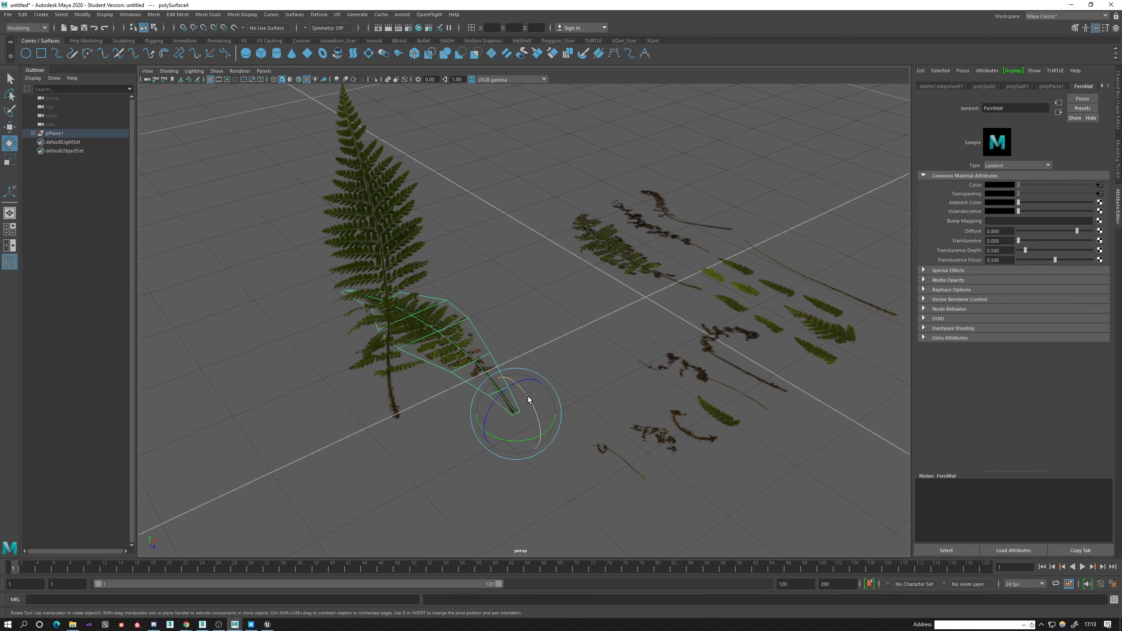
{"action": "left_click_drag", "start_coordinate": [528, 397], "coordinate": [548, 446]}
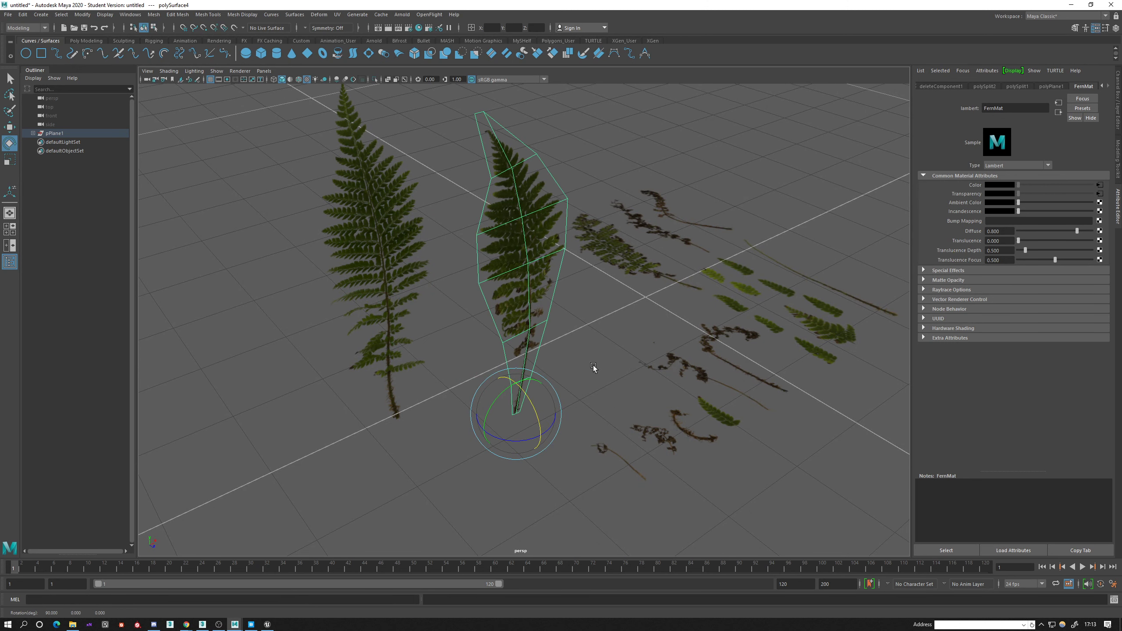
Move the second and then the first standing fern so their stem bases sit on the grid's X axis line.
{"action": "left_click_drag", "start_coordinate": [593, 365], "coordinate": [480, 371], "text": "alt"}
{"action": "key", "text": "w"}
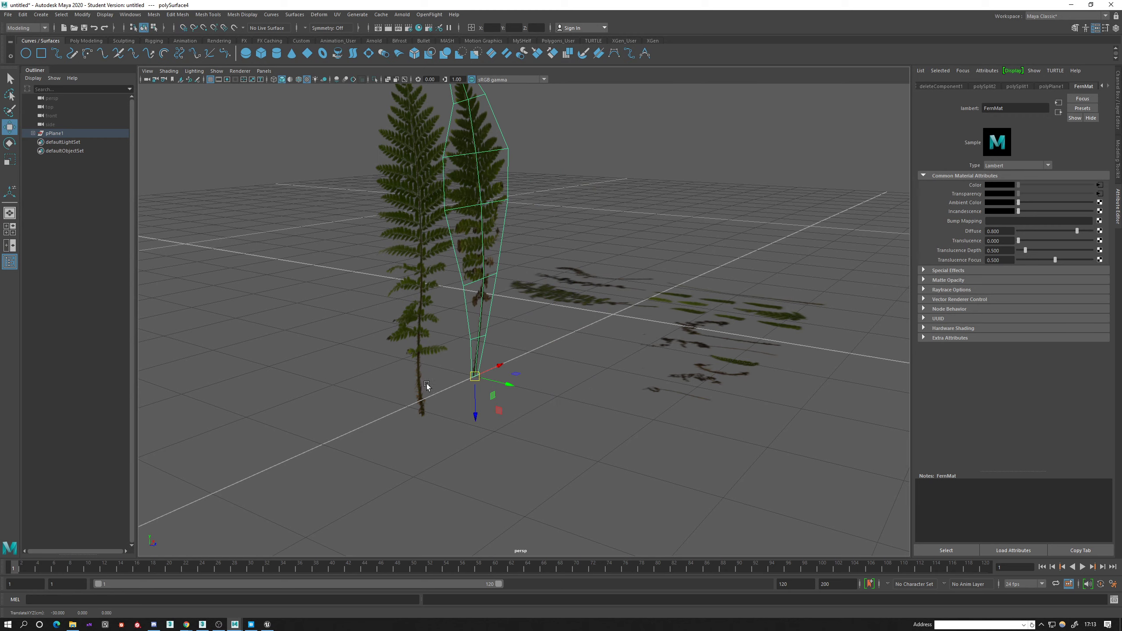
{"action": "left_click", "coordinate": [423, 383]}
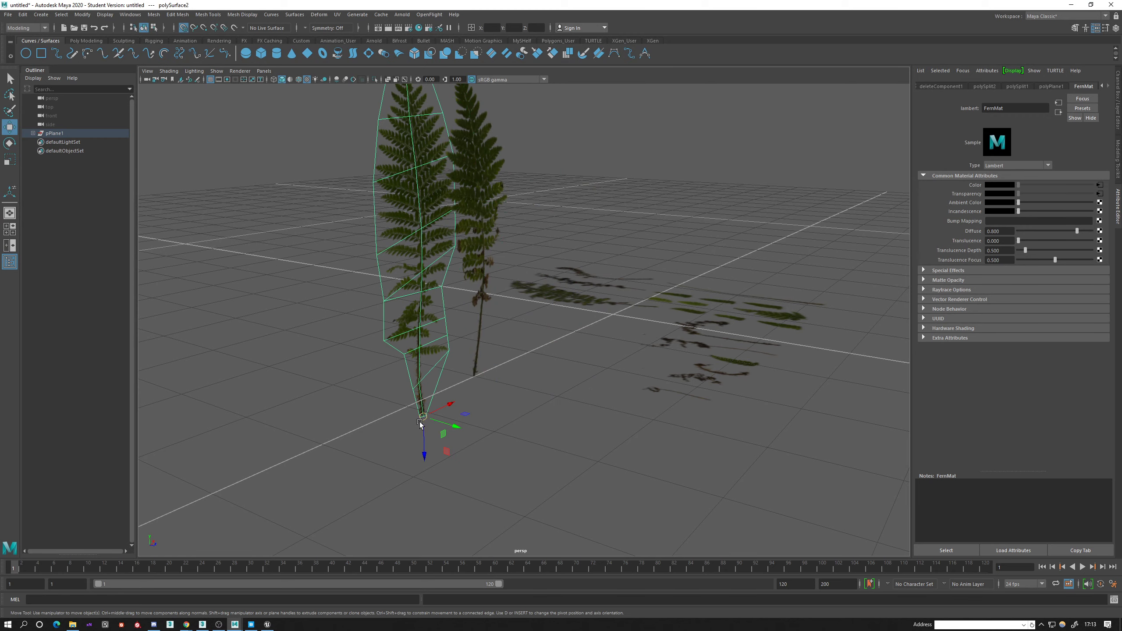
{"action": "left_click_drag", "start_coordinate": [422, 423], "coordinate": [523, 346], "text": "alt"}
{"action": "left_click", "coordinate": [518, 344]}
Activate the Multi-Cut tool on the remaining atlas plane at the third green fern.
{"action": "left_click_drag", "start_coordinate": [650, 362], "coordinate": [564, 435], "text": "alt"}
{"action": "middle_click_drag", "start_coordinate": [568, 358], "coordinate": [536, 295], "text": "alt"}
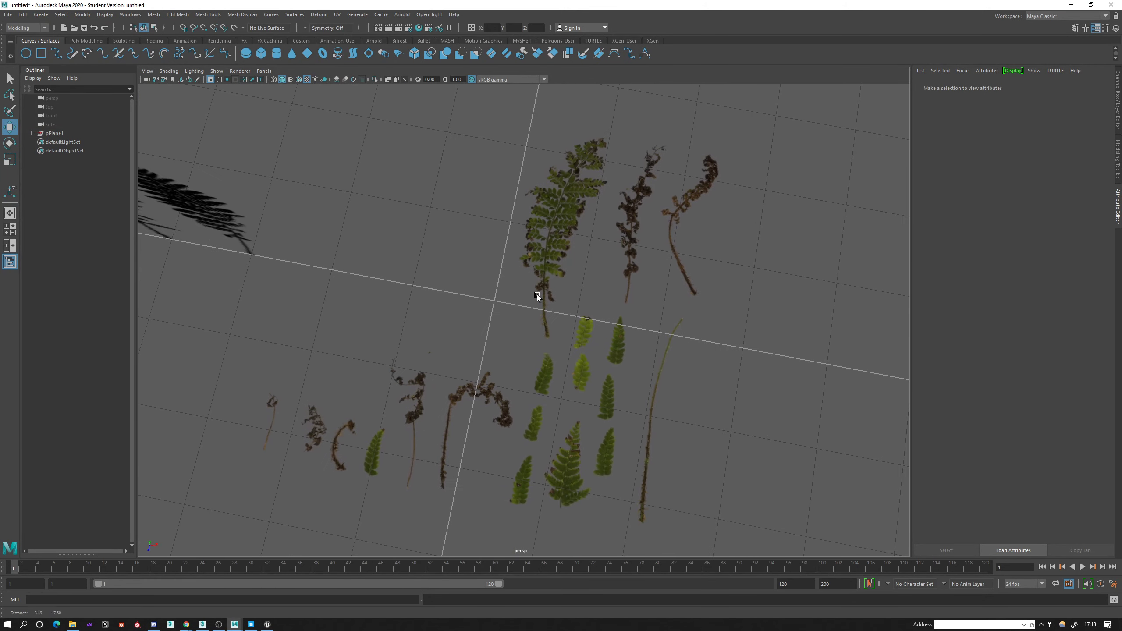
{"action": "right_click_drag", "start_coordinate": [539, 319], "coordinate": [513, 370], "text": "alt"}
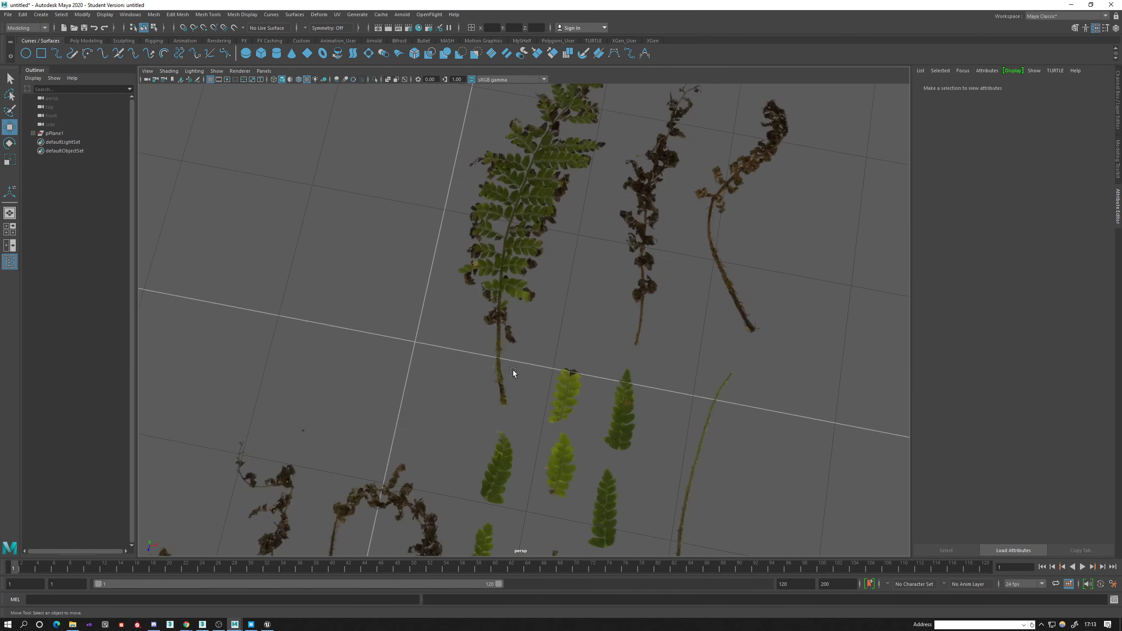
{"action": "left_click", "coordinate": [503, 270]}
{"action": "right_click_drag", "start_coordinate": [504, 270], "coordinate": [501, 368], "text": "alt"}
{"action": "right_click_drag", "start_coordinate": [530, 262], "coordinate": [495, 263], "text": "shift"}
{"action": "left_click", "coordinate": [573, 138]}
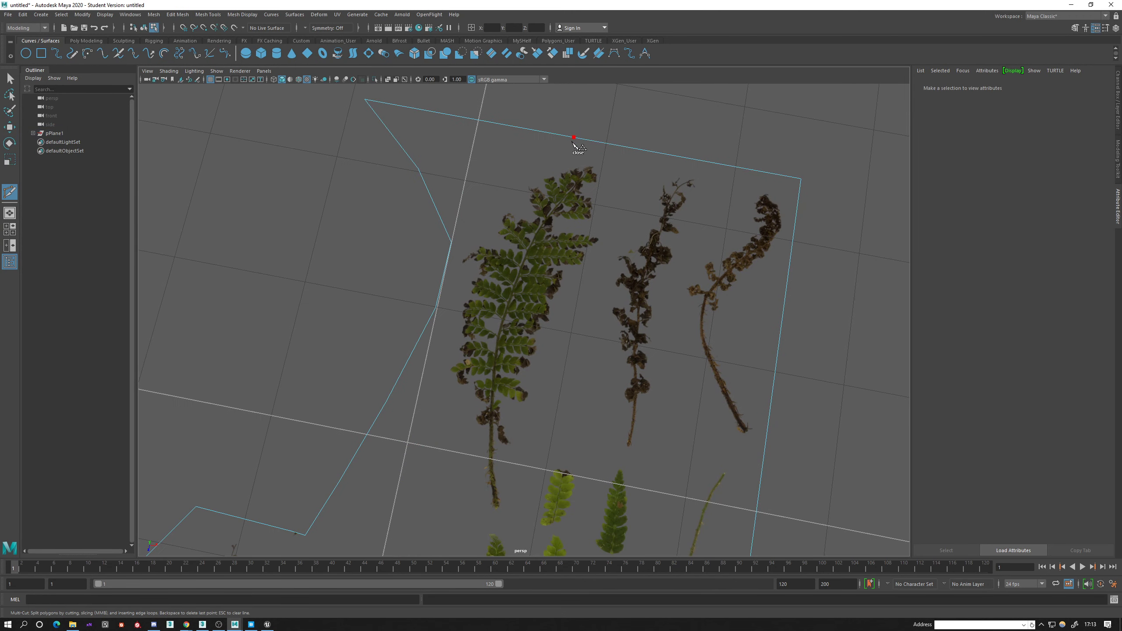
{"action": "key", "text": "BackSpace"}
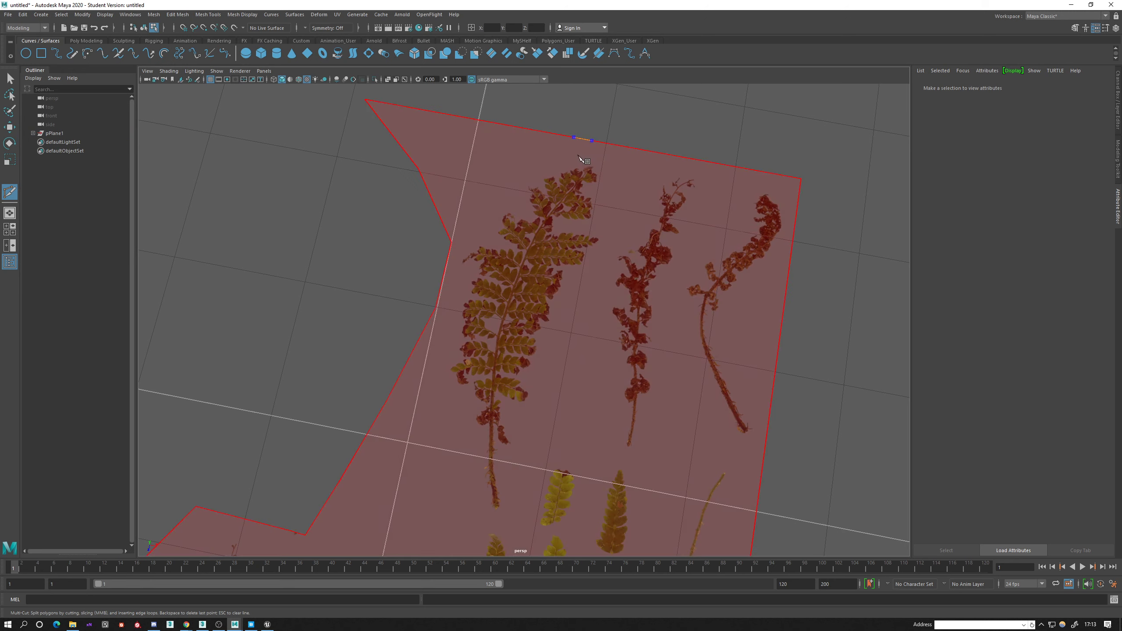
{"action": "left_click", "coordinate": [594, 141]}
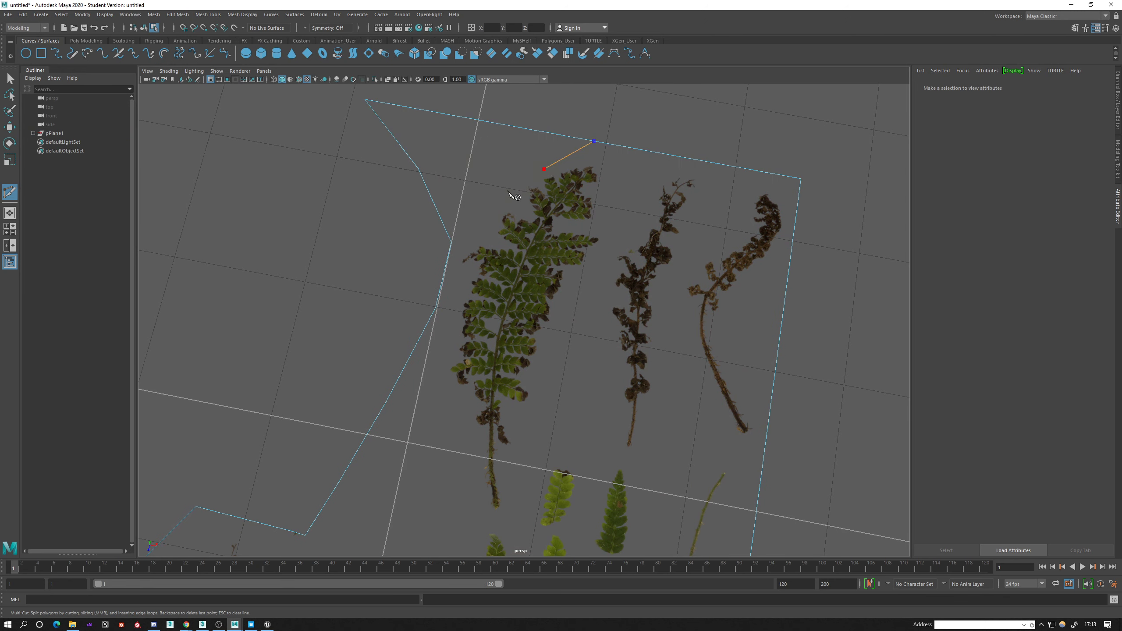
{"action": "left_click", "coordinate": [543, 169]}
{"action": "left_click", "coordinate": [494, 216]}
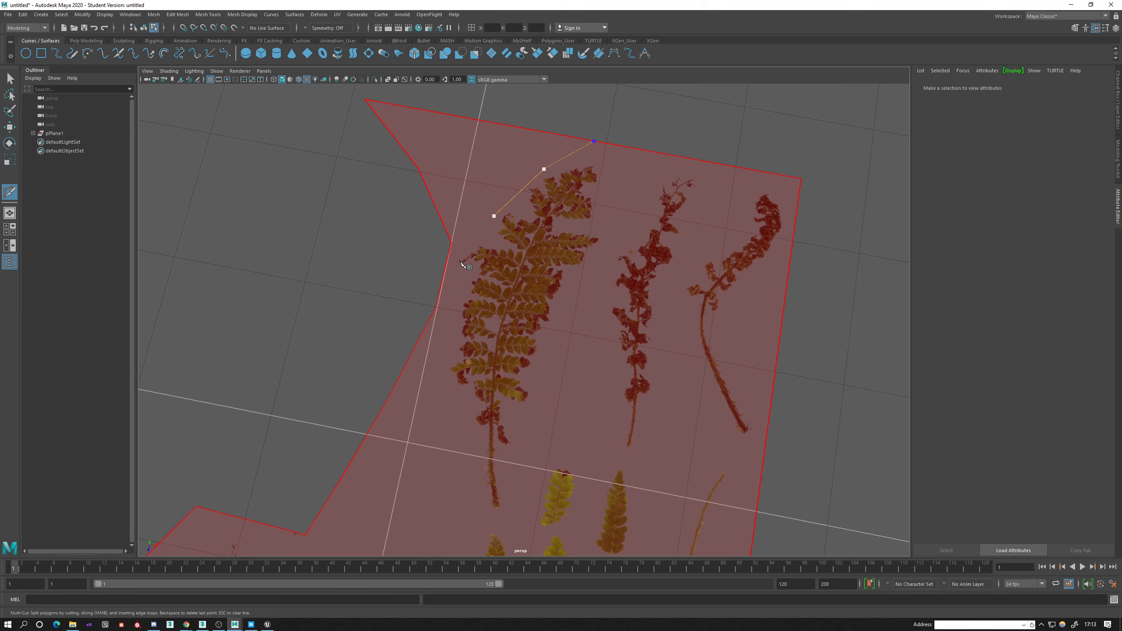
{"action": "key", "text": "ctrl+z"}
{"action": "key", "text": "ctrl+z"}
Cut a closed outline around the third fern, starting and ending on the plane's upper border above its tip.
{"action": "left_click", "coordinate": [599, 142]}
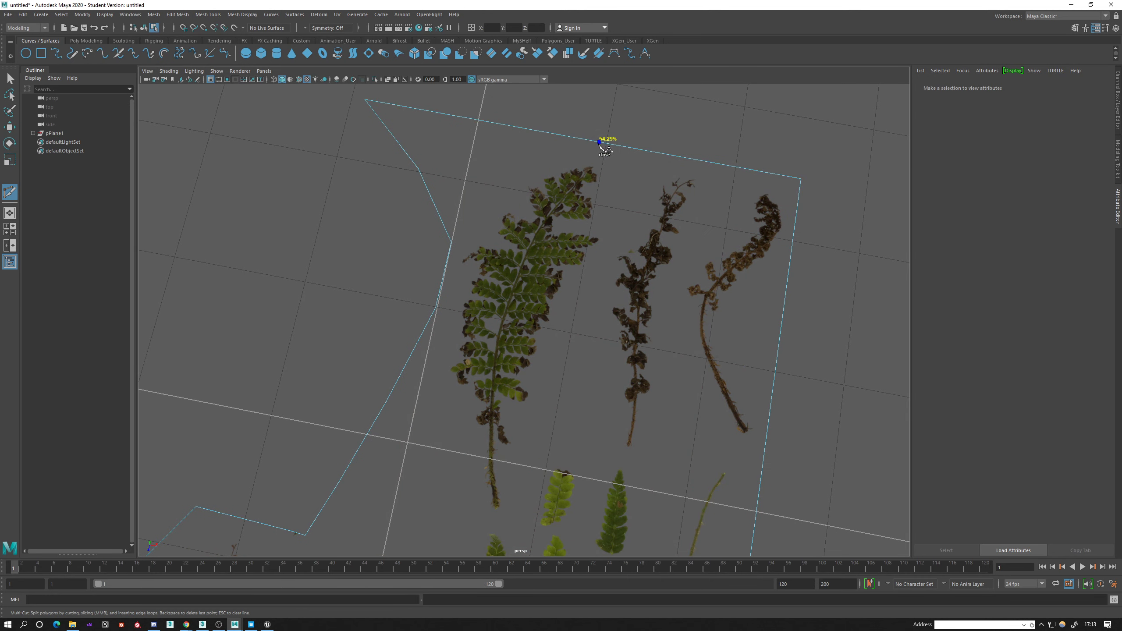
{"action": "left_click", "coordinate": [542, 175]}
{"action": "left_click", "coordinate": [447, 371]}
{"action": "left_click", "coordinate": [489, 507]}
{"action": "left_click", "coordinate": [503, 510]}
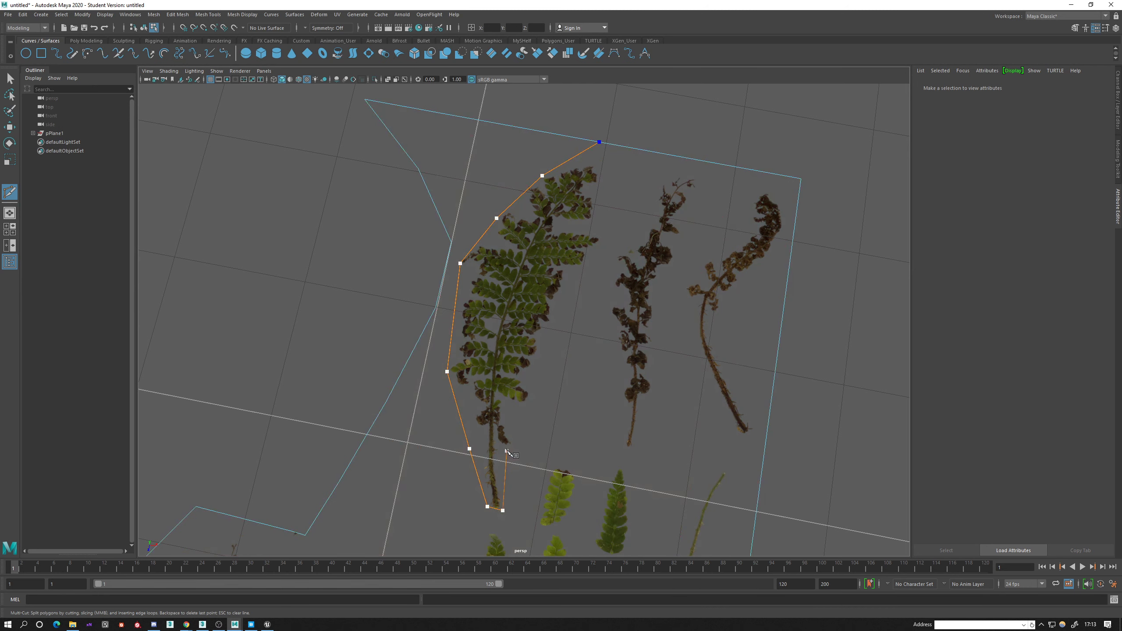
{"action": "left_click", "coordinate": [534, 391]}
{"action": "left_click", "coordinate": [573, 277]}
{"action": "left_click", "coordinate": [604, 246]}
{"action": "left_click", "coordinate": [564, 191]}
{"action": "key", "text": "Escape"}
Cut five crosswise edges between opposite outline vertices of the third fern, from near its tip down to the stem.
{"action": "left_click", "coordinate": [602, 186]}
{"action": "left_click", "coordinate": [497, 217]}
{"action": "right_click", "coordinate": [483, 247]}
{"action": "left_click", "coordinate": [573, 277]}
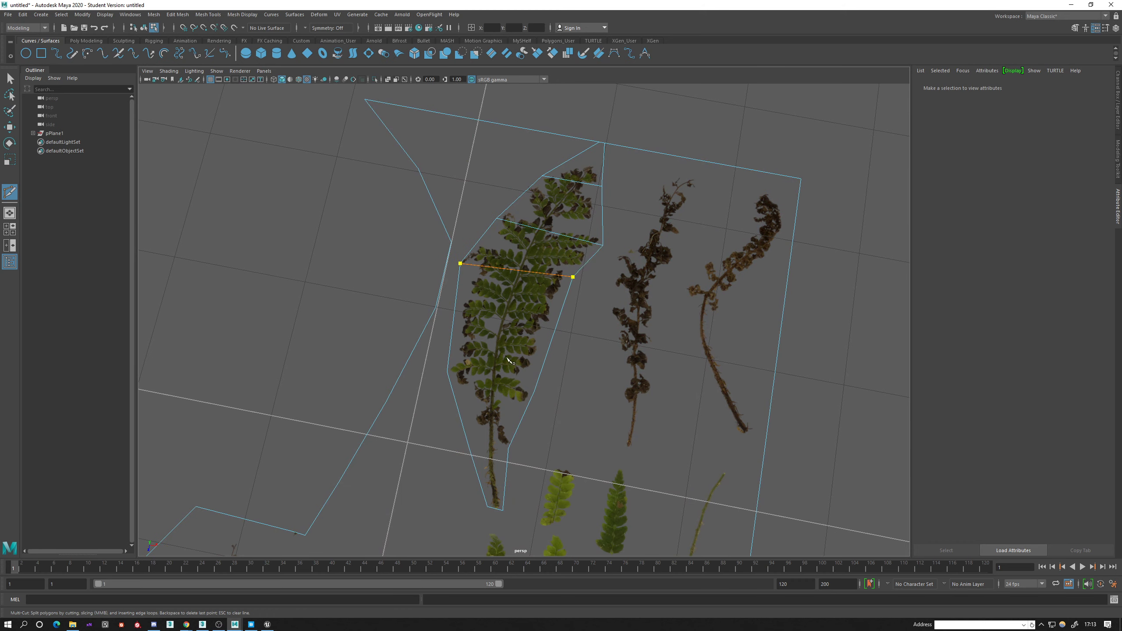
{"action": "right_click", "coordinate": [543, 316]}
{"action": "left_click", "coordinate": [535, 391]}
{"action": "left_click", "coordinate": [447, 371]}
{"action": "right_click", "coordinate": [449, 375]}
{"action": "left_click", "coordinate": [469, 448]}
{"action": "left_click", "coordinate": [509, 449]}
{"action": "right_click", "coordinate": [510, 476]}
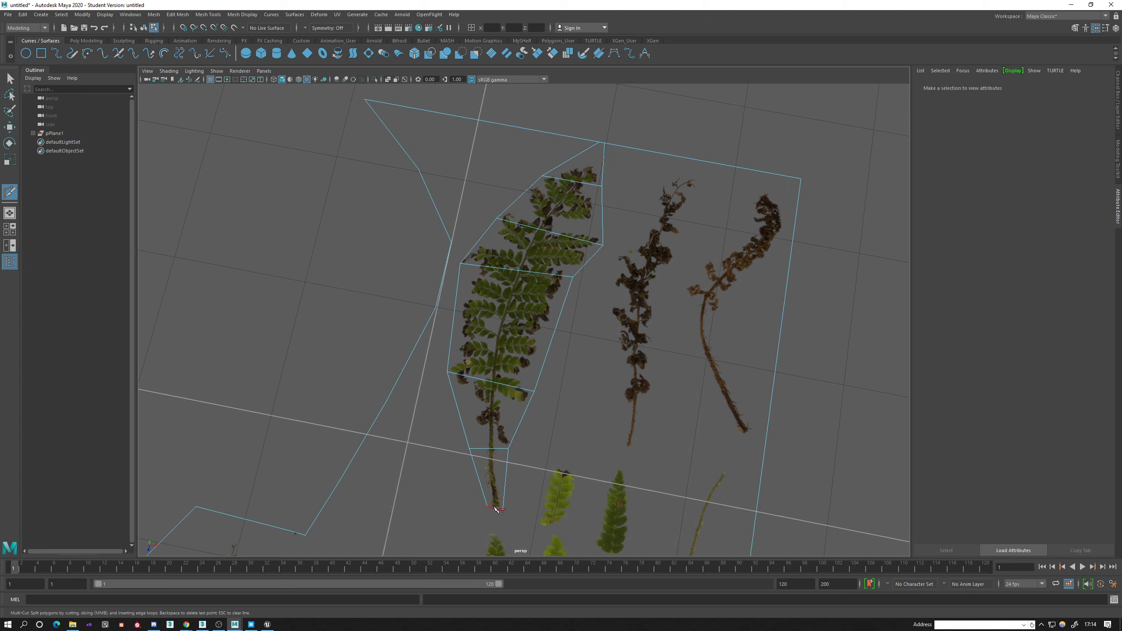
Cut a continuous edge along the third fern's central stem from its base to its tip.
{"action": "left_click", "coordinate": [490, 450]}
{"action": "left_click", "coordinate": [491, 381]}
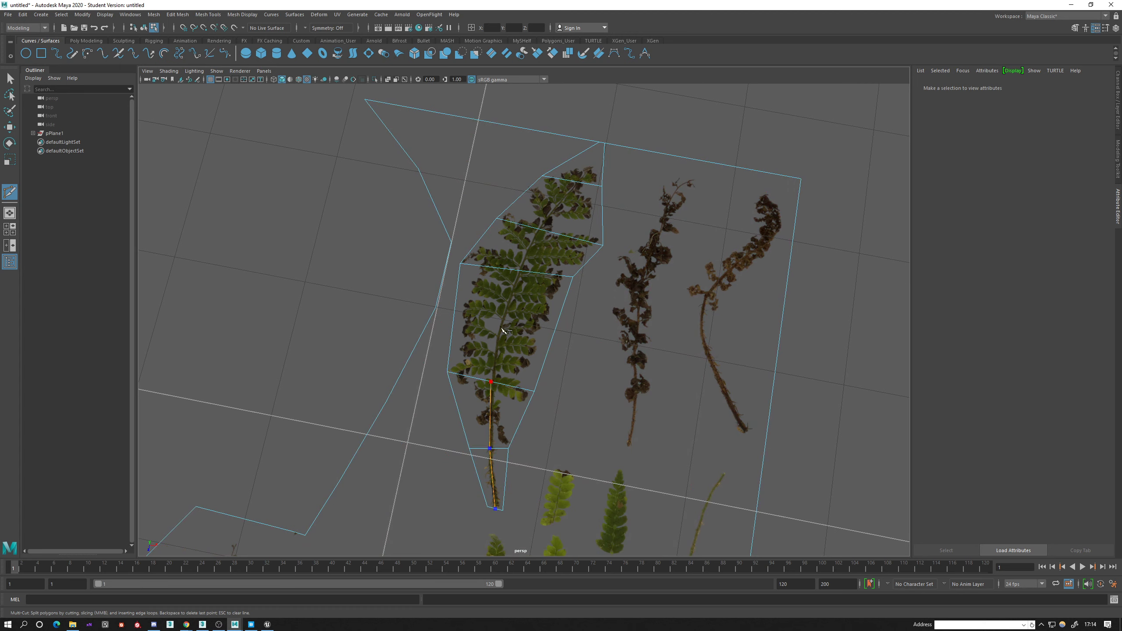
{"action": "left_click", "coordinate": [520, 270]}
{"action": "left_click", "coordinate": [542, 229]}
{"action": "left_click", "coordinate": [601, 143]}
{"action": "right_click", "coordinate": [576, 157]}
Select all faces of the third fern and extract them from the atlas plane as a separate mesh.
{"action": "middle_click_drag", "start_coordinate": [534, 408], "coordinate": [584, 351], "text": "alt"}
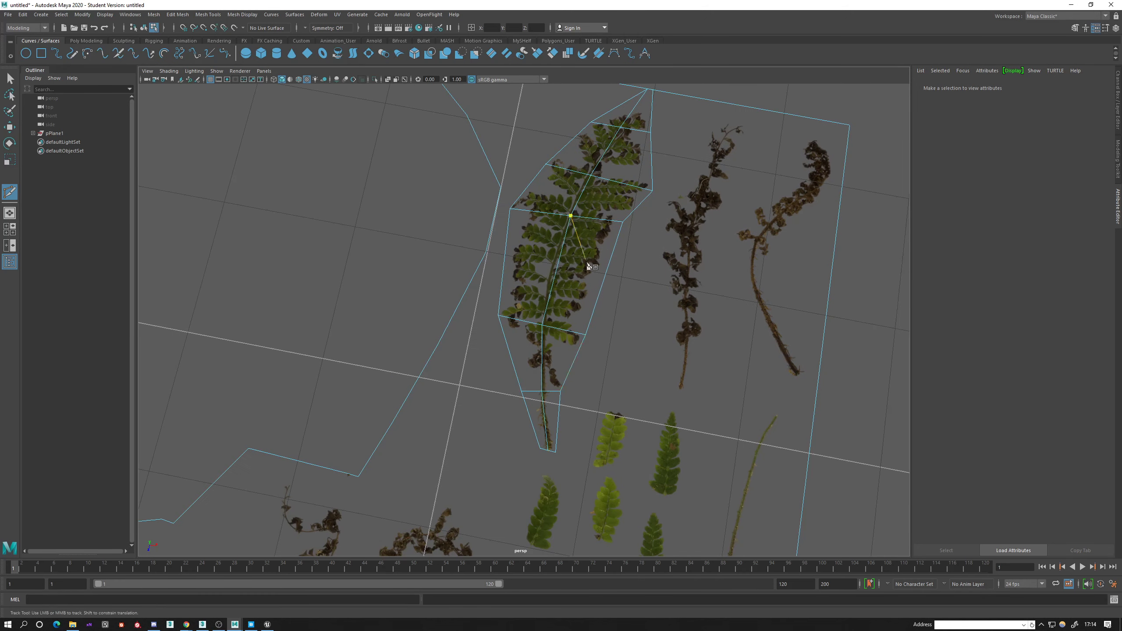
{"action": "key", "text": "q"}
{"action": "right_click_drag", "start_coordinate": [568, 226], "coordinate": [569, 254]}
{"action": "scroll", "coordinate": [569, 253], "scroll_direction": "down", "scroll_amount": 4}
{"action": "left_click_drag", "start_coordinate": [444, 130], "coordinate": [632, 434]}
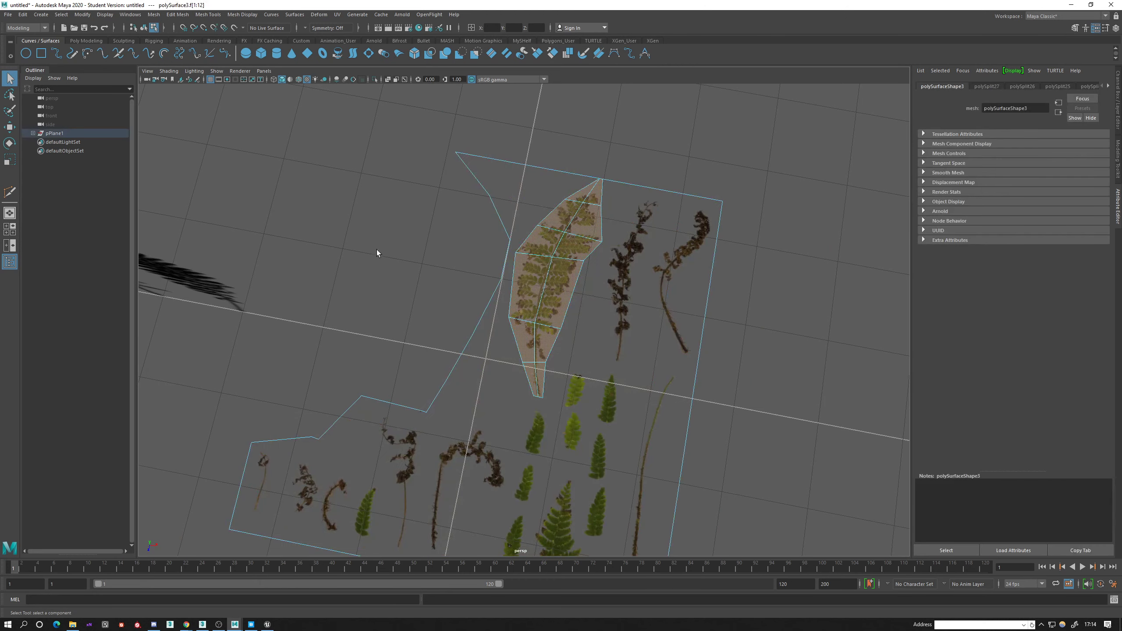
{"action": "right_click_drag", "start_coordinate": [382, 237], "coordinate": [373, 386], "text": "shift"}
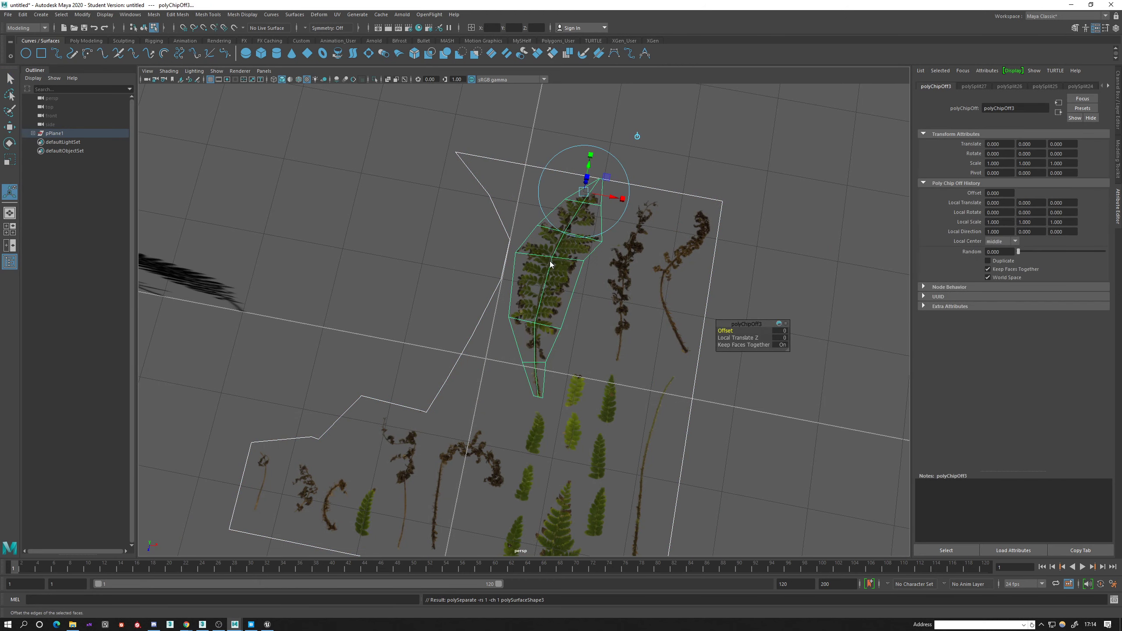
Select the extracted third fern in object mode and move it along X, beside the second fern.
{"action": "key", "text": "e"}
{"action": "left_click", "coordinate": [543, 283]}
{"action": "scroll", "coordinate": [524, 393], "scroll_direction": "up", "scroll_amount": 3}
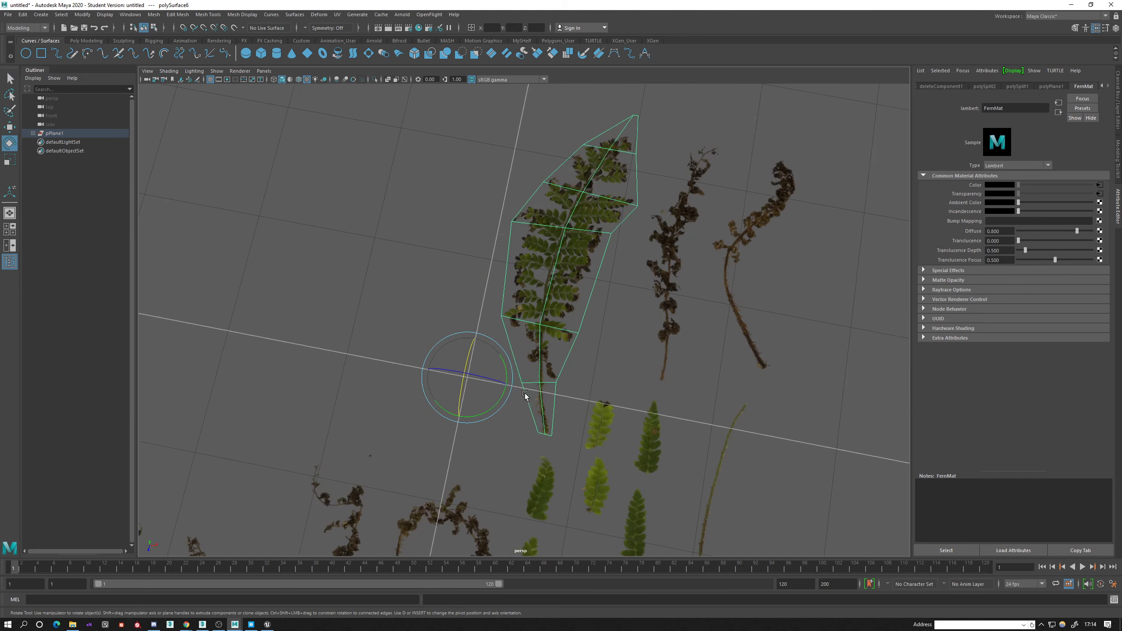
{"action": "key", "text": "w"}
{"action": "left_click_drag", "start_coordinate": [510, 384], "coordinate": [284, 345]}
{"action": "middle_click_drag", "start_coordinate": [284, 346], "coordinate": [596, 352], "text": "alt"}
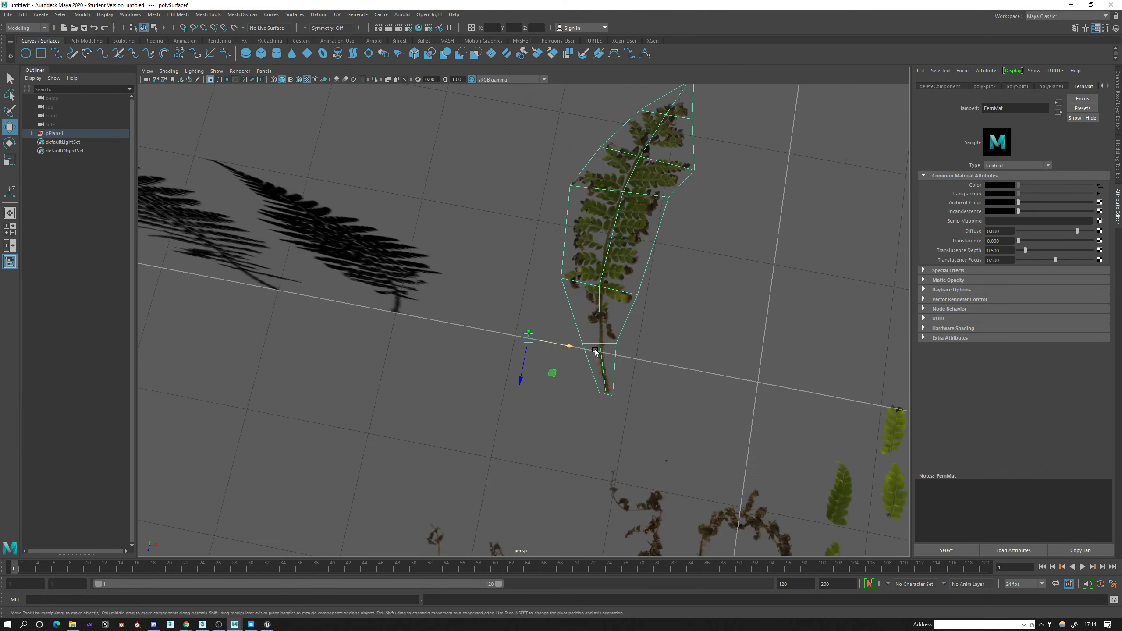
Move the third fern's pivot to its stem base and rotate the frond upright about the X axis.
{"action": "key", "text": "d"}
{"action": "left_click_drag", "start_coordinate": [528, 338], "coordinate": [604, 319]}
{"action": "key", "text": "d"}
{"action": "key", "text": "e"}
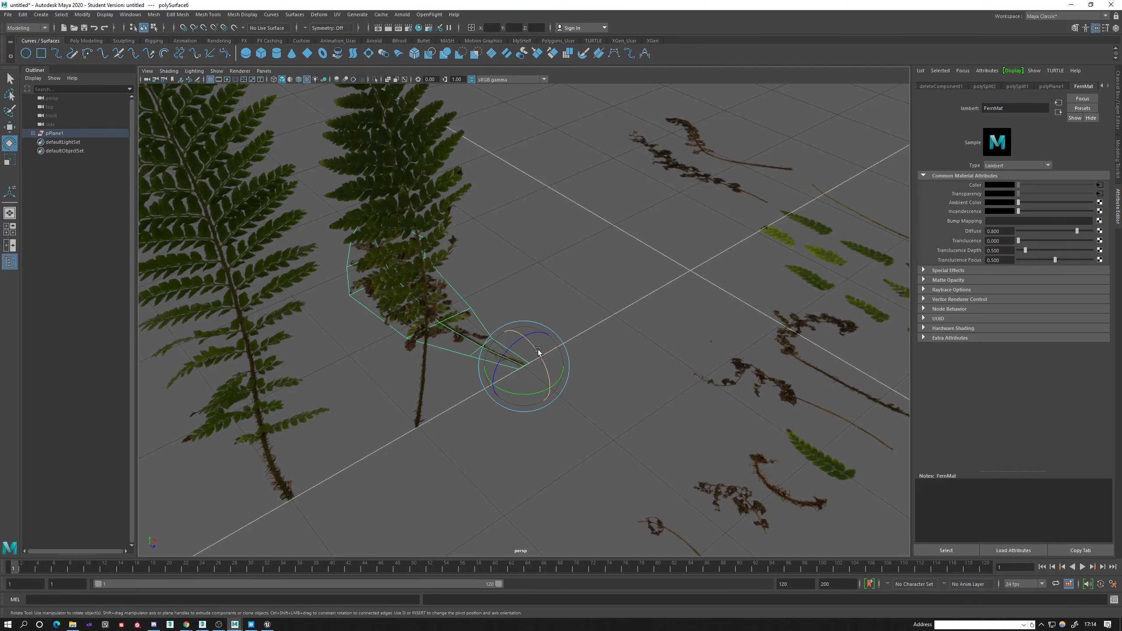
{"action": "left_click_drag", "start_coordinate": [535, 350], "coordinate": [594, 369]}
{"action": "key", "text": "w"}
{"action": "scroll", "coordinate": [596, 368], "scroll_direction": "down", "scroll_amount": 5}
{"action": "left_click_drag", "start_coordinate": [667, 371], "coordinate": [540, 360], "text": "alt"}
Select the leftover atlas plane and start Multi-Cut on it near the small green leaves.
{"action": "left_click", "coordinate": [635, 316]}
{"action": "left_click_drag", "start_coordinate": [544, 373], "coordinate": [507, 381], "text": "alt"}
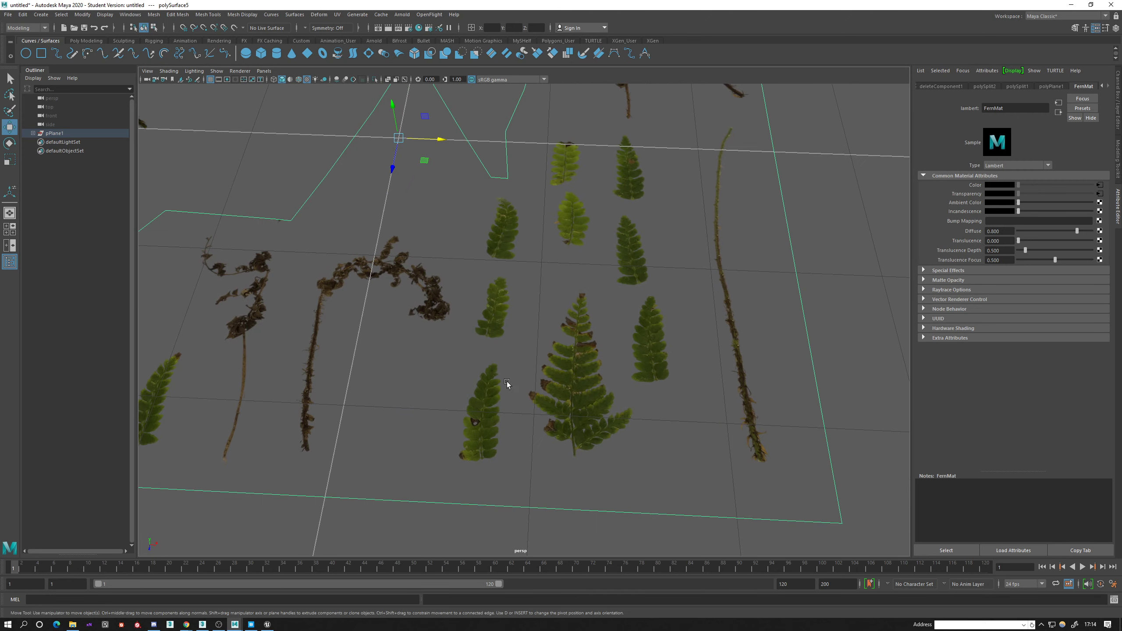
{"action": "left_click_drag", "start_coordinate": [593, 388], "coordinate": [612, 340], "text": "alt"}
{"action": "middle_click_drag", "start_coordinate": [623, 345], "coordinate": [542, 325], "text": "alt"}
{"action": "right_click_drag", "start_coordinate": [542, 326], "coordinate": [514, 333], "text": "alt"}
{"action": "middle_click_drag", "start_coordinate": [528, 514], "coordinate": [539, 415], "text": "alt"}
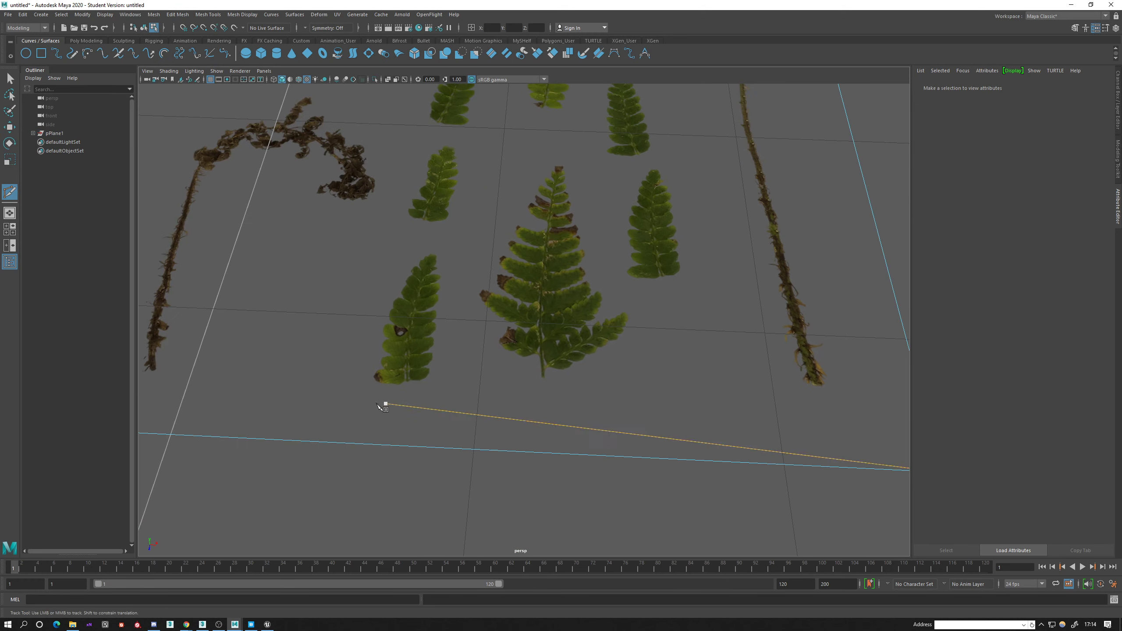
{"action": "right_click_drag", "start_coordinate": [384, 402], "coordinate": [307, 383], "text": "alt"}
{"action": "middle_click_drag", "start_coordinate": [306, 383], "coordinate": [476, 538], "text": "alt"}
{"action": "middle_click_drag", "start_coordinate": [669, 349], "coordinate": [475, 458], "text": "alt"}
{"action": "scroll", "coordinate": [475, 457], "scroll_direction": "up", "scroll_amount": 4}
{"action": "left_click", "coordinate": [353, 356]}
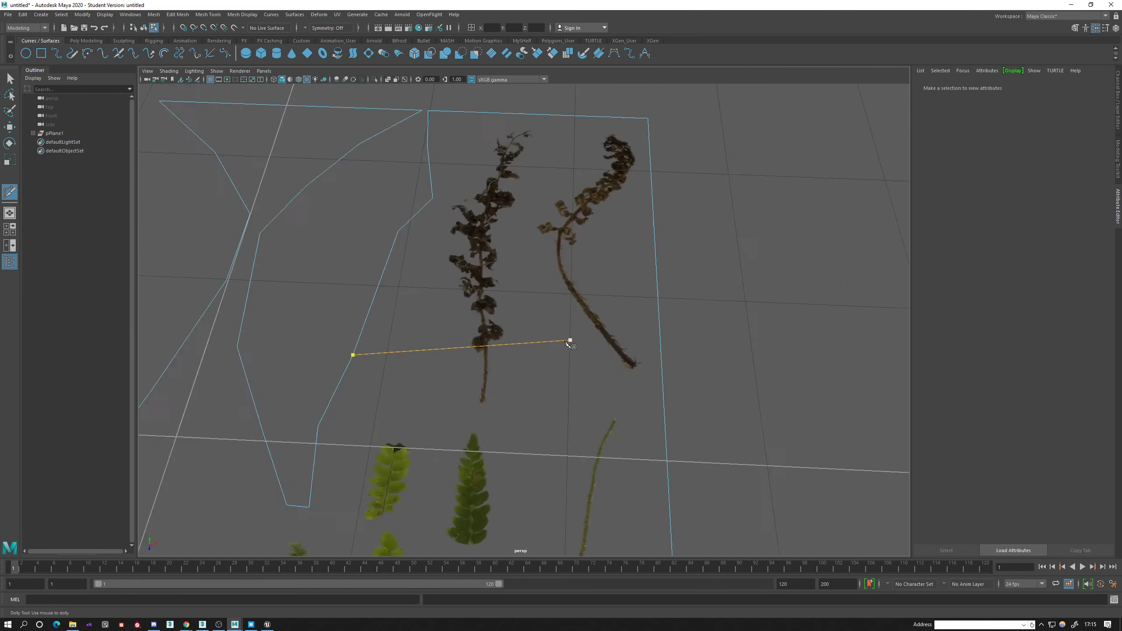
{"action": "scroll", "coordinate": [495, 384], "scroll_direction": "up", "scroll_amount": 4}
{"action": "scroll", "coordinate": [482, 375], "scroll_direction": "down", "scroll_amount": 4}
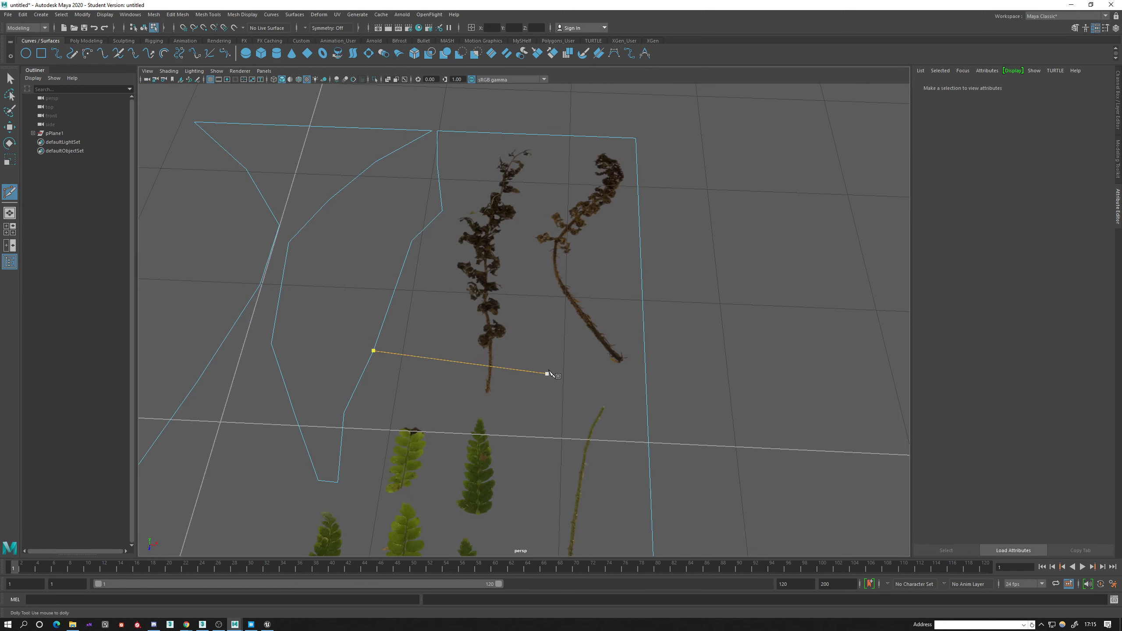
{"action": "scroll", "coordinate": [550, 375], "scroll_direction": "up", "scroll_amount": 1}
{"action": "left_click", "coordinate": [319, 426]}
{"action": "key", "text": "ctrl+z"}
{"action": "key", "text": "ctrl+z"}
Cut an outline around the straighter brown withered frond from the third fern's hole border and close it across the stem.
{"action": "left_click", "coordinate": [336, 389]}
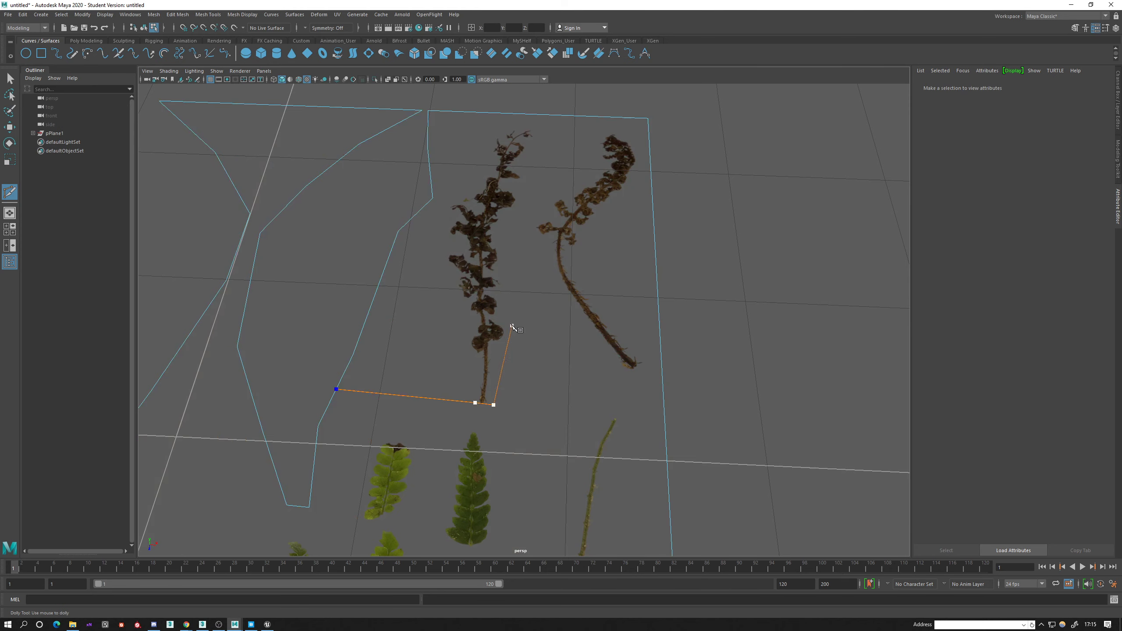
{"action": "left_click", "coordinate": [503, 231]}
{"action": "left_click", "coordinate": [522, 192]}
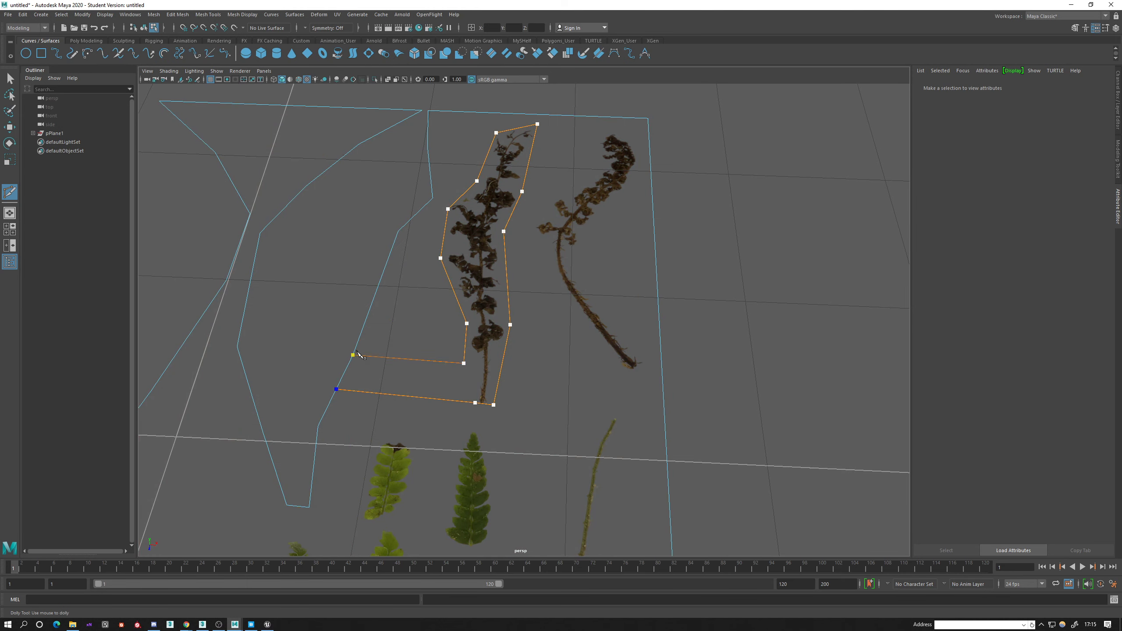
{"action": "left_click", "coordinate": [464, 363]}
{"action": "right_click", "coordinate": [462, 401]}
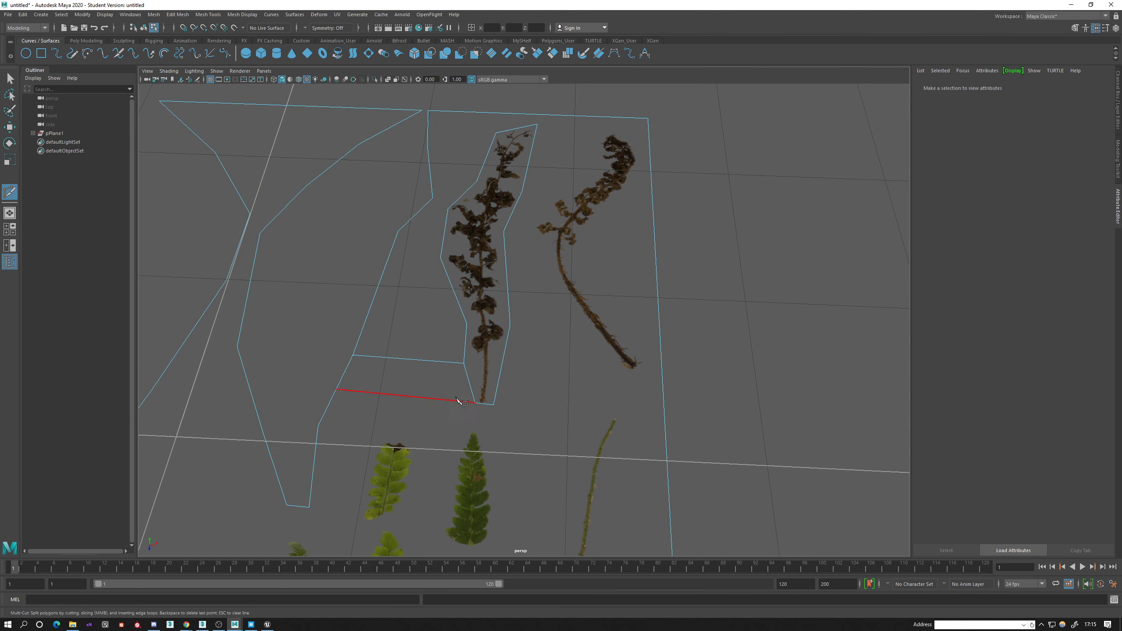
Select the outlined withered frond's face in face mode and return to the Multi-Cut tool.
{"action": "key", "text": "q"}
{"action": "right_click_drag", "start_coordinate": [391, 317], "coordinate": [397, 336]}
{"action": "left_click", "coordinate": [407, 315]}
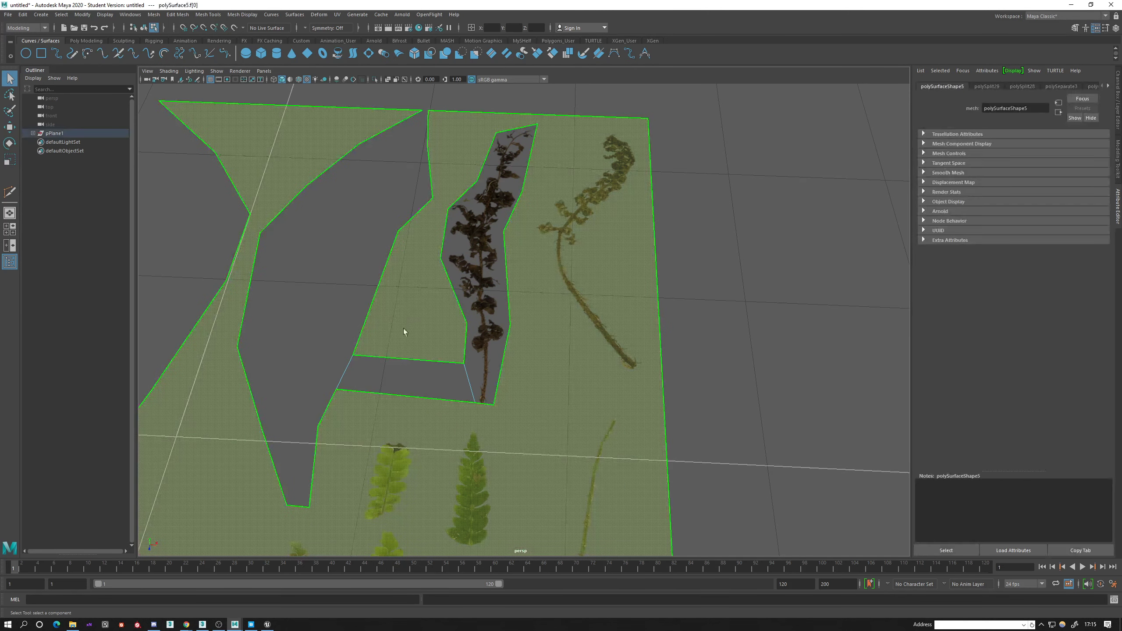
{"action": "scroll", "coordinate": [403, 328], "scroll_direction": "down", "scroll_amount": 1}
{"action": "left_click", "coordinate": [497, 285]}
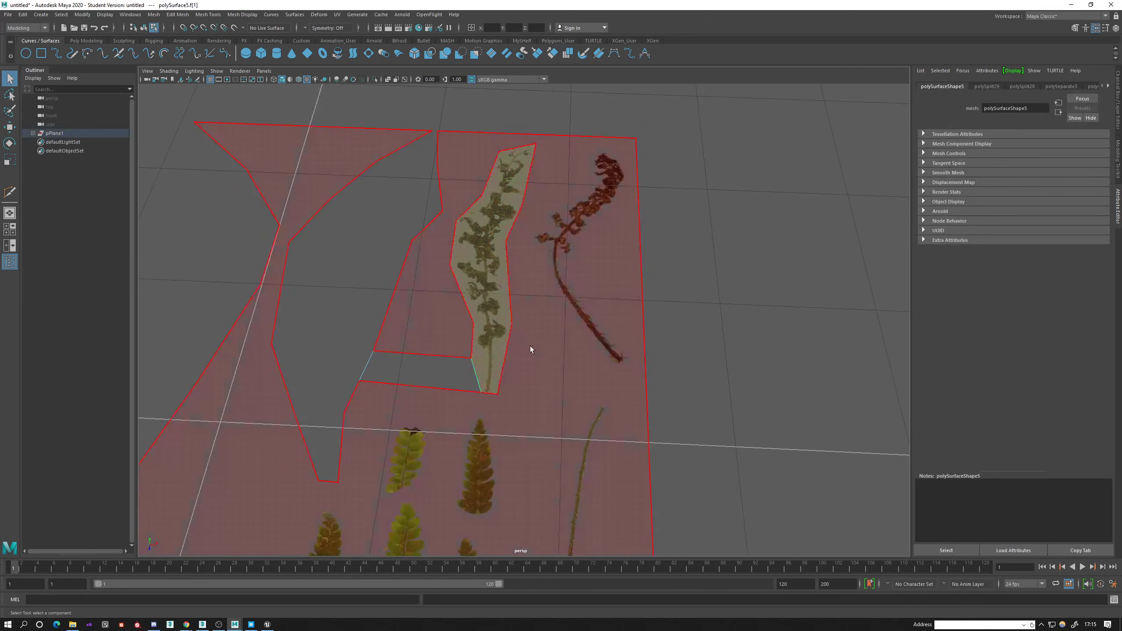
{"action": "middle_click_drag", "start_coordinate": [493, 245], "coordinate": [480, 308], "text": "alt"}
{"action": "right_click_drag", "start_coordinate": [498, 263], "coordinate": [441, 264], "text": "shift"}
Cut five crosswise edges between the two sides of the withered frond, from below its tip down to the stem.
{"action": "left_click", "coordinate": [487, 236]}
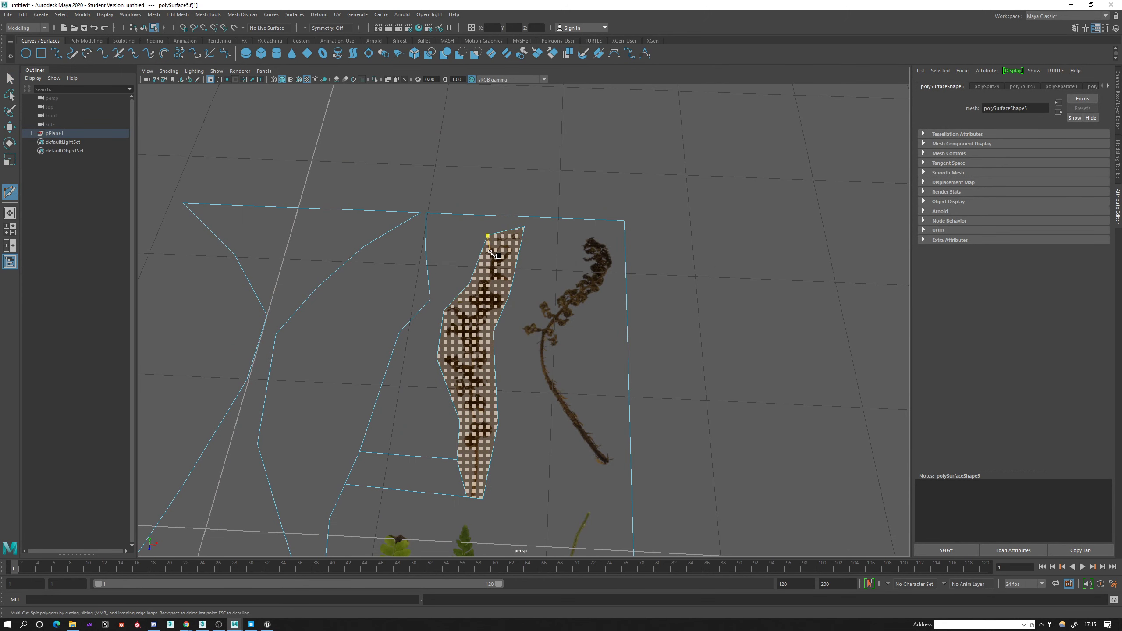
{"action": "left_click", "coordinate": [470, 283]}
{"action": "left_click", "coordinate": [511, 294]}
{"action": "right_click", "coordinate": [510, 296]}
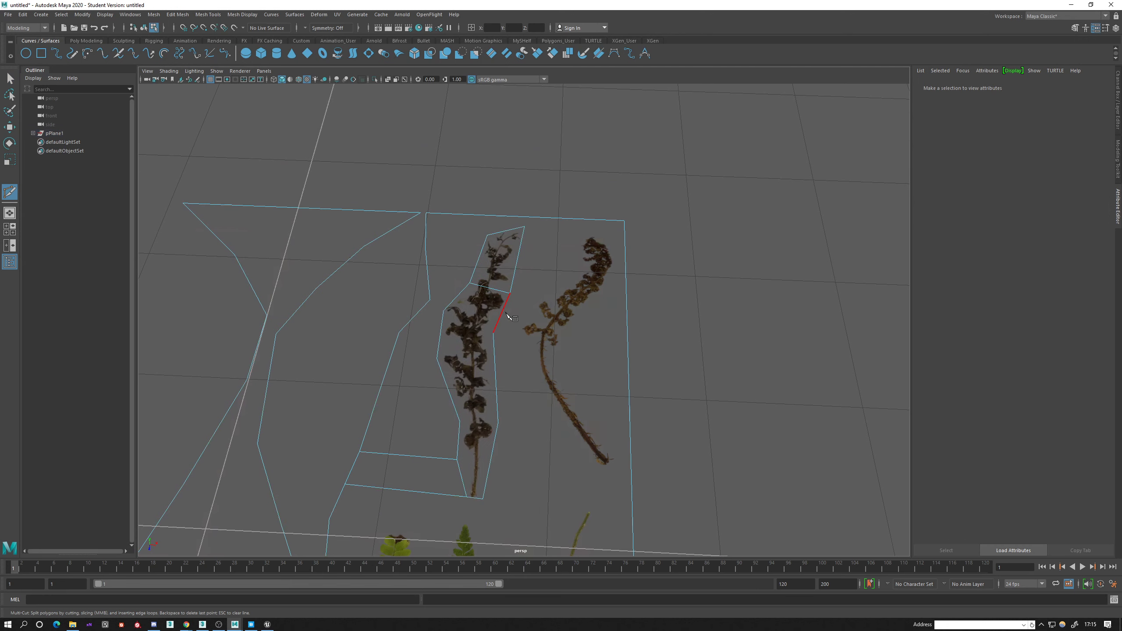
{"action": "left_click", "coordinate": [444, 311]}
{"action": "right_click", "coordinate": [409, 359]}
{"action": "left_click", "coordinate": [437, 358]}
{"action": "left_click", "coordinate": [498, 423]}
{"action": "left_click", "coordinate": [460, 422]}
{"action": "left_click", "coordinate": [456, 459]}
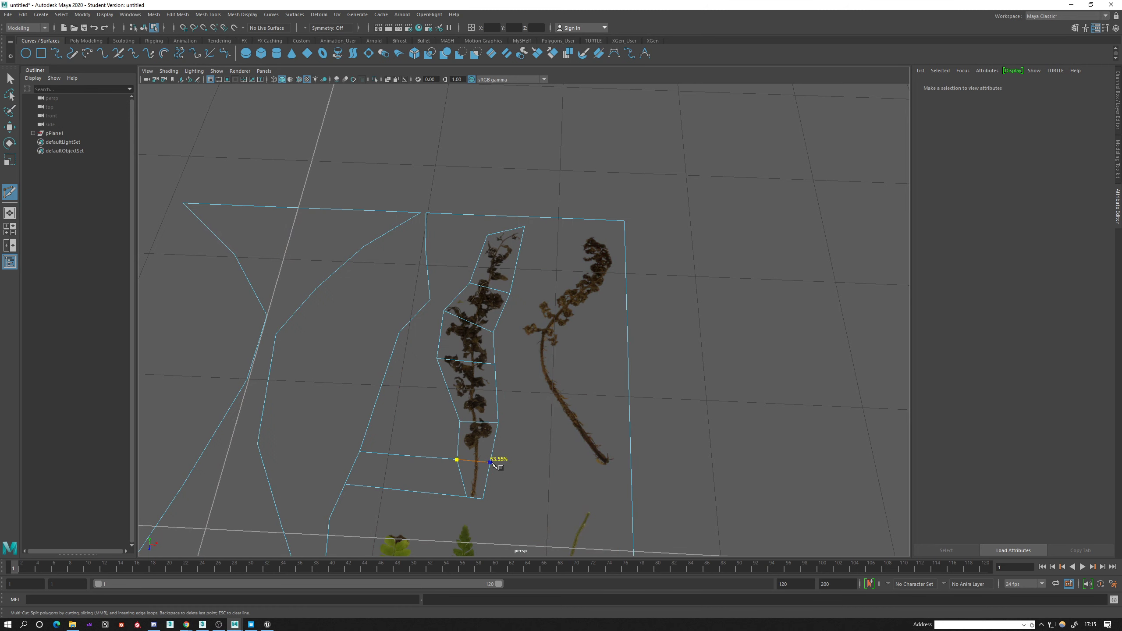
Cut a continuous edge along the withered frond's stem from its base to its tip.
{"action": "left_click", "coordinate": [474, 498]}
{"action": "left_click", "coordinate": [473, 362]}
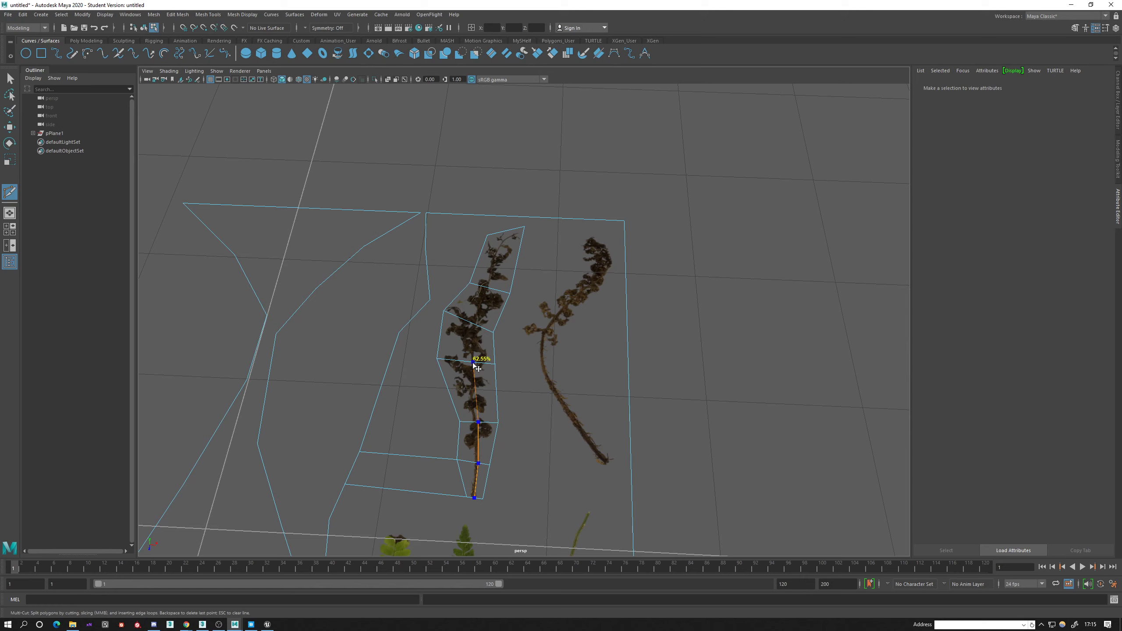
{"action": "left_click", "coordinate": [475, 324]}
{"action": "left_click", "coordinate": [506, 231]}
Select only the withered frond's faces, excluding the surrounding plane and side strip, and extract them as a separate mesh.
{"action": "key", "text": "q"}
{"action": "right_click_drag", "start_coordinate": [496, 252], "coordinate": [497, 284]}
{"action": "left_click_drag", "start_coordinate": [390, 186], "coordinate": [532, 403]}
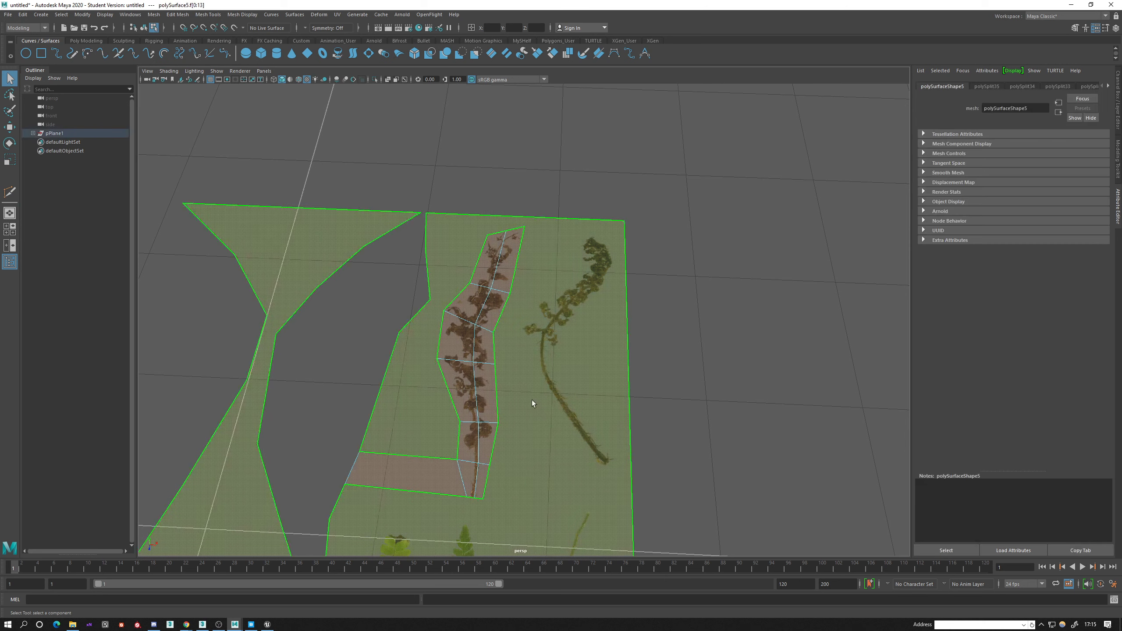
{"action": "left_click", "coordinate": [547, 355], "text": "ctrl"}
{"action": "scroll", "coordinate": [605, 456], "scroll_direction": "down", "scroll_amount": 5}
{"action": "middle_click_drag", "start_coordinate": [610, 466], "coordinate": [625, 442], "text": "alt"}
{"action": "left_click", "coordinate": [488, 376], "text": "ctrl"}
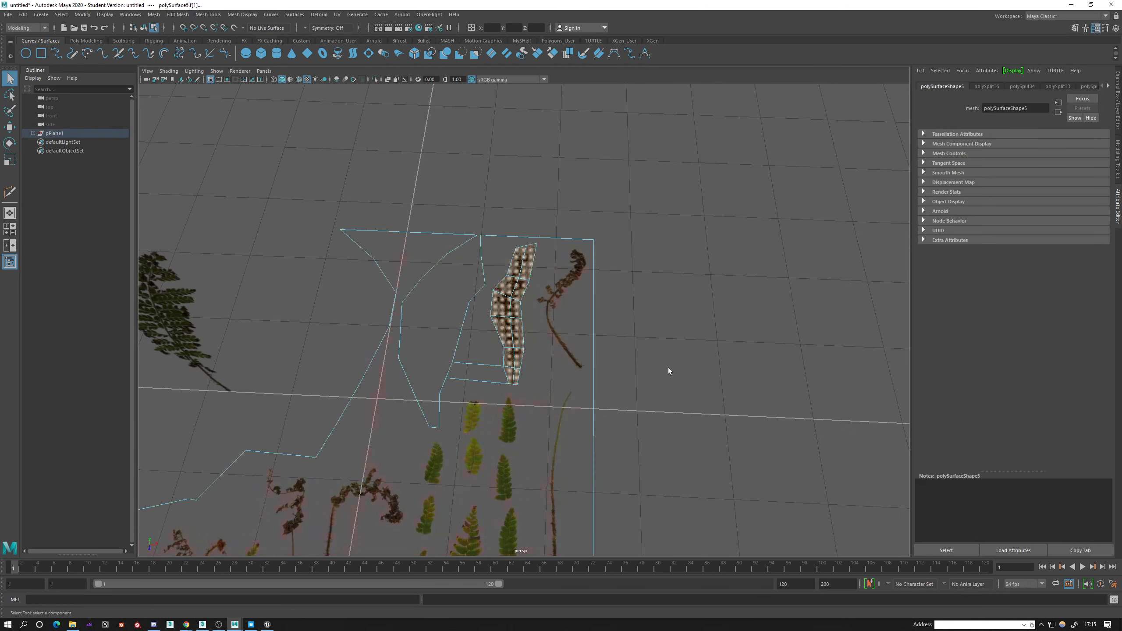
{"action": "scroll", "coordinate": [668, 368], "scroll_direction": "up", "scroll_amount": 4}
{"action": "right_click_drag", "start_coordinate": [705, 294], "coordinate": [700, 446], "text": "shift"}
Select the extracted withered frond in object mode and move it along X, beside the third fern.
{"action": "right_click_drag", "start_coordinate": [509, 277], "coordinate": [543, 264]}
{"action": "left_click", "coordinate": [511, 302]}
{"action": "key", "text": "w"}
{"action": "scroll", "coordinate": [511, 322], "scroll_direction": "down", "scroll_amount": 2}
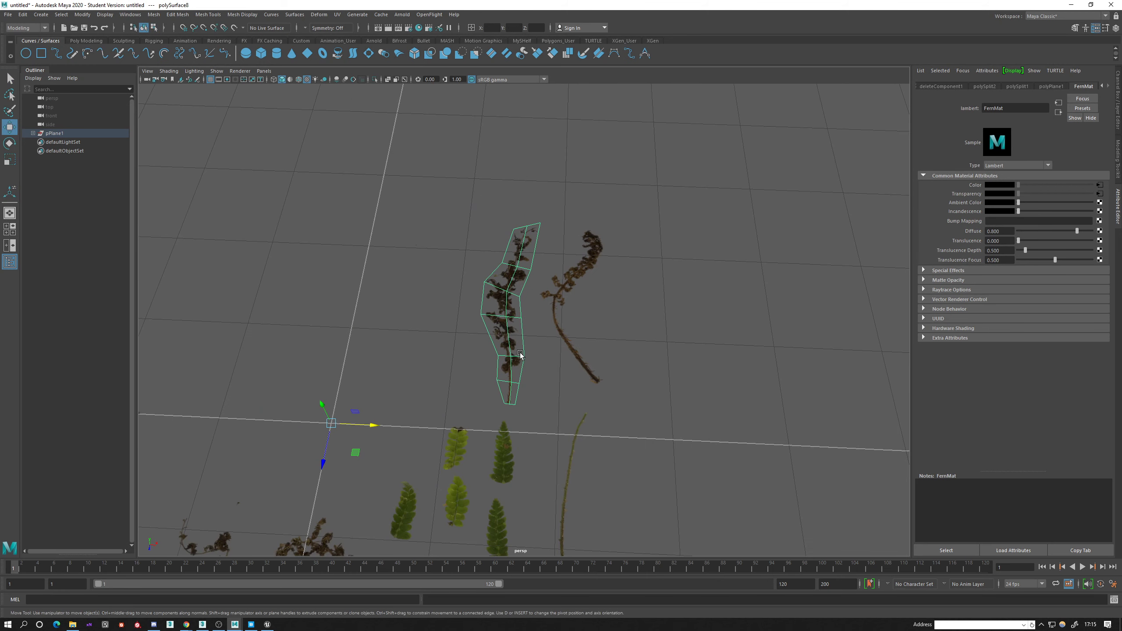
{"action": "scroll", "coordinate": [350, 373], "scroll_direction": "down", "scroll_amount": 3}
{"action": "middle_click_drag", "start_coordinate": [349, 374], "coordinate": [474, 362], "text": "alt"}
{"action": "left_click_drag", "start_coordinate": [551, 375], "coordinate": [675, 354]}
Snap the withered frond's pivot to its stem base and rotate it upright, finishing with the remaining atlas plane selected.
{"action": "key", "text": "d"}
{"action": "key", "text": "v"}
{"action": "key", "text": "e"}
{"action": "left_click", "coordinate": [721, 385]}
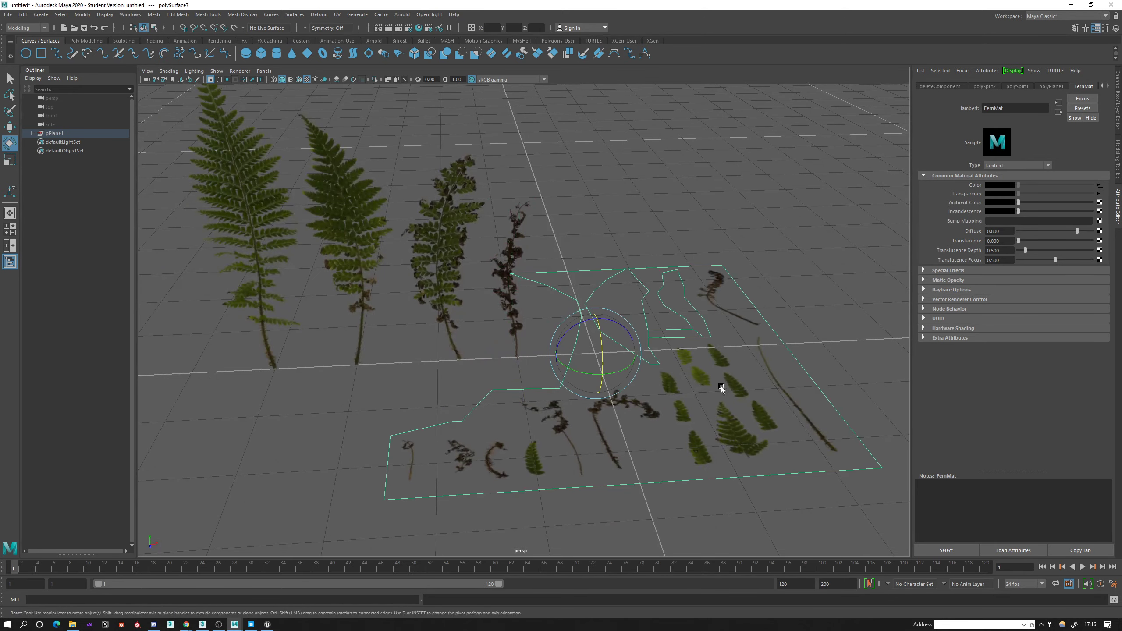
{"action": "scroll", "coordinate": [722, 389], "scroll_direction": "down", "scroll_amount": 3}
{"action": "left_click_drag", "start_coordinate": [726, 404], "coordinate": [605, 375], "text": "alt"}
{"action": "key", "text": "w"}
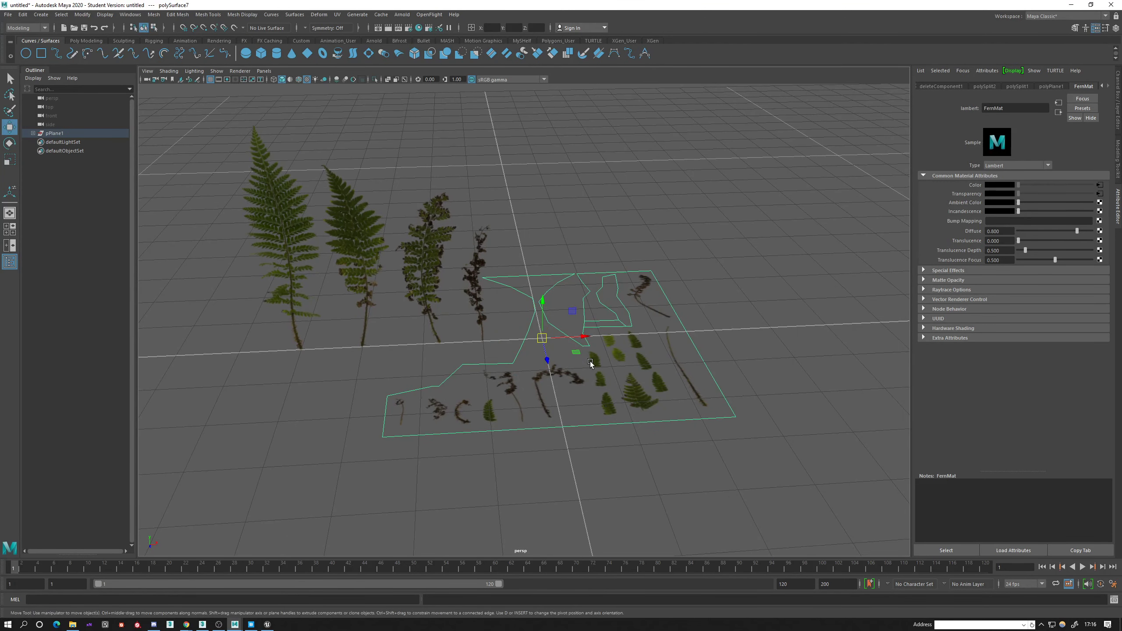
{"action": "key", "text": "Delete"}
{"action": "left_click_drag", "start_coordinate": [471, 348], "coordinate": [890, 381], "text": "alt"}
{"action": "key", "text": "ctrl+z"}
Select the four upright fronds together and move the row along X until the second frond stands on the grid's centre line.
{"action": "scroll", "coordinate": [723, 419], "scroll_direction": "down", "scroll_amount": 5}
{"action": "left_click_drag", "start_coordinate": [606, 355], "coordinate": [621, 376], "text": "alt"}
{"action": "left_click_drag", "start_coordinate": [381, 250], "coordinate": [641, 378]}
{"action": "scroll", "coordinate": [584, 342], "scroll_direction": "up", "scroll_amount": 3}
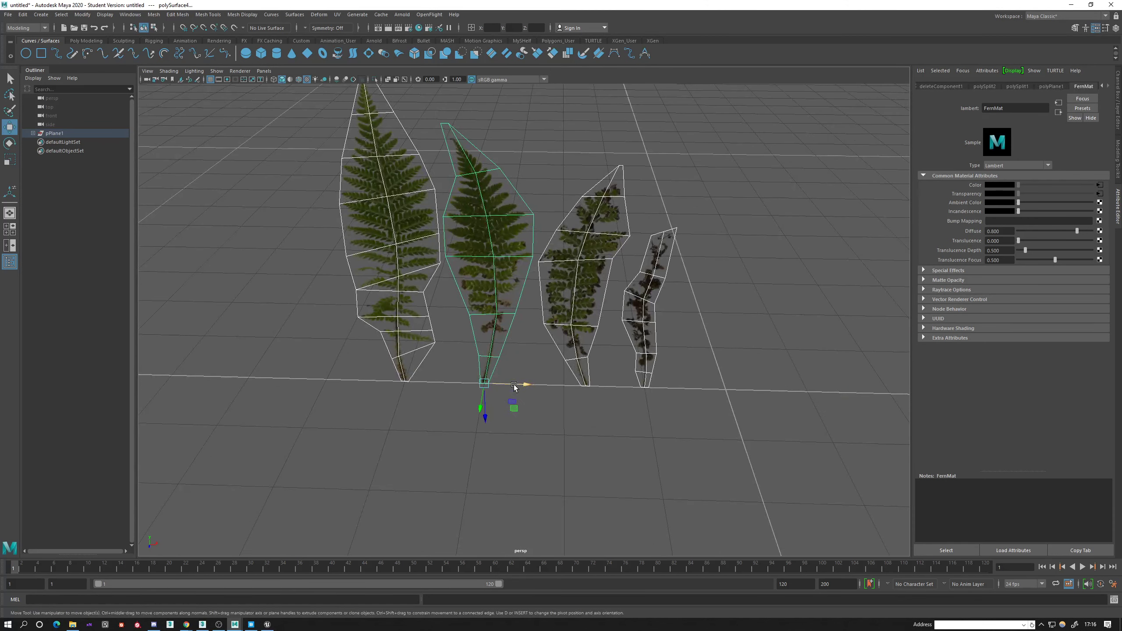
{"action": "left_click_drag", "start_coordinate": [515, 387], "coordinate": [746, 397]}
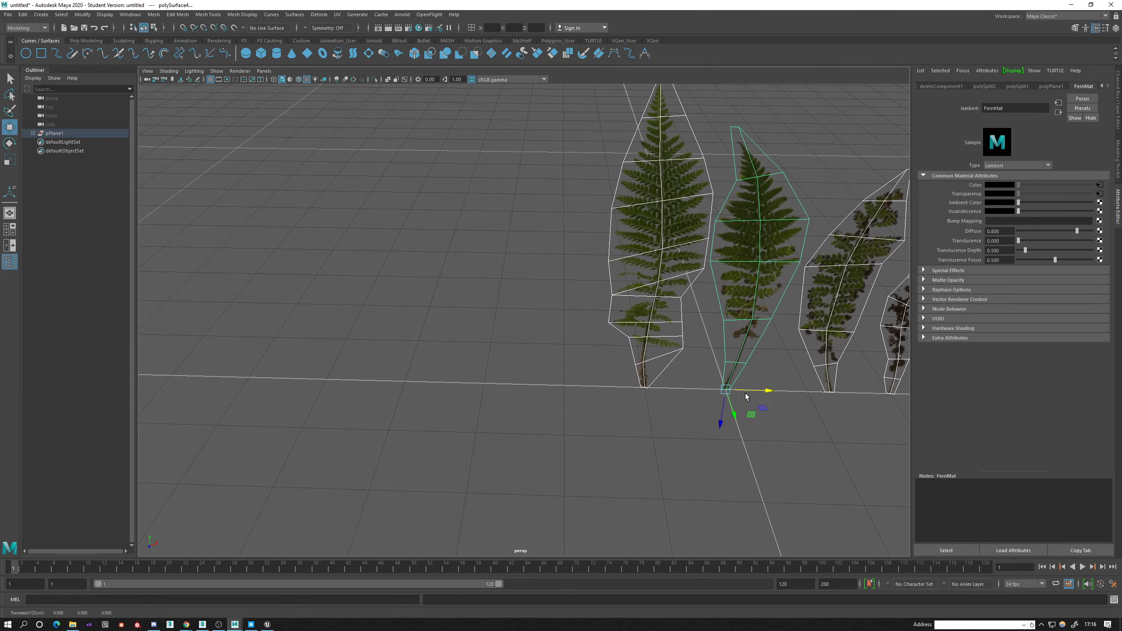
{"action": "middle_click_drag", "start_coordinate": [745, 396], "coordinate": [552, 405], "text": "alt"}
Duplicate the first and second green ferns and move the copies along negative X, beyond the original first fern.
{"action": "left_click", "coordinate": [454, 268]}
{"action": "middle_click_drag", "start_coordinate": [454, 268], "coordinate": [509, 318], "text": "alt"}
{"action": "mouse_move", "coordinate": [511, 321]}
{"action": "left_mouse_down", "text": "alt"}
{"action": "mouse_move", "coordinate": [537, 312]}
{"action": "mouse_move", "coordinate": [516, 325]}
{"action": "left_mouse_up", "text": "alt"}
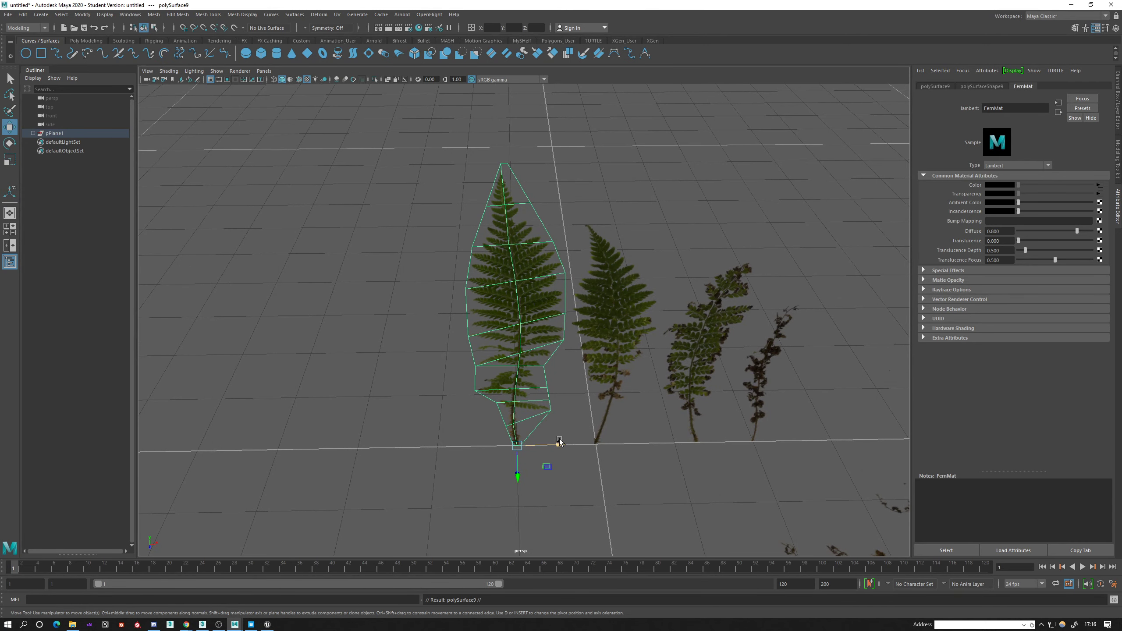
{"action": "left_click_drag", "start_coordinate": [548, 445], "coordinate": [416, 447], "text": "shift"}
{"action": "left_click", "coordinate": [622, 353]}
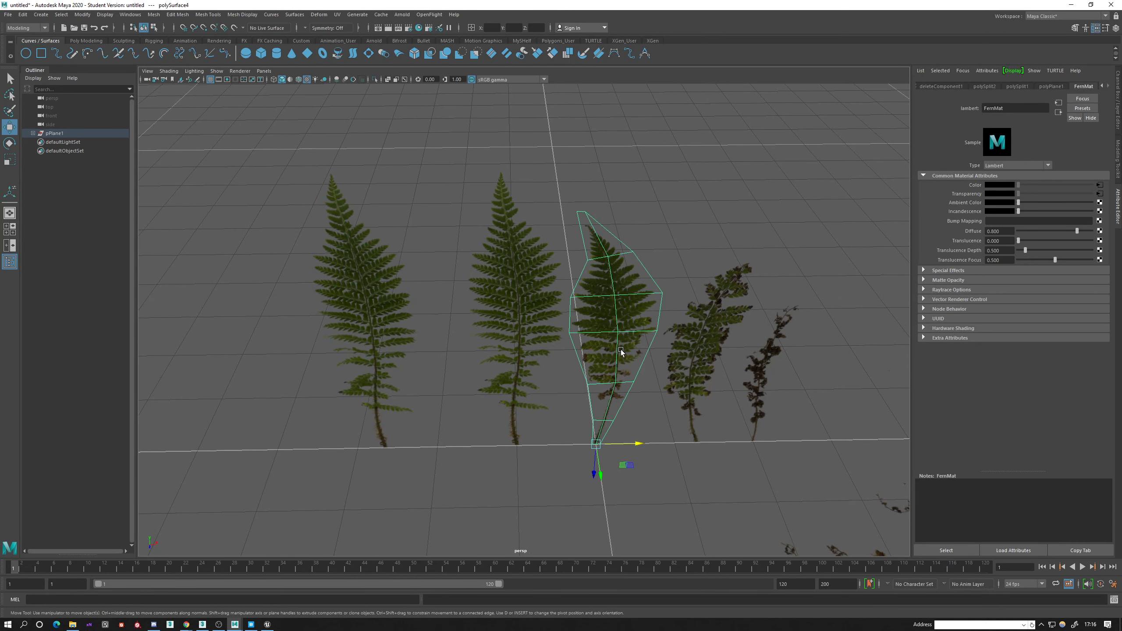
{"action": "left_click_drag", "start_coordinate": [646, 444], "coordinate": [486, 460], "text": "shift"}
Duplicate the curled third fern and move the copy along positive X, past the withered frond.
{"action": "left_click", "coordinate": [686, 386]}
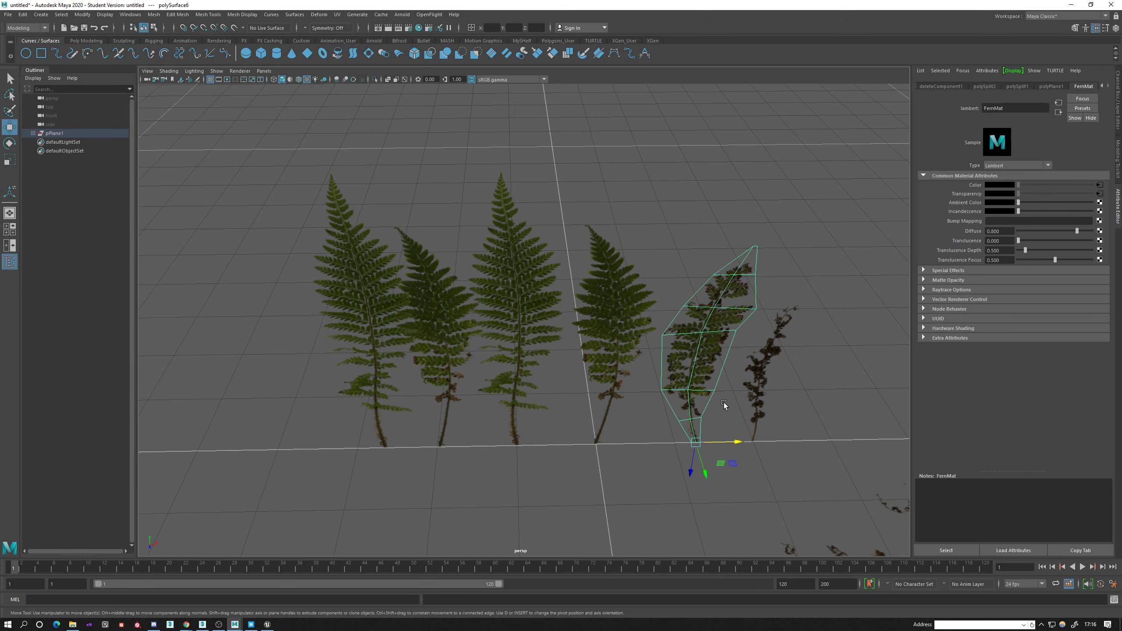
{"action": "left_click_drag", "start_coordinate": [686, 386], "coordinate": [622, 420], "text": "alt"}
{"action": "left_click", "coordinate": [654, 383]}
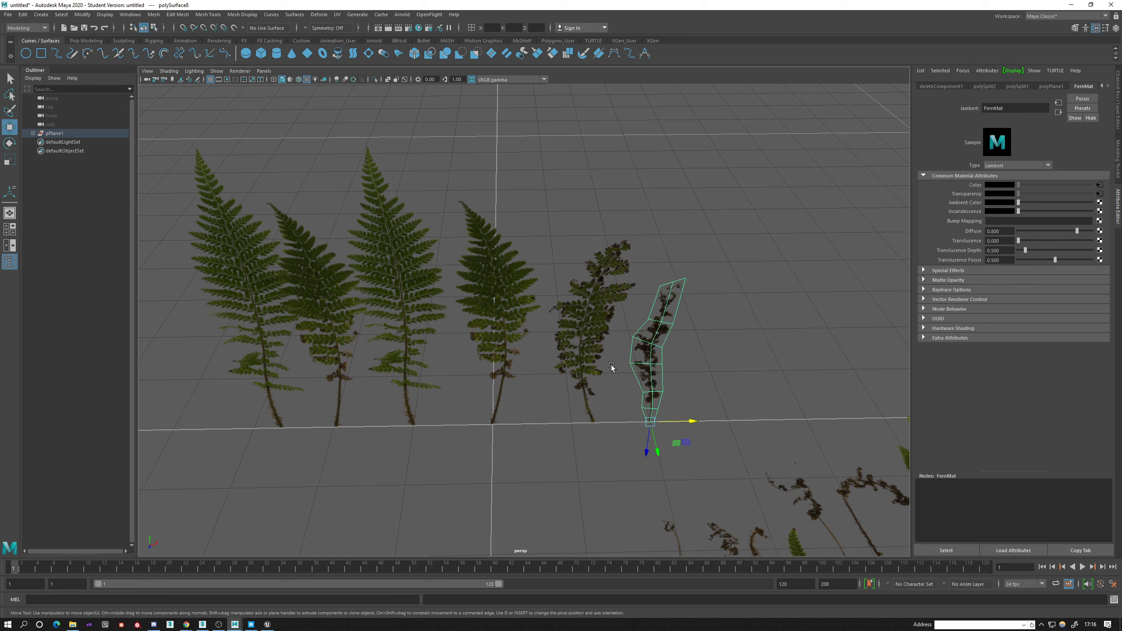
{"action": "left_click", "coordinate": [591, 331]}
{"action": "left_click_drag", "start_coordinate": [612, 422], "coordinate": [755, 431], "text": "shift"}
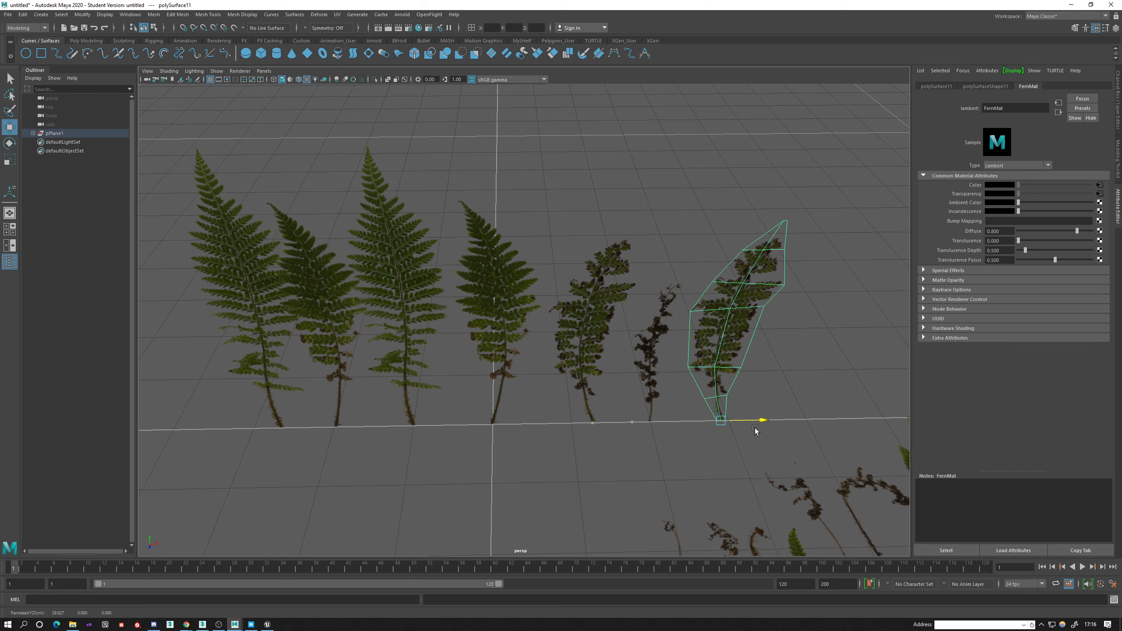
Select the copied tall fern at the negative X end and move it farther along X, away from its neighbour.
{"action": "middle_click_drag", "start_coordinate": [479, 386], "coordinate": [609, 407], "text": "alt"}
{"action": "left_click", "coordinate": [403, 328]}
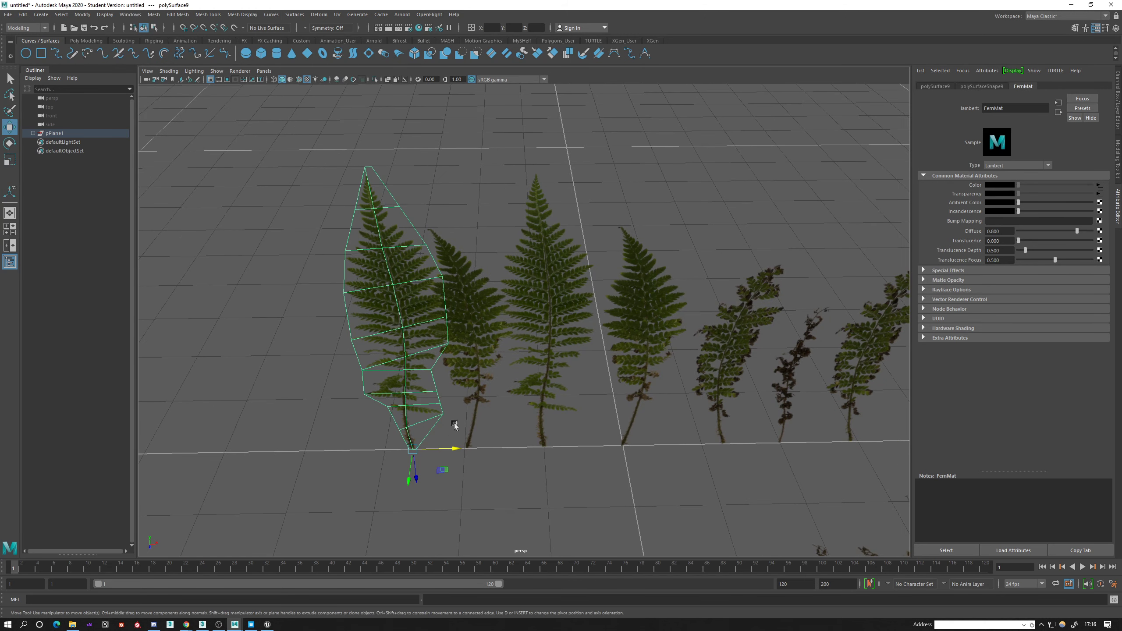
{"action": "left_click_drag", "start_coordinate": [454, 448], "coordinate": [488, 384]}
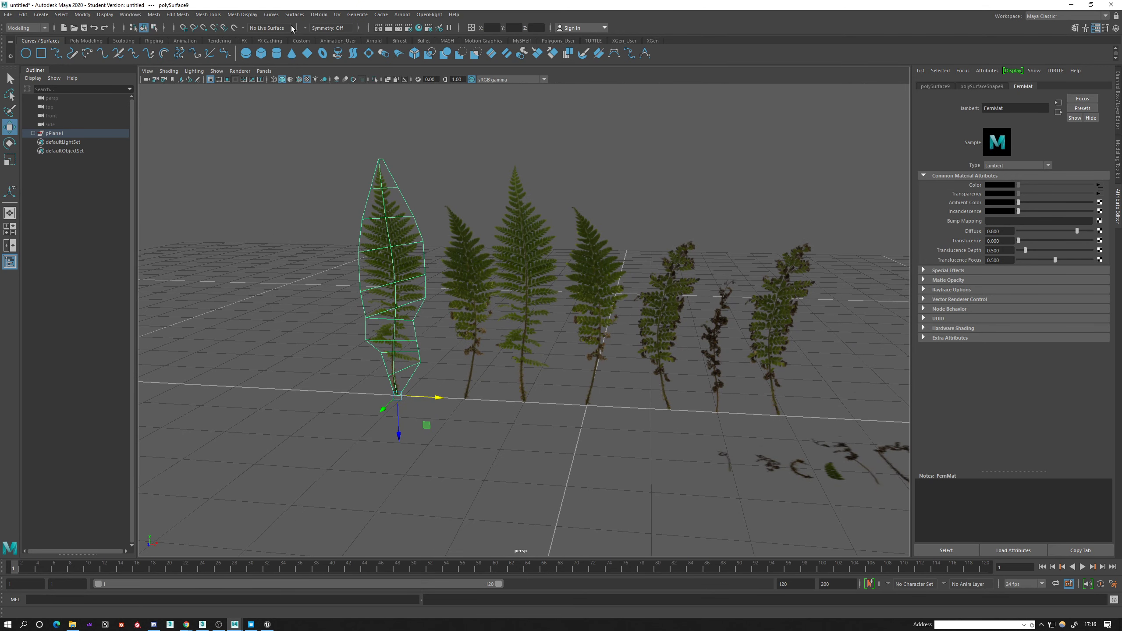
Add a nonlinear Twist deformer to the copied tall fern and rotate its handle upright to align with the stem.
{"action": "left_click", "coordinate": [317, 18]}
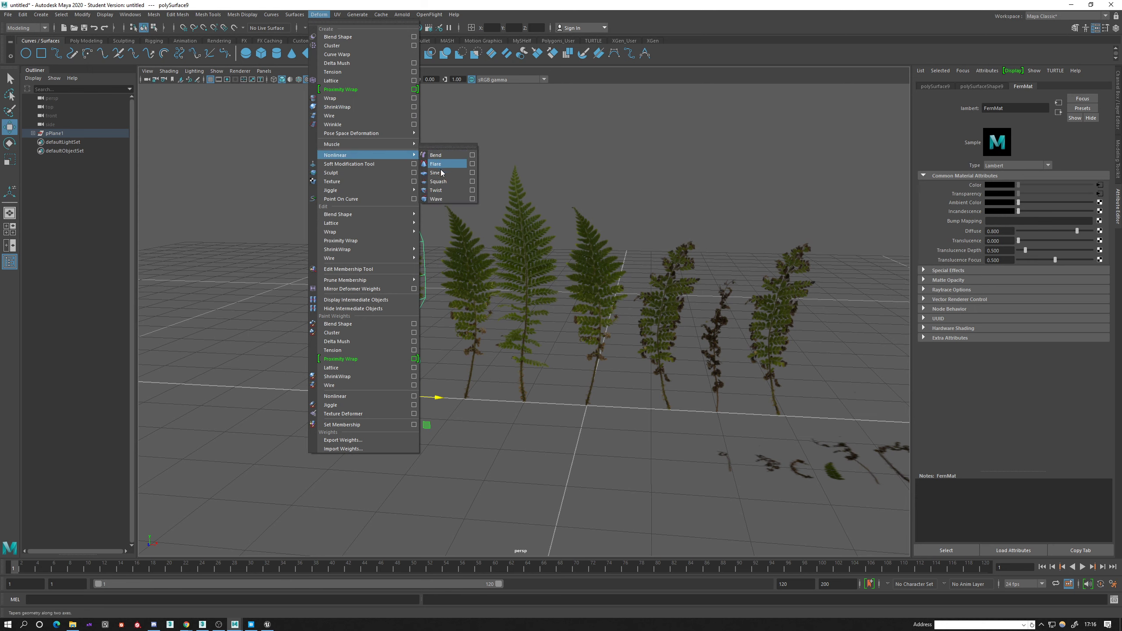
{"action": "left_click", "coordinate": [445, 191]}
{"action": "key", "text": "f"}
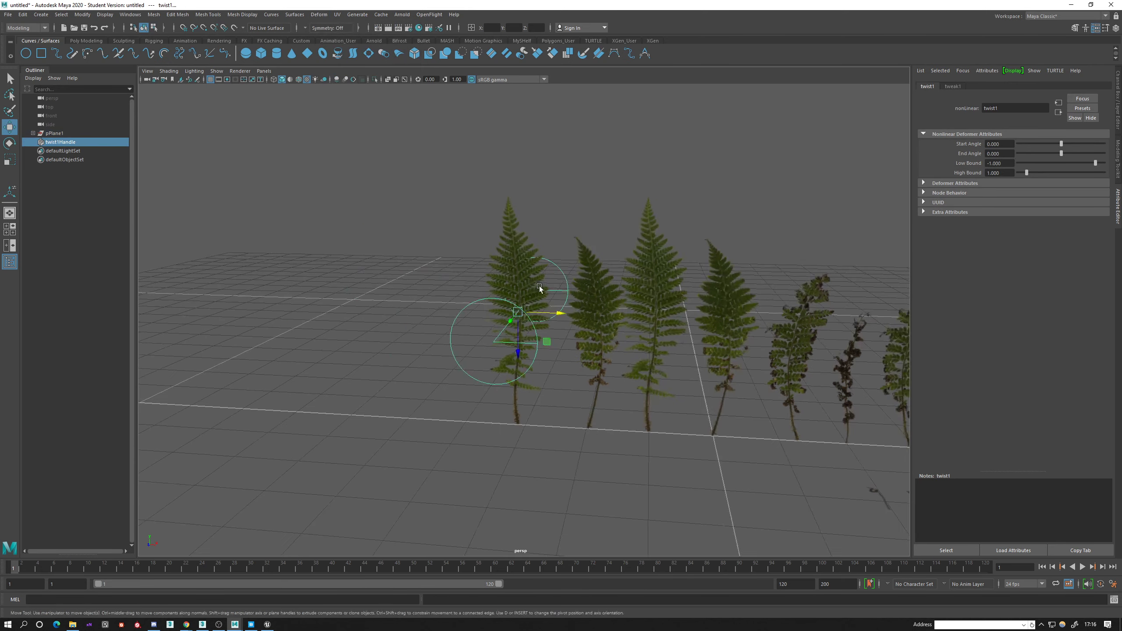
{"action": "left_click_drag", "start_coordinate": [491, 324], "coordinate": [442, 358], "text": "alt"}
{"action": "key", "text": "e"}
{"action": "left_click_drag", "start_coordinate": [545, 409], "coordinate": [587, 345], "text": "alt"}
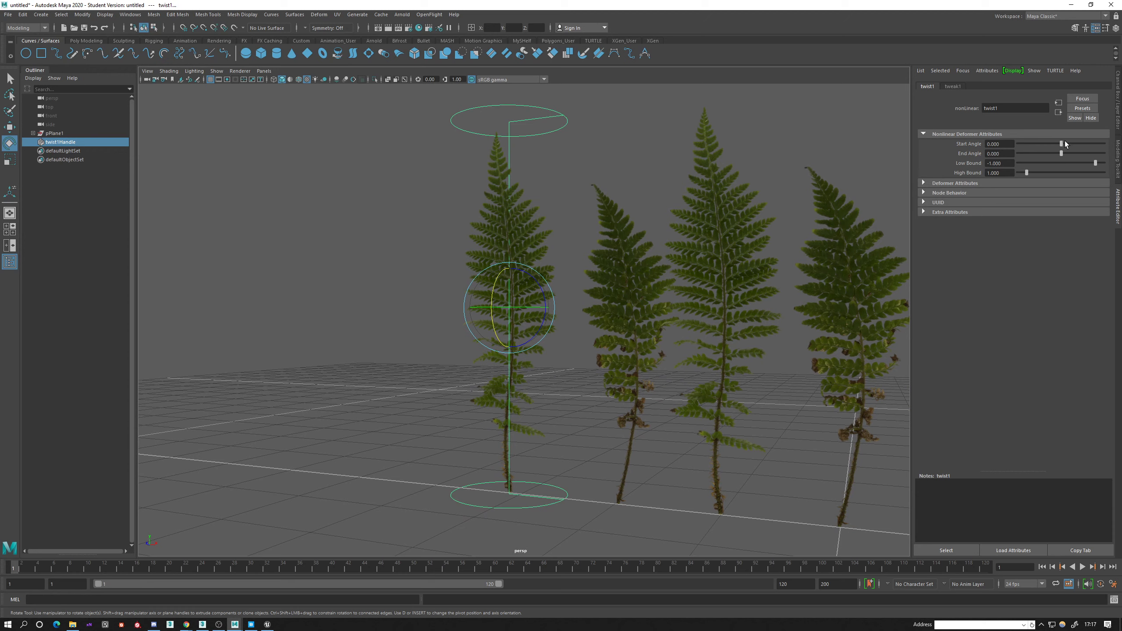
Twist the copied tall fern around its stem with the deformer's start angle, and select the fern mesh.
{"action": "mouse_move", "coordinate": [1063, 144]}
{"action": "left_mouse_down"}
{"action": "mouse_move", "coordinate": [1052, 147]}
{"action": "mouse_move", "coordinate": [1064, 149]}
{"action": "left_mouse_up"}
{"action": "left_click_drag", "start_coordinate": [745, 208], "coordinate": [553, 247], "text": "alt"}
{"action": "key", "text": "q"}
{"action": "left_click", "coordinate": [547, 251]}
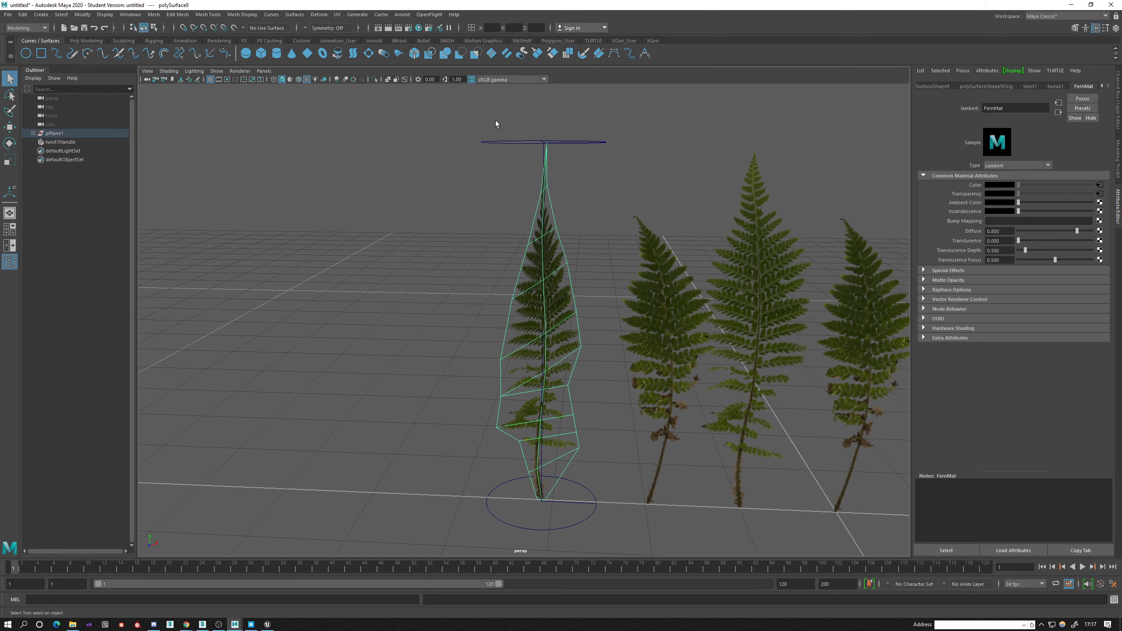
{"action": "left_click_drag", "start_coordinate": [508, 179], "coordinate": [495, 200], "text": "alt"}
{"action": "left_click", "coordinate": [320, 16]}
{"action": "left_click", "coordinate": [320, 15]}
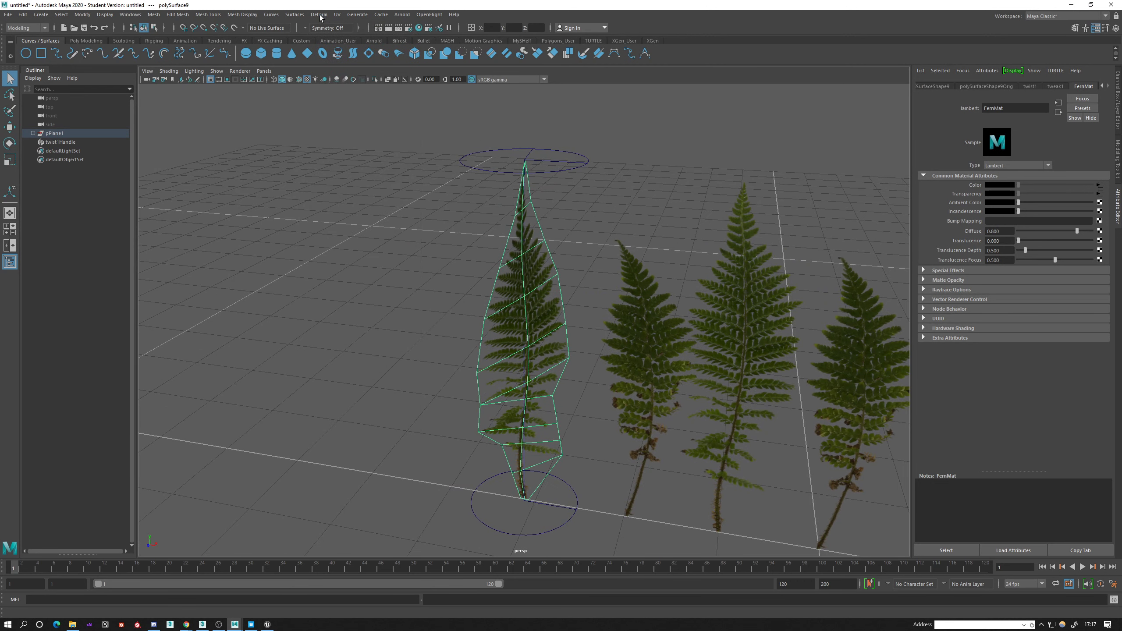
{"action": "left_click", "coordinate": [320, 15]}
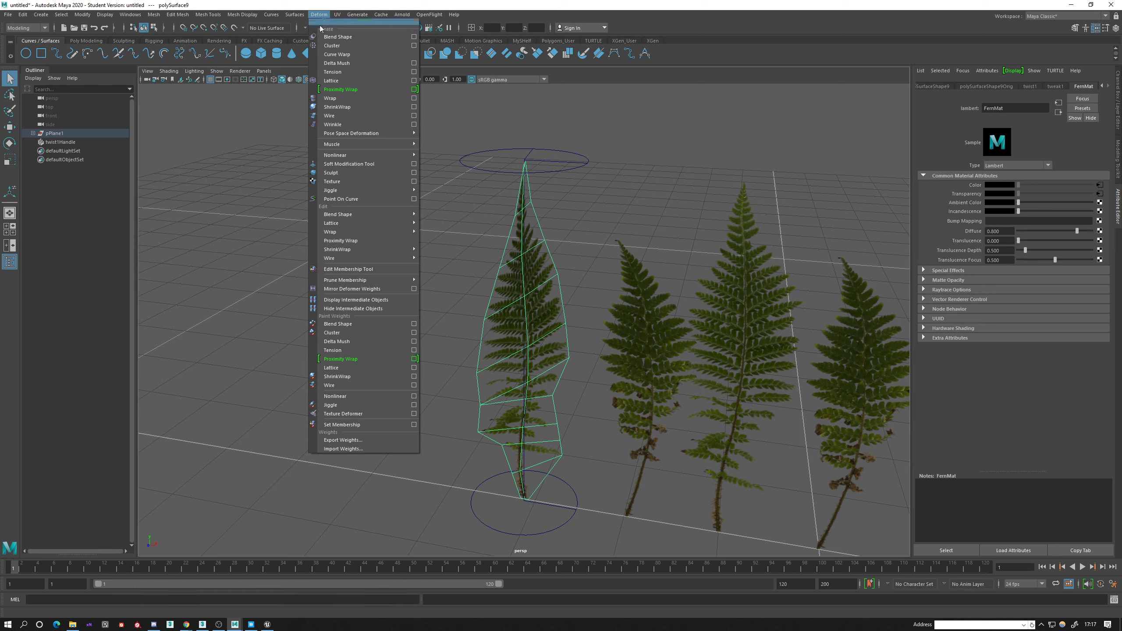
{"action": "mouse_move", "coordinate": [375, 155]}
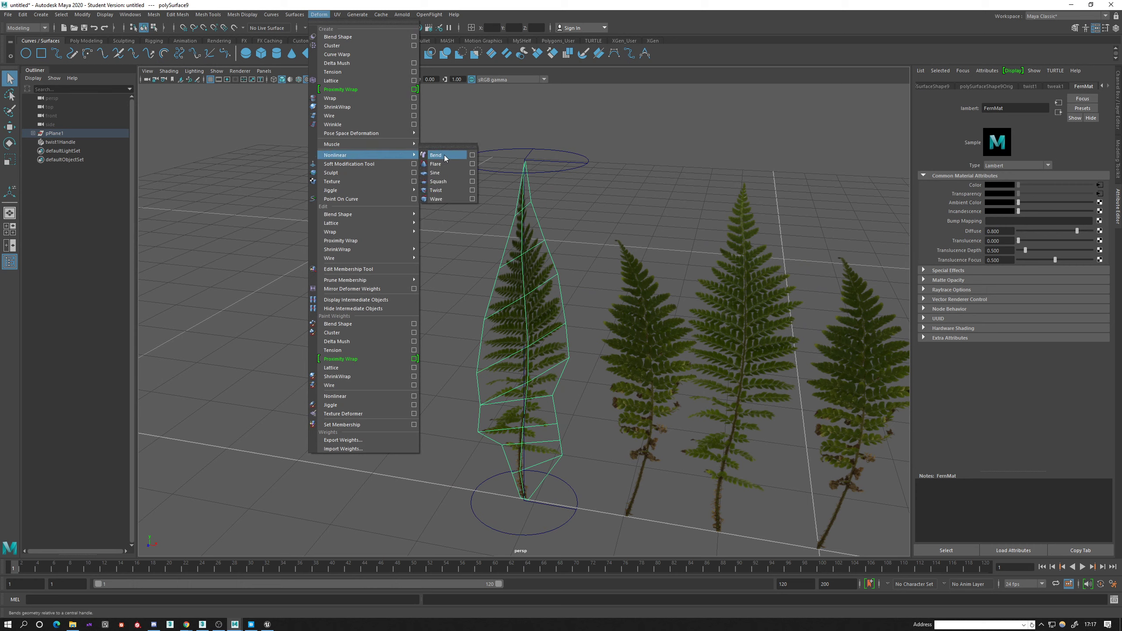
{"action": "left_click", "coordinate": [88, 41]}
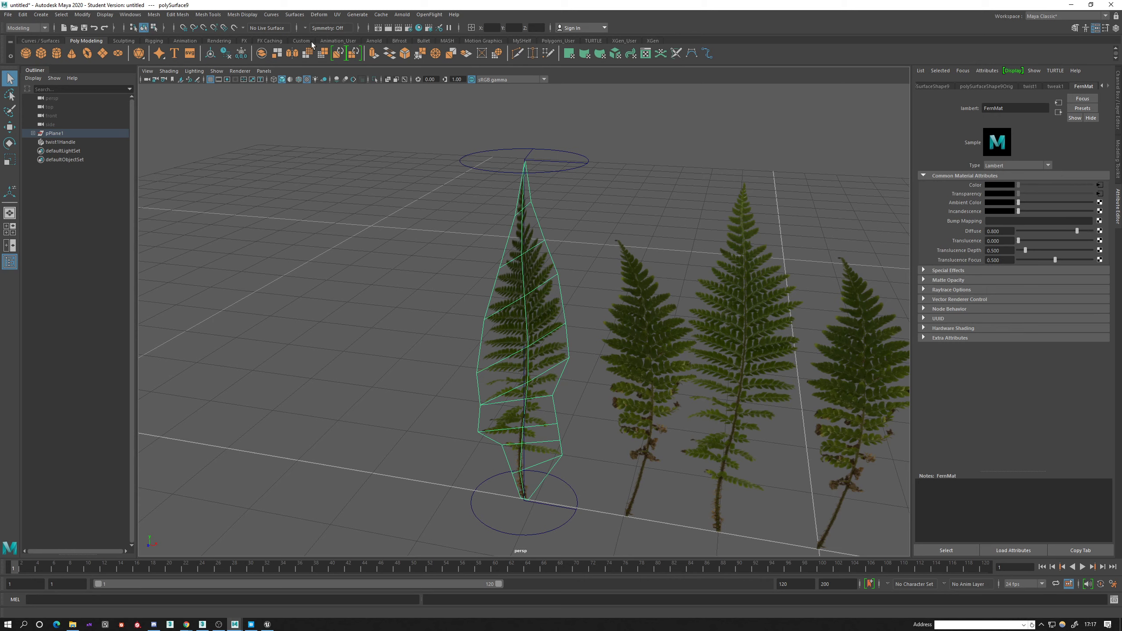
{"action": "left_click", "coordinate": [10, 56]}
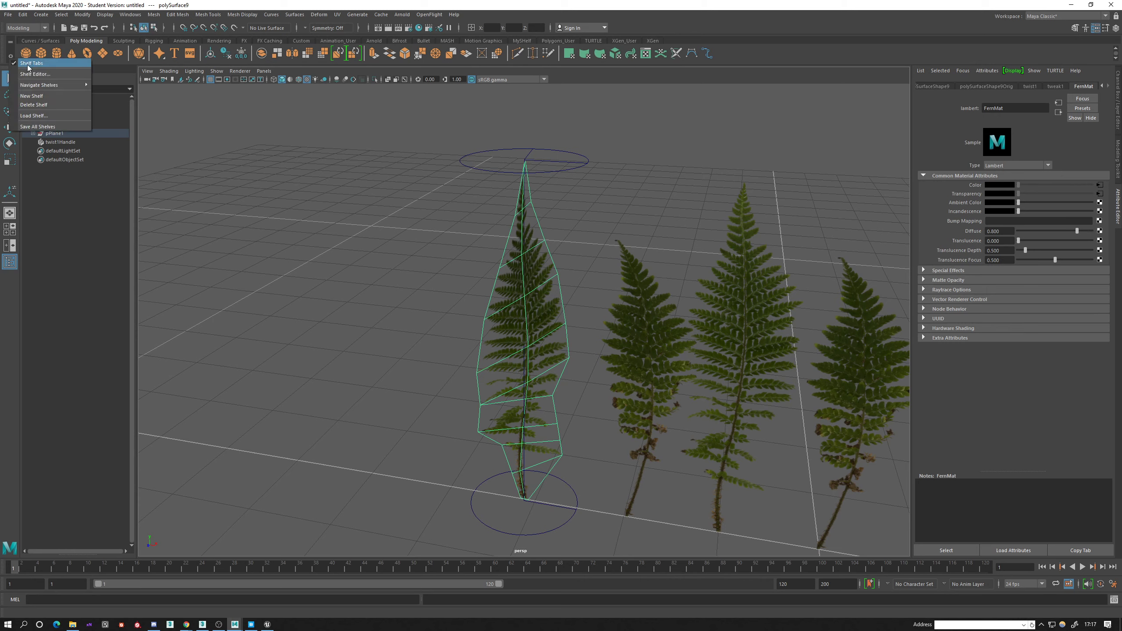
{"action": "left_click", "coordinate": [32, 96]}
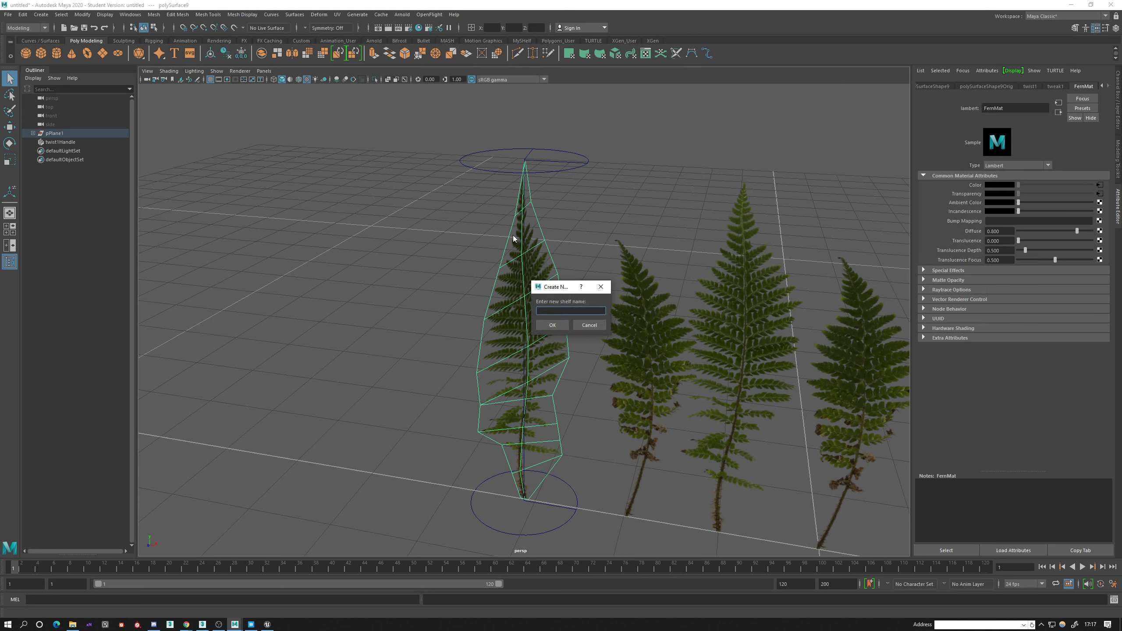
{"action": "type", "text": "MyShelf"}
{"action": "left_click", "coordinate": [553, 326]}
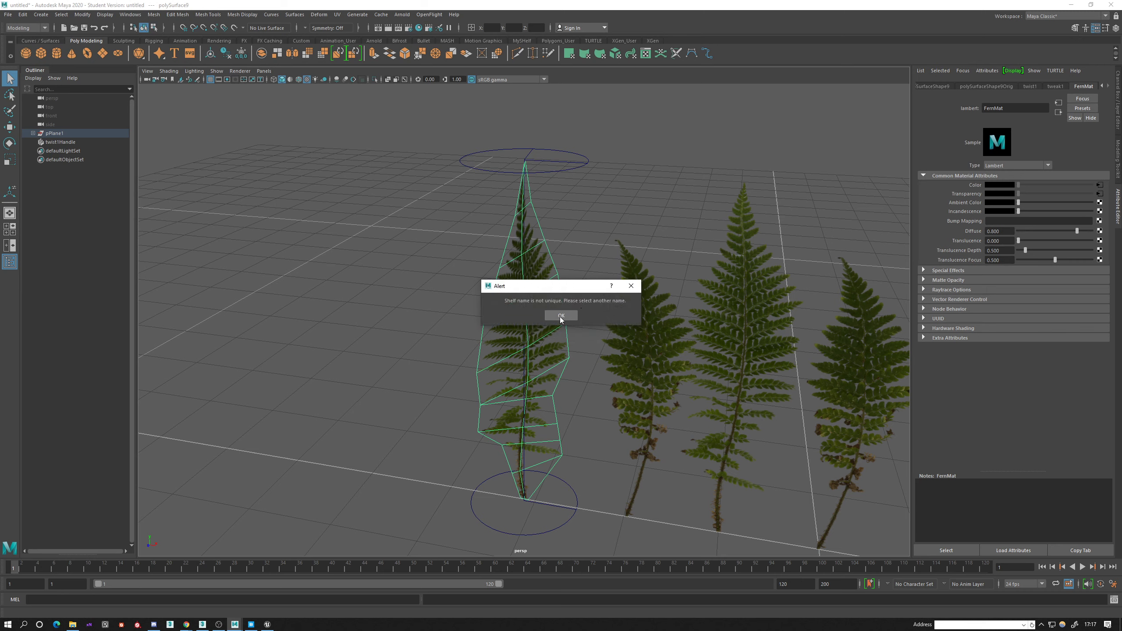
{"action": "left_click", "coordinate": [560, 315]}
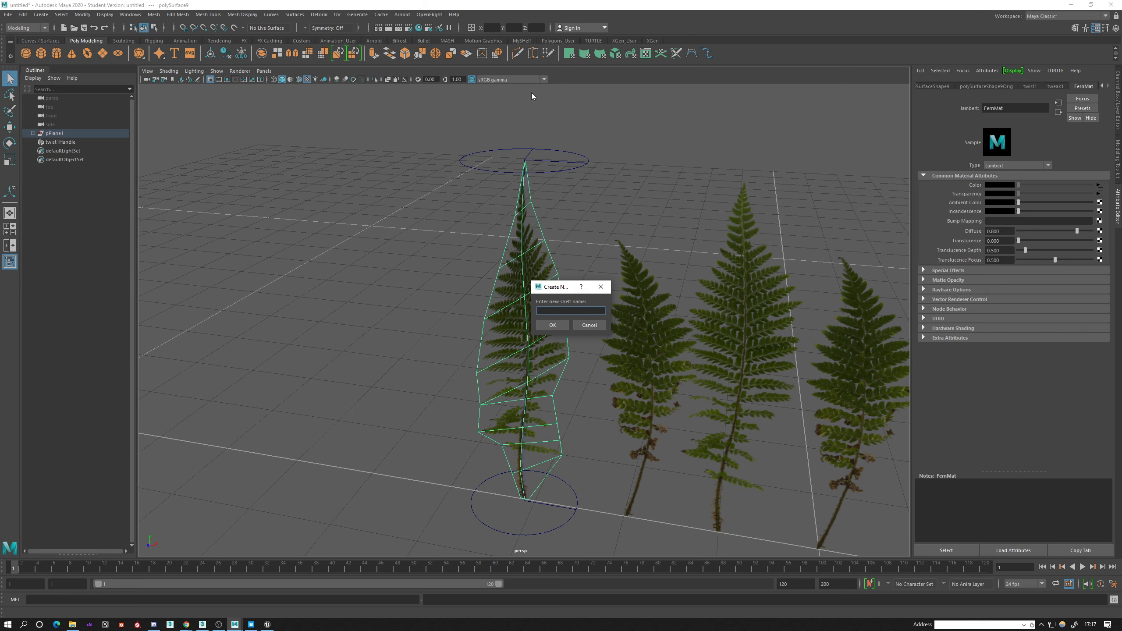
{"action": "left_click", "coordinate": [591, 325]}
Add shortcuts for the nonlinear Bend and Twist deformers to the existing MyShelf shelf.
{"action": "left_click", "coordinate": [520, 41]}
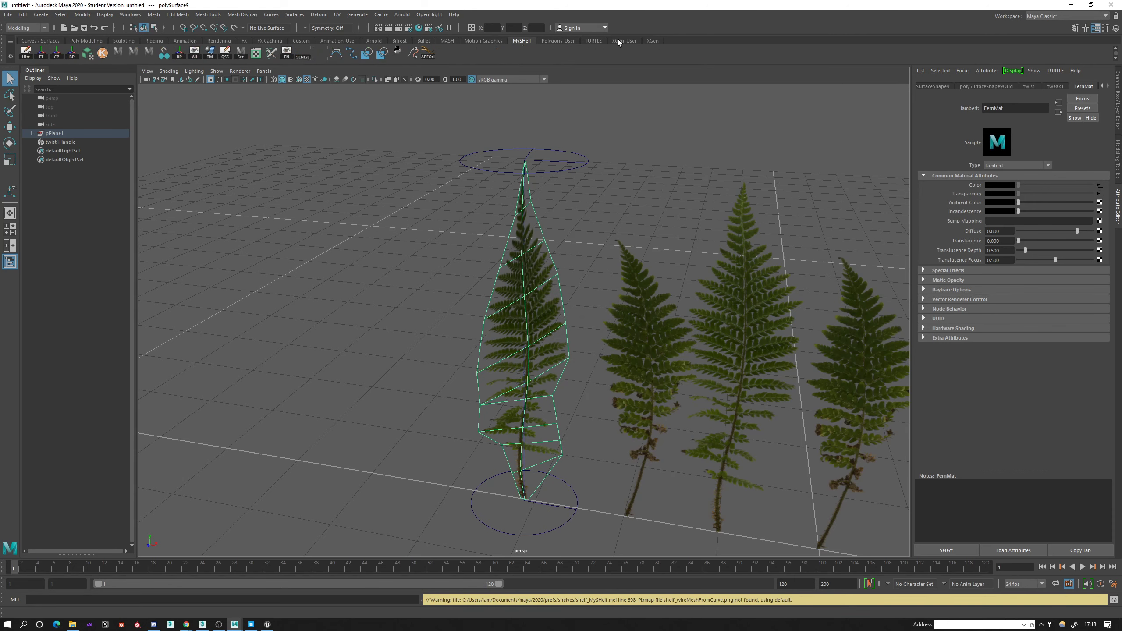
{"action": "left_click", "coordinate": [318, 15]}
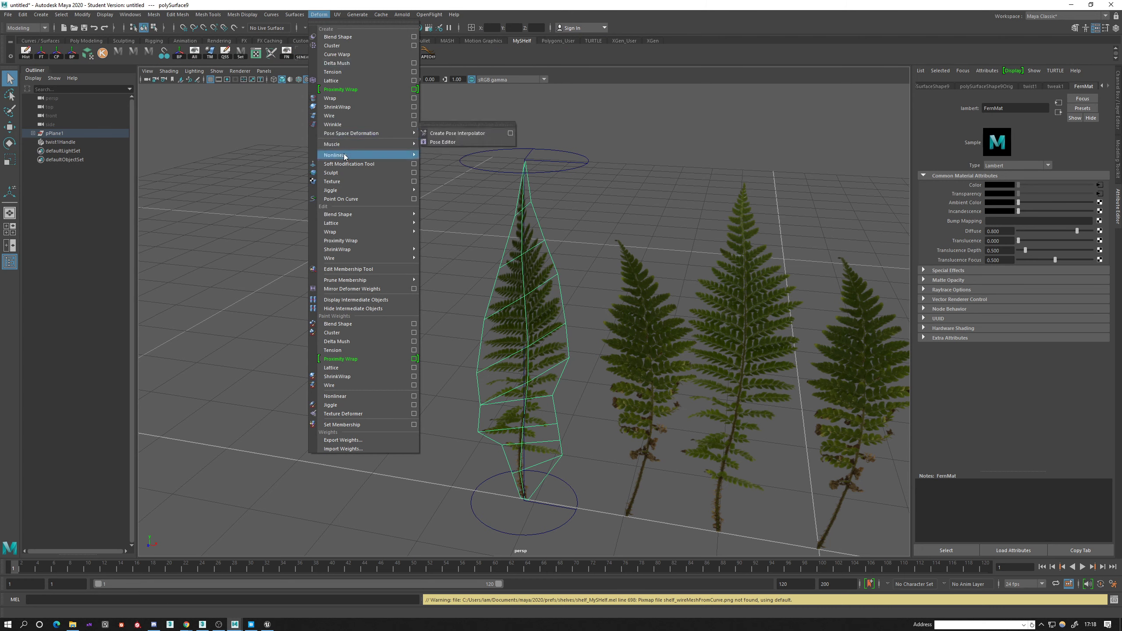
{"action": "mouse_move", "coordinate": [342, 156]}
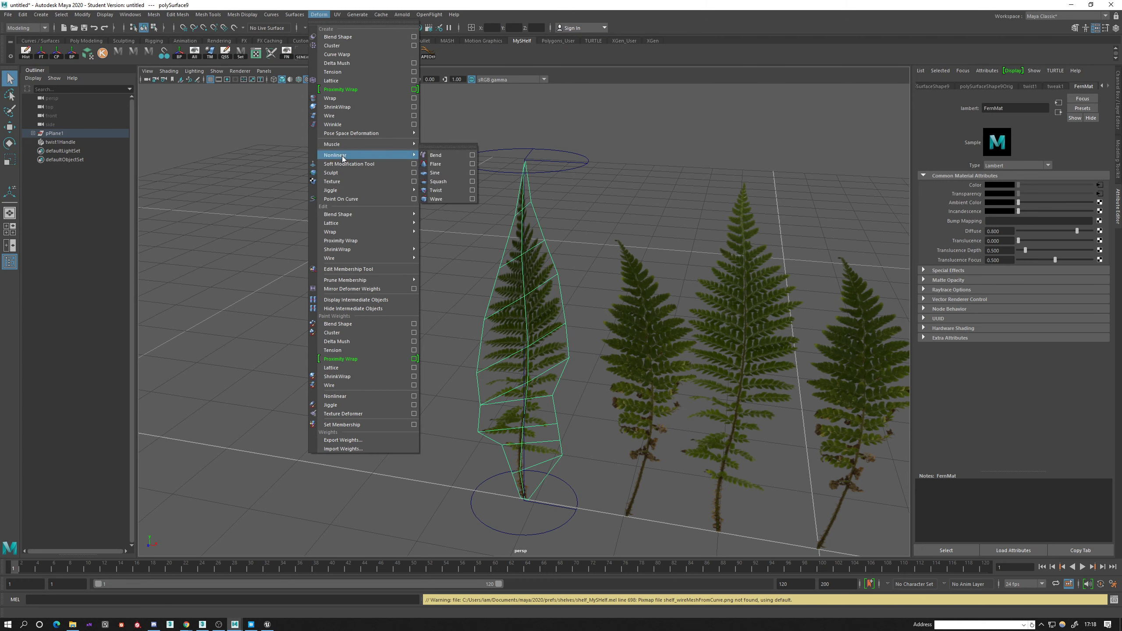
{"action": "left_click", "coordinate": [436, 157], "text": "ctrl+shift"}
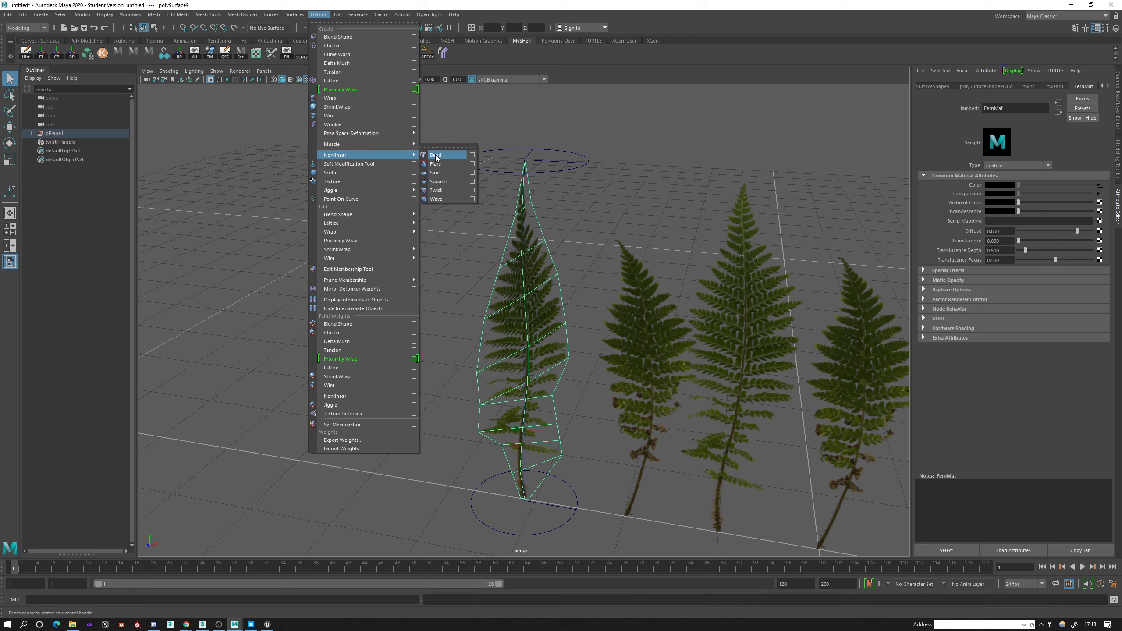
{"action": "left_click", "coordinate": [490, 62]}
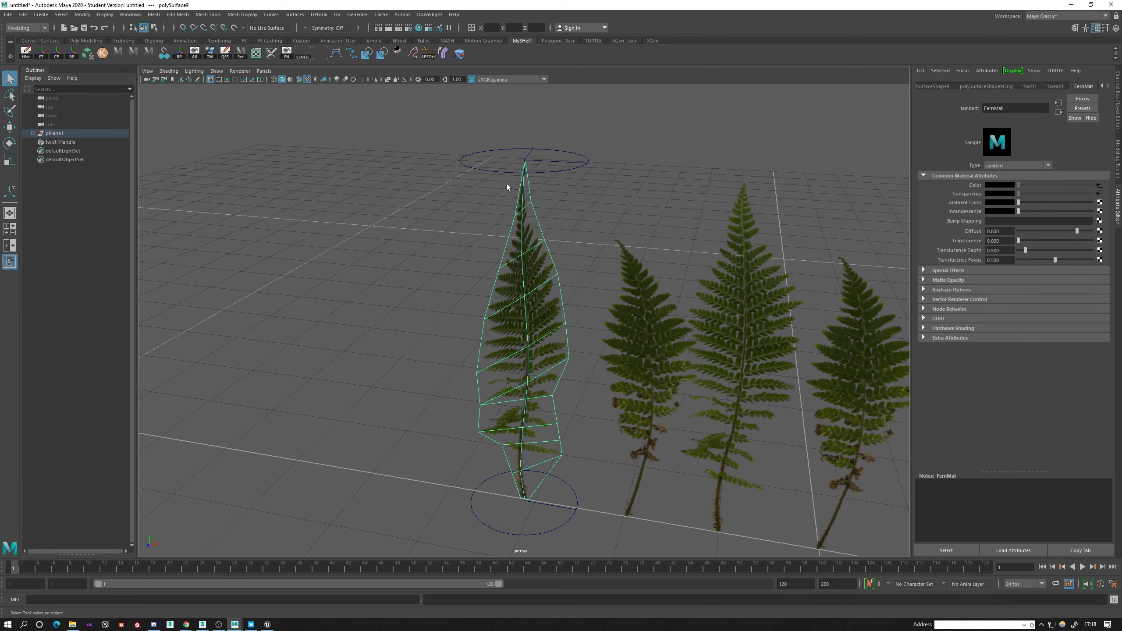
Apply a Bend deformer to the twisted fern and rotate its handle upright to align with the stem.
{"action": "left_click", "coordinate": [445, 55]}
{"action": "mouse_move", "coordinate": [495, 279]}
{"action": "left_mouse_down", "text": "alt"}
{"action": "mouse_move", "coordinate": [453, 233]}
{"action": "mouse_move", "coordinate": [478, 267]}
{"action": "left_mouse_up", "text": "alt"}
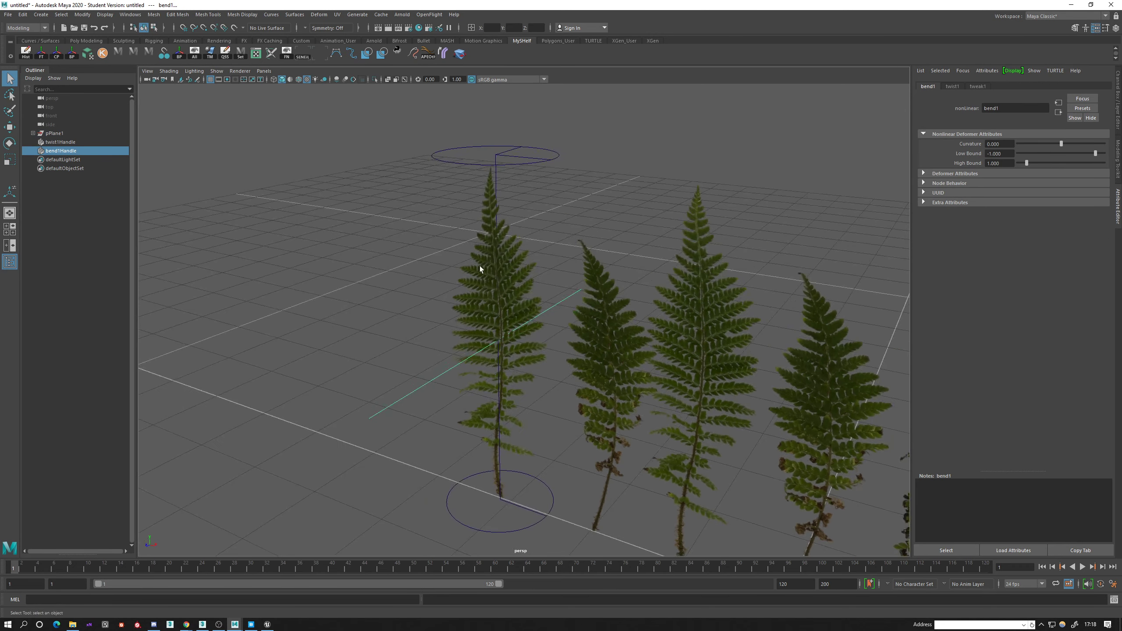
{"action": "key", "text": "e"}
{"action": "left_click_drag", "start_coordinate": [481, 319], "coordinate": [623, 319], "text": "alt"}
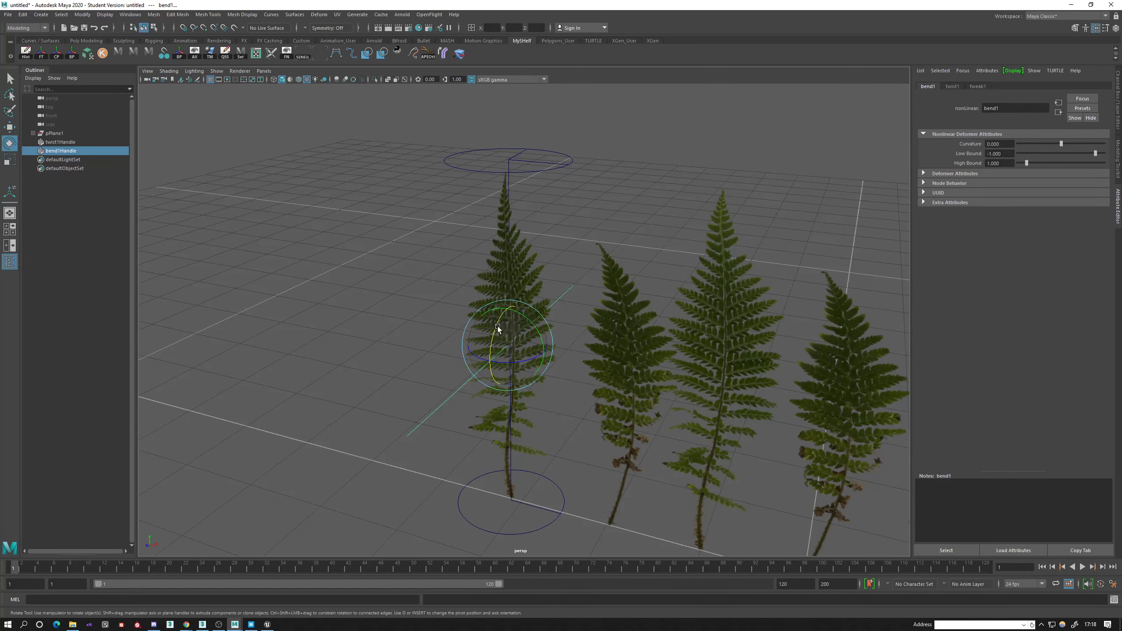
{"action": "left_click_drag", "start_coordinate": [496, 325], "coordinate": [478, 386]}
{"action": "mouse_move", "coordinate": [601, 403]}
{"action": "left_mouse_down", "text": "alt"}
{"action": "mouse_move", "coordinate": [709, 398]}
{"action": "mouse_move", "coordinate": [610, 391]}
{"action": "left_mouse_up", "text": "alt"}
Bend the twisted fern with a curvature of about 50, a low bound of -1.701 and a high bound of 0.103.
{"action": "left_click_drag", "start_coordinate": [1059, 144], "coordinate": [1072, 144]}
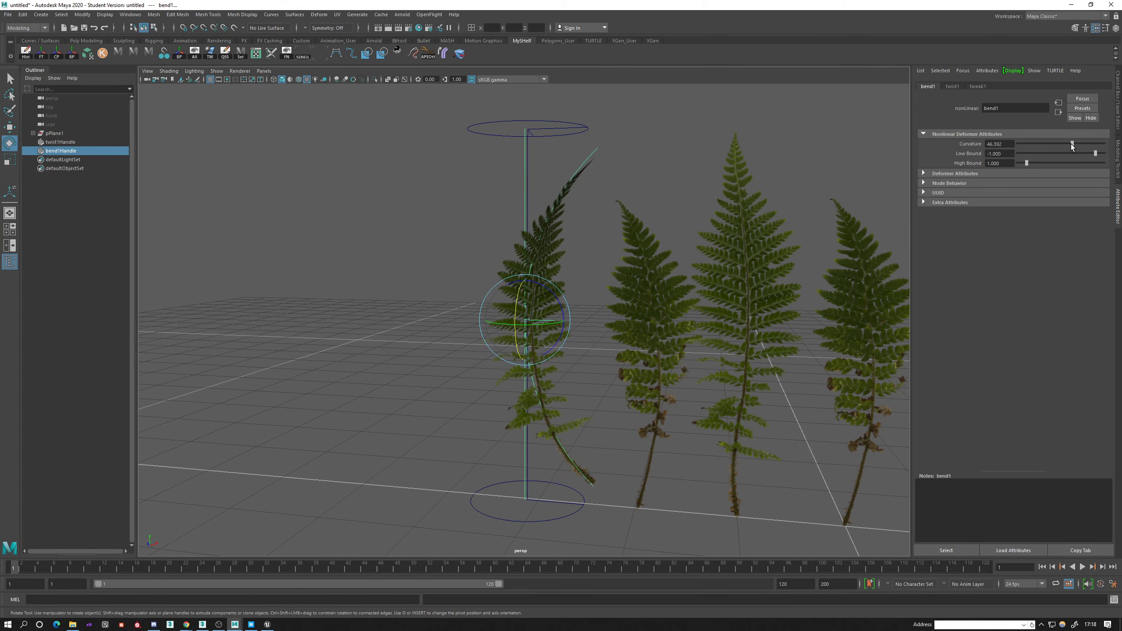
{"action": "left_click_drag", "start_coordinate": [845, 232], "coordinate": [757, 294], "text": "alt"}
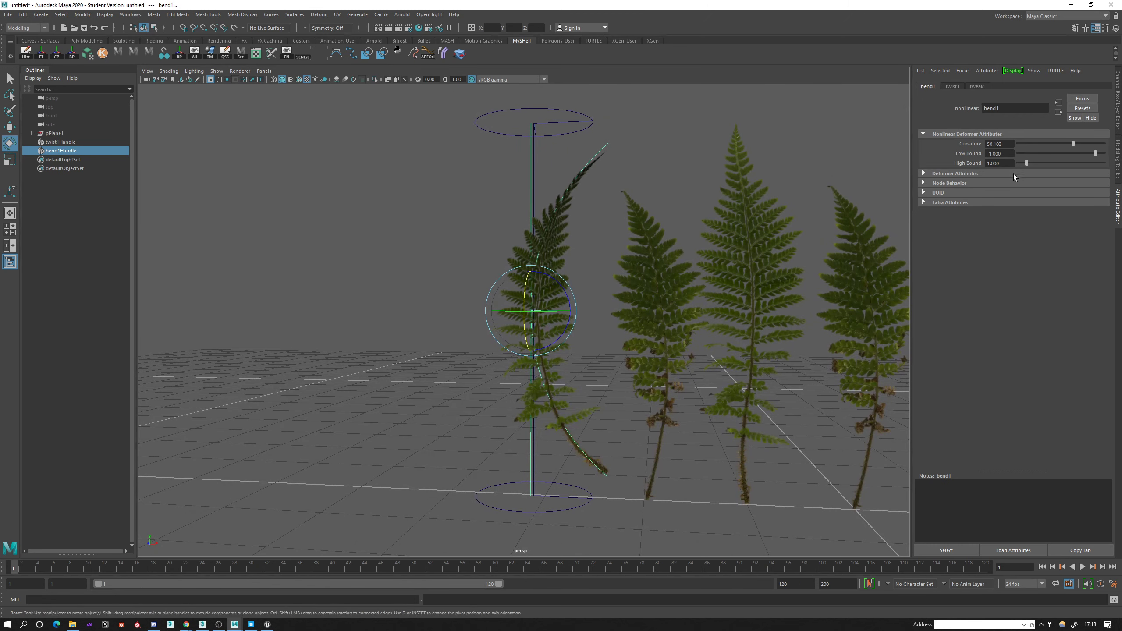
{"action": "left_click_drag", "start_coordinate": [1094, 153], "coordinate": [1019, 165]}
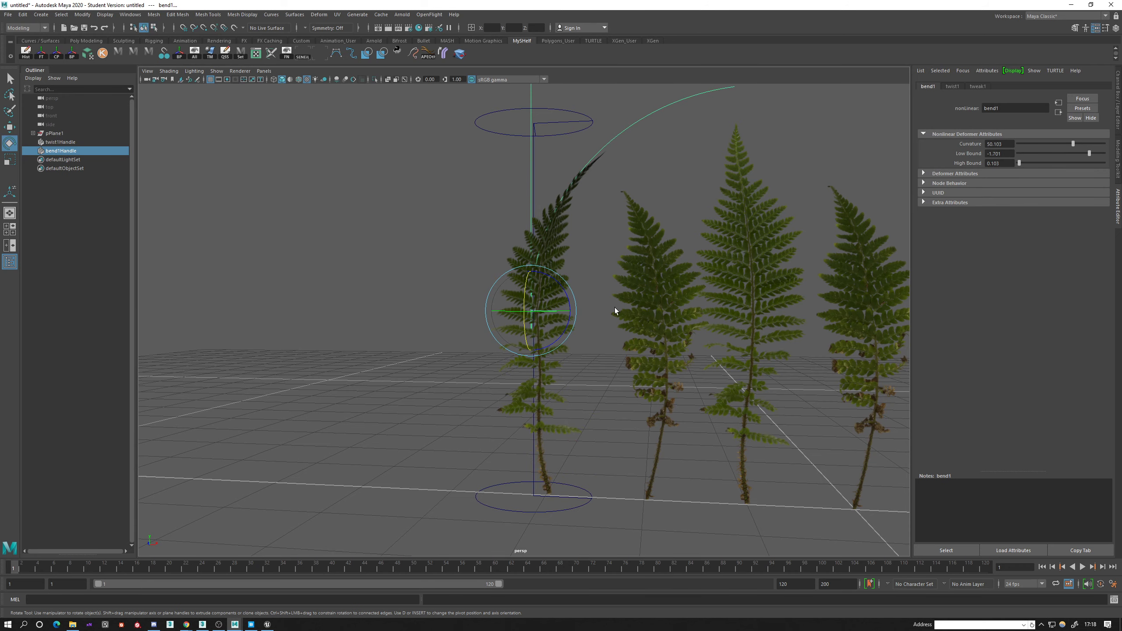
Check the bent shape from other angles and select the twisted and bent fern mesh itself, not its deformer handle.
{"action": "mouse_move", "coordinate": [615, 307]}
{"action": "left_mouse_down", "text": "alt"}
{"action": "mouse_move", "coordinate": [544, 326]}
{"action": "mouse_move", "coordinate": [624, 321]}
{"action": "left_mouse_up", "text": "alt"}
{"action": "key", "text": "q"}
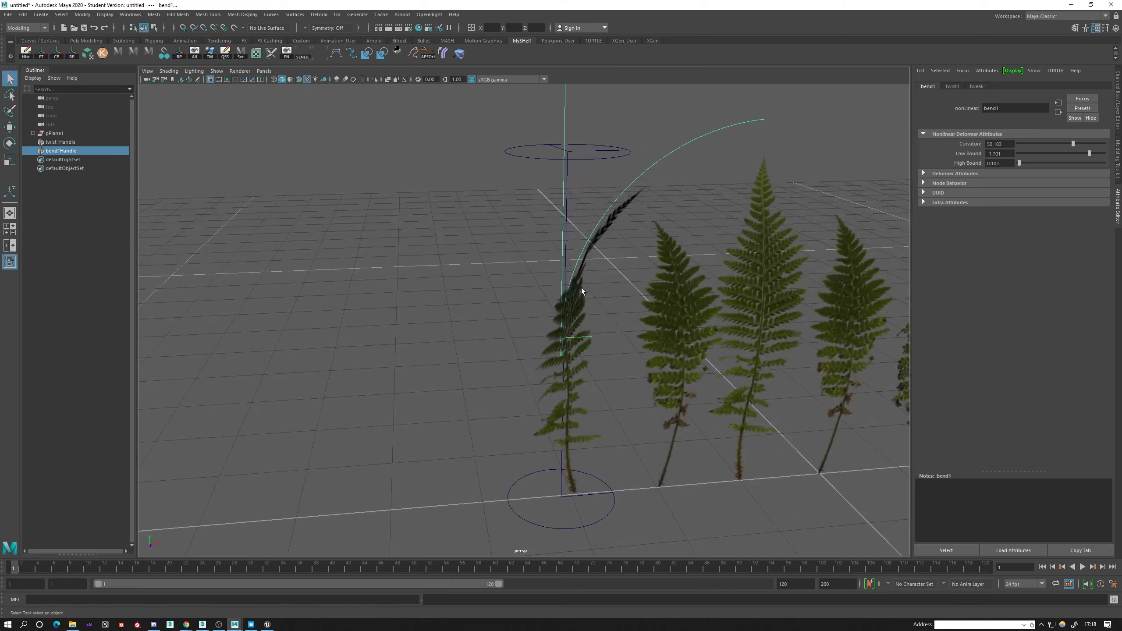
{"action": "left_click", "coordinate": [580, 288]}
{"action": "mouse_move", "coordinate": [580, 287]}
{"action": "left_mouse_down", "text": "alt"}
{"action": "mouse_move", "coordinate": [474, 271]}
{"action": "mouse_move", "coordinate": [455, 278]}
{"action": "mouse_move", "coordinate": [526, 298]}
{"action": "mouse_move", "coordinate": [533, 285]}
{"action": "mouse_move", "coordinate": [585, 285]}
{"action": "mouse_move", "coordinate": [577, 300]}
{"action": "left_mouse_up", "text": "alt"}
{"action": "left_click", "coordinate": [581, 302]}
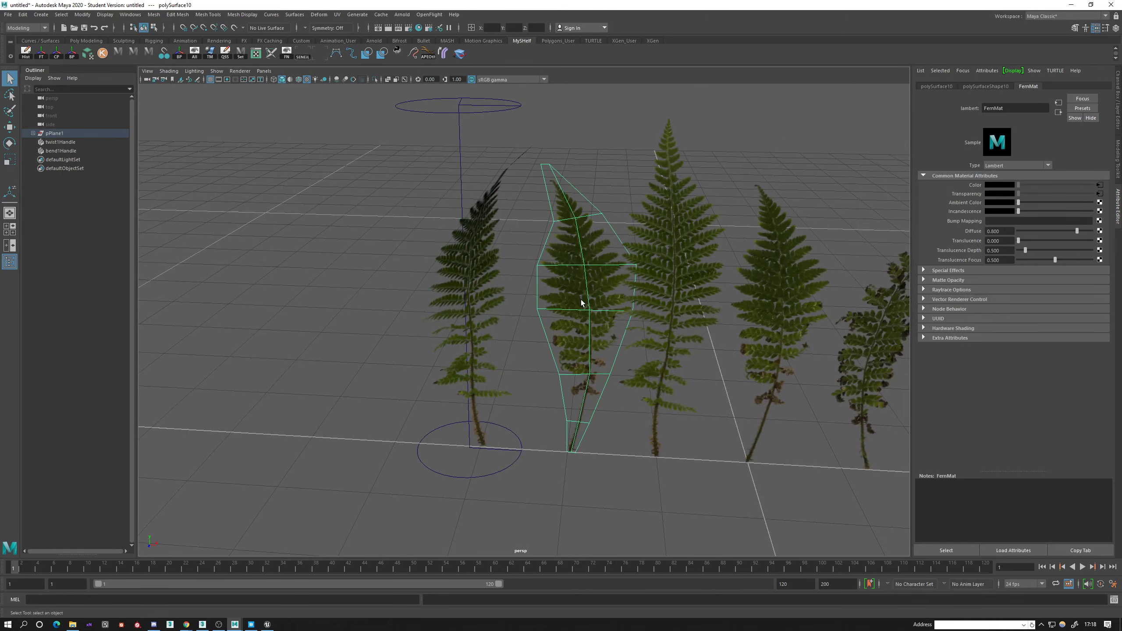
{"action": "left_click", "coordinate": [494, 258]}
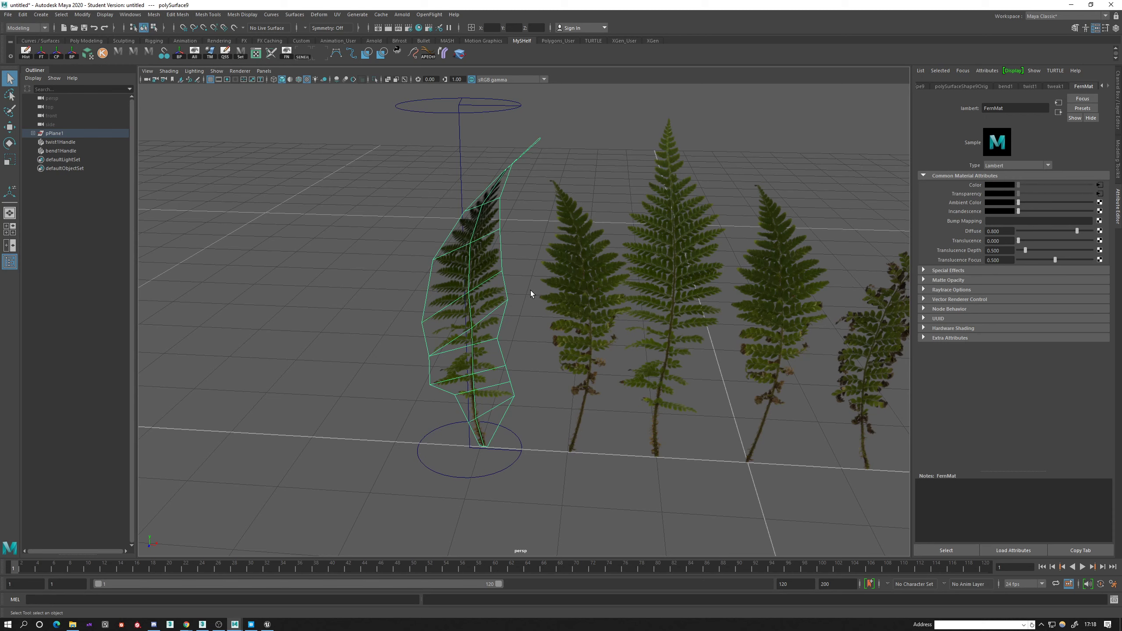
Delete the construction history of the twisted and bent fern so its deformed shape is baked in.
{"action": "key", "text": "alt+shift+d"}
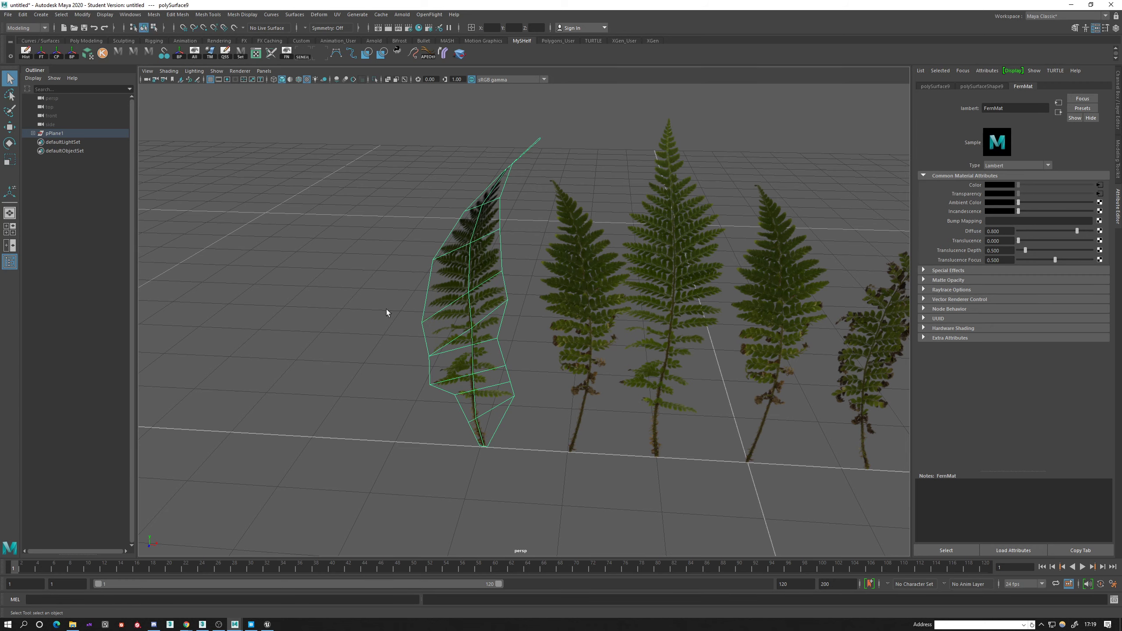
{"action": "mouse_move", "coordinate": [414, 284]}
{"action": "left_mouse_down", "text": "alt"}
{"action": "mouse_move", "coordinate": [498, 280]}
{"action": "mouse_move", "coordinate": [411, 277]}
{"action": "left_mouse_up", "text": "alt"}
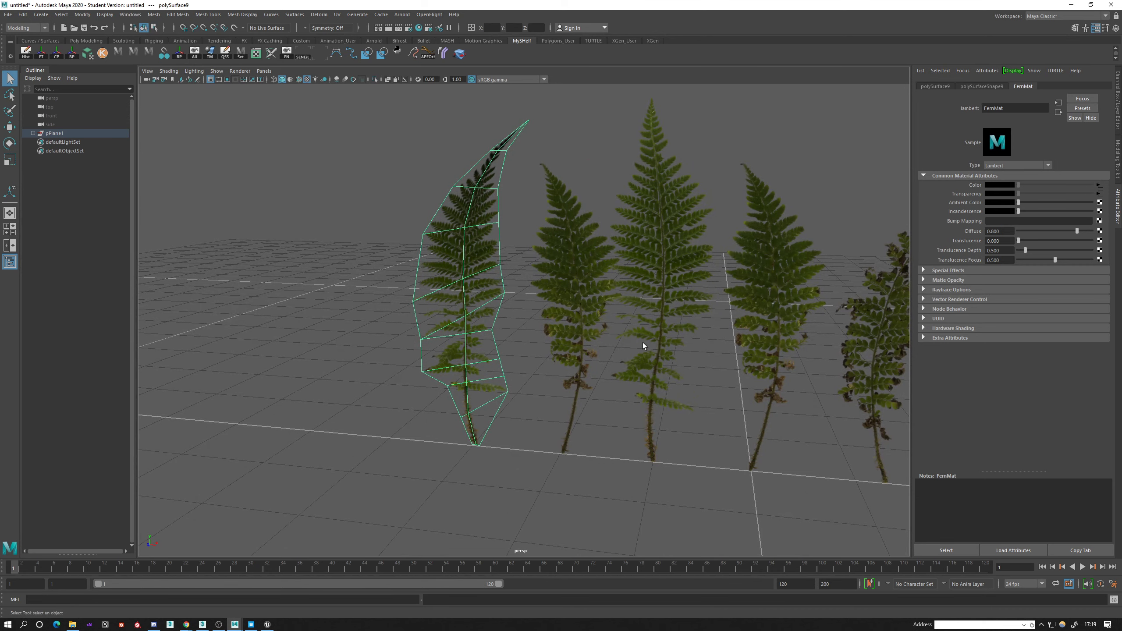
{"action": "left_click_drag", "start_coordinate": [643, 342], "coordinate": [512, 295], "text": "alt"}
Apply a Bend deformer to the smaller fern beside the baked one and rotate its handle upright.
{"action": "left_click", "coordinate": [500, 251]}
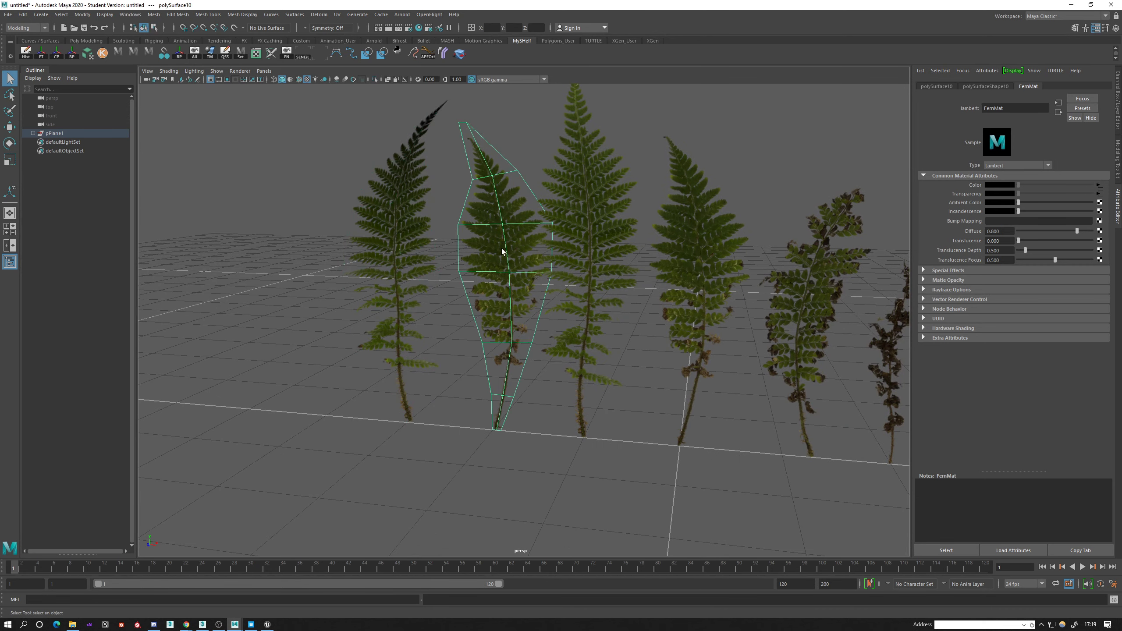
{"action": "left_click_drag", "start_coordinate": [499, 251], "coordinate": [431, 66], "text": "alt"}
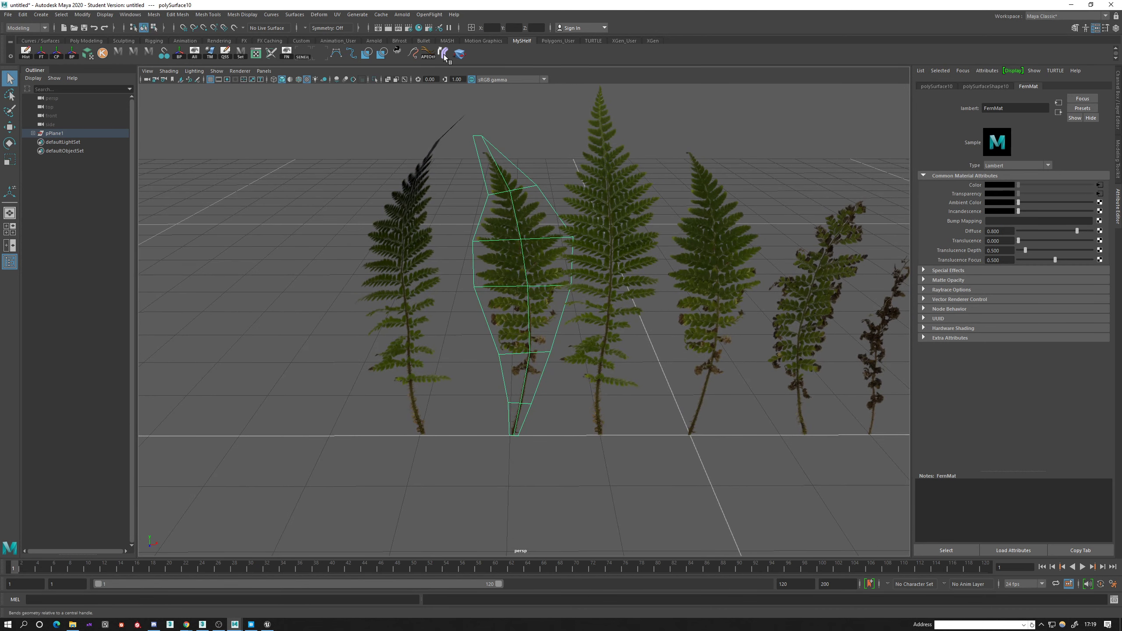
{"action": "left_click", "coordinate": [443, 53]}
{"action": "left_click_drag", "start_coordinate": [528, 277], "coordinate": [595, 331], "text": "alt"}
{"action": "key", "text": "e"}
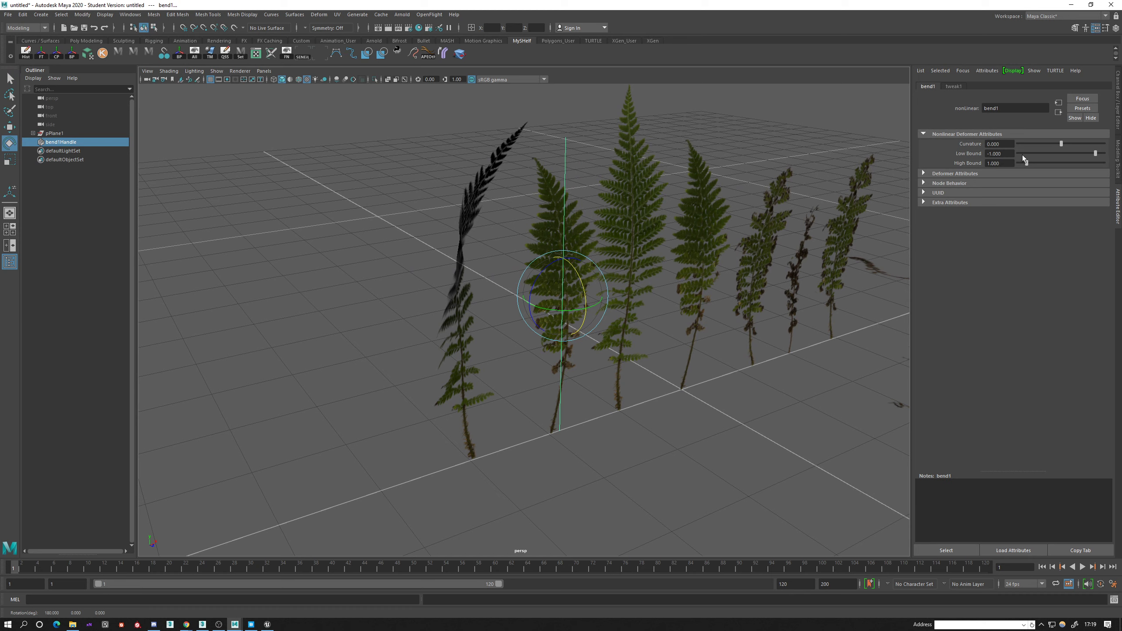
Bend the smaller fern with a curvature of 61.237 and a high bound of 0.052, turning the handle toward the frond's face.
{"action": "left_click_drag", "start_coordinate": [1062, 143], "coordinate": [1076, 145]}
{"action": "left_click_drag", "start_coordinate": [573, 308], "coordinate": [651, 312]}
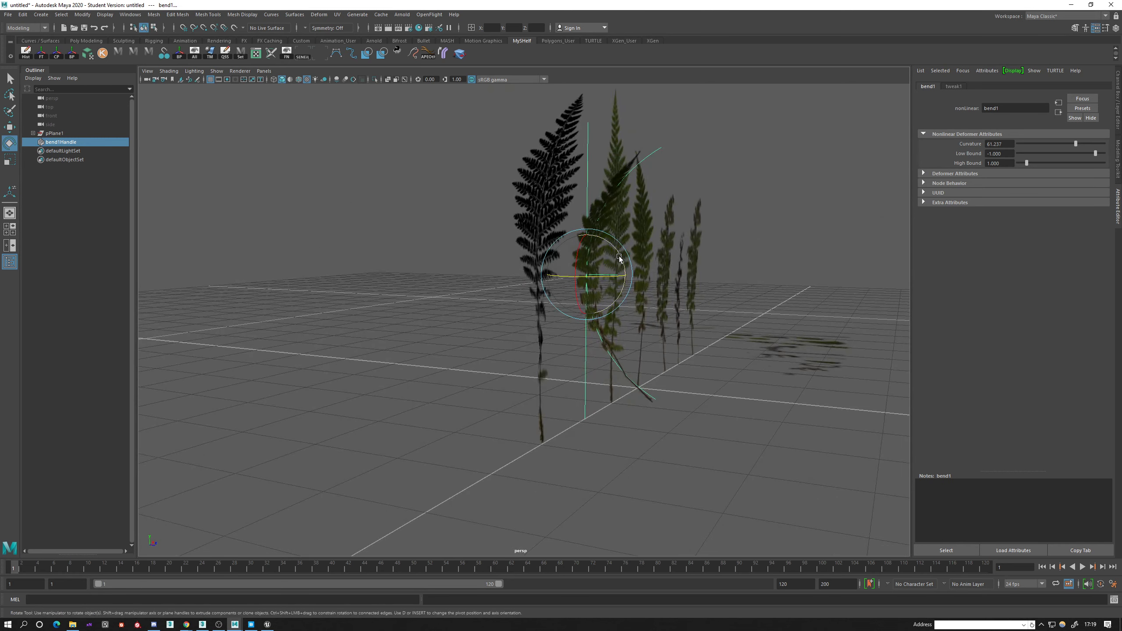
{"action": "left_click_drag", "start_coordinate": [615, 272], "coordinate": [617, 259]}
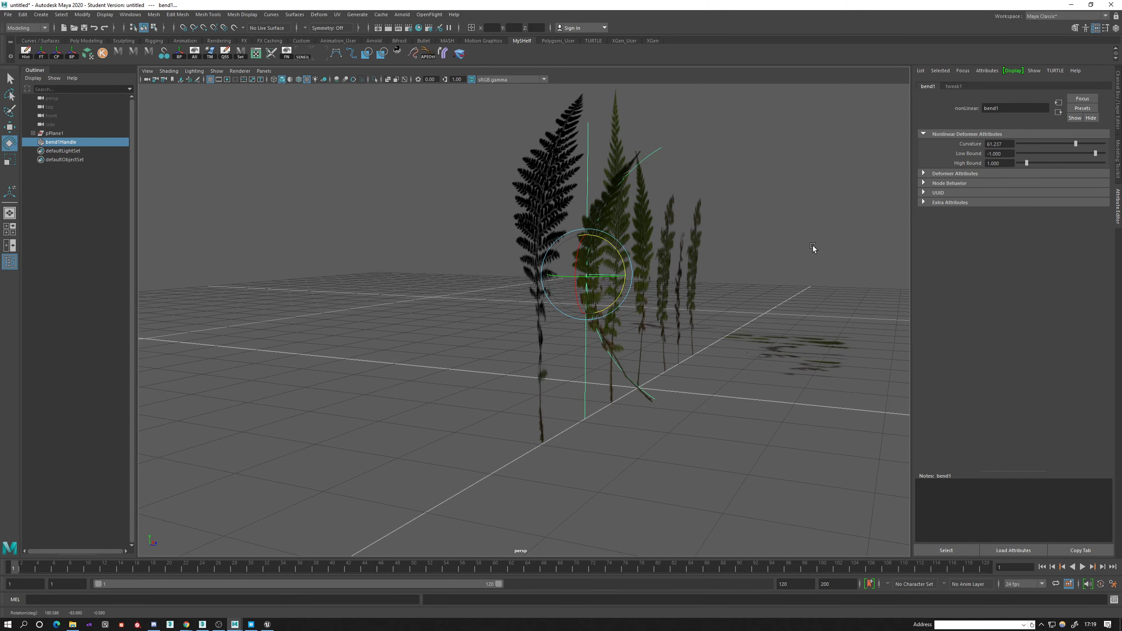
{"action": "left_click_drag", "start_coordinate": [812, 247], "coordinate": [568, 258], "text": "alt"}
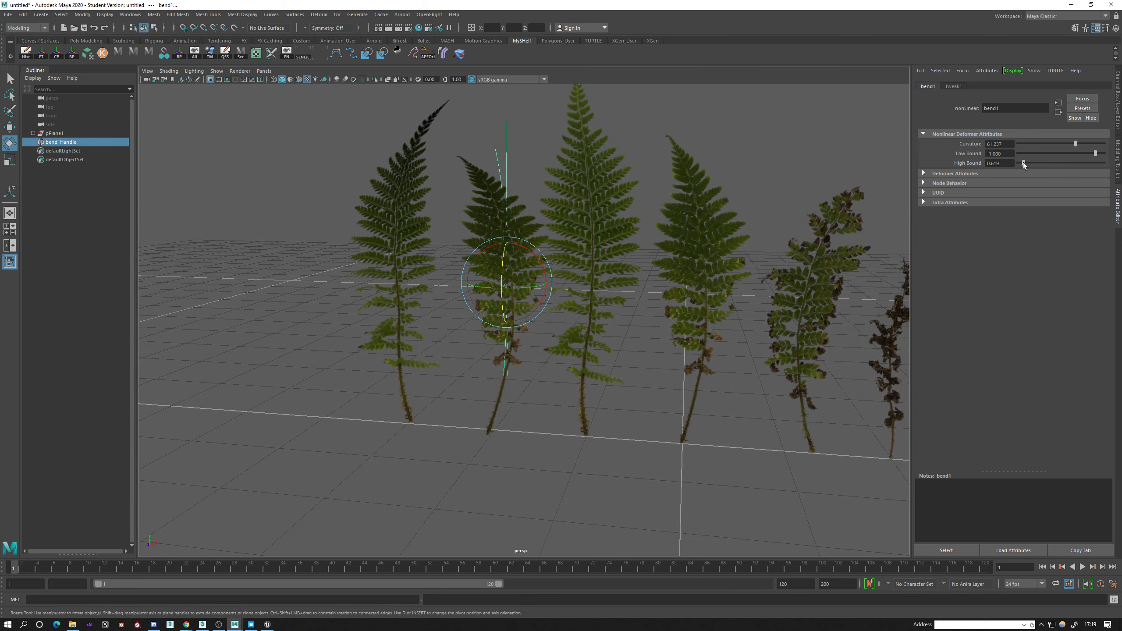
{"action": "left_click_drag", "start_coordinate": [817, 181], "coordinate": [472, 242], "text": "alt"}
Reposition the bend handle along the stem and delete the bent fern's construction history.
{"action": "key", "text": "w"}
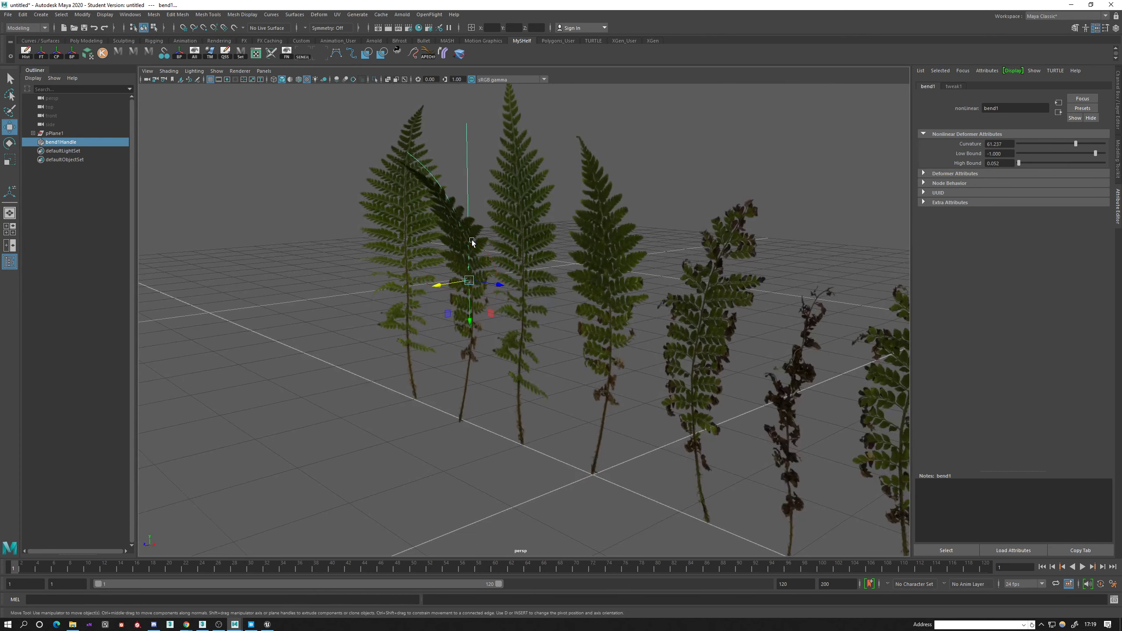
{"action": "left_click_drag", "start_coordinate": [467, 316], "coordinate": [530, 331]}
{"action": "key", "text": "r"}
{"action": "key", "text": "q"}
{"action": "left_click", "coordinate": [551, 298]}
{"action": "key", "text": "alt+shift+d"}
Move the bent fern next to the twisted fern and rotate it so its tip arches away from it.
{"action": "key", "text": "w"}
{"action": "left_click_drag", "start_coordinate": [542, 433], "coordinate": [441, 396]}
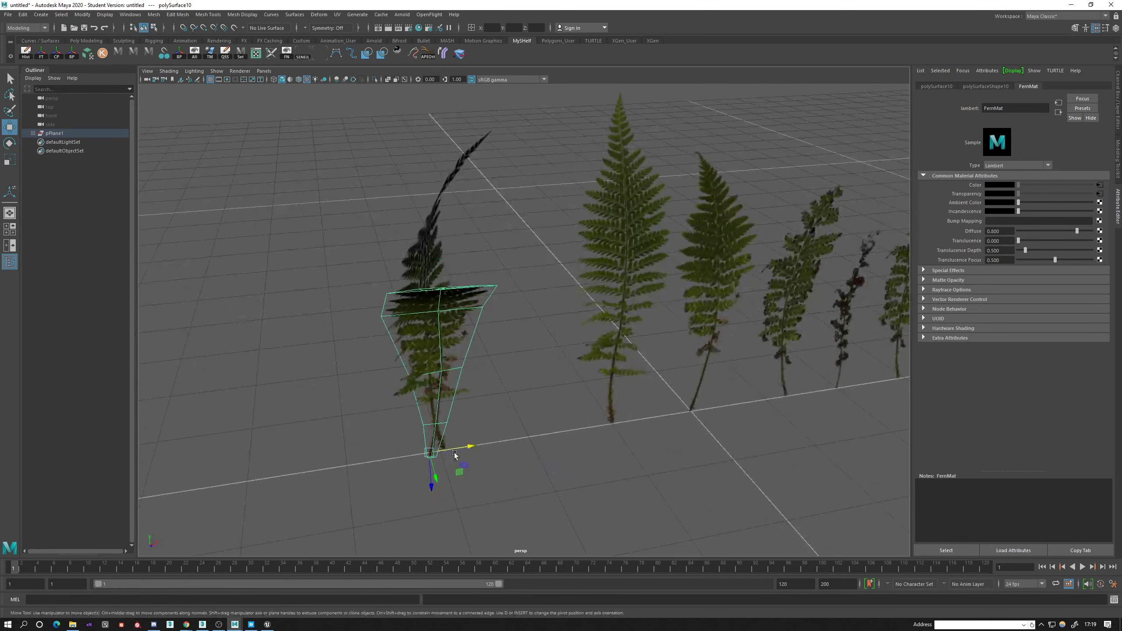
{"action": "key", "text": "e"}
{"action": "left_click_drag", "start_coordinate": [437, 471], "coordinate": [386, 444]}
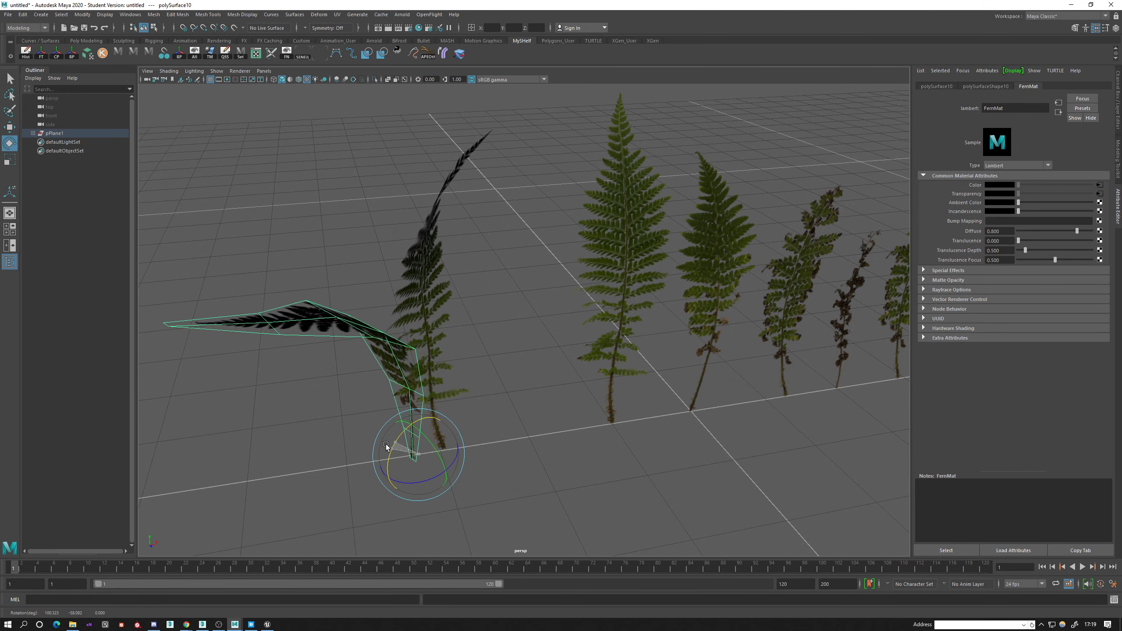
{"action": "left_click", "coordinate": [451, 406]}
{"action": "left_click_drag", "start_coordinate": [450, 406], "coordinate": [408, 324], "text": "alt"}
{"action": "left_click", "coordinate": [414, 326]}
{"action": "left_click_drag", "start_coordinate": [414, 444], "coordinate": [447, 376]}
Scale down the unbent fern standing beyond the tallest frond and move it beside the two shaped ferns.
{"action": "key", "text": "w"}
{"action": "left_click", "coordinate": [601, 371]}
{"action": "scroll", "coordinate": [509, 373], "scroll_direction": "down", "scroll_amount": 4}
{"action": "left_click", "coordinate": [621, 301]}
{"action": "scroll", "coordinate": [622, 306], "scroll_direction": "up", "scroll_amount": 4}
{"action": "left_click_drag", "start_coordinate": [633, 334], "coordinate": [681, 373], "text": "alt"}
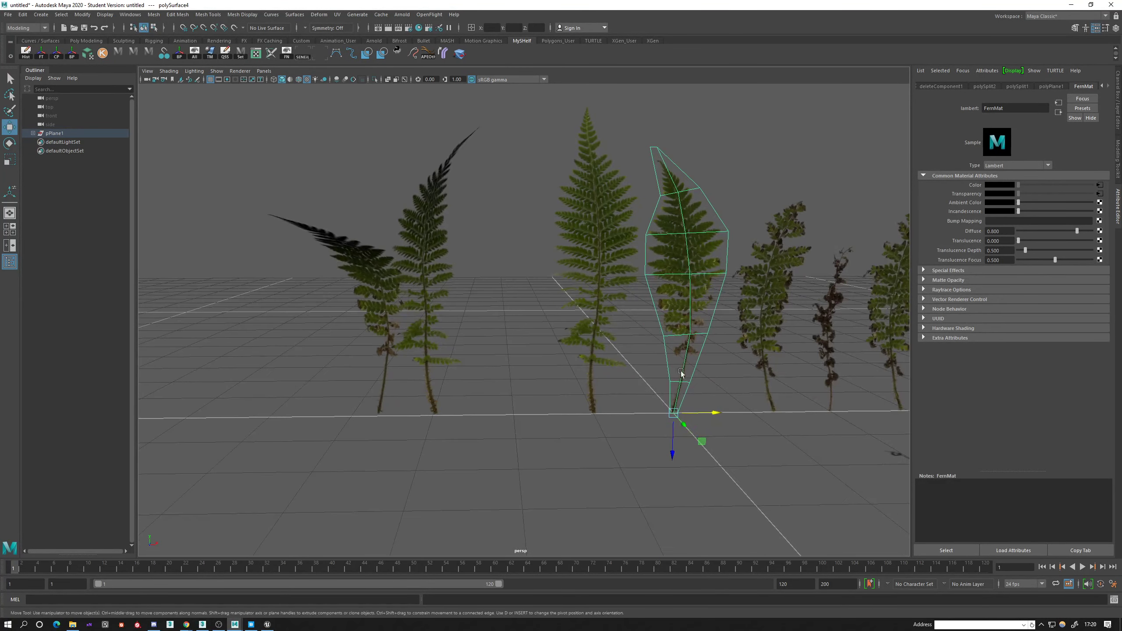
{"action": "left_click_drag", "start_coordinate": [703, 428], "coordinate": [663, 424], "text": "alt"}
{"action": "key", "text": "r"}
{"action": "left_click_drag", "start_coordinate": [603, 396], "coordinate": [534, 400]}
{"action": "key", "text": "w"}
{"action": "left_click_drag", "start_coordinate": [640, 396], "coordinate": [447, 397]}
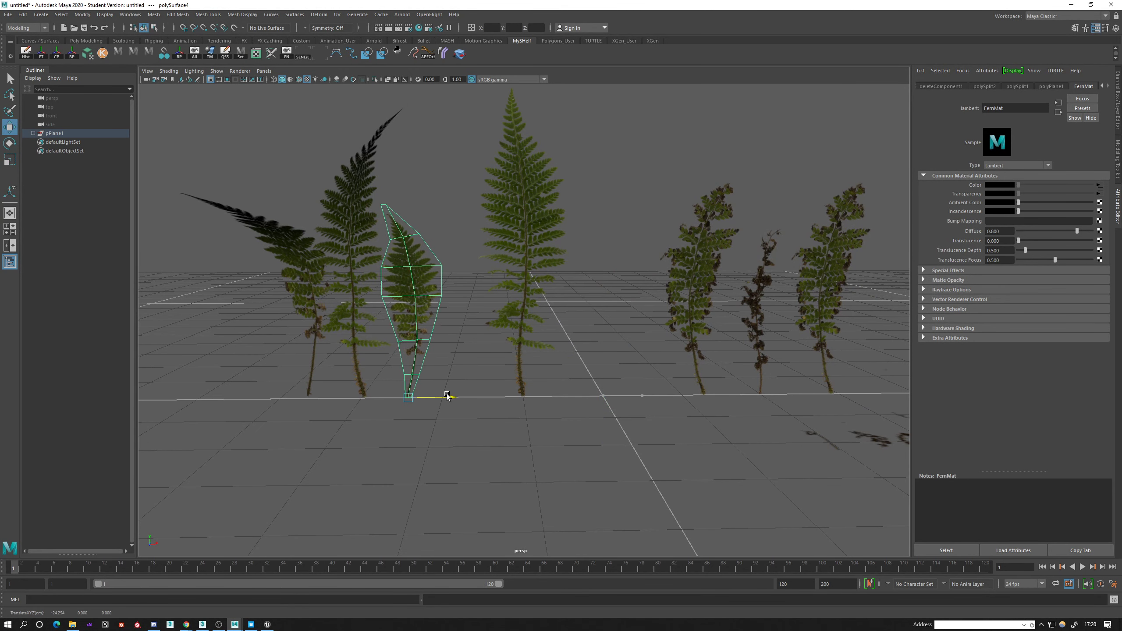
Duplicate the bent fern and rotate the copy about the stem base to arch in a different direction within the cluster.
{"action": "left_click", "coordinate": [298, 241]}
{"action": "left_click_drag", "start_coordinate": [297, 242], "coordinate": [510, 359], "text": "alt"}
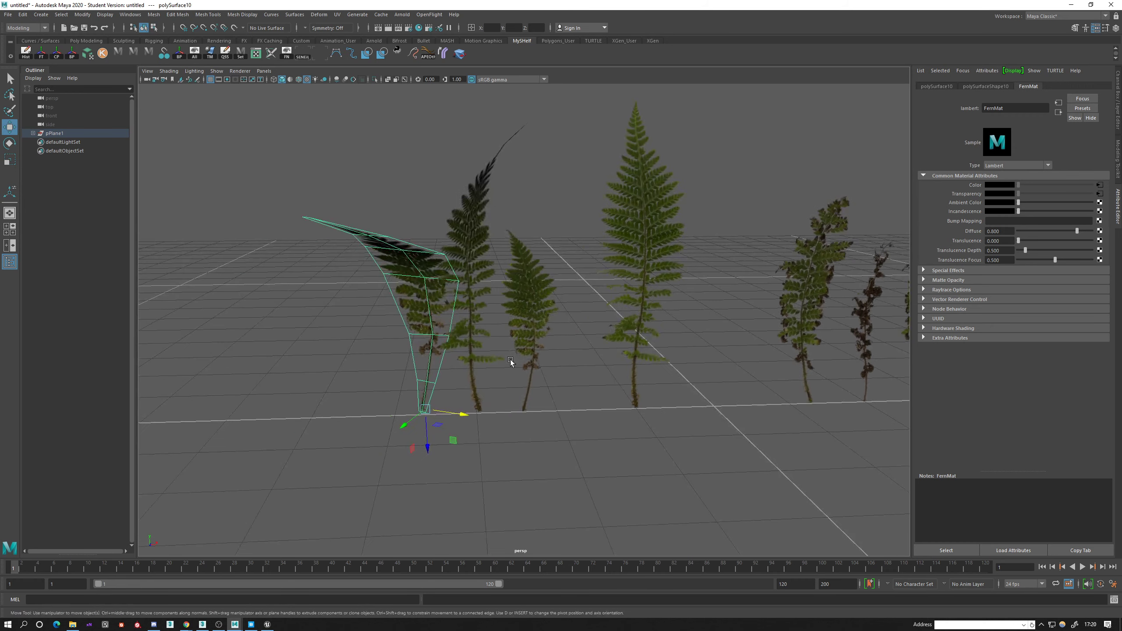
{"action": "key", "text": "ctrl+d"}
{"action": "key", "text": "e"}
{"action": "left_click_drag", "start_coordinate": [433, 427], "coordinate": [509, 398]}
{"action": "left_click_drag", "start_coordinate": [430, 426], "coordinate": [472, 410]}
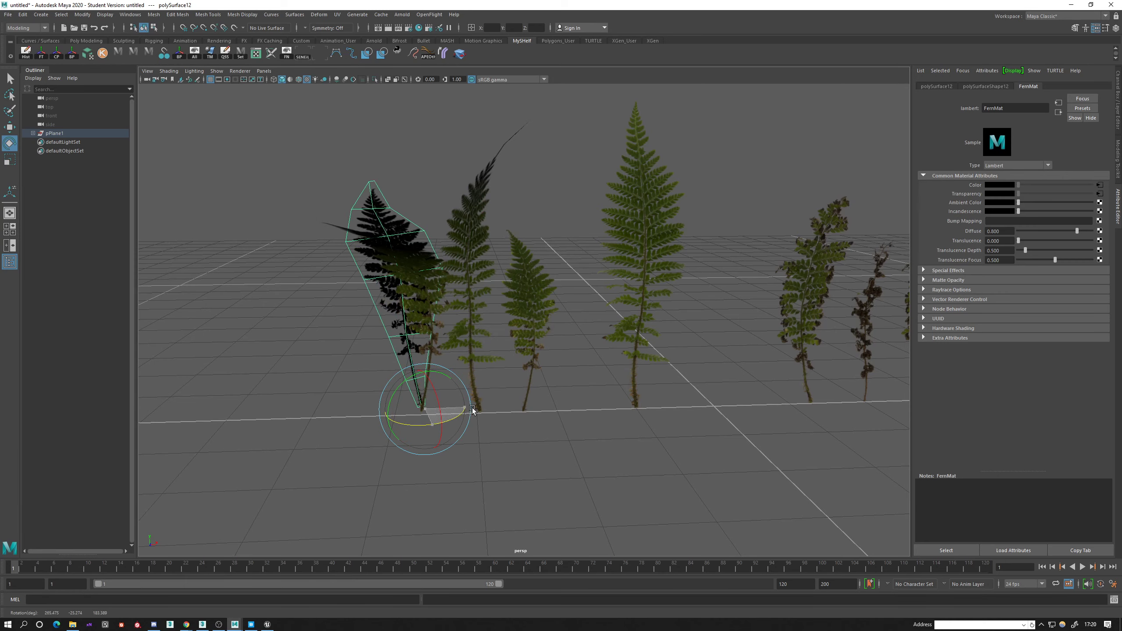
{"action": "left_click_drag", "start_coordinate": [464, 363], "coordinate": [511, 458], "text": "alt"}
{"action": "key", "text": "w"}
{"action": "left_click_drag", "start_coordinate": [608, 459], "coordinate": [521, 420], "text": "alt"}
Apply a Bend deformer to the scaled-down fern and rotate its handle upright along the stem.
{"action": "left_click", "coordinate": [528, 356]}
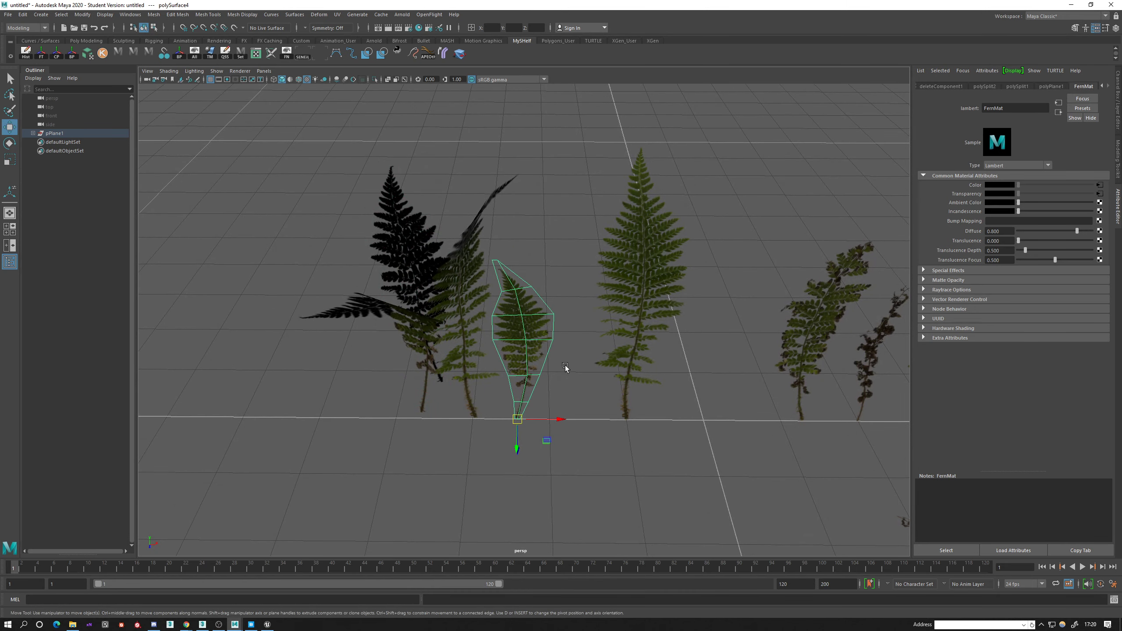
{"action": "left_click_drag", "start_coordinate": [565, 367], "coordinate": [603, 341], "text": "alt"}
{"action": "left_click", "coordinate": [443, 55]}
{"action": "key", "text": "e"}
{"action": "key", "text": "ctrl+z"}
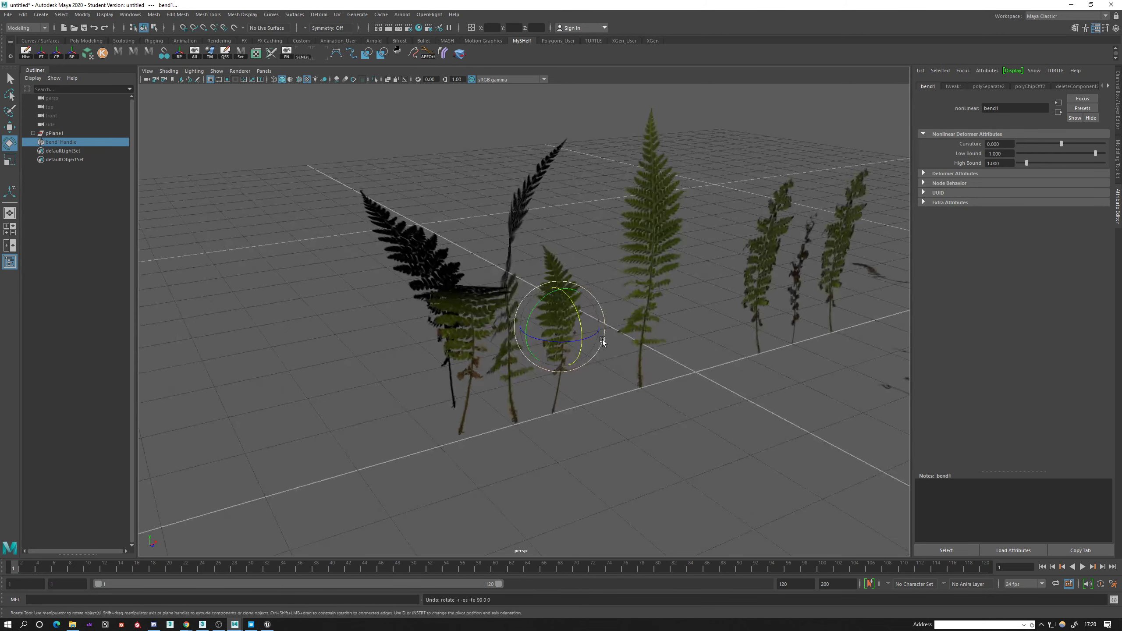
{"action": "key", "text": "ctrl+h"}
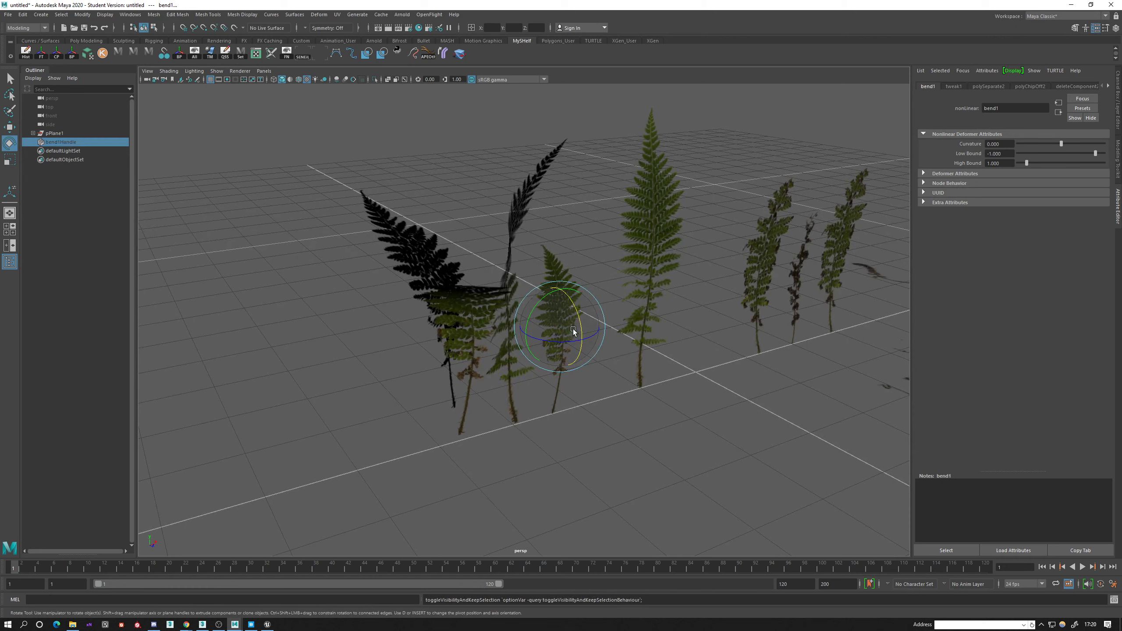
{"action": "key", "text": "ctrl+z"}
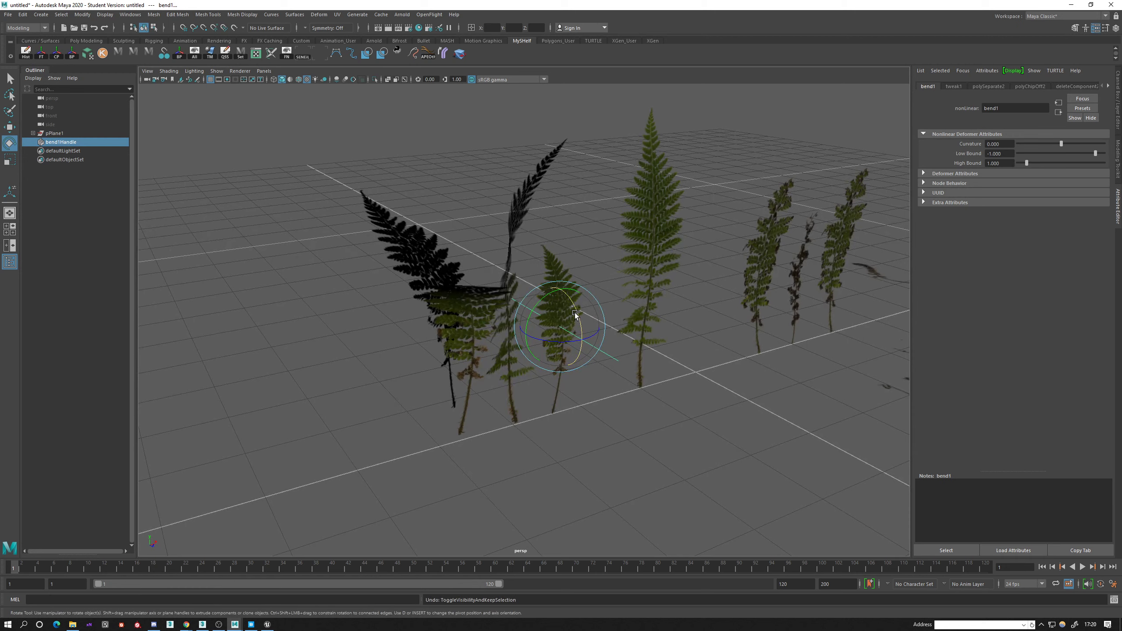
{"action": "left_click_drag", "start_coordinate": [575, 314], "coordinate": [573, 370]}
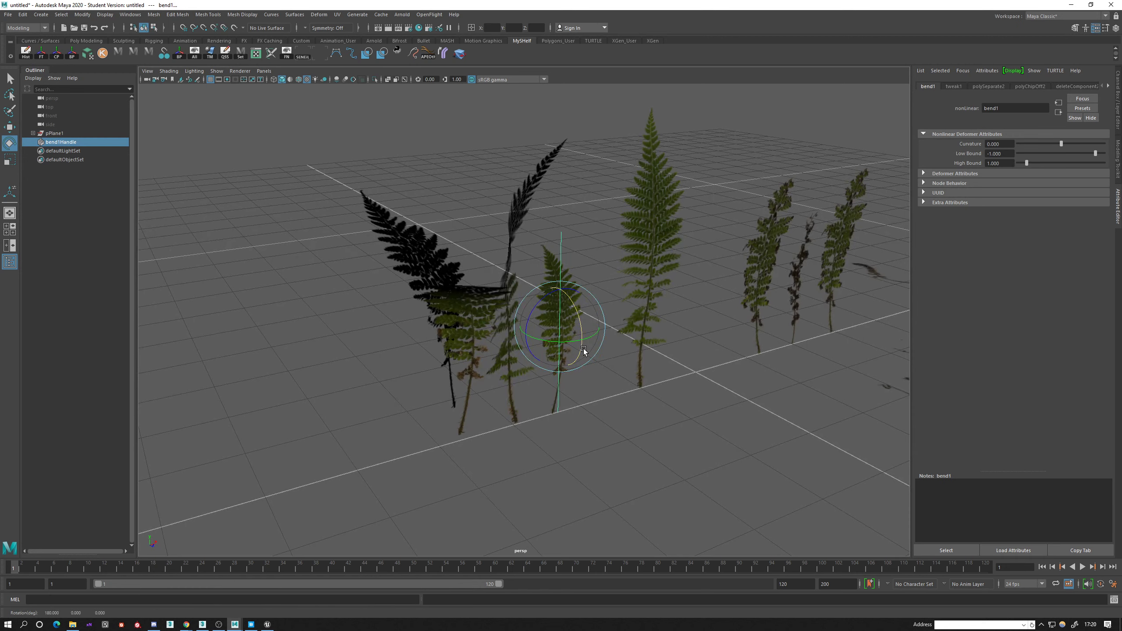
Bend the small fern with a curvature of 61.237, turn the handle to aim the bend, and delete the mesh's history.
{"action": "left_click_drag", "start_coordinate": [1046, 144], "coordinate": [1075, 144]}
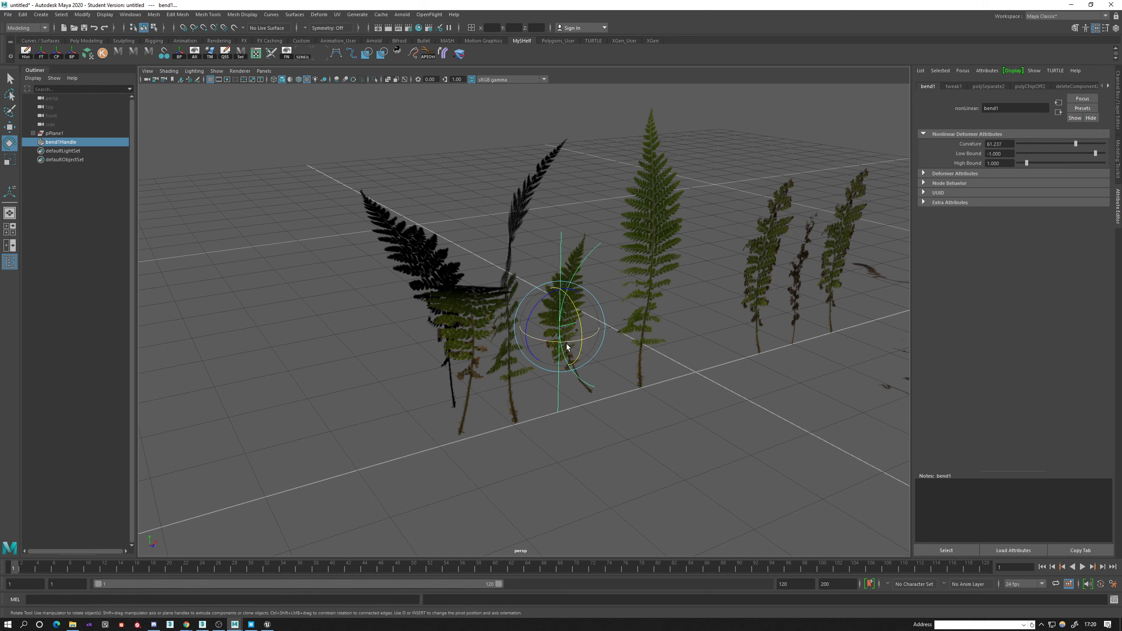
{"action": "left_click_drag", "start_coordinate": [568, 347], "coordinate": [512, 351]}
{"action": "left_click_drag", "start_coordinate": [631, 338], "coordinate": [596, 332], "text": "alt"}
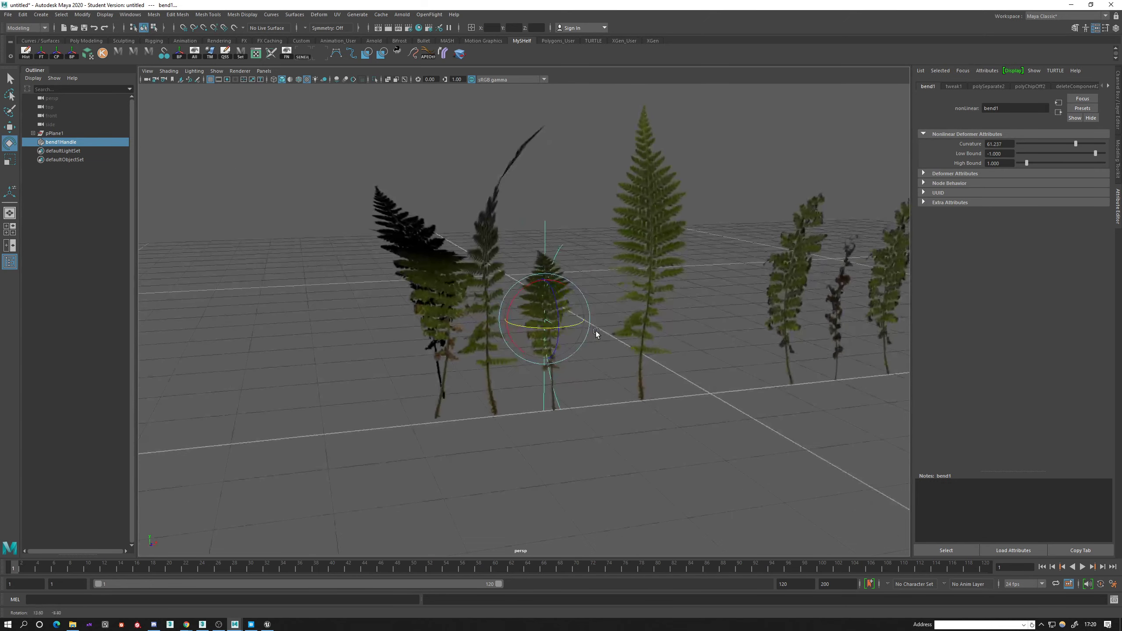
{"action": "key", "text": "q"}
{"action": "left_click", "coordinate": [563, 298]}
{"action": "key", "text": "alt+shift+d"}
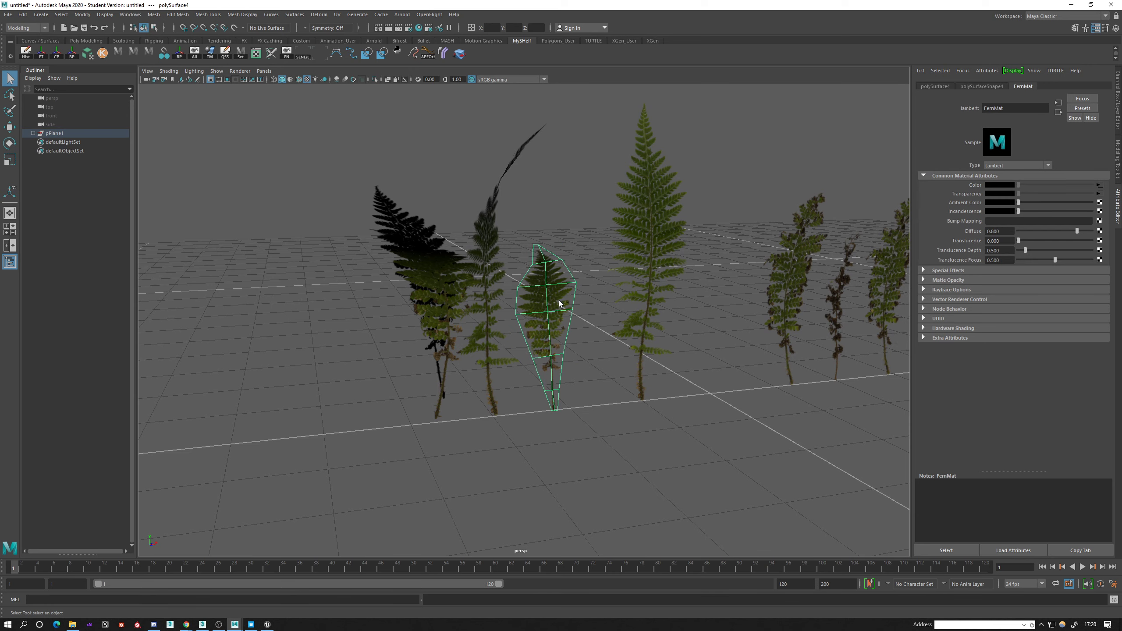
Rotate the small bent fern to arch outward and move its stem base in with the other clustered ferns.
{"action": "key", "text": "e"}
{"action": "left_click_drag", "start_coordinate": [545, 396], "coordinate": [604, 434]}
{"action": "key", "text": "w"}
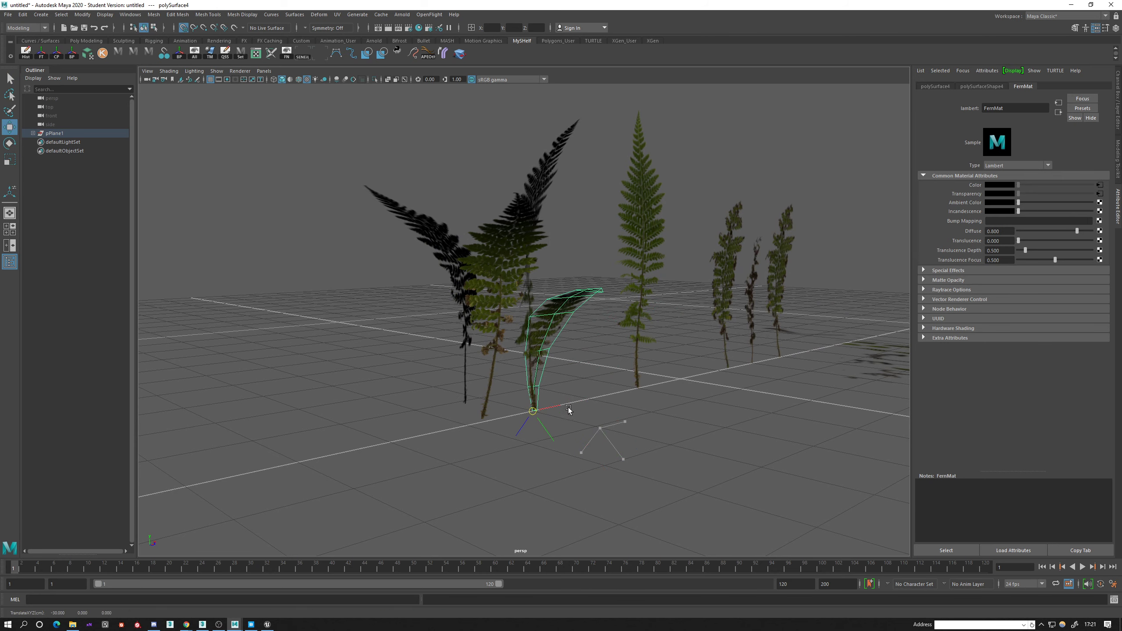
{"action": "left_click_drag", "start_coordinate": [570, 408], "coordinate": [486, 427], "text": "alt"}
{"action": "left_click_drag", "start_coordinate": [486, 426], "coordinate": [607, 415], "text": "alt"}
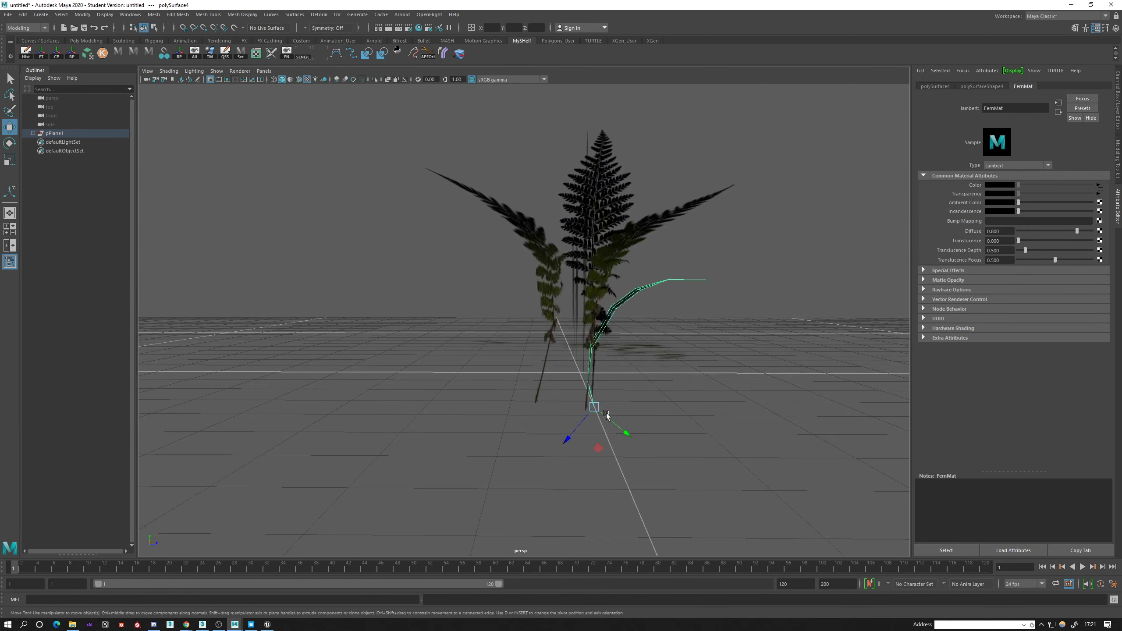
{"action": "left_click_drag", "start_coordinate": [712, 334], "coordinate": [714, 336]}
{"action": "left_click_drag", "start_coordinate": [582, 333], "coordinate": [537, 393], "text": "alt"}
{"action": "left_click_drag", "start_coordinate": [576, 368], "coordinate": [670, 291], "text": "alt"}
Apply an upright Bend deformer to the tallest fern with a curvature of 50.103 and turn its handle to aim the bend.
{"action": "left_click", "coordinate": [626, 313]}
{"action": "left_click", "coordinate": [442, 54]}
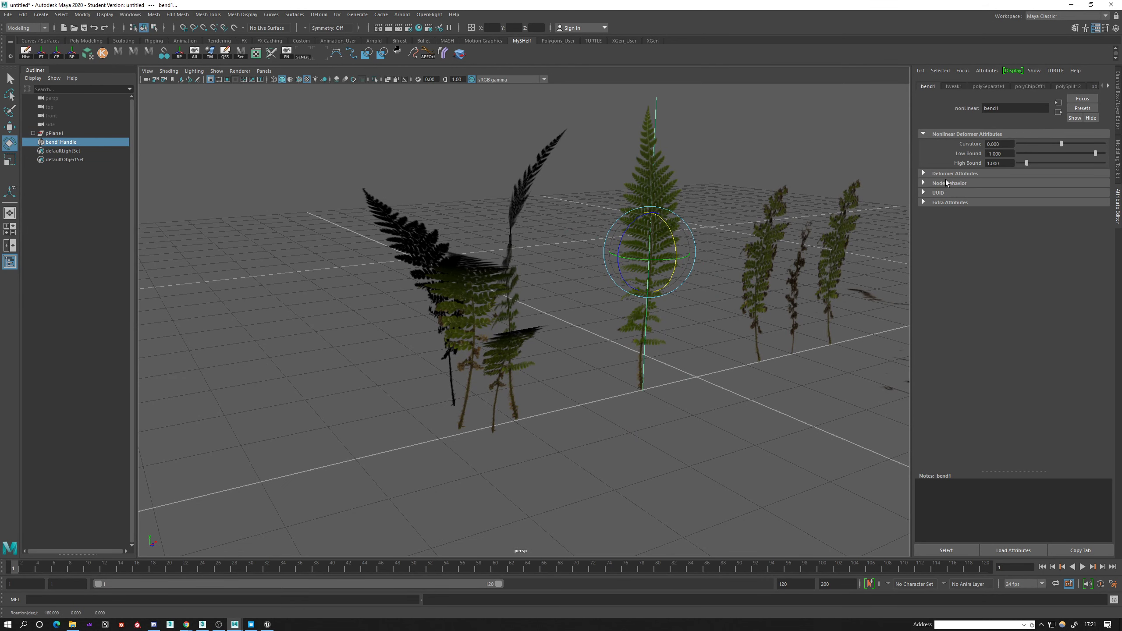
{"action": "left_click_drag", "start_coordinate": [1026, 143], "coordinate": [1072, 148]}
{"action": "left_click_drag", "start_coordinate": [656, 263], "coordinate": [652, 227]}
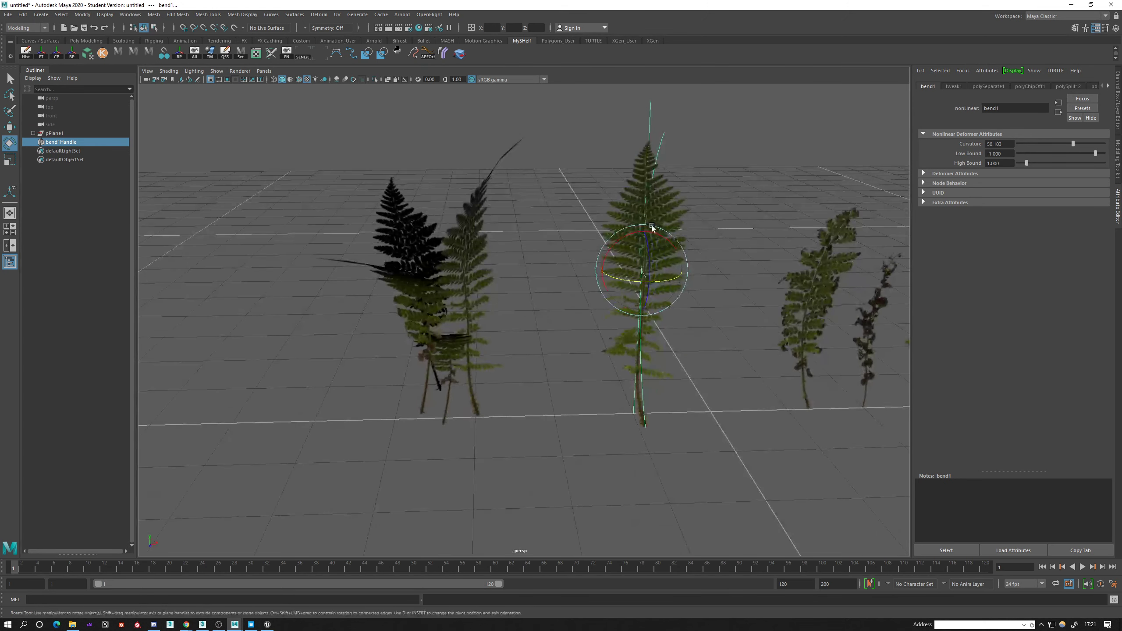
Add a Twist deformer with a start angle of -124.042 to the tallest fern, then rotate and shift its handle.
{"action": "left_click", "coordinate": [655, 209]}
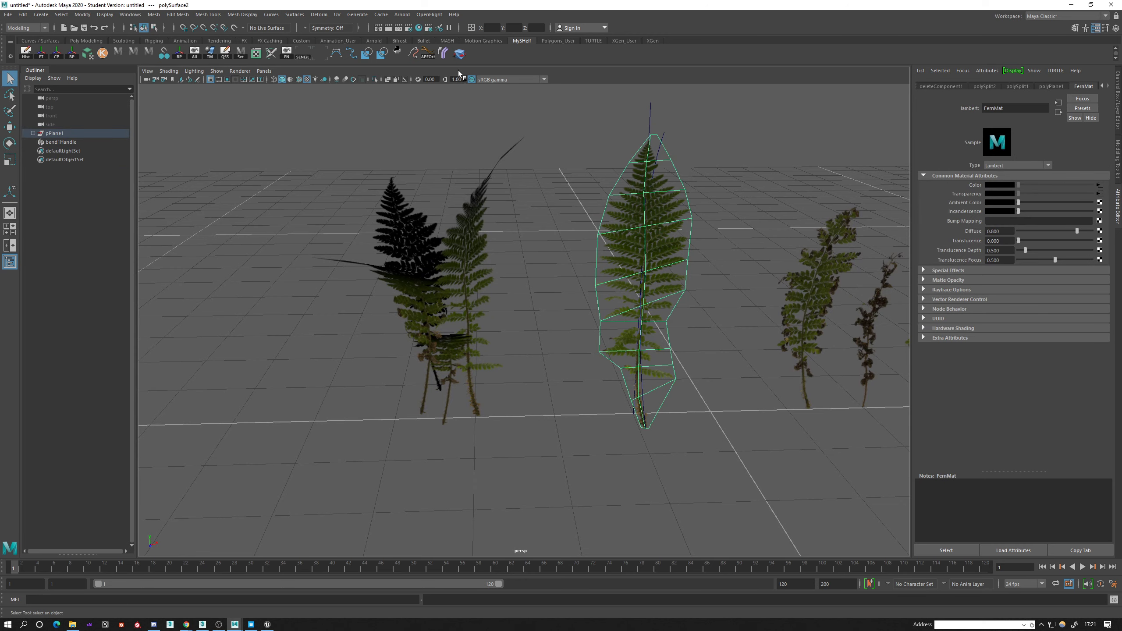
{"action": "mouse_move", "coordinate": [663, 263]}
{"action": "left_mouse_down", "text": "alt"}
{"action": "mouse_move", "coordinate": [700, 255]}
{"action": "mouse_move", "coordinate": [684, 313]}
{"action": "mouse_move", "coordinate": [746, 299]}
{"action": "left_mouse_up", "text": "alt"}
{"action": "left_click_drag", "start_coordinate": [1060, 141], "coordinate": [1050, 147]}
{"action": "left_click_drag", "start_coordinate": [729, 249], "coordinate": [671, 262], "text": "alt"}
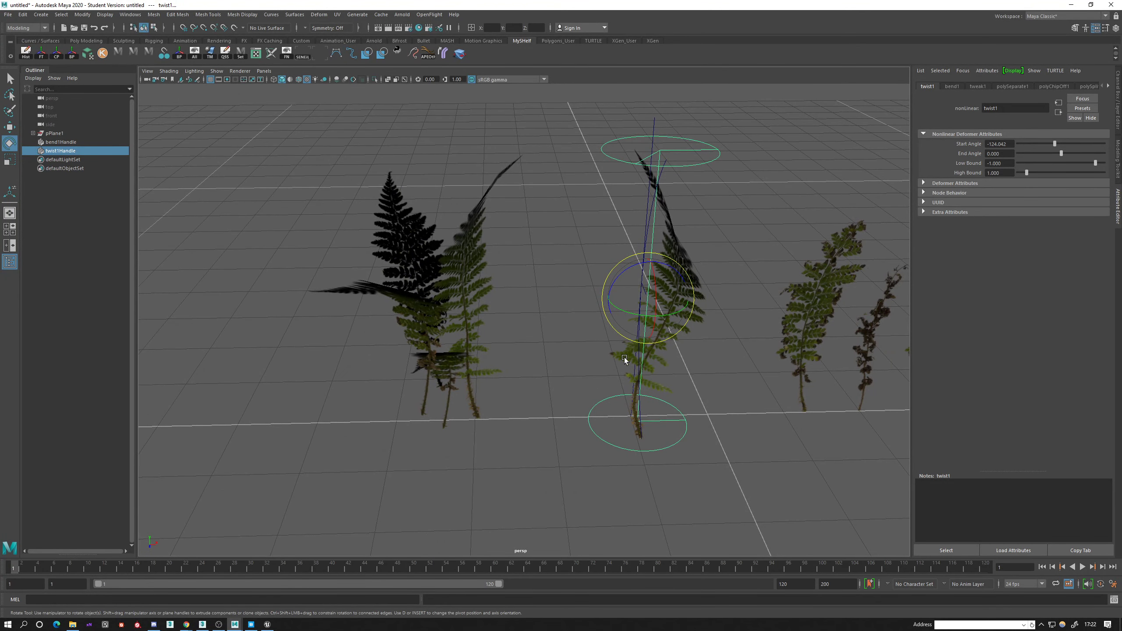
{"action": "left_click", "coordinate": [612, 438]}
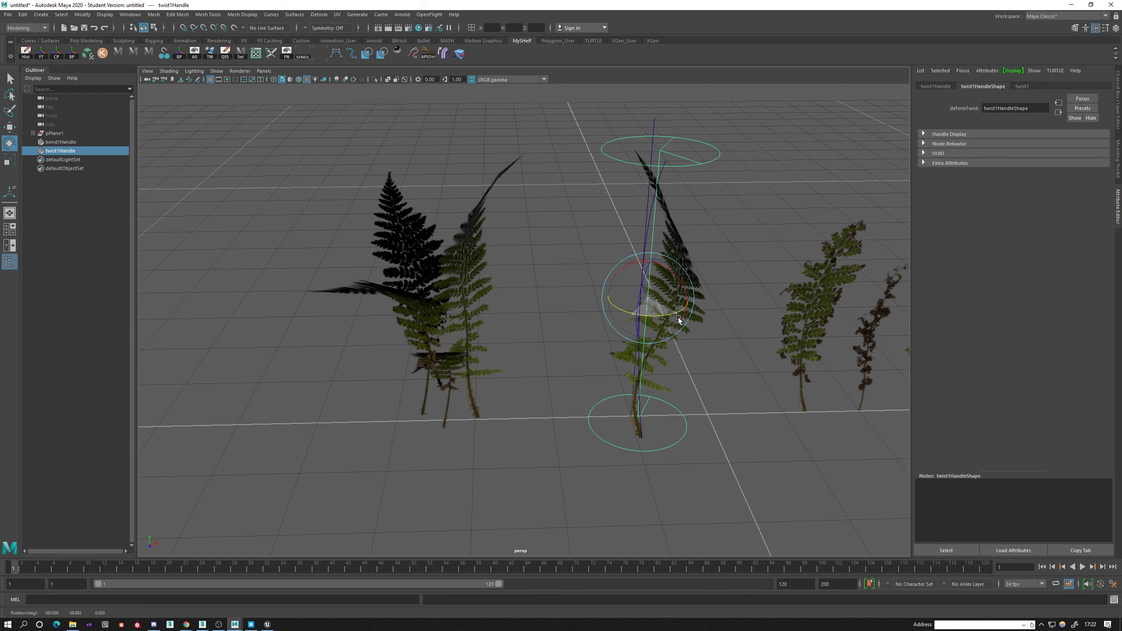
{"action": "left_click_drag", "start_coordinate": [679, 308], "coordinate": [635, 304], "text": "alt"}
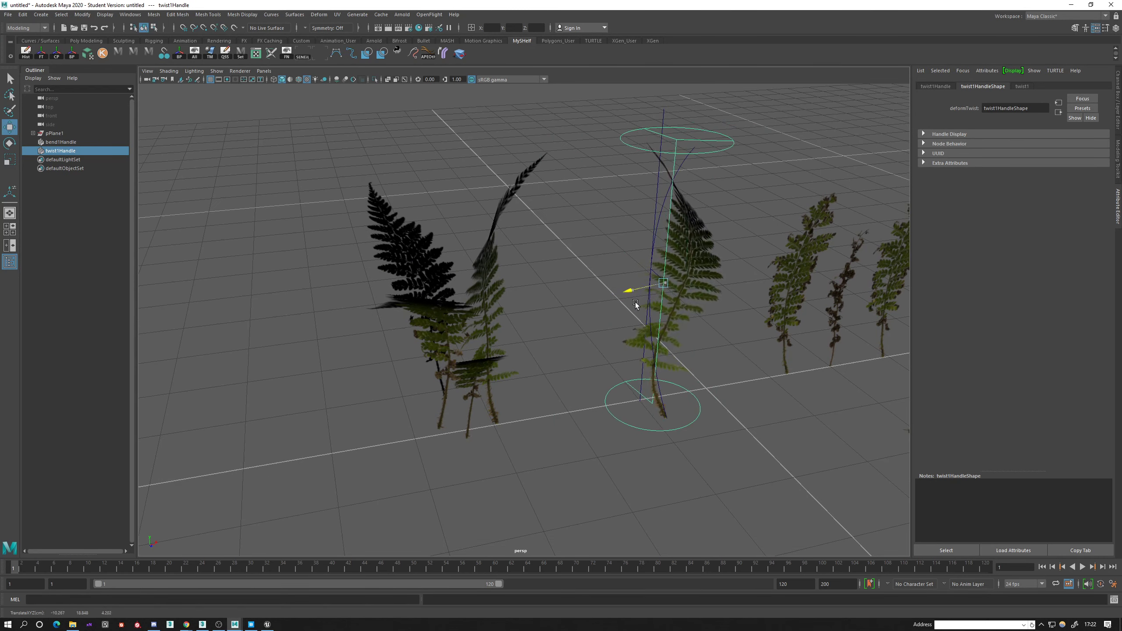
Delete the construction history of the bent and twisted tall fern and move it into the fern cluster.
{"action": "left_click", "coordinate": [702, 258]}
{"action": "left_click_drag", "start_coordinate": [702, 257], "coordinate": [620, 293], "text": "alt"}
{"action": "key", "text": "alt+shift+d"}
{"action": "key", "text": "w"}
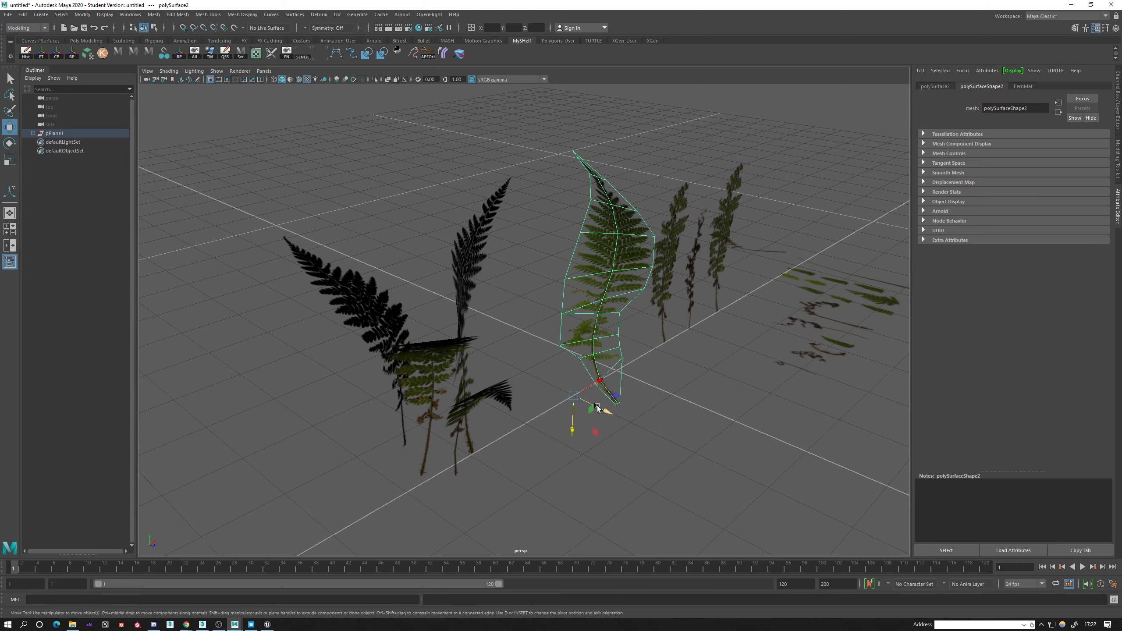
{"action": "left_click_drag", "start_coordinate": [597, 405], "coordinate": [564, 439]}
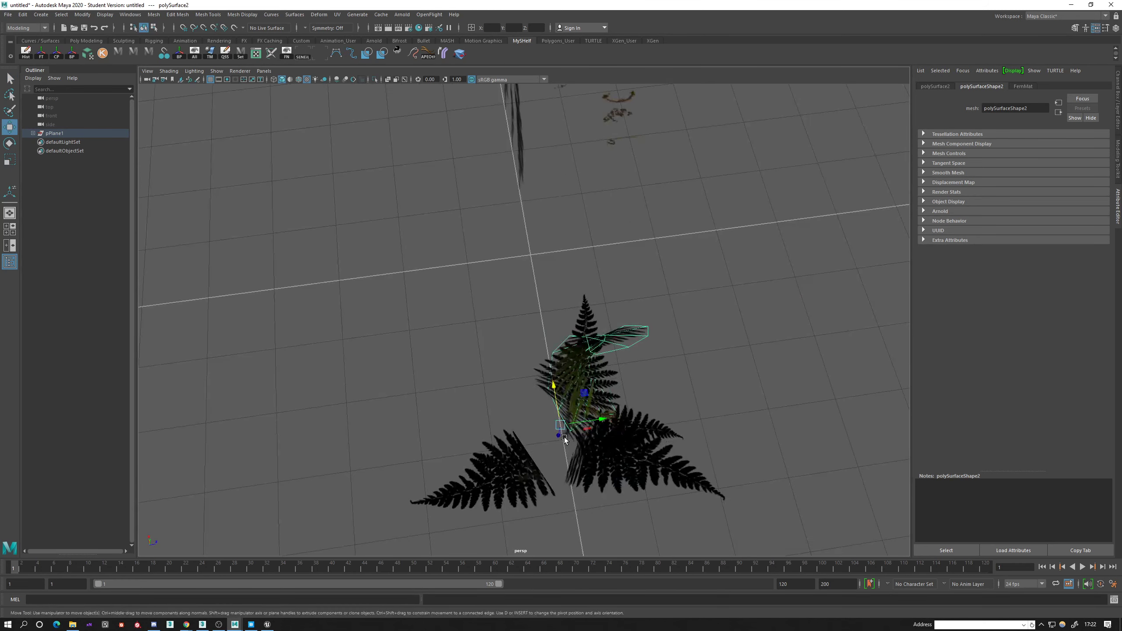
{"action": "left_click_drag", "start_coordinate": [583, 395], "coordinate": [523, 408]}
{"action": "left_click_drag", "start_coordinate": [523, 408], "coordinate": [857, 368], "text": "alt"}
Rotate the tall fern to face outward in the cluster and place its pivot at the base of the stem.
{"action": "key", "text": "e"}
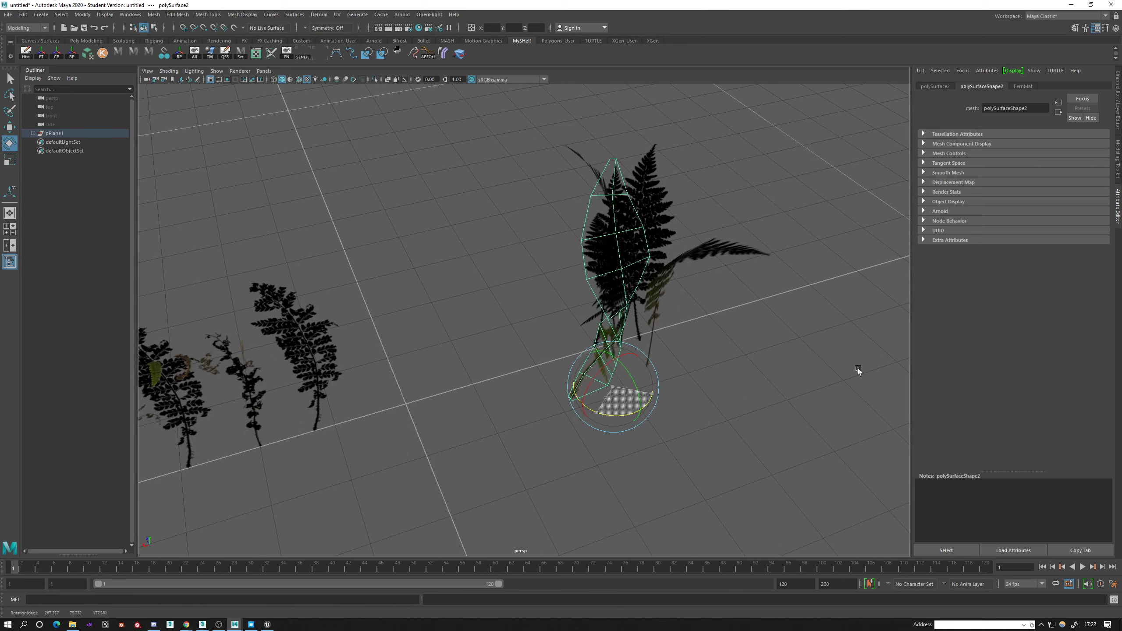
{"action": "left_click_drag", "start_coordinate": [636, 417], "coordinate": [594, 378]}
{"action": "key", "text": "w"}
{"action": "key", "text": "d"}
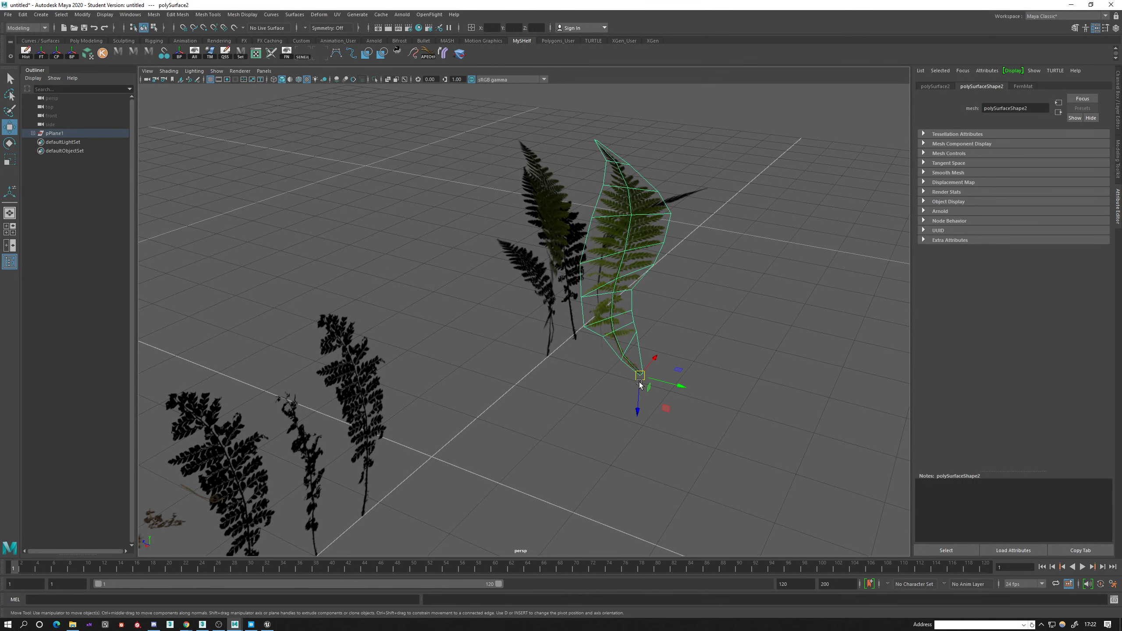
Adjust the tall fern's position and rotation among the clustered fronds and freeze its transformations.
{"action": "left_click_drag", "start_coordinate": [639, 382], "coordinate": [508, 358], "text": "alt"}
{"action": "key", "text": "e"}
{"action": "key", "text": "w"}
{"action": "key", "text": "e"}
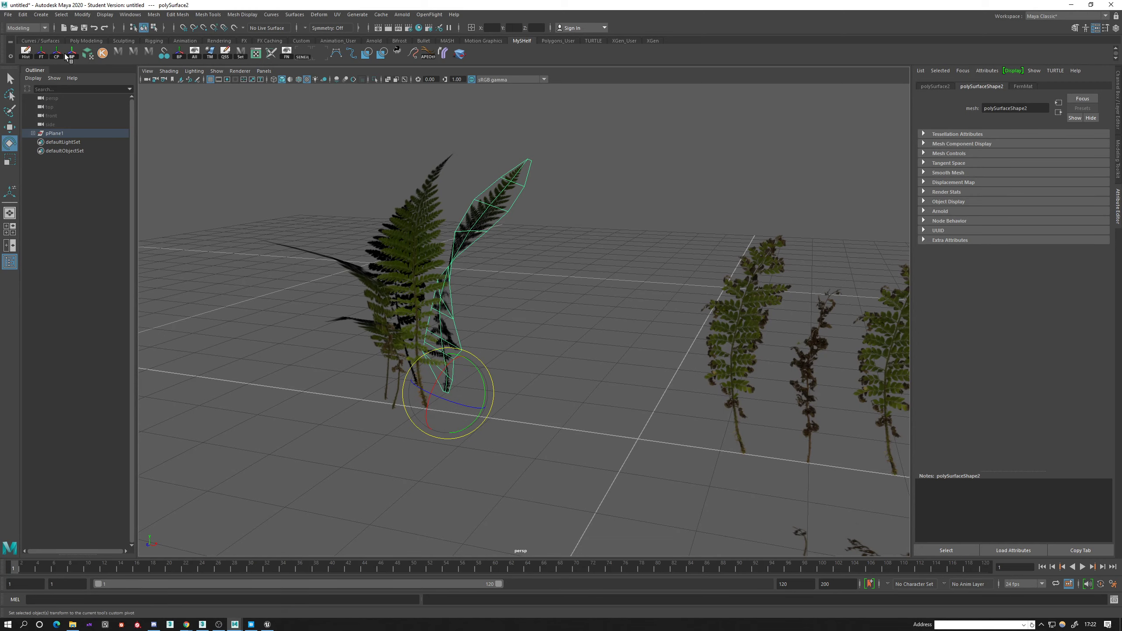
{"action": "left_click", "coordinate": [40, 53]}
{"action": "left_click_drag", "start_coordinate": [505, 376], "coordinate": [523, 406], "text": "alt"}
Select the three uppermost rows of vertices on the nearest upright frond outside the cluster.
{"action": "left_click", "coordinate": [738, 327]}
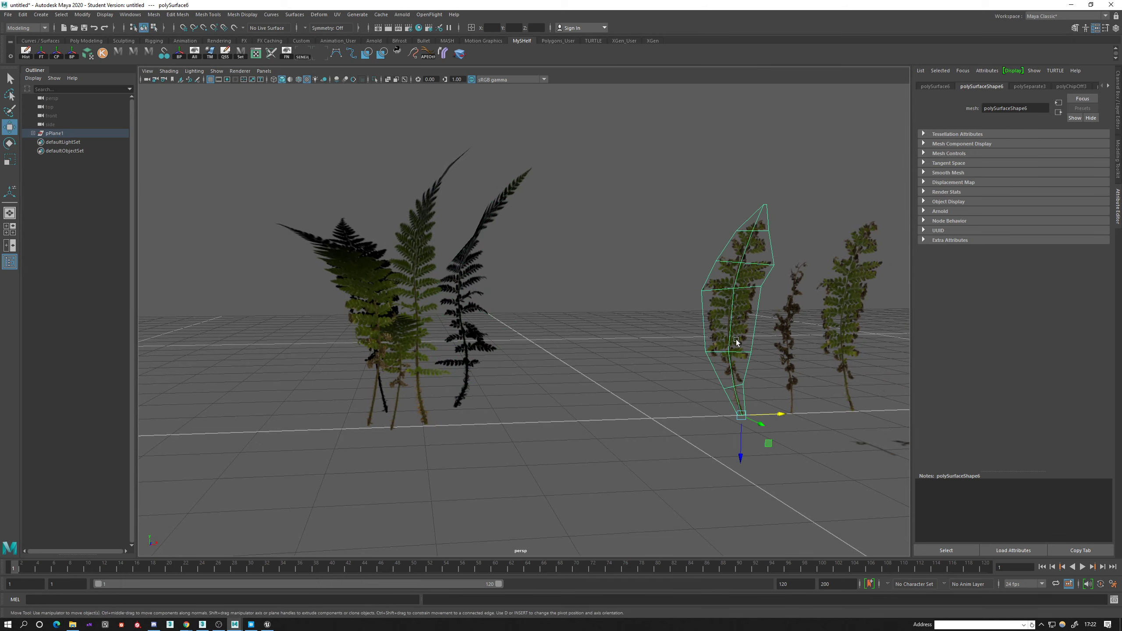
{"action": "left_click_drag", "start_coordinate": [737, 327], "coordinate": [639, 338], "text": "alt"}
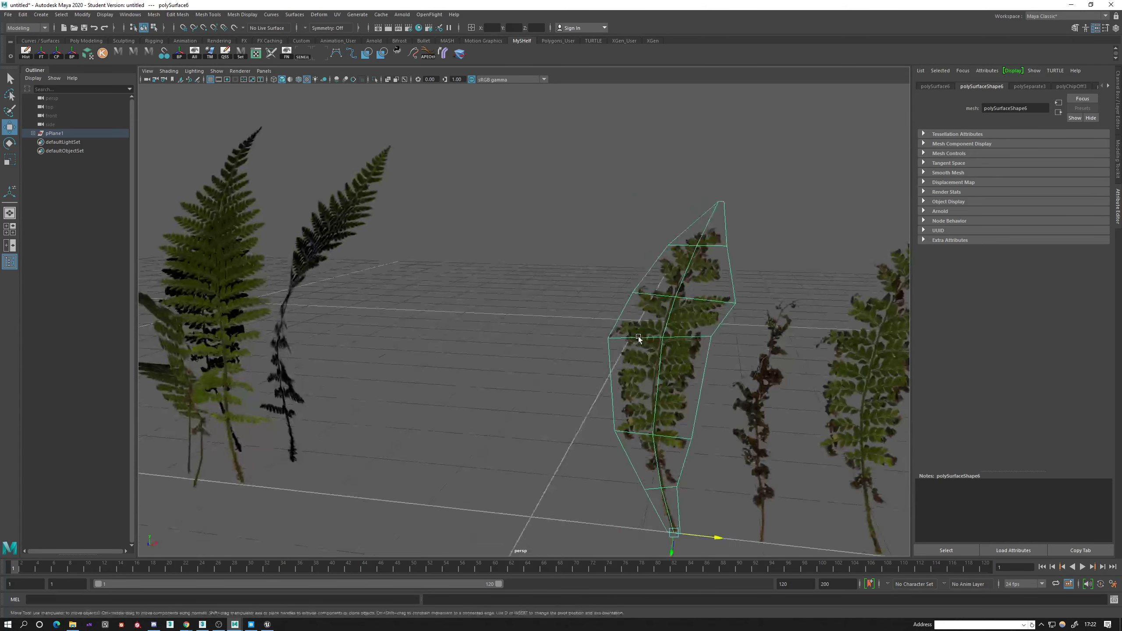
{"action": "key", "text": "q"}
{"action": "scroll", "coordinate": [673, 303], "scroll_direction": "up", "scroll_amount": 3}
{"action": "left_click_drag", "start_coordinate": [673, 303], "coordinate": [604, 278], "text": "alt"}
{"action": "right_click_drag", "start_coordinate": [604, 263], "coordinate": [557, 258]}
{"action": "scroll", "coordinate": [542, 241], "scroll_direction": "down", "scroll_amount": 4}
{"action": "left_click_drag", "start_coordinate": [668, 293], "coordinate": [669, 293]}
{"action": "middle_click_drag", "start_coordinate": [614, 301], "coordinate": [551, 288], "text": "alt"}
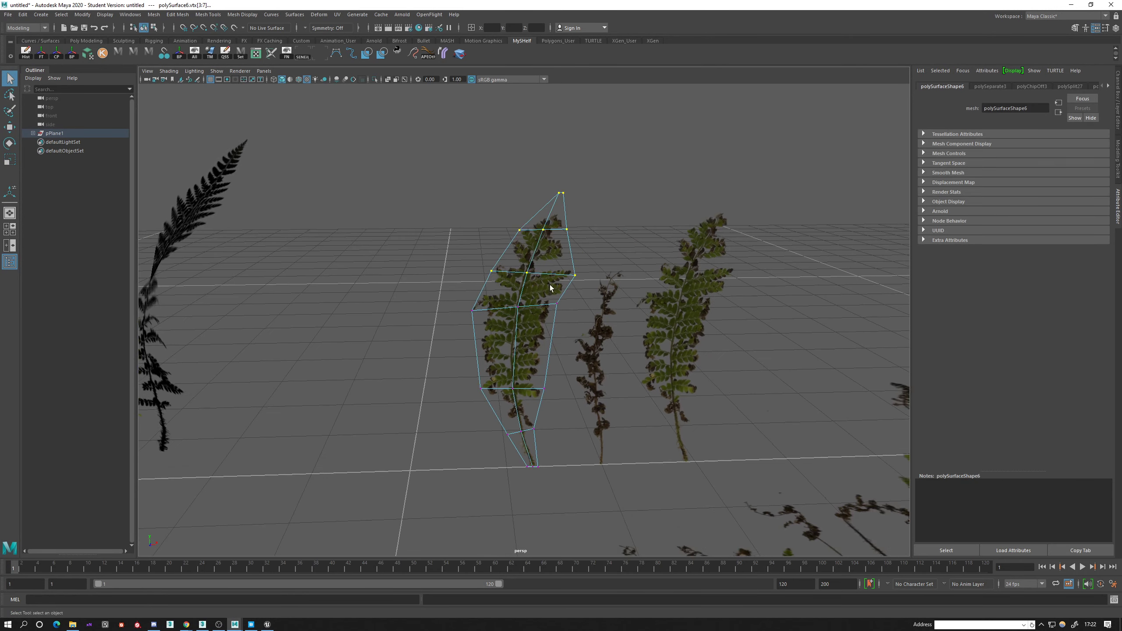
Try to rotate and move the frond's selected upper vertices, and undo the changes.
{"action": "scroll", "coordinate": [551, 288], "scroll_direction": "up", "scroll_amount": 4}
{"action": "left_click_drag", "start_coordinate": [551, 288], "coordinate": [643, 294], "text": "alt"}
{"action": "key", "text": "e"}
{"action": "left_click_drag", "start_coordinate": [665, 178], "coordinate": [650, 211]}
{"action": "key", "text": "ctrl+z"}
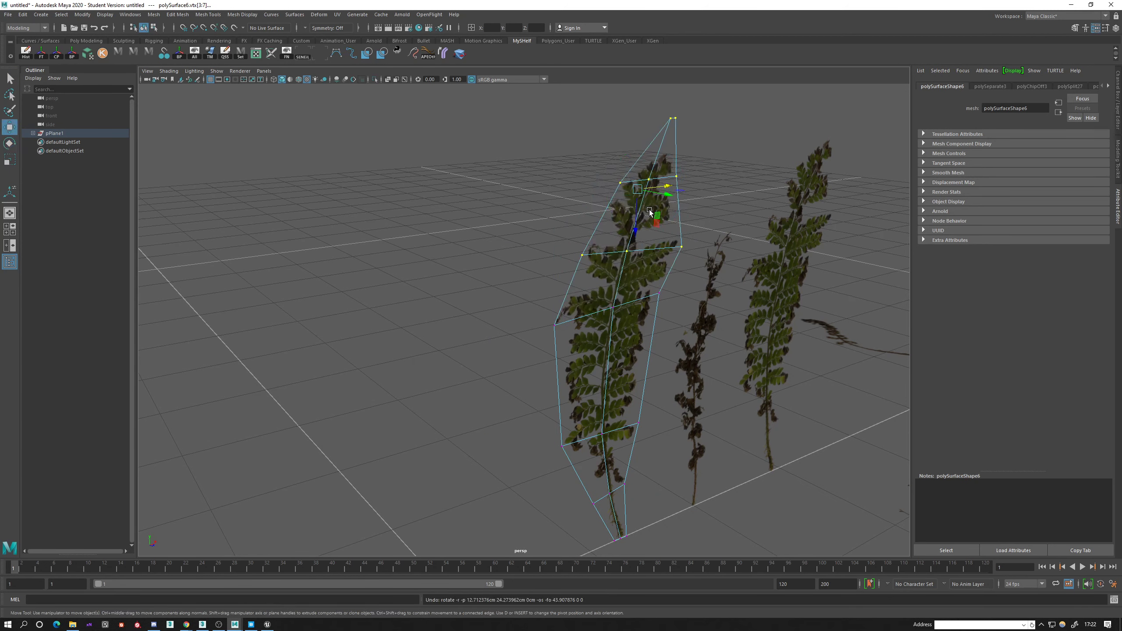
{"action": "left_click", "coordinate": [654, 211]}
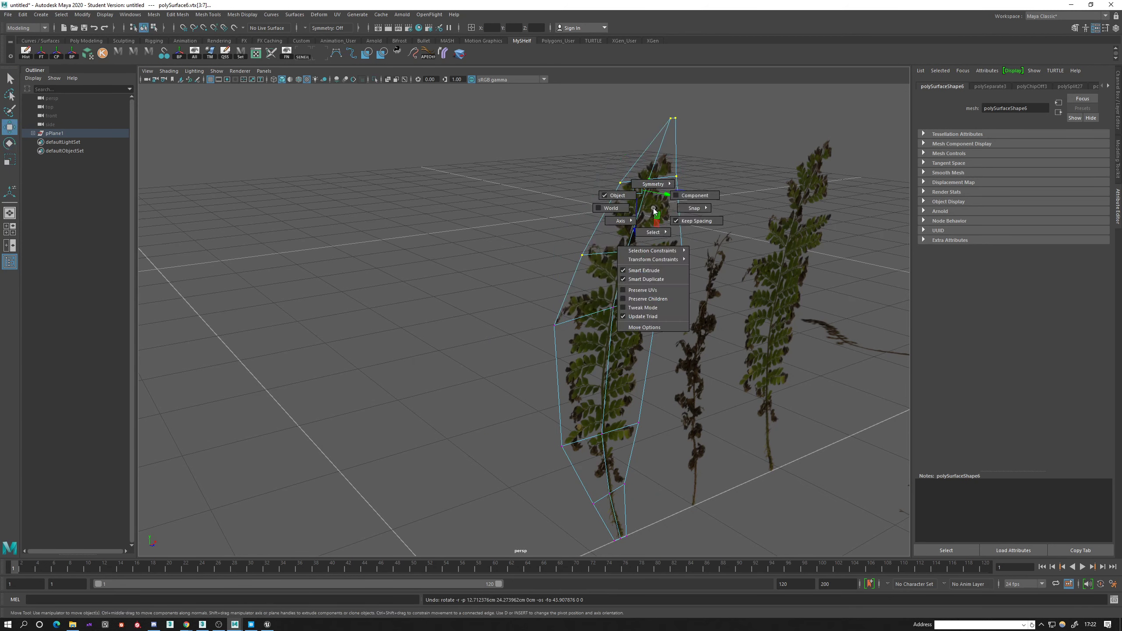
{"action": "middle_click_drag", "start_coordinate": [619, 250], "coordinate": [564, 229], "text": "alt"}
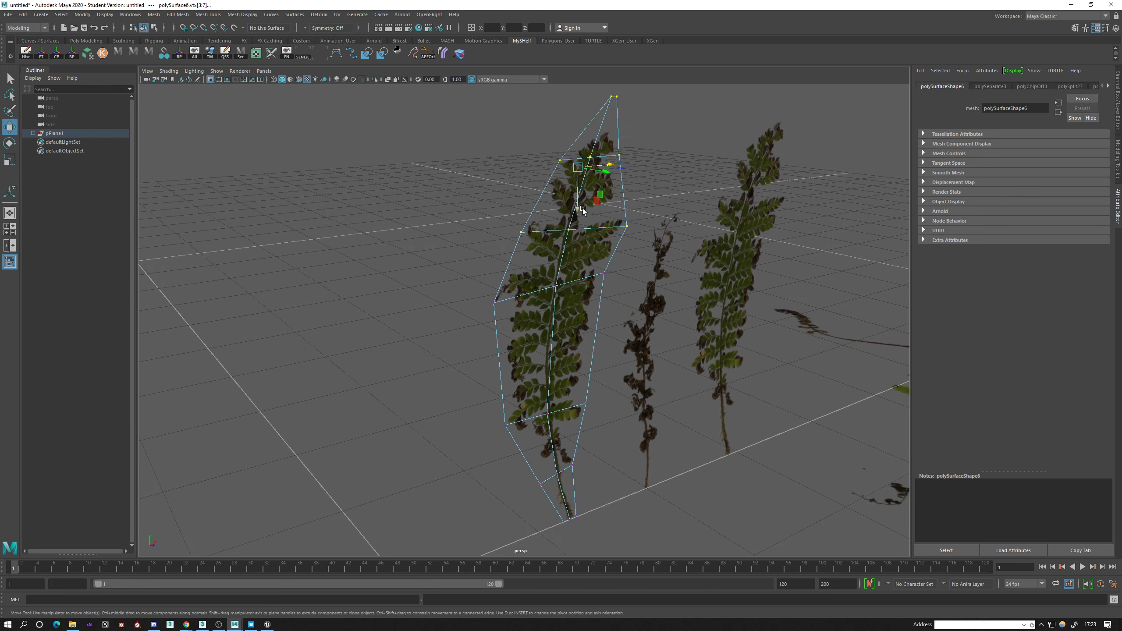
{"action": "mouse_move", "coordinate": [552, 144]}
{"action": "left_mouse_down"}
{"action": "mouse_move", "coordinate": [523, 207]}
{"action": "mouse_move", "coordinate": [550, 97]}
{"action": "mouse_move", "coordinate": [546, 140]}
{"action": "left_mouse_up"}
{"action": "key", "text": "ctrl+z"}
Enable Preserve UVs for the Rotate tool, rotate the frond's upper vertices to bend its tip, and adjust their position.
{"action": "left_click_drag", "start_coordinate": [531, 254], "coordinate": [531, 241], "text": "alt"}
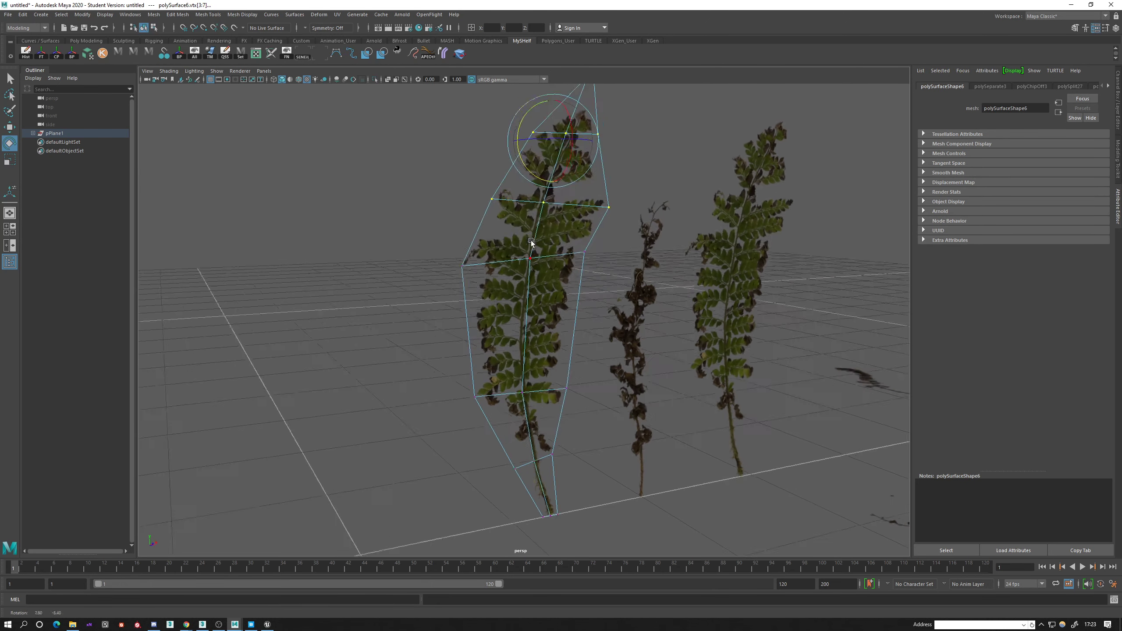
{"action": "middle_click_drag", "start_coordinate": [531, 240], "coordinate": [549, 280], "text": "alt"}
{"action": "mouse_move", "coordinate": [549, 280]}
{"action": "left_mouse_down", "text": "alt"}
{"action": "mouse_move", "coordinate": [528, 278]}
{"action": "mouse_move", "coordinate": [554, 280]}
{"action": "left_mouse_up", "text": "alt"}
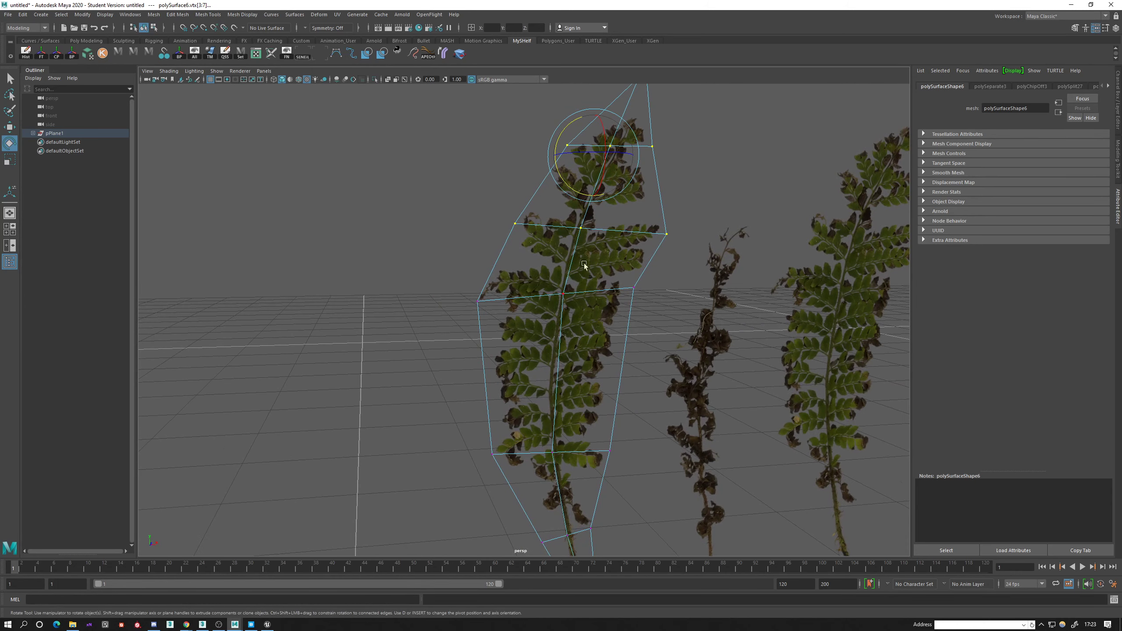
{"action": "left_click", "coordinate": [451, 166]}
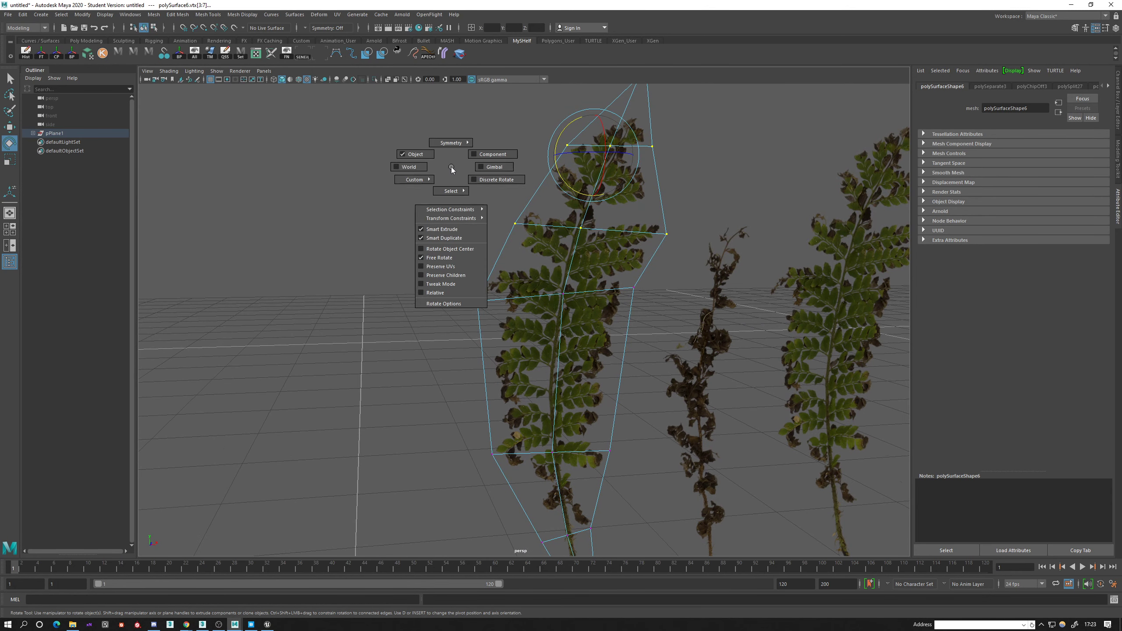
{"action": "left_click", "coordinate": [420, 266]}
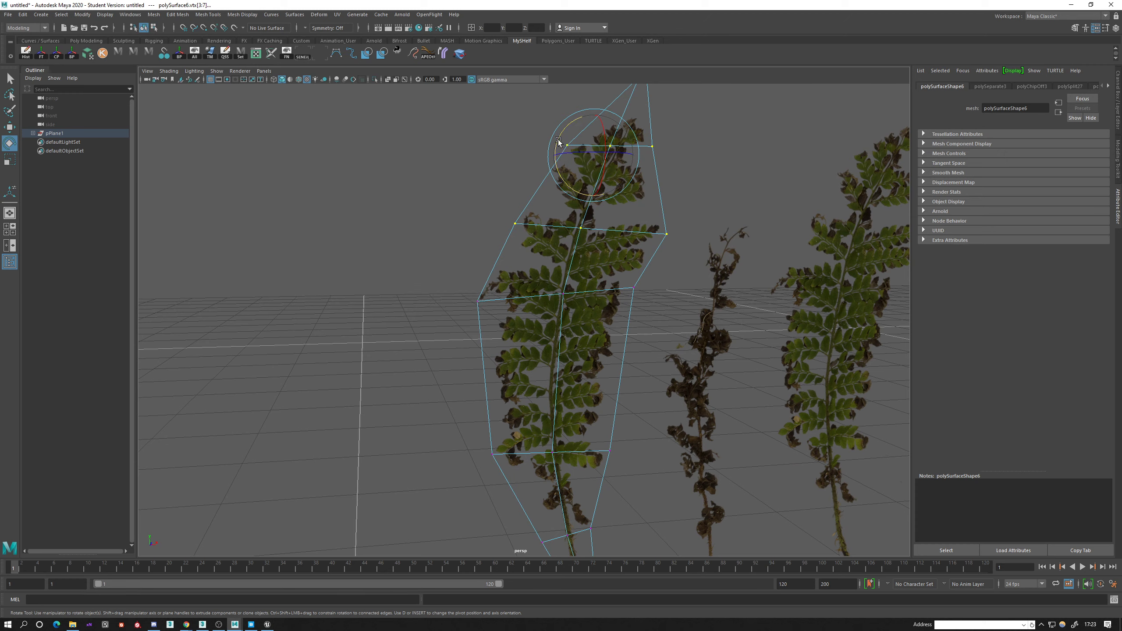
{"action": "left_click_drag", "start_coordinate": [548, 133], "coordinate": [518, 124]}
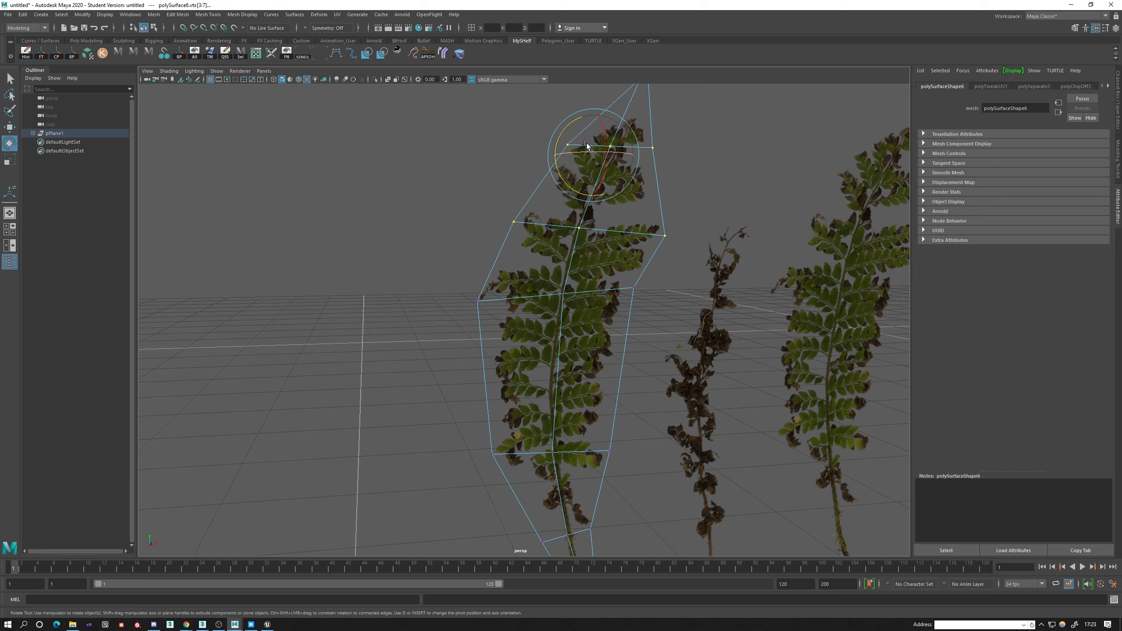
{"action": "left_click_drag", "start_coordinate": [586, 146], "coordinate": [492, 316]}
{"action": "key", "text": "w"}
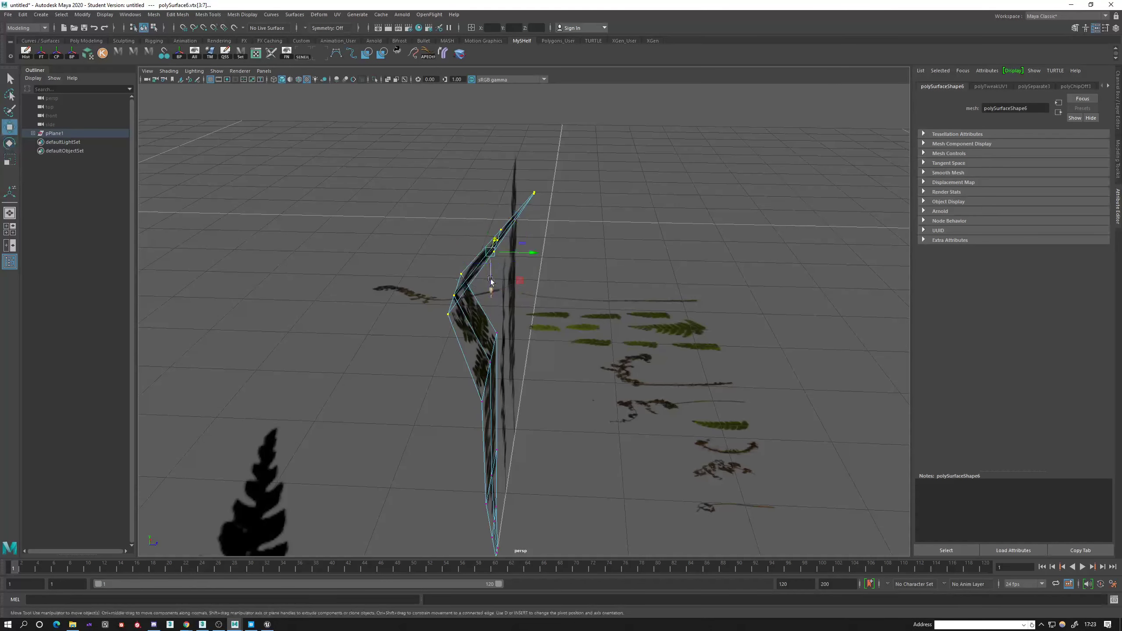
{"action": "left_click_drag", "start_coordinate": [527, 258], "coordinate": [431, 310]}
Select the two middle rows of vertices on the same frond.
{"action": "key", "text": "q"}
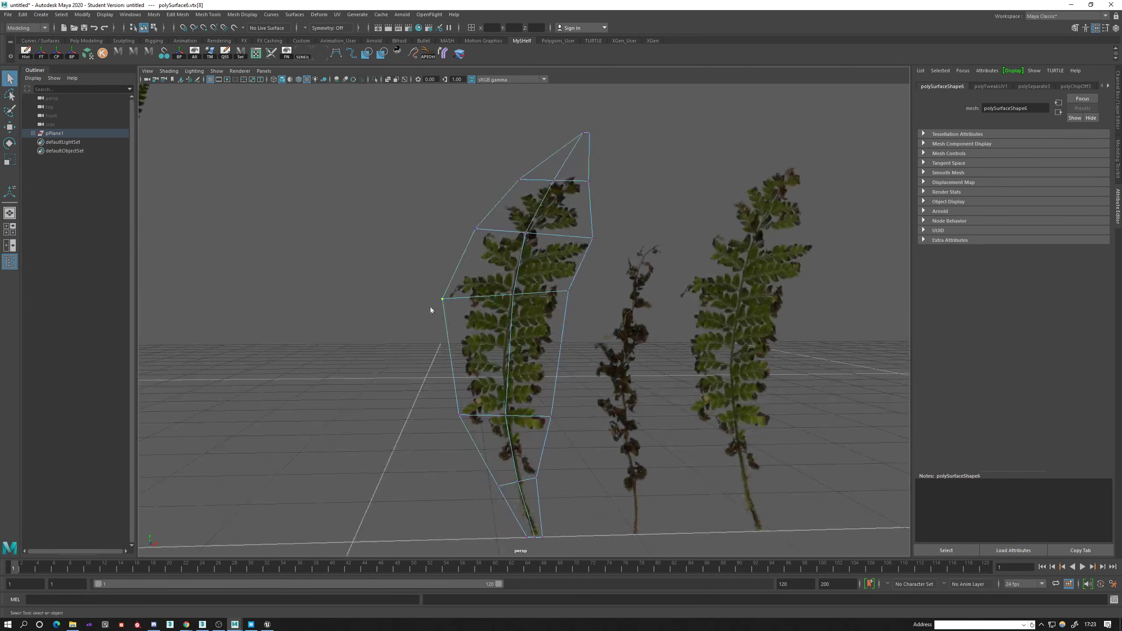
{"action": "left_click_drag", "start_coordinate": [522, 338], "coordinate": [443, 246], "text": "alt"}
{"action": "key", "text": "q"}
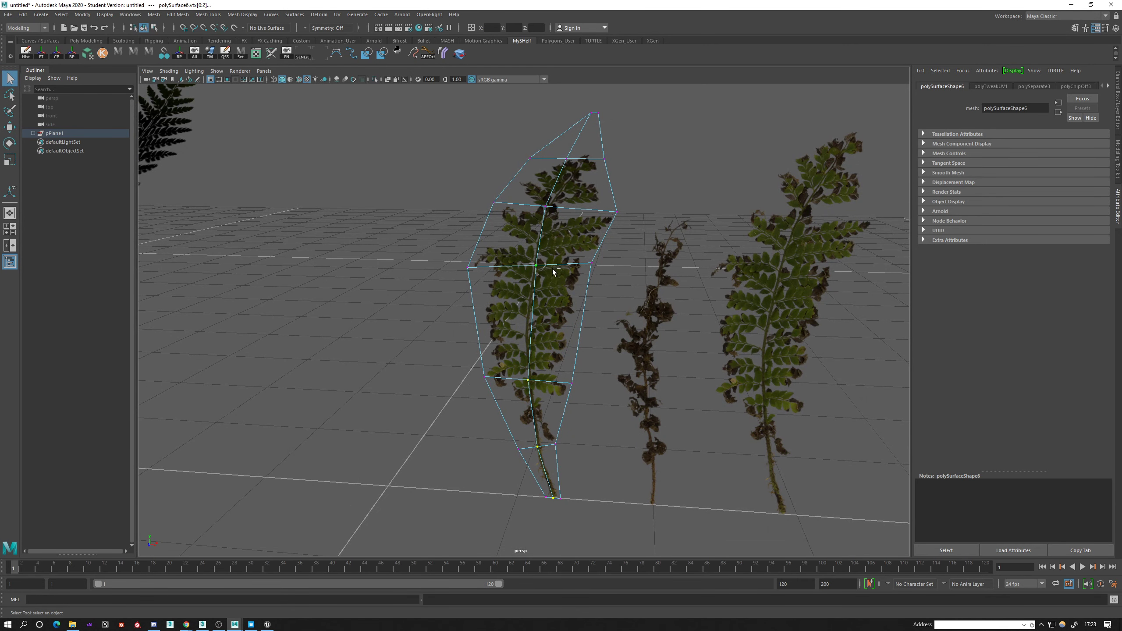
Adjust the vertices along the frond's centre line so the blade folds lengthwise.
{"action": "left_click_drag", "start_coordinate": [603, 171], "coordinate": [518, 253], "text": "alt"}
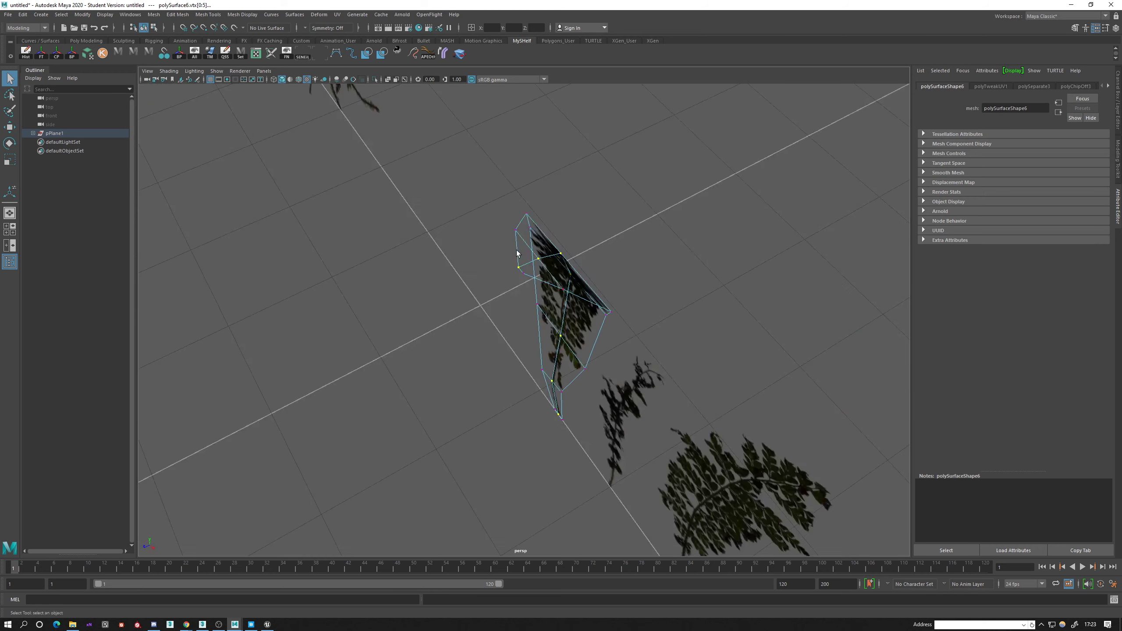
{"action": "left_click_drag", "start_coordinate": [538, 356], "coordinate": [315, 330]}
{"action": "middle_click_drag", "start_coordinate": [315, 330], "coordinate": [568, 346], "text": "alt"}
{"action": "left_click_drag", "start_coordinate": [568, 346], "coordinate": [446, 302], "text": "alt"}
Select the central edge loop of the tall curved frond, set the Move axis to Component, and offset the loop to fold the blade.
{"action": "left_click", "coordinate": [473, 285]}
{"action": "right_click_drag", "start_coordinate": [455, 260], "coordinate": [455, 237]}
{"action": "double_click", "coordinate": [454, 250]}
{"action": "left_click_drag", "start_coordinate": [476, 356], "coordinate": [482, 283], "text": "alt"}
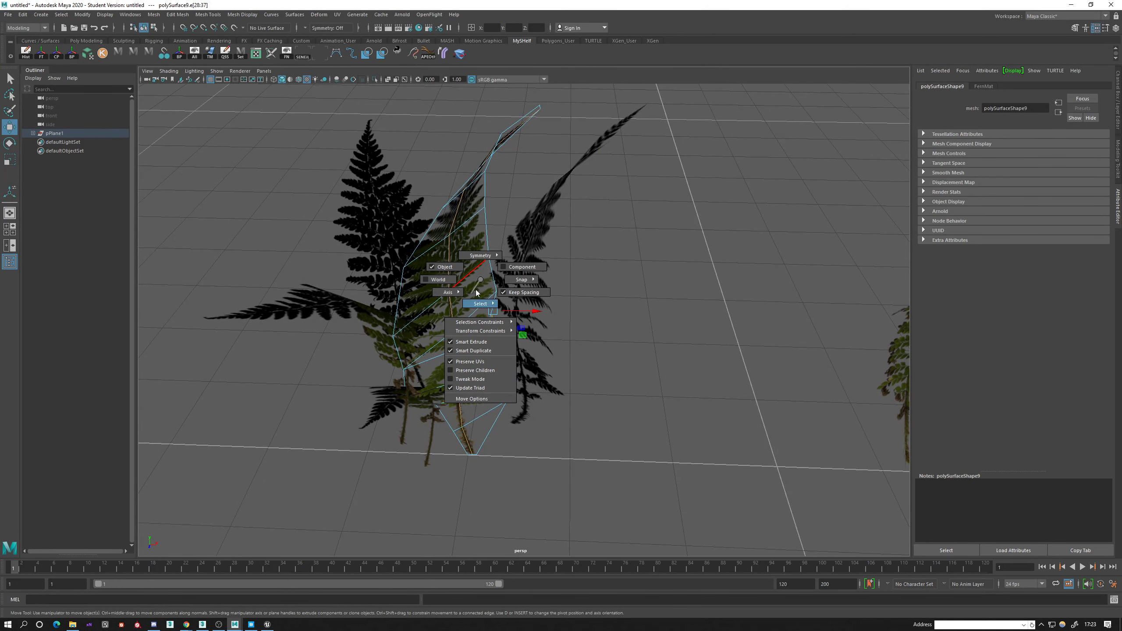
{"action": "left_click_drag", "start_coordinate": [481, 280], "coordinate": [520, 267]}
{"action": "left_click_drag", "start_coordinate": [488, 333], "coordinate": [536, 268], "text": "alt"}
Select the centre-line edges of the sideways-bending frond in the cluster and offset them to fold its blade.
{"action": "left_click", "coordinate": [371, 232]}
{"action": "left_click_drag", "start_coordinate": [373, 243], "coordinate": [471, 221], "text": "alt"}
{"action": "right_click_drag", "start_coordinate": [471, 218], "coordinate": [471, 198]}
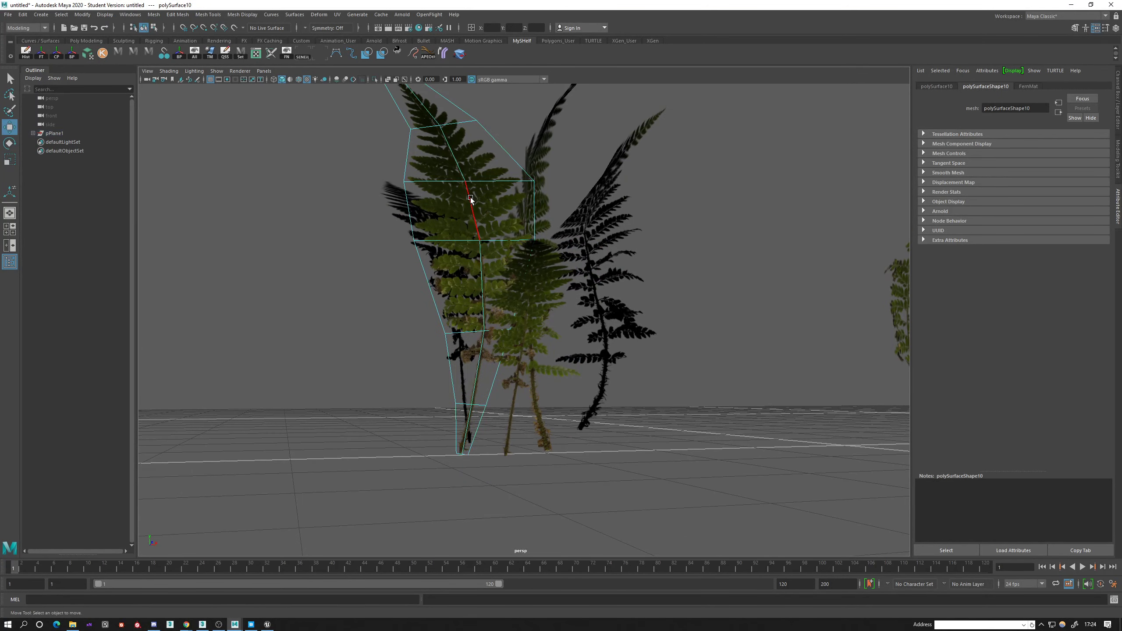
{"action": "double_click", "coordinate": [469, 197]}
{"action": "left_click_drag", "start_coordinate": [468, 276], "coordinate": [447, 344], "text": "alt"}
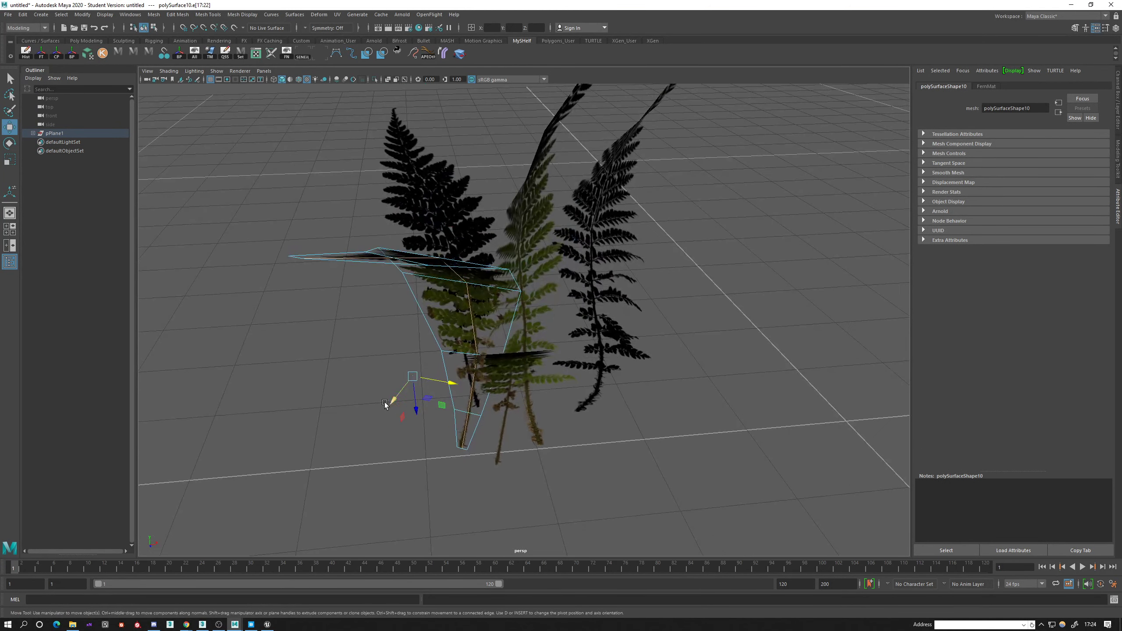
{"action": "left_click_drag", "start_coordinate": [392, 406], "coordinate": [577, 364]}
Select the bottom vertices of the sideways-bending frond and move them to correct the stretched stem base.
{"action": "middle_click_drag", "start_coordinate": [451, 451], "coordinate": [520, 398], "text": "alt"}
{"action": "right_click_drag", "start_coordinate": [468, 411], "coordinate": [493, 427], "text": "alt"}
{"action": "left_click_drag", "start_coordinate": [492, 427], "coordinate": [473, 376], "text": "alt"}
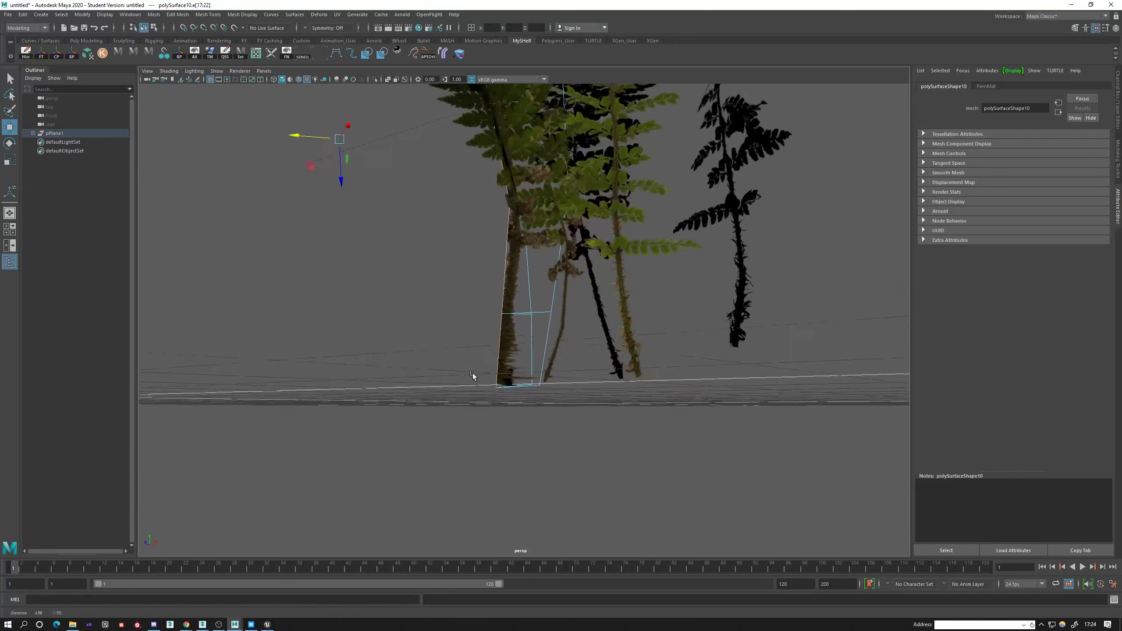
{"action": "right_click_drag", "start_coordinate": [473, 376], "coordinate": [519, 390], "text": "alt"}
{"action": "left_click_drag", "start_coordinate": [518, 390], "coordinate": [504, 394], "text": "alt"}
{"action": "right_click_drag", "start_coordinate": [504, 354], "coordinate": [468, 355]}
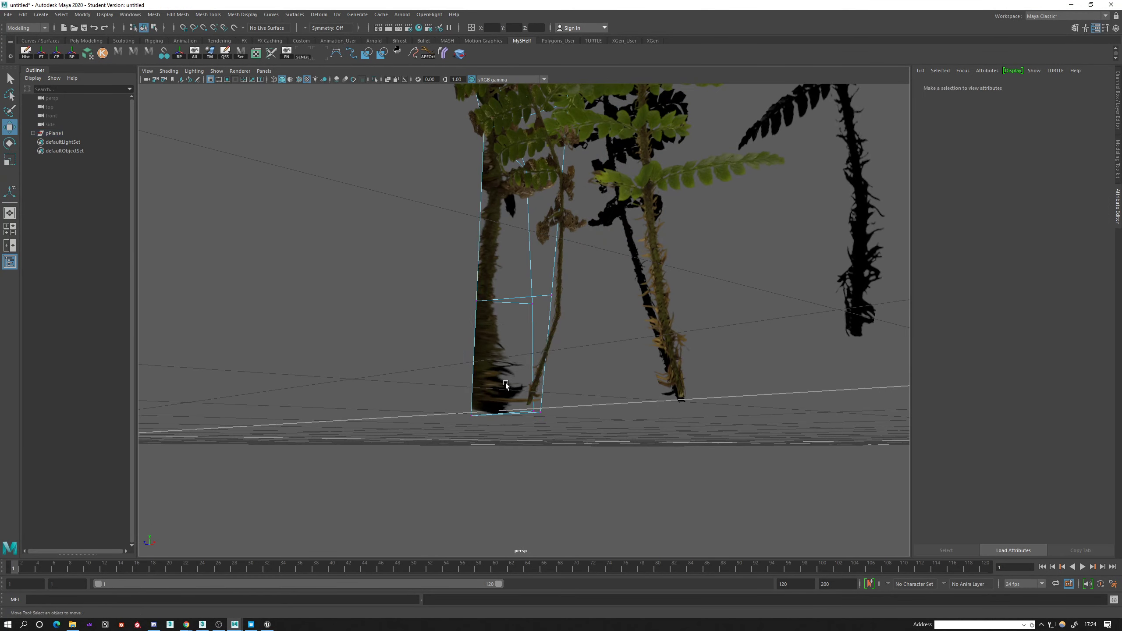
{"action": "left_click_drag", "start_coordinate": [505, 382], "coordinate": [679, 346], "text": "alt"}
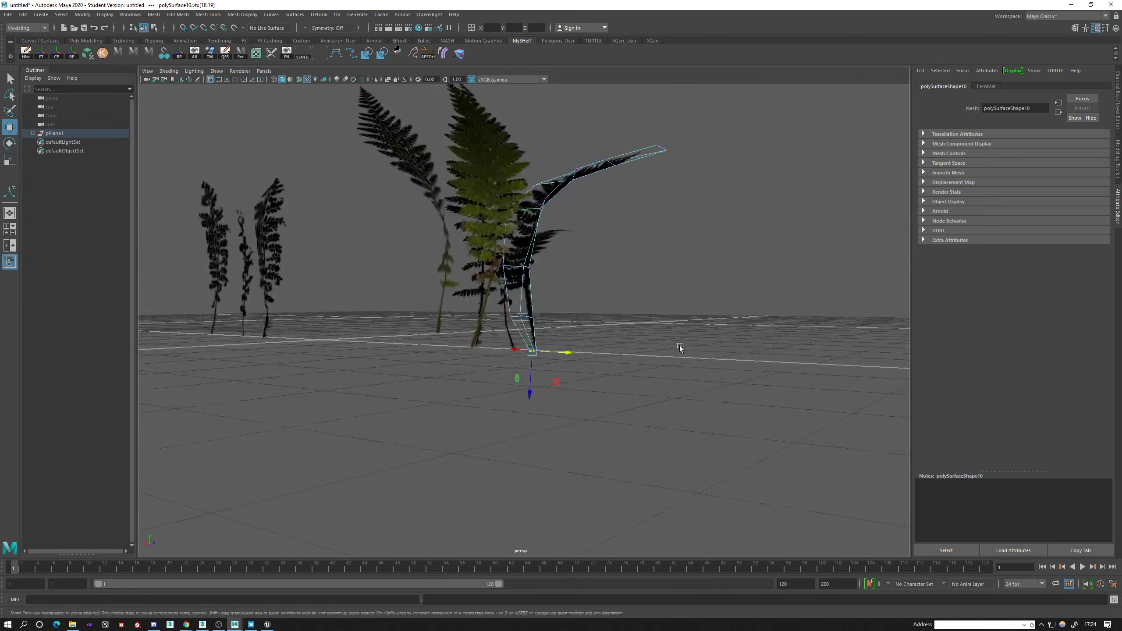
Fold the neighbouring upright frond by offsetting its centre-line edges, leaving the bottom edge out of the selection.
{"action": "left_click", "coordinate": [501, 195]}
{"action": "left_click_drag", "start_coordinate": [502, 195], "coordinate": [530, 212], "text": "alt"}
{"action": "right_click_drag", "start_coordinate": [526, 182], "coordinate": [525, 159]}
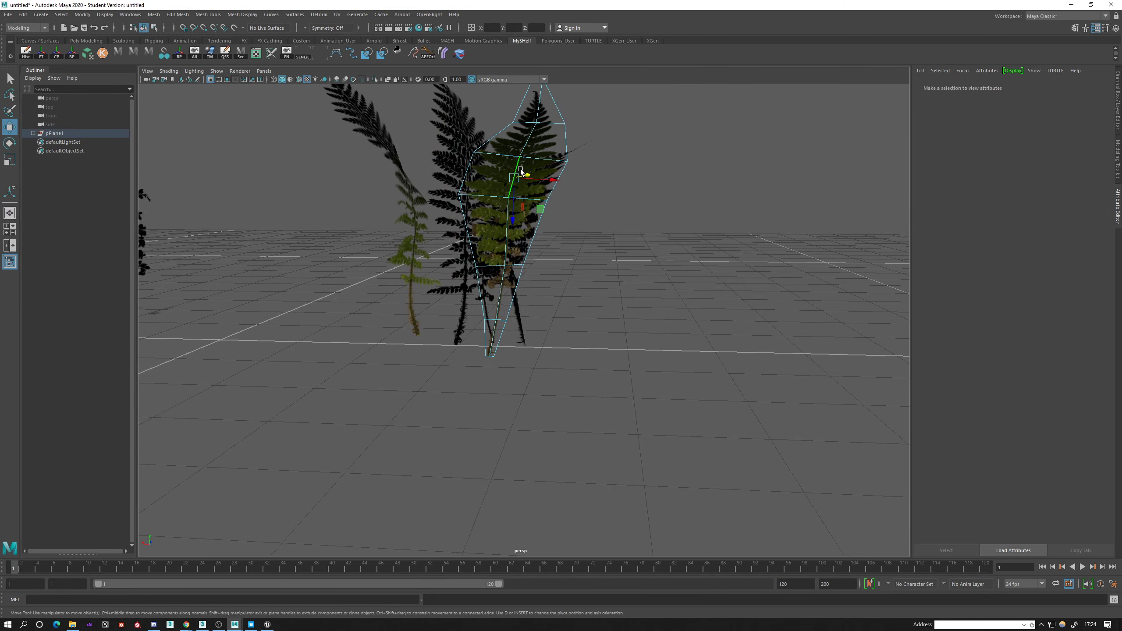
{"action": "double_click", "coordinate": [521, 172]}
{"action": "left_click_drag", "start_coordinate": [521, 172], "coordinate": [540, 353], "text": "alt"}
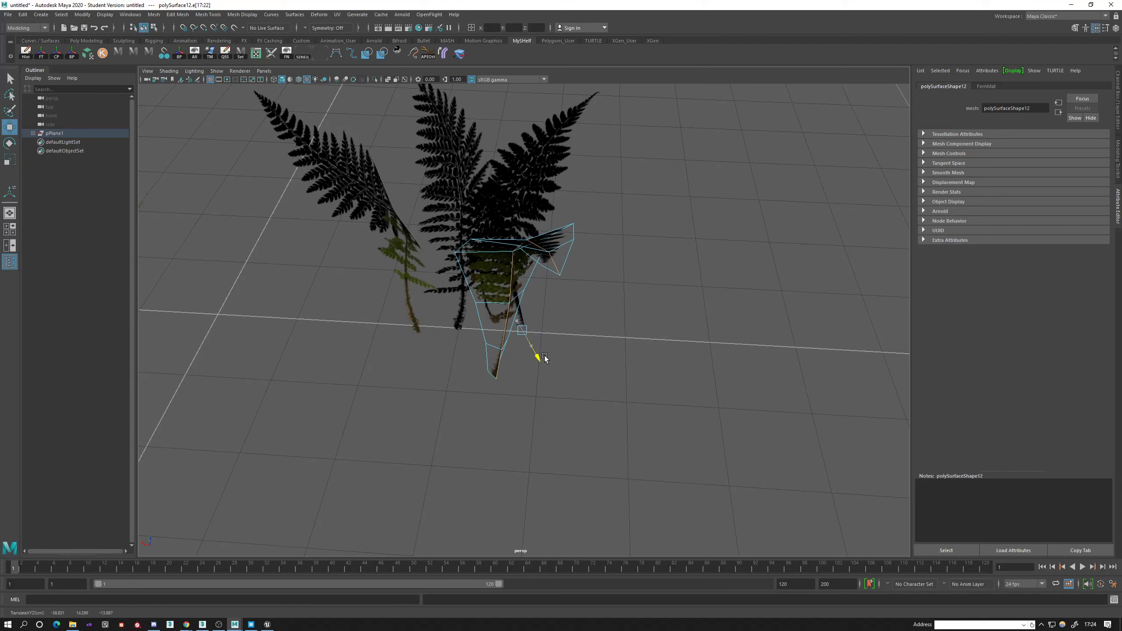
{"action": "key", "text": "ctrl+z"}
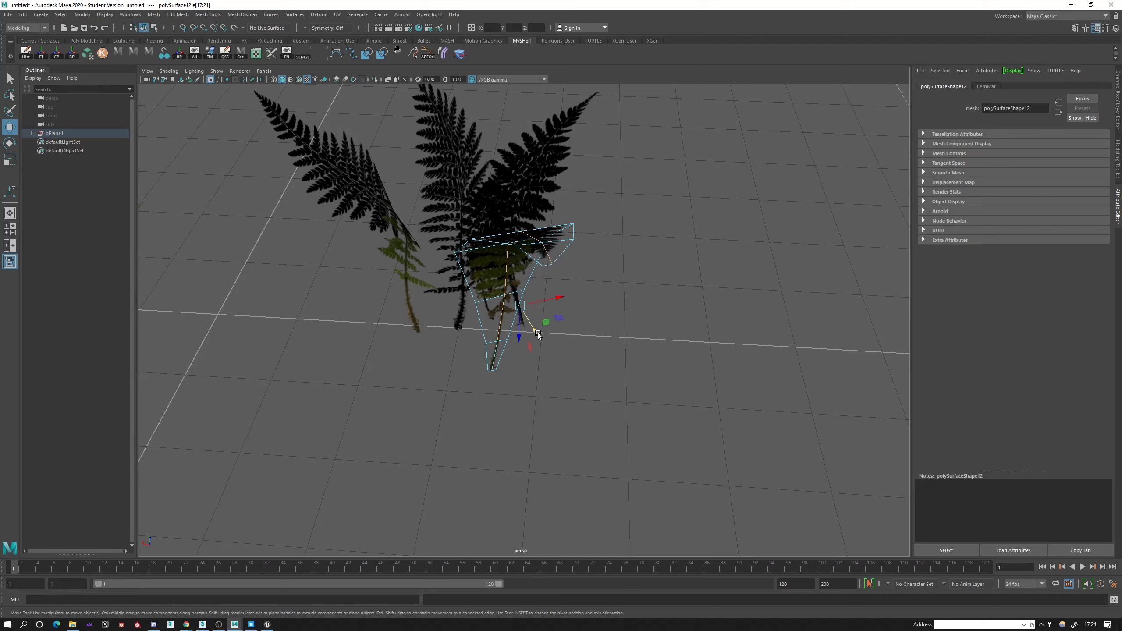
{"action": "left_click_drag", "start_coordinate": [538, 336], "coordinate": [449, 293]}
Move the folded green frond from the outside row to the cluster and rotate it about its base.
{"action": "left_click_drag", "start_coordinate": [415, 319], "coordinate": [536, 356], "text": "alt"}
{"action": "middle_click_drag", "start_coordinate": [536, 355], "coordinate": [481, 347], "text": "alt"}
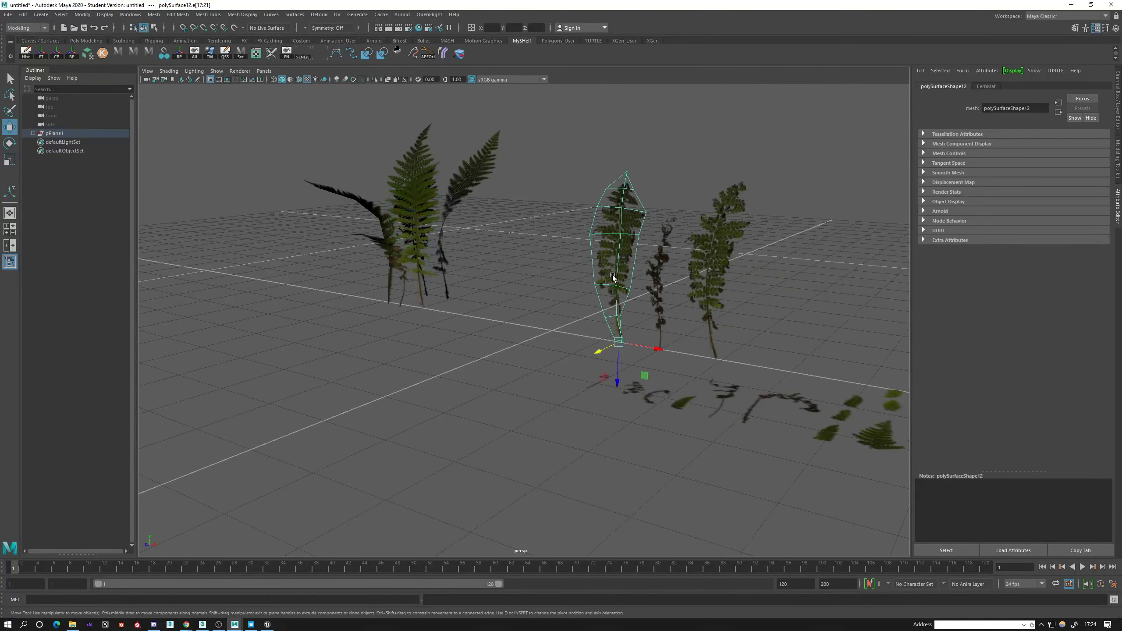
{"action": "left_click_drag", "start_coordinate": [613, 278], "coordinate": [684, 313], "text": "alt"}
{"action": "left_click_drag", "start_coordinate": [714, 354], "coordinate": [563, 407]}
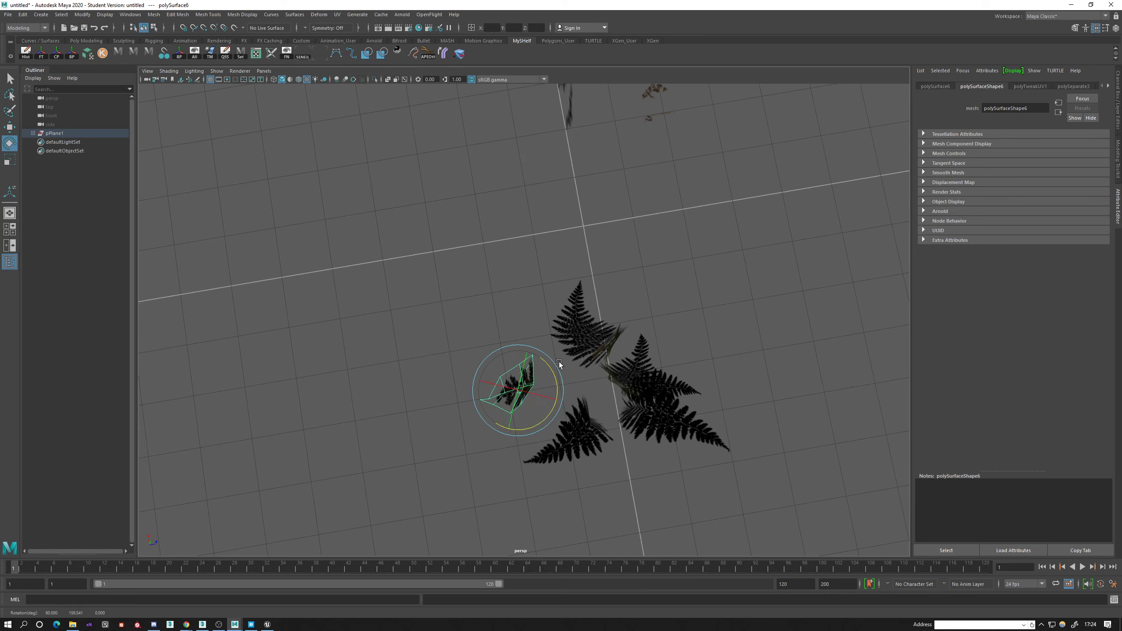
Place the added frond against the back of the cluster near the other stem bases.
{"action": "key", "text": "w"}
{"action": "left_click_drag", "start_coordinate": [483, 409], "coordinate": [407, 310]}
{"action": "key", "text": "ctrl+z"}
{"action": "left_click_drag", "start_coordinate": [478, 266], "coordinate": [434, 284], "text": "alt"}
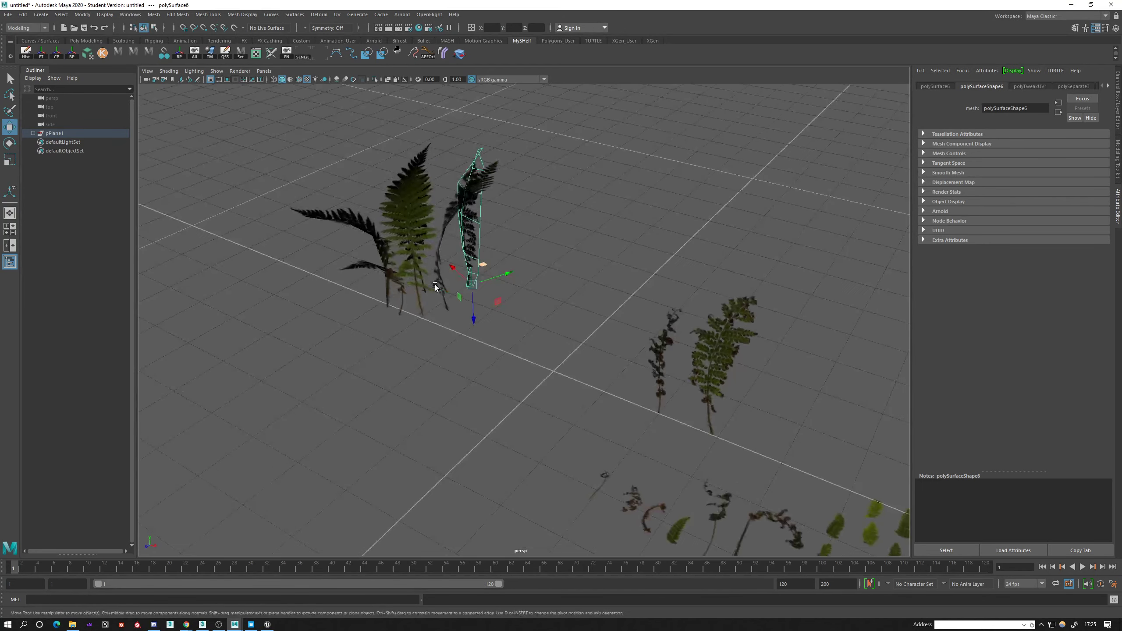
{"action": "right_click_drag", "start_coordinate": [435, 284], "coordinate": [528, 296], "text": "alt"}
{"action": "left_click_drag", "start_coordinate": [560, 271], "coordinate": [433, 299]}
{"action": "left_click_drag", "start_coordinate": [608, 375], "coordinate": [587, 278]}
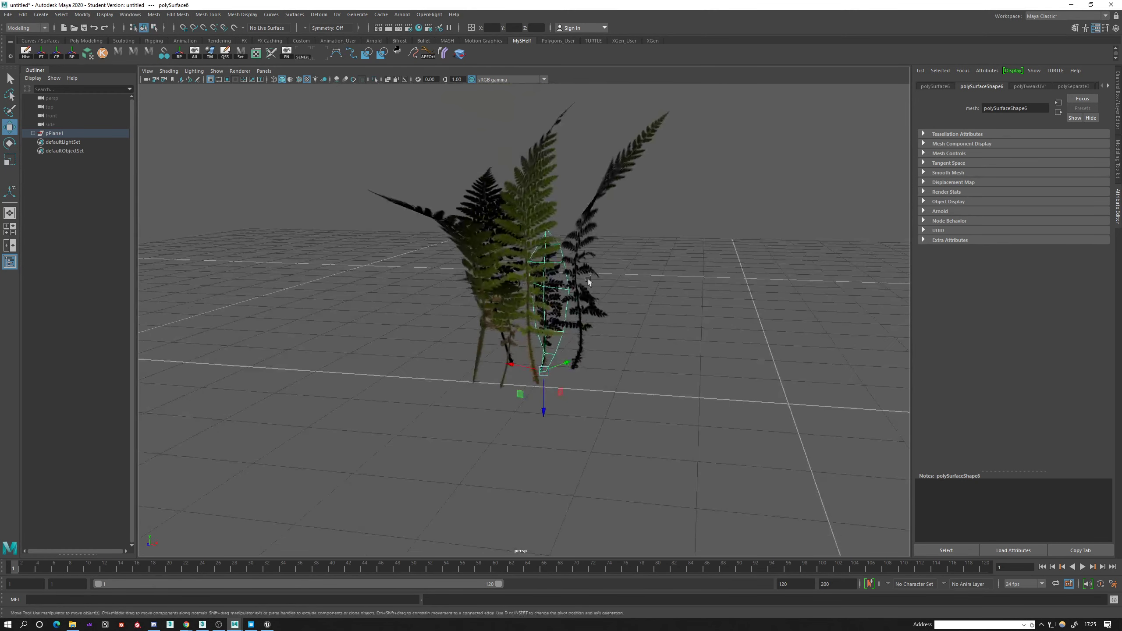
Rotate the tall curved frond and the sideways-bending frond about their bases to vary their directions.
{"action": "left_click", "coordinate": [580, 230]}
{"action": "left_click_drag", "start_coordinate": [580, 230], "coordinate": [527, 295], "text": "alt"}
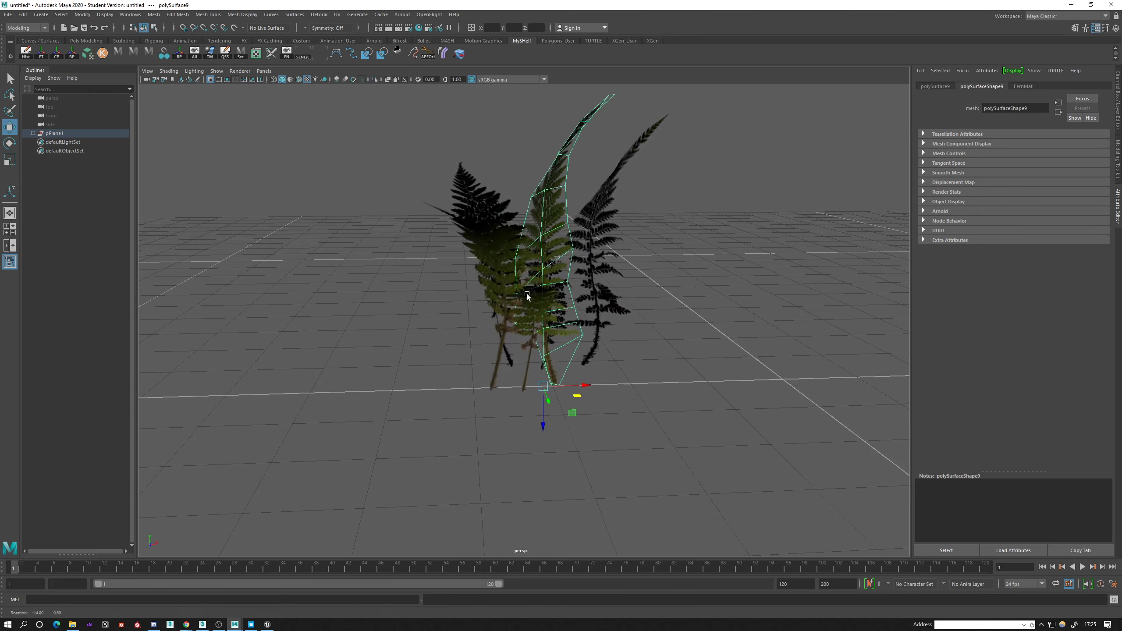
{"action": "left_click", "coordinate": [503, 317]}
{"action": "left_click", "coordinate": [494, 349]}
{"action": "key", "text": "e"}
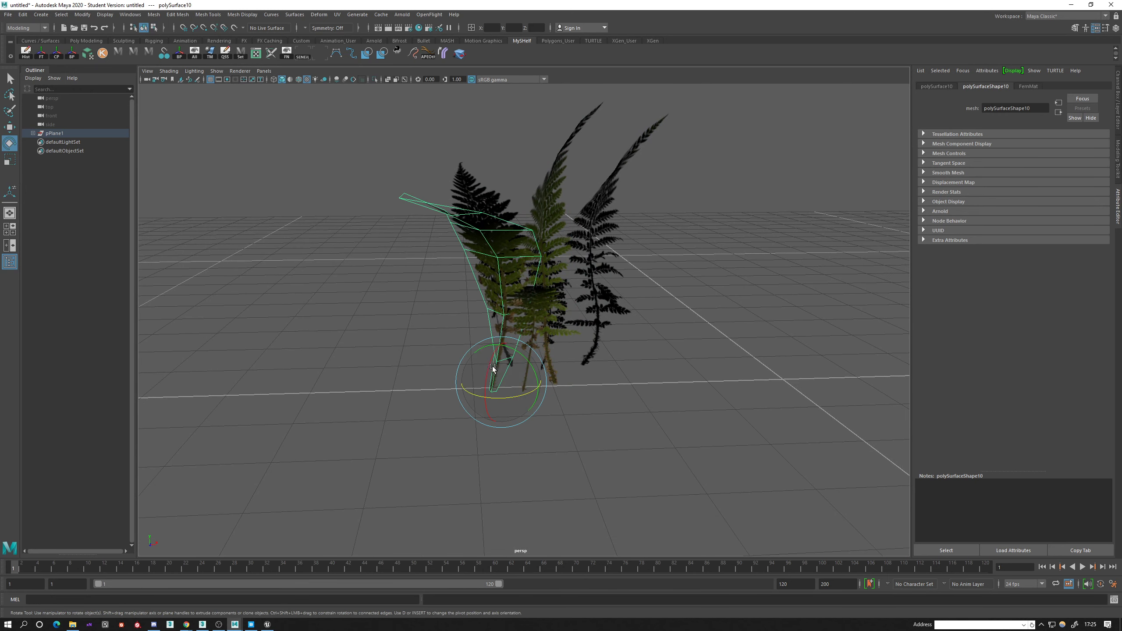
{"action": "left_click_drag", "start_coordinate": [493, 358], "coordinate": [470, 370]}
Move the upright frond behind the sideways-bending one closer to the shared base and adjust its rotation.
{"action": "left_click", "coordinate": [504, 344]}
{"action": "key", "text": "w"}
{"action": "left_click_drag", "start_coordinate": [482, 362], "coordinate": [530, 312], "text": "alt"}
{"action": "key", "text": "e"}
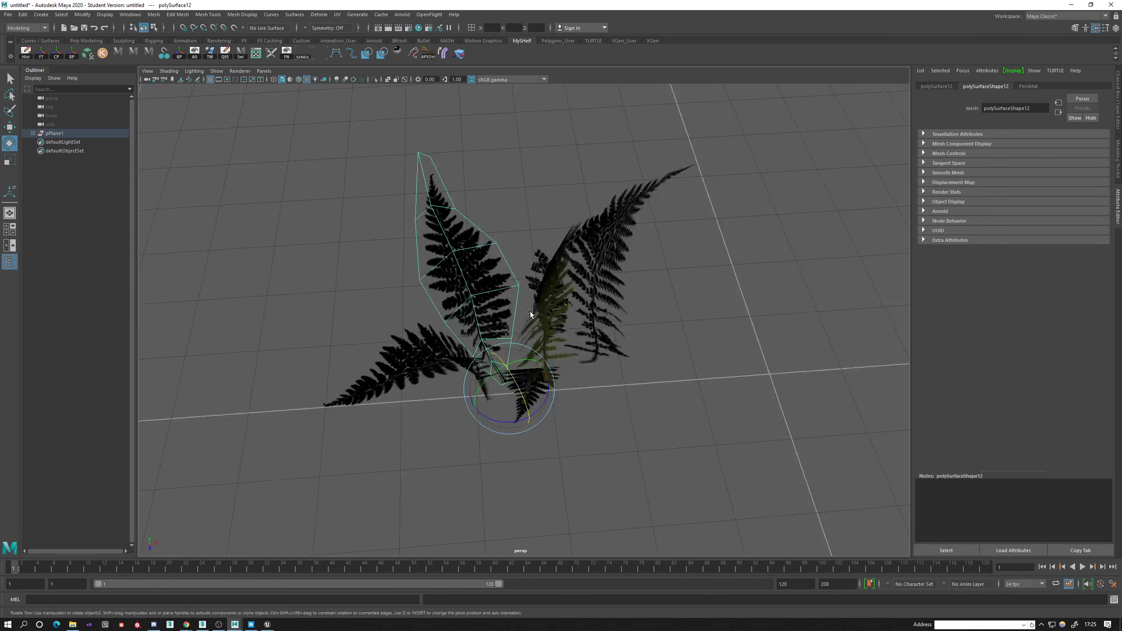
Rotate the outlying curved frond about its base and bring its stem in toward the plant's centre.
{"action": "left_click", "coordinate": [548, 318]}
{"action": "left_click_drag", "start_coordinate": [548, 389], "coordinate": [437, 387]}
{"action": "key", "text": "w"}
{"action": "left_click", "coordinate": [544, 358]}
{"action": "left_click_drag", "start_coordinate": [493, 343], "coordinate": [636, 312]}
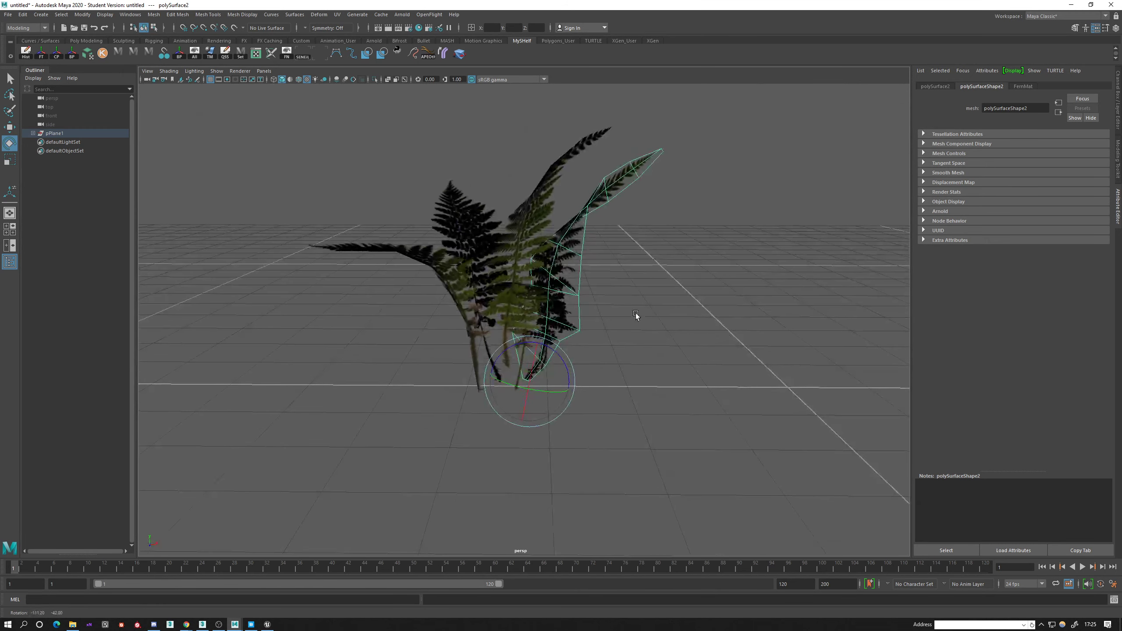
Refine the position and rotation of the clustered fronds so their stems meet at a common base.
{"action": "left_click", "coordinate": [477, 365]}
{"action": "left_click_drag", "start_coordinate": [476, 365], "coordinate": [718, 313]}
{"action": "key", "text": "w"}
{"action": "left_click", "coordinate": [542, 335]}
{"action": "key", "text": "e"}
{"action": "key", "text": "w"}
Select the central edge loop of the withered brown frond outside the cluster and offset it to fold the blade.
{"action": "middle_click_drag", "start_coordinate": [768, 346], "coordinate": [594, 338], "text": "alt"}
{"action": "right_click_drag", "start_coordinate": [593, 339], "coordinate": [616, 312], "text": "alt"}
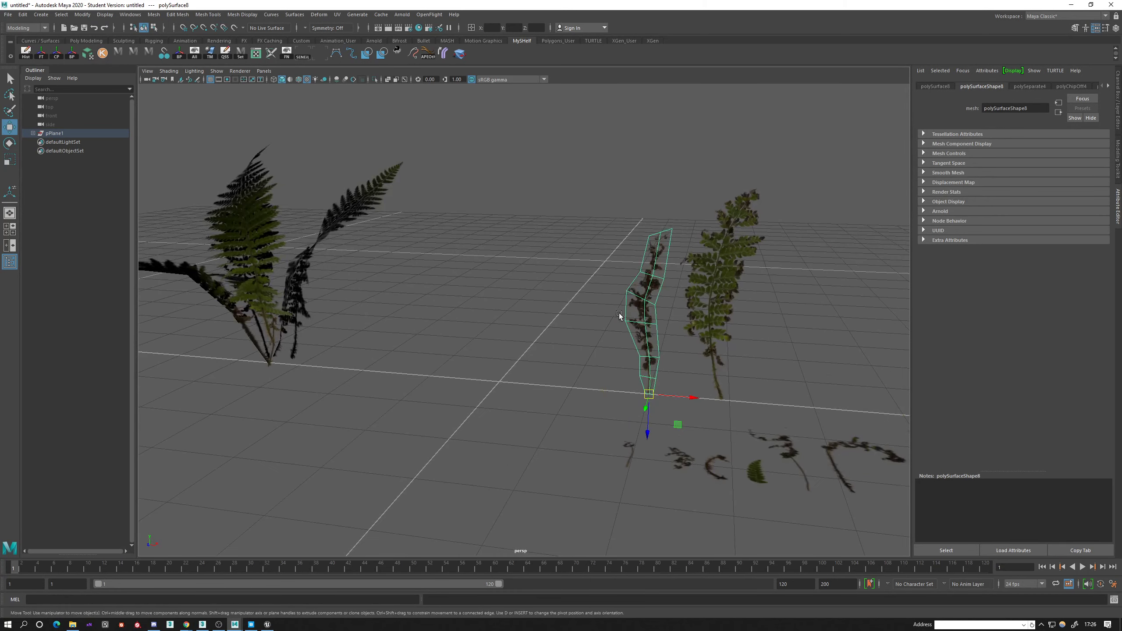
{"action": "middle_click_drag", "start_coordinate": [671, 317], "coordinate": [610, 306], "text": "alt"}
{"action": "right_click_drag", "start_coordinate": [613, 288], "coordinate": [591, 235]}
{"action": "key", "text": "q"}
{"action": "left_click", "coordinate": [578, 357]}
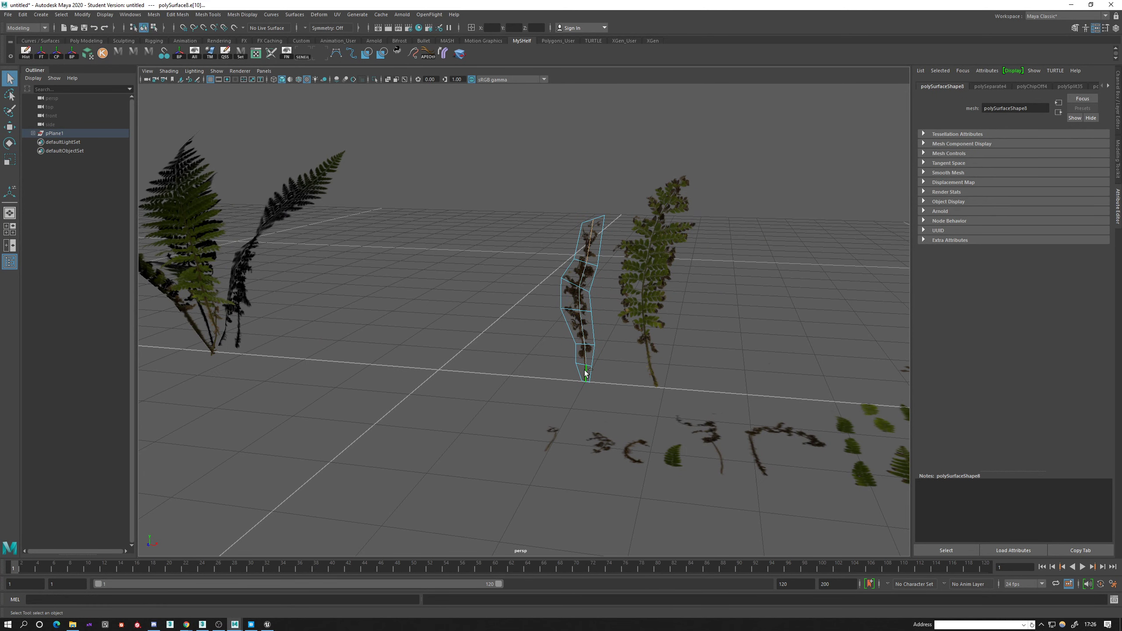
{"action": "double_click", "coordinate": [585, 370], "text": "shift"}
{"action": "left_click_drag", "start_coordinate": [577, 357], "coordinate": [494, 542], "text": "alt"}
{"action": "right_click_drag", "start_coordinate": [494, 543], "coordinate": [595, 433], "text": "alt"}
{"action": "middle_click_drag", "start_coordinate": [594, 433], "coordinate": [526, 353], "text": "alt"}
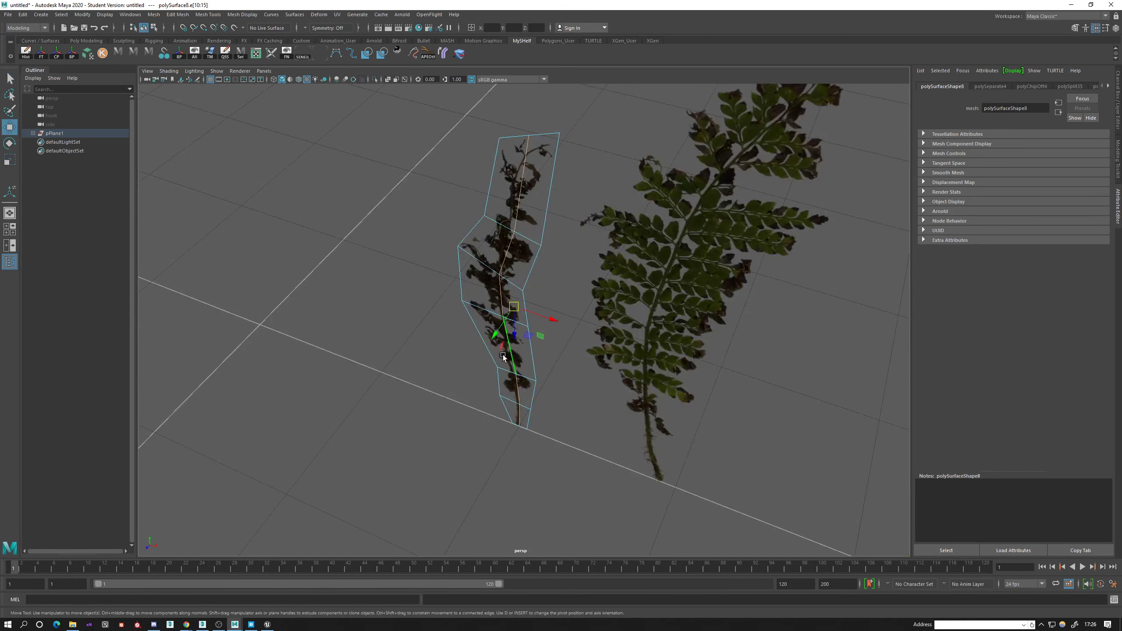
{"action": "mouse_move", "coordinate": [500, 335]}
{"action": "left_mouse_down"}
{"action": "mouse_move", "coordinate": [497, 351]}
{"action": "mouse_move", "coordinate": [513, 324]}
{"action": "left_mouse_up"}
{"action": "right_click_drag", "start_coordinate": [514, 323], "coordinate": [517, 282], "text": "alt"}
Select the centre-line edges of the remaining upright green frond and offset them to fold the blade.
{"action": "right_click_drag", "start_coordinate": [582, 296], "coordinate": [585, 273]}
{"action": "key", "text": "q"}
{"action": "key", "text": "w"}
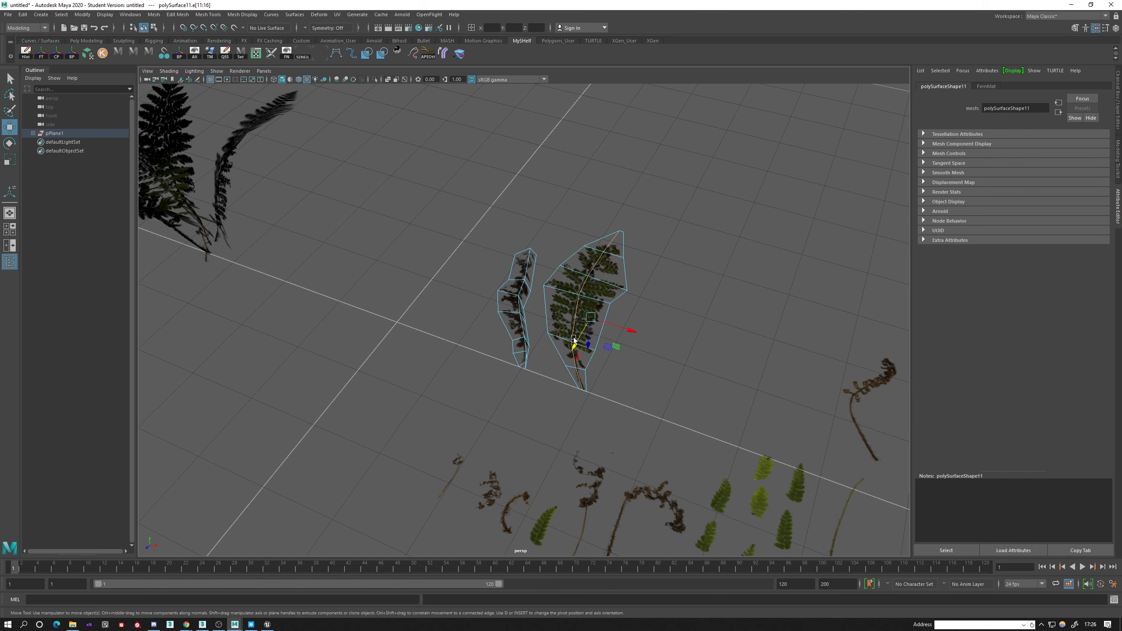
{"action": "left_click_drag", "start_coordinate": [575, 340], "coordinate": [584, 331]}
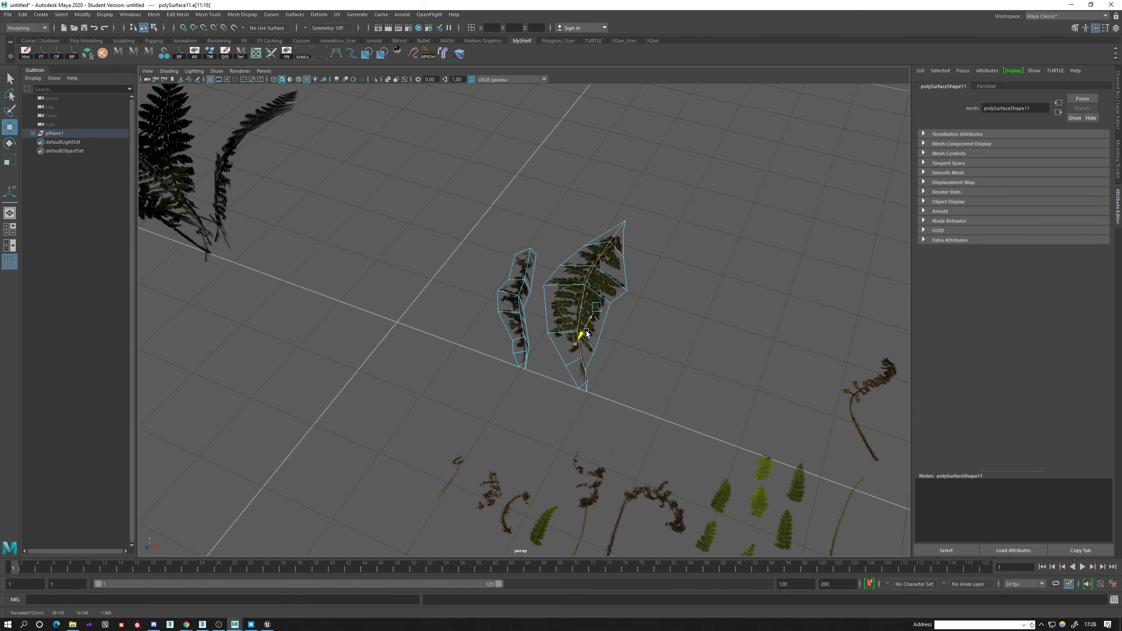
{"action": "left_click_drag", "start_coordinate": [570, 372], "coordinate": [546, 329], "text": "alt"}
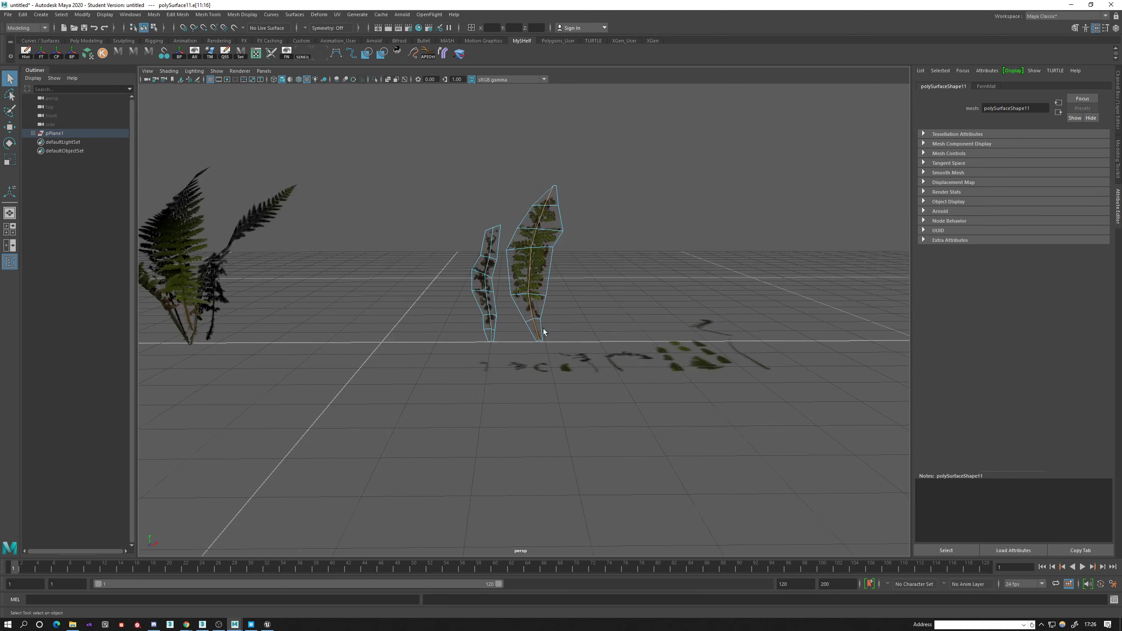
Select the withered frond and the remaining green frond as objects and move both next to the fern cluster.
{"action": "right_click_drag", "start_coordinate": [550, 252], "coordinate": [570, 241]}
{"action": "left_click", "coordinate": [534, 259]}
{"action": "left_click_drag", "start_coordinate": [534, 259], "coordinate": [305, 416], "text": "alt"}
{"action": "key", "text": "w"}
{"action": "left_click", "coordinate": [665, 357], "text": "ctrl"}
{"action": "middle_click_drag", "start_coordinate": [305, 416], "coordinate": [483, 380], "text": "alt"}
{"action": "scroll", "coordinate": [482, 380], "scroll_direction": "up", "scroll_amount": 5}
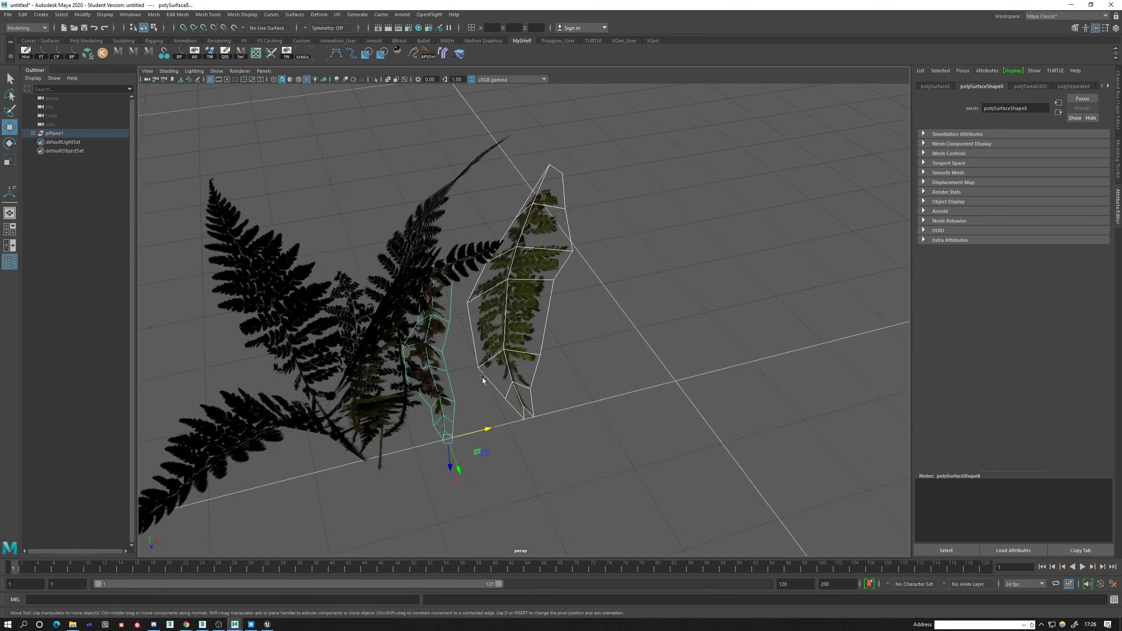
Rotate the withered frond to lean outward and move it in among the cluster's stems.
{"action": "left_click_drag", "start_coordinate": [483, 380], "coordinate": [468, 352], "text": "alt"}
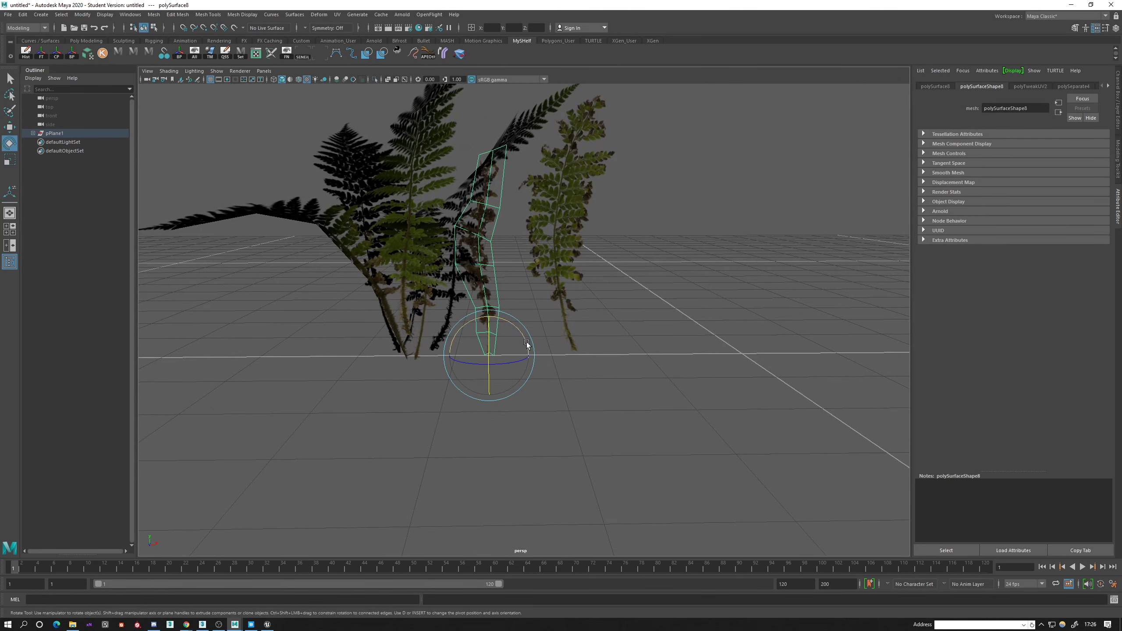
{"action": "left_click_drag", "start_coordinate": [516, 323], "coordinate": [465, 367]}
{"action": "key", "text": "w"}
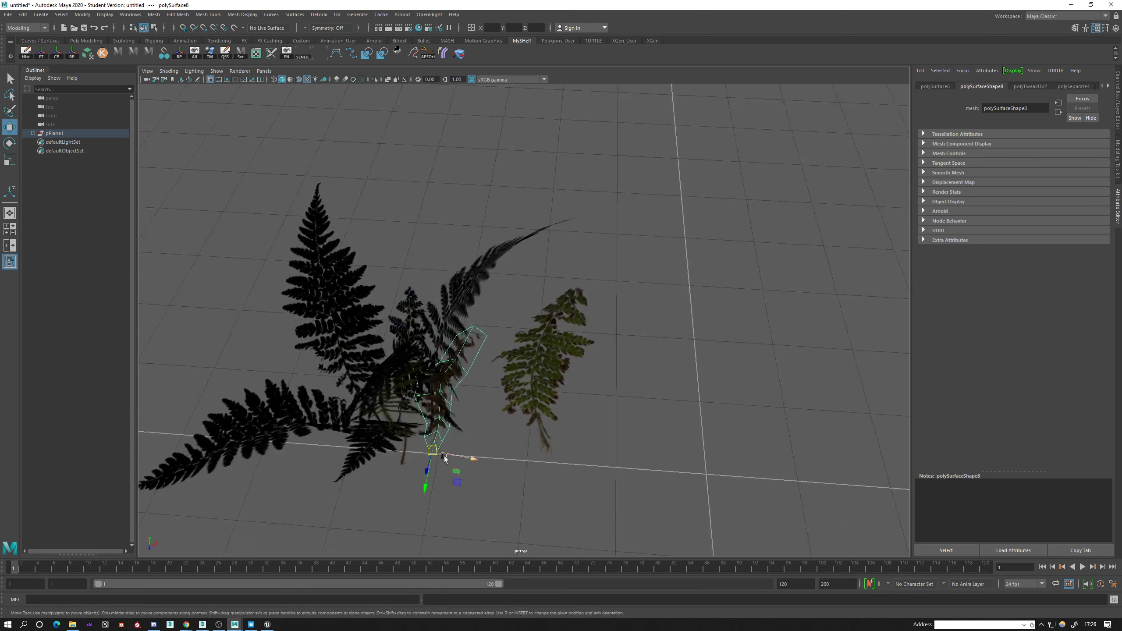
{"action": "left_click_drag", "start_coordinate": [450, 475], "coordinate": [498, 353]}
{"action": "key", "text": "ctrl+z"}
{"action": "left_click_drag", "start_coordinate": [520, 304], "coordinate": [482, 301]}
{"action": "left_click_drag", "start_coordinate": [429, 355], "coordinate": [431, 348]}
{"action": "left_click_drag", "start_coordinate": [471, 291], "coordinate": [463, 321], "text": "alt"}
Rotate the remaining green frond to lean outward and move its stem to the base of the fern plant.
{"action": "left_click", "coordinate": [463, 321]}
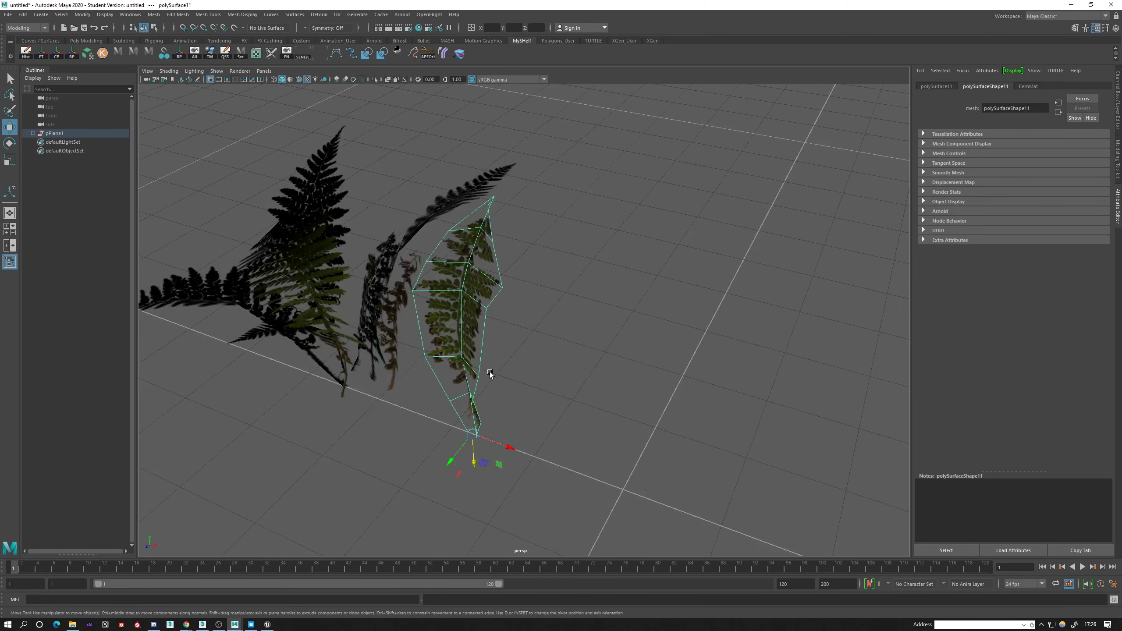
{"action": "left_click_drag", "start_coordinate": [489, 372], "coordinate": [440, 400], "text": "alt"}
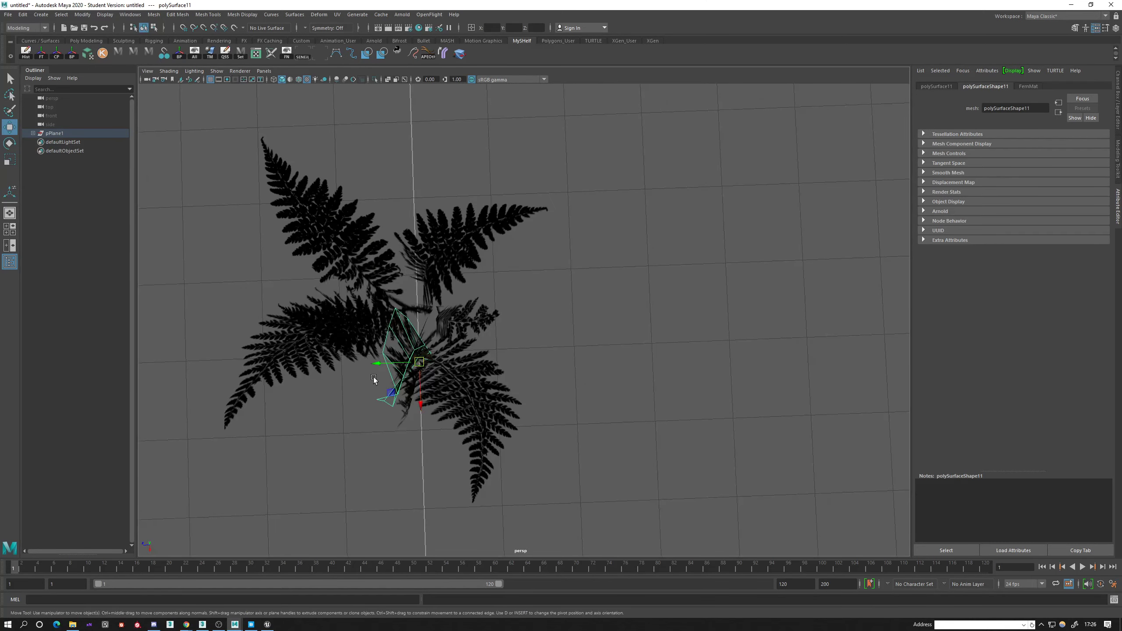
{"action": "left_click_drag", "start_coordinate": [373, 377], "coordinate": [438, 319]}
{"action": "key", "text": "w"}
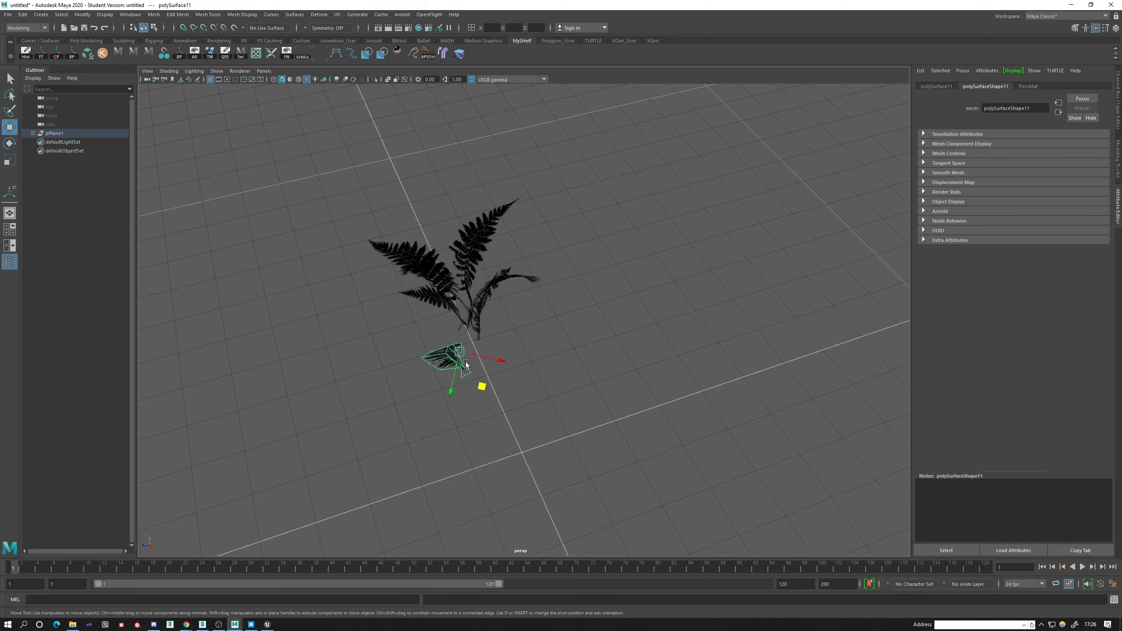
{"action": "left_click_drag", "start_coordinate": [482, 387], "coordinate": [601, 296]}
{"action": "left_click", "coordinate": [632, 300]}
{"action": "middle_click_drag", "start_coordinate": [602, 295], "coordinate": [515, 323], "text": "alt"}
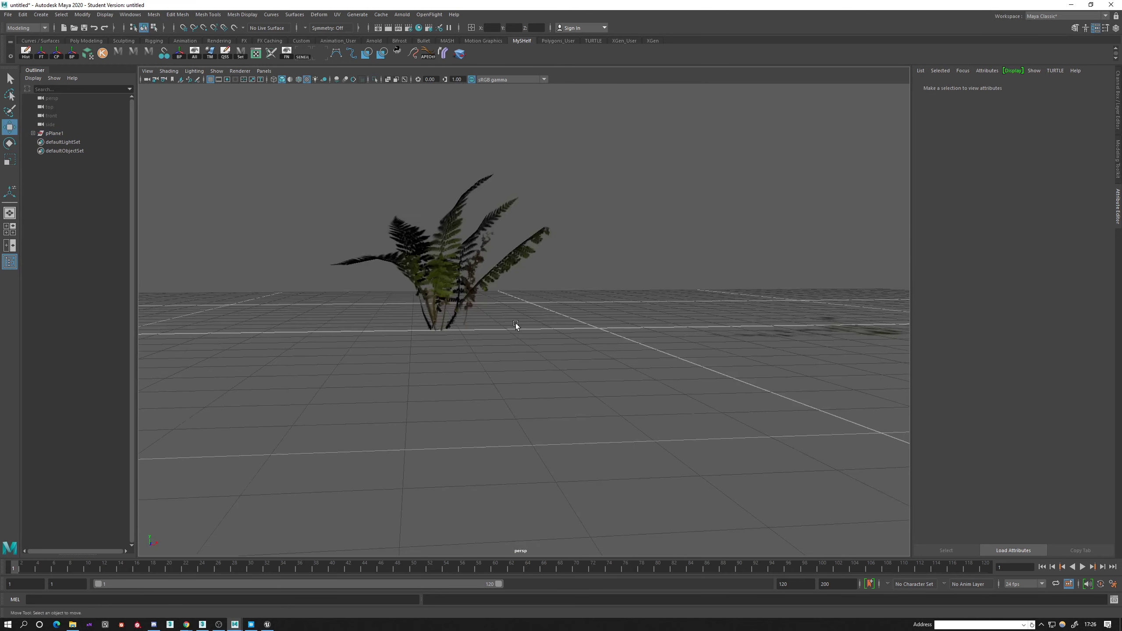
Select all fronds of the plant and duplicate them, try to move the copies sideways, and undo the move.
{"action": "left_click_drag", "start_coordinate": [549, 357], "coordinate": [389, 274]}
{"action": "middle_click_drag", "start_coordinate": [541, 347], "coordinate": [467, 345], "text": "alt"}
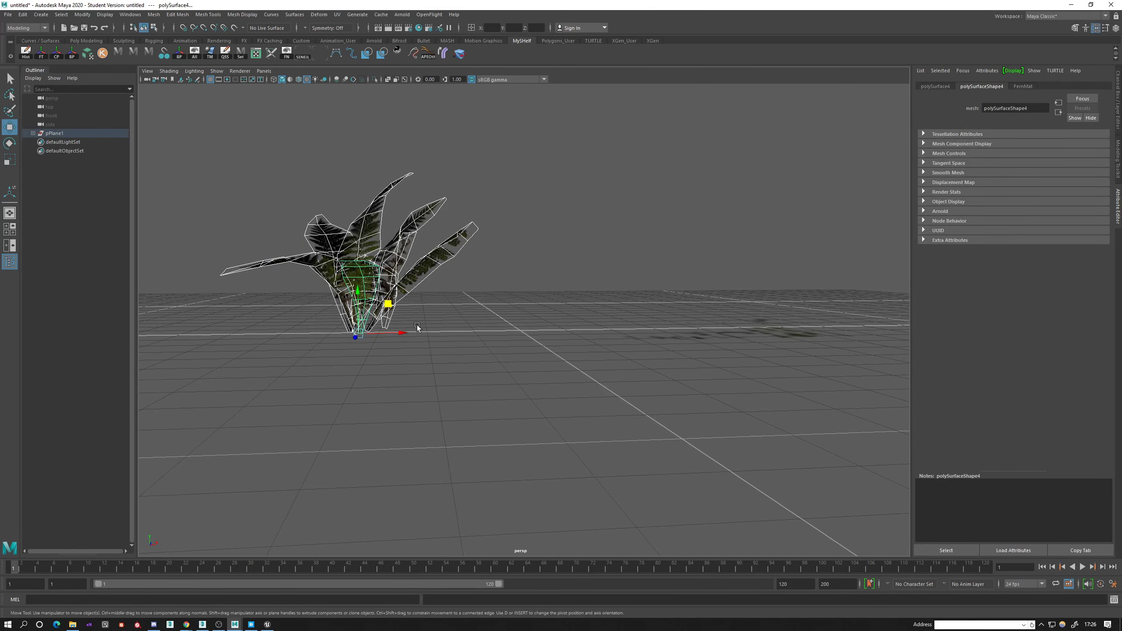
{"action": "key", "text": "ctrl+d"}
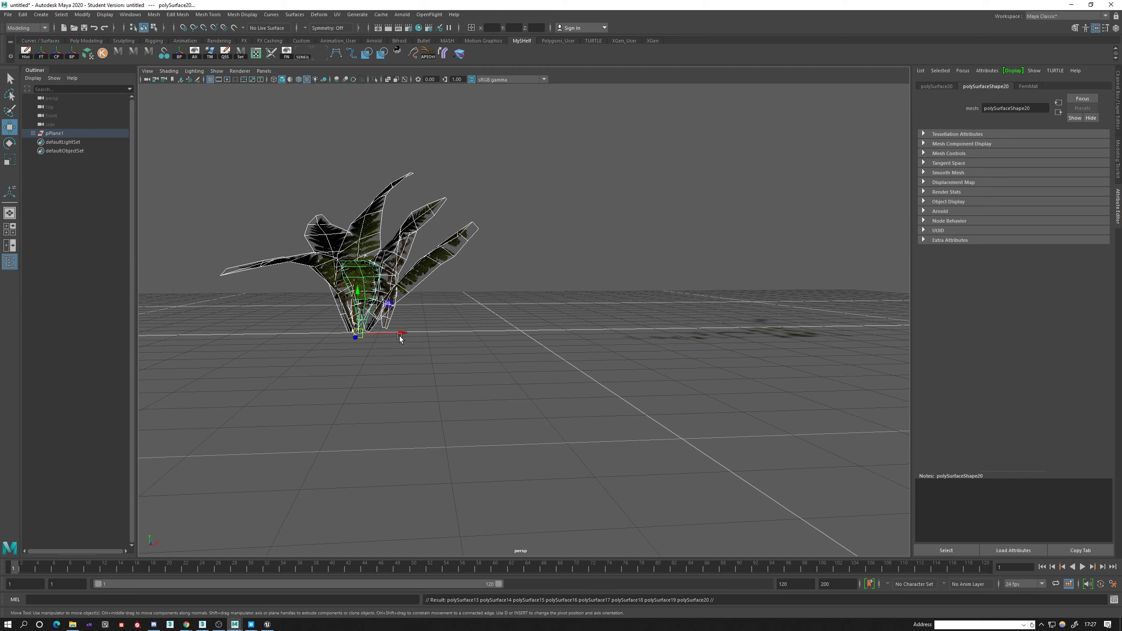
{"action": "left_click_drag", "start_coordinate": [399, 337], "coordinate": [564, 329]}
{"action": "key", "text": "ctrl+z"}
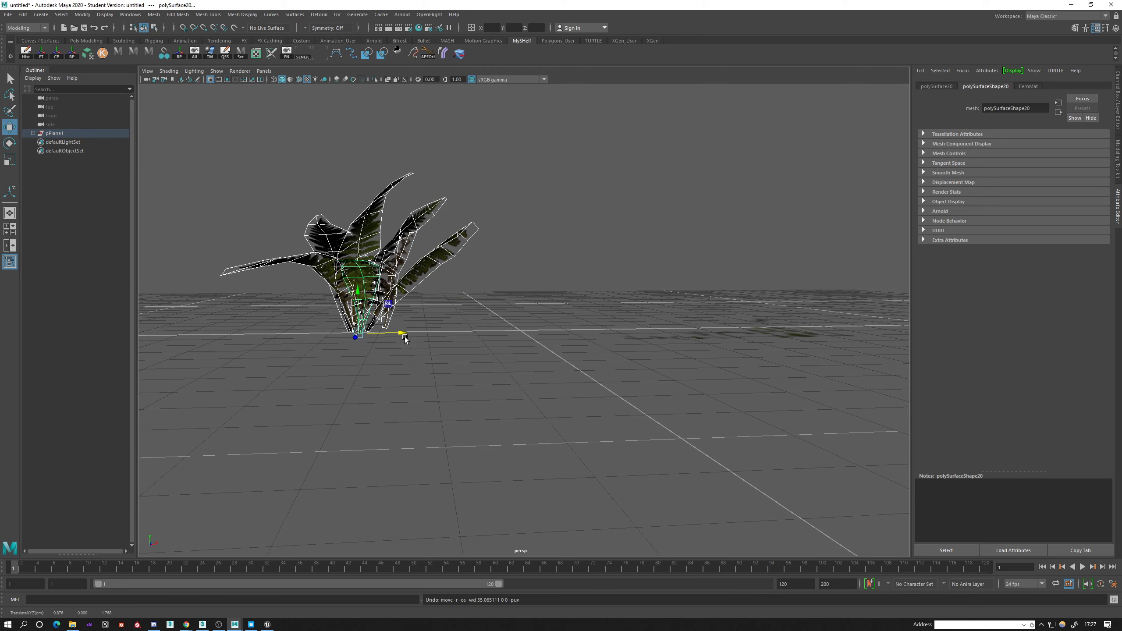
Undo the frond duplication, group the plant's original fronds, and take the group out of pPlane1 to the scene's top level.
{"action": "middle_click_drag", "start_coordinate": [405, 339], "coordinate": [432, 327], "text": "alt"}
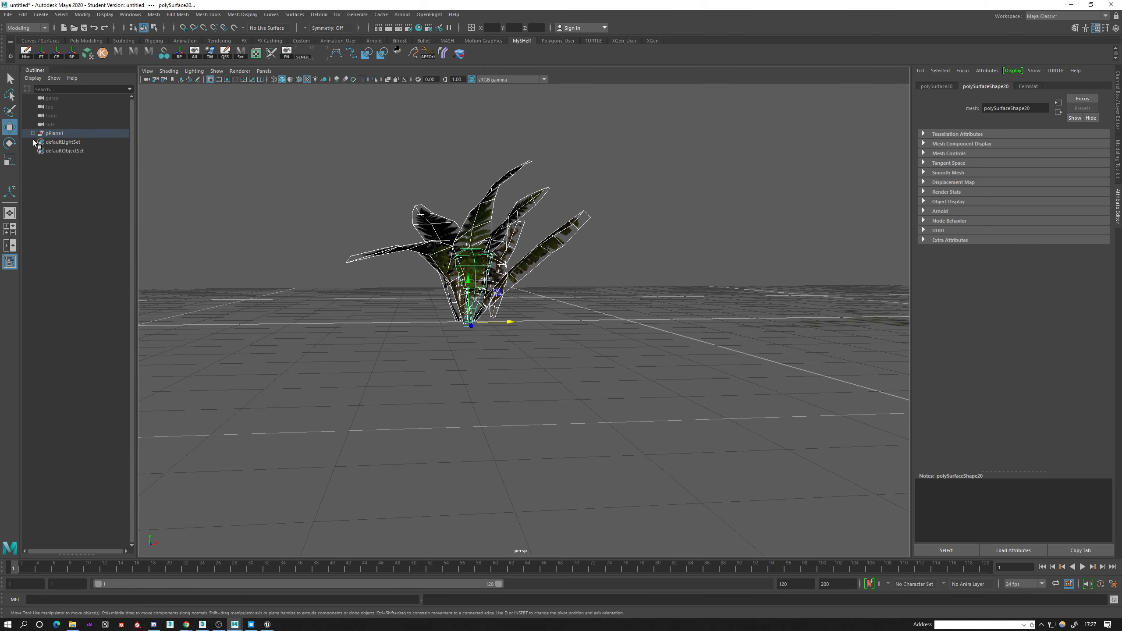
{"action": "left_click", "coordinate": [33, 134]}
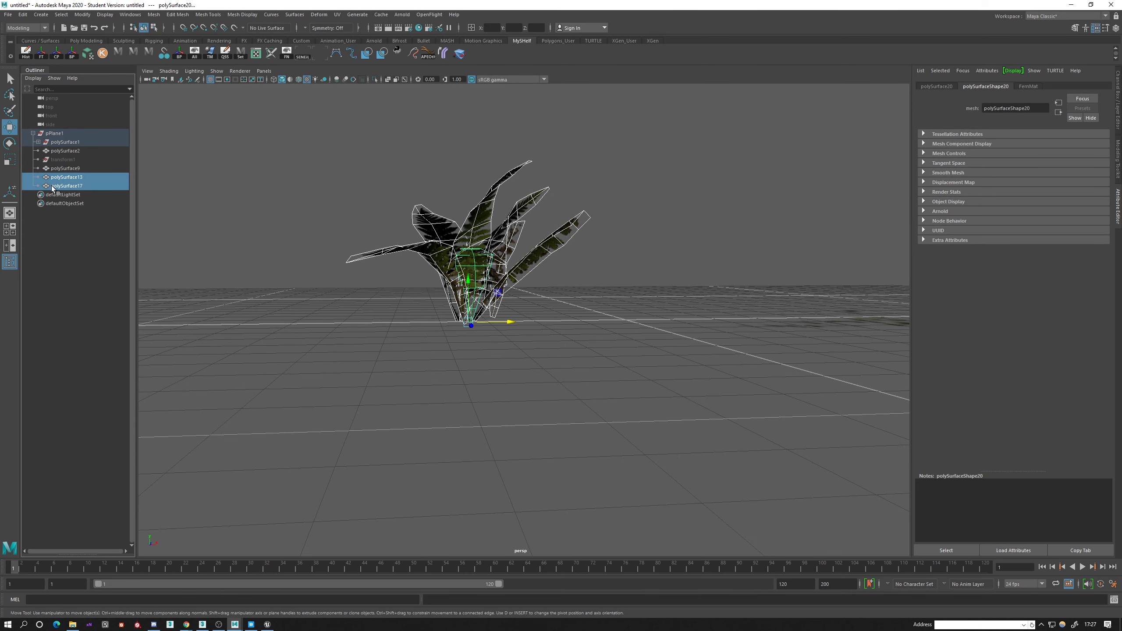
{"action": "key", "text": "ctrl+z"}
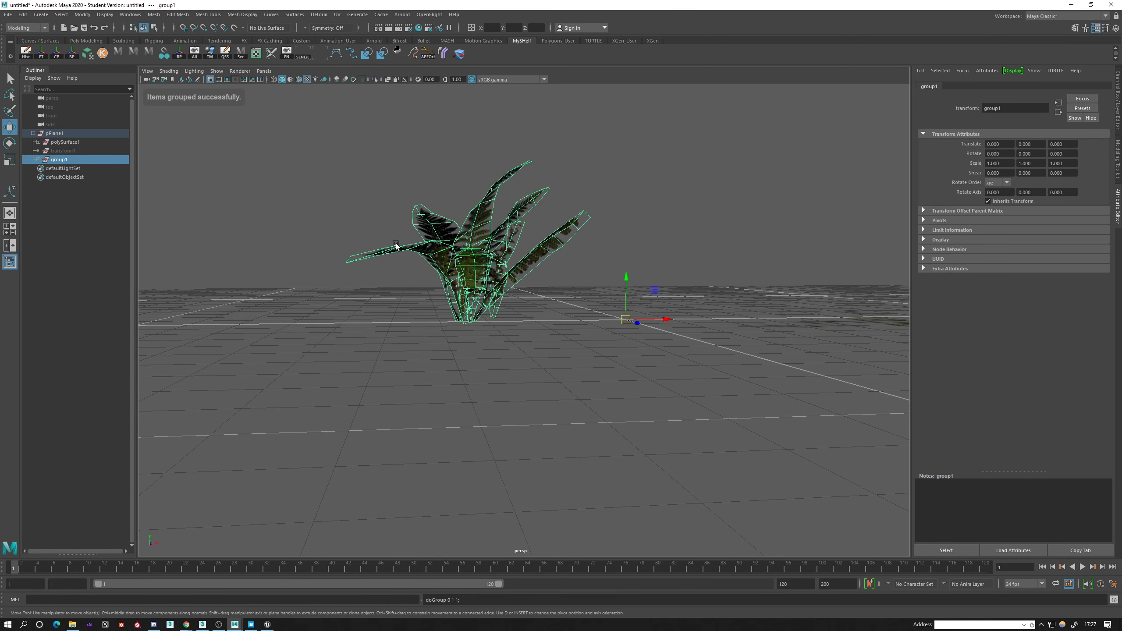
{"action": "left_click", "coordinate": [38, 159]}
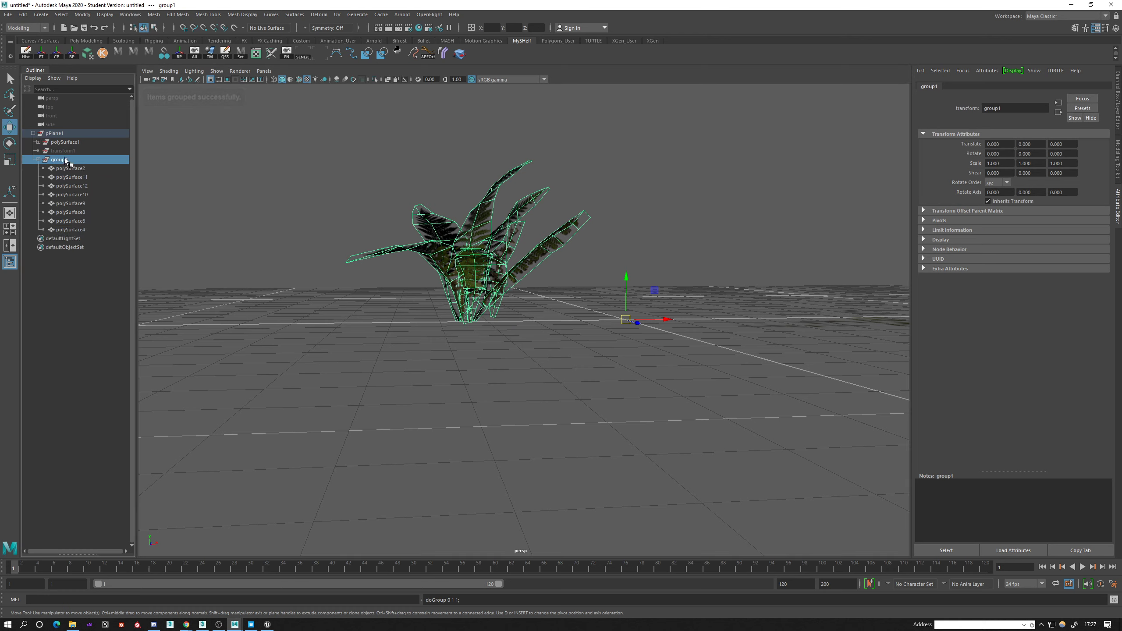
{"action": "left_click_drag", "start_coordinate": [49, 132], "coordinate": [48, 132]}
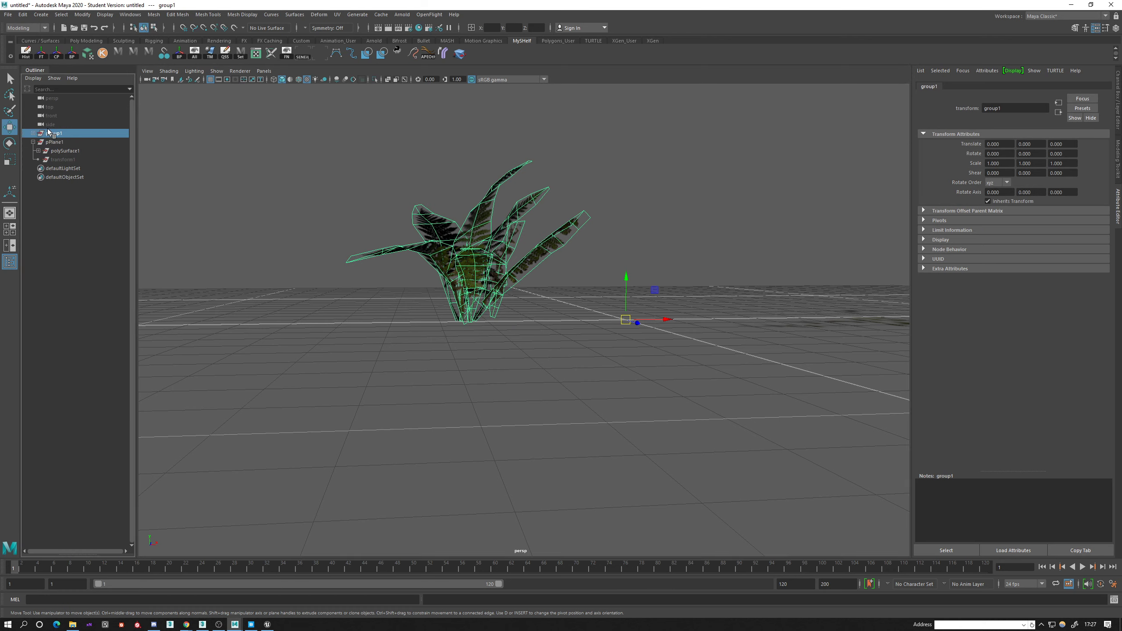
Delete the pPlane1 hierarchy with the unused atlas pieces and frame the remaining fern plant.
{"action": "left_click", "coordinate": [54, 142]}
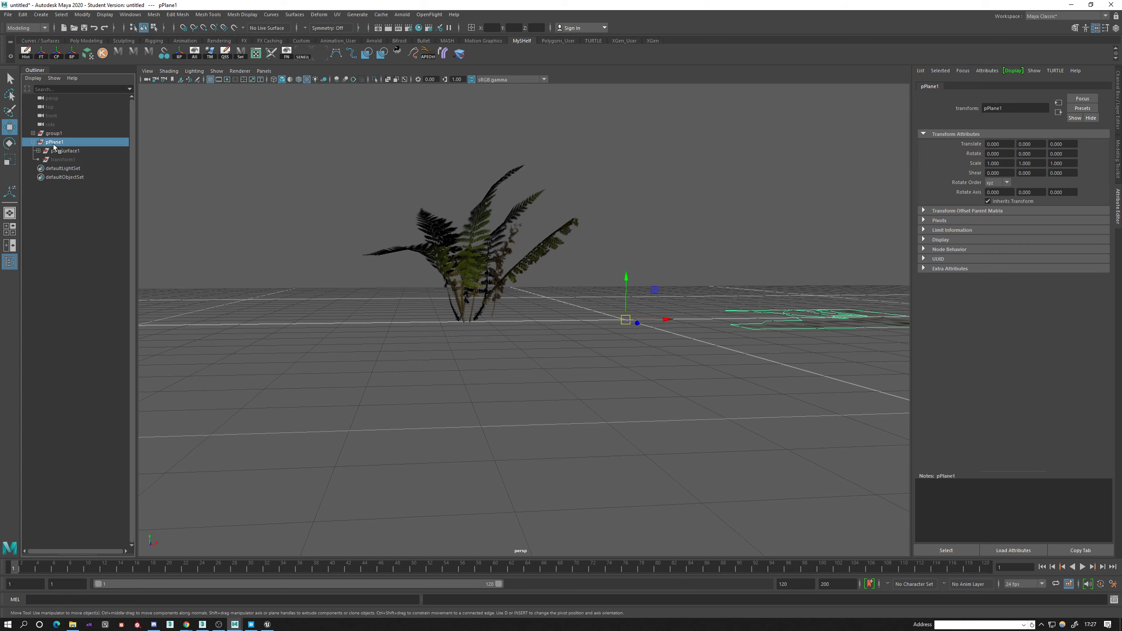
{"action": "left_click_drag", "start_coordinate": [738, 298], "coordinate": [529, 298], "text": "alt"}
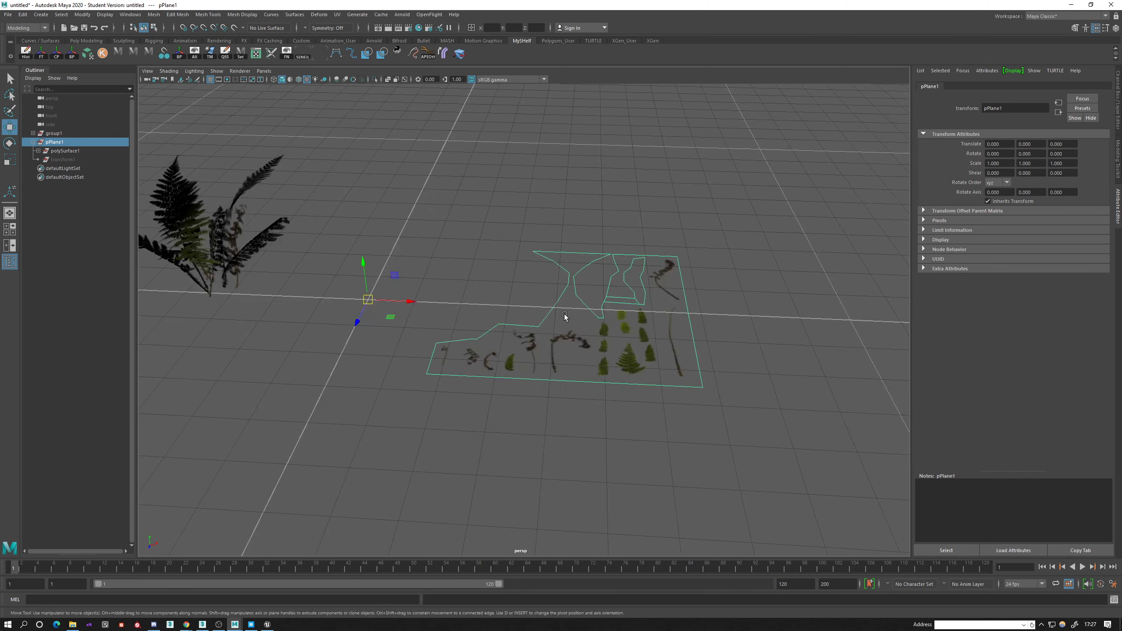
{"action": "key", "text": "Delete"}
{"action": "key", "text": "a"}
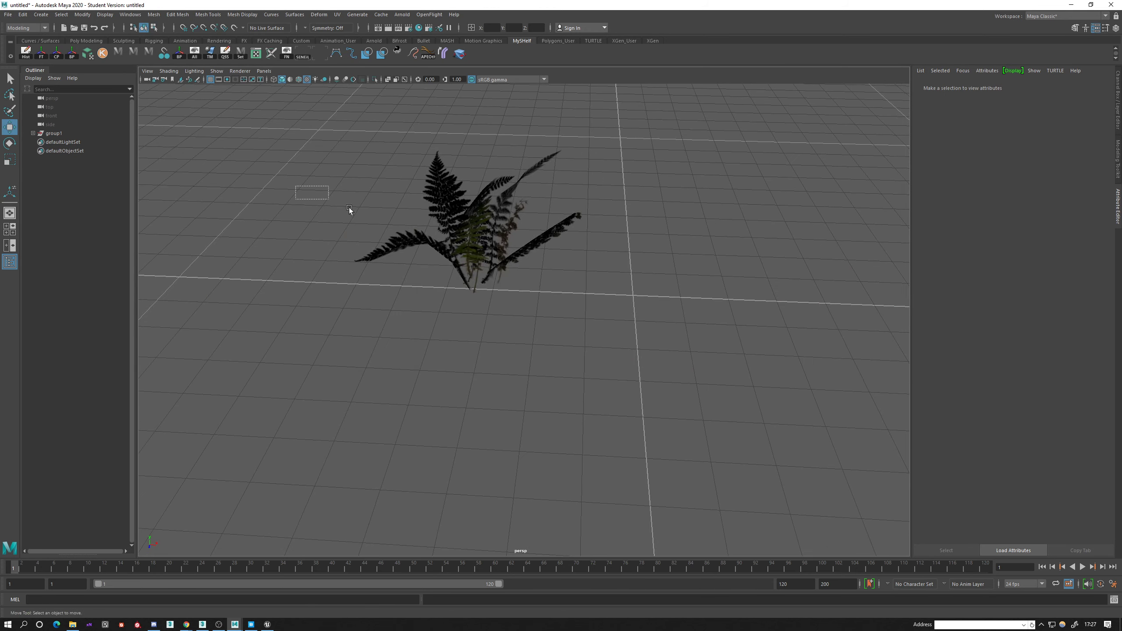
Select all eight fronds inside the group and duplicate them.
{"action": "left_click_drag", "start_coordinate": [349, 208], "coordinate": [605, 327]}
{"action": "left_click", "coordinate": [33, 134]}
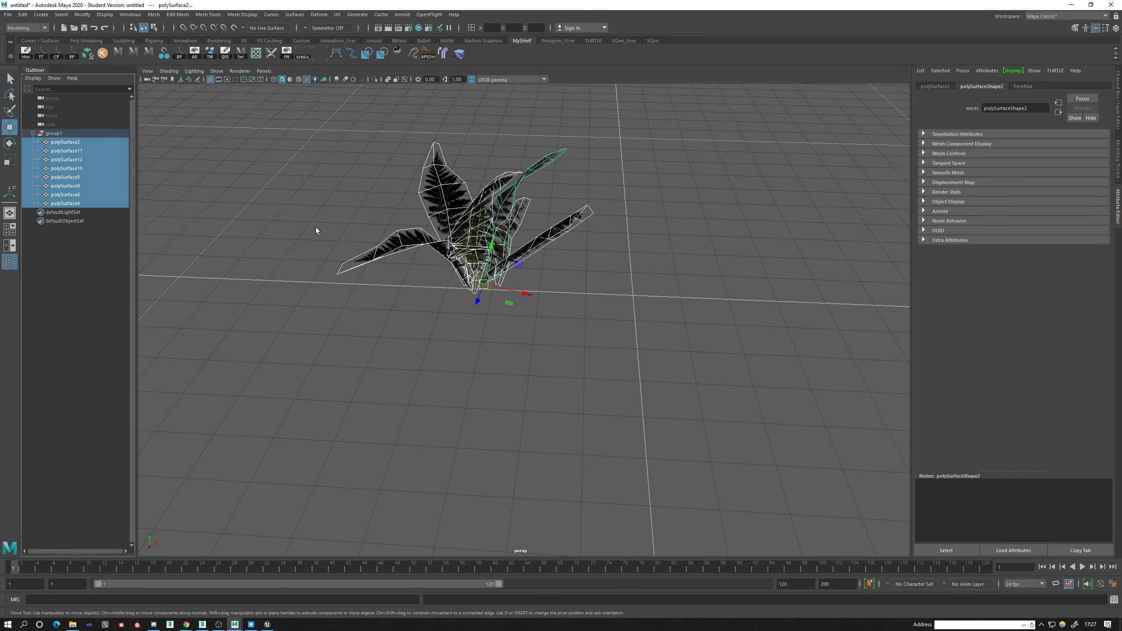
{"action": "right_click_drag", "start_coordinate": [316, 230], "coordinate": [419, 292], "text": "alt"}
{"action": "middle_click_drag", "start_coordinate": [420, 292], "coordinate": [457, 343], "text": "alt"}
{"action": "left_click_drag", "start_coordinate": [458, 343], "coordinate": [468, 292], "text": "alt"}
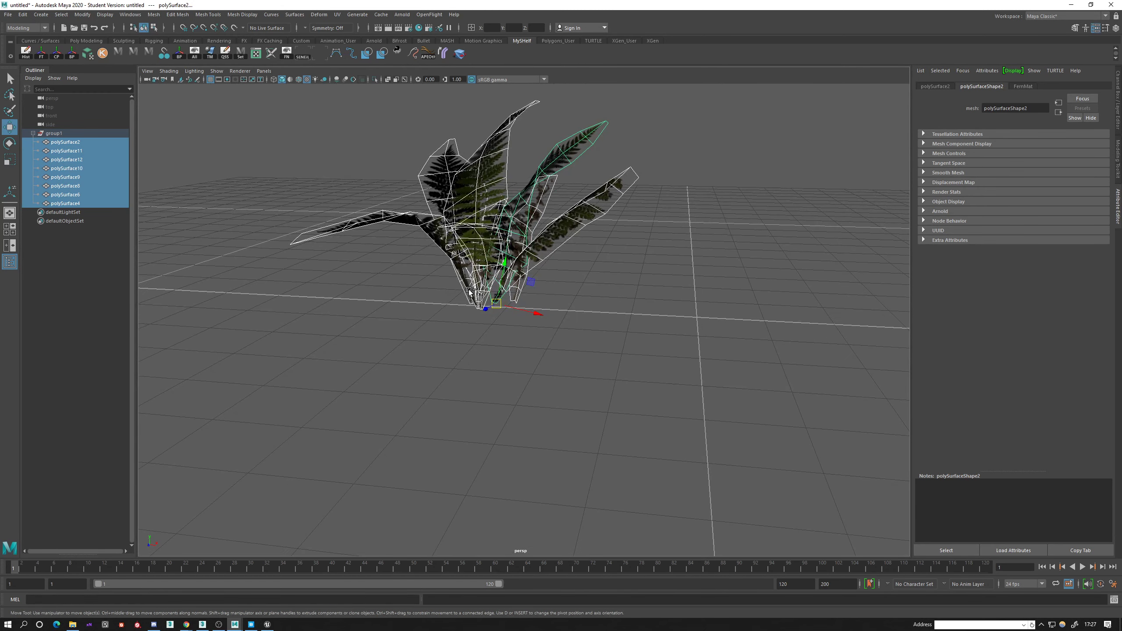
{"action": "key", "text": "ctrl+d"}
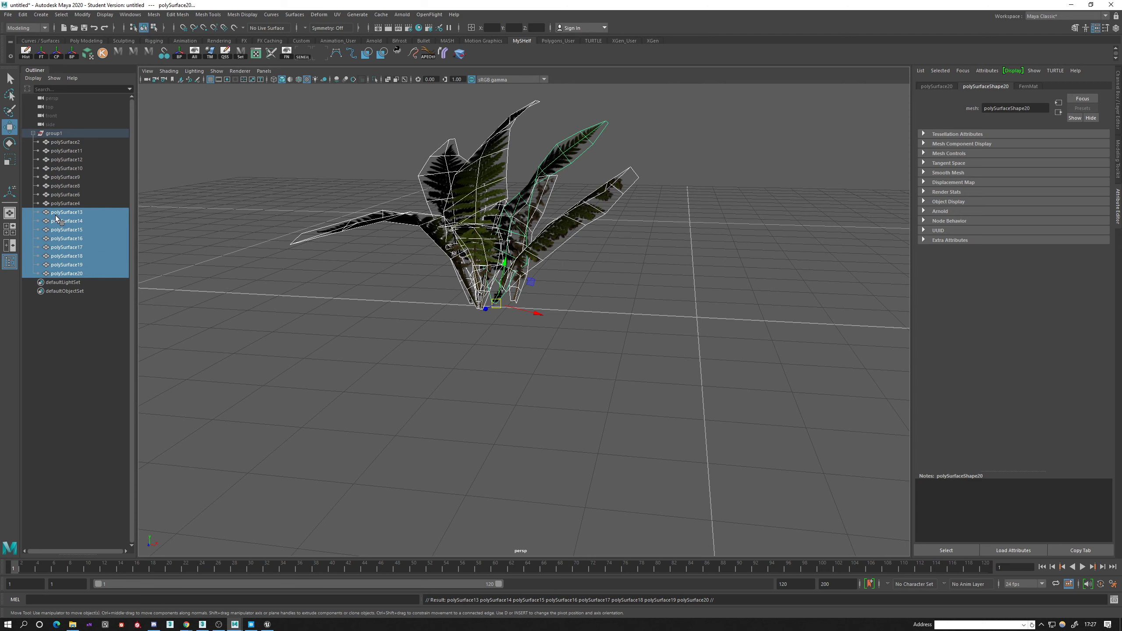
Group the duplicated fronds, take the new group out of group1, and move it about 40.7 along X beside the original plant.
{"action": "key", "text": "ctrl+g"}
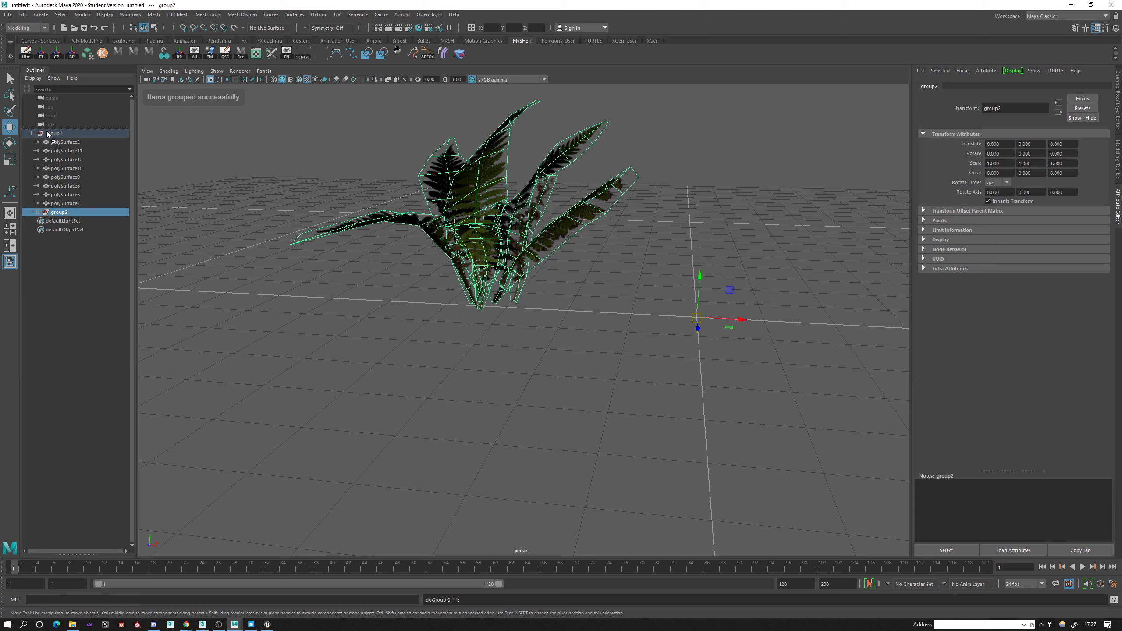
{"action": "middle_click_drag", "start_coordinate": [48, 134], "coordinate": [48, 134]}
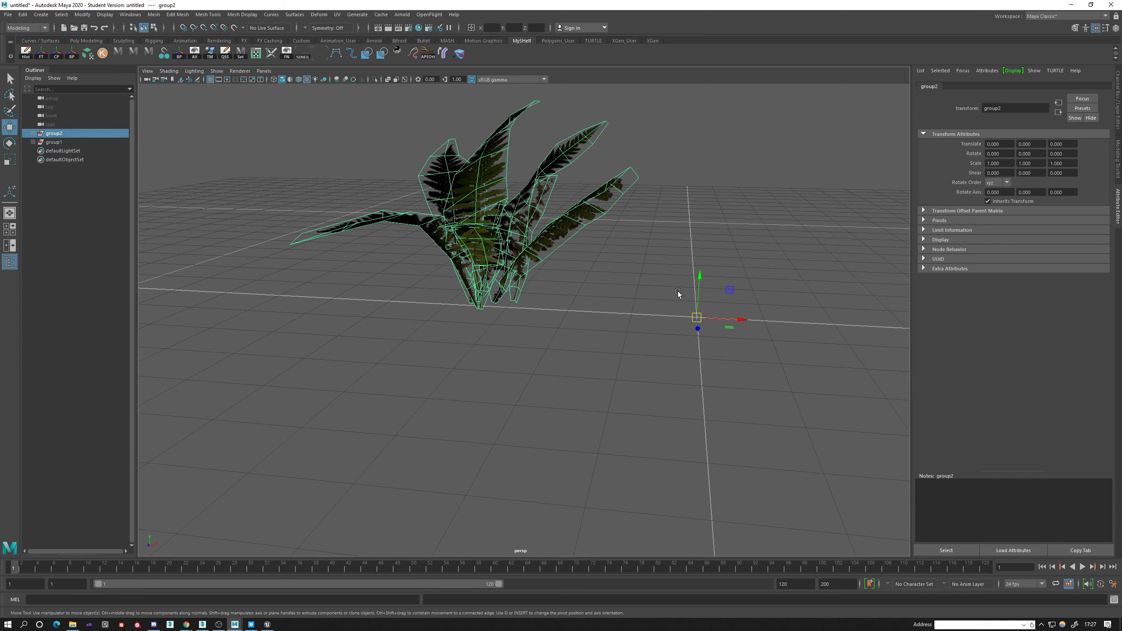
{"action": "left_click_drag", "start_coordinate": [742, 320], "coordinate": [841, 316]}
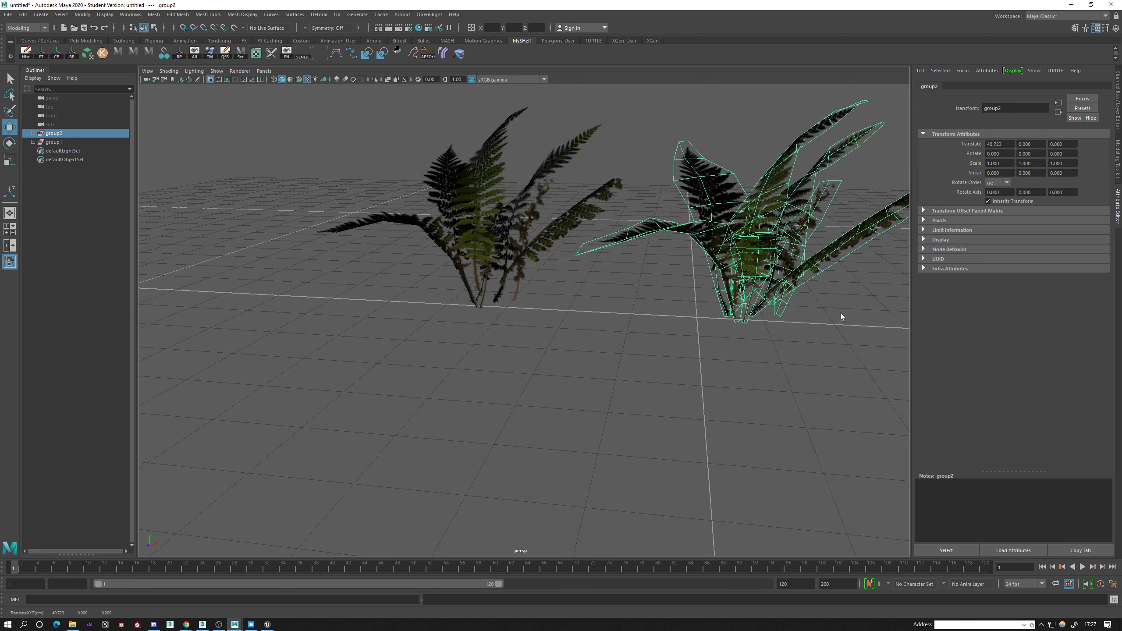
Select group1 and group2 in turn to check which fern plant each one holds.
{"action": "left_click", "coordinate": [56, 143]}
{"action": "left_click", "coordinate": [56, 135]}
{"action": "left_click", "coordinate": [56, 142]}
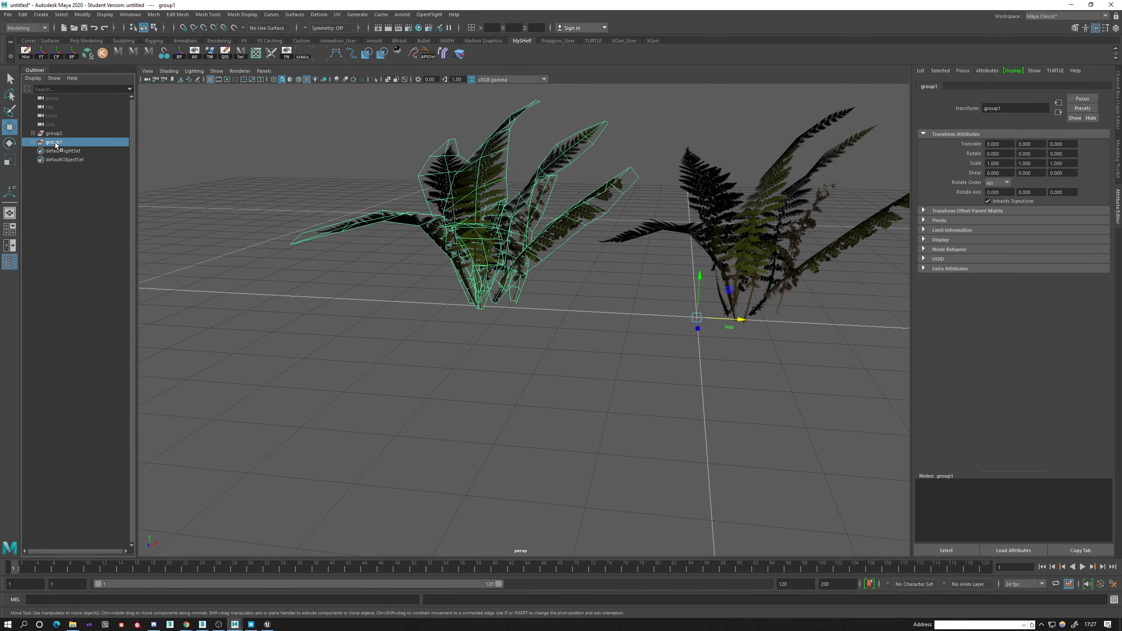
{"action": "left_click", "coordinate": [486, 233]}
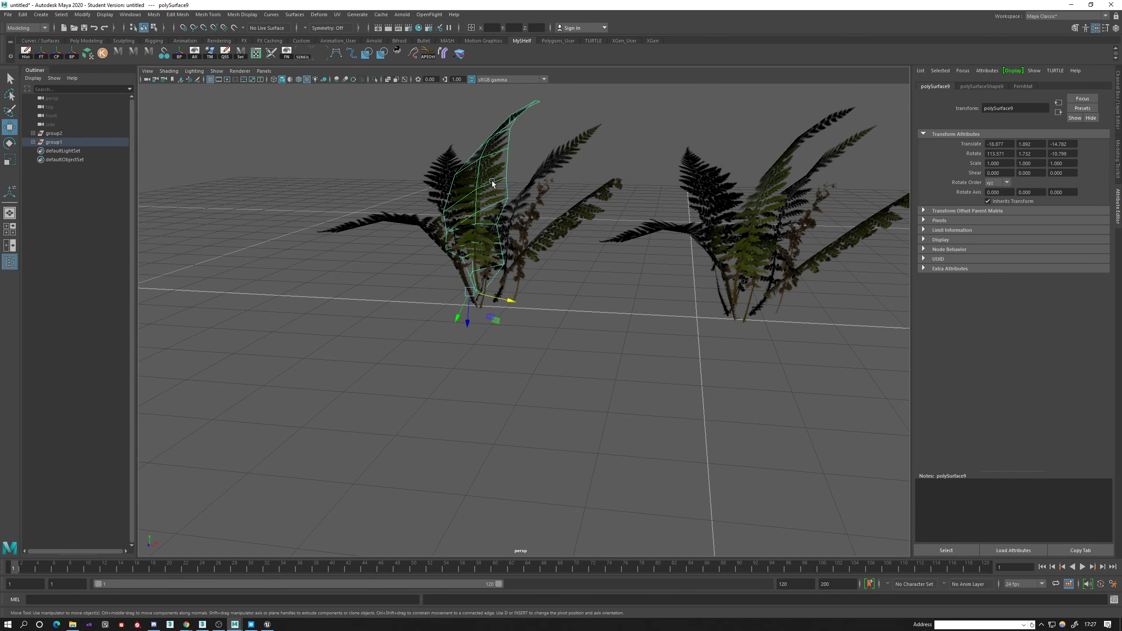
{"action": "left_click_drag", "start_coordinate": [537, 243], "coordinate": [540, 246]}
{"action": "left_click", "coordinate": [64, 135]}
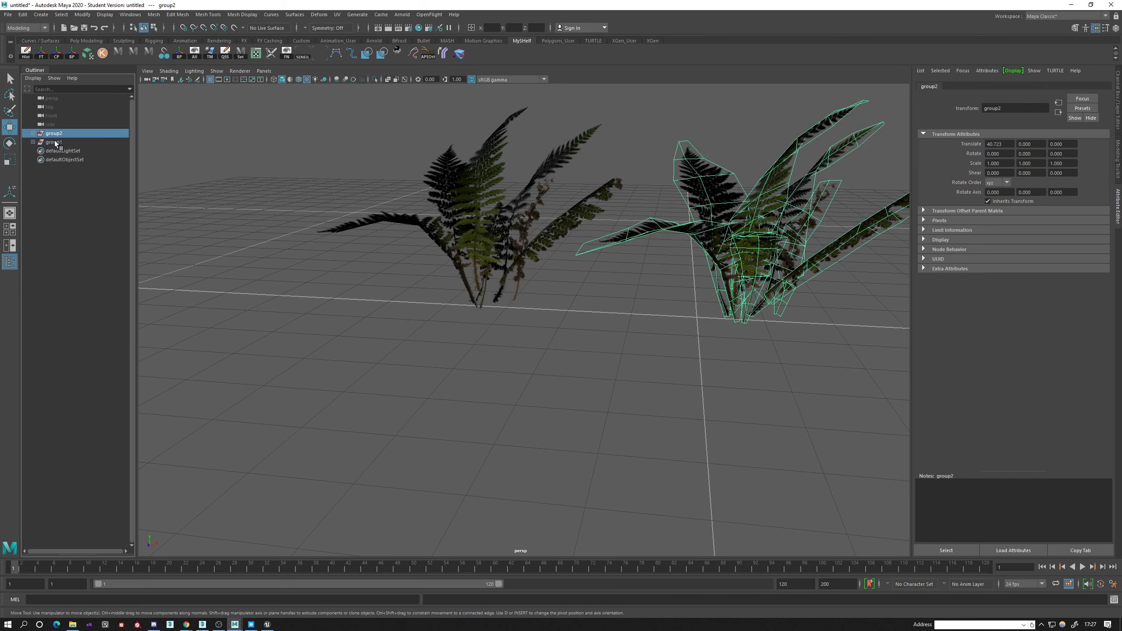
{"action": "left_click", "coordinate": [55, 143]}
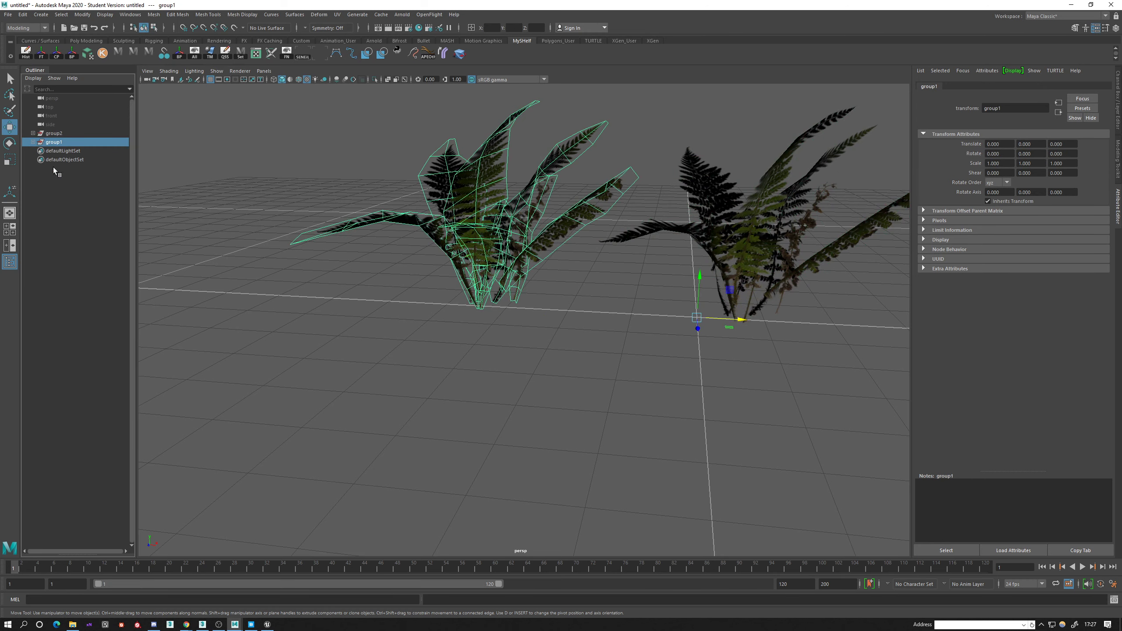
Rotate and scale the upright fronds of the copied plant to make it differ from the original.
{"action": "left_click", "coordinate": [63, 132]}
{"action": "left_click_drag", "start_coordinate": [604, 332], "coordinate": [446, 332], "text": "alt"}
{"action": "left_click_drag", "start_coordinate": [801, 336], "coordinate": [886, 340]}
{"action": "left_click", "coordinate": [637, 234]}
{"action": "key", "text": "e"}
{"action": "left_click_drag", "start_coordinate": [636, 333], "coordinate": [671, 193]}
{"action": "key", "text": "r"}
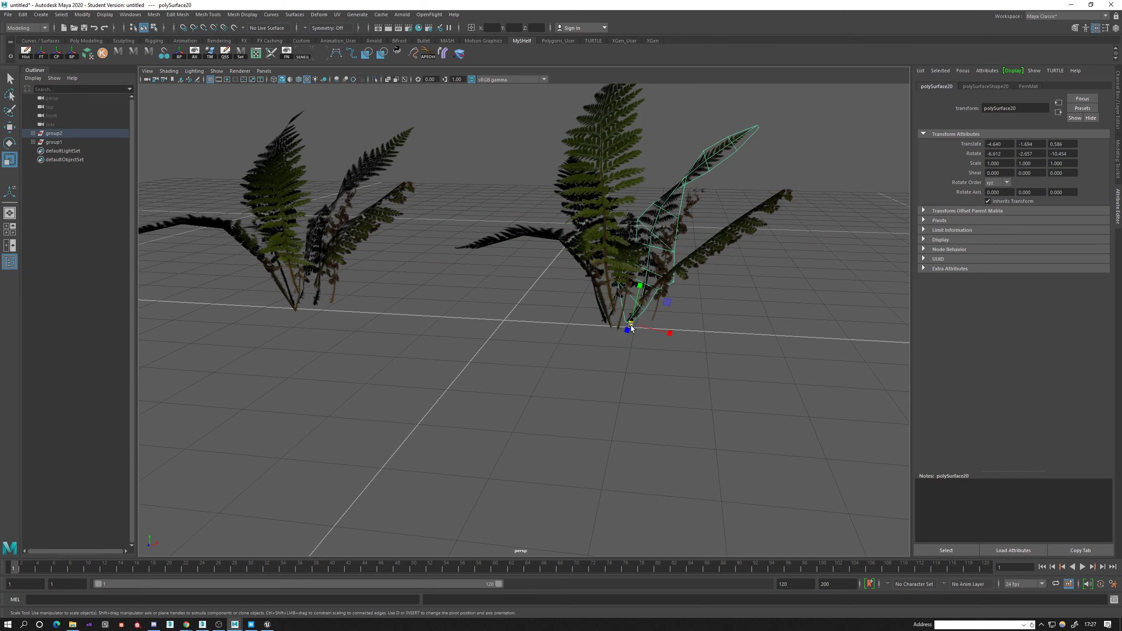
{"action": "left_click_drag", "start_coordinate": [630, 327], "coordinate": [681, 288]}
Rotate and reposition further fronds of the copied plant to vary its silhouette.
{"action": "key", "text": "e"}
{"action": "key", "text": "w"}
{"action": "left_click", "coordinate": [625, 331]}
{"action": "key", "text": "e"}
{"action": "left_click", "coordinate": [688, 253]}
{"action": "left_click", "coordinate": [711, 283]}
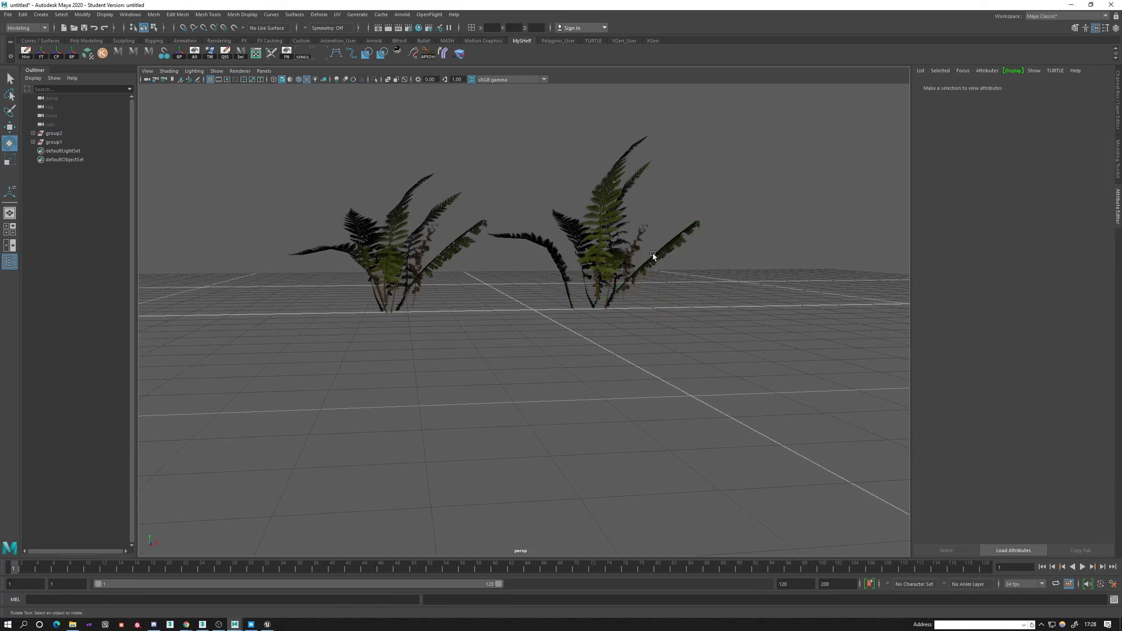
Scale the copied plant's low outer green frond down to about 0.63 and adjust the position of its stem.
{"action": "left_click", "coordinate": [653, 258]}
{"action": "key", "text": "r"}
{"action": "left_click_drag", "start_coordinate": [619, 299], "coordinate": [547, 334]}
{"action": "key", "text": "w"}
{"action": "left_click", "coordinate": [547, 333]}
Duplicate the copied plant's withered frond and move the duplicate across to the other side of the stems.
{"action": "left_click_drag", "start_coordinate": [581, 370], "coordinate": [669, 337], "text": "alt"}
{"action": "middle_click_drag", "start_coordinate": [668, 337], "coordinate": [628, 348], "text": "alt"}
{"action": "scroll", "coordinate": [628, 348], "scroll_direction": "up", "scroll_amount": 6}
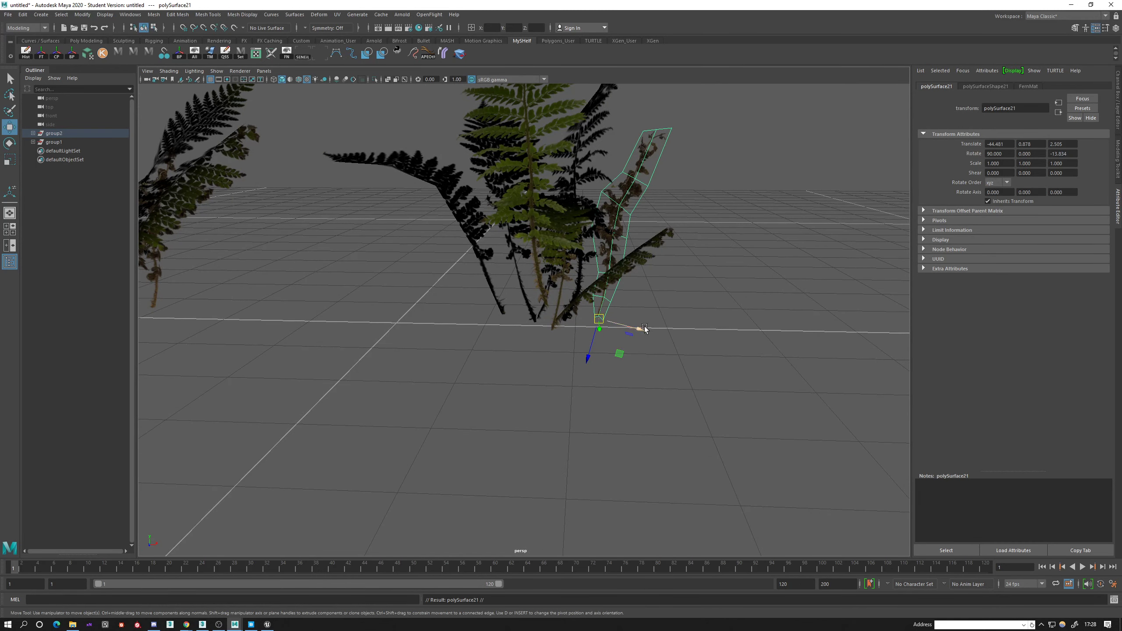
{"action": "left_click_drag", "start_coordinate": [548, 322], "coordinate": [546, 321]}
{"action": "key", "text": "ctrl+z"}
{"action": "left_click_drag", "start_coordinate": [638, 328], "coordinate": [573, 282]}
Rotate the duplicated withered frond to lean outward and fit its stem in at the plant's base.
{"action": "key", "text": "e"}
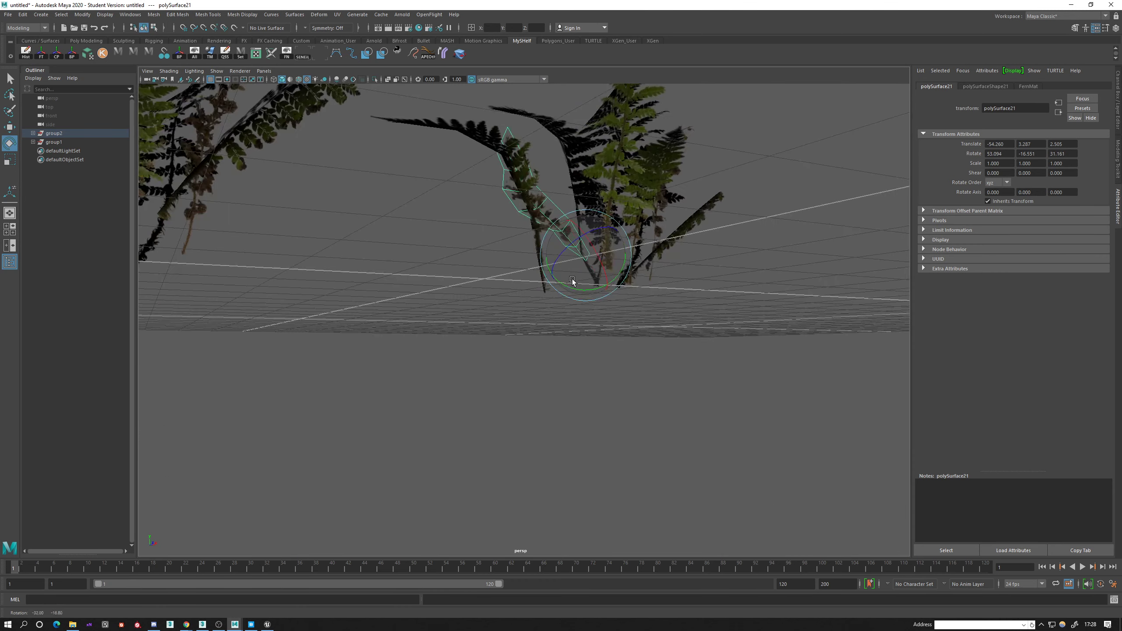
{"action": "middle_click_drag", "start_coordinate": [573, 283], "coordinate": [530, 333], "text": "alt"}
{"action": "left_click_drag", "start_coordinate": [529, 333], "coordinate": [811, 328], "text": "alt"}
{"action": "key", "text": "w"}
{"action": "left_click", "coordinate": [596, 359]}
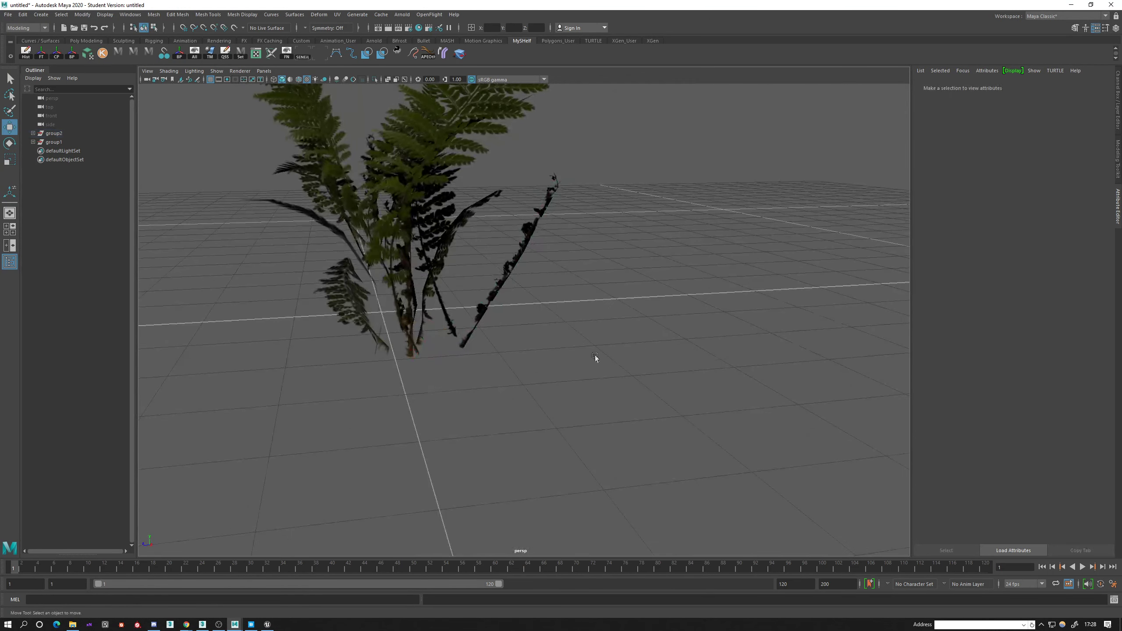
Examine the modified plant from several sides and compare it with the original plant.
{"action": "scroll", "coordinate": [596, 359], "scroll_direction": "down", "scroll_amount": 5}
{"action": "mouse_move", "coordinate": [597, 359]}
{"action": "left_mouse_down", "text": "alt"}
{"action": "mouse_move", "coordinate": [552, 362]}
{"action": "mouse_move", "coordinate": [639, 358]}
{"action": "mouse_move", "coordinate": [605, 339]}
{"action": "left_mouse_up", "text": "alt"}
{"action": "left_click_drag", "start_coordinate": [471, 223], "coordinate": [597, 367]}
{"action": "scroll", "coordinate": [597, 367], "scroll_direction": "up", "scroll_amount": 4}
{"action": "left_click_drag", "start_coordinate": [343, 242], "coordinate": [495, 403]}
{"action": "left_click_drag", "start_coordinate": [495, 401], "coordinate": [552, 379], "text": "alt"}
{"action": "left_click_drag", "start_coordinate": [619, 168], "coordinate": [653, 389]}
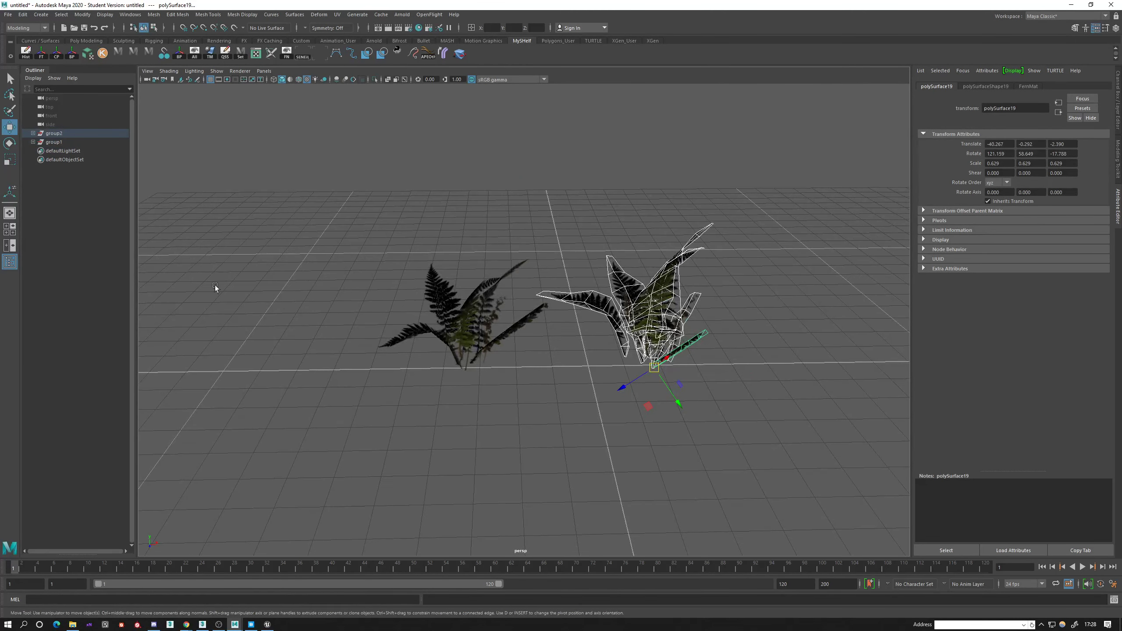
Move group1 with the original plant along X to about -17.9, away from the modified plant.
{"action": "left_click", "coordinate": [58, 134]}
{"action": "left_click", "coordinate": [57, 143]}
{"action": "scroll", "coordinate": [572, 393], "scroll_direction": "up", "scroll_amount": 4}
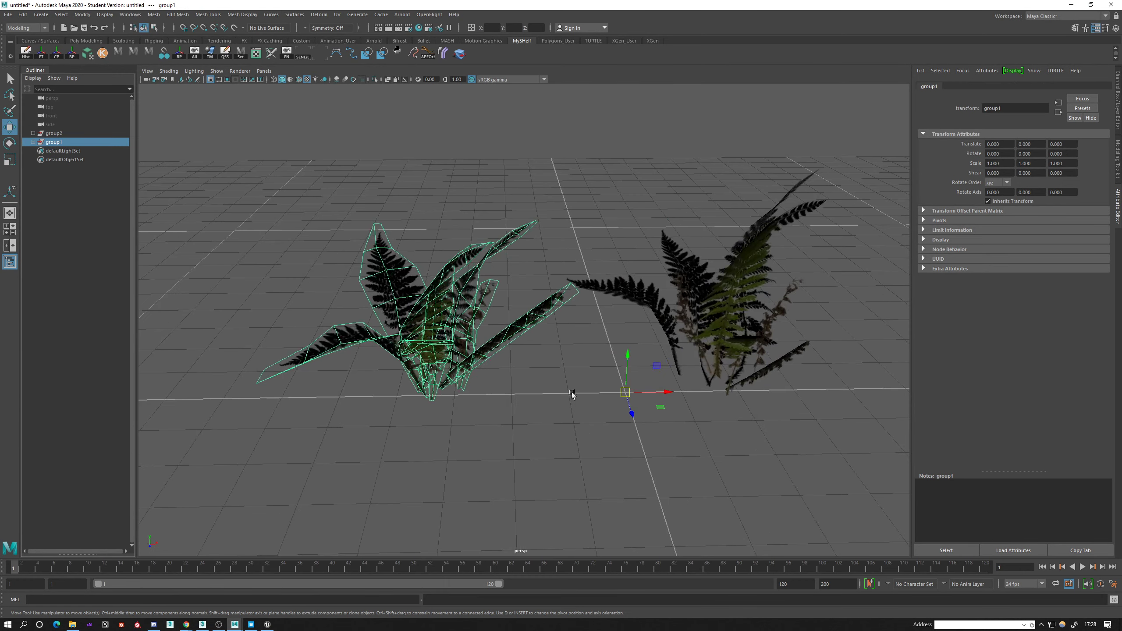
{"action": "left_click_drag", "start_coordinate": [670, 391], "coordinate": [570, 395]}
{"action": "left_click_drag", "start_coordinate": [487, 310], "coordinate": [543, 222], "text": "alt"}
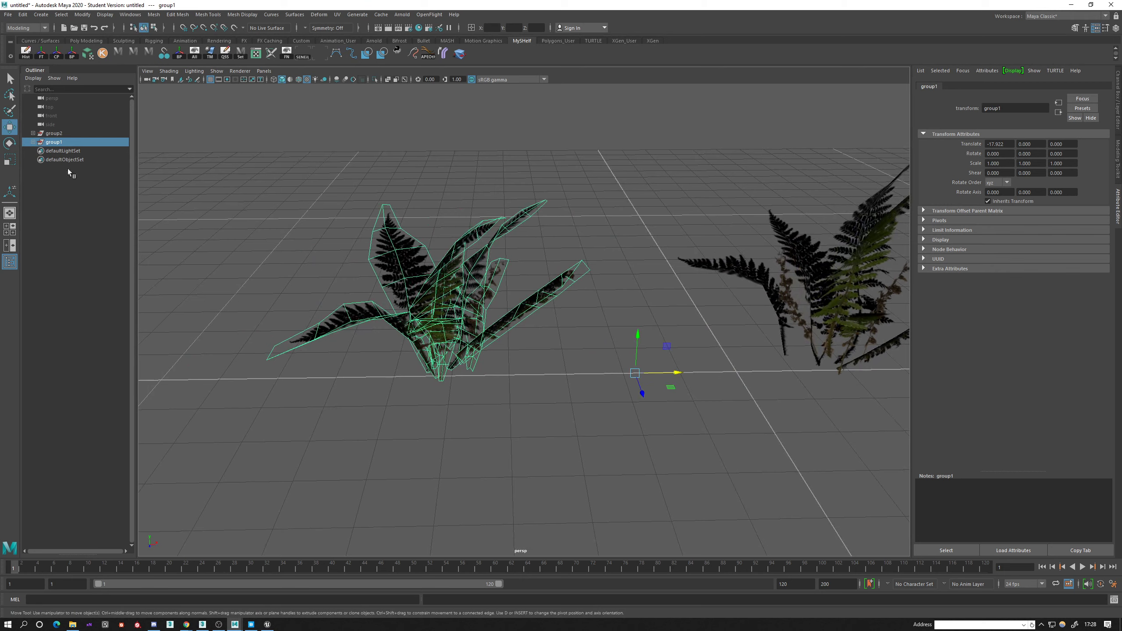
Combine all fronds of the original plant into a single mesh and delete its history.
{"action": "left_click_drag", "start_coordinate": [229, 170], "coordinate": [586, 419]}
{"action": "right_click_drag", "start_coordinate": [605, 180], "coordinate": [585, 361], "text": "shift"}
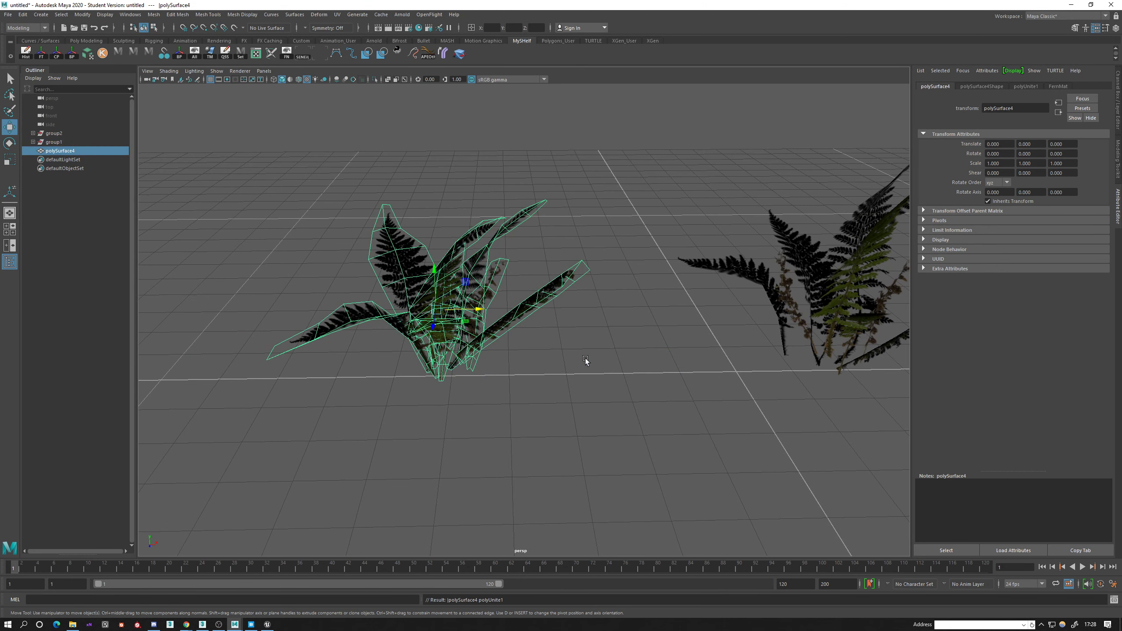
{"action": "key", "text": "alt+shift+d"}
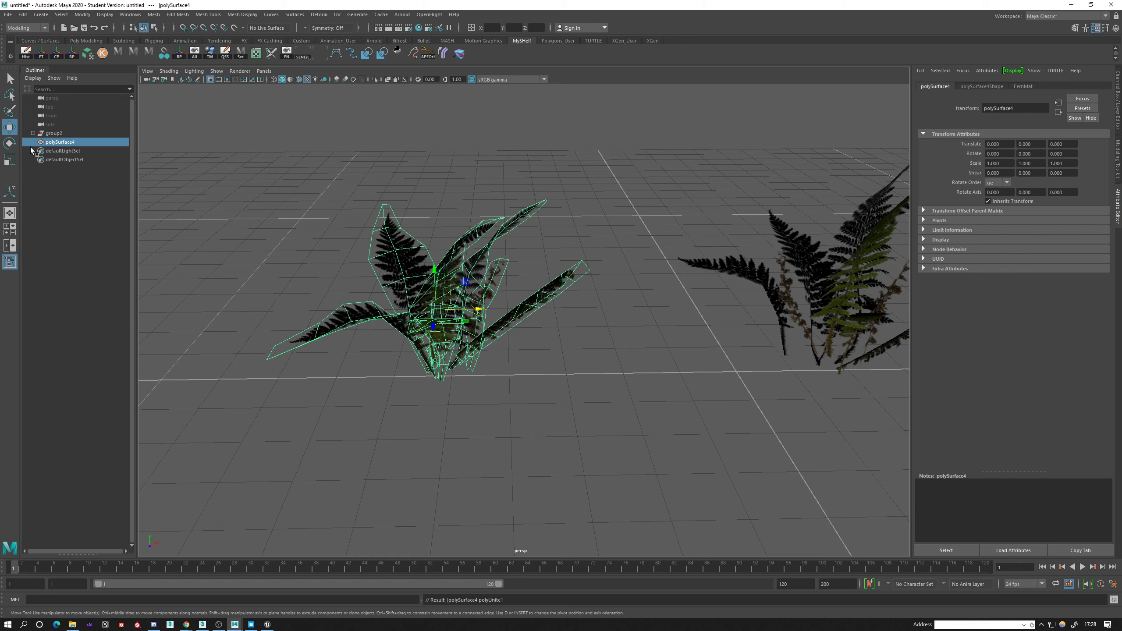
Rename the combined mesh of the original plant as Fern1.
{"action": "double_click", "coordinate": [57, 142]}
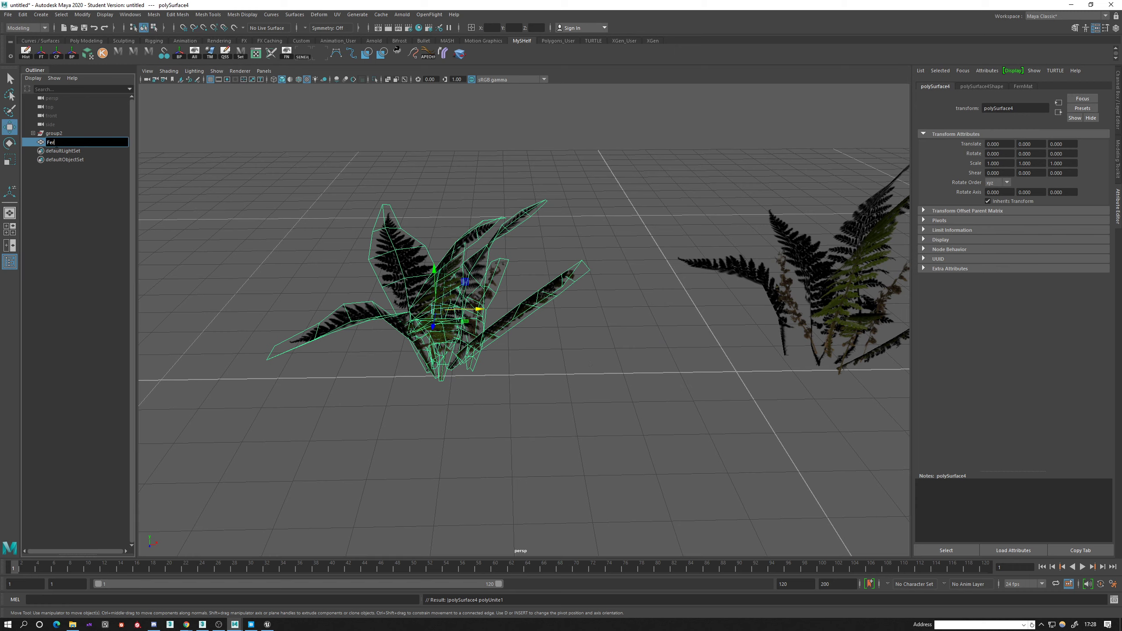
{"action": "type", "text": "Fern1"}
{"action": "key", "text": "Return"}
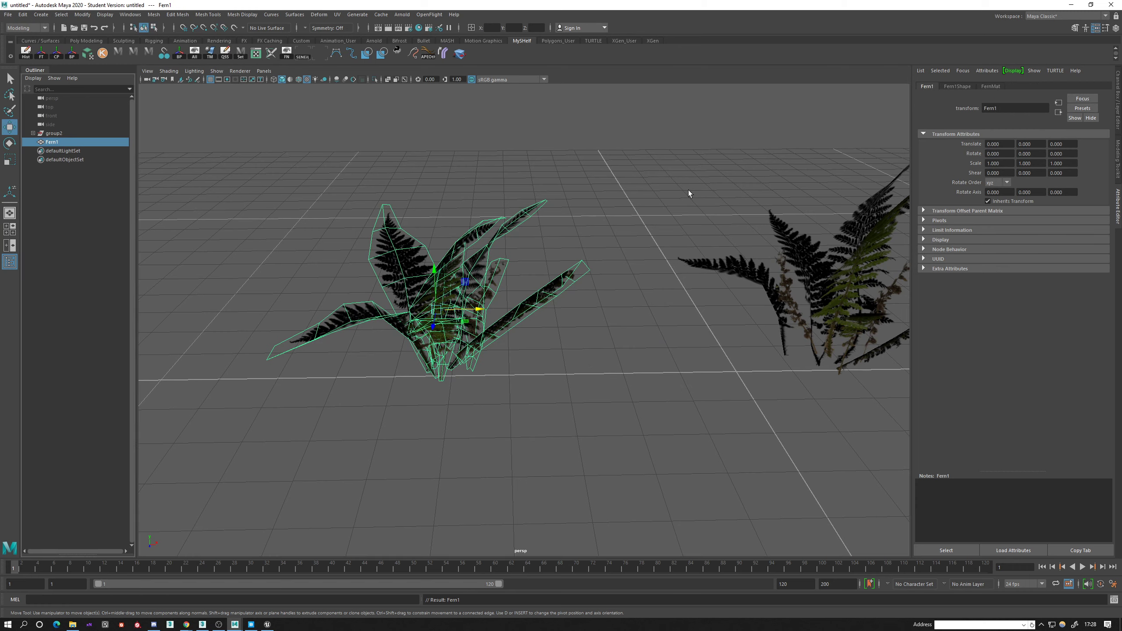
Combine all fronds of the modified plant into a single mesh and delete its history.
{"action": "left_click_drag", "start_coordinate": [689, 194], "coordinate": [864, 376]}
{"action": "middle_click_drag", "start_coordinate": [774, 325], "coordinate": [617, 292], "text": "alt"}
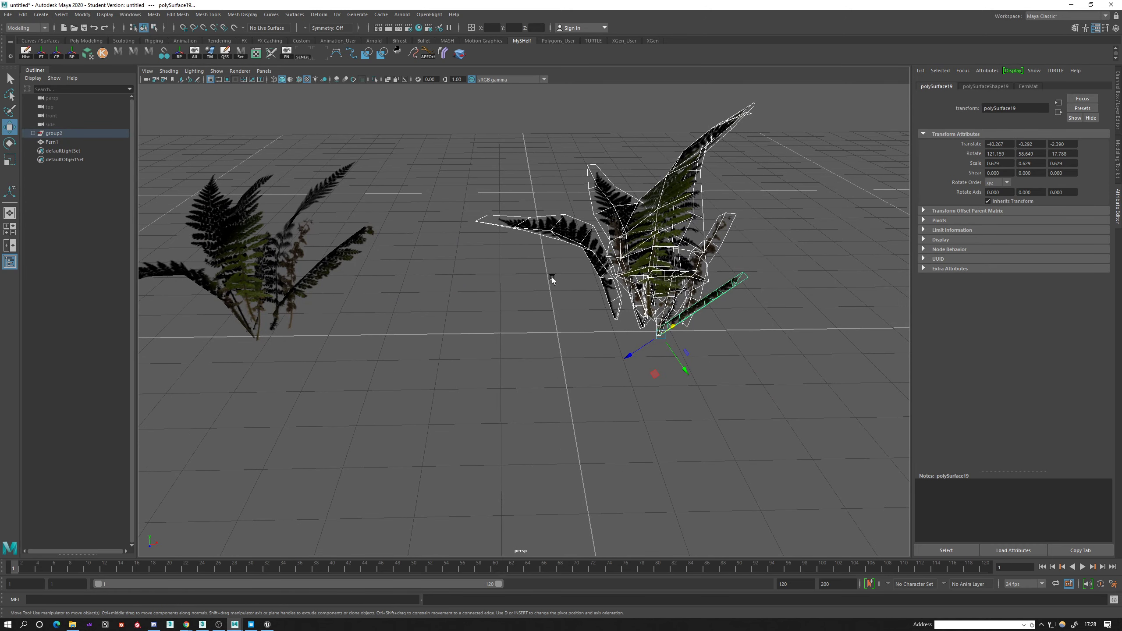
{"action": "right_click_drag", "start_coordinate": [491, 238], "coordinate": [487, 386], "text": "shift"}
{"action": "key", "text": "alt+shift+d"}
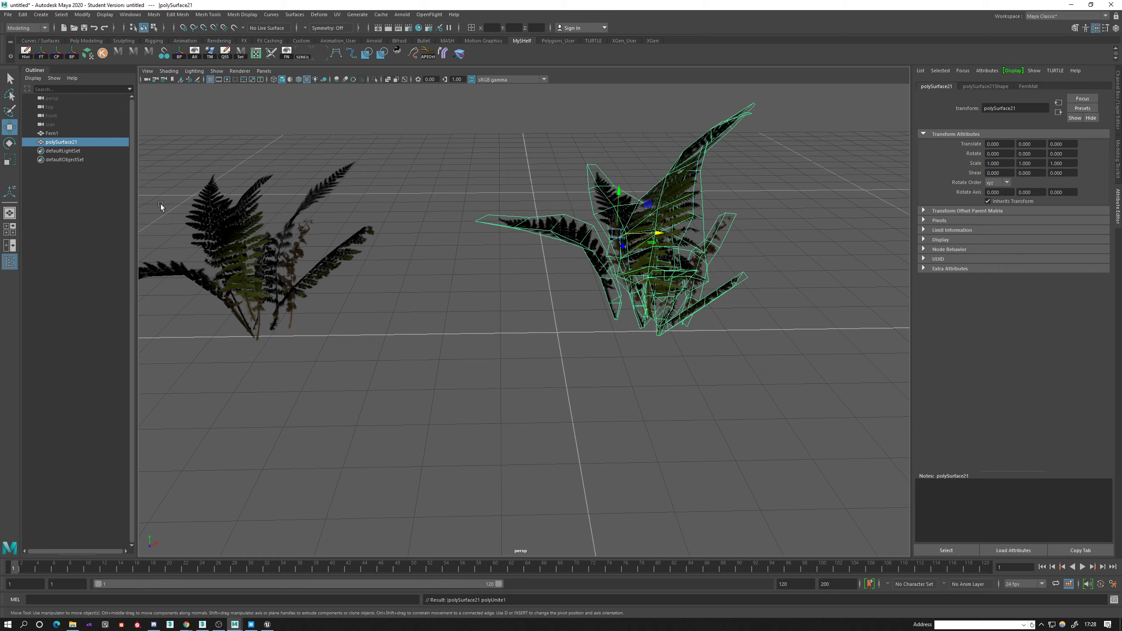
Rename the combined mesh of the modified plant as Fern2.
{"action": "double_click", "coordinate": [60, 142]}
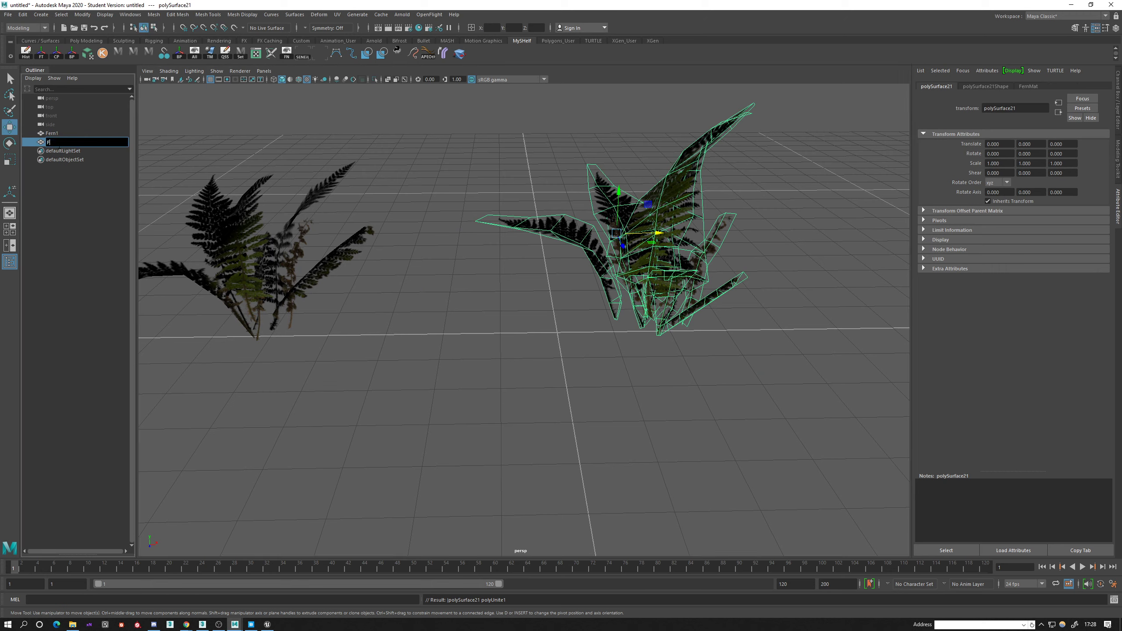
{"action": "type", "text": "Fern2"}
{"action": "key", "text": "Return"}
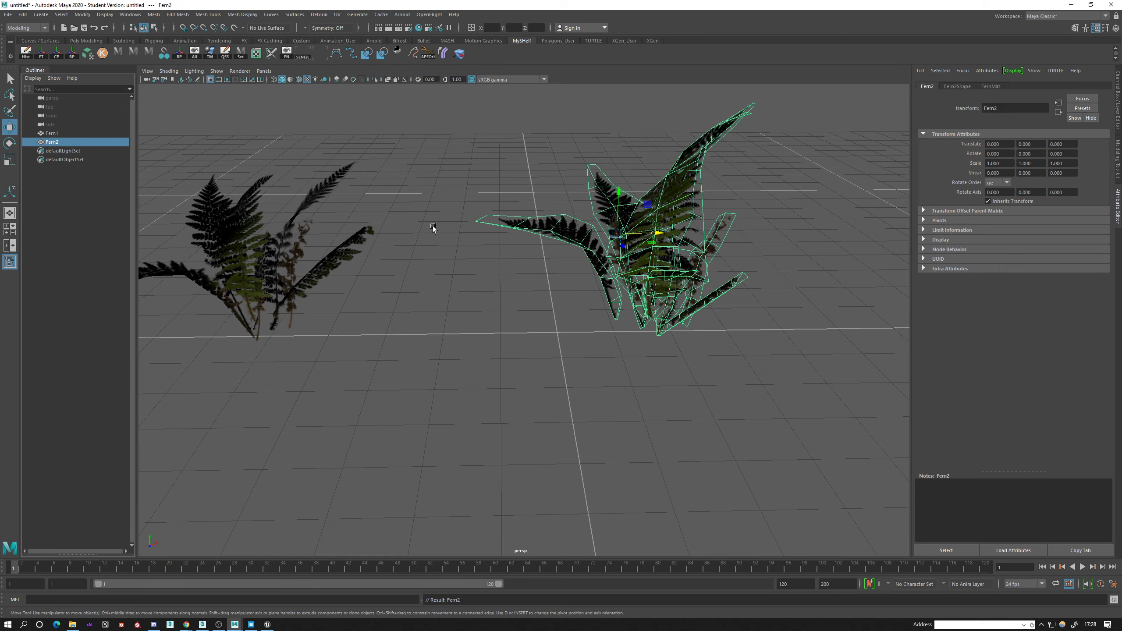
Place Fern2's pivot at the base of its stems and move the plant to the grid origin.
{"action": "scroll", "coordinate": [611, 252], "scroll_direction": "up", "scroll_amount": 2}
{"action": "key", "text": "d"}
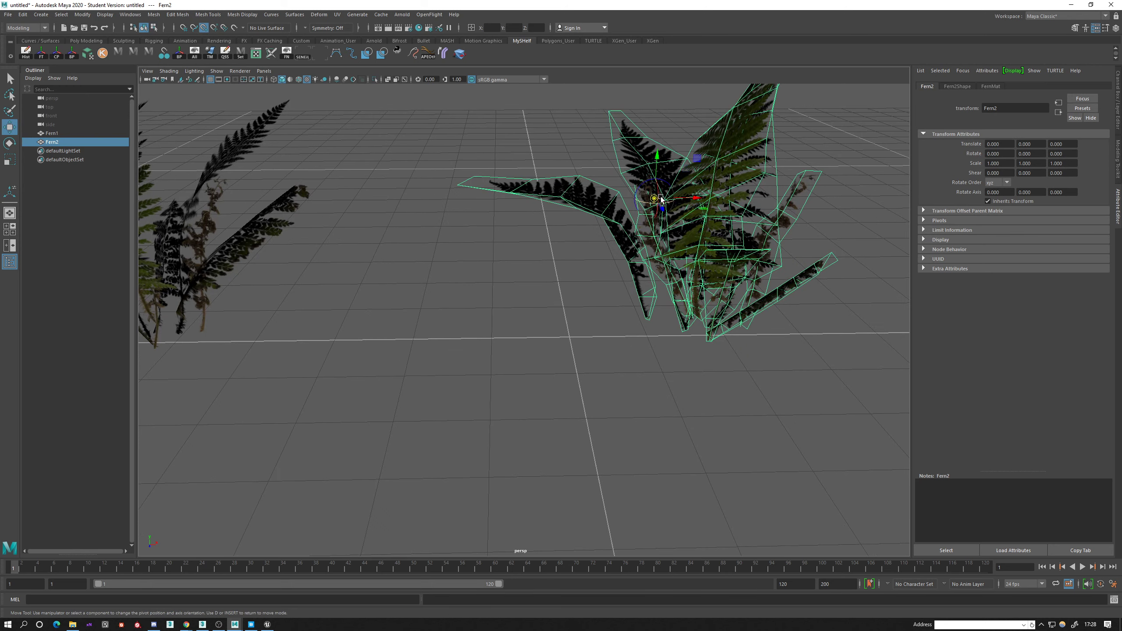
{"action": "left_click_drag", "start_coordinate": [654, 200], "coordinate": [547, 332]}
{"action": "scroll", "coordinate": [576, 344], "scroll_direction": "down", "scroll_amount": 6}
{"action": "scroll", "coordinate": [486, 354], "scroll_direction": "up", "scroll_amount": 8}
{"action": "scroll", "coordinate": [552, 322], "scroll_direction": "up", "scroll_amount": 4}
{"action": "scroll", "coordinate": [560, 307], "scroll_direction": "down", "scroll_amount": 5}
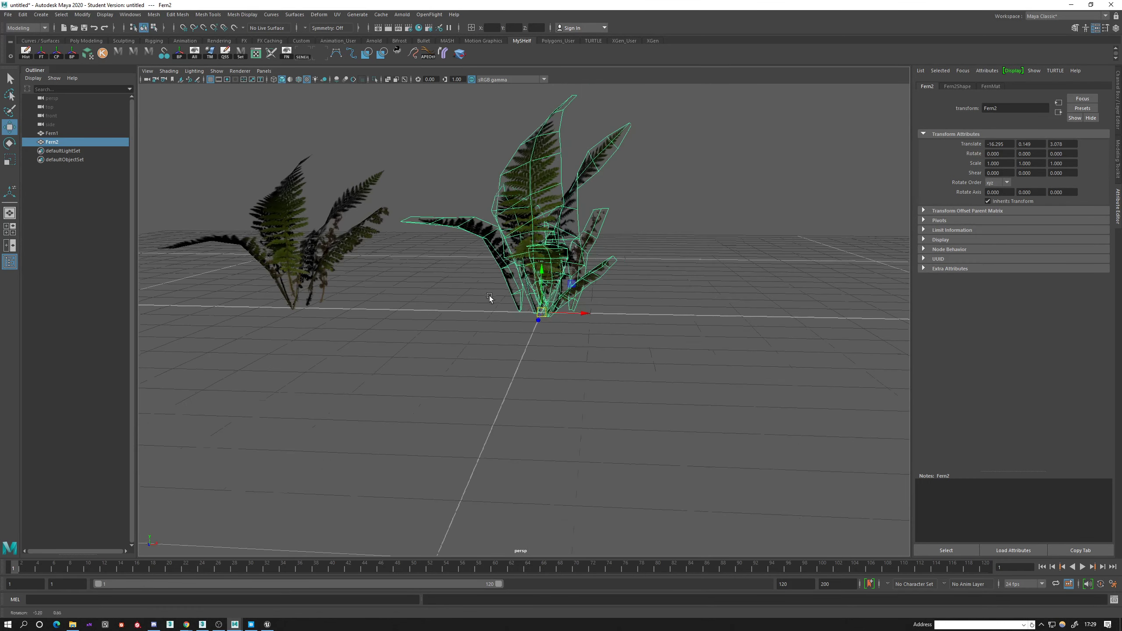
Start an FBX export of the selected Fern2 mesh and choose the Desktop folder as its destination.
{"action": "left_click_drag", "start_coordinate": [491, 300], "coordinate": [491, 194], "text": "alt"}
{"action": "left_click", "coordinate": [492, 194]}
{"action": "left_click", "coordinate": [573, 259]}
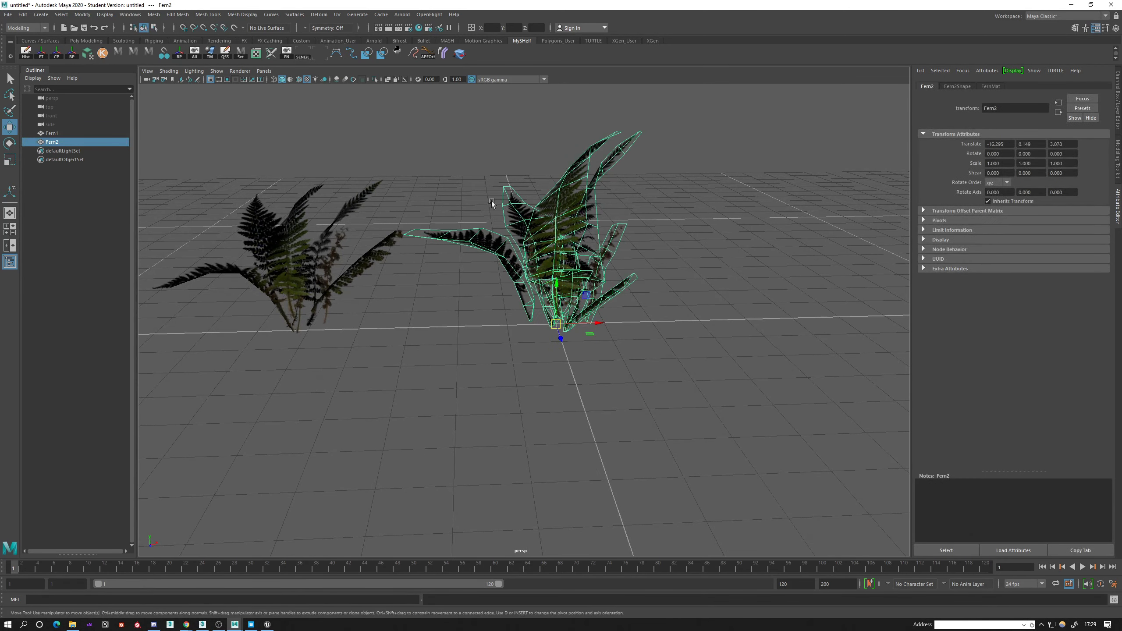
{"action": "left_click", "coordinate": [8, 14]}
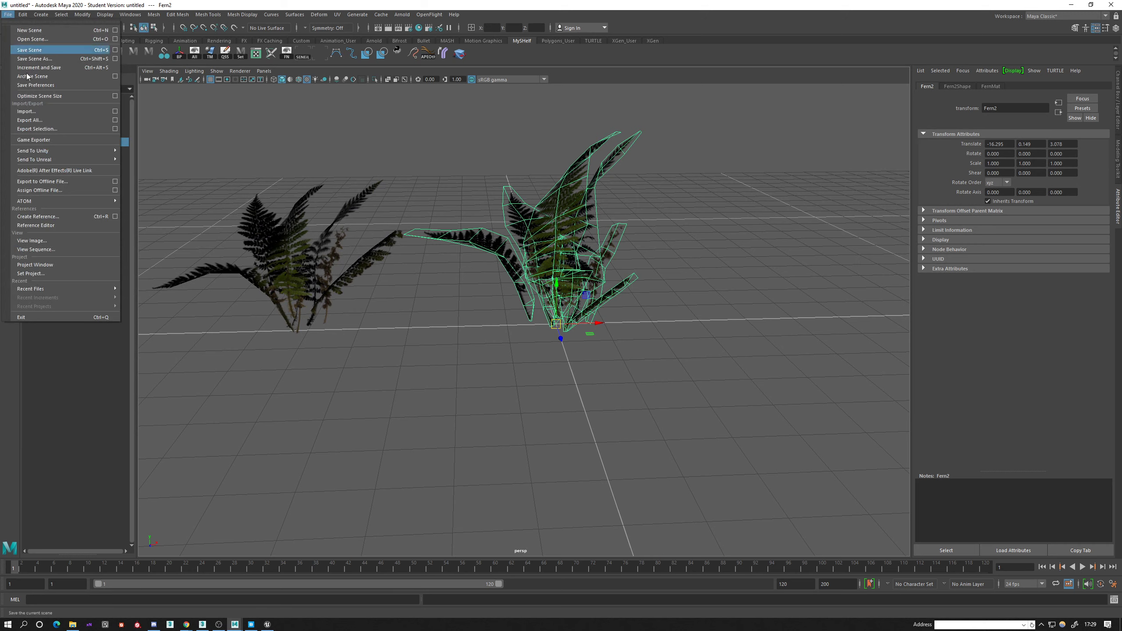
{"action": "left_click", "coordinate": [38, 128]}
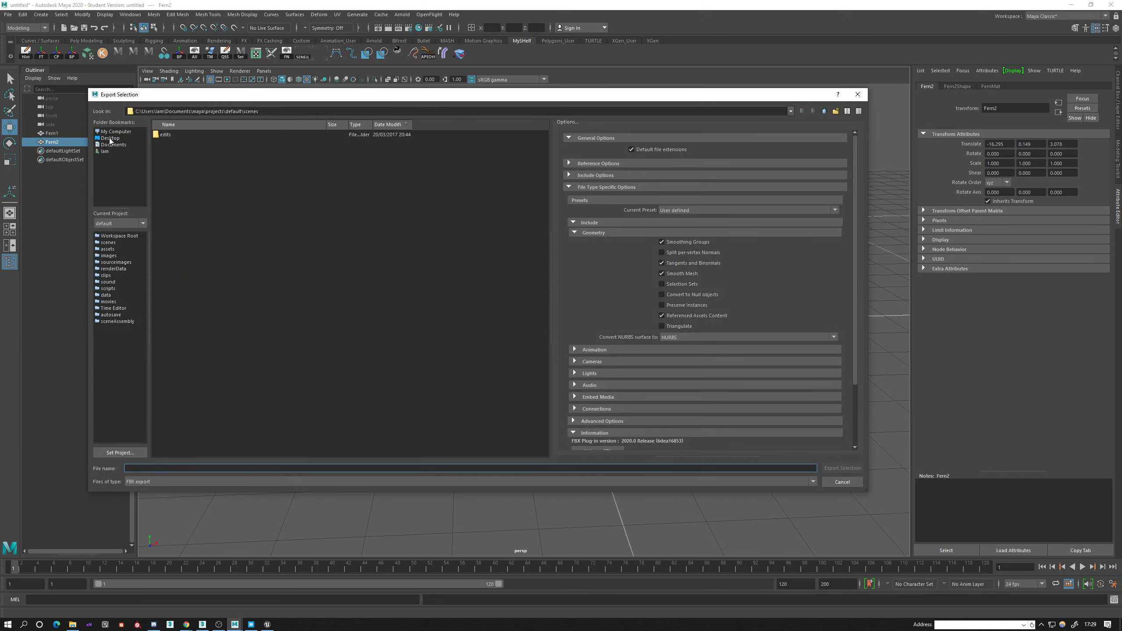
{"action": "left_click", "coordinate": [110, 138]}
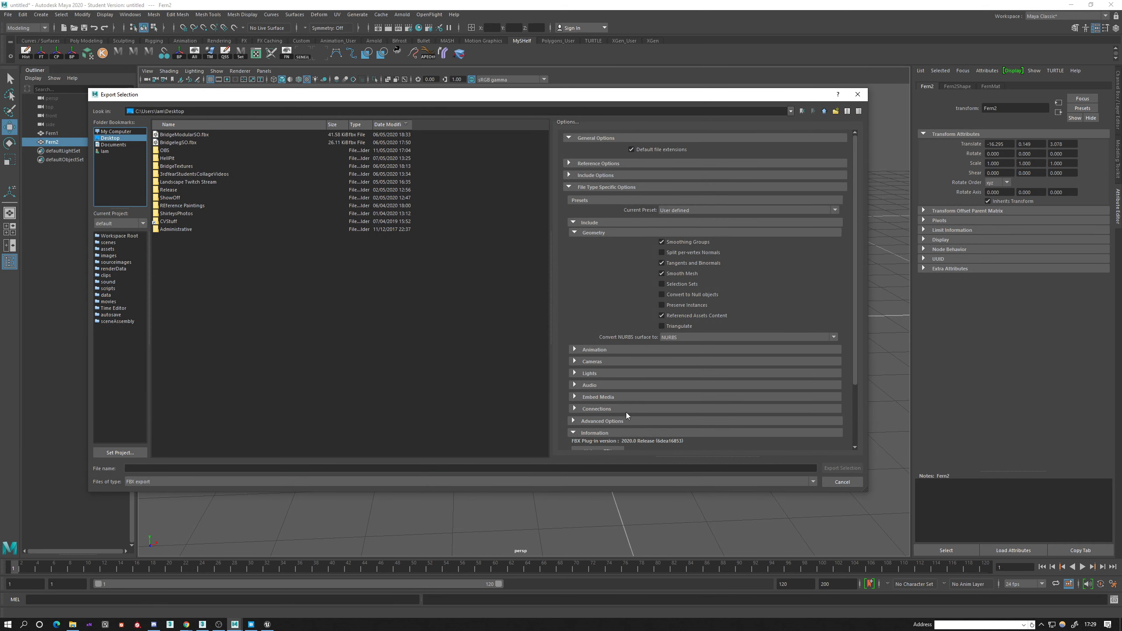
Name the export file Fern1 and export the selected plant as FBX.
{"action": "left_click", "coordinate": [190, 469]}
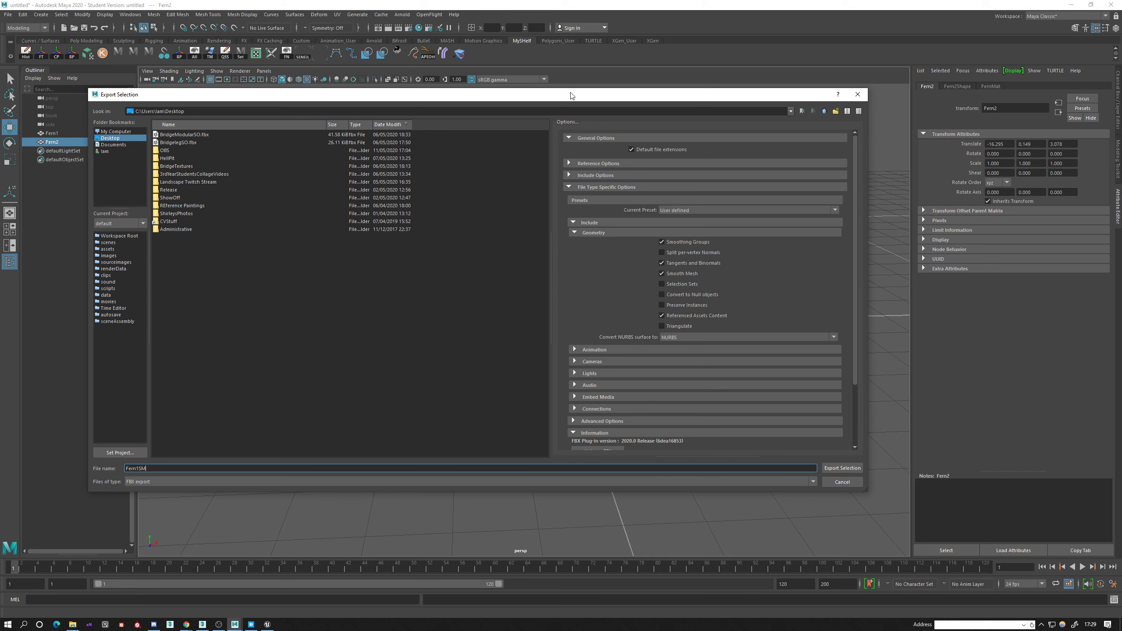
{"action": "left_click_drag", "start_coordinate": [570, 93], "coordinate": [637, 98]}
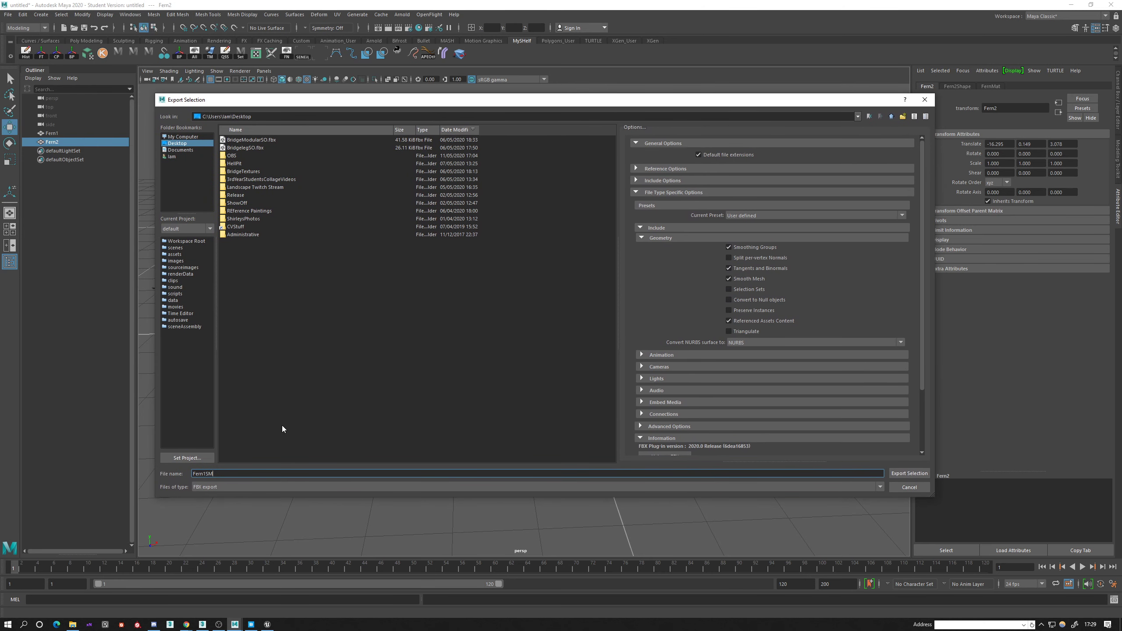
{"action": "key", "text": "BackSpace"}
{"action": "type", "text": "Veger"}
{"action": "key", "text": "BackSpace"}
{"action": "type", "text": "tation"}
{"action": "key", "text": "BackSpace"}
{"action": "key", "text": "BackSpace"}
{"action": "key", "text": "BackSpace"}
{"action": "key", "text": "BackSpace"}
{"action": "key", "text": "BackSpace"}
{"action": "key", "text": "BackSpace"}
{"action": "key", "text": "BackSpace"}
{"action": "key", "text": "BackSpace"}
{"action": "left_click", "coordinate": [915, 475]}
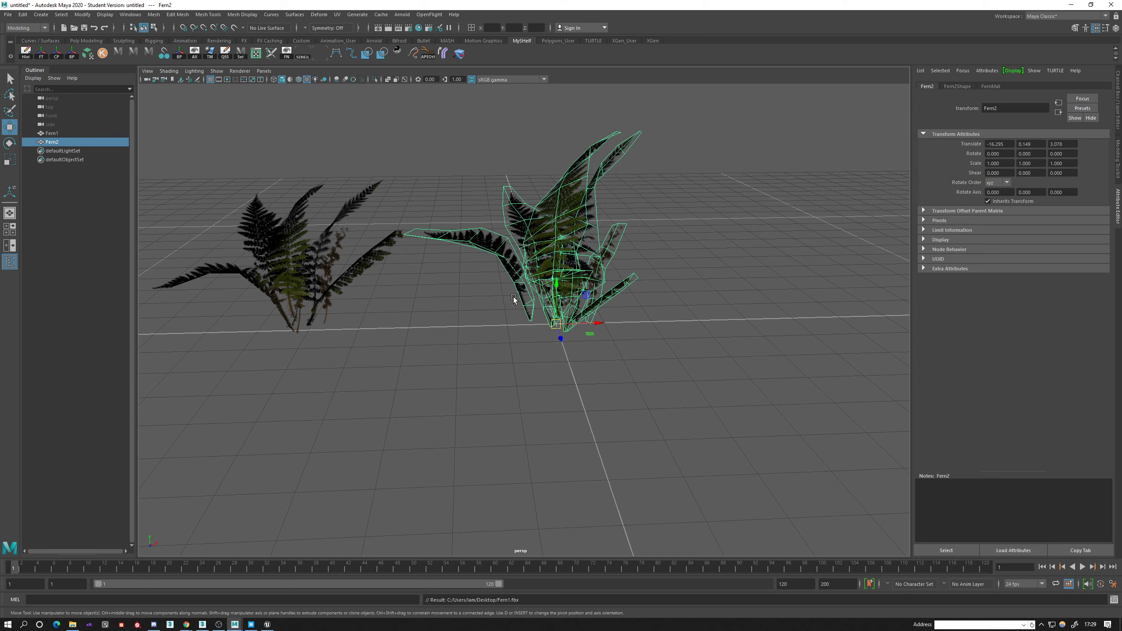
Move Fern2 aside along X and bring Fern1 to the grid origin at about 51.574 in X.
{"action": "left_click_drag", "start_coordinate": [602, 324], "coordinate": [941, 321]}
{"action": "left_click", "coordinate": [299, 276]}
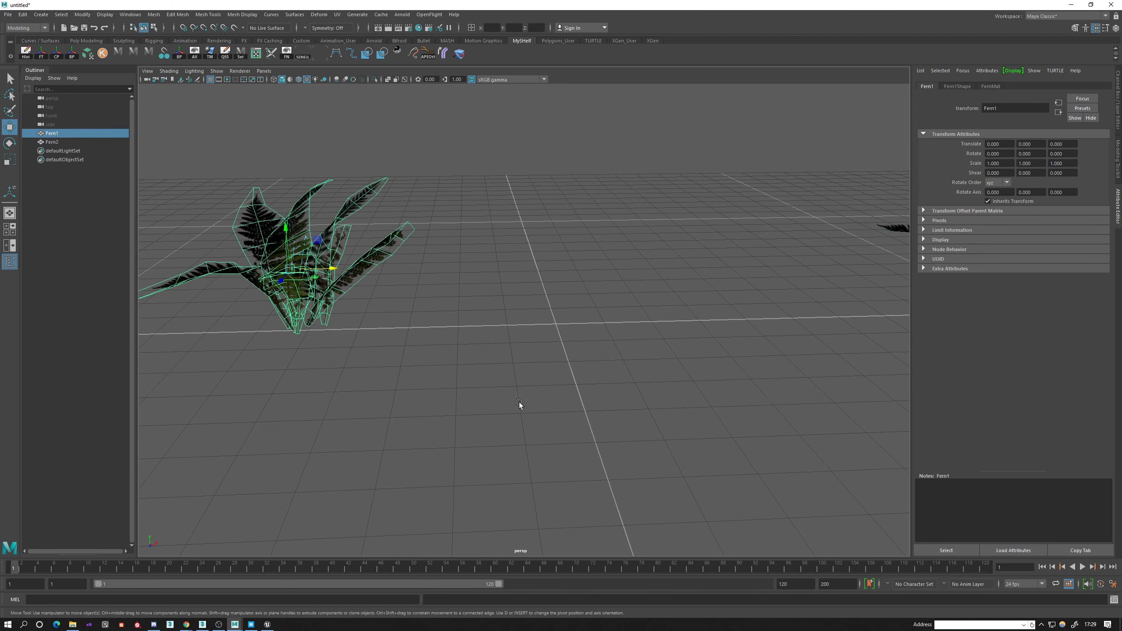
{"action": "left_click_drag", "start_coordinate": [334, 270], "coordinate": [597, 330]}
Examine how the bases of Fern1's stems sit relative to the grid origin.
{"action": "scroll", "coordinate": [574, 327], "scroll_direction": "up", "scroll_amount": 10}
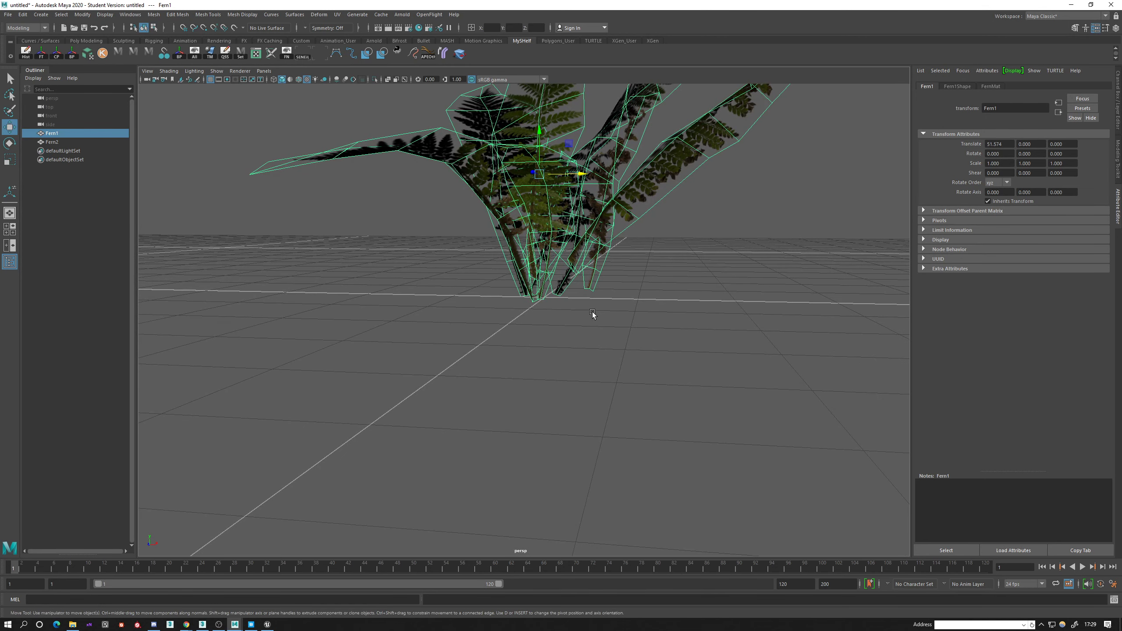
{"action": "left_click_drag", "start_coordinate": [593, 314], "coordinate": [526, 329], "text": "alt"}
{"action": "scroll", "coordinate": [525, 329], "scroll_direction": "up", "scroll_amount": 4}
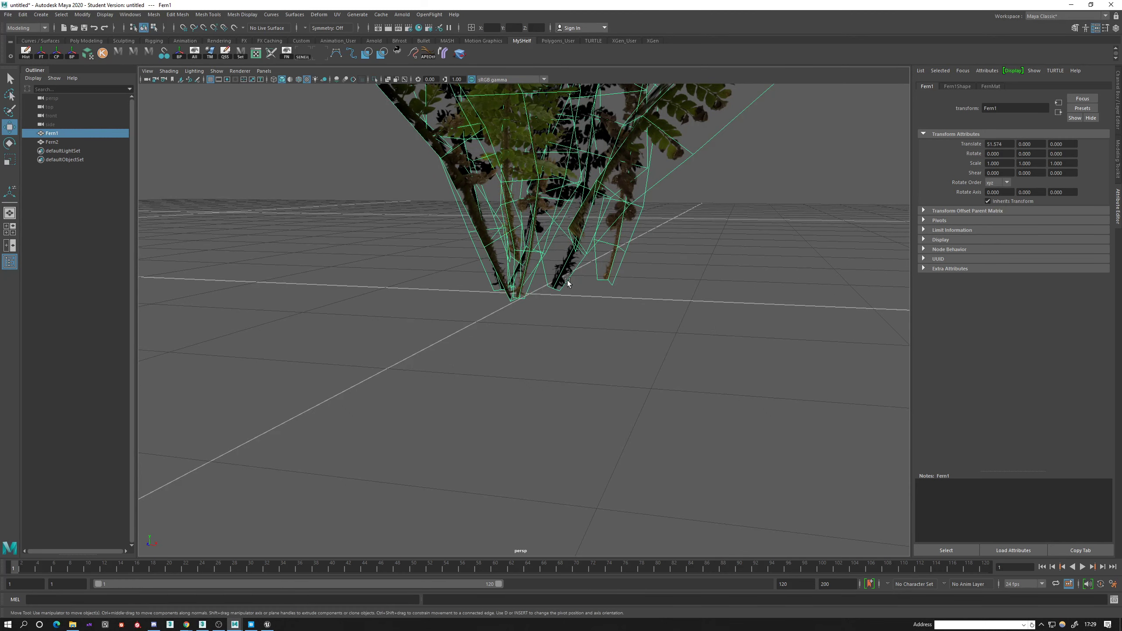
{"action": "middle_click_drag", "start_coordinate": [568, 281], "coordinate": [546, 365], "text": "alt"}
{"action": "scroll", "coordinate": [498, 171], "scroll_direction": "down", "scroll_amount": 6}
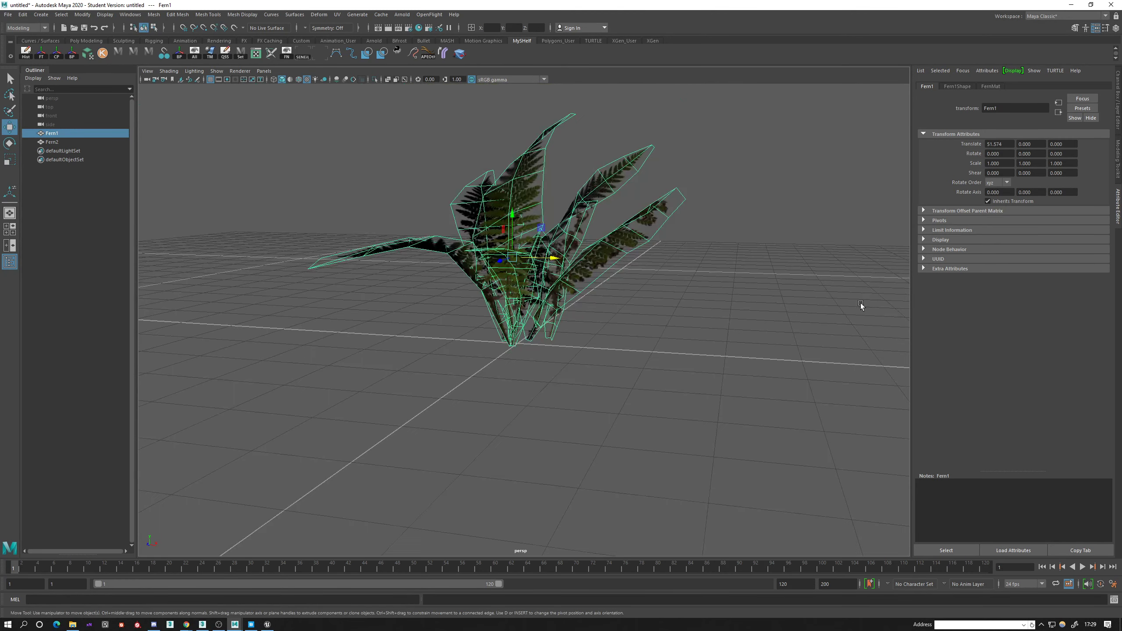
{"action": "scroll", "coordinate": [523, 351], "scroll_direction": "up", "scroll_amount": 5}
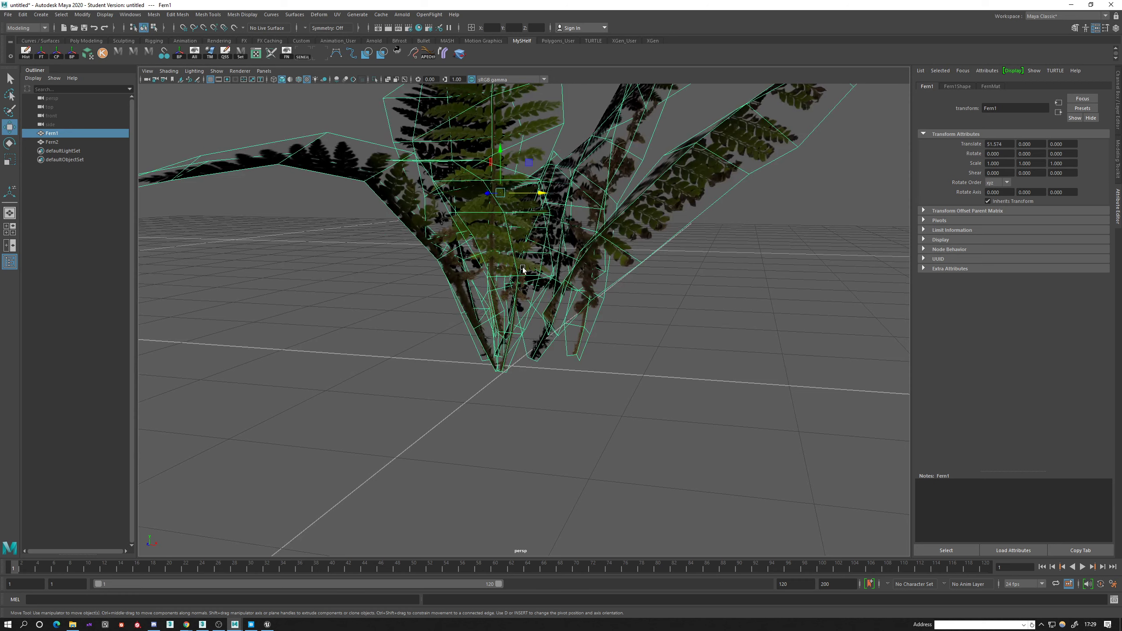
{"action": "left_click_drag", "start_coordinate": [529, 349], "coordinate": [459, 363], "text": "alt"}
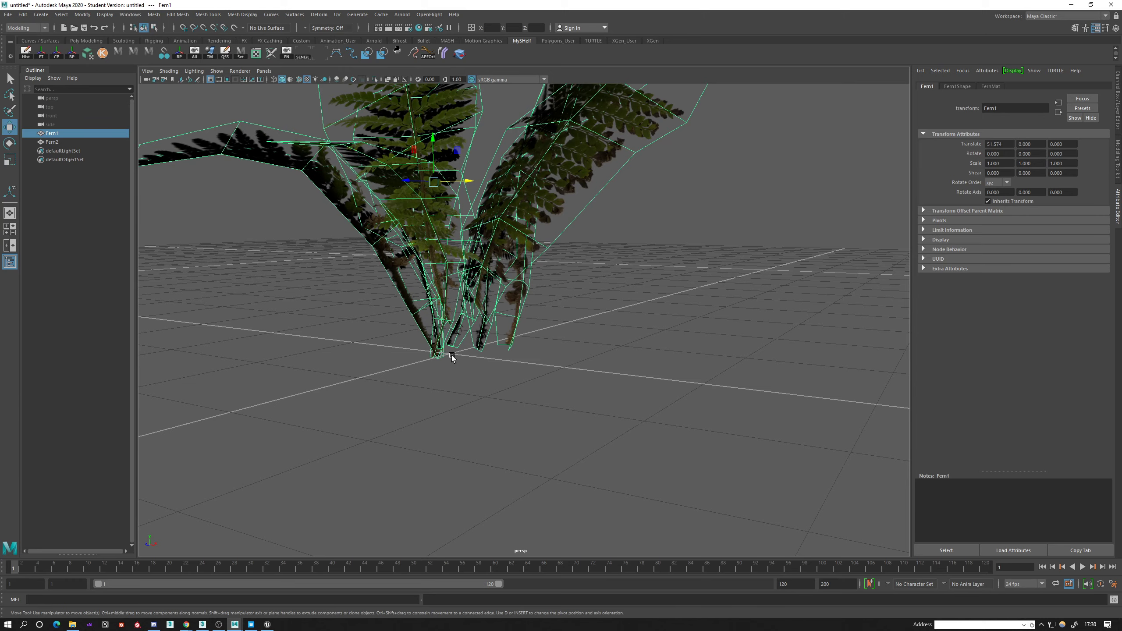
{"action": "scroll", "coordinate": [457, 358], "scroll_direction": "down", "scroll_amount": 5}
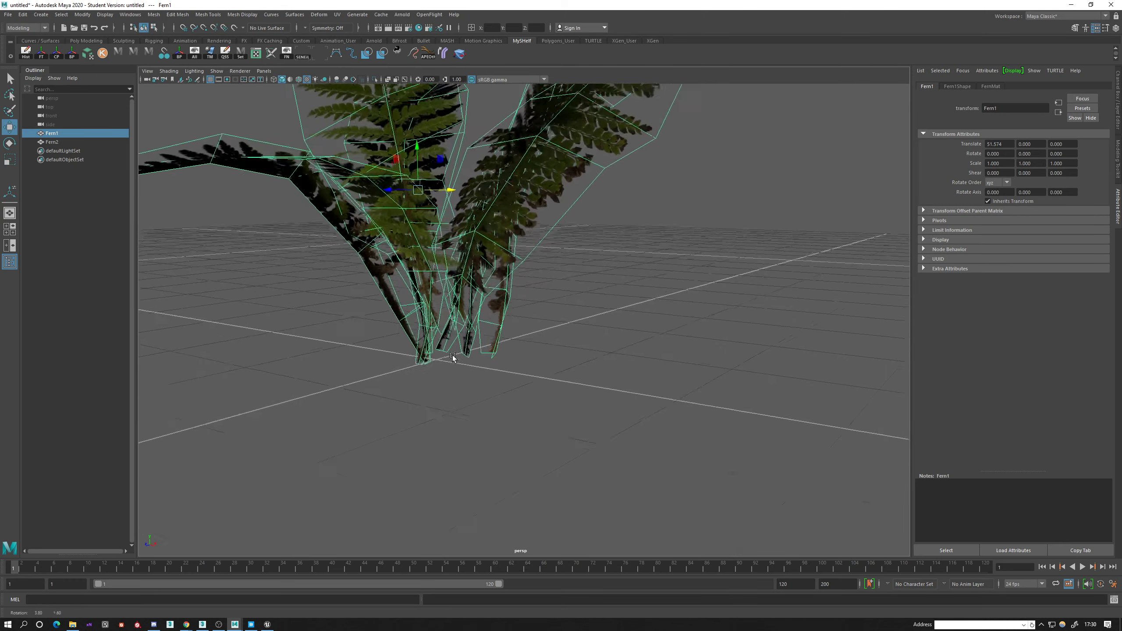
{"action": "left_click_drag", "start_coordinate": [455, 357], "coordinate": [476, 385], "text": "alt"}
{"action": "left_click_drag", "start_coordinate": [528, 298], "coordinate": [237, 259]}
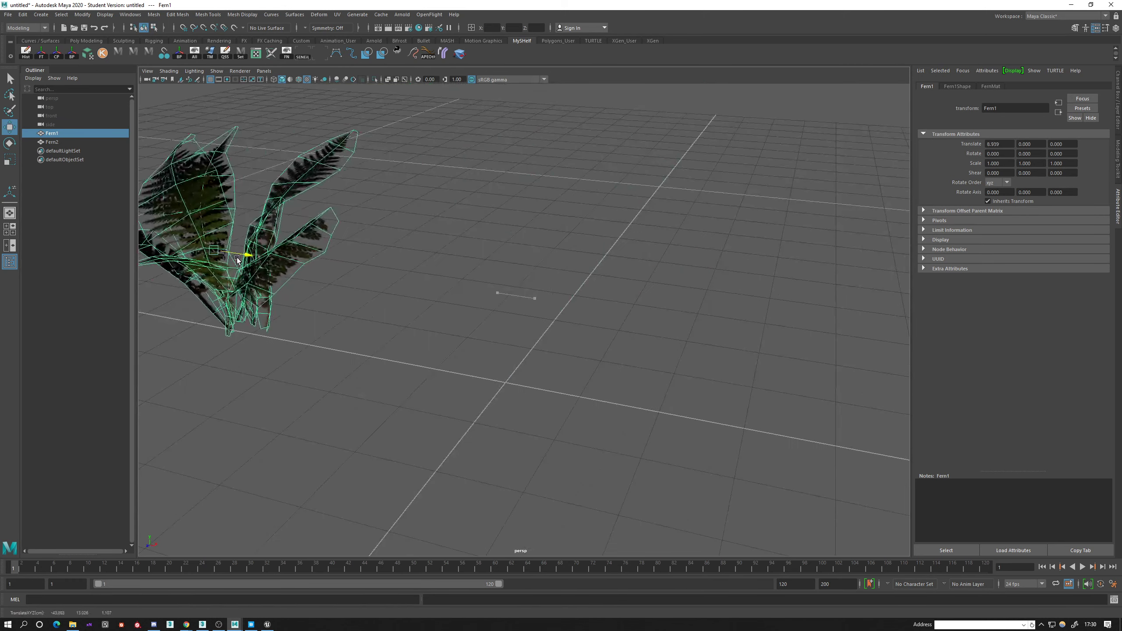
{"action": "middle_click_drag", "start_coordinate": [305, 326], "coordinate": [390, 314], "text": "alt"}
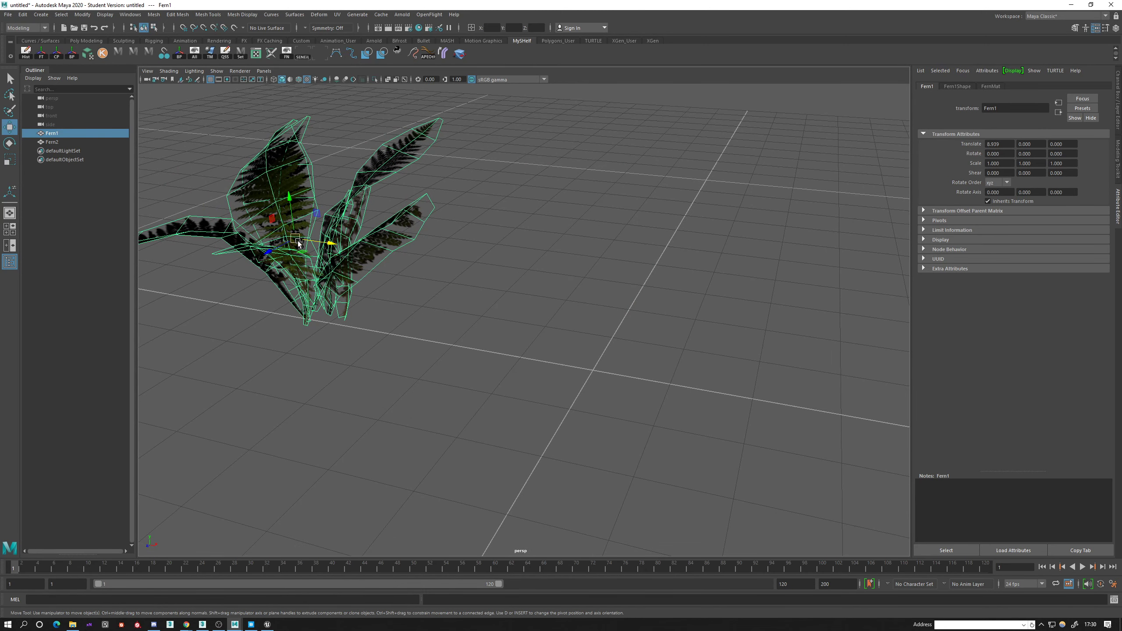
{"action": "key", "text": "ctrl+z"}
Export the selected Fern1 mesh to the Desktop as an FBX file named Fern2.fbx.
{"action": "left_click_drag", "start_coordinate": [606, 399], "coordinate": [631, 368], "text": "alt"}
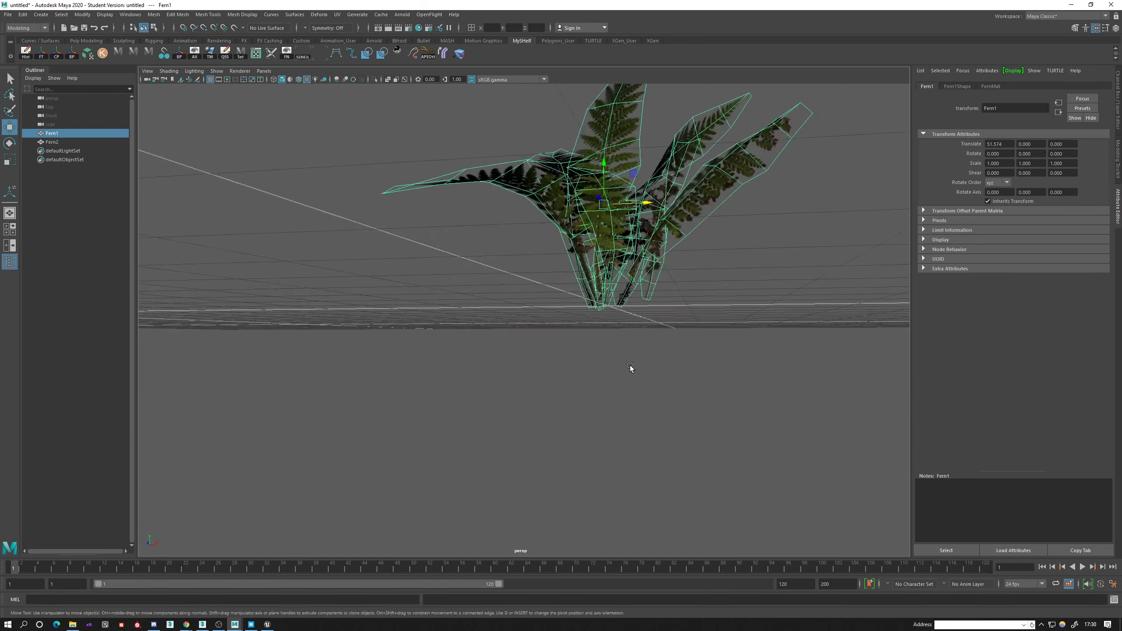
{"action": "middle_click_drag", "start_coordinate": [632, 368], "coordinate": [603, 401], "text": "alt"}
{"action": "mouse_move", "coordinate": [603, 401]}
{"action": "left_mouse_down", "text": "alt"}
{"action": "mouse_move", "coordinate": [636, 421]}
{"action": "mouse_move", "coordinate": [616, 390]}
{"action": "left_mouse_up", "text": "alt"}
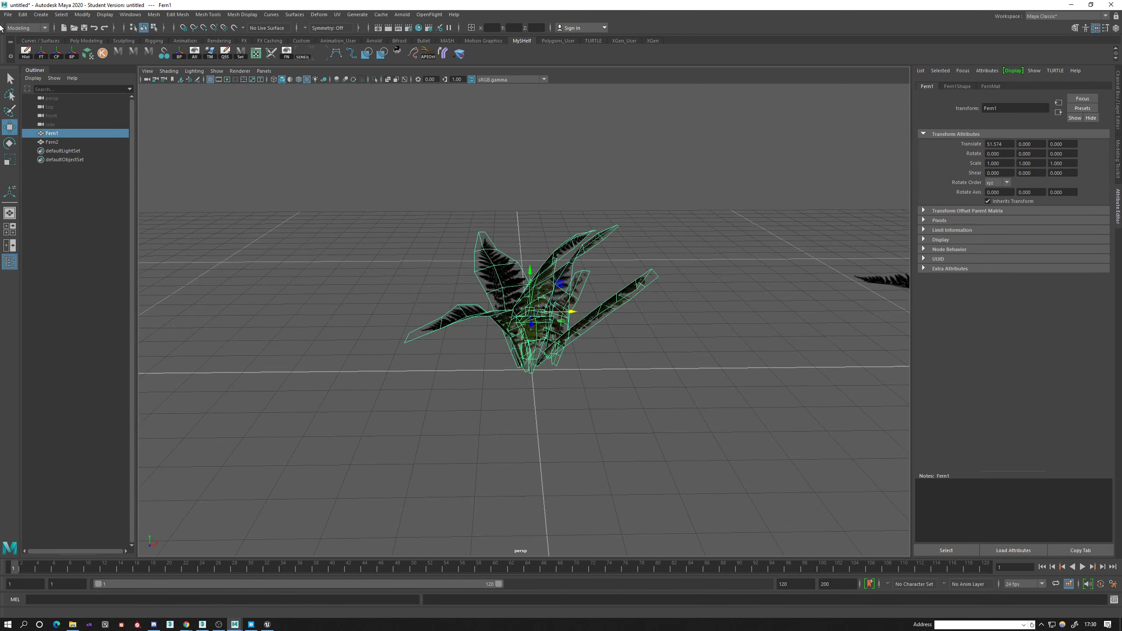
{"action": "left_click", "coordinate": [8, 14]}
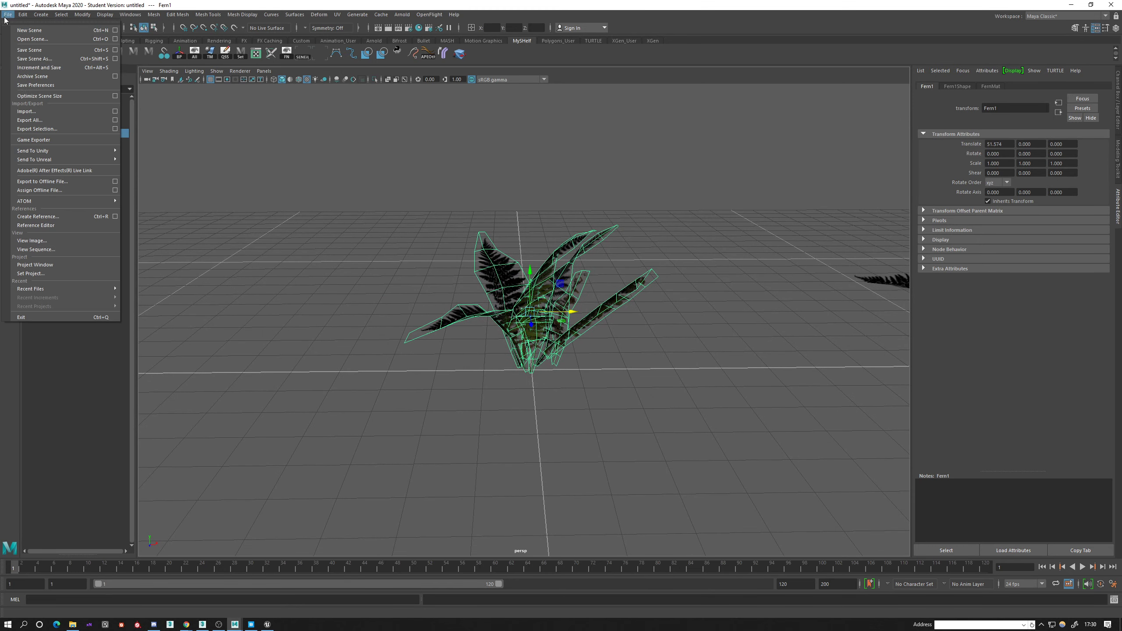
{"action": "left_click", "coordinate": [38, 129]}
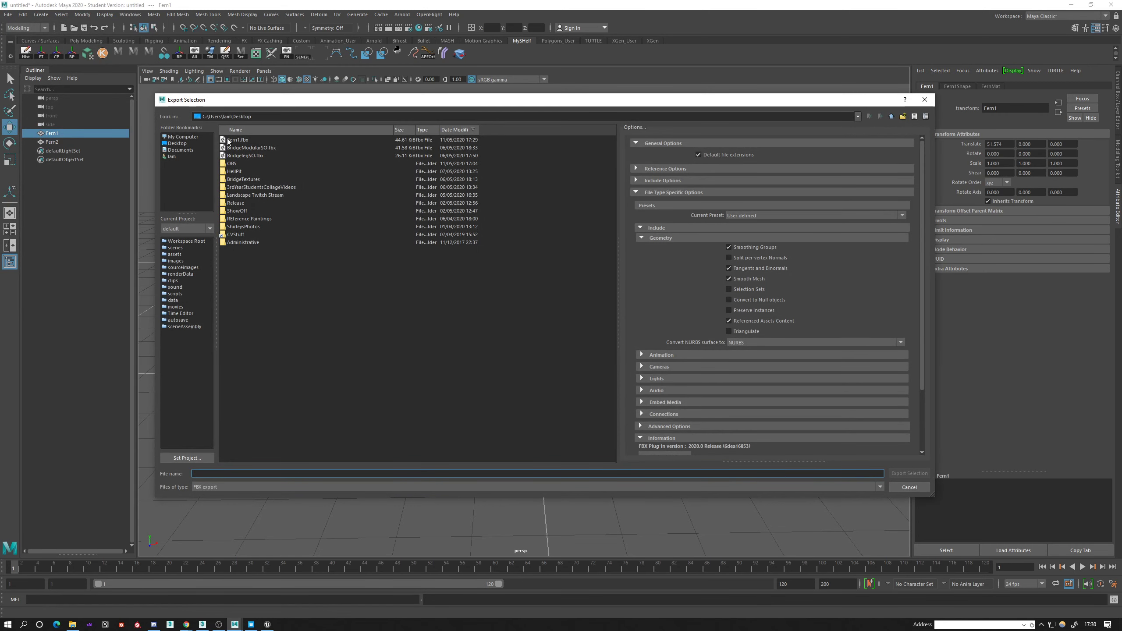
{"action": "left_click", "coordinate": [230, 141]}
{"action": "left_click", "coordinate": [206, 473]}
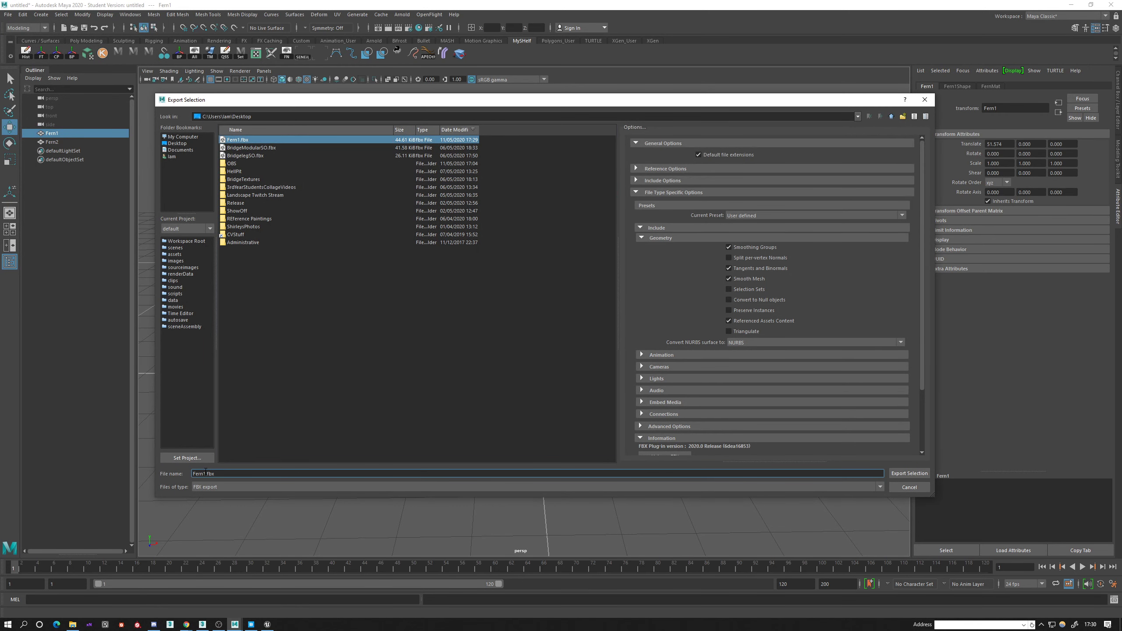
{"action": "type", "text": "2"}
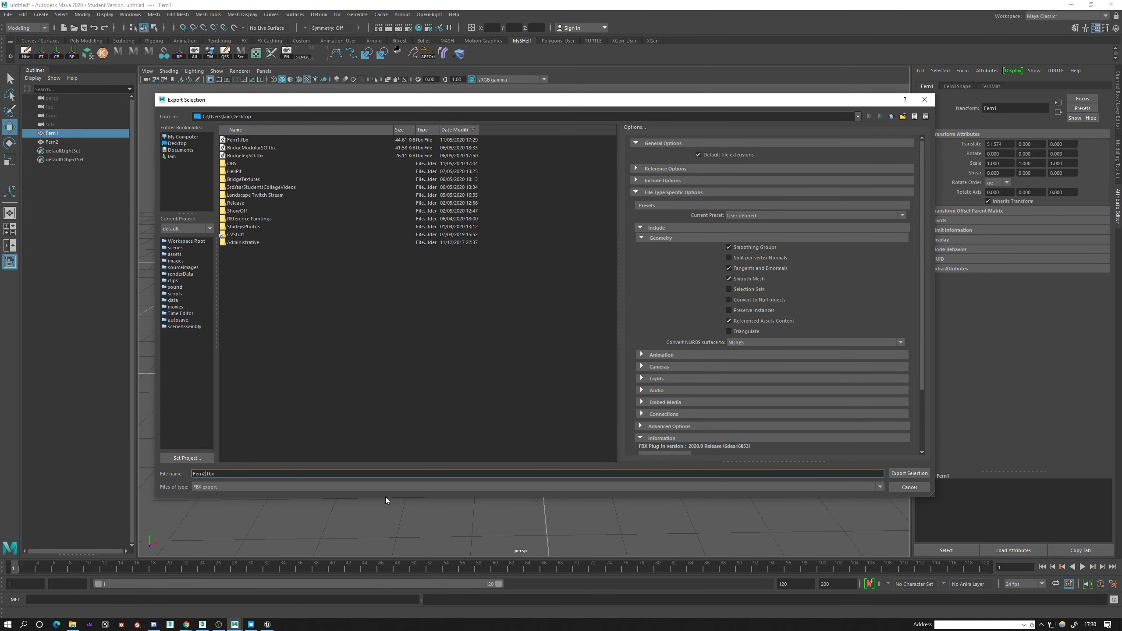
{"action": "left_click", "coordinate": [920, 474]}
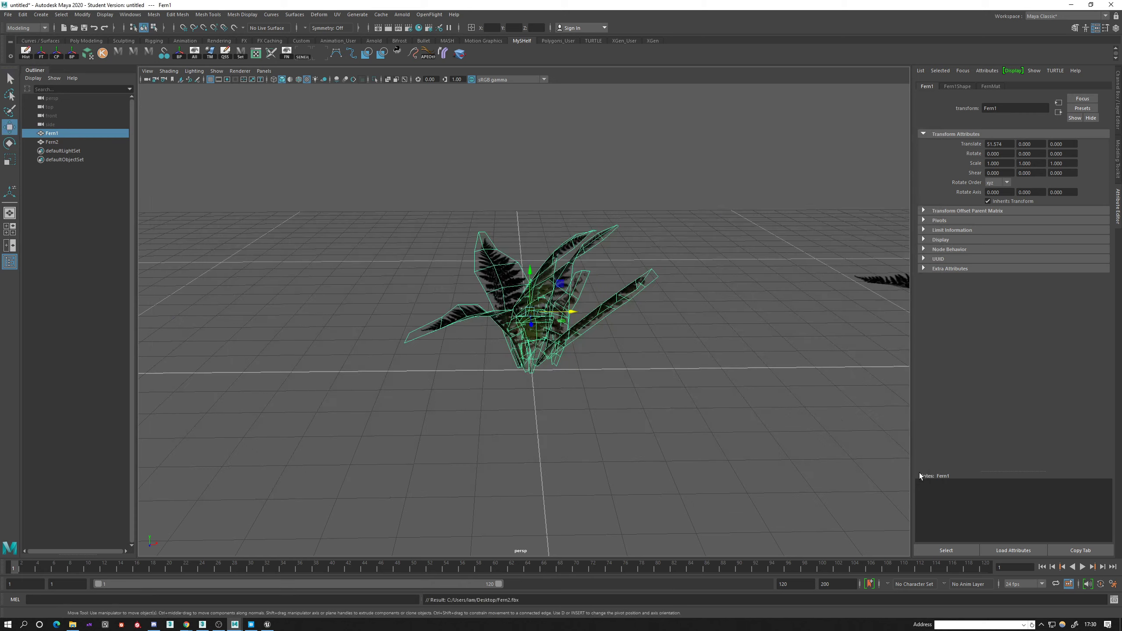
Switch to the Unreal Editor with the ShowcaseTrees level and hide the Landscape3 actor.
{"action": "left_click", "coordinate": [1069, 5]}
{"action": "key", "text": "alt+Tab"}
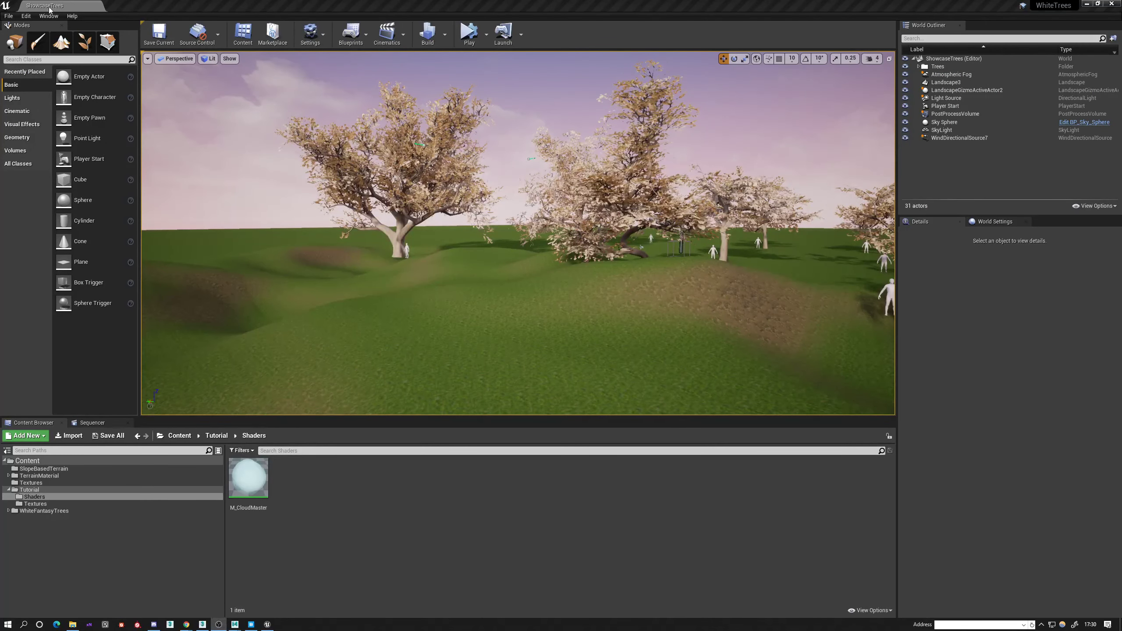
{"action": "right_click_drag", "start_coordinate": [376, 280], "coordinate": [337, 281]}
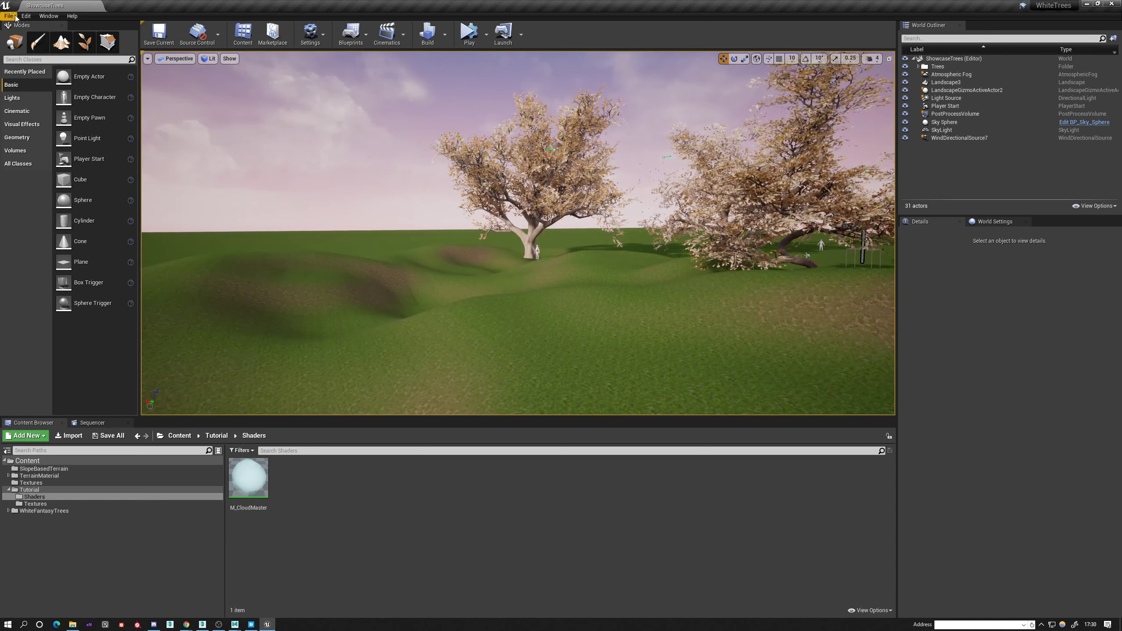
{"action": "right_click_drag", "start_coordinate": [353, 212], "coordinate": [459, 219]}
{"action": "right_click_drag", "start_coordinate": [618, 335], "coordinate": [658, 331]}
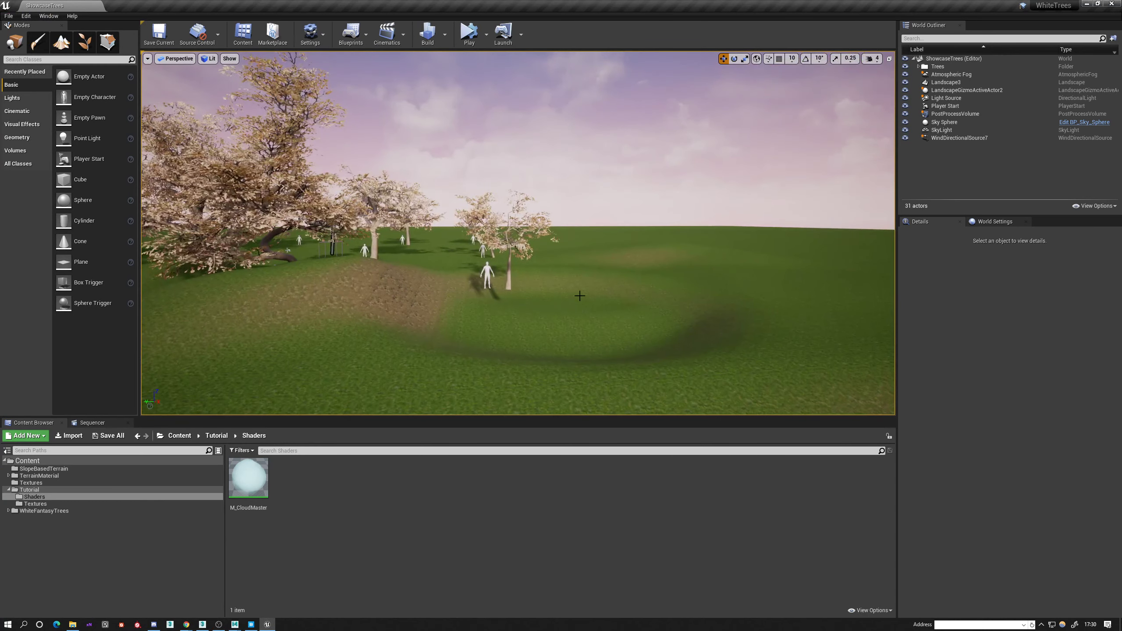
{"action": "left_click", "coordinate": [658, 331]}
{"action": "left_click", "coordinate": [906, 82]}
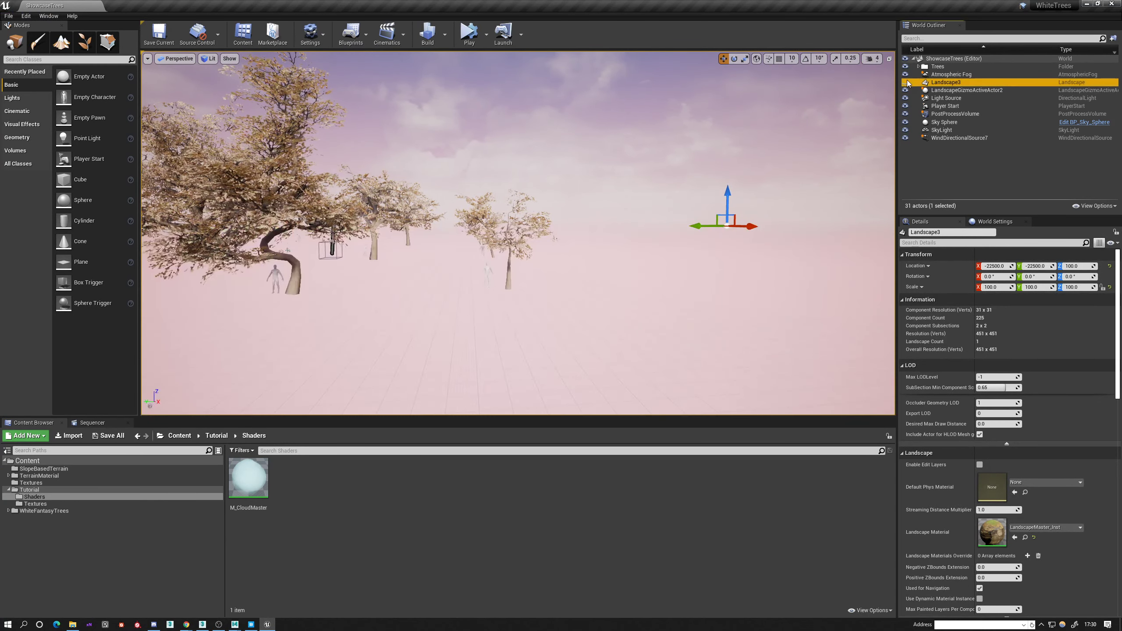
{"action": "right_click_drag", "start_coordinate": [521, 191], "coordinate": [494, 202]}
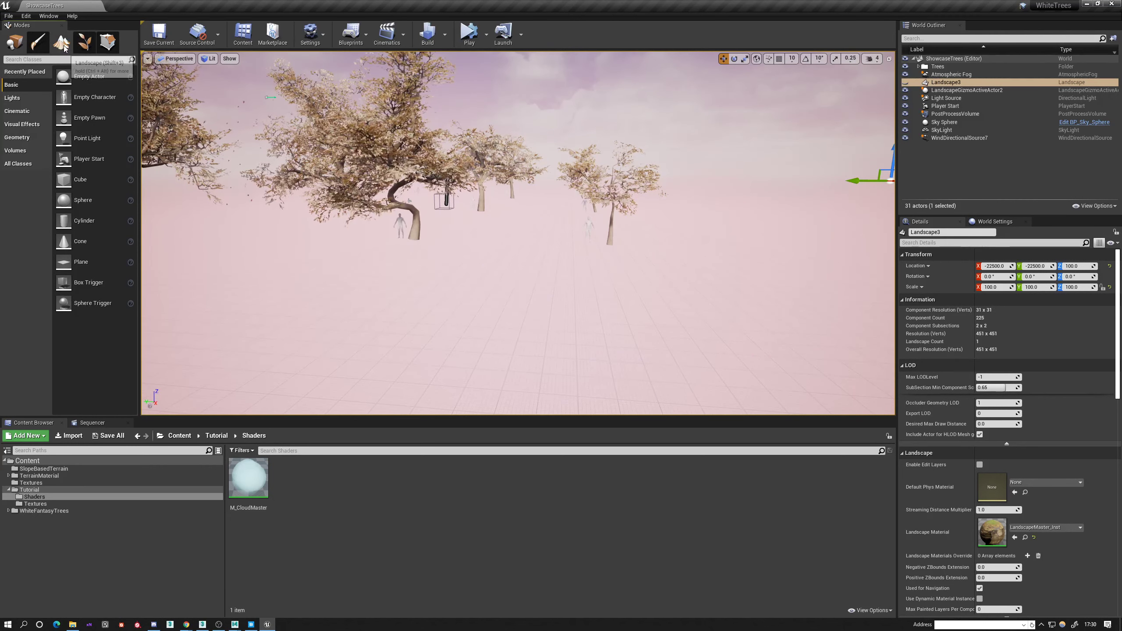
Create a new landscape with 63x63-quad sections, 1x1 section per component and no material.
{"action": "left_click", "coordinate": [6, 18]}
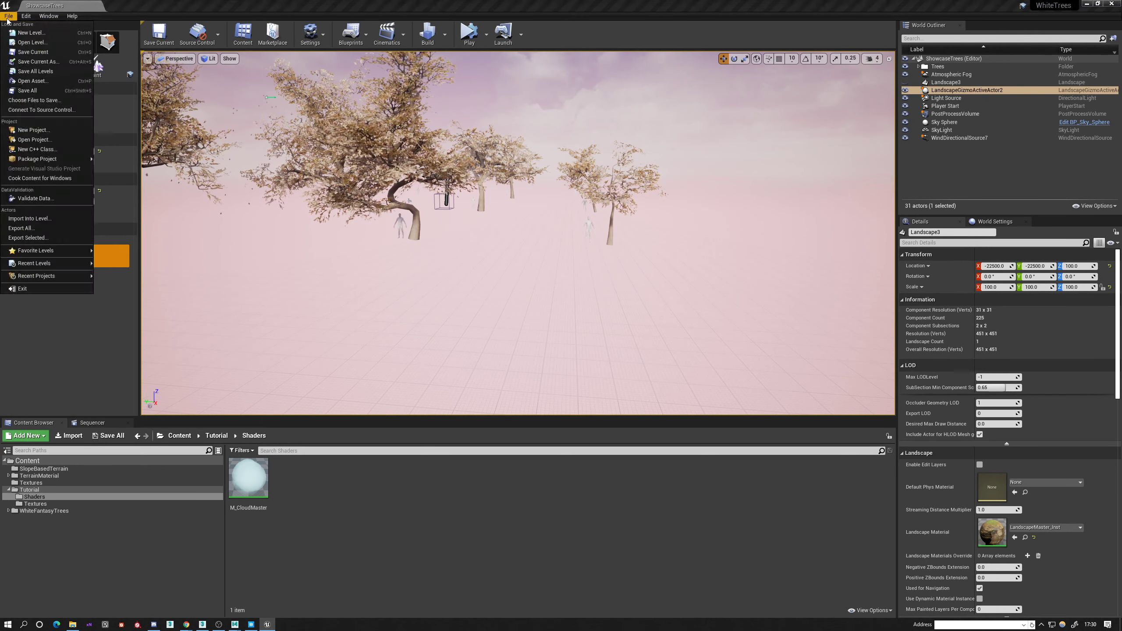
{"action": "left_click", "coordinate": [6, 18]}
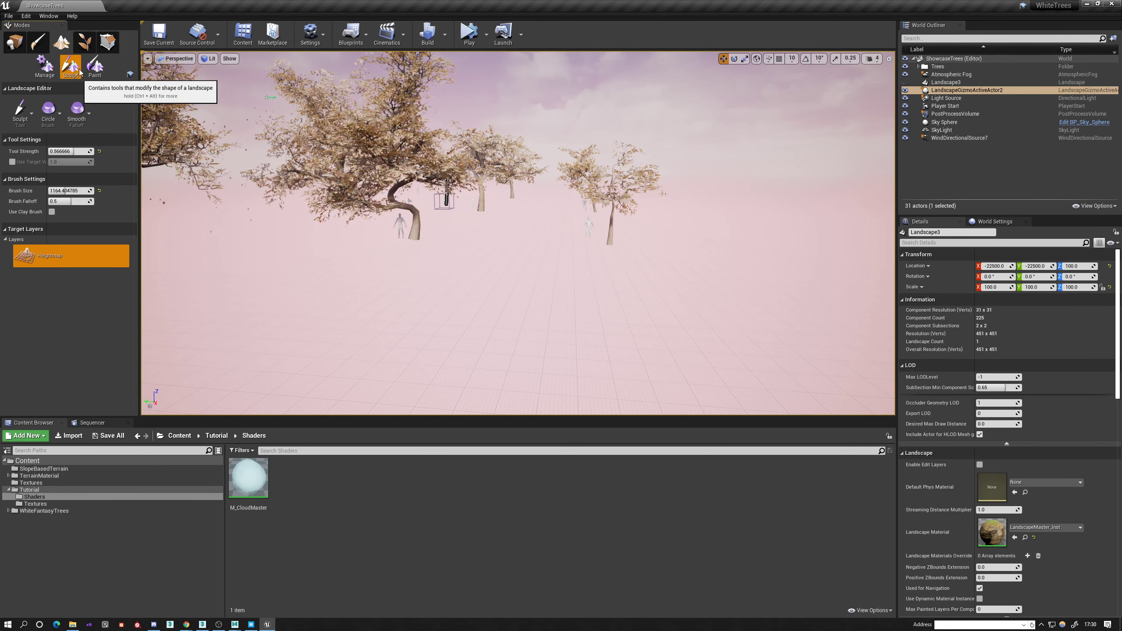
{"action": "left_click", "coordinate": [23, 116]}
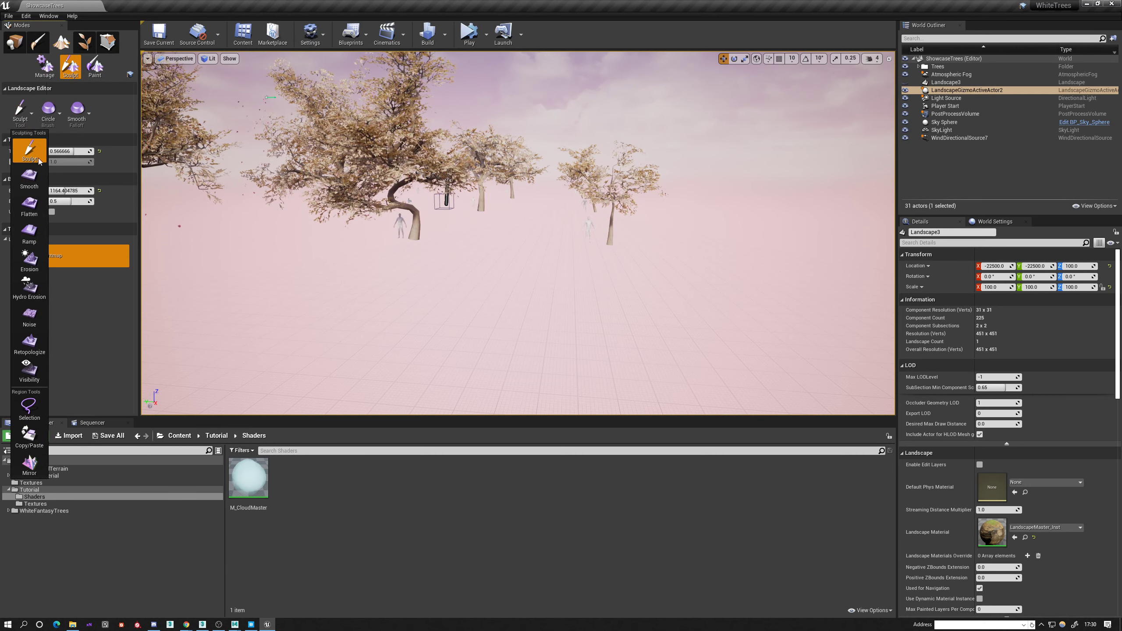
{"action": "left_click", "coordinate": [38, 68]}
{"action": "left_click", "coordinate": [38, 67]}
{"action": "left_click", "coordinate": [25, 118]}
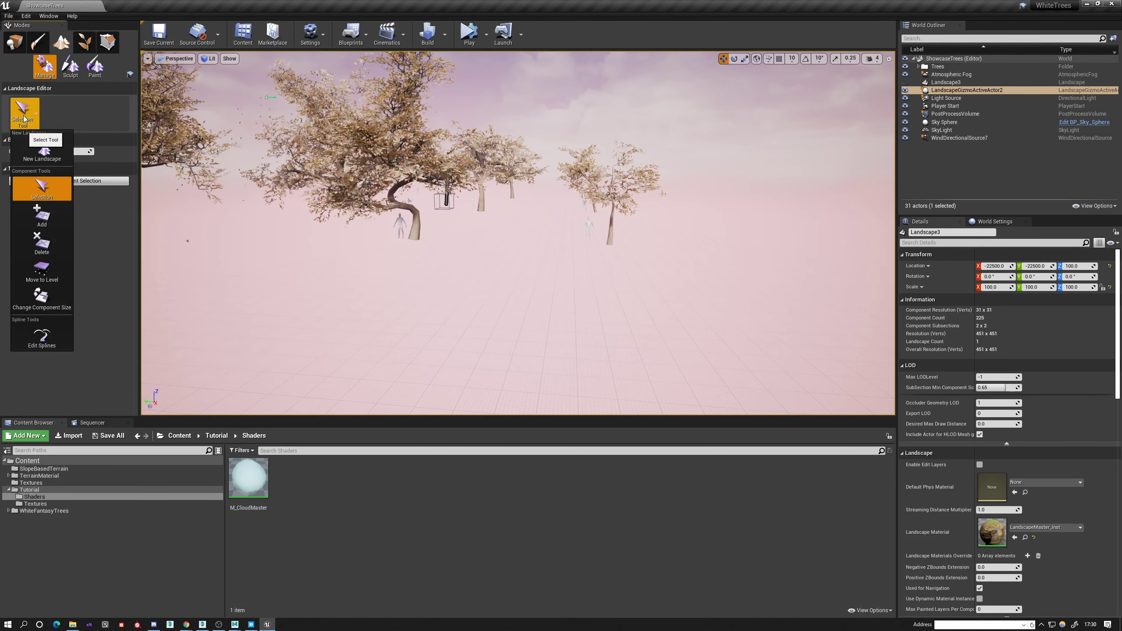
{"action": "left_click", "coordinate": [60, 150]}
{"action": "right_click_drag", "start_coordinate": [553, 276], "coordinate": [625, 270]}
{"action": "left_click", "coordinate": [118, 321]}
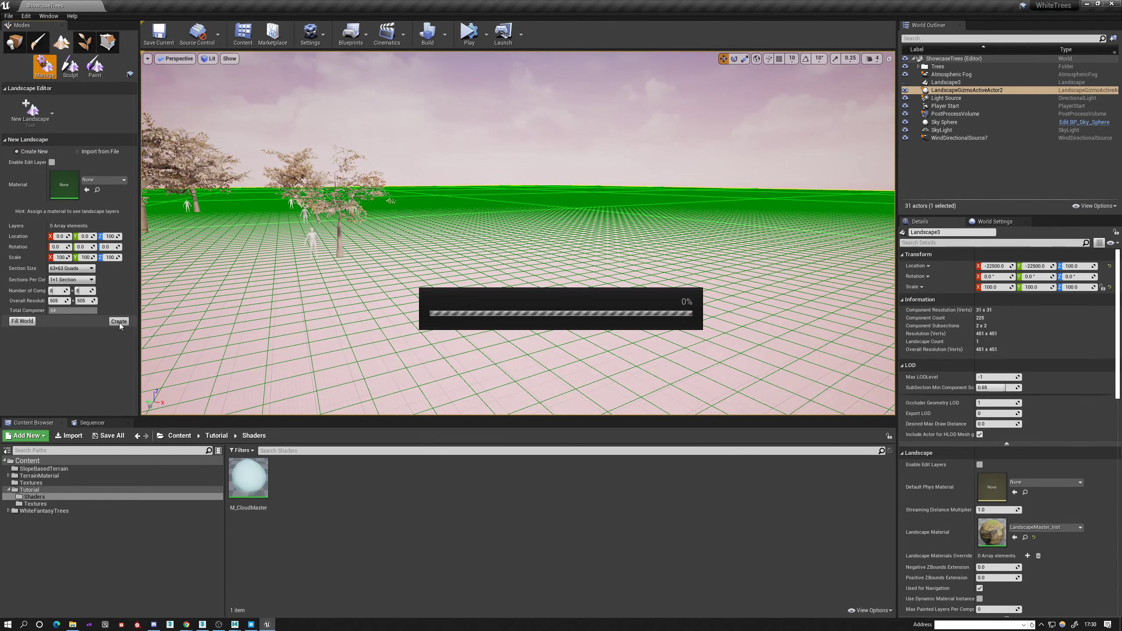
Sculpt a broad, low mound on the new landscape beside the trees.
{"action": "right_click_drag", "start_coordinate": [724, 274], "coordinate": [689, 265]}
{"action": "left_click_drag", "start_coordinate": [770, 258], "coordinate": [811, 304]}
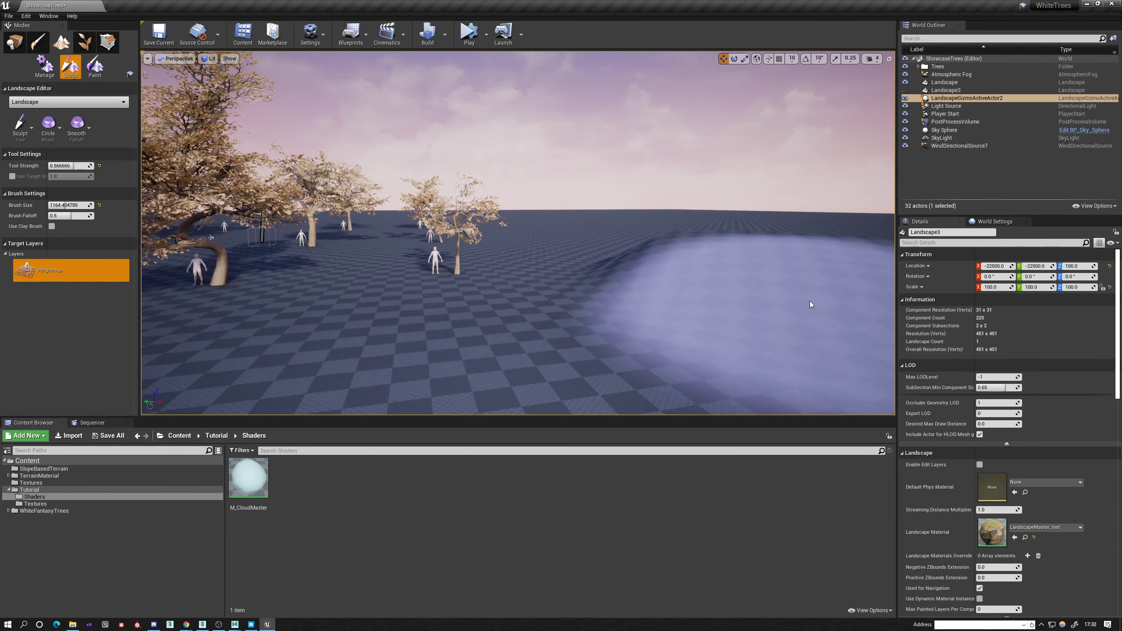
{"action": "right_click_drag", "start_coordinate": [300, 212], "coordinate": [450, 230]}
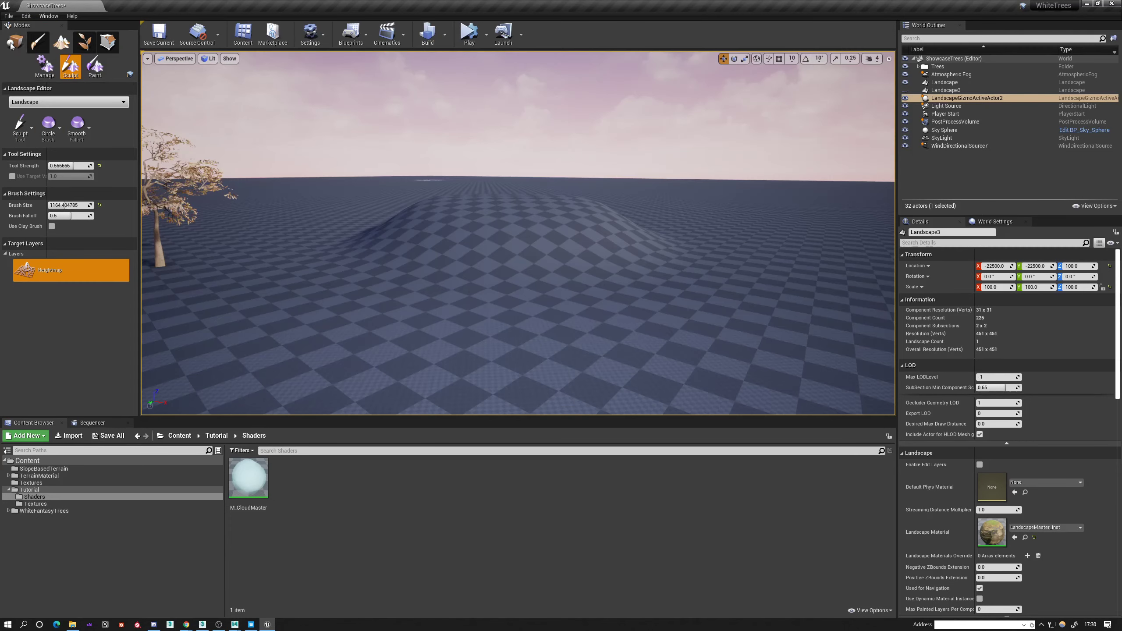
Switch the Unreal Editor to foliage mode with the sculpted mound and trees in view.
{"action": "mouse_move", "coordinate": [707, 243]}
{"action": "left_mouse_down"}
{"action": "mouse_move", "coordinate": [651, 243]}
{"action": "mouse_move", "coordinate": [726, 226]}
{"action": "mouse_move", "coordinate": [742, 256]}
{"action": "left_mouse_up"}
{"action": "mouse_move", "coordinate": [742, 257]}
{"action": "right_mouse_down"}
{"action": "mouse_move", "coordinate": [729, 257]}
{"action": "mouse_move", "coordinate": [795, 225]}
{"action": "mouse_move", "coordinate": [605, 254]}
{"action": "mouse_move", "coordinate": [596, 305]}
{"action": "mouse_move", "coordinate": [561, 274]}
{"action": "mouse_move", "coordinate": [468, 248]}
{"action": "mouse_move", "coordinate": [459, 263]}
{"action": "mouse_move", "coordinate": [495, 278]}
{"action": "mouse_move", "coordinate": [610, 257]}
{"action": "mouse_move", "coordinate": [508, 265]}
{"action": "mouse_move", "coordinate": [300, 230]}
{"action": "right_mouse_up"}
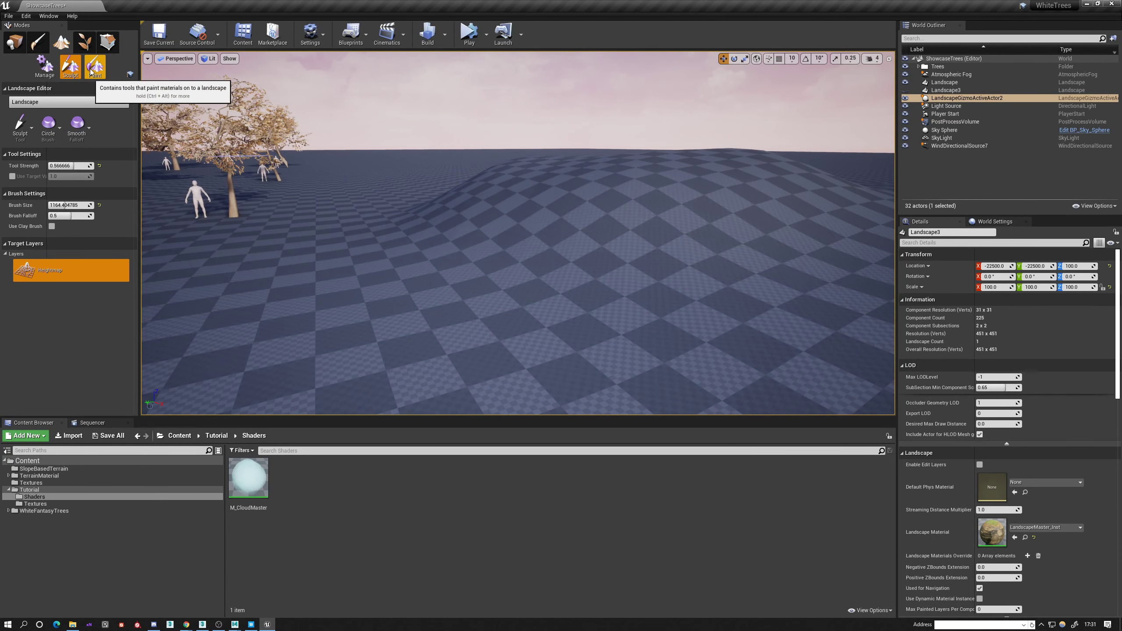
{"action": "left_click", "coordinate": [84, 41]}
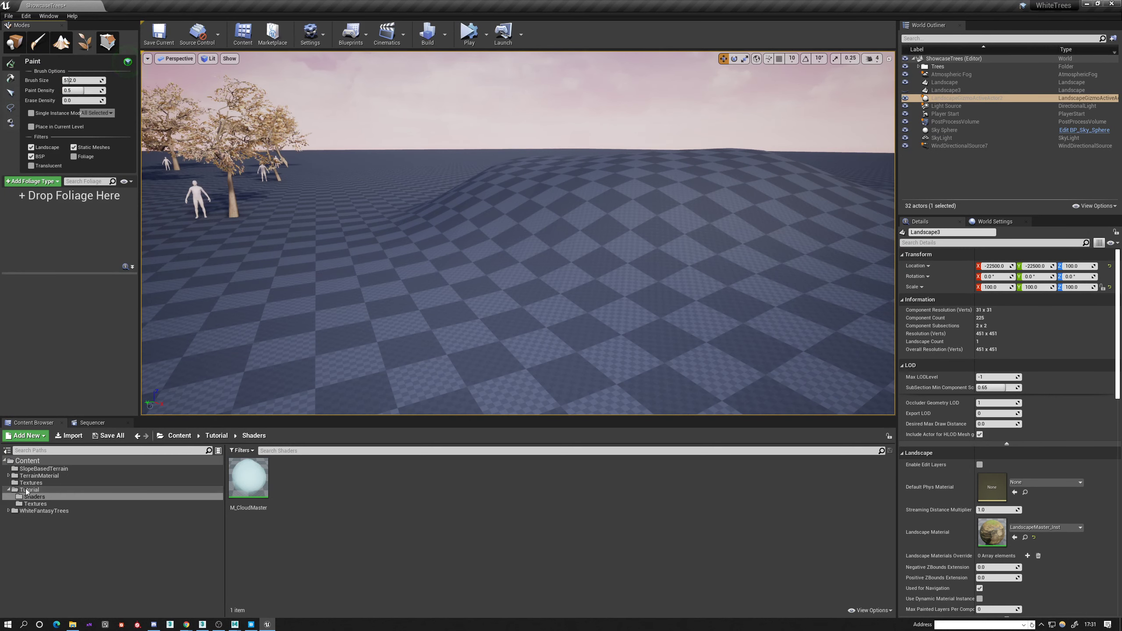
Create a folder named Vegetation inside the Tutorial content folder and open it.
{"action": "left_click", "coordinate": [27, 490]}
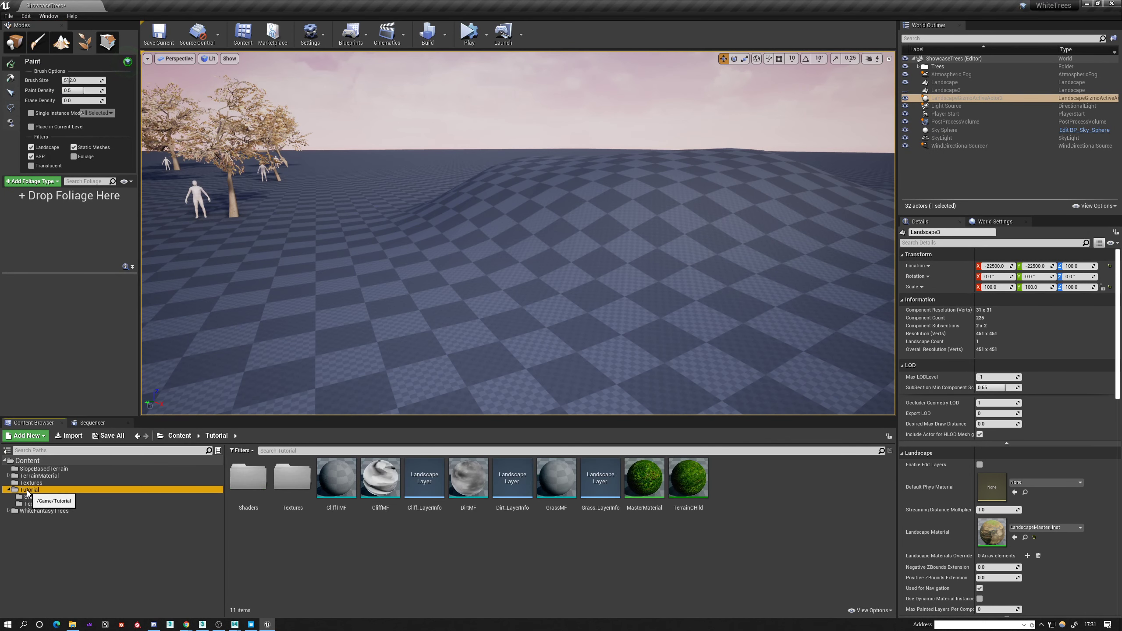
{"action": "right_click", "coordinate": [451, 571]}
{"action": "left_click", "coordinate": [474, 301]}
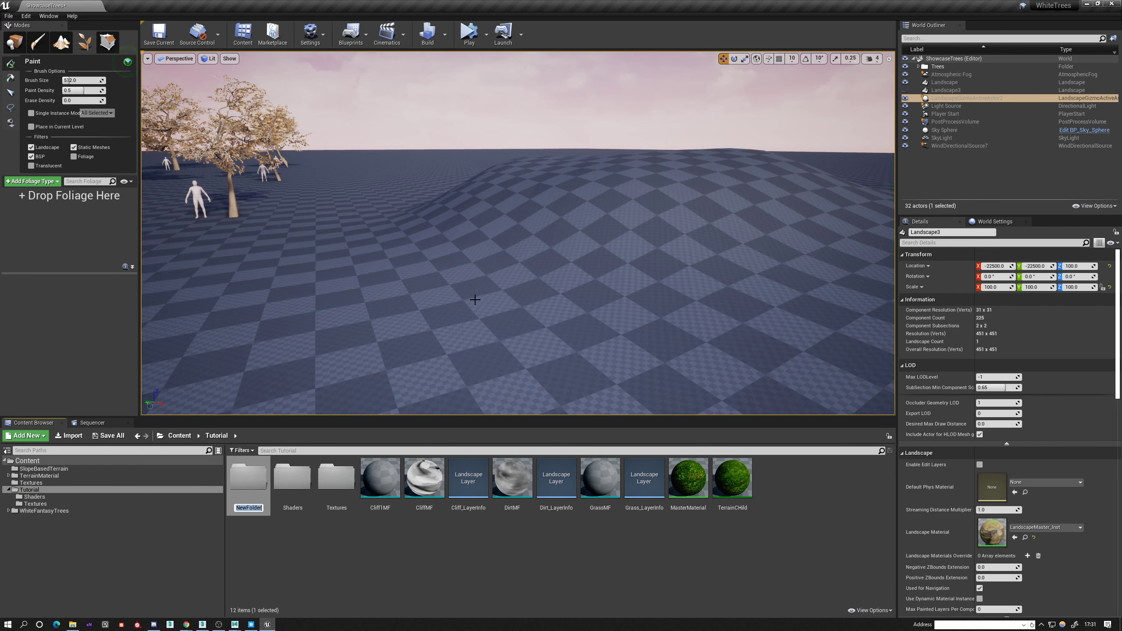
{"action": "type", "text": "Vegetation"}
{"action": "key", "text": "Return"}
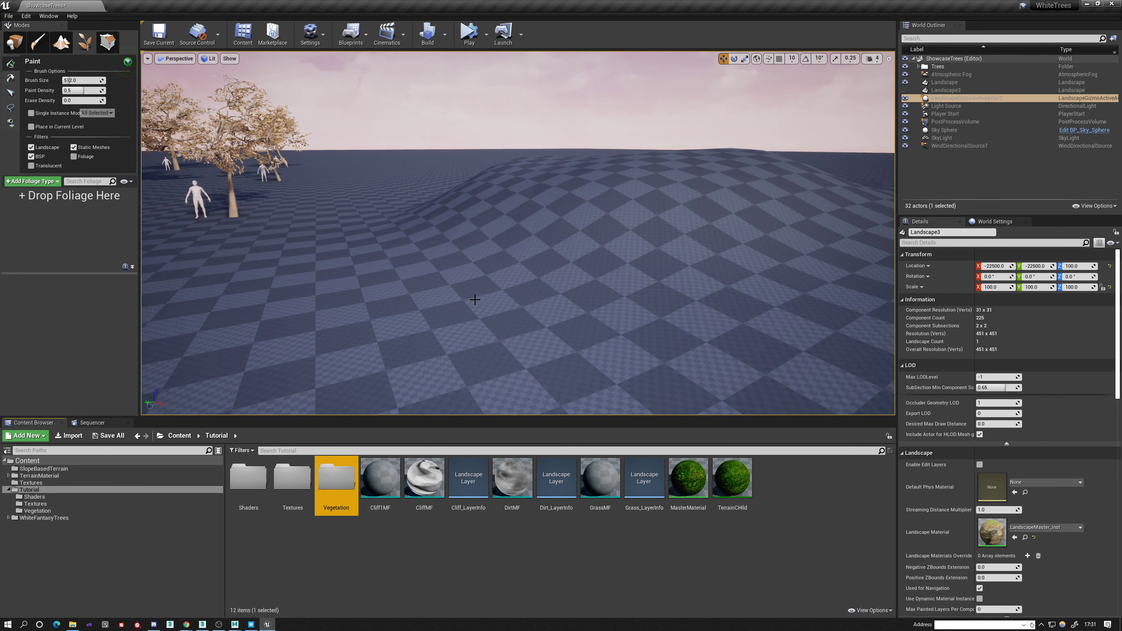
{"action": "key", "text": "Return"}
Import the Fern1 and Fern2 FBX files from the Desktop into the Vegetation folder as static meshes with the default options.
{"action": "key", "text": "alt+Tab"}
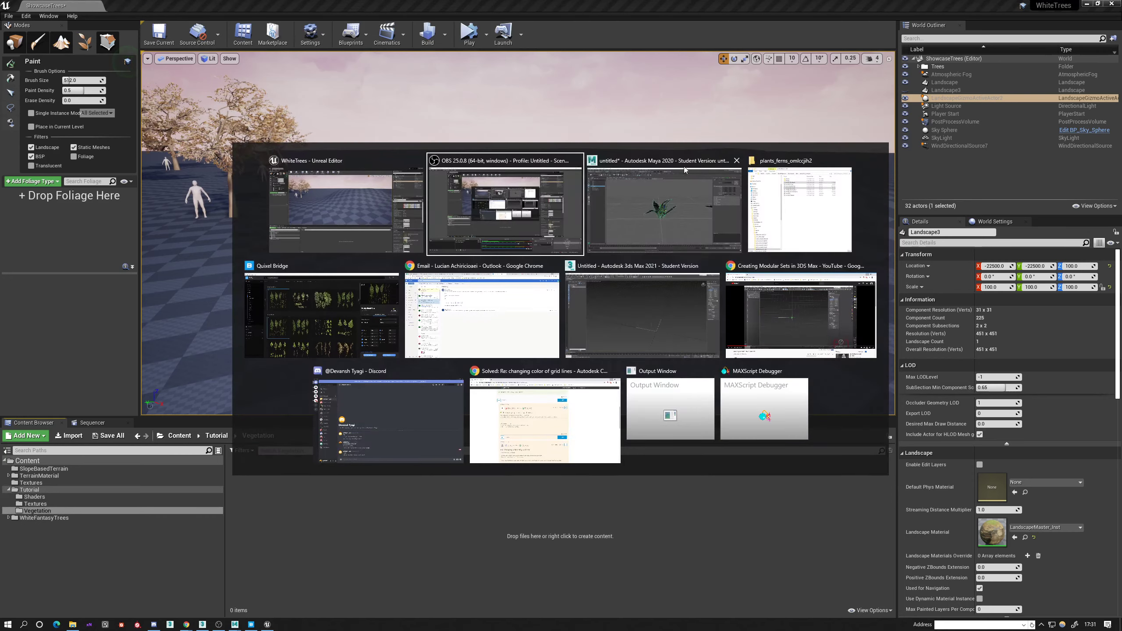
{"action": "left_click", "coordinate": [784, 5]}
{"action": "left_click_drag", "start_coordinate": [785, 4], "coordinate": [559, 89]}
{"action": "left_click_drag", "start_coordinate": [88, 256], "coordinate": [520, 365]}
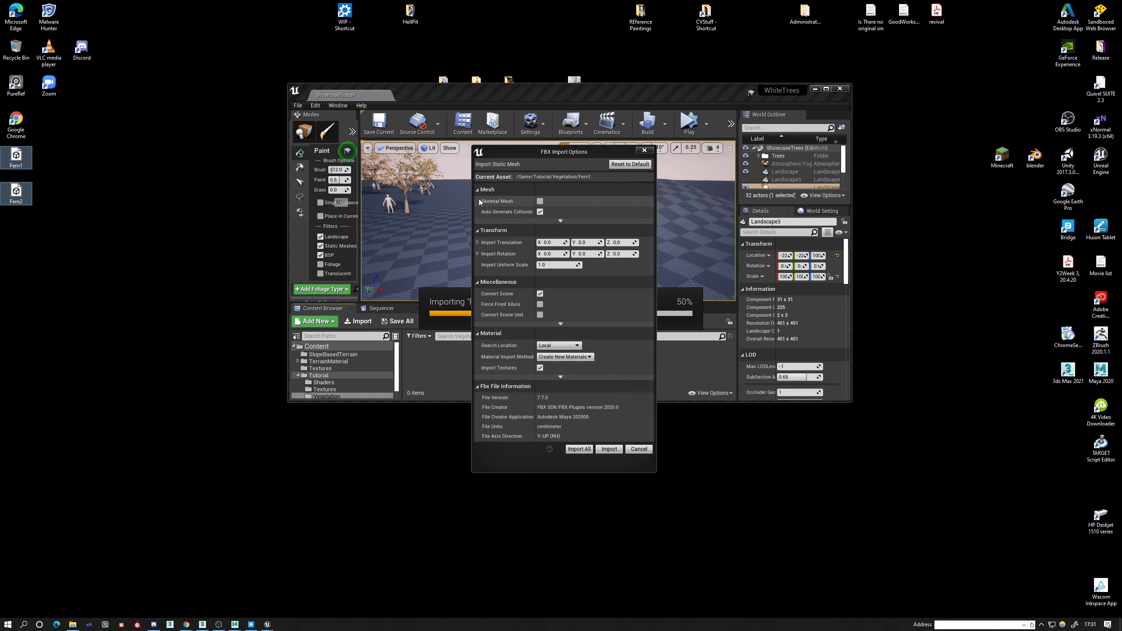
{"action": "left_click", "coordinate": [561, 221]}
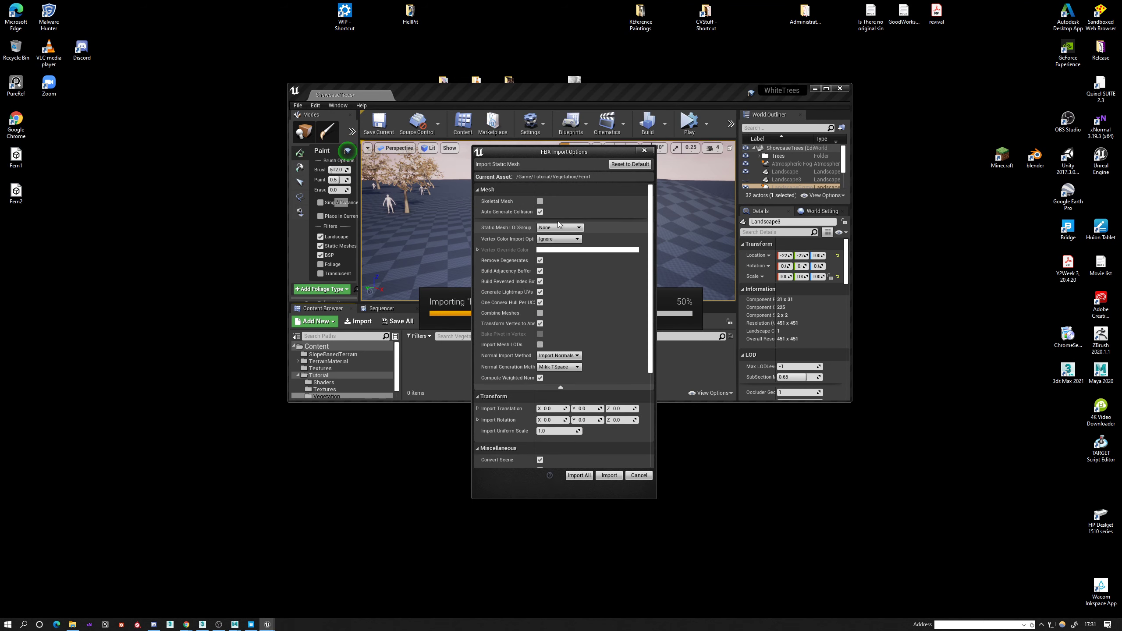
{"action": "scroll", "coordinate": [512, 374], "scroll_direction": "down", "scroll_amount": 2}
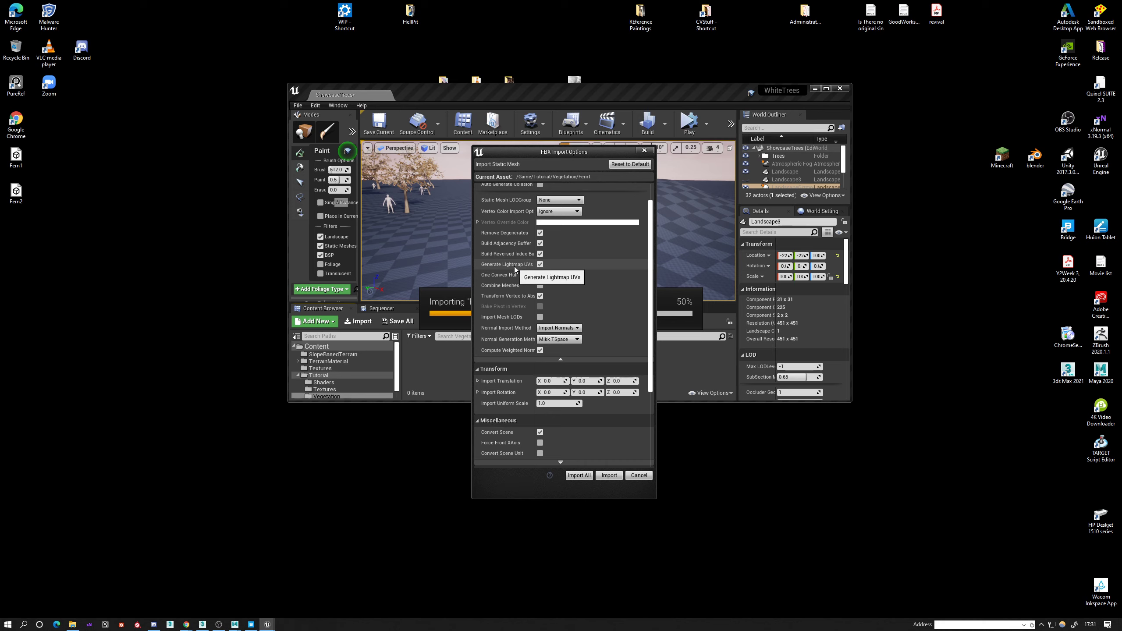
{"action": "scroll", "coordinate": [528, 394], "scroll_direction": "down", "scroll_amount": 5}
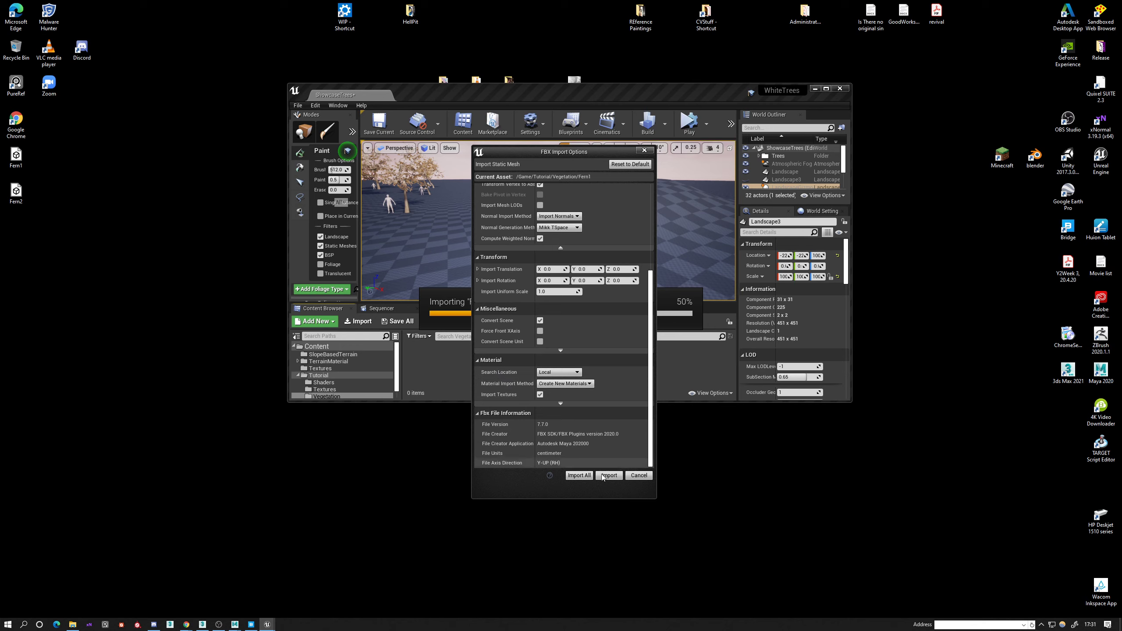
{"action": "left_click", "coordinate": [589, 478]}
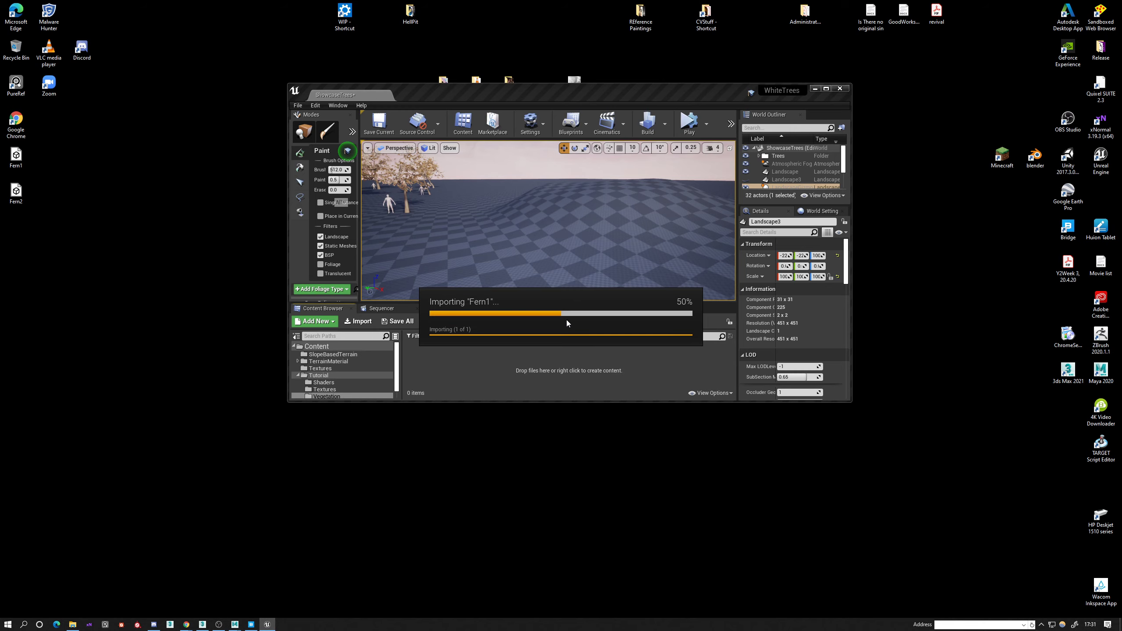
{"action": "left_click", "coordinate": [826, 88]}
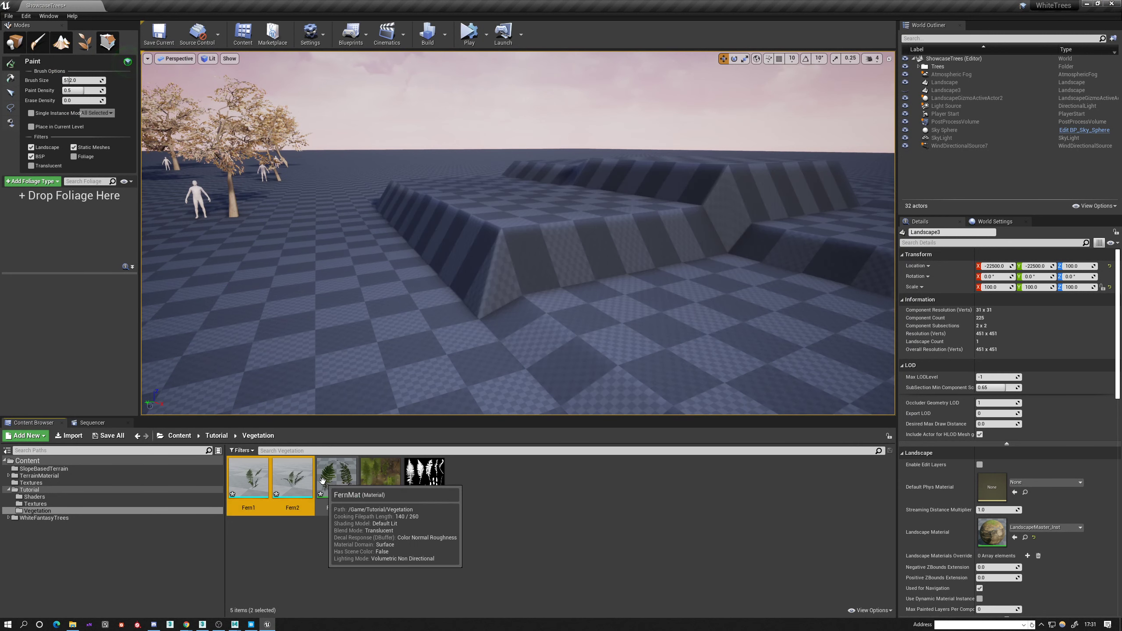
Place the Fern1 and Fern2 meshes together on the landscape in front of the trees.
{"action": "left_click_drag", "start_coordinate": [295, 481], "coordinate": [359, 348]}
{"action": "right_click_drag", "start_coordinate": [359, 347], "coordinate": [330, 398]}
{"action": "key", "text": "w"}
{"action": "right_click_drag", "start_coordinate": [440, 279], "coordinate": [411, 226]}
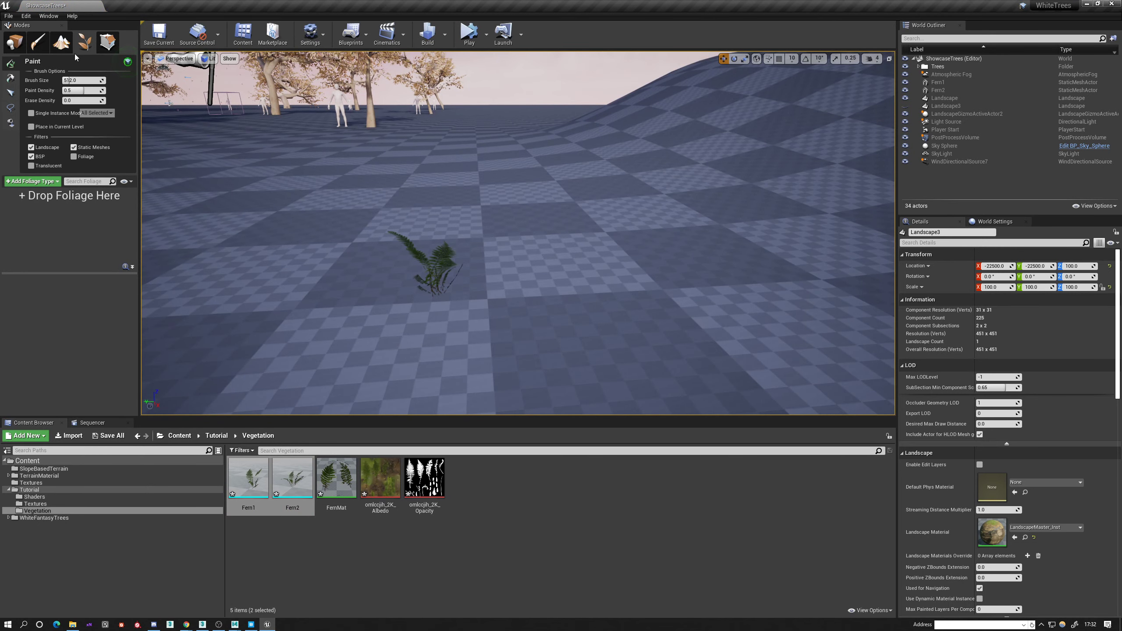
Switch to placement mode, select the placed Fern1 and examine its shape and FernMat material from several sides.
{"action": "left_click", "coordinate": [14, 42]}
{"action": "left_click", "coordinate": [427, 272]}
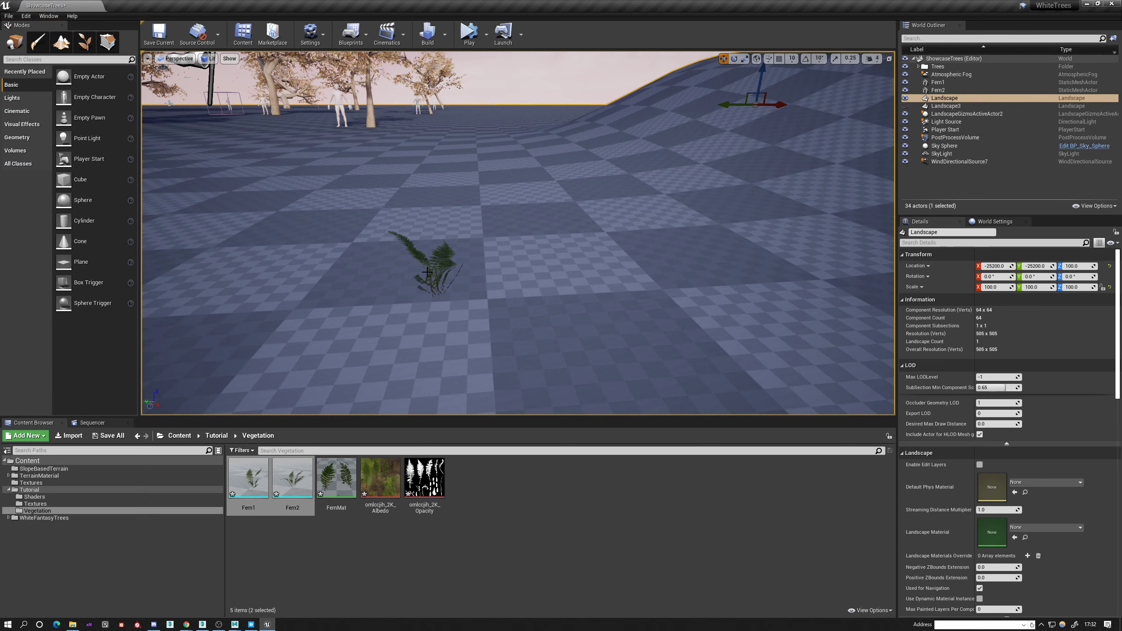
{"action": "left_click", "coordinate": [429, 271]}
{"action": "key", "text": "f"}
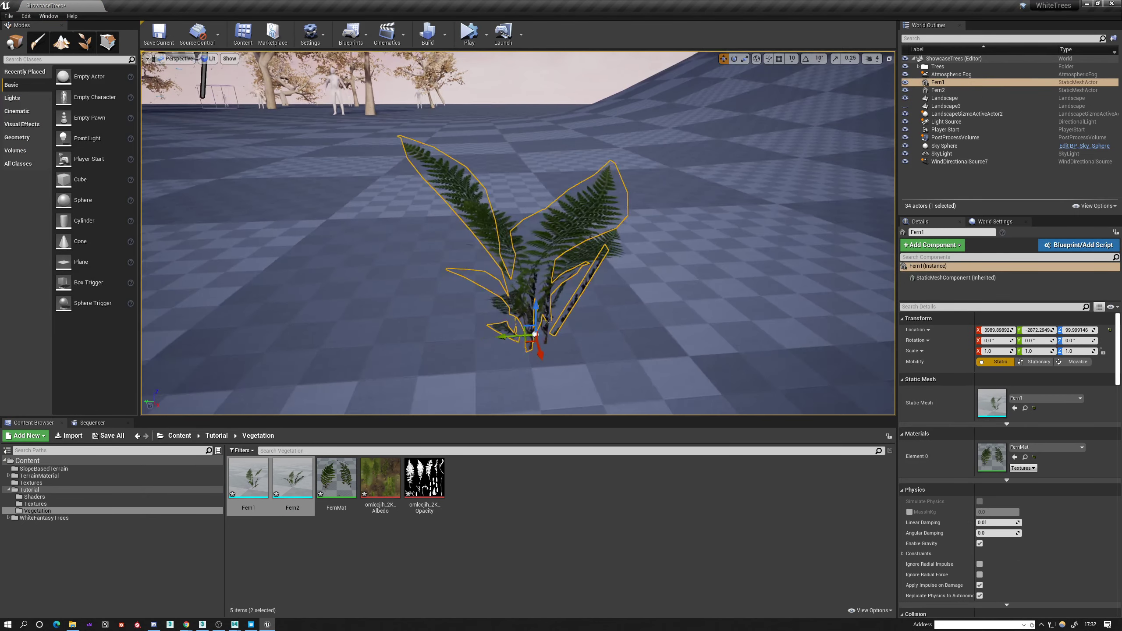
{"action": "left_click_drag", "start_coordinate": [435, 272], "coordinate": [625, 258], "text": "alt"}
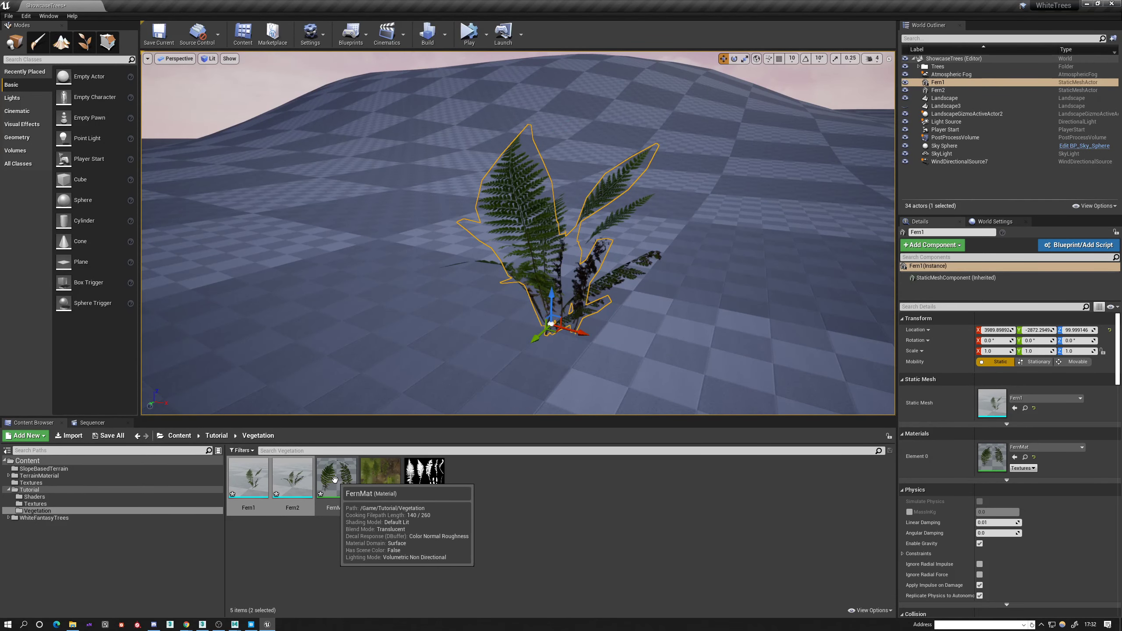
{"action": "left_click_drag", "start_coordinate": [446, 296], "coordinate": [581, 306], "text": "alt"}
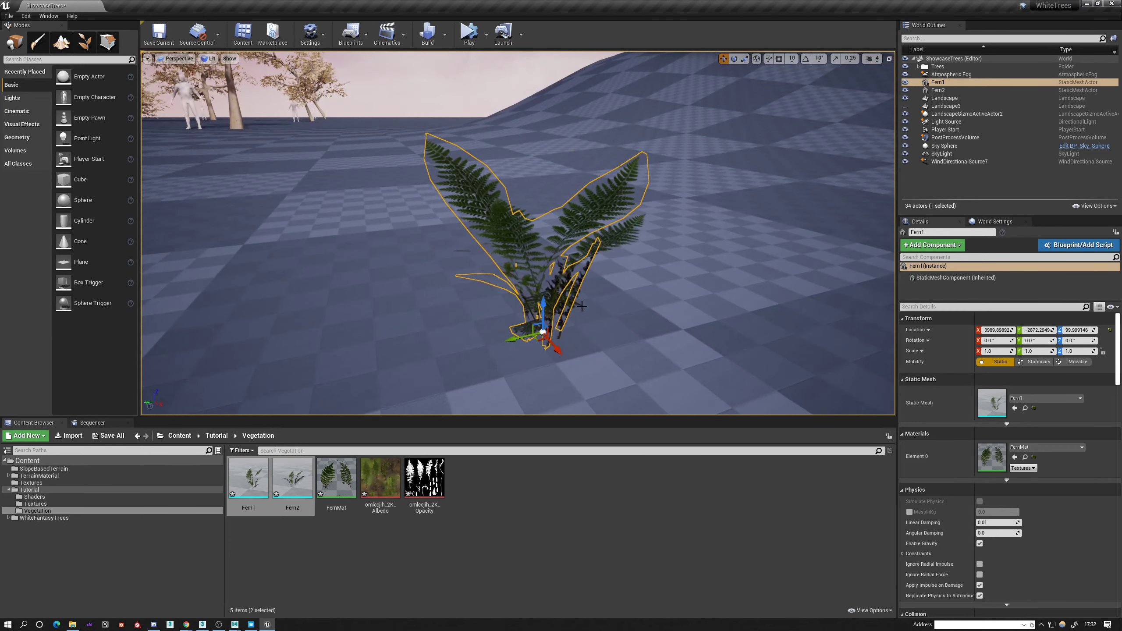
Delete the placed Fern1 and Fern2 actors from the level.
{"action": "key", "text": "Delete"}
{"action": "left_click", "coordinate": [553, 312]}
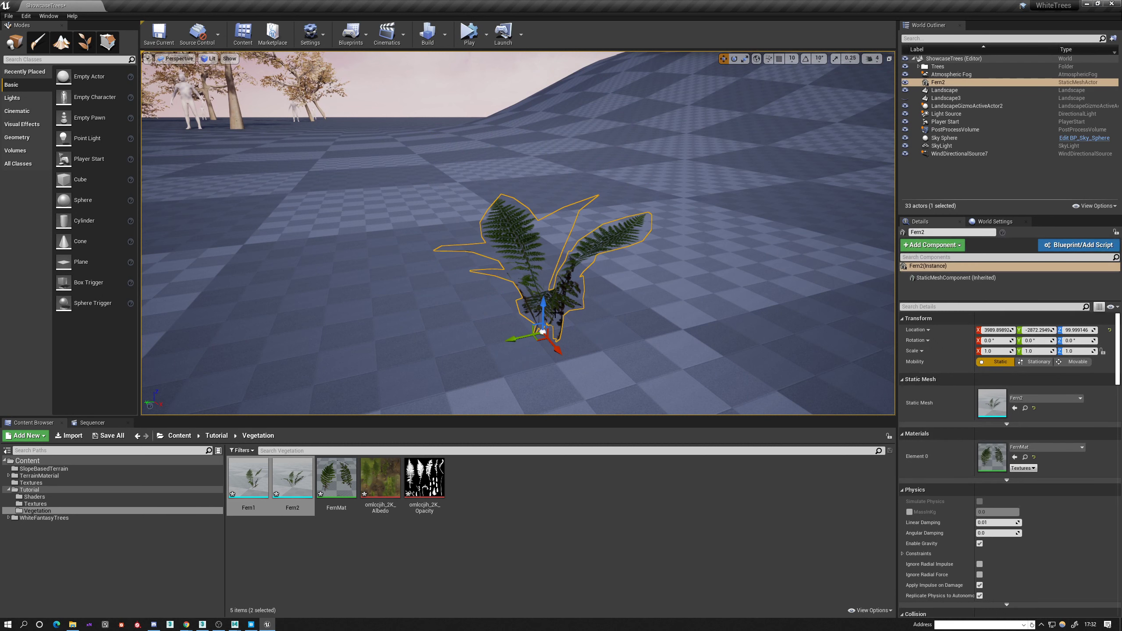
{"action": "key", "text": "Delete"}
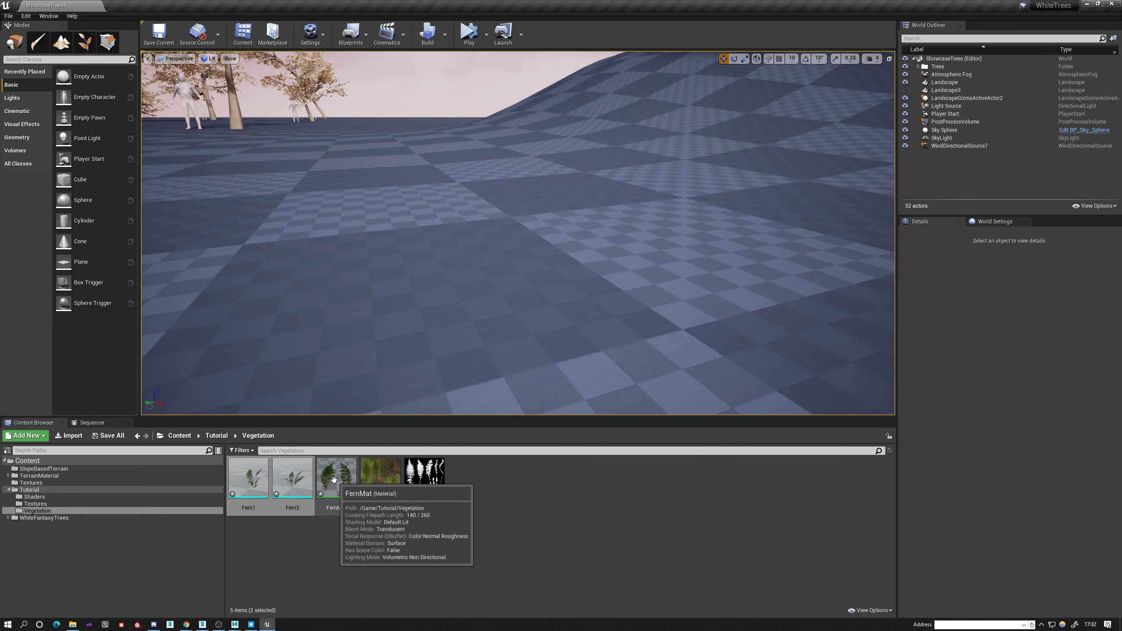
Switch to Quixel Bridge and open the Prickly Shield Fern's export settings, keeping Unreal Engine version 4.24 selected.
{"action": "left_click", "coordinate": [256, 629]}
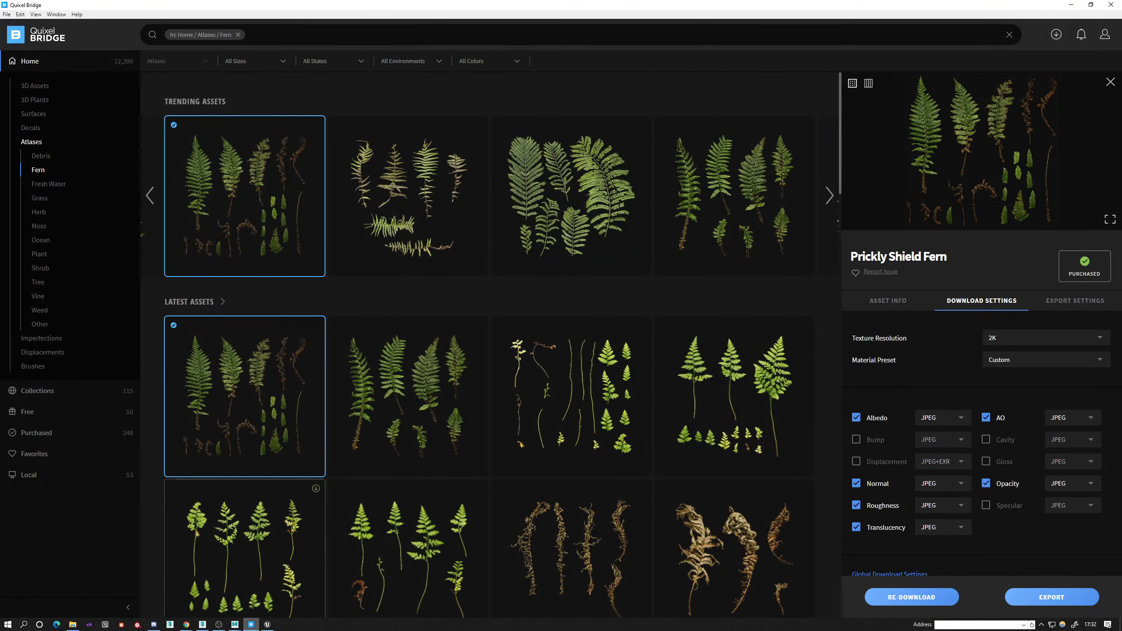
{"action": "mouse_move", "coordinate": [250, 630]}
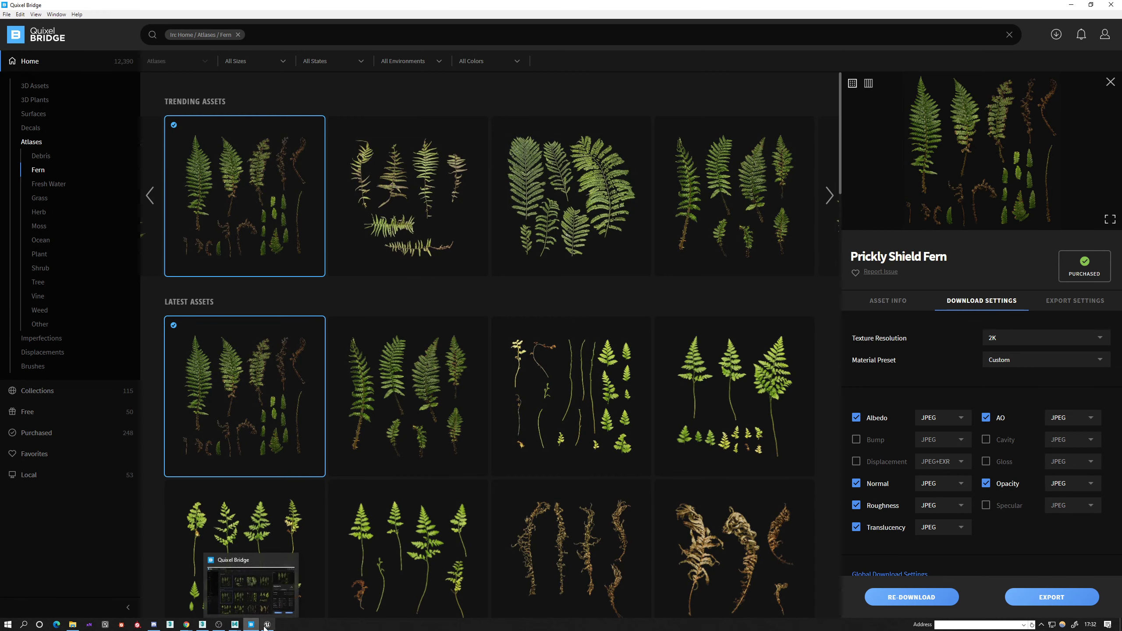
{"action": "left_click", "coordinate": [1070, 302]}
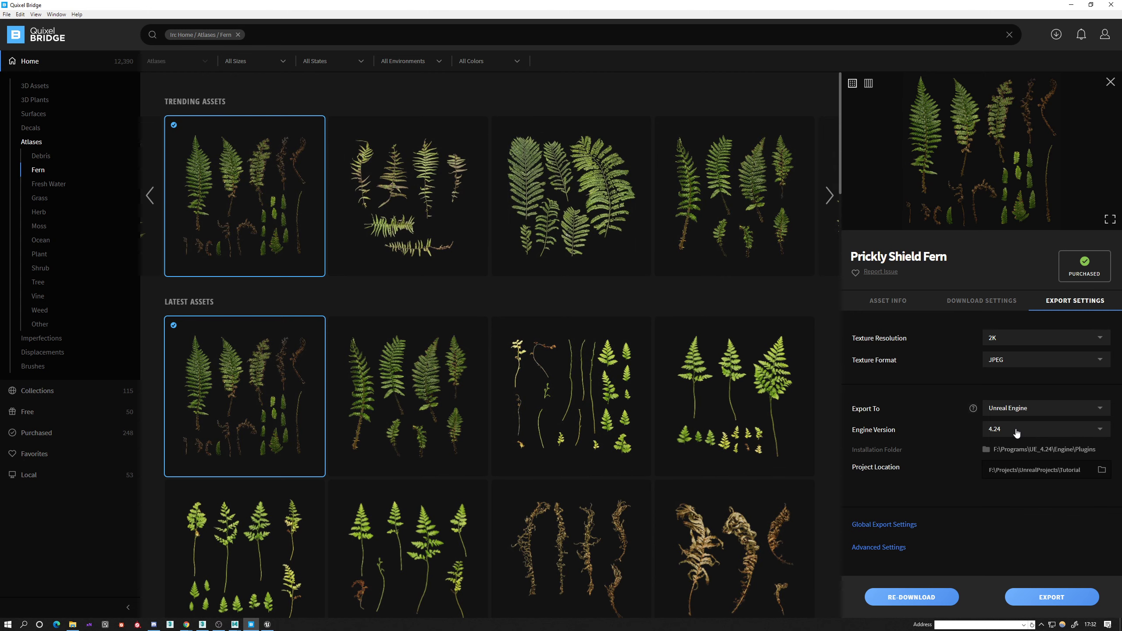
{"action": "left_click", "coordinate": [1016, 433]}
{"action": "left_click", "coordinate": [1016, 433]}
{"action": "left_click", "coordinate": [995, 435]}
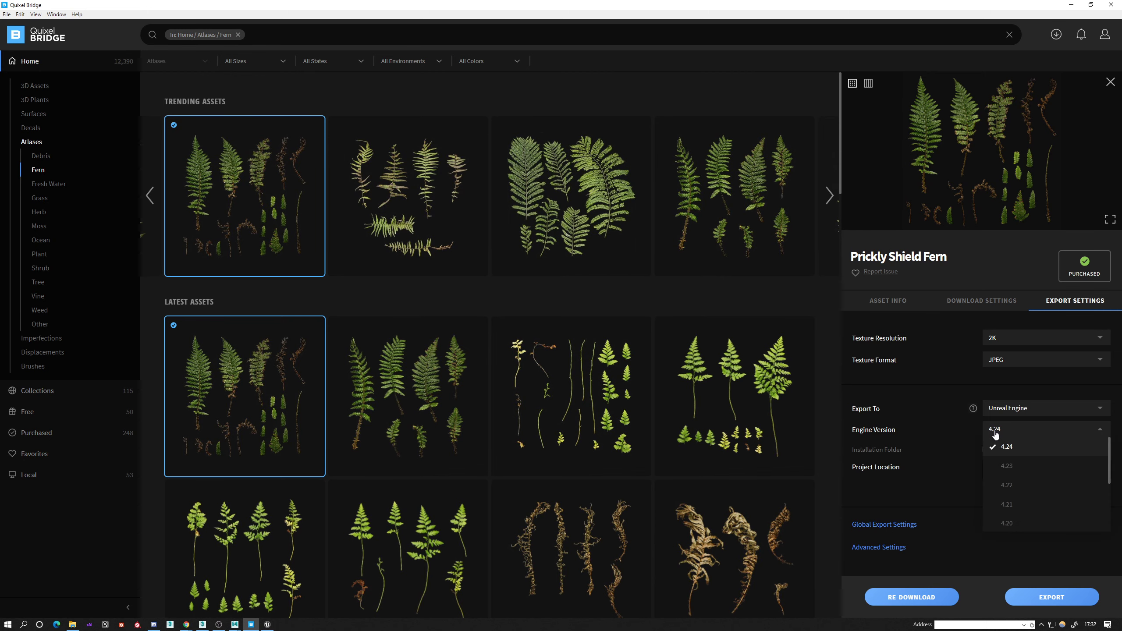
{"action": "left_click", "coordinate": [990, 443]}
{"action": "left_click", "coordinate": [986, 439]}
{"action": "left_click", "coordinate": [1002, 449]}
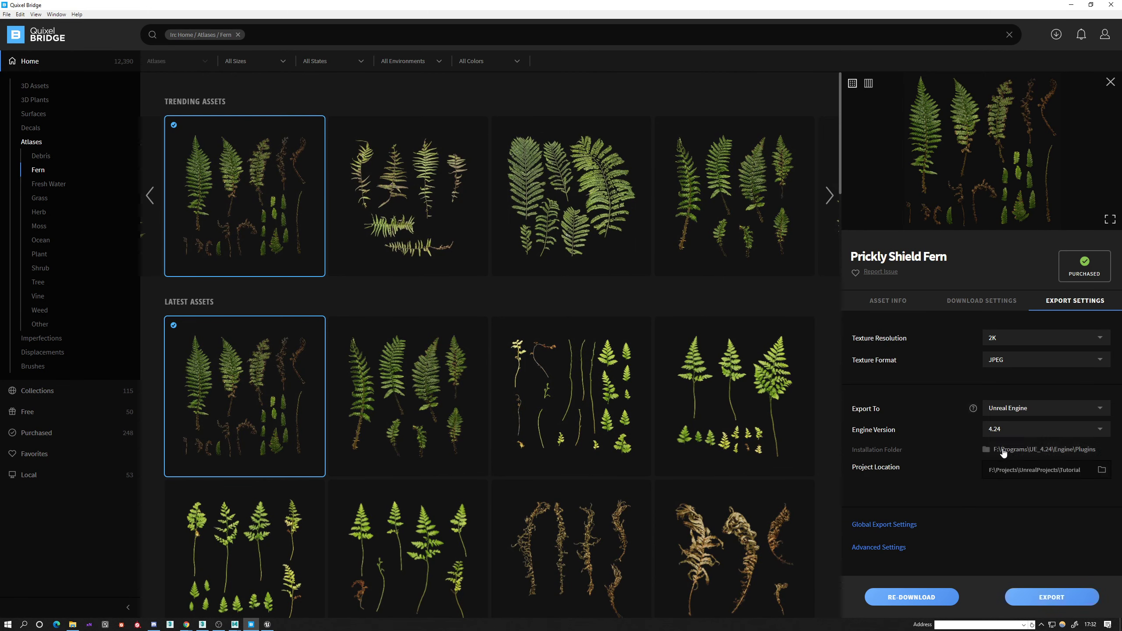
{"action": "left_click", "coordinate": [1035, 450]}
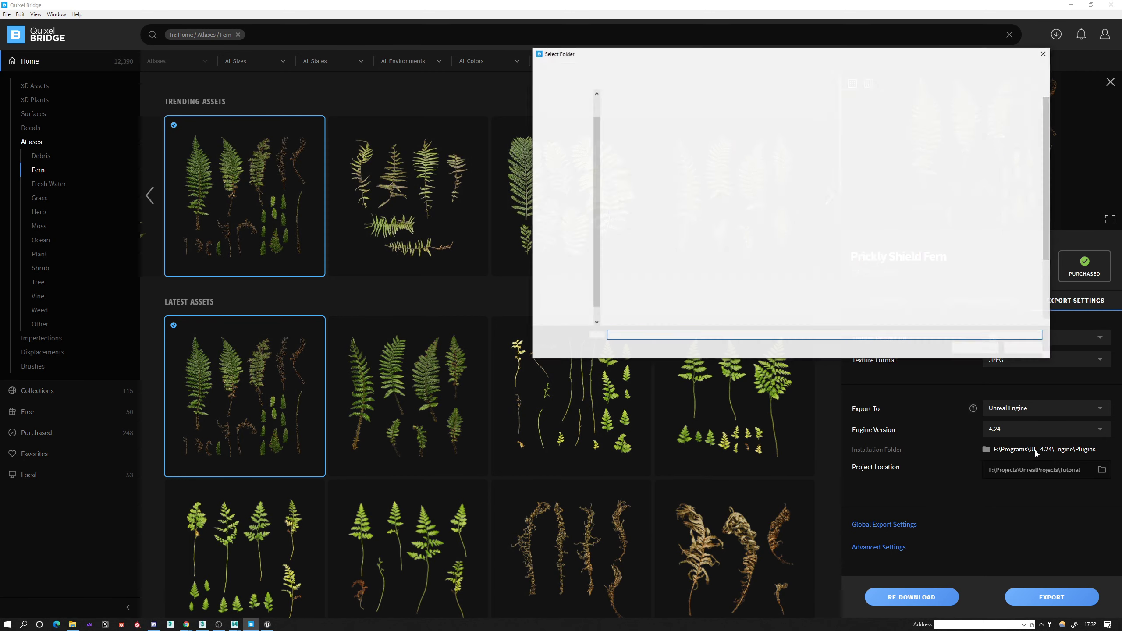
{"action": "left_click", "coordinate": [1044, 53]}
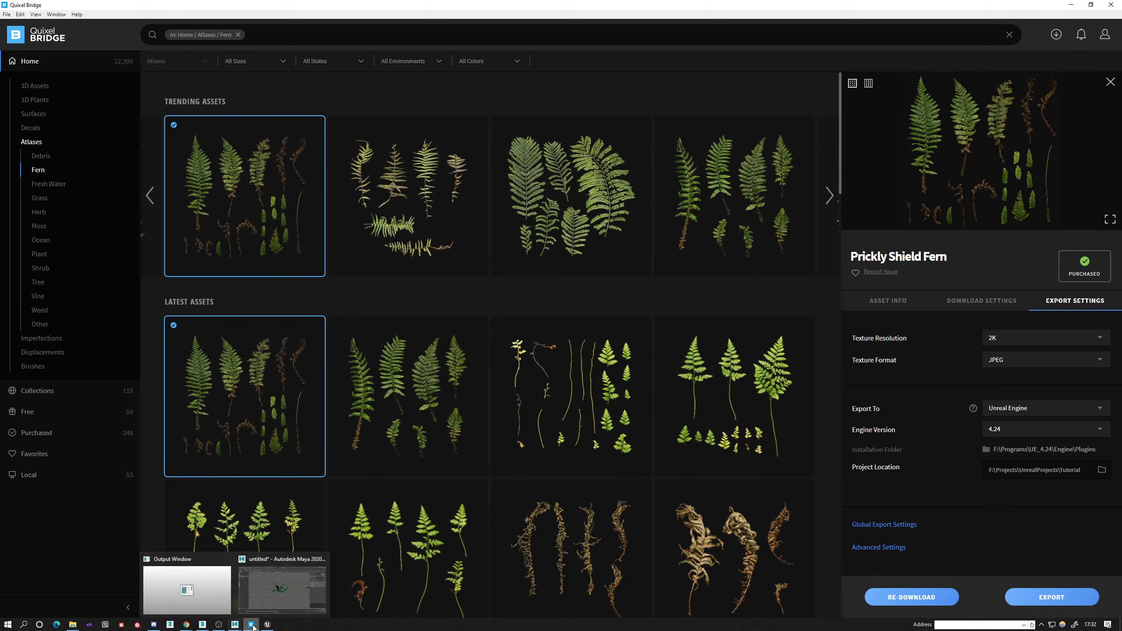
{"action": "left_click", "coordinate": [267, 624]}
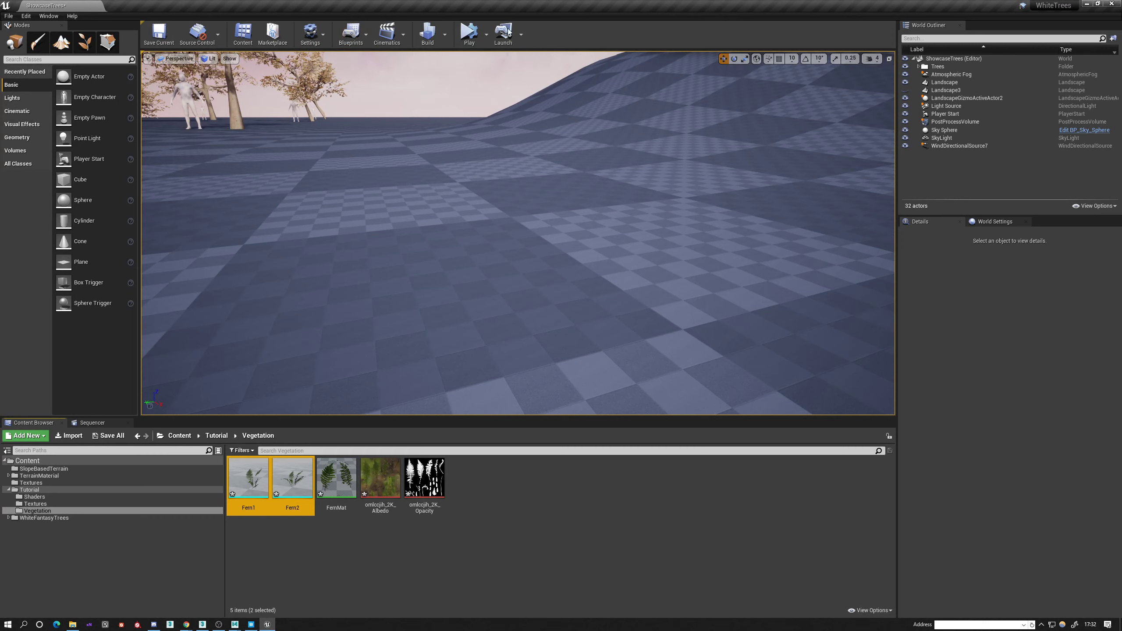
{"action": "left_click", "coordinate": [251, 624]}
Install Bridge's plugin for engine version 4.24 into F:\Programs\UE_4.24 and return to the Unreal Editor.
{"action": "left_click", "coordinate": [1007, 433]}
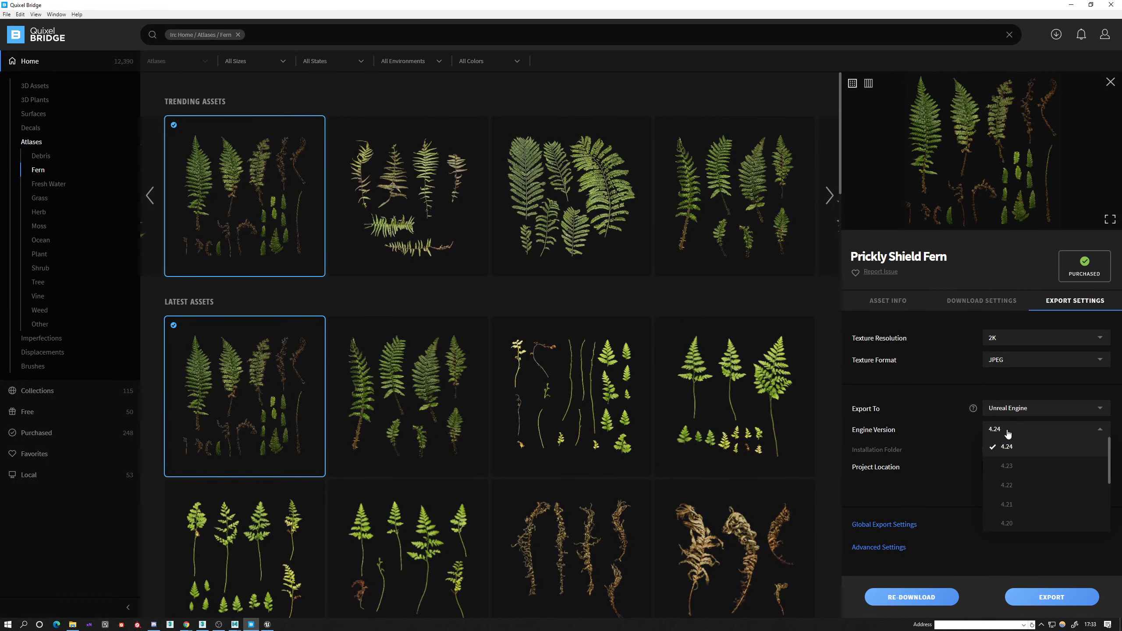
{"action": "left_click", "coordinate": [1012, 451]}
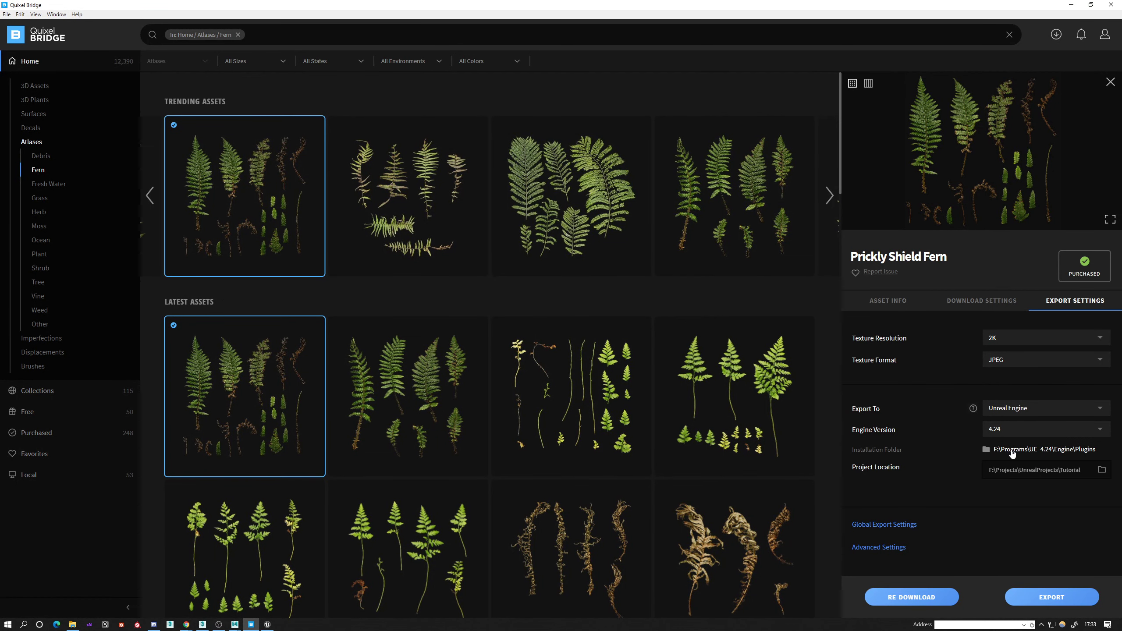
{"action": "left_click", "coordinate": [1012, 451]}
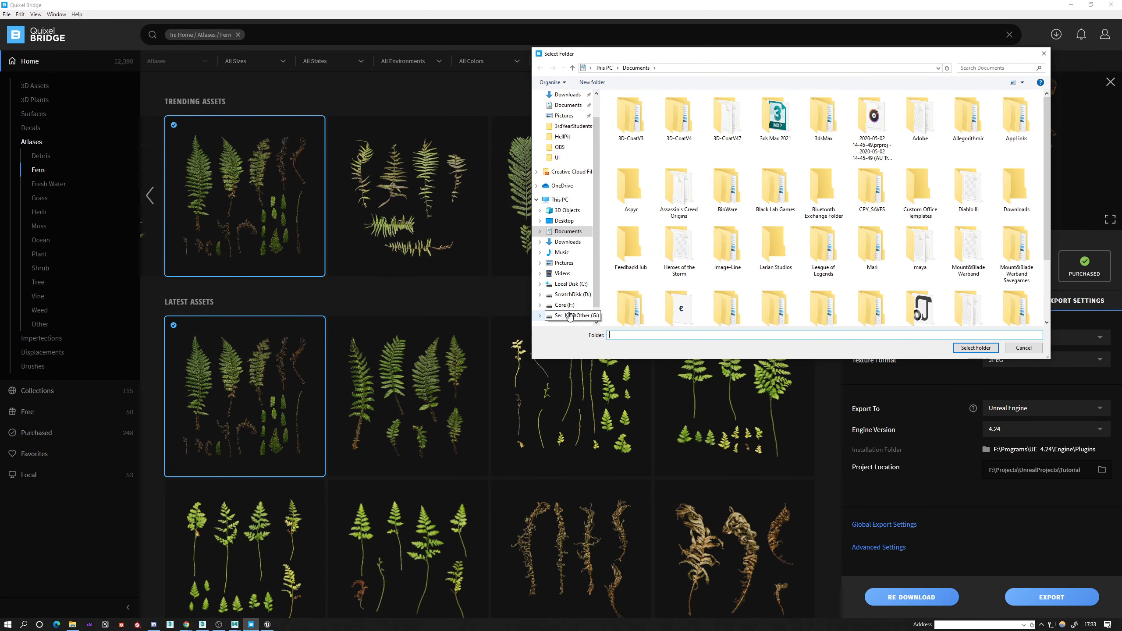
{"action": "left_click", "coordinate": [565, 305]}
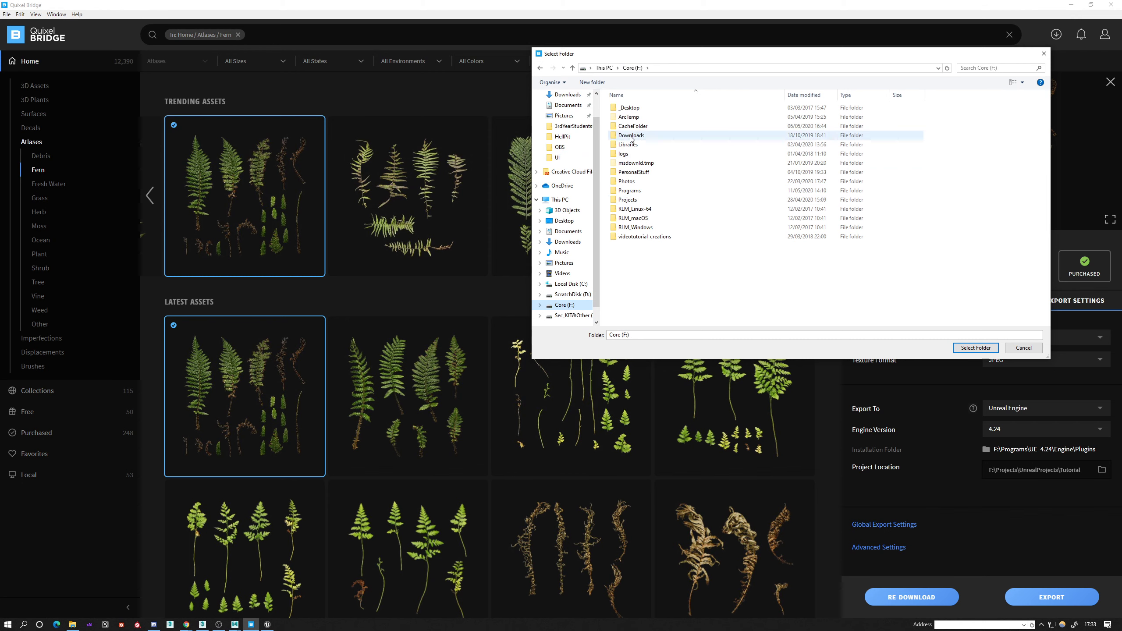
{"action": "left_click", "coordinate": [629, 192]}
{"action": "double_click", "coordinate": [628, 191]}
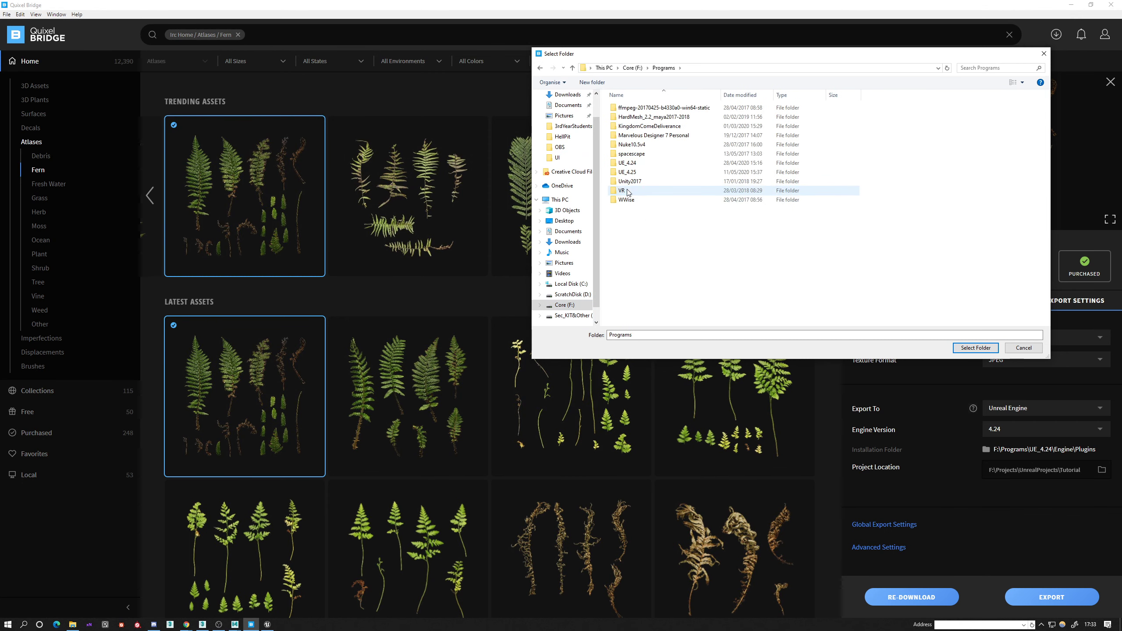
{"action": "left_click", "coordinate": [633, 164]}
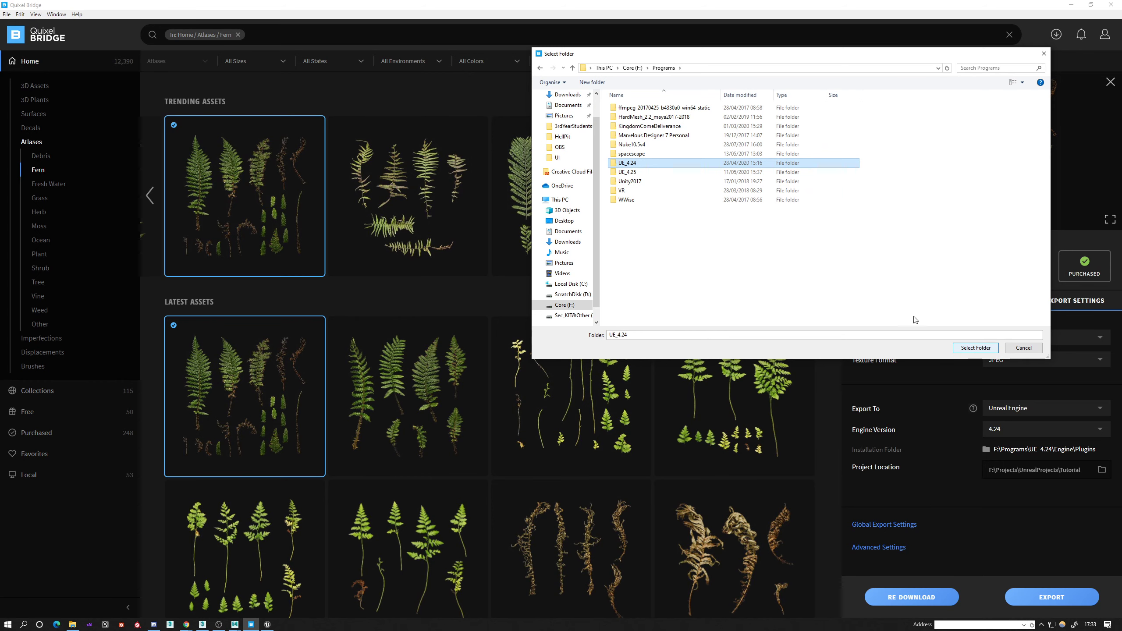
{"action": "left_click", "coordinate": [975, 348]}
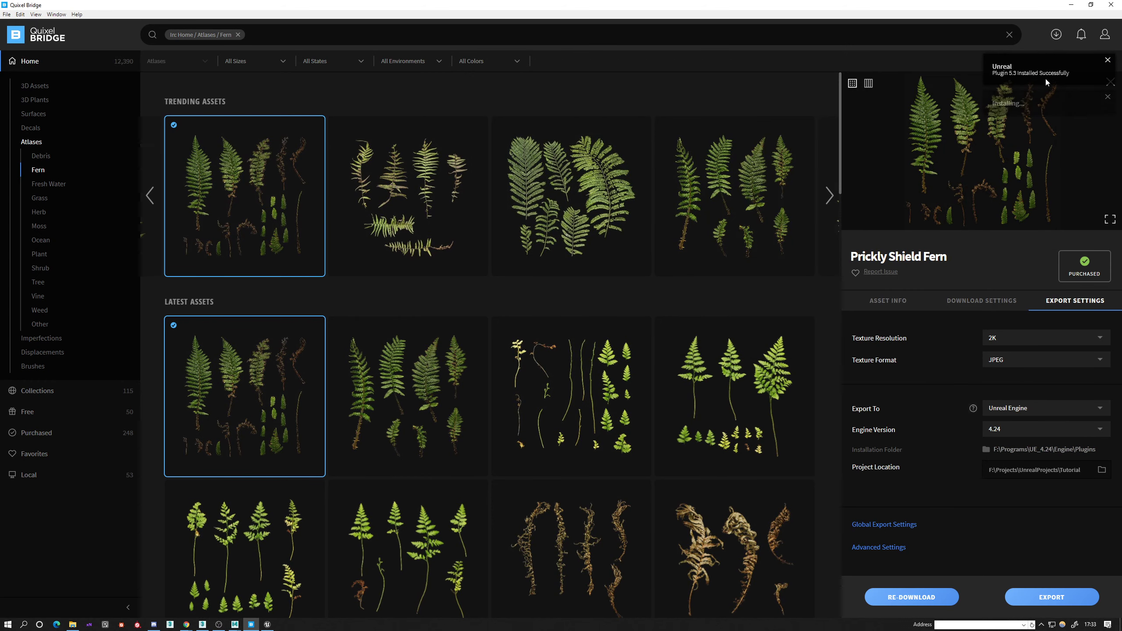
{"action": "left_click", "coordinate": [1070, 5]}
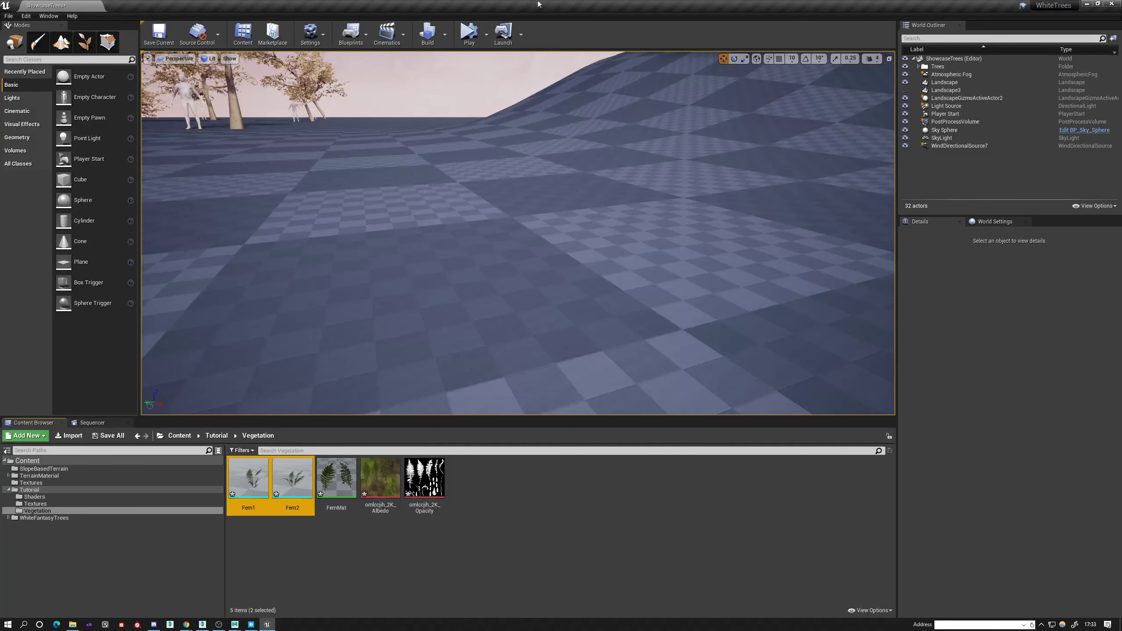
Save all content of the WhiteTrees project and close the Unreal Editor.
{"action": "left_click", "coordinate": [312, 34]}
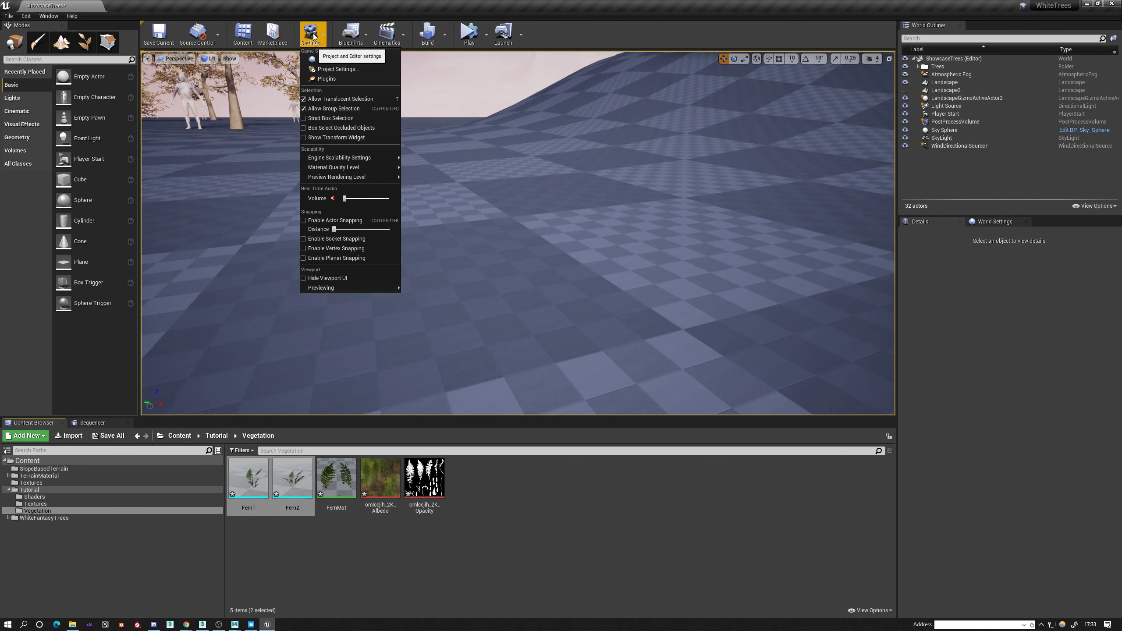
{"action": "left_click", "coordinate": [8, 16]}
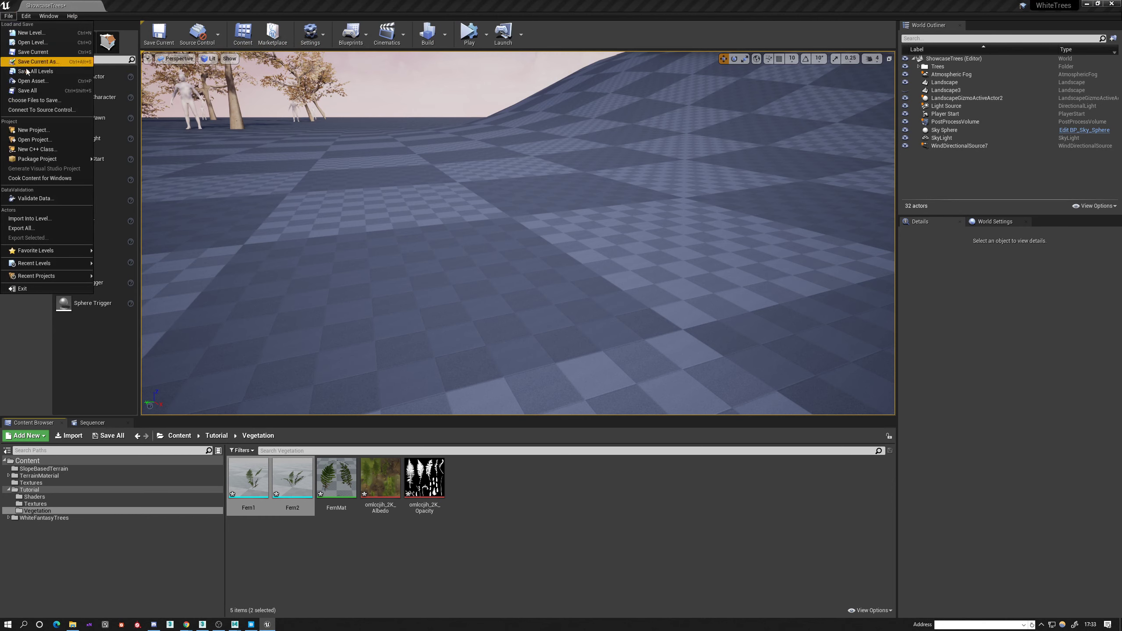
{"action": "left_click", "coordinate": [27, 90]}
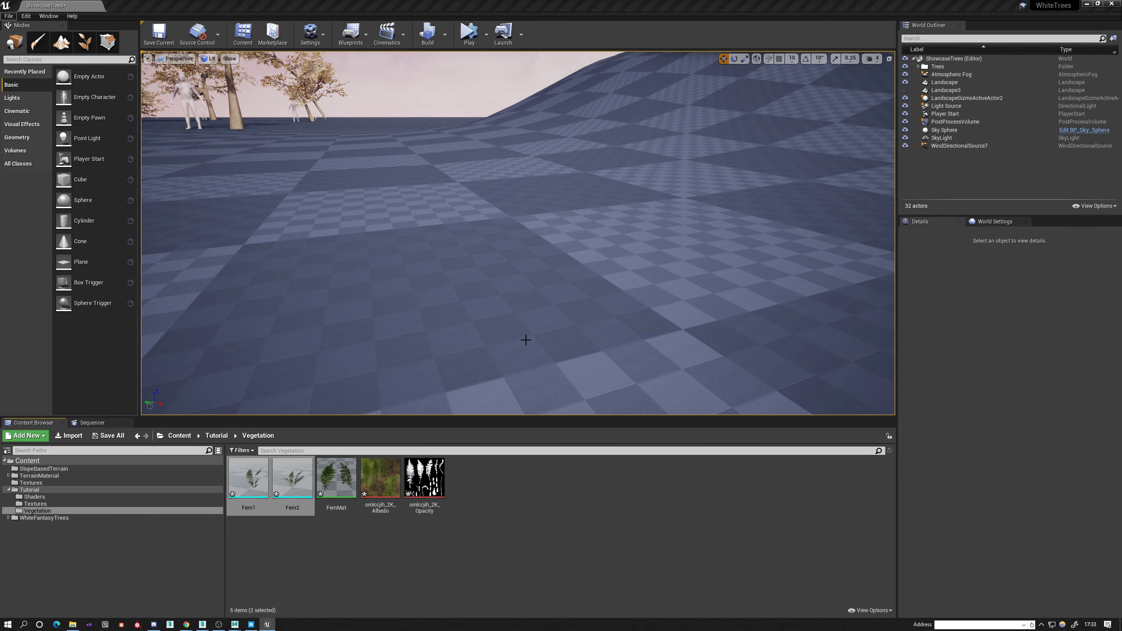
{"action": "left_click", "coordinate": [1109, 4]}
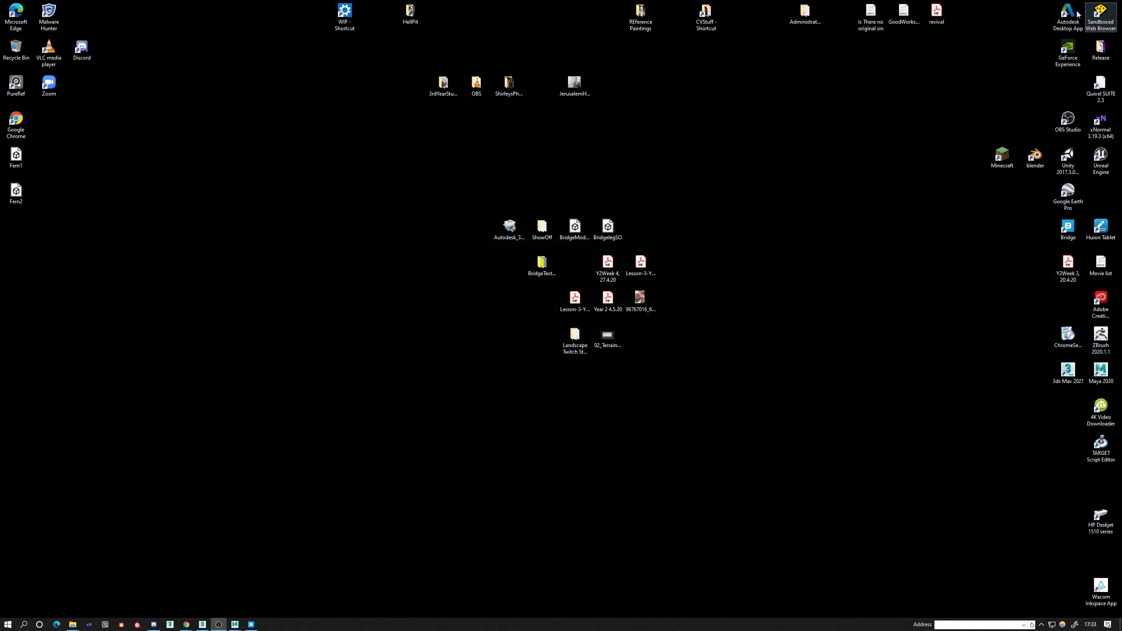
Bring up the Epic Games Launcher and reopen the WhiteTrees project from the Unreal Engine library.
{"action": "left_click", "coordinate": [1042, 625]}
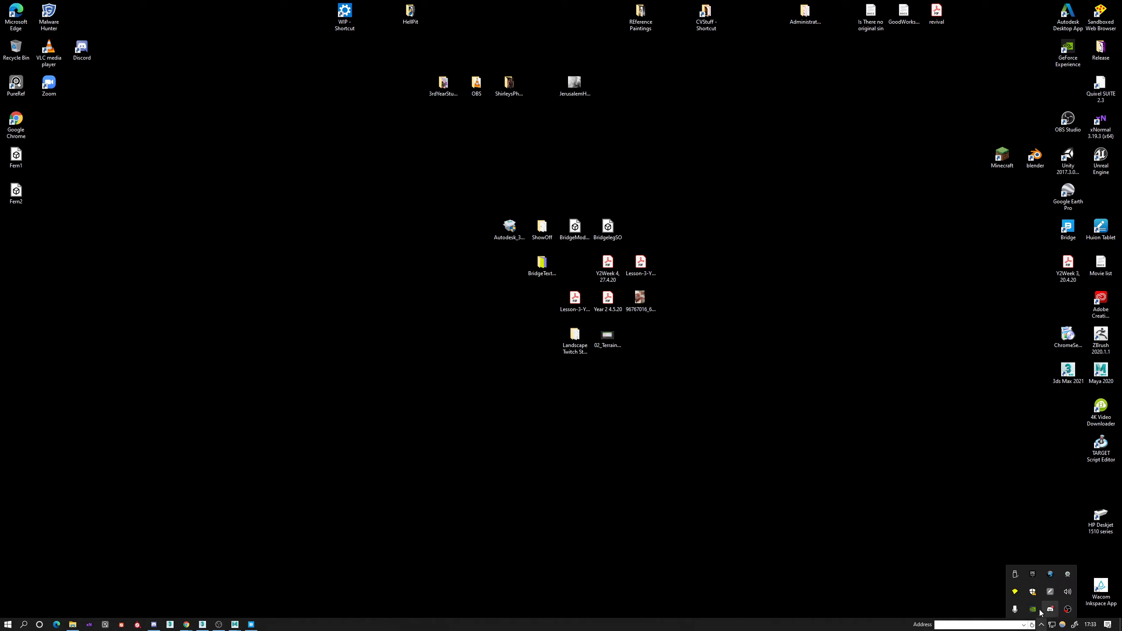
{"action": "left_click", "coordinate": [1032, 573]}
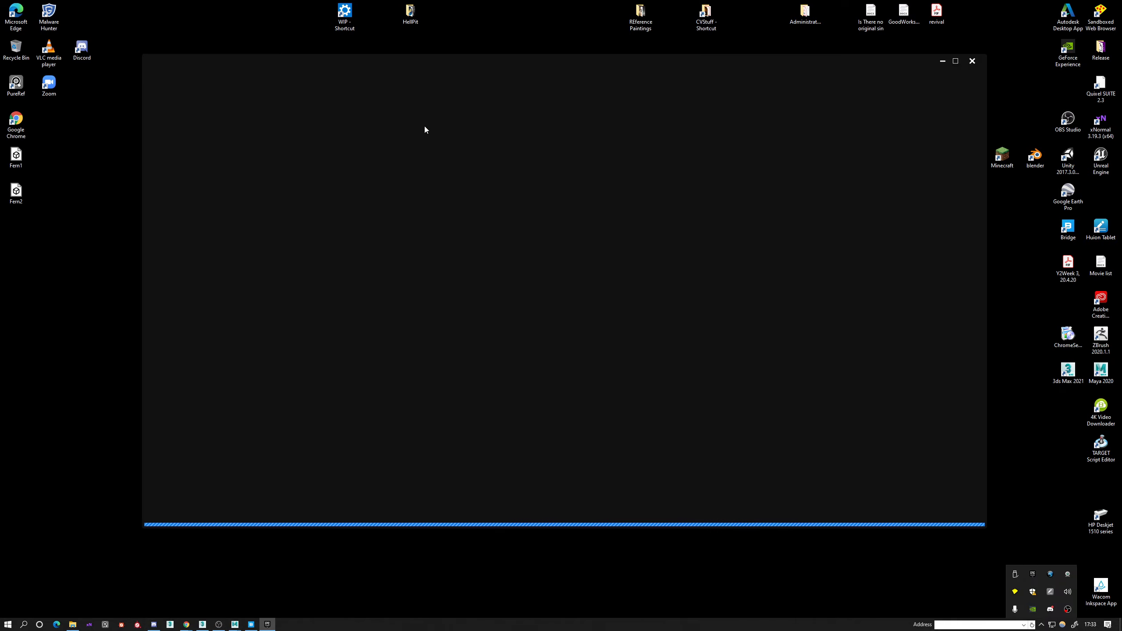
{"action": "left_click", "coordinate": [428, 79]}
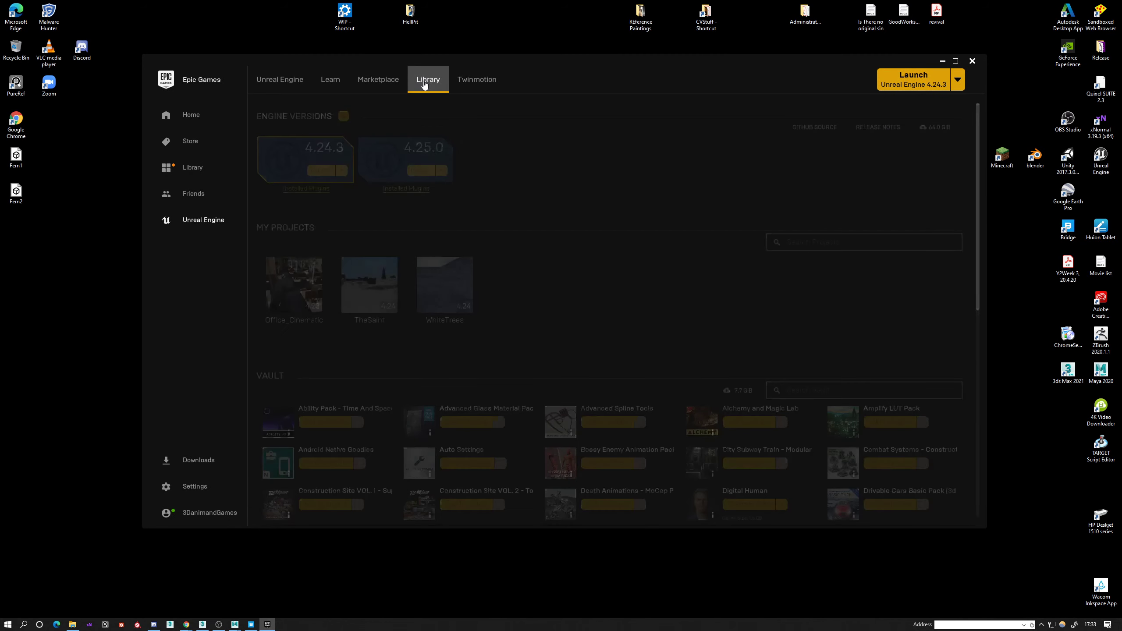
{"action": "double_click", "coordinate": [449, 280]}
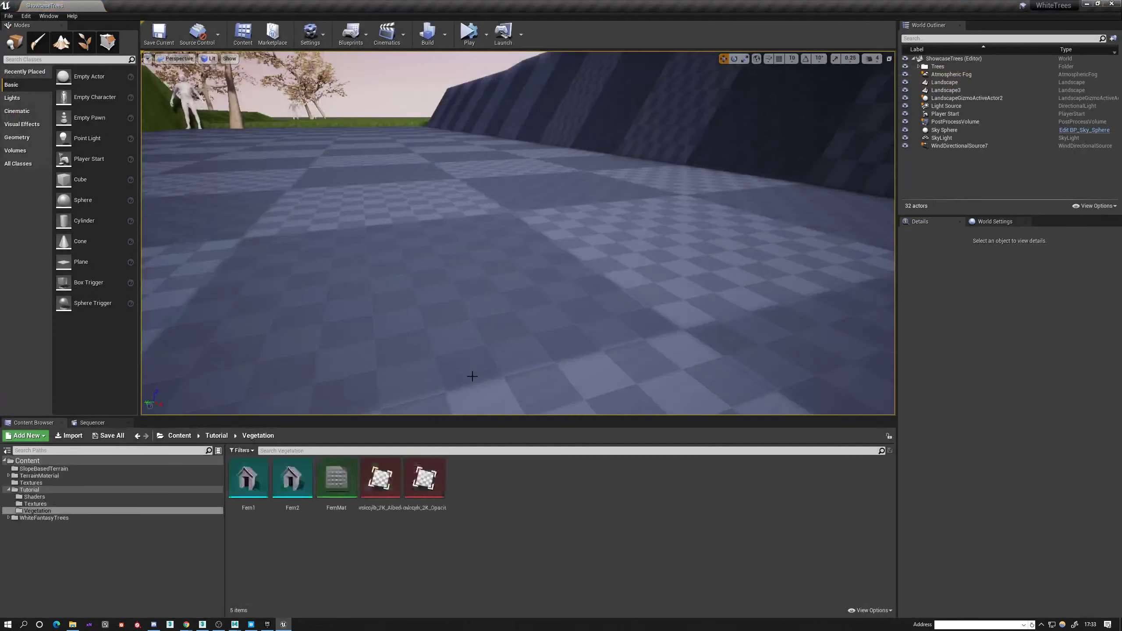
{"action": "left_click", "coordinate": [322, 38]}
{"action": "left_click", "coordinate": [323, 38]}
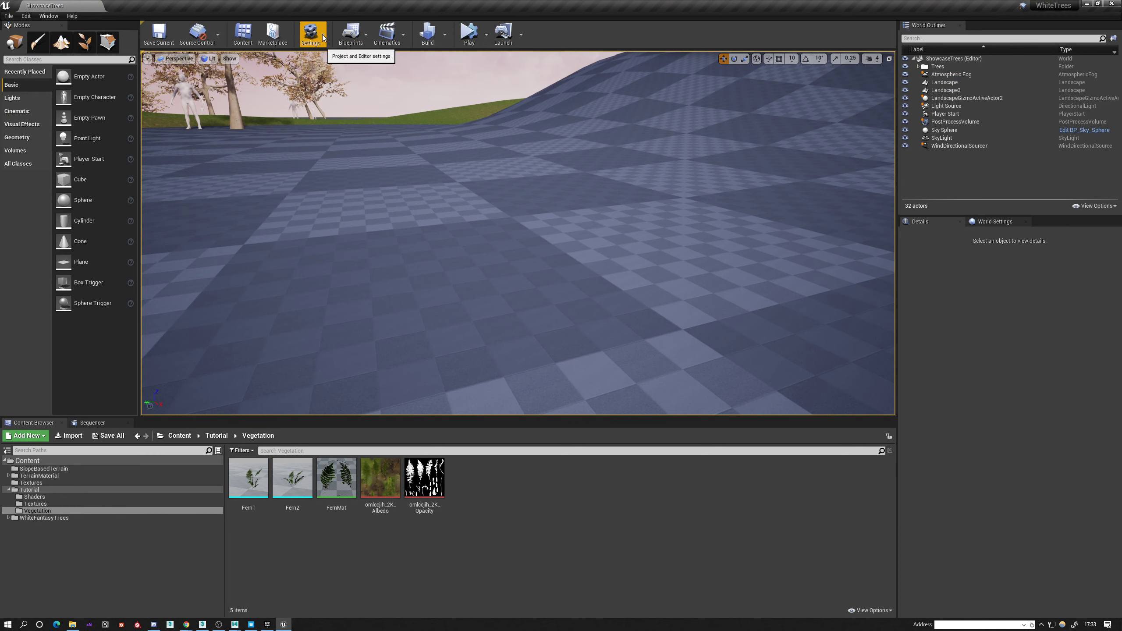
{"action": "left_click", "coordinate": [322, 37]}
{"action": "left_click", "coordinate": [323, 37]}
{"action": "left_click", "coordinate": [323, 37]}
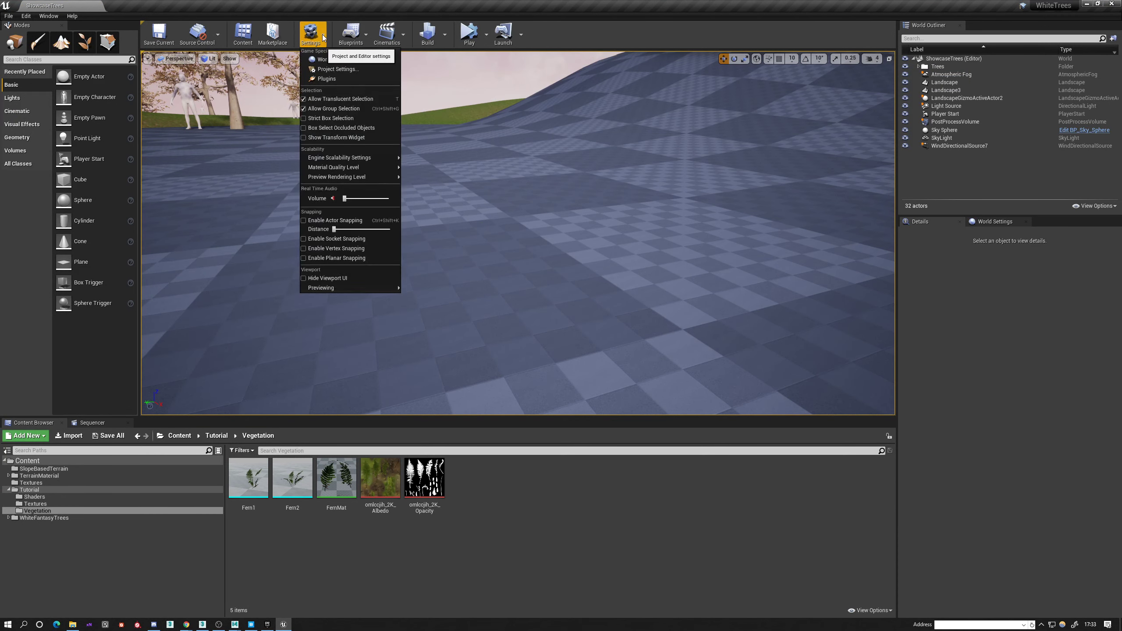
{"action": "left_click", "coordinate": [322, 37]}
{"action": "left_click", "coordinate": [268, 624]}
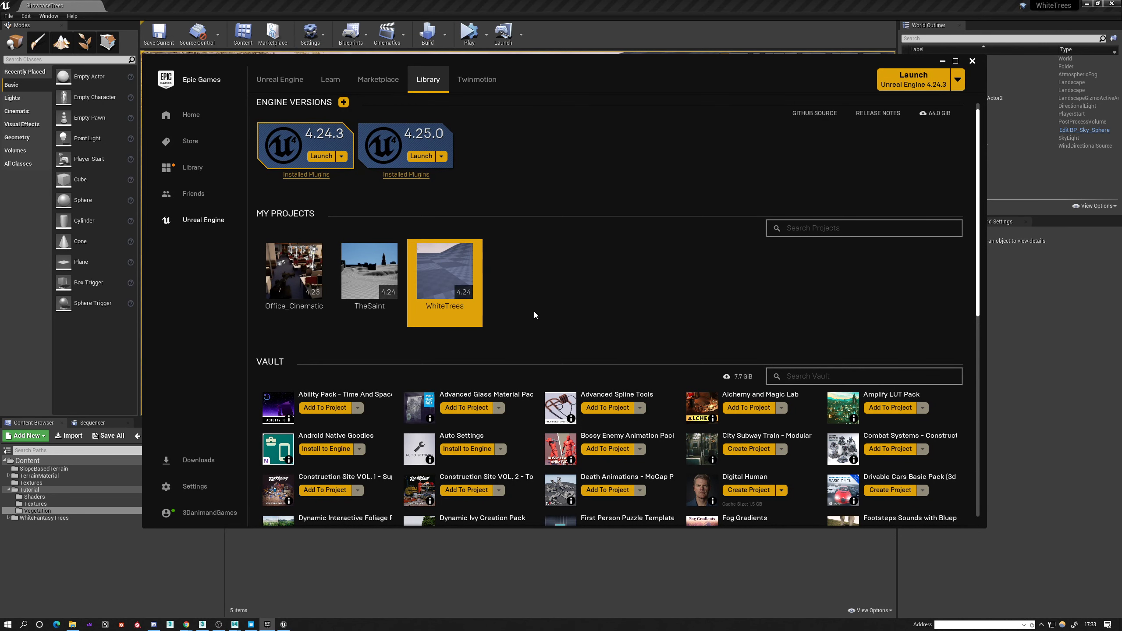
{"action": "left_click", "coordinate": [941, 61]}
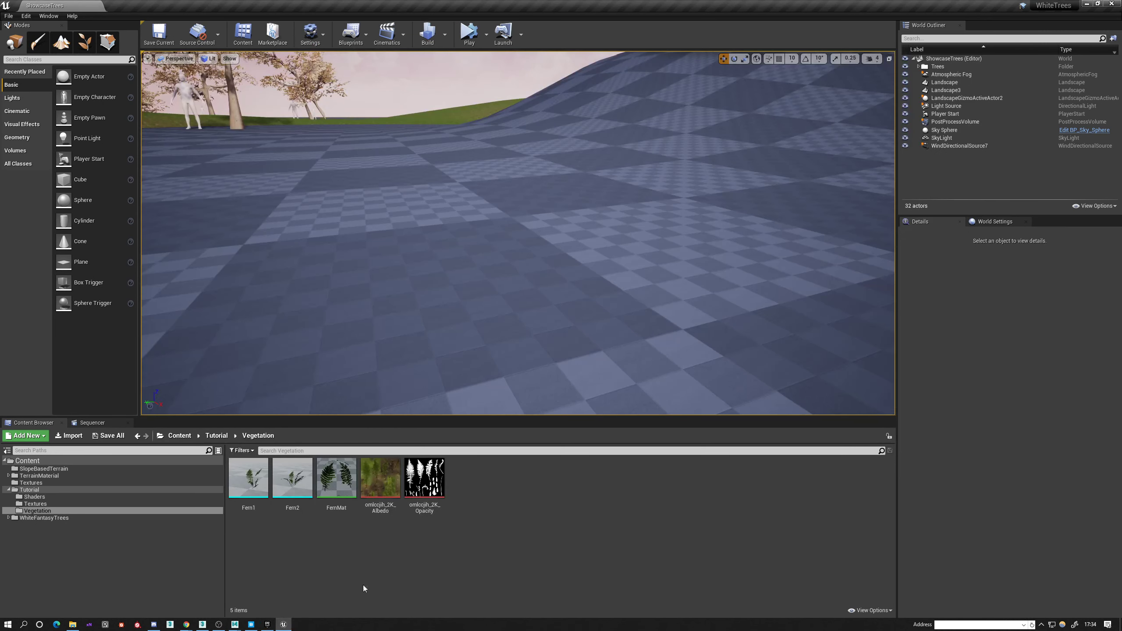
Switch to Quixel Bridge, browse the Fern category of 3D Plants and download the Leather Fern.
{"action": "left_click", "coordinate": [251, 624]}
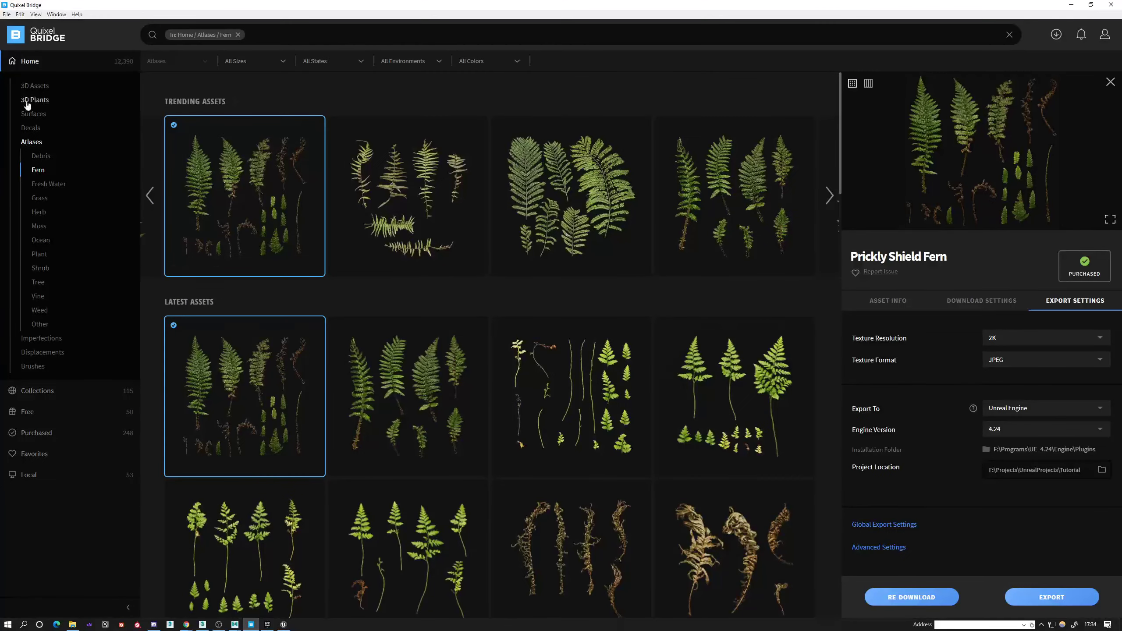
{"action": "left_click", "coordinate": [34, 100]}
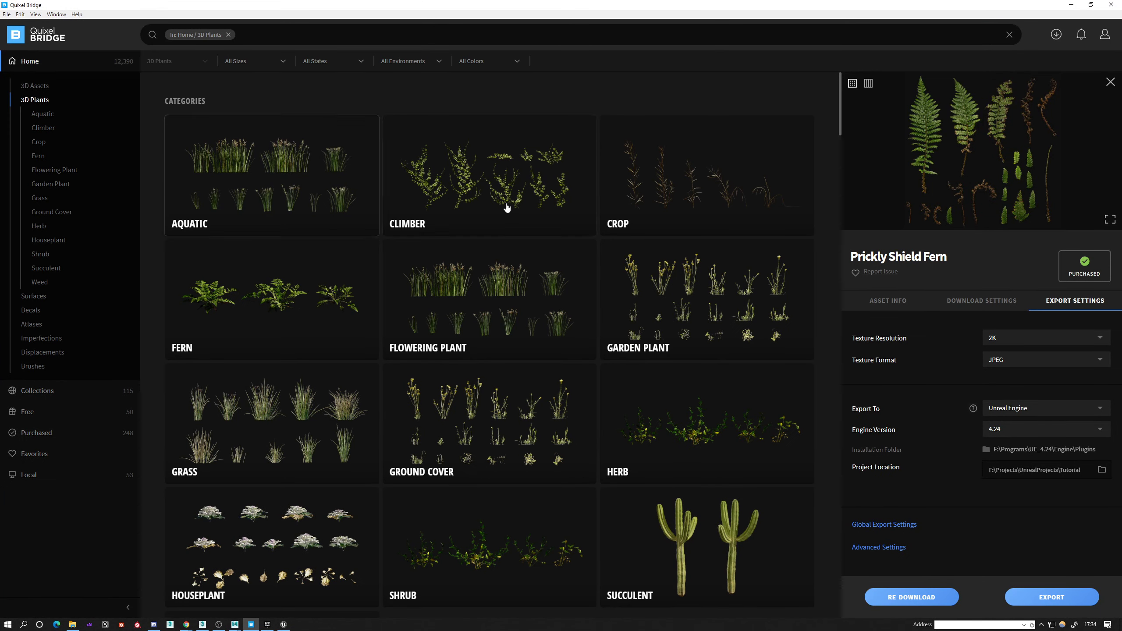
{"action": "left_click", "coordinate": [268, 319]}
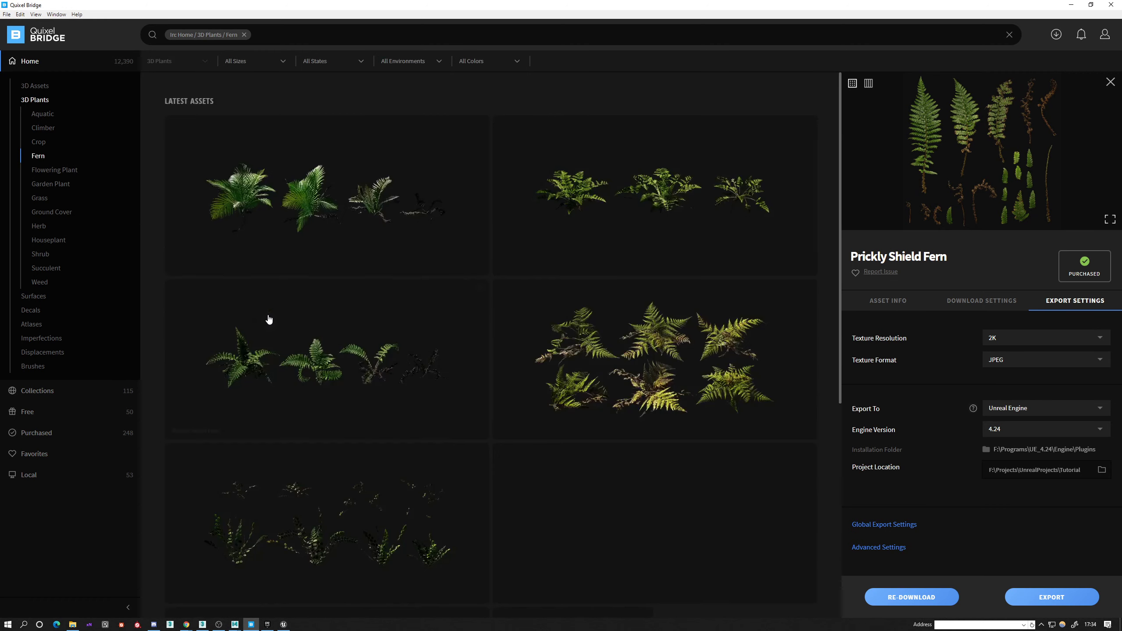
{"action": "left_click", "coordinate": [284, 172]}
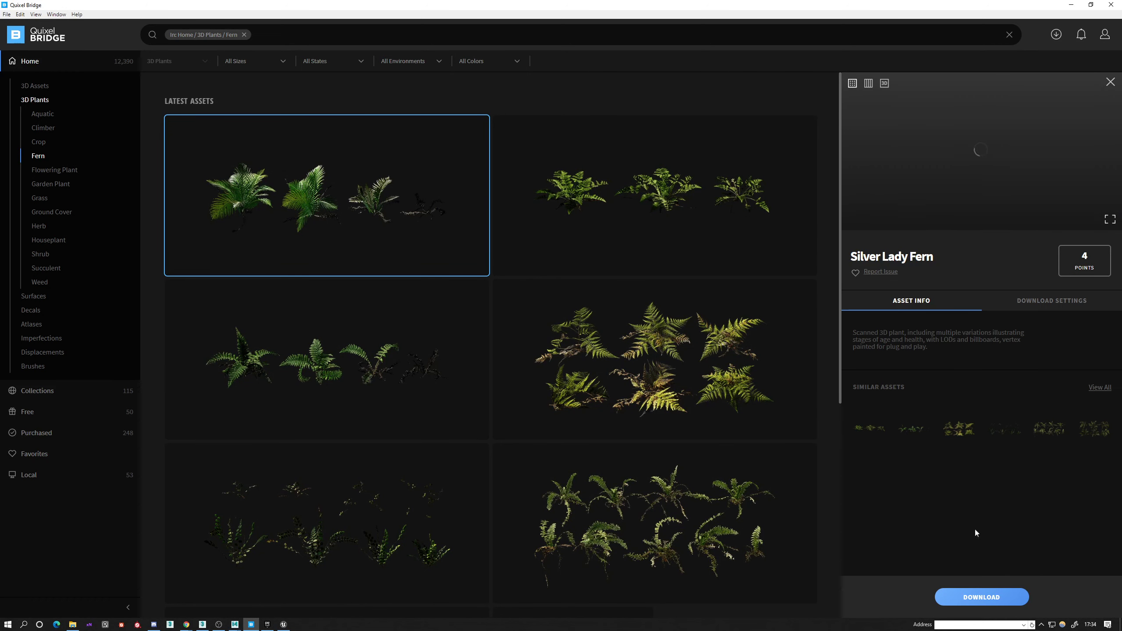
{"action": "left_click", "coordinate": [625, 246]}
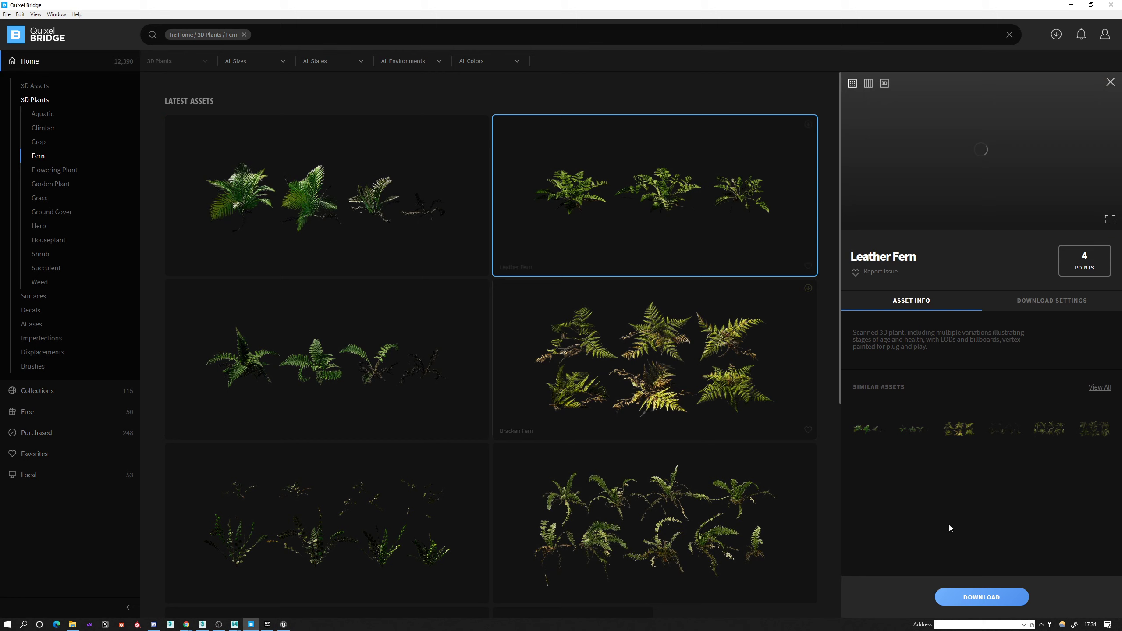
{"action": "left_click", "coordinate": [978, 597]}
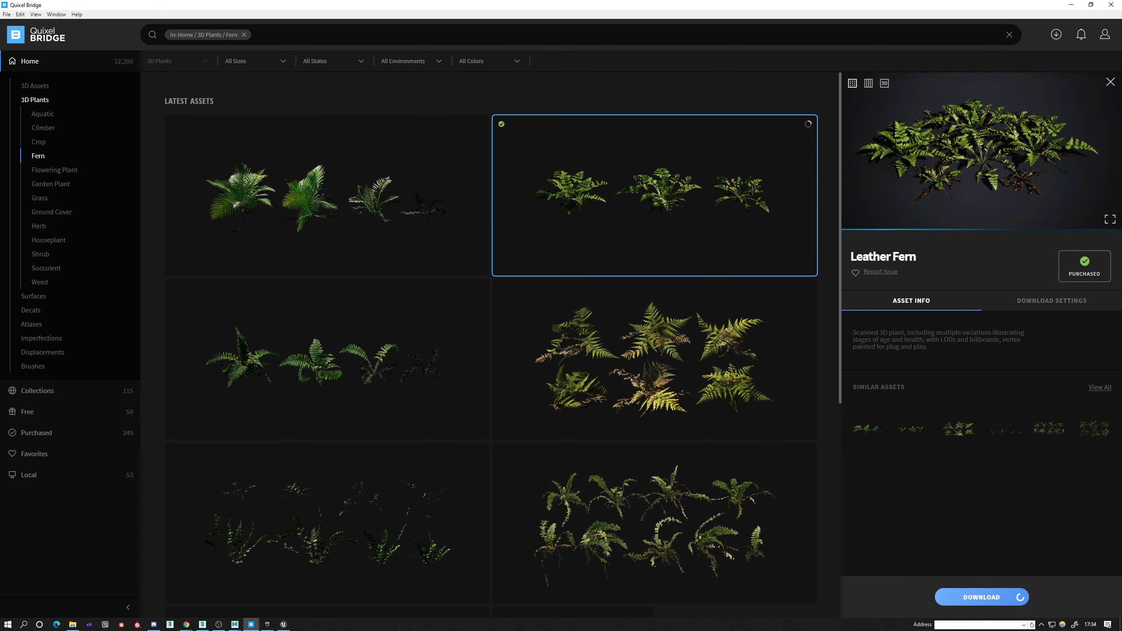
Review the Leather Fern's download settings, including its LODs and texture maps, and open its export settings.
{"action": "left_click", "coordinate": [1040, 306]}
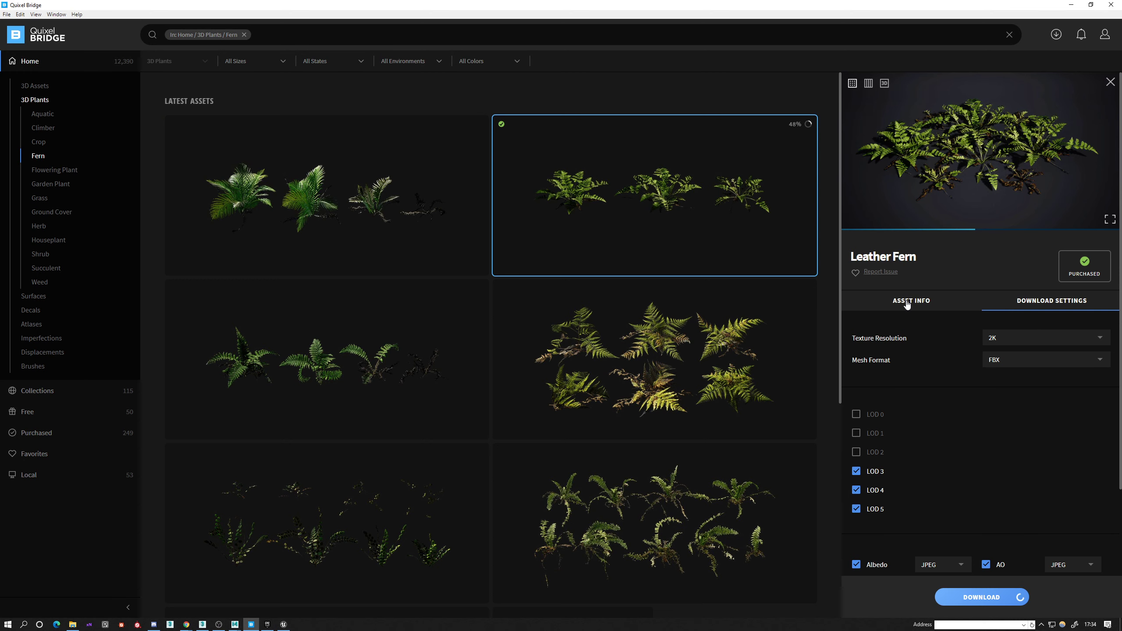
{"action": "scroll", "coordinate": [877, 509], "scroll_direction": "down", "scroll_amount": 4}
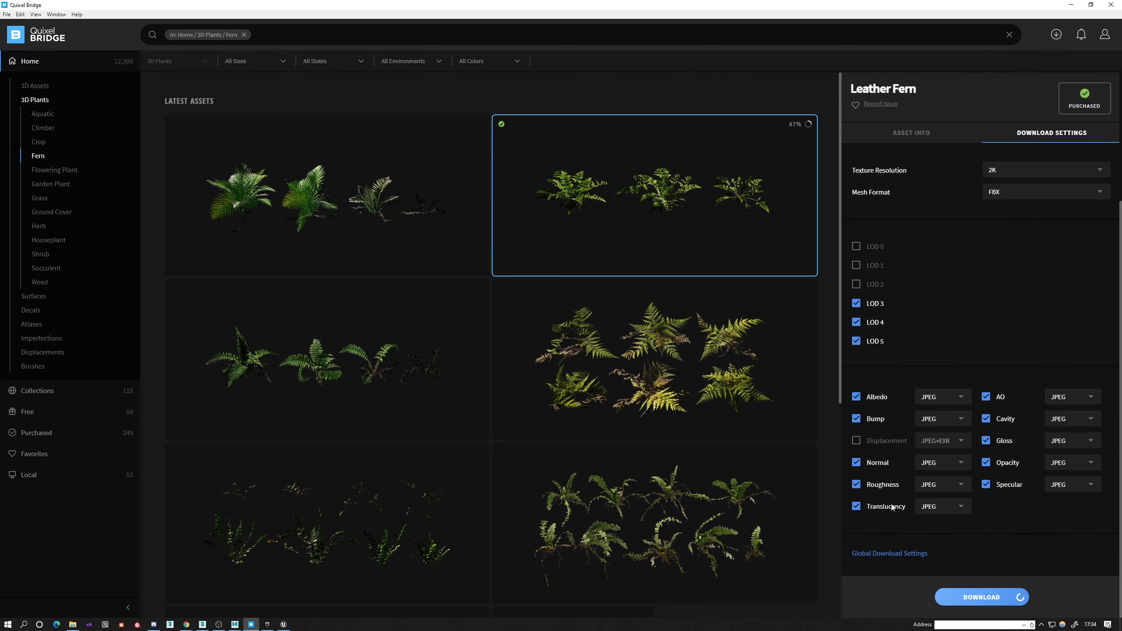
{"action": "scroll", "coordinate": [895, 508], "scroll_direction": "up", "scroll_amount": 4}
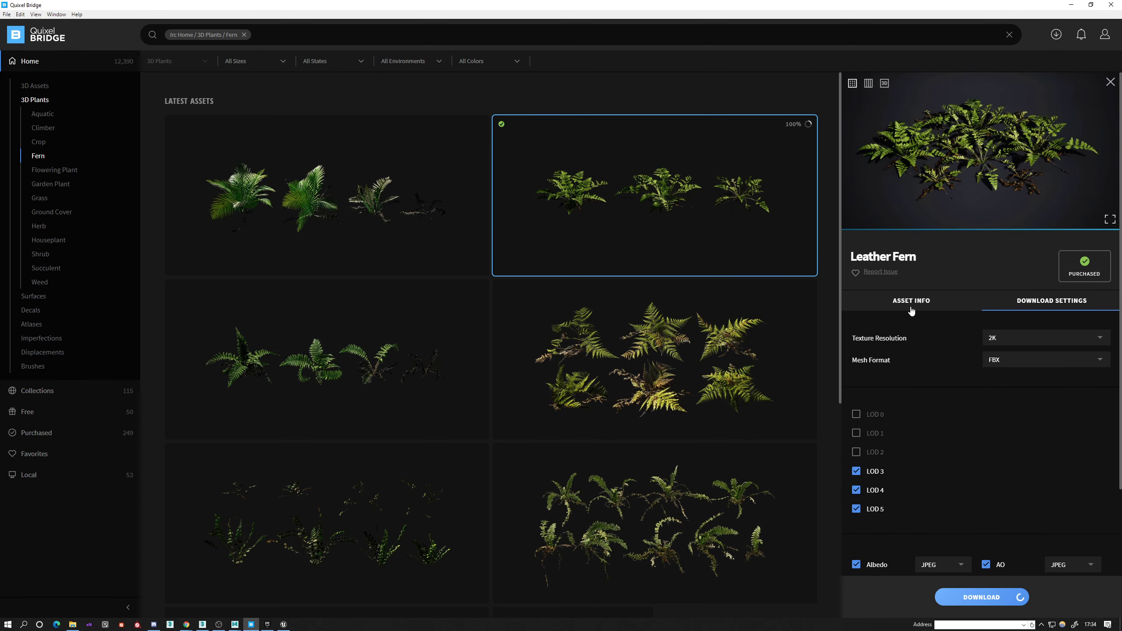
{"action": "left_click", "coordinate": [1054, 303]}
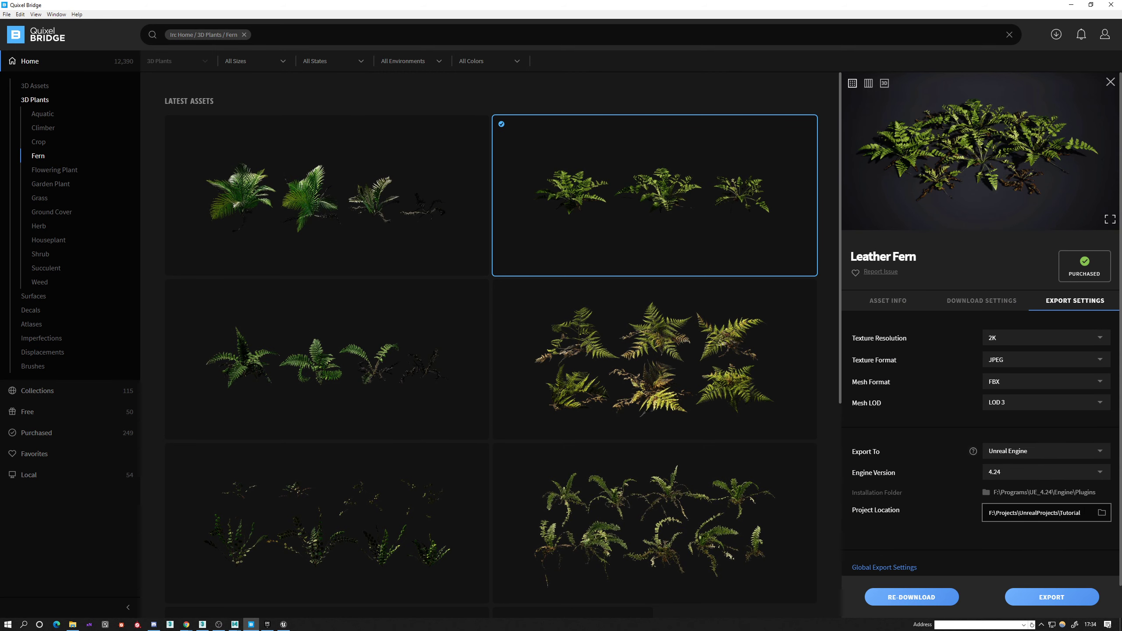
Start choosing the export's project location and copy the WhiteTrees project folder path from Explorer via Unreal's Content folder.
{"action": "left_click", "coordinate": [1102, 513]}
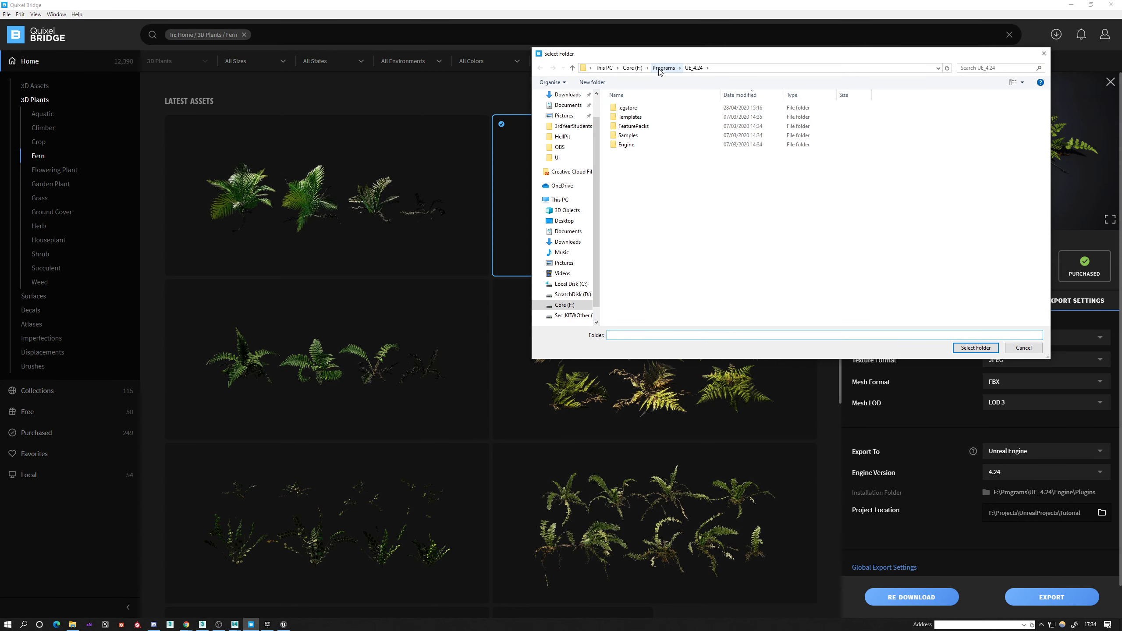
{"action": "left_click", "coordinate": [284, 625]}
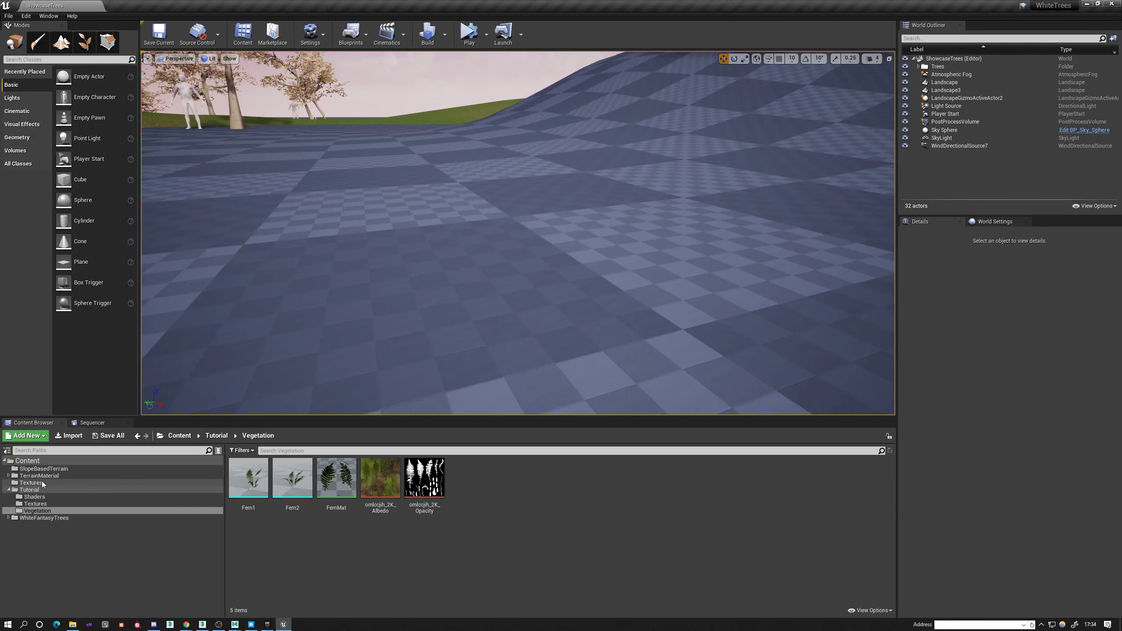
{"action": "left_click", "coordinate": [27, 461]}
{"action": "right_click", "coordinate": [39, 462]}
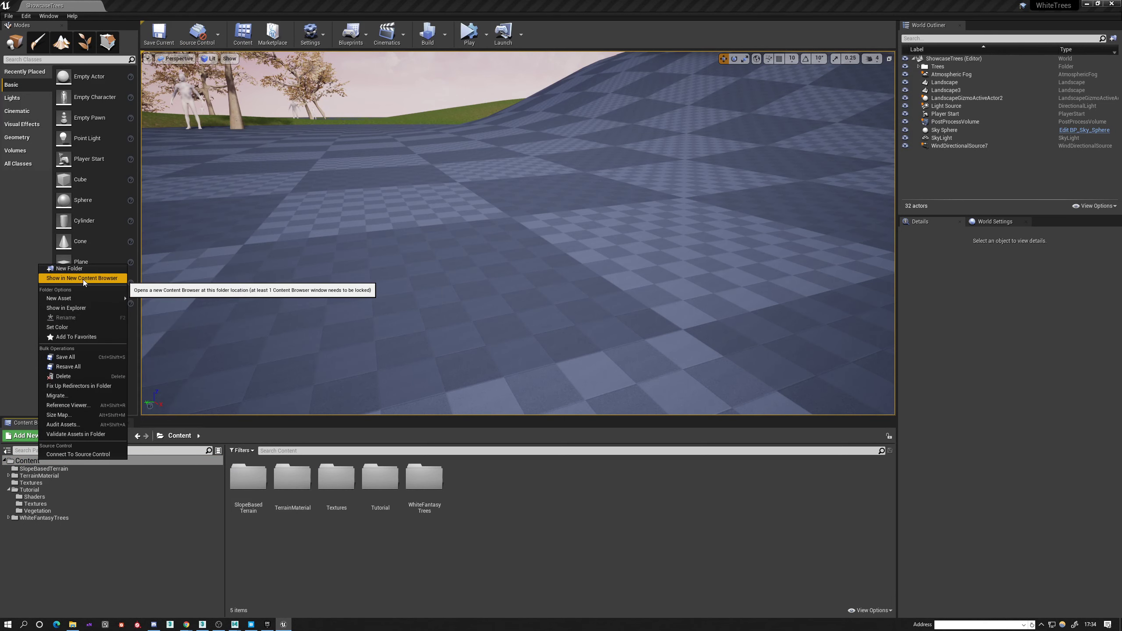
{"action": "left_click", "coordinate": [73, 307]}
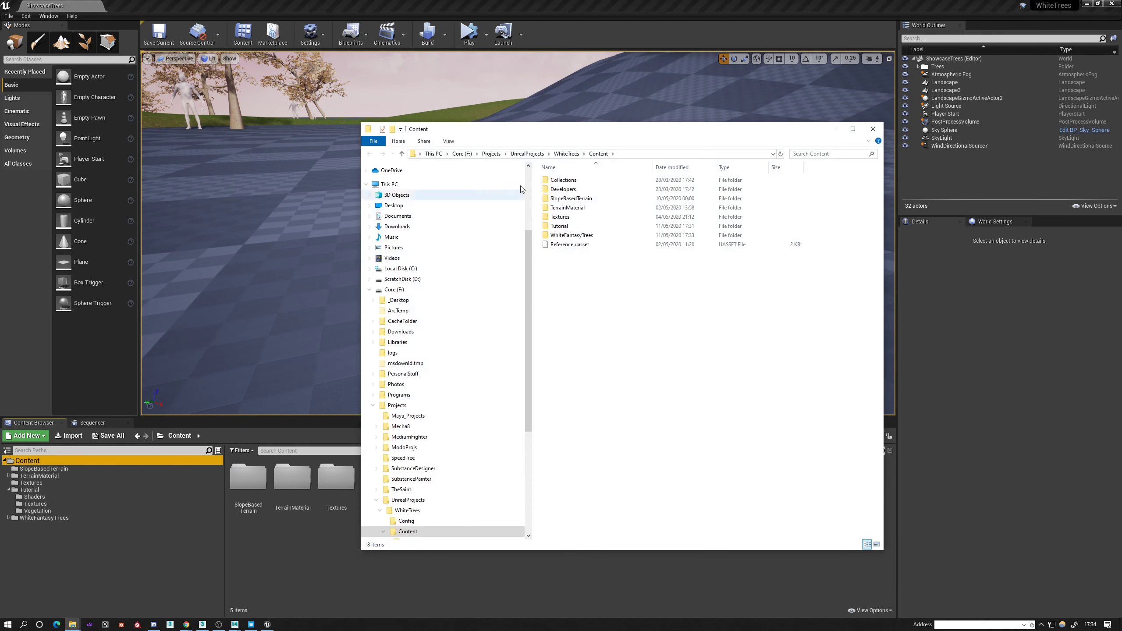
{"action": "left_click", "coordinate": [659, 154]}
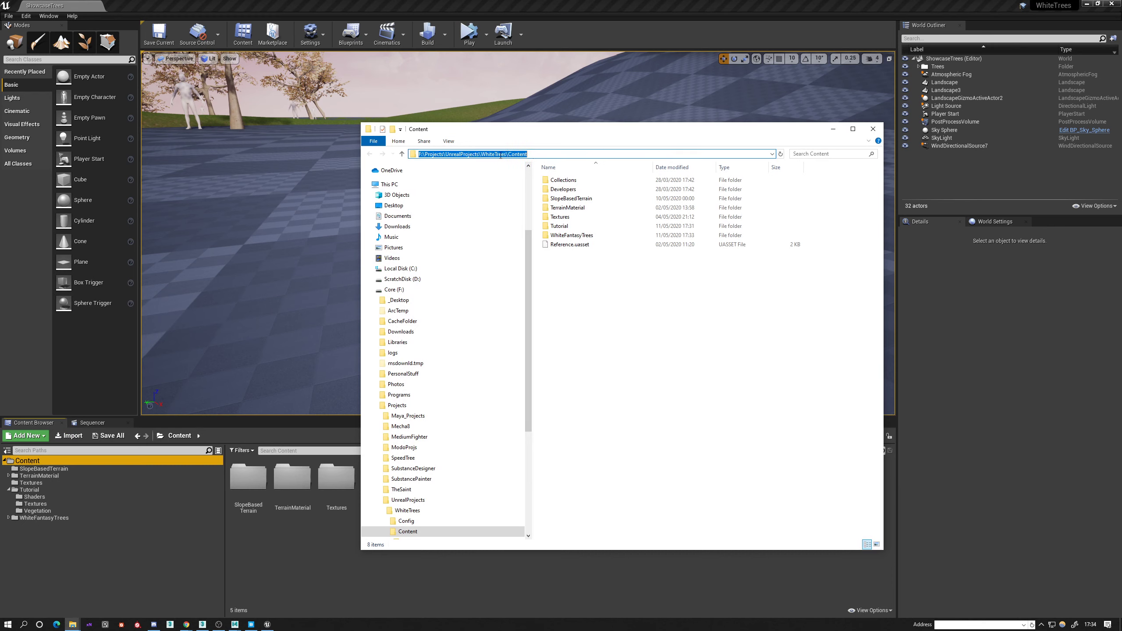
{"action": "left_click_drag", "start_coordinate": [461, 153], "coordinate": [373, 150]}
{"action": "key", "text": "ctrl+c"}
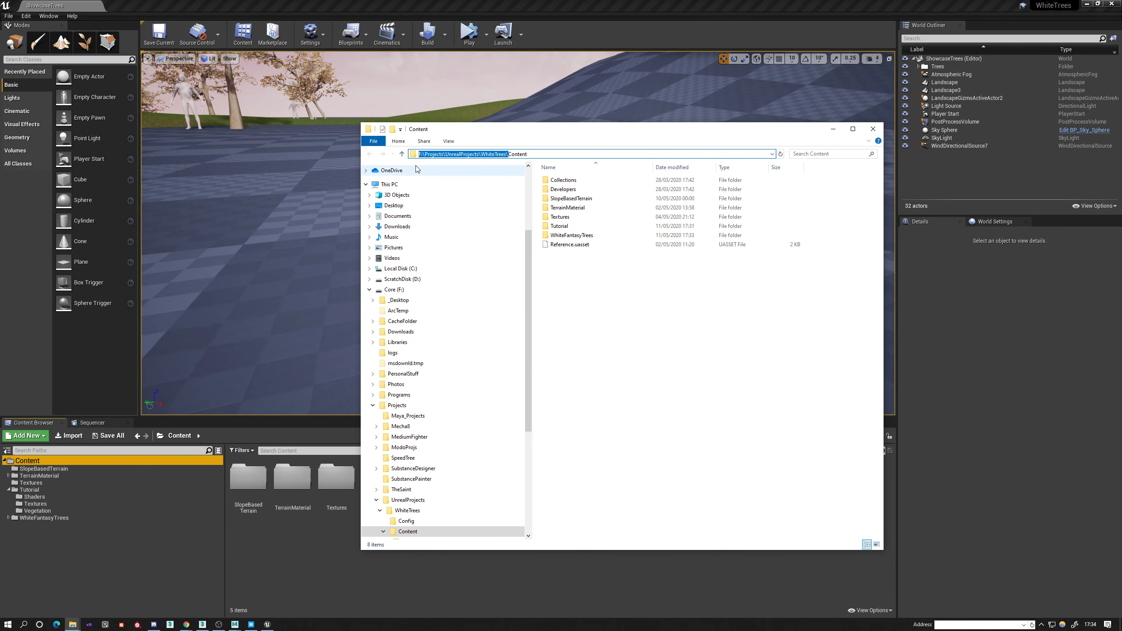
{"action": "left_click", "coordinate": [873, 129]}
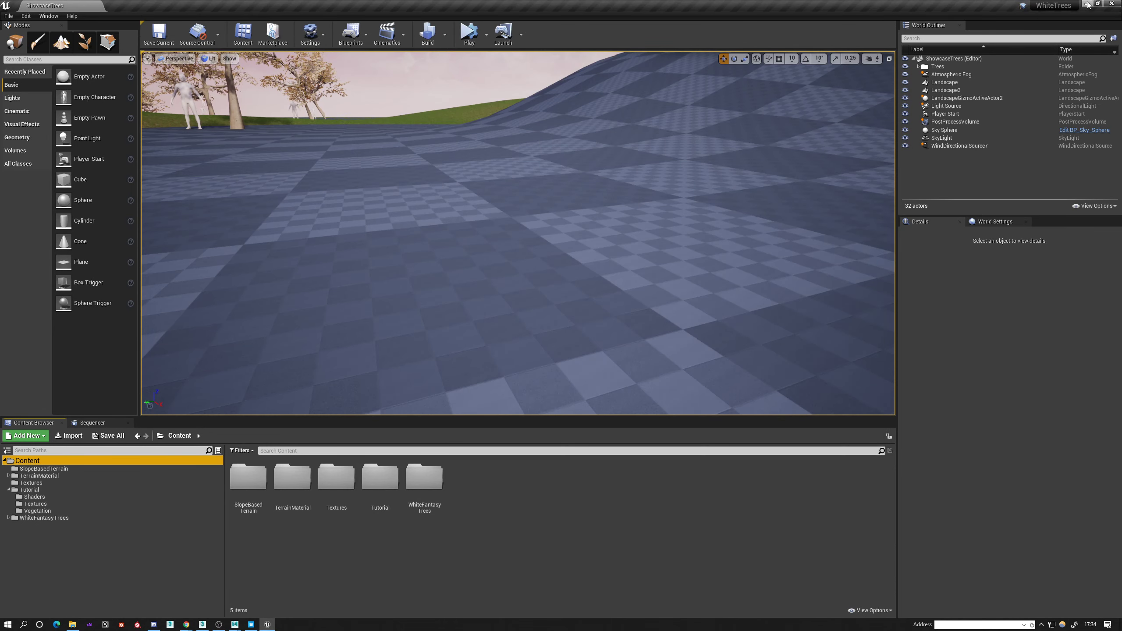
Back in Quixel Bridge, set the project location to F:\Projects\UnrealProjects\WhiteTrees and export the Leather Fern to Unreal Engine.
{"action": "key", "text": "alt+Tab"}
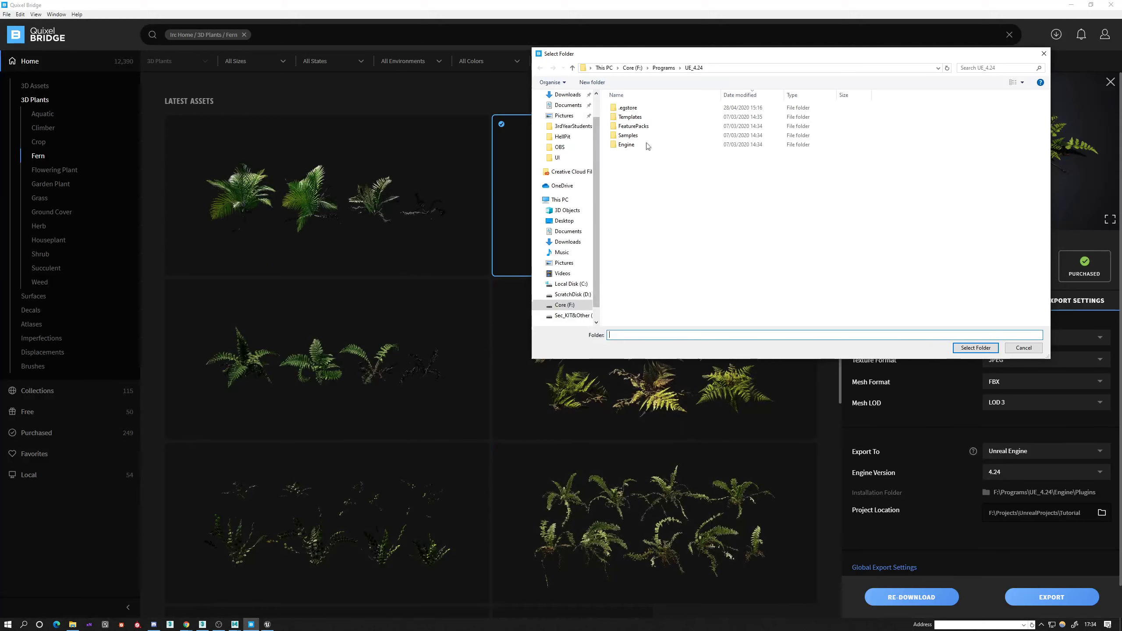
{"action": "left_click", "coordinate": [728, 67]}
{"action": "key", "text": "ctrl+v"}
{"action": "key", "text": "Return"}
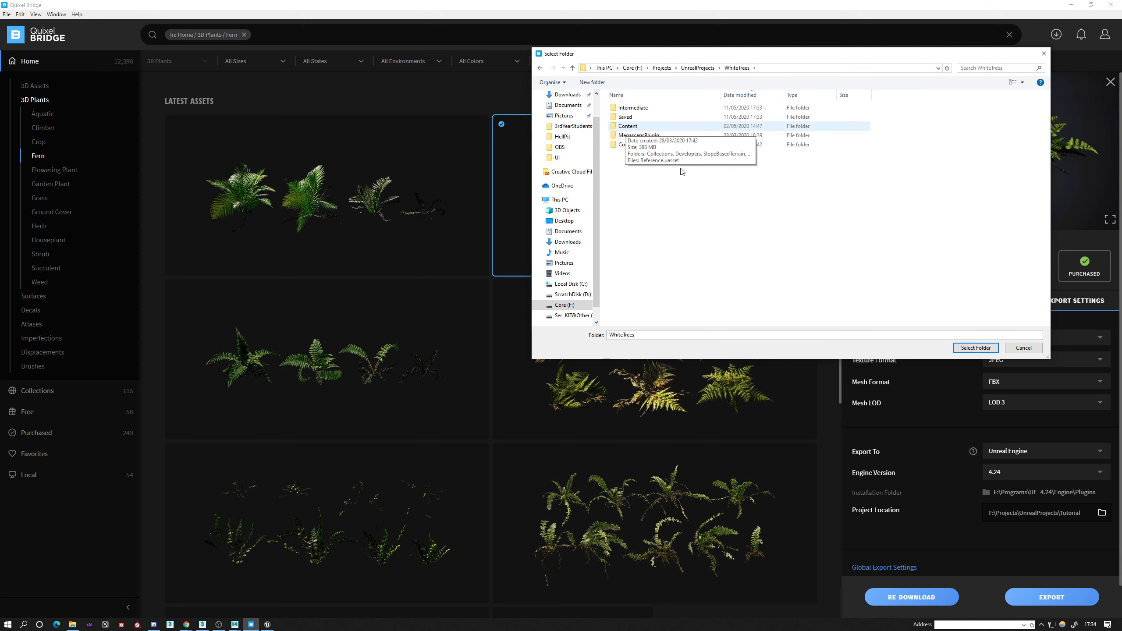
{"action": "left_click", "coordinate": [976, 348]}
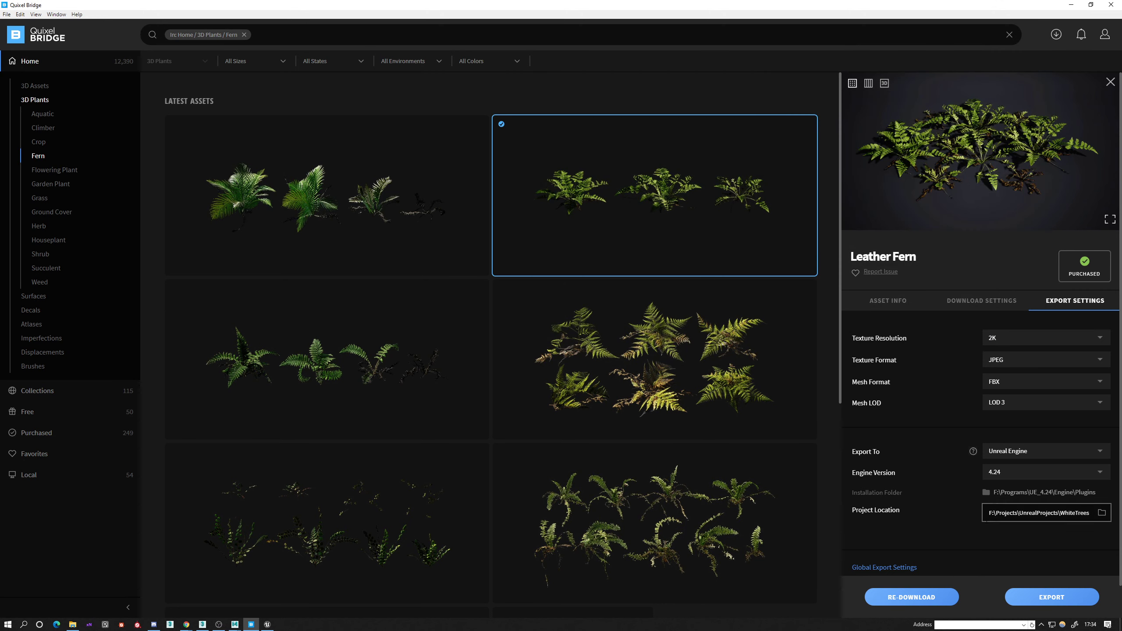
{"action": "left_click", "coordinate": [1042, 600]}
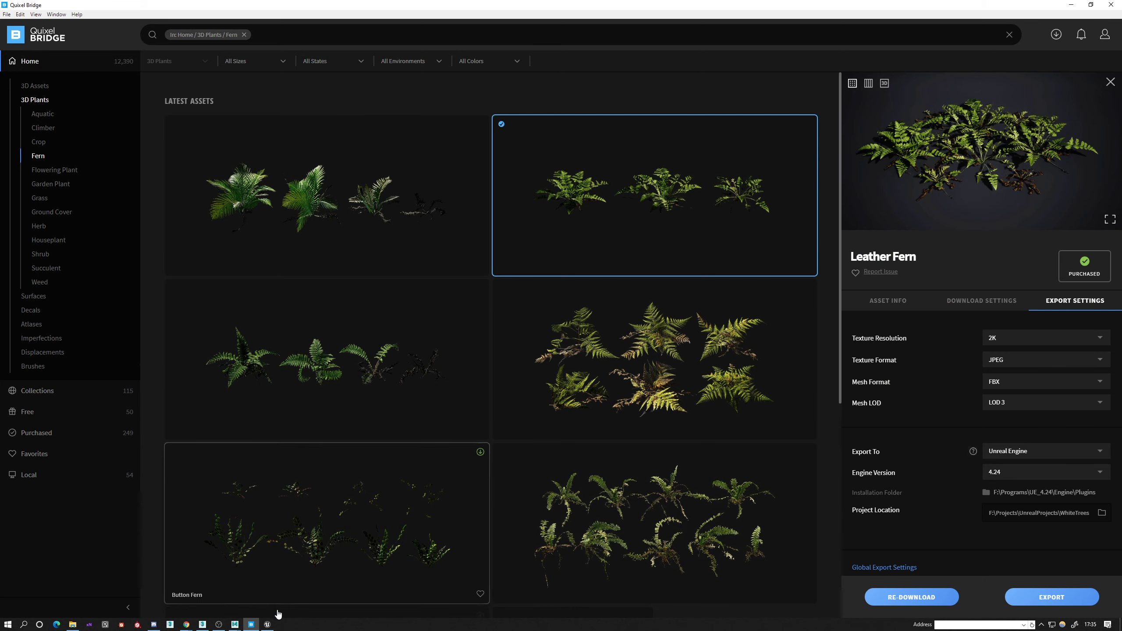
Return to the Unreal Editor and look through the installed and built-in plugin categories for the Bridge plugin.
{"action": "left_click", "coordinate": [267, 624]}
{"action": "left_click", "coordinate": [311, 34]}
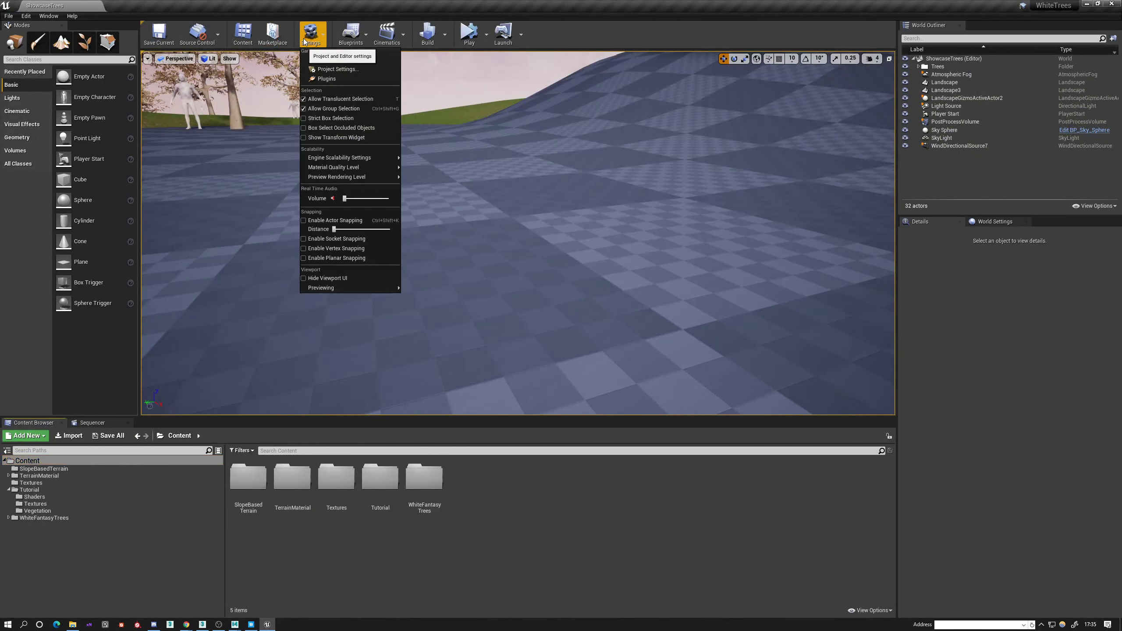
{"action": "left_click", "coordinate": [348, 80]}
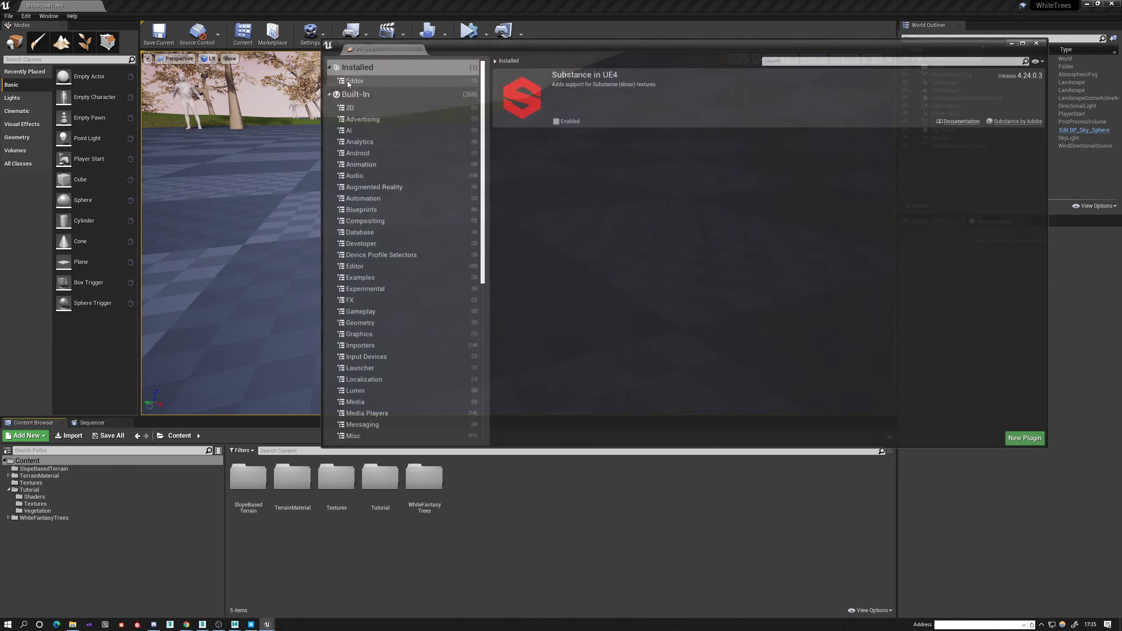
{"action": "left_click", "coordinate": [352, 83]}
{"action": "left_click", "coordinate": [352, 72]}
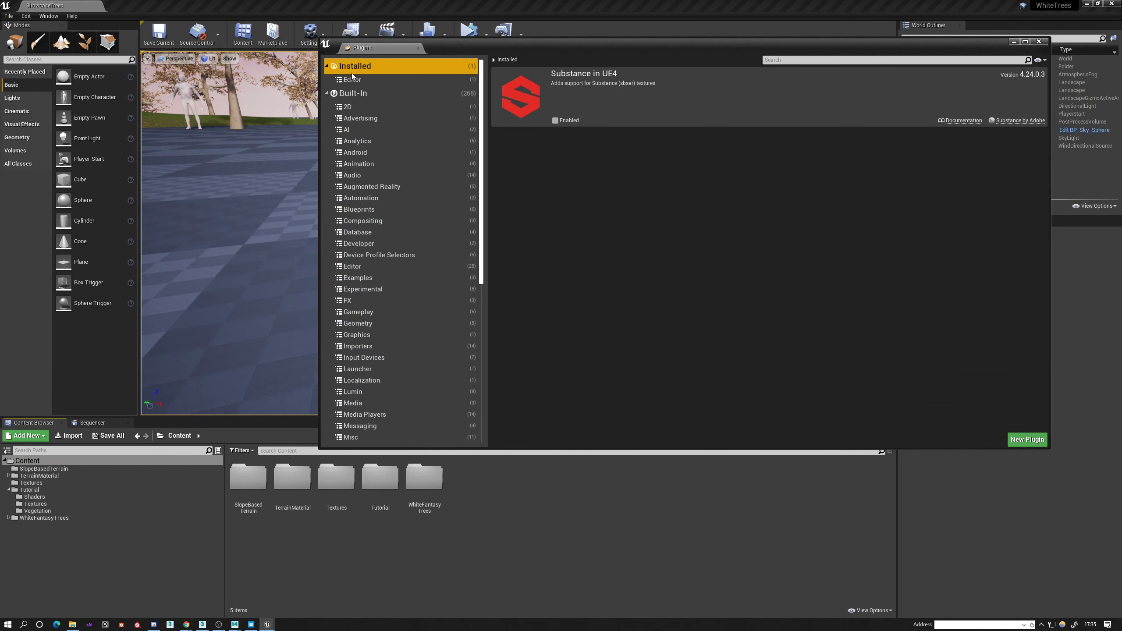
{"action": "scroll", "coordinate": [405, 309], "scroll_direction": "down", "scroll_amount": 3}
{"action": "scroll", "coordinate": [405, 308], "scroll_direction": "down", "scroll_amount": 3}
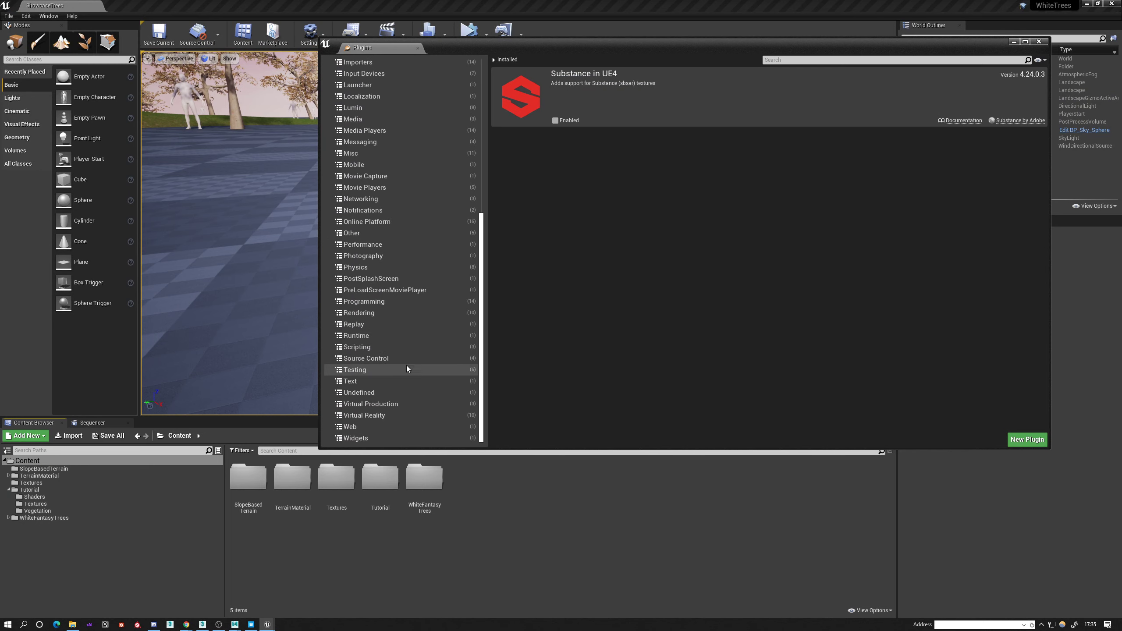
{"action": "scroll", "coordinate": [412, 377], "scroll_direction": "up", "scroll_amount": 6}
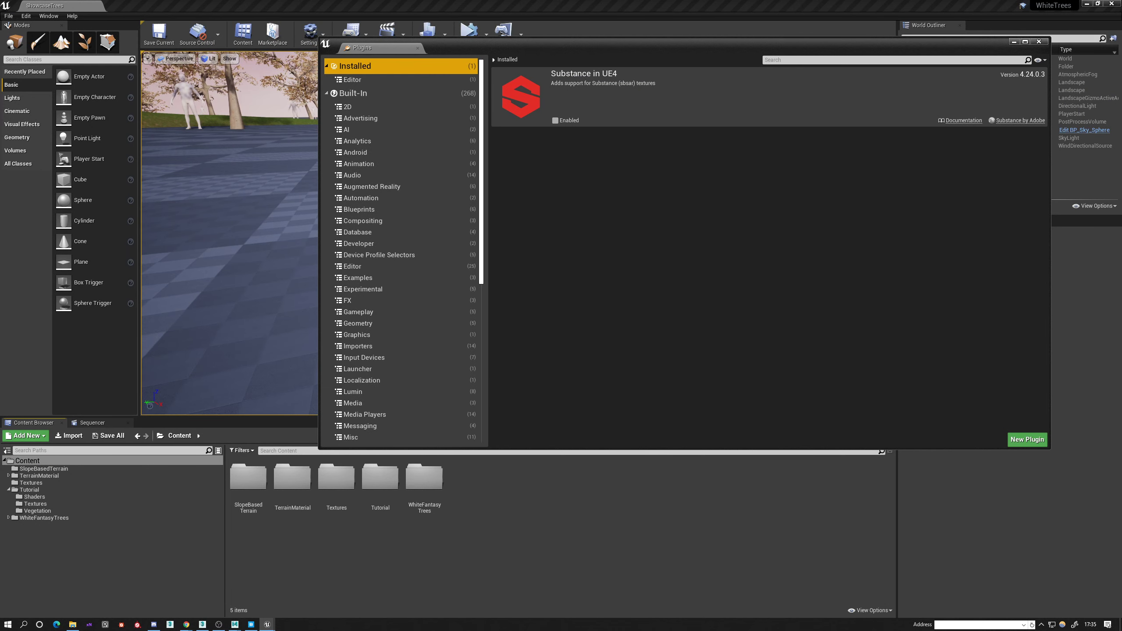
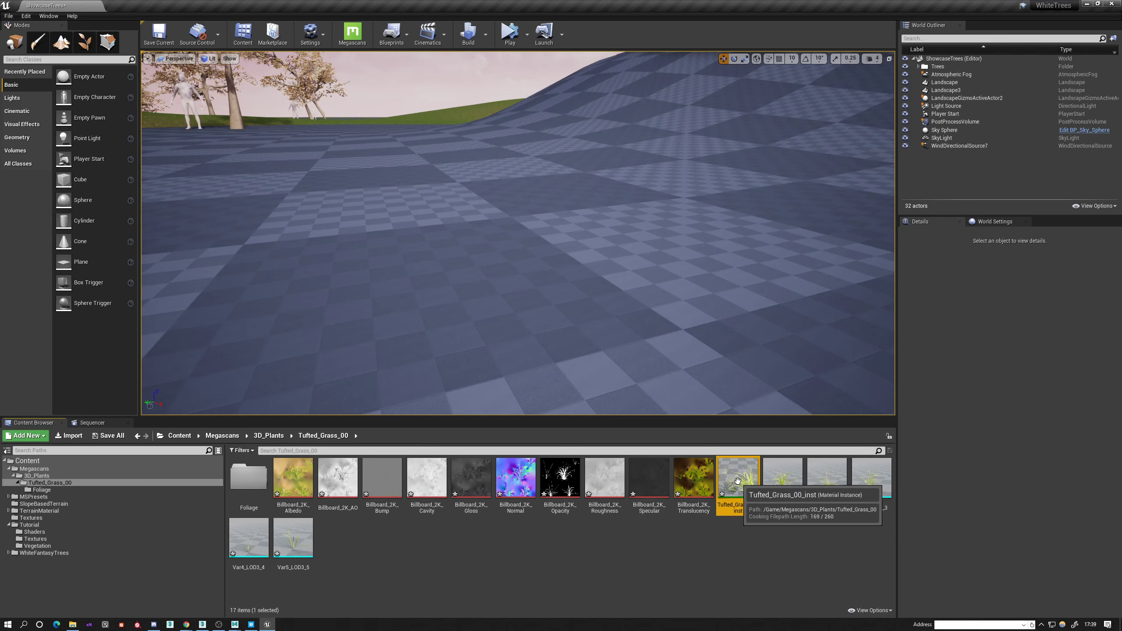
Locate the parent material of Tufted_Grass_00_inst and open Foliage_Material for viewing.
{"action": "right_click", "coordinate": [738, 479]}
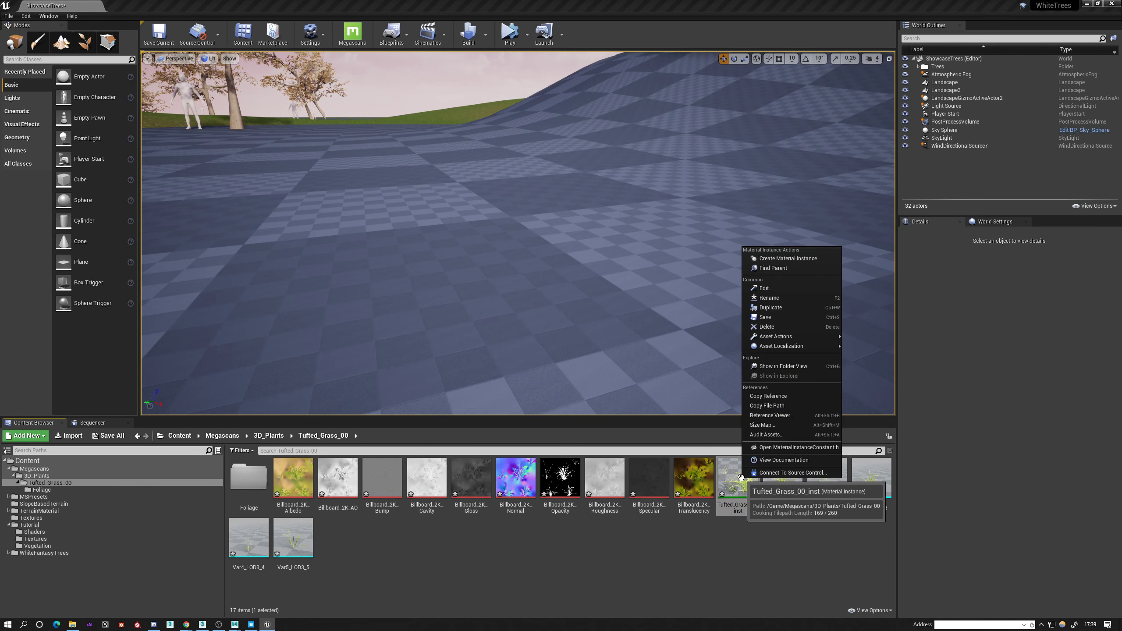
{"action": "left_click", "coordinate": [784, 269]}
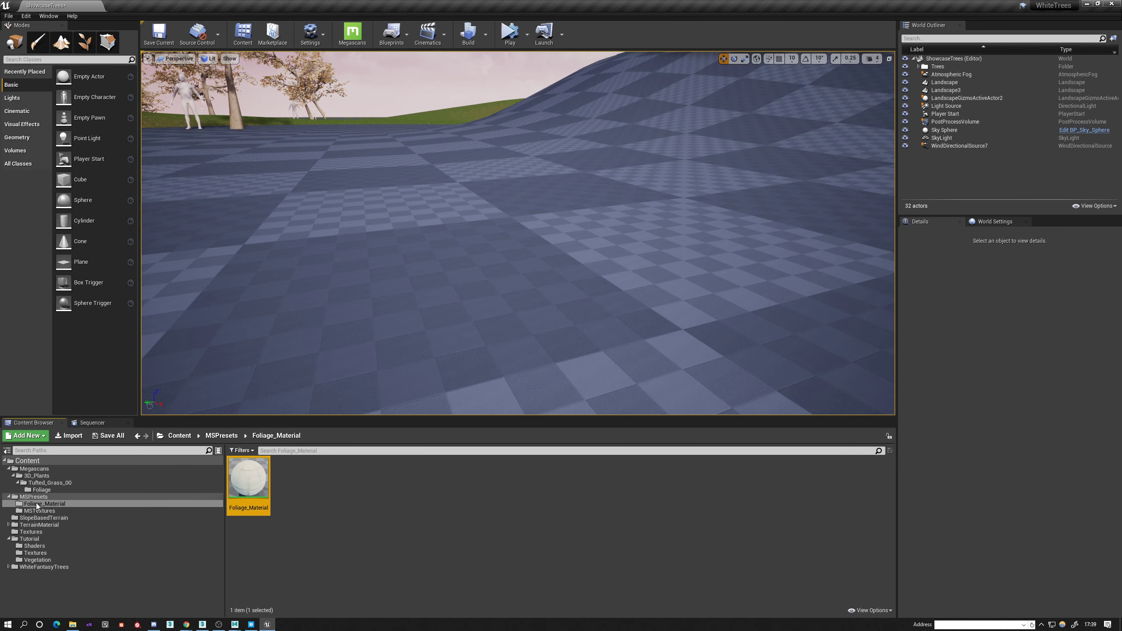
{"action": "double_click", "coordinate": [254, 478]}
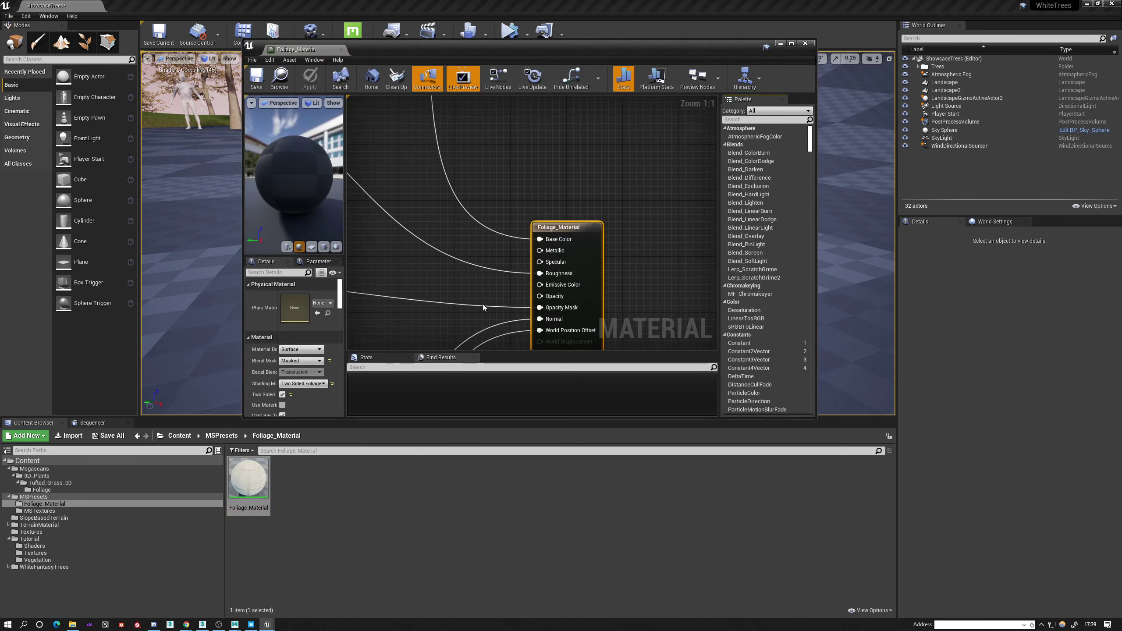
Examine the Foliage_Material graph's Albedo, Roughness, Opacity, Normal, Wind and Translucency node groups in an enlarged editor.
{"action": "scroll", "coordinate": [480, 304], "scroll_direction": "down", "scroll_amount": 5}
{"action": "right_click_drag", "start_coordinate": [480, 304], "coordinate": [551, 346]}
{"action": "scroll", "coordinate": [685, 224], "scroll_direction": "down", "scroll_amount": 2}
{"action": "scroll", "coordinate": [529, 198], "scroll_direction": "up", "scroll_amount": 2}
{"action": "left_click_drag", "start_coordinate": [315, 51], "coordinate": [137, 6]}
{"action": "scroll", "coordinate": [526, 269], "scroll_direction": "up", "scroll_amount": 4}
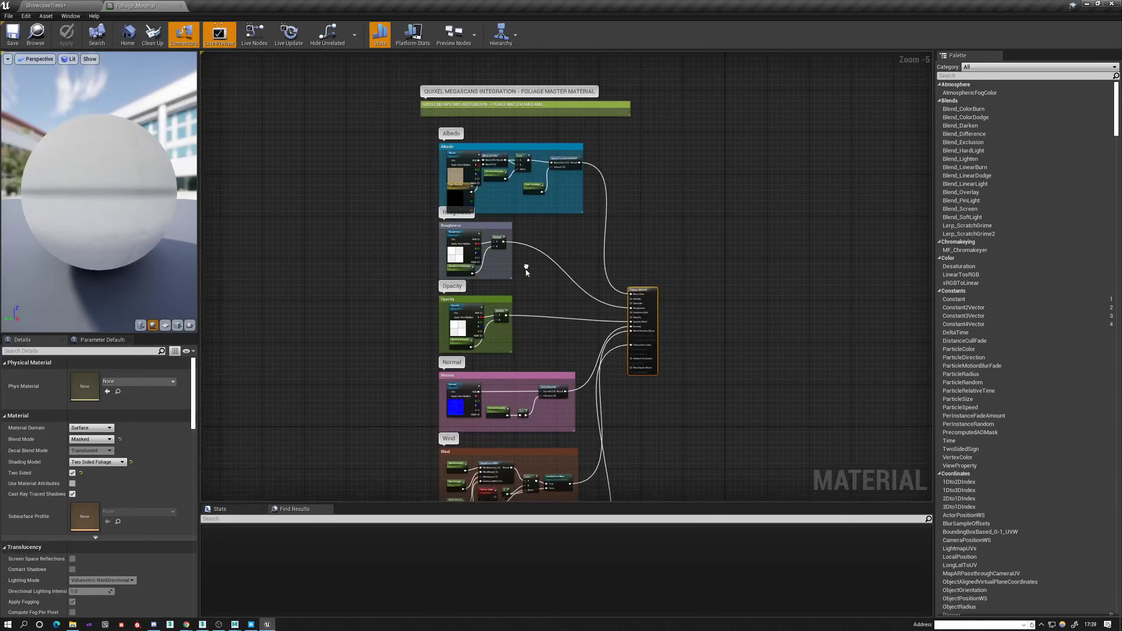
{"action": "scroll", "coordinate": [399, 176], "scroll_direction": "down", "scroll_amount": 2}
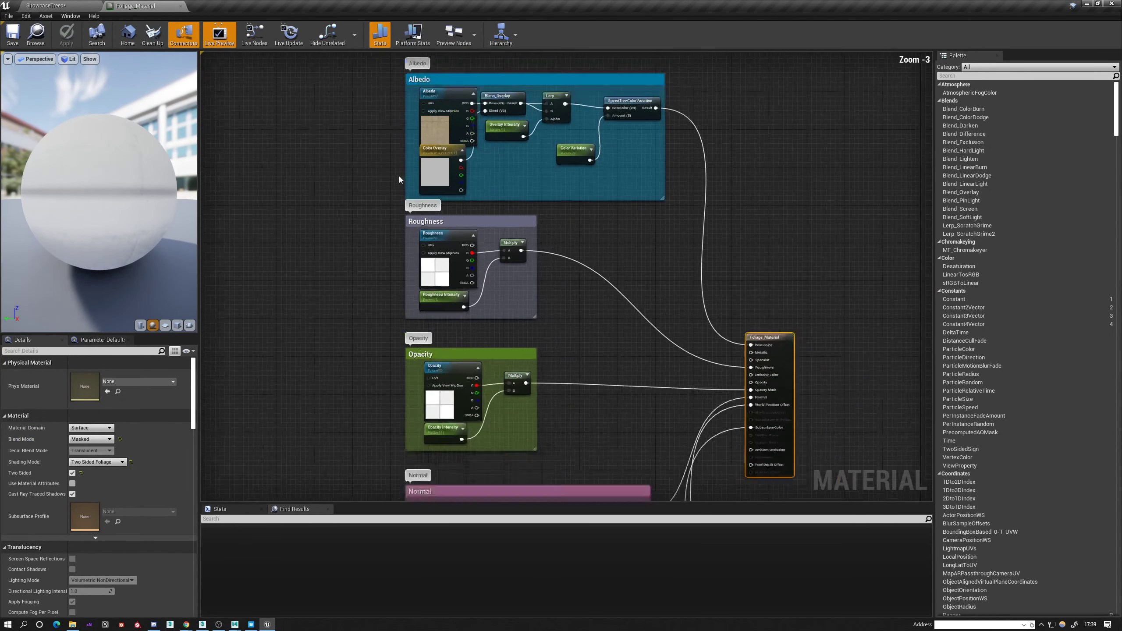
{"action": "scroll", "coordinate": [399, 175], "scroll_direction": "down", "scroll_amount": 1}
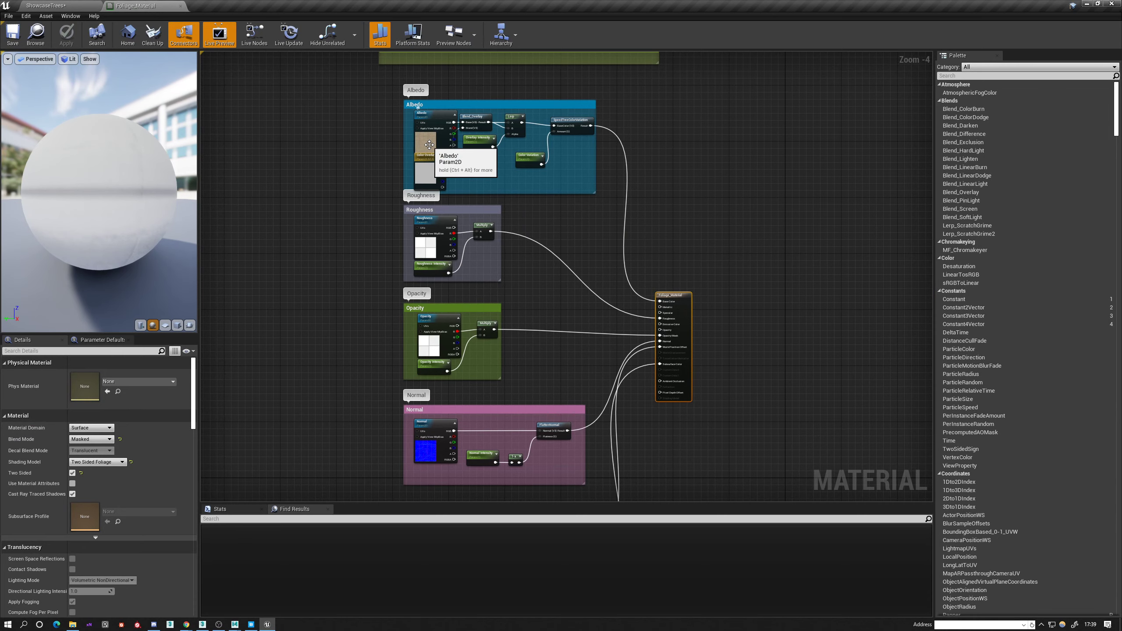
{"action": "scroll", "coordinate": [426, 154], "scroll_direction": "down", "scroll_amount": 4}
{"action": "left_click_drag", "start_coordinate": [329, 81], "coordinate": [485, 418]}
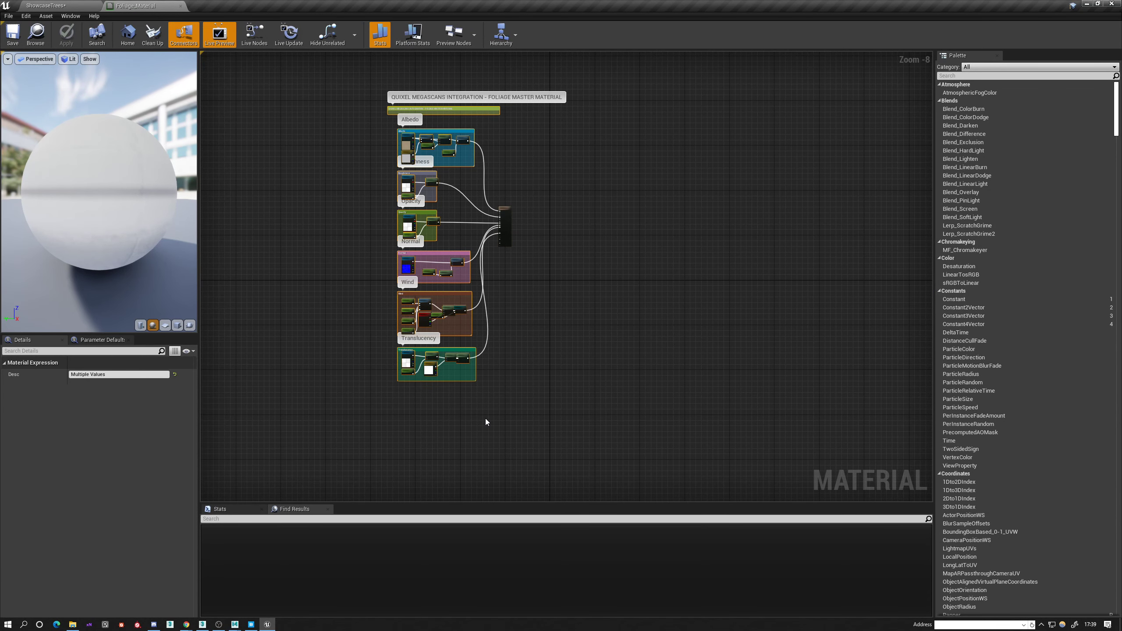
Create a material instance from Foliage_Material, move it into the Tutorial/Vegetation folder and show that folder.
{"action": "left_click", "coordinate": [52, 5]}
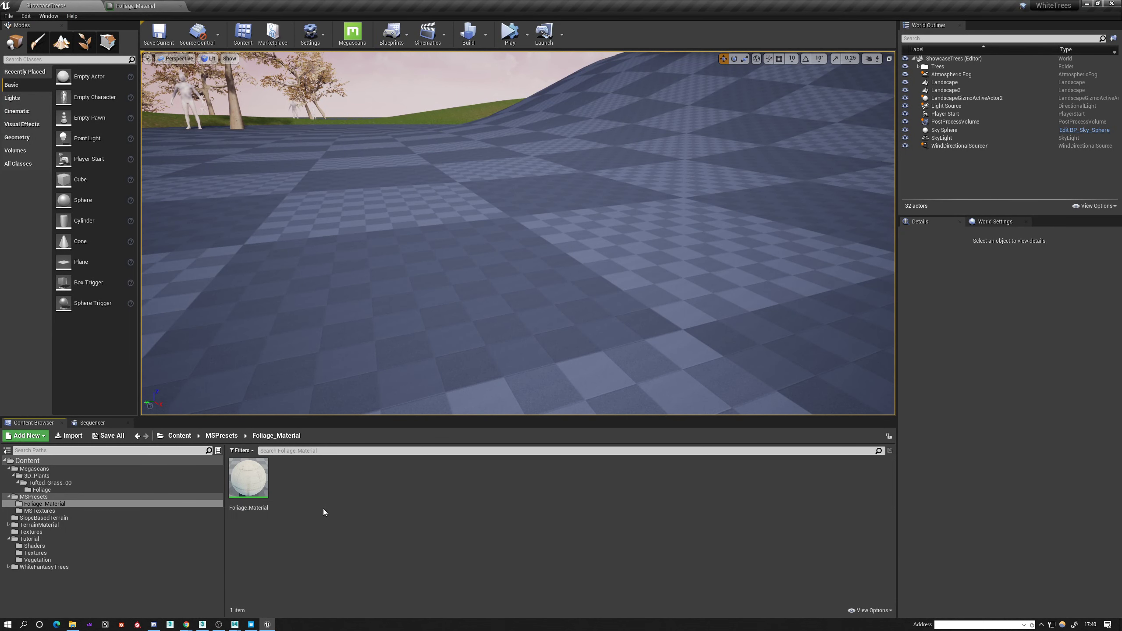
{"action": "right_click", "coordinate": [251, 477]}
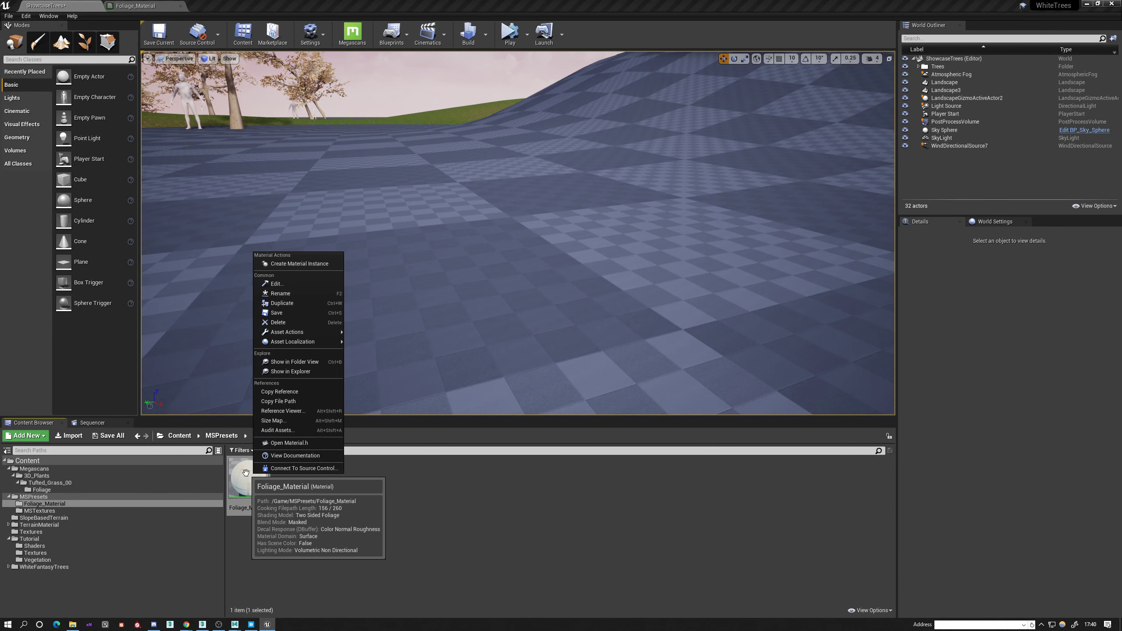
{"action": "left_click", "coordinate": [299, 264]}
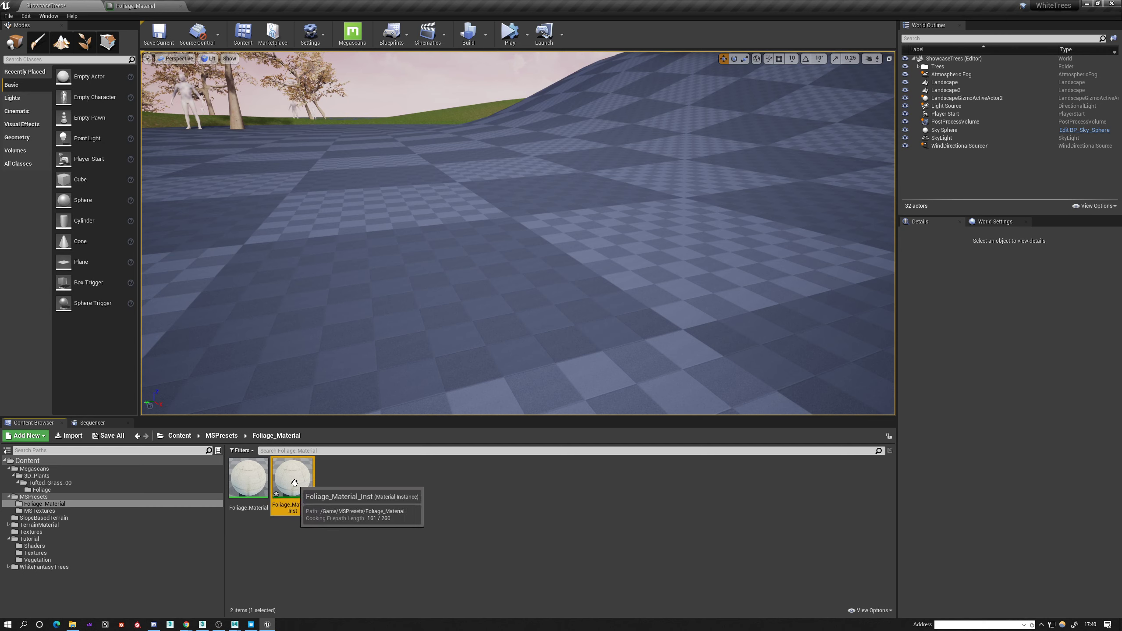
{"action": "left_click_drag", "start_coordinate": [287, 477], "coordinate": [46, 560]}
{"action": "left_click", "coordinate": [65, 576]}
{"action": "left_click", "coordinate": [39, 560]}
Open Foliage_Material_Inst and enable its Albedo, Roughness, Opacity, Normal and Translucency input texture overrides.
{"action": "double_click", "coordinate": [381, 485]}
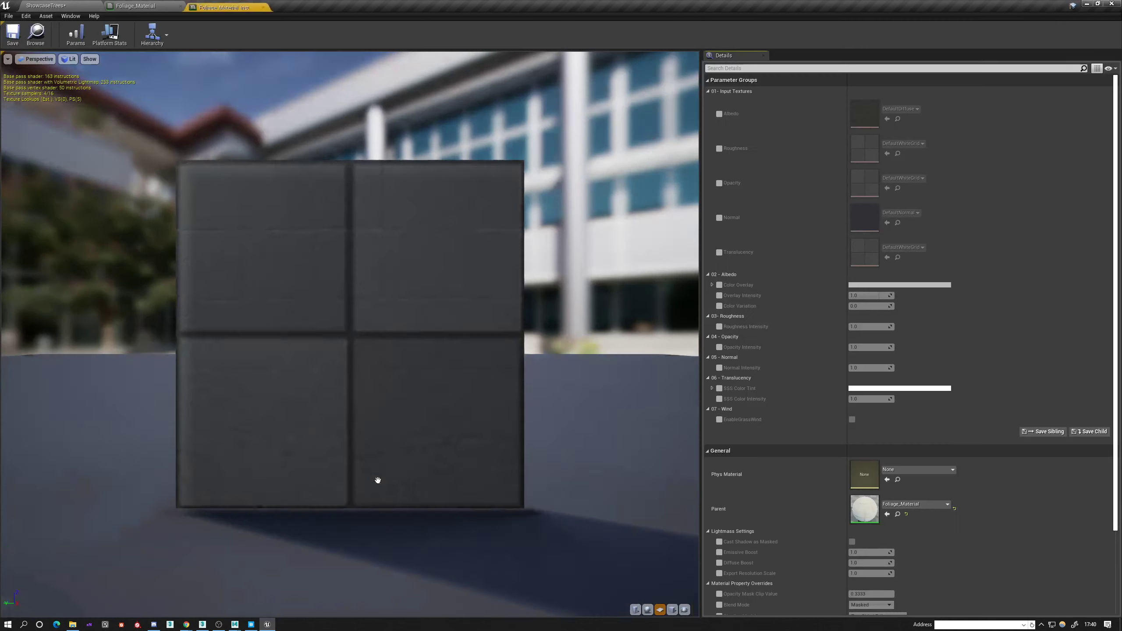
{"action": "mouse_move", "coordinate": [566, 234]}
{"action": "left_mouse_down"}
{"action": "mouse_move", "coordinate": [644, 269]}
{"action": "mouse_move", "coordinate": [566, 234]}
{"action": "left_mouse_up"}
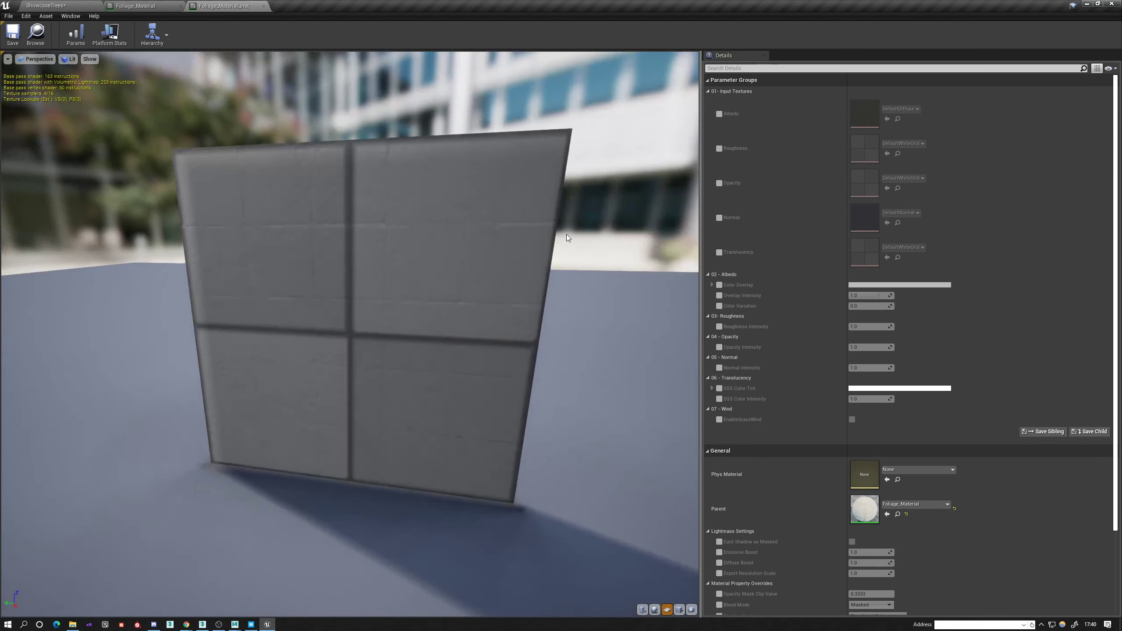
{"action": "left_click", "coordinate": [719, 114]}
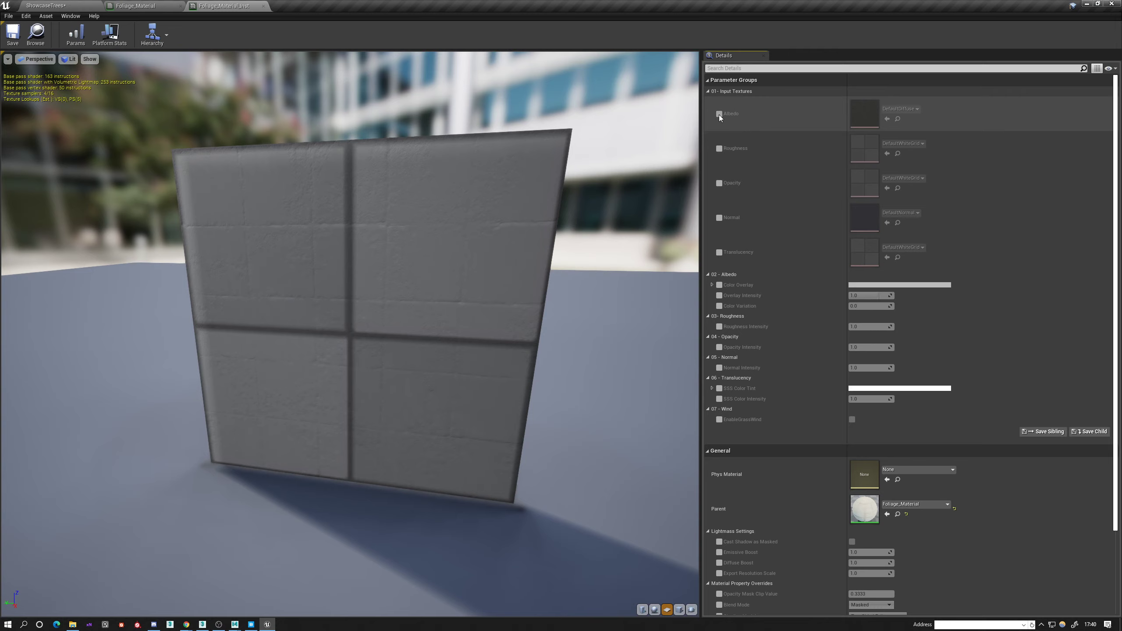
{"action": "left_click", "coordinate": [719, 148]}
{"action": "left_click", "coordinate": [719, 182]}
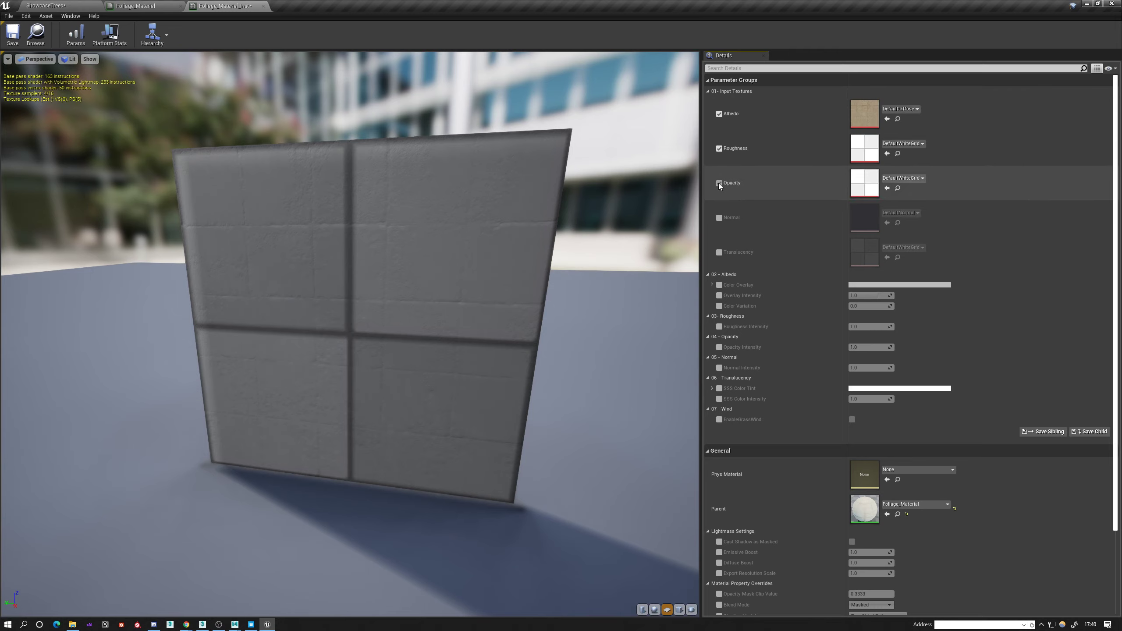
{"action": "left_click", "coordinate": [719, 217]}
{"action": "left_click", "coordinate": [719, 252]}
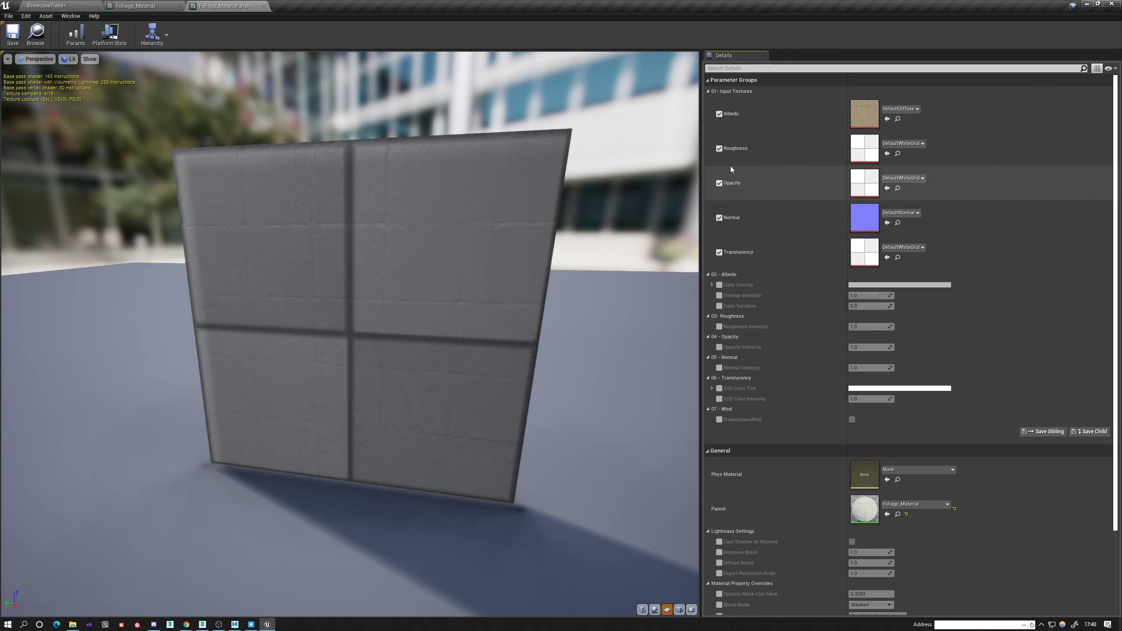
Float the Foliage_Material_Inst editor above the Vegetation folder's assets, close the Foliage_Material editor and enlarge the floating window.
{"action": "left_click", "coordinate": [40, 5]}
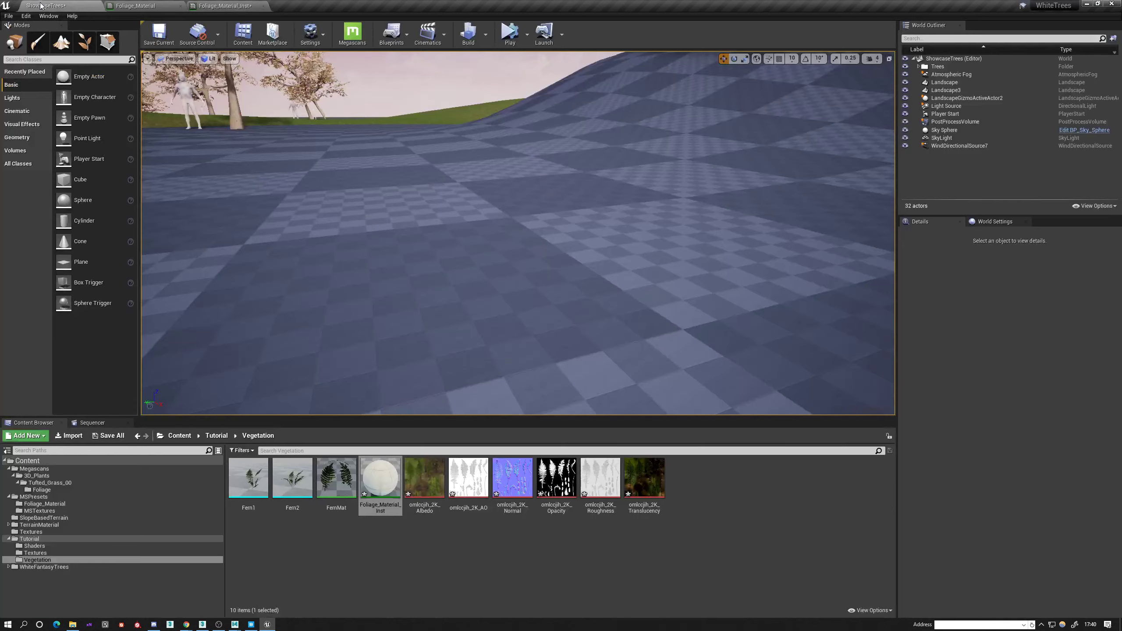
{"action": "left_click_drag", "start_coordinate": [233, 6], "coordinate": [466, 103]}
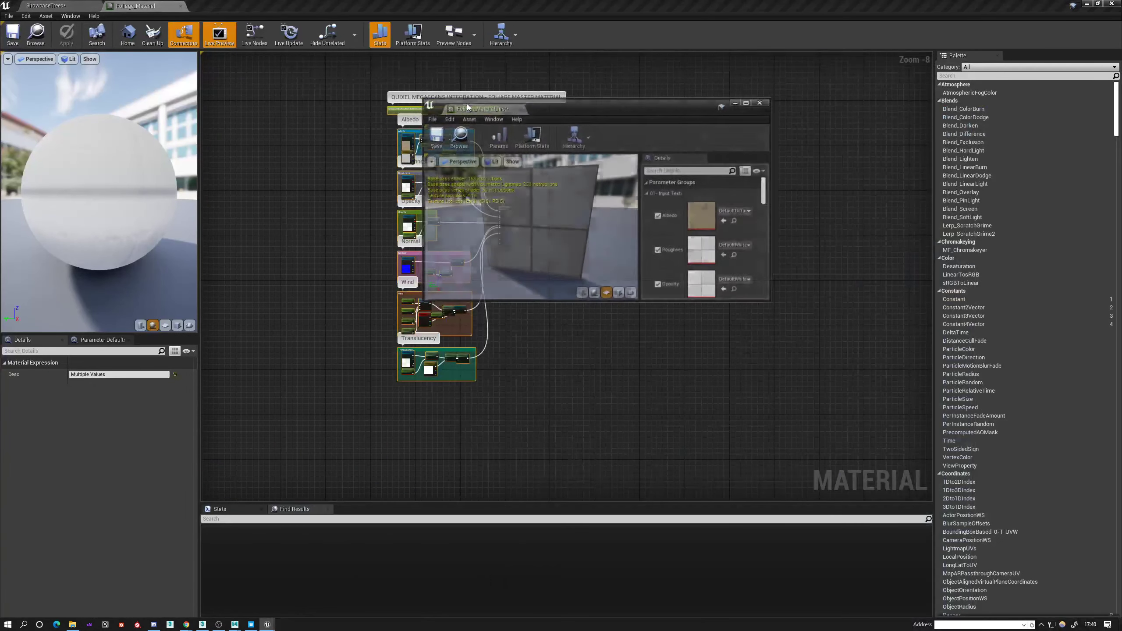
{"action": "left_click", "coordinate": [180, 5]}
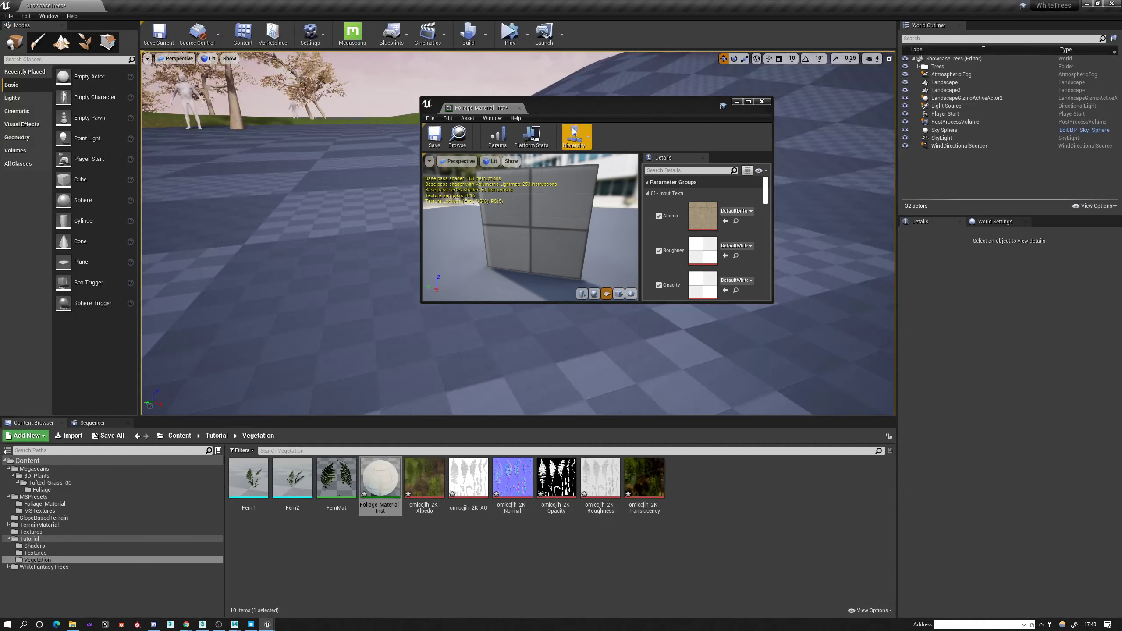
{"action": "left_click_drag", "start_coordinate": [566, 106], "coordinate": [468, 85]}
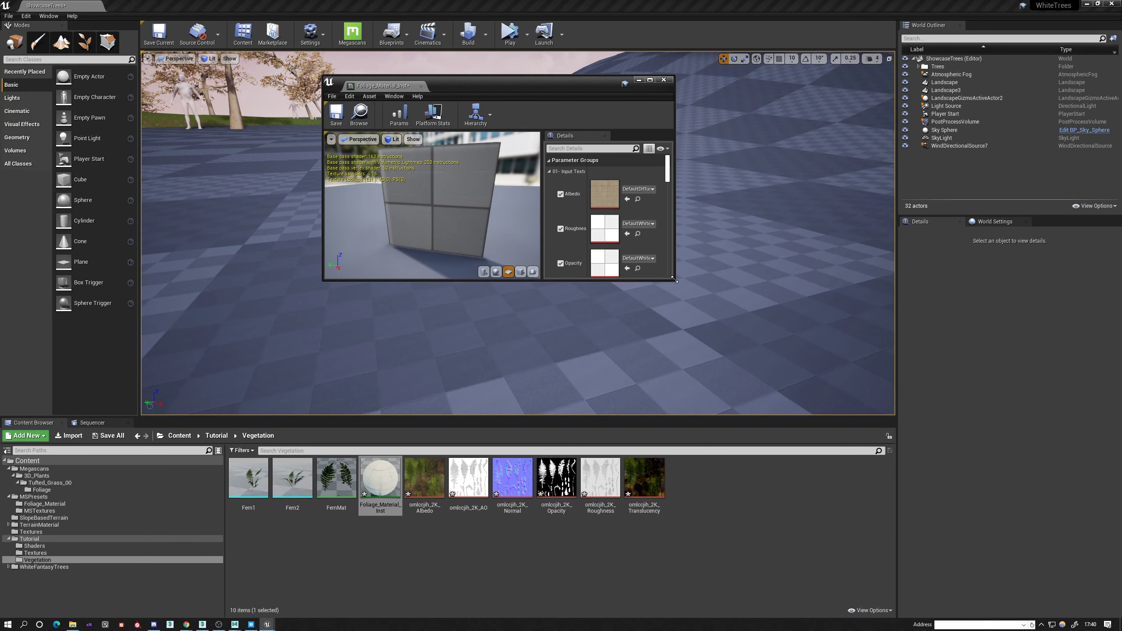
{"action": "left_click_drag", "start_coordinate": [674, 282], "coordinate": [841, 373]}
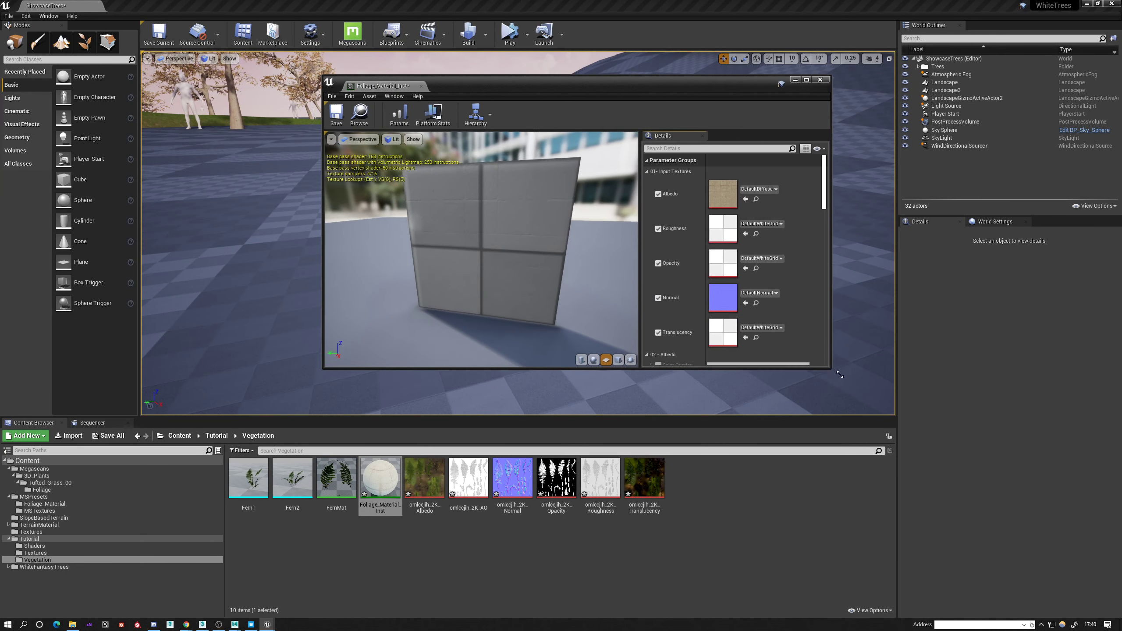
Assign the fern's 2K Albedo, Normal, Opacity, Roughness and Translucency textures to the matching instance inputs, then save and close the instance.
{"action": "left_click_drag", "start_coordinate": [427, 481], "coordinate": [731, 195]}
{"action": "left_click_drag", "start_coordinate": [467, 467], "coordinate": [733, 302]}
{"action": "left_click", "coordinate": [526, 479]}
{"action": "left_click_drag", "start_coordinate": [556, 478], "coordinate": [732, 259]}
{"action": "left_click_drag", "start_coordinate": [601, 477], "coordinate": [729, 228]}
{"action": "left_click_drag", "start_coordinate": [645, 478], "coordinate": [733, 335]}
{"action": "left_click_drag", "start_coordinate": [527, 266], "coordinate": [349, 267]}
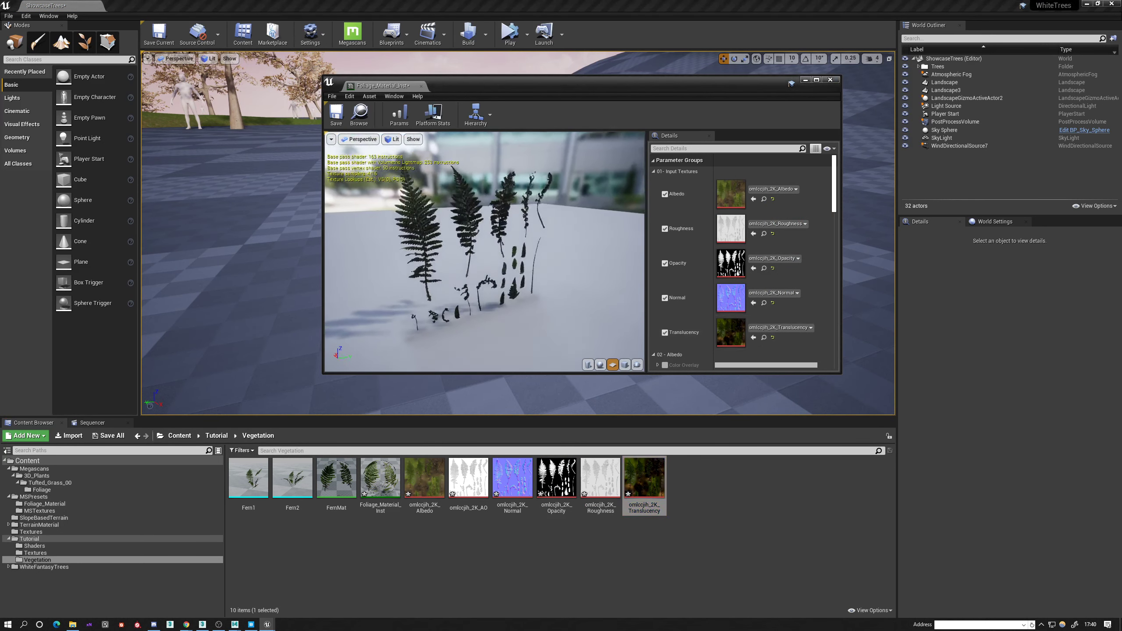
{"action": "left_click", "coordinate": [336, 114]}
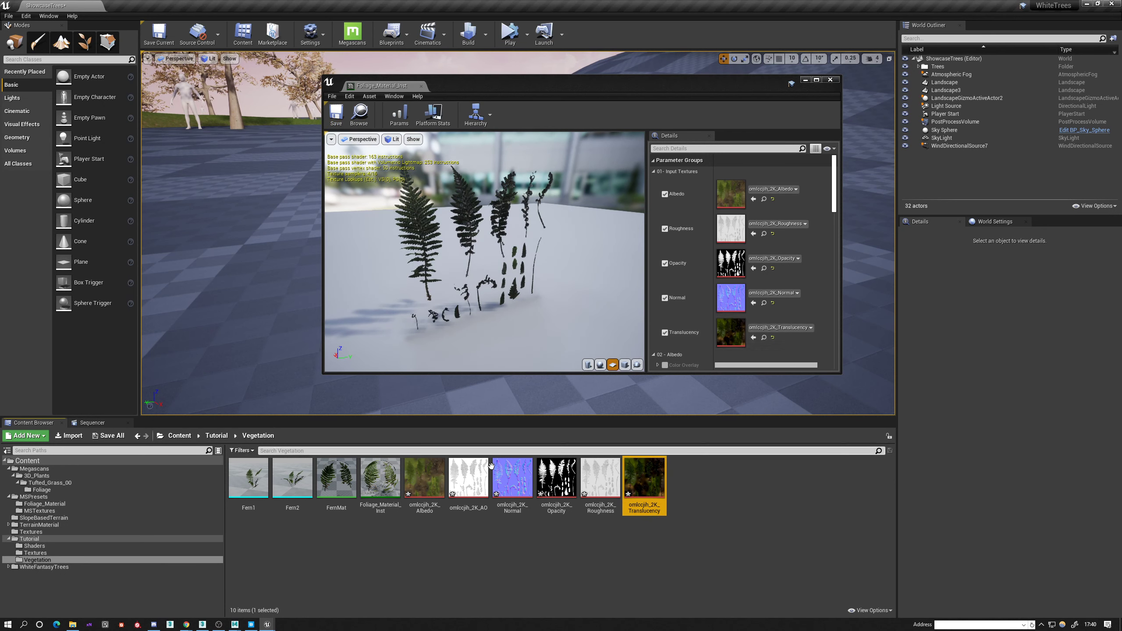
{"action": "left_click", "coordinate": [830, 82]}
Assign Foliage_Material_Inst to the Fern1 mesh's material slot, inspect the fern up close and close its editor.
{"action": "left_click", "coordinate": [291, 480]}
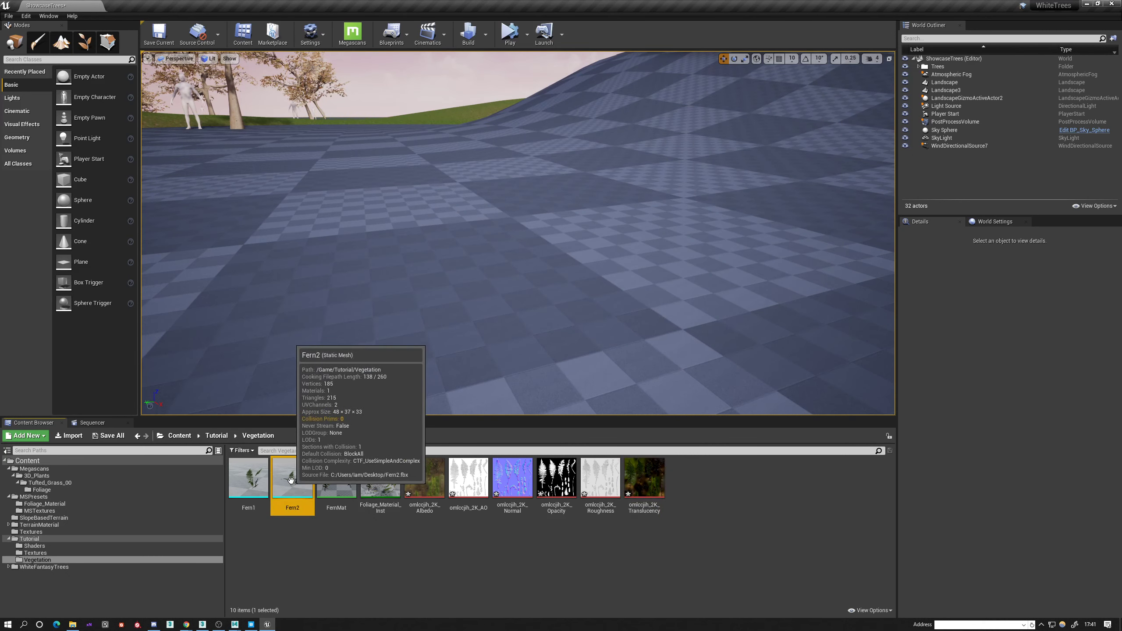
{"action": "double_click", "coordinate": [248, 475]}
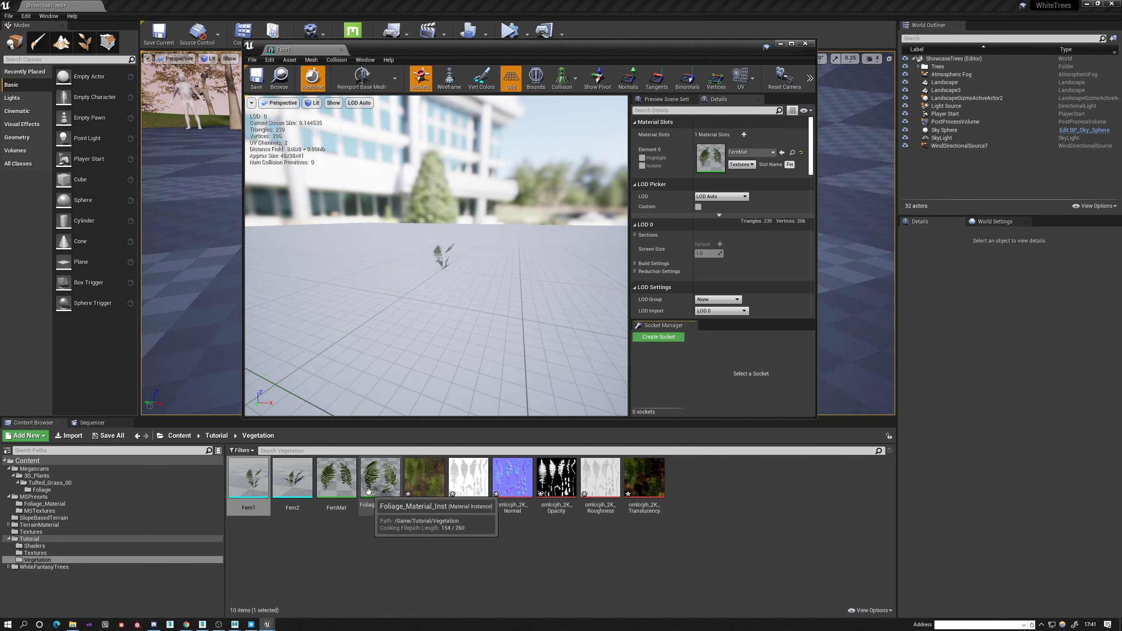
{"action": "left_click_drag", "start_coordinate": [376, 504], "coordinate": [712, 161]}
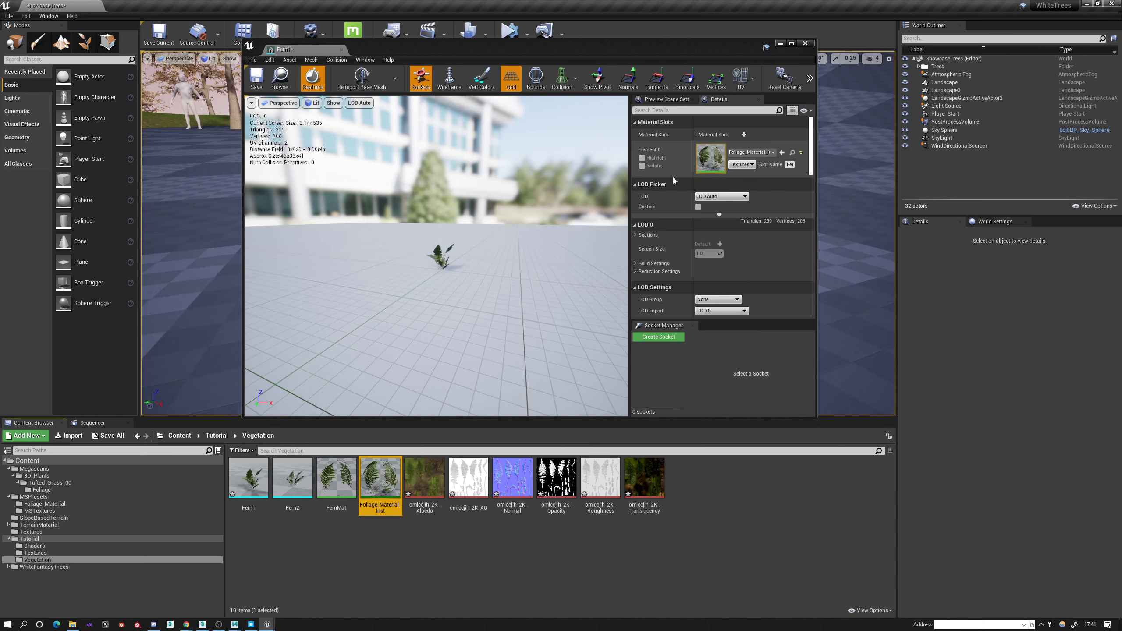
{"action": "key", "text": "f"}
{"action": "left_click_drag", "start_coordinate": [435, 266], "coordinate": [327, 256], "text": "alt"}
{"action": "mouse_move", "coordinate": [435, 265]}
{"action": "right_mouse_down", "text": "alt"}
{"action": "mouse_move", "coordinate": [495, 265]}
{"action": "mouse_move", "coordinate": [380, 283]}
{"action": "mouse_move", "coordinate": [437, 283]}
{"action": "right_mouse_up", "text": "alt"}
{"action": "left_click_drag", "start_coordinate": [456, 283], "coordinate": [468, 239], "text": "alt"}
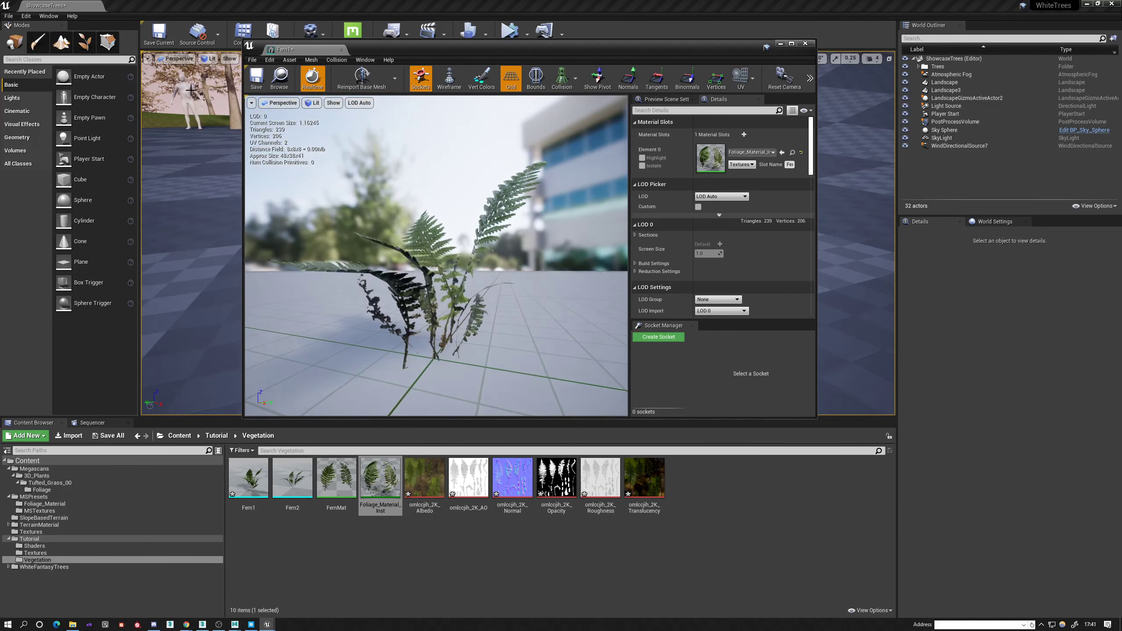
{"action": "left_click", "coordinate": [340, 49]}
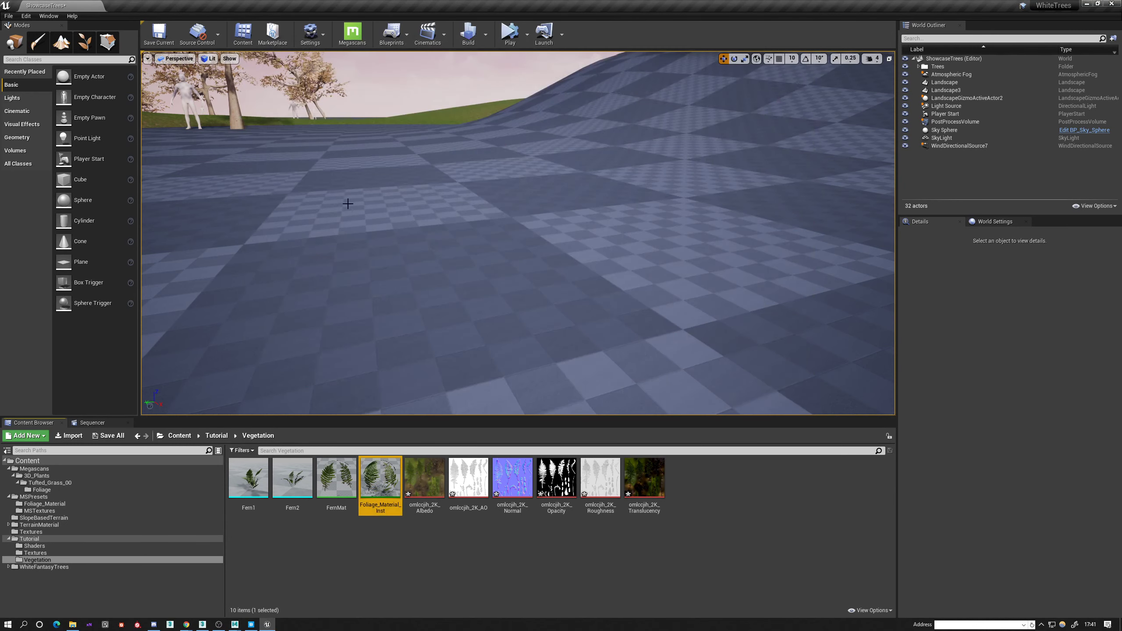
Assign Foliage_Material_Inst to the Fern2 mesh's material slot, save the mesh and close its editor.
{"action": "double_click", "coordinate": [294, 478]}
{"action": "right_click_drag", "start_coordinate": [380, 330], "coordinate": [490, 329], "text": "alt"}
{"action": "left_click_drag", "start_coordinate": [490, 330], "coordinate": [415, 376], "text": "alt"}
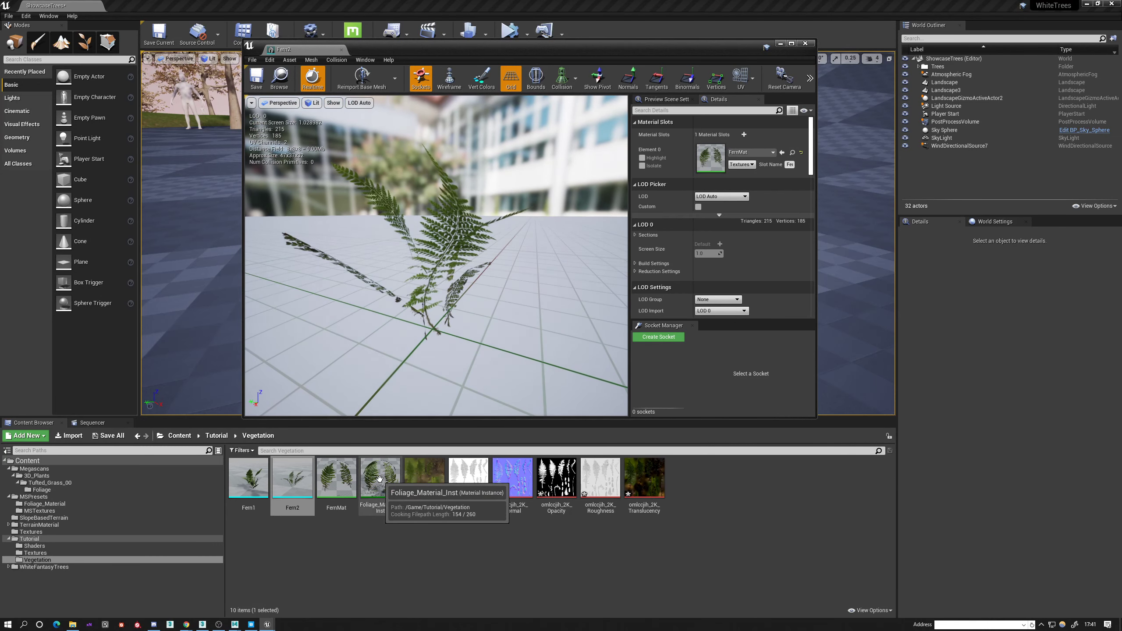
{"action": "left_click", "coordinate": [388, 477]}
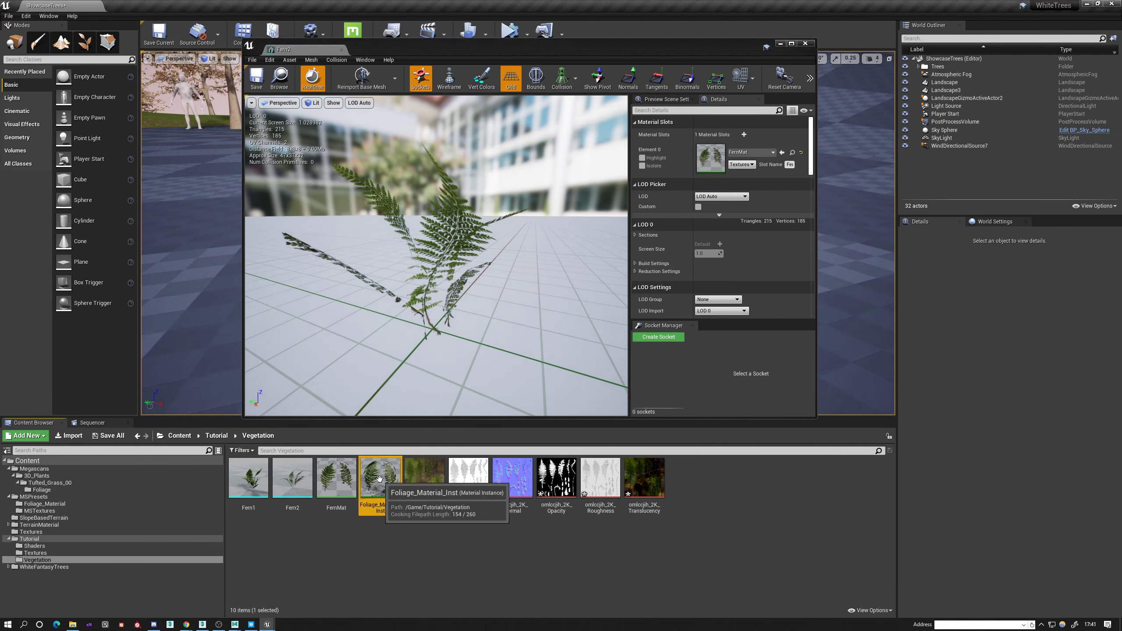
{"action": "left_click", "coordinate": [782, 153]}
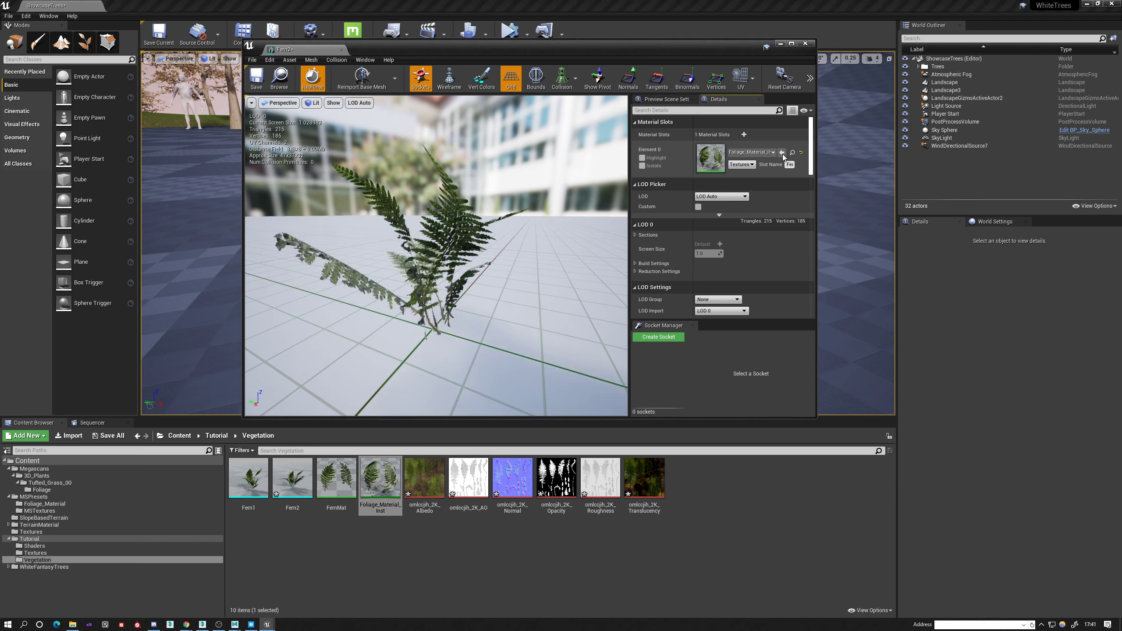
{"action": "left_click_drag", "start_coordinate": [561, 199], "coordinate": [208, 4], "text": "alt"}
{"action": "left_click", "coordinate": [261, 82]}
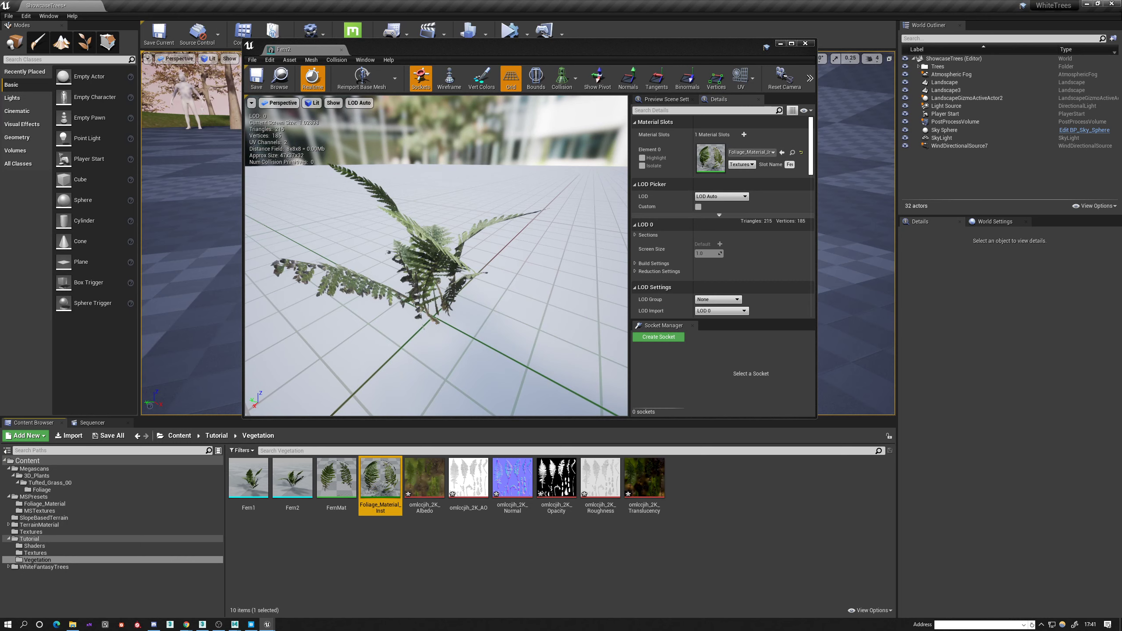
{"action": "left_click_drag", "start_coordinate": [420, 287], "coordinate": [539, 248], "text": "alt"}
{"action": "left_click", "coordinate": [326, 480]}
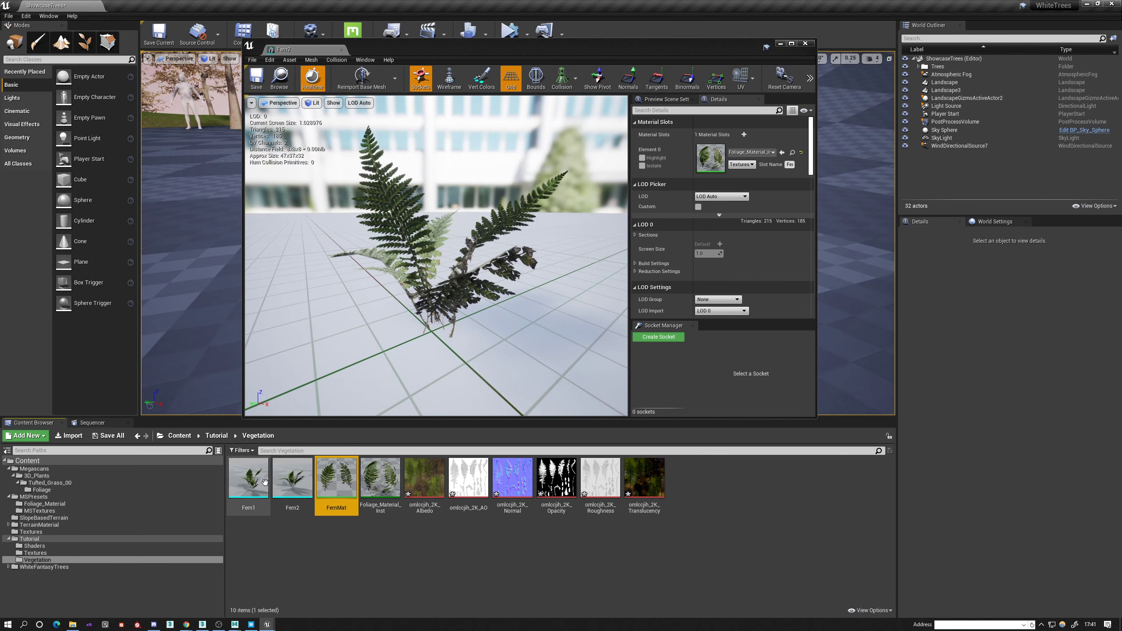
{"action": "left_click", "coordinate": [265, 481]}
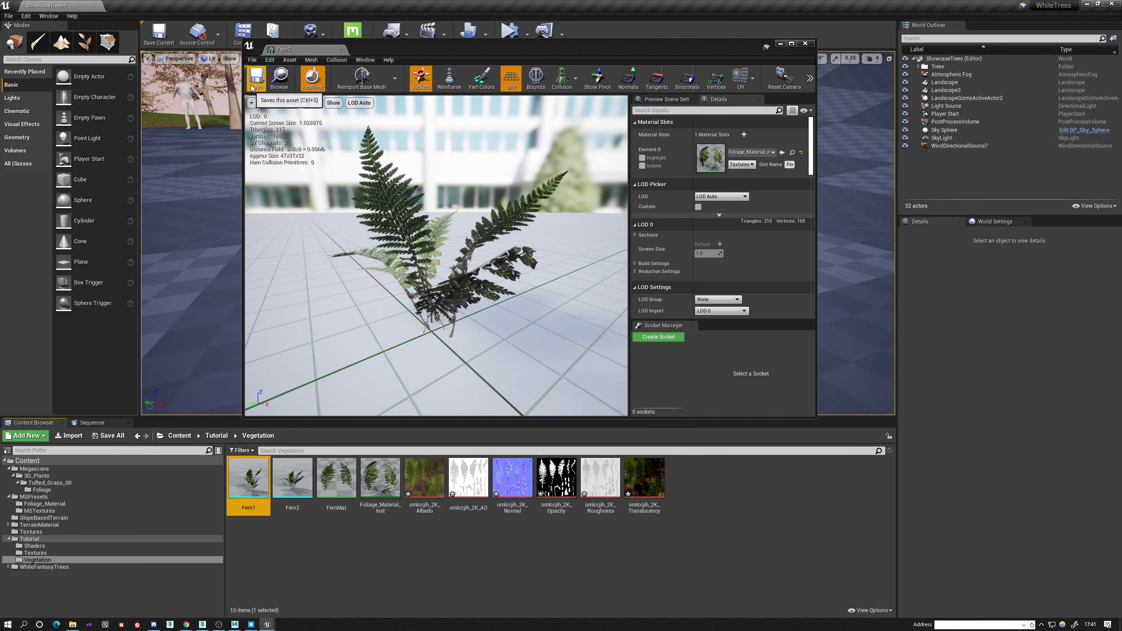
{"action": "left_click", "coordinate": [341, 50]}
Switch to foliage painting and add the Fern1 and Fern2 meshes as foliage types.
{"action": "left_click", "coordinate": [201, 178]}
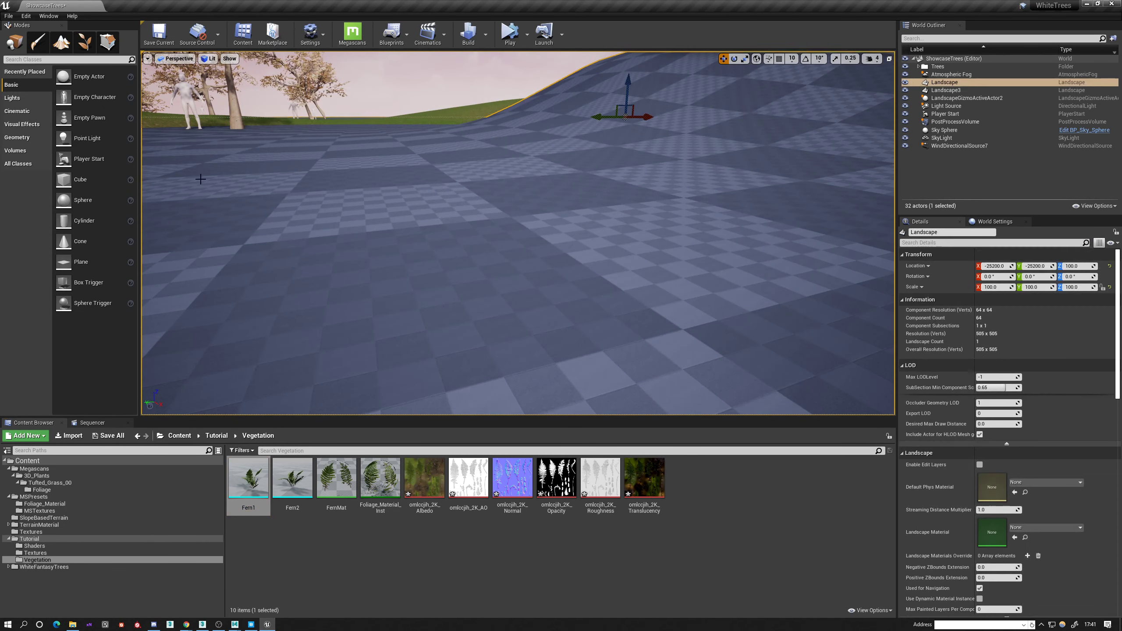
{"action": "left_click", "coordinate": [85, 42]}
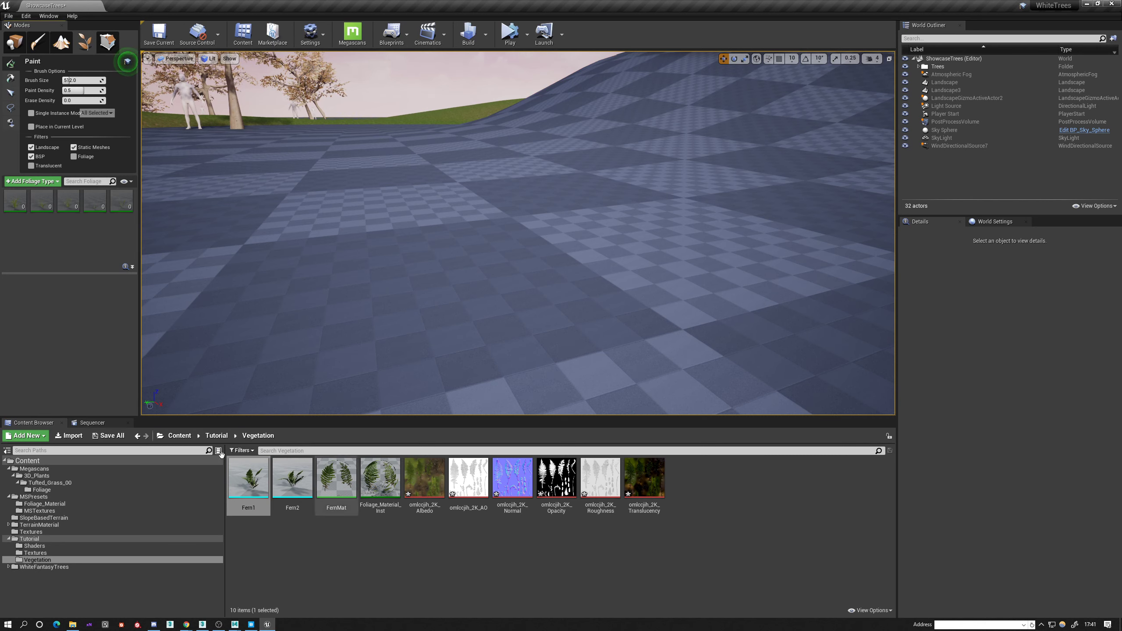
{"action": "left_click", "coordinate": [292, 478]}
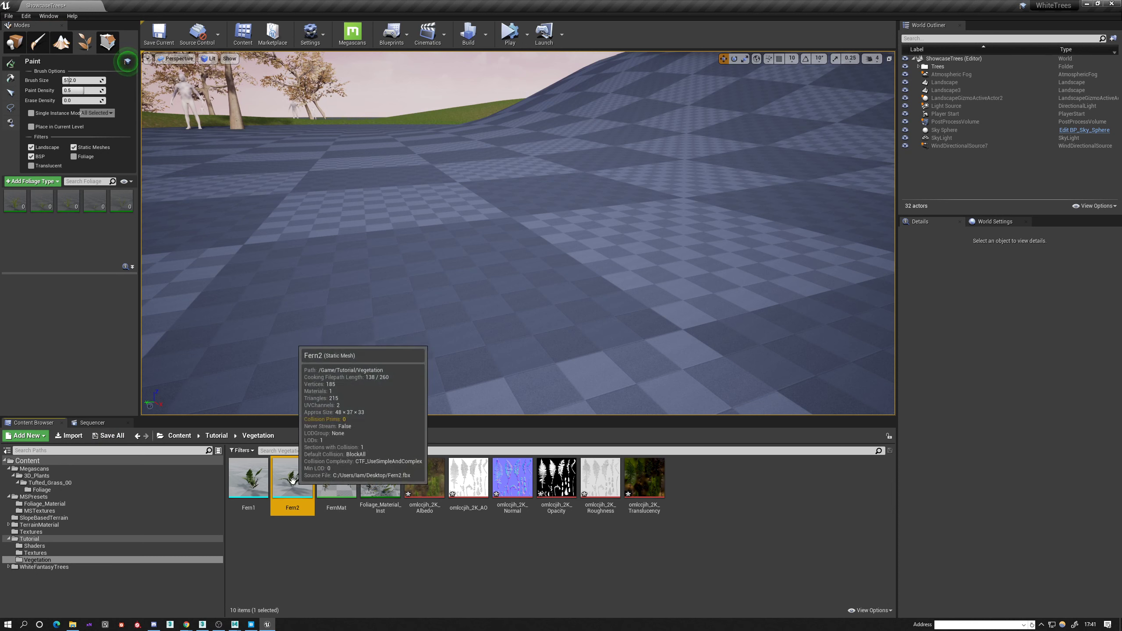
{"action": "left_click", "coordinate": [260, 491], "text": "ctrl"}
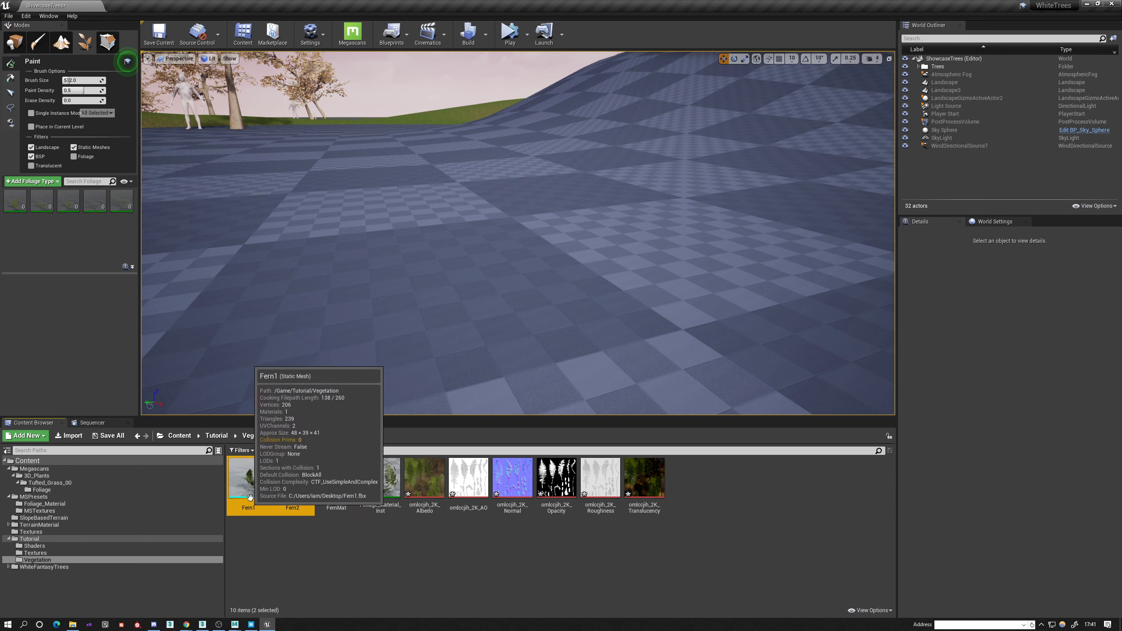
{"action": "left_click_drag", "start_coordinate": [259, 491], "coordinate": [56, 228]}
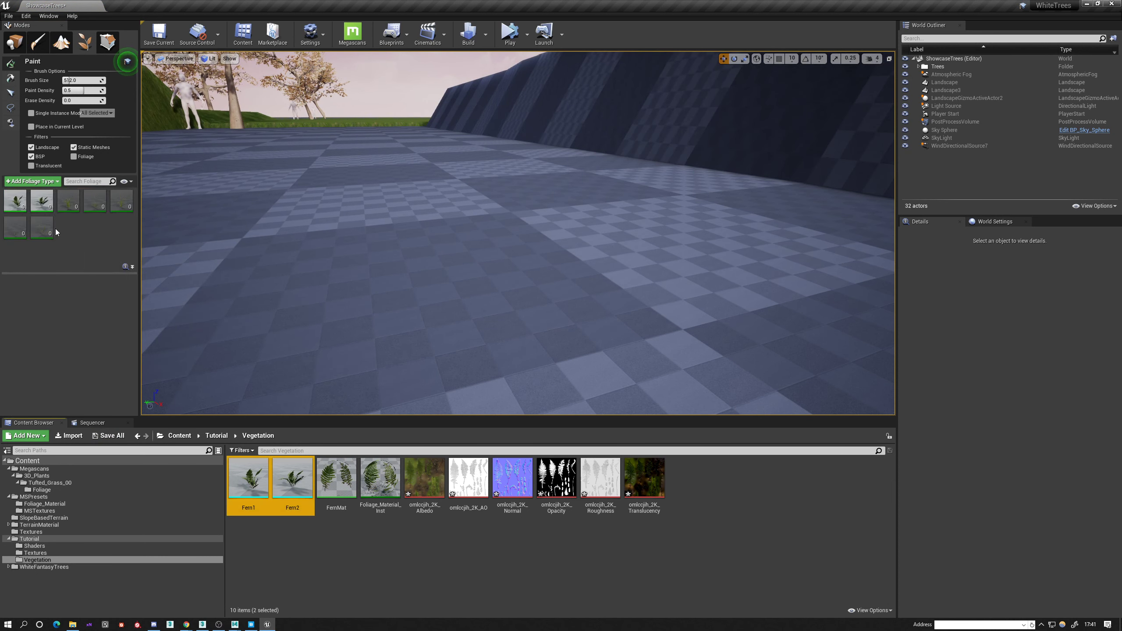
{"action": "left_click", "coordinate": [36, 198]}
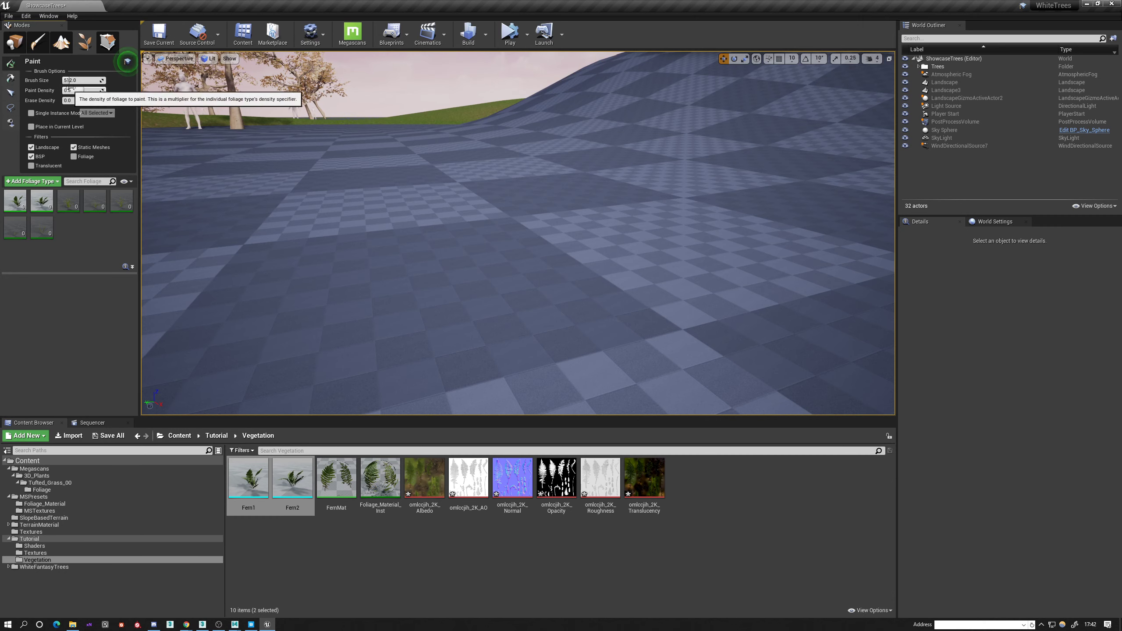
Paint both ferns across the checkered landscape and inspect the painted plants up close.
{"action": "mouse_move", "coordinate": [527, 203]}
{"action": "right_mouse_down"}
{"action": "mouse_move", "coordinate": [527, 266]}
{"action": "mouse_move", "coordinate": [528, 203]}
{"action": "right_mouse_up"}
{"action": "left_click_drag", "start_coordinate": [527, 203], "coordinate": [509, 230]}
{"action": "right_click_drag", "start_coordinate": [510, 230], "coordinate": [641, 230]}
{"action": "mouse_move", "coordinate": [640, 248]}
{"action": "left_mouse_down"}
{"action": "mouse_move", "coordinate": [594, 282]}
{"action": "mouse_move", "coordinate": [519, 188]}
{"action": "mouse_move", "coordinate": [288, 238]}
{"action": "mouse_move", "coordinate": [185, 221]}
{"action": "left_mouse_up"}
{"action": "key", "text": "w"}
{"action": "mouse_move", "coordinate": [518, 233]}
{"action": "right_mouse_down"}
{"action": "mouse_move", "coordinate": [544, 241]}
{"action": "mouse_move", "coordinate": [563, 152]}
{"action": "mouse_move", "coordinate": [433, 143]}
{"action": "mouse_move", "coordinate": [619, 148]}
{"action": "mouse_move", "coordinate": [649, 159]}
{"action": "mouse_move", "coordinate": [640, 213]}
{"action": "mouse_move", "coordinate": [645, 141]}
{"action": "mouse_move", "coordinate": [556, 173]}
{"action": "mouse_move", "coordinate": [521, 234]}
{"action": "mouse_move", "coordinate": [481, 186]}
{"action": "mouse_move", "coordinate": [480, 199]}
{"action": "mouse_move", "coordinate": [474, 143]}
{"action": "mouse_move", "coordinate": [398, 146]}
{"action": "right_mouse_up"}
{"action": "key", "text": "s"}
{"action": "key", "text": "w"}
{"action": "key", "text": "s"}
{"action": "key", "text": "w"}
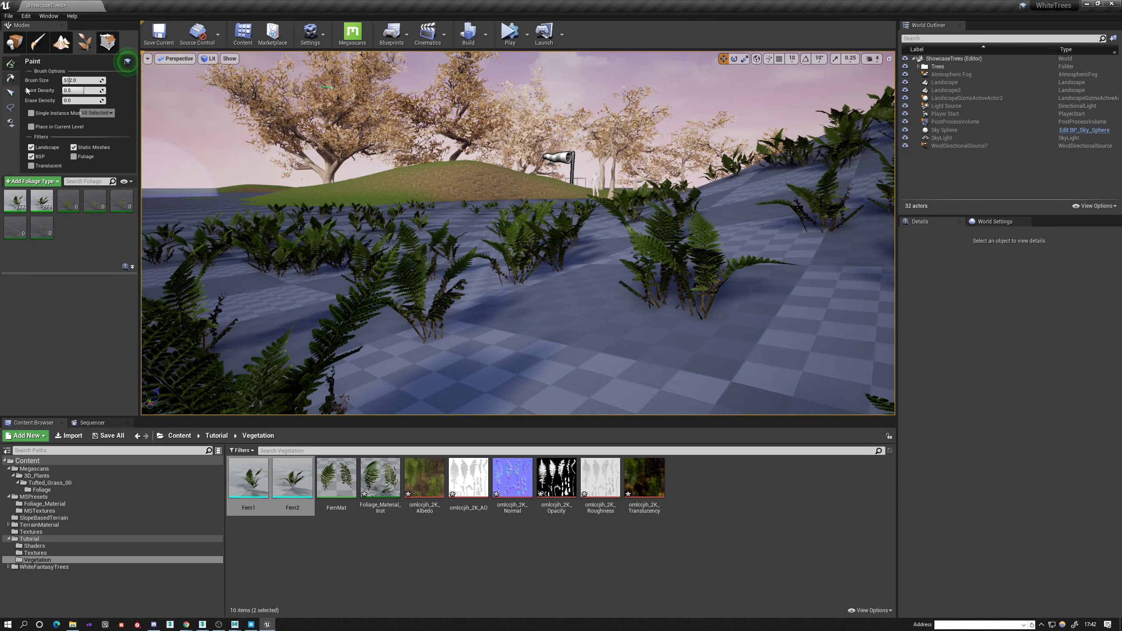
Set the density of both fern foliage types to 50 and paint ferns around the mannequin and tree.
{"action": "left_click", "coordinate": [39, 206]}
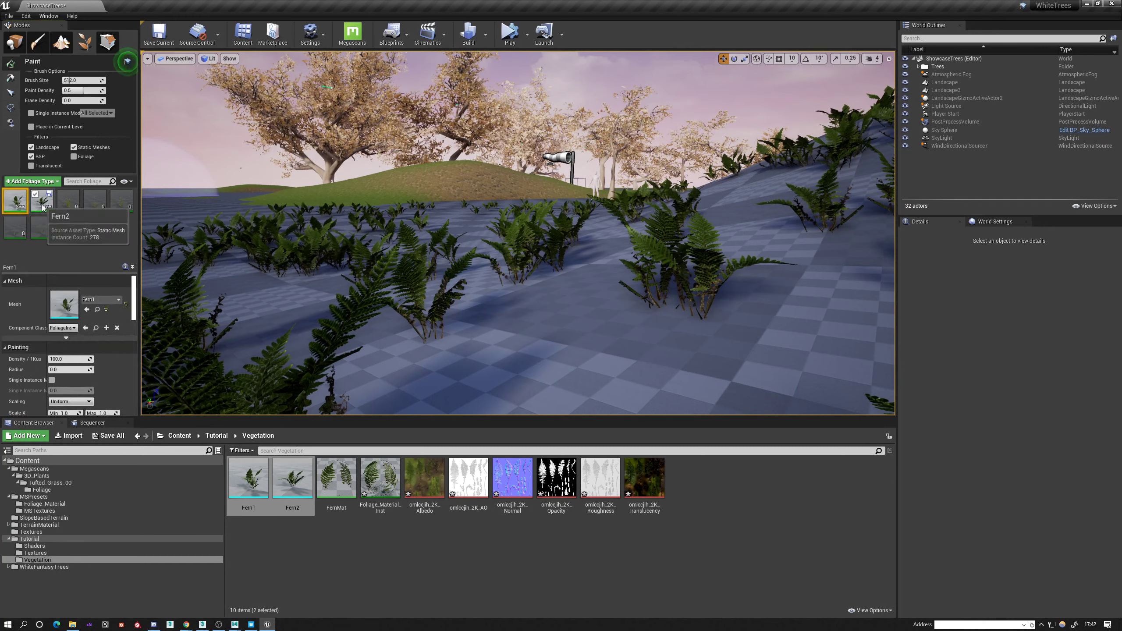
{"action": "left_click", "coordinate": [66, 359]}
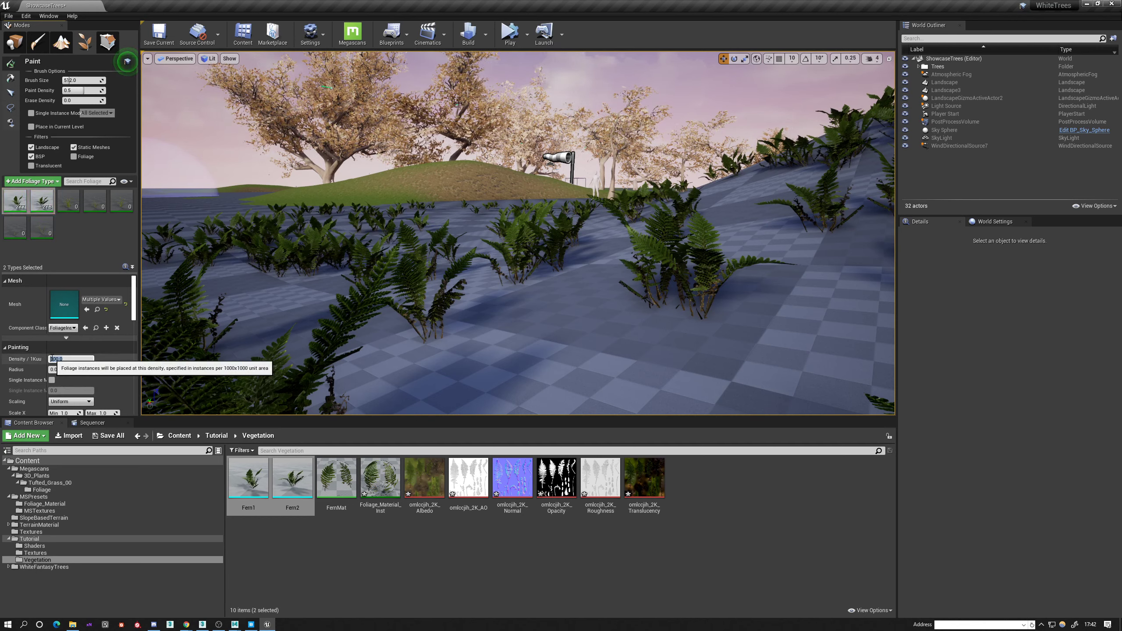
{"action": "right_click_drag", "start_coordinate": [495, 223], "coordinate": [532, 282]}
{"action": "key", "text": "s"}
{"action": "mouse_move", "coordinate": [495, 222]}
{"action": "left_mouse_down", "text": "shift"}
{"action": "mouse_move", "coordinate": [463, 179]}
{"action": "mouse_move", "coordinate": [366, 178]}
{"action": "mouse_move", "coordinate": [521, 111]}
{"action": "mouse_move", "coordinate": [742, 155]}
{"action": "mouse_move", "coordinate": [401, 350]}
{"action": "mouse_move", "coordinate": [325, 154]}
{"action": "mouse_move", "coordinate": [702, 113]}
{"action": "mouse_move", "coordinate": [555, 164]}
{"action": "left_mouse_up", "text": "shift"}
{"action": "mouse_move", "coordinate": [439, 161]}
{"action": "left_mouse_down"}
{"action": "mouse_move", "coordinate": [640, 186]}
{"action": "mouse_move", "coordinate": [582, 108]}
{"action": "mouse_move", "coordinate": [289, 150]}
{"action": "left_mouse_up"}
{"action": "mouse_move", "coordinate": [509, 92]}
{"action": "left_mouse_down"}
{"action": "mouse_move", "coordinate": [551, 90]}
{"action": "mouse_move", "coordinate": [433, 78]}
{"action": "left_mouse_up"}
{"action": "mouse_move", "coordinate": [433, 78]}
{"action": "right_mouse_down"}
{"action": "mouse_move", "coordinate": [430, 57]}
{"action": "mouse_move", "coordinate": [415, 53]}
{"action": "mouse_move", "coordinate": [450, 54]}
{"action": "right_mouse_up"}
{"action": "key", "text": "w"}
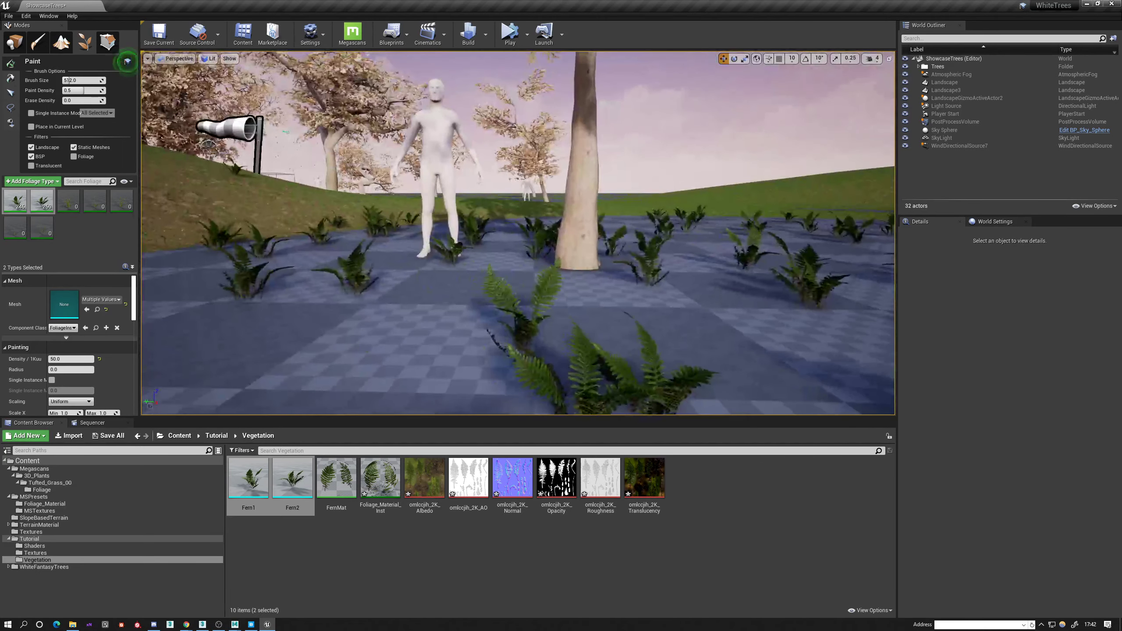
Set the maximum Scale X of both fern types to 2.0 and paint larger ferns in front of the mannequin.
{"action": "scroll", "coordinate": [63, 361], "scroll_direction": "down", "scroll_amount": 2}
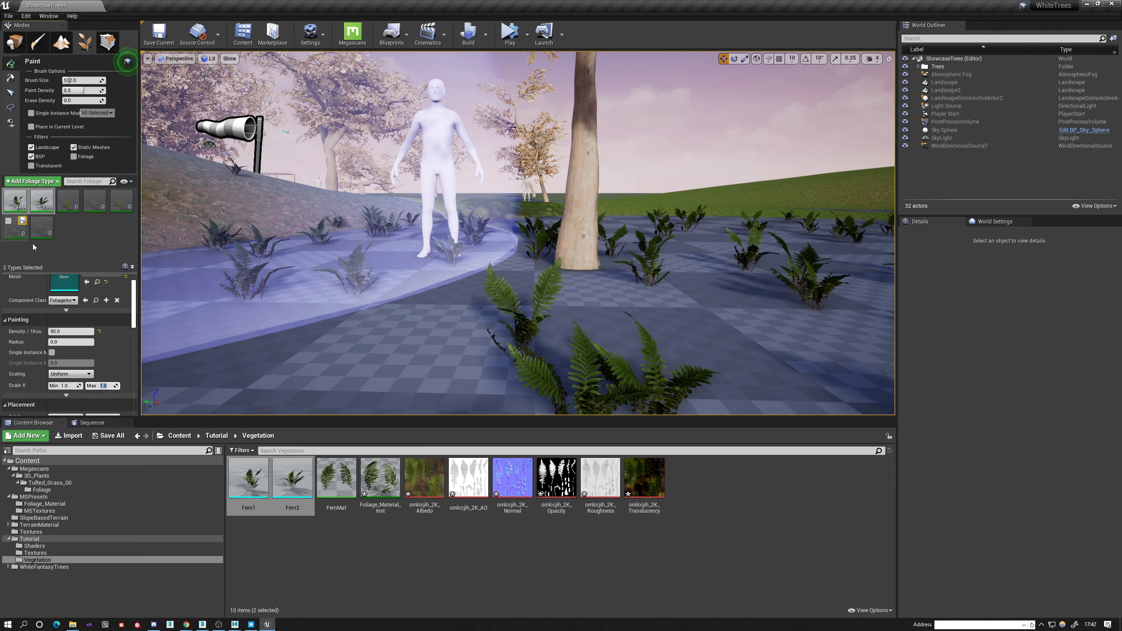
{"action": "type", "text": "2"}
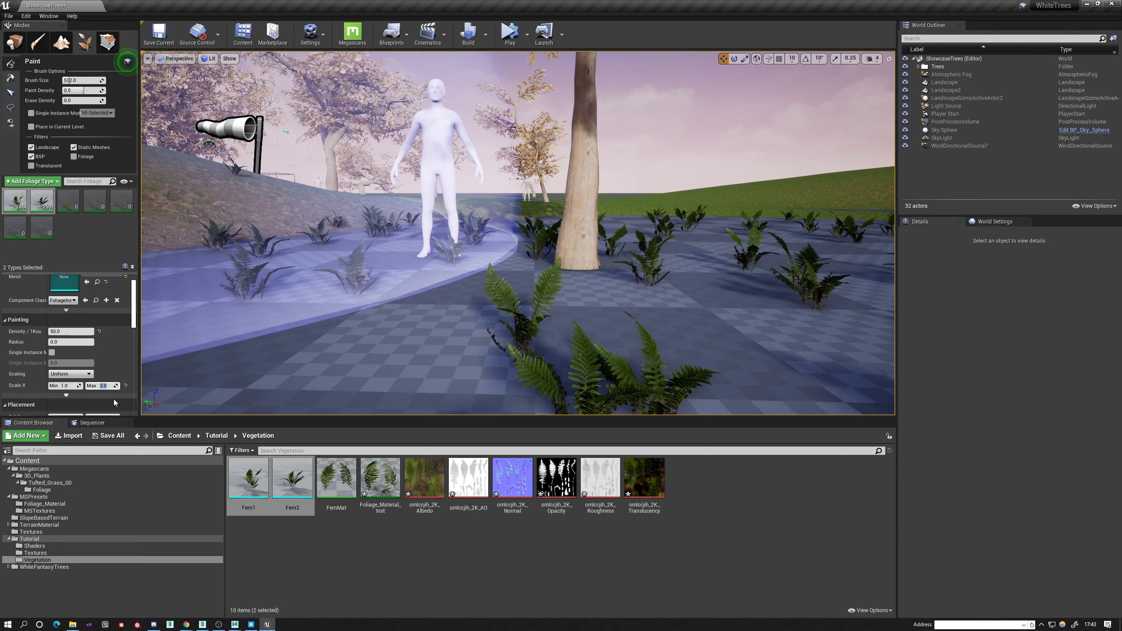
{"action": "key", "text": "Return"}
{"action": "right_click_drag", "start_coordinate": [503, 269], "coordinate": [504, 270]}
{"action": "key", "text": "s"}
{"action": "mouse_move", "coordinate": [503, 269]}
{"action": "left_mouse_down", "text": "shift"}
{"action": "mouse_move", "coordinate": [568, 201]}
{"action": "mouse_move", "coordinate": [964, 244]}
{"action": "mouse_move", "coordinate": [471, 186]}
{"action": "mouse_move", "coordinate": [626, 143]}
{"action": "mouse_move", "coordinate": [556, 130]}
{"action": "mouse_move", "coordinate": [664, 225]}
{"action": "mouse_move", "coordinate": [580, 214]}
{"action": "left_mouse_up", "text": "shift"}
{"action": "key", "text": "w"}
{"action": "right_click_drag", "start_coordinate": [579, 214], "coordinate": [580, 214]}
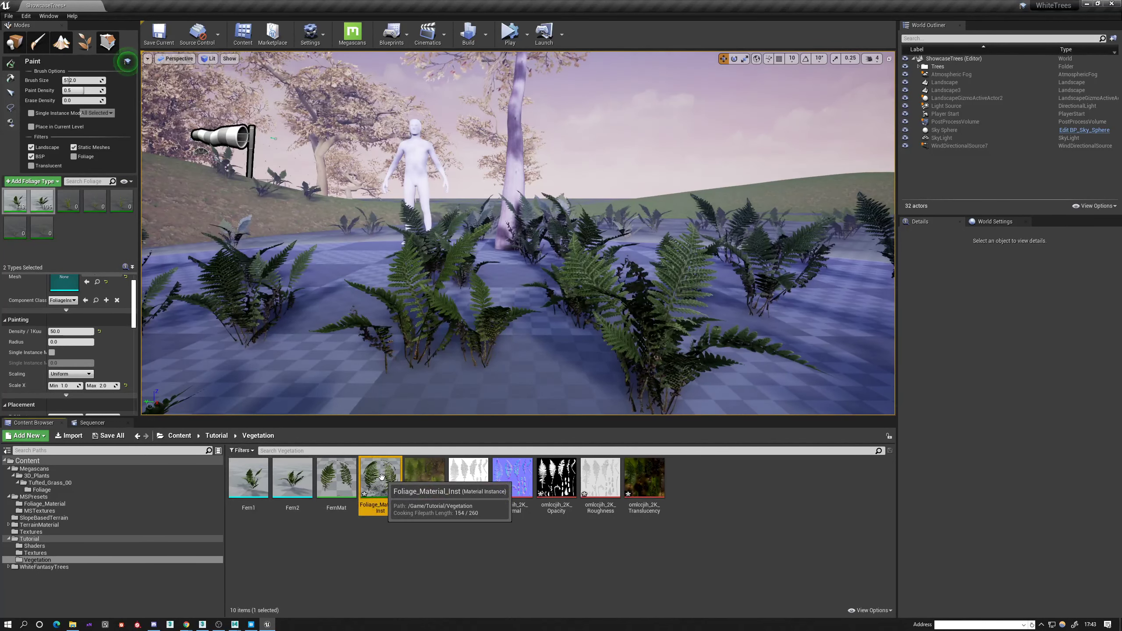
Open Foliage_Material_Inst, override EnableGrassWind and turn it on.
{"action": "double_click", "coordinate": [374, 482]}
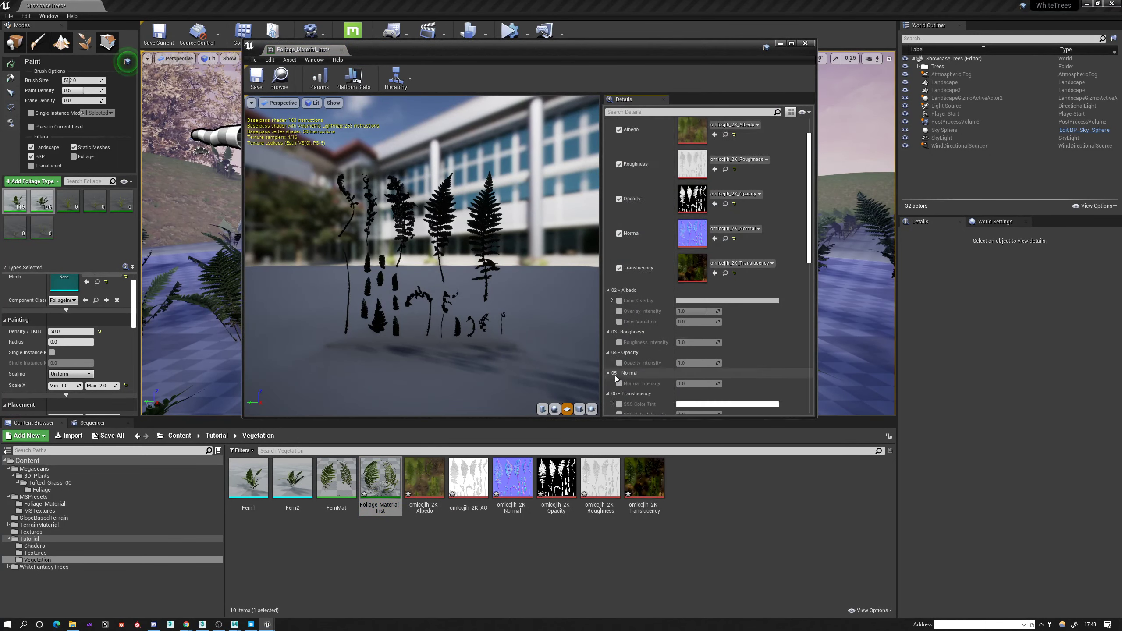
{"action": "scroll", "coordinate": [618, 345], "scroll_direction": "down", "scroll_amount": 5}
{"action": "left_click", "coordinate": [620, 351]}
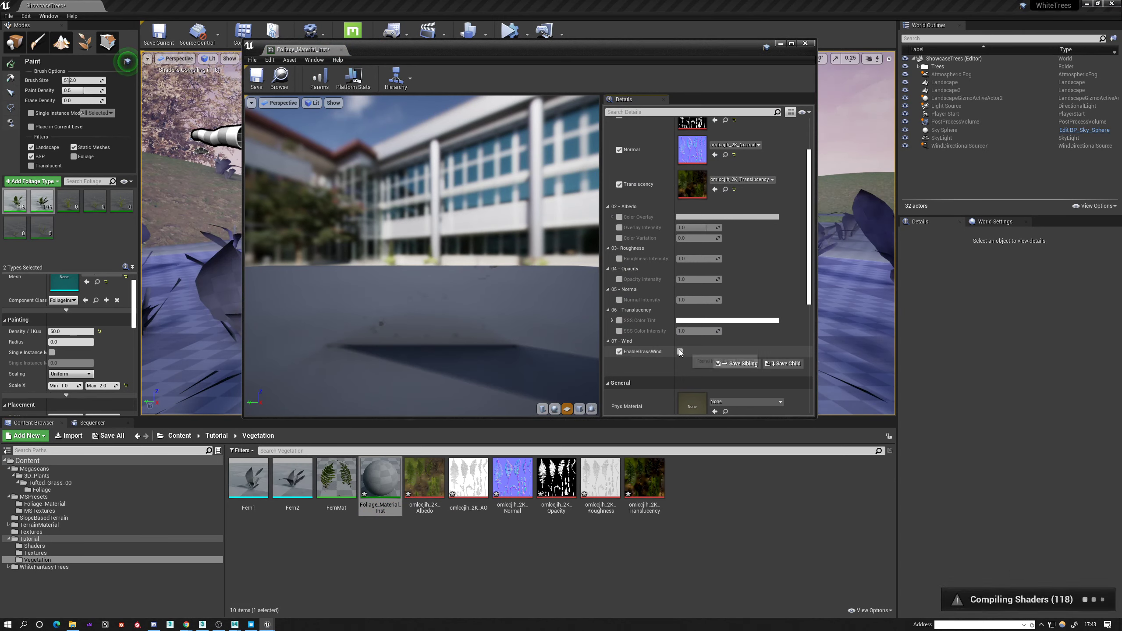
{"action": "left_click_drag", "start_coordinate": [520, 304], "coordinate": [694, 311]}
{"action": "left_click_drag", "start_coordinate": [561, 271], "coordinate": [481, 268]}
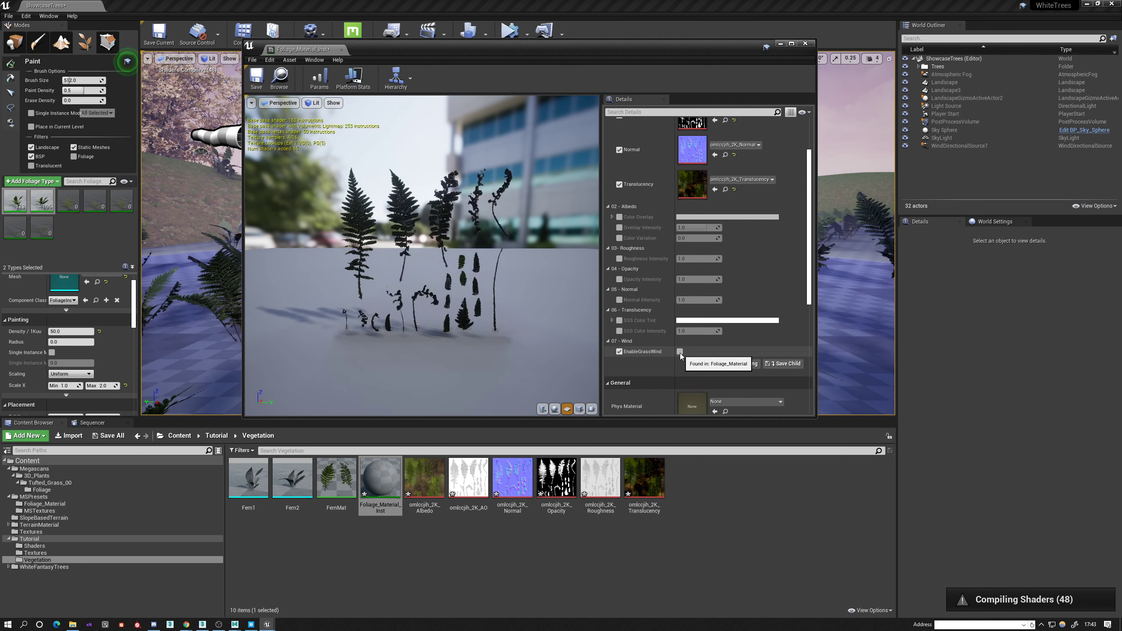
{"action": "left_click", "coordinate": [680, 352]}
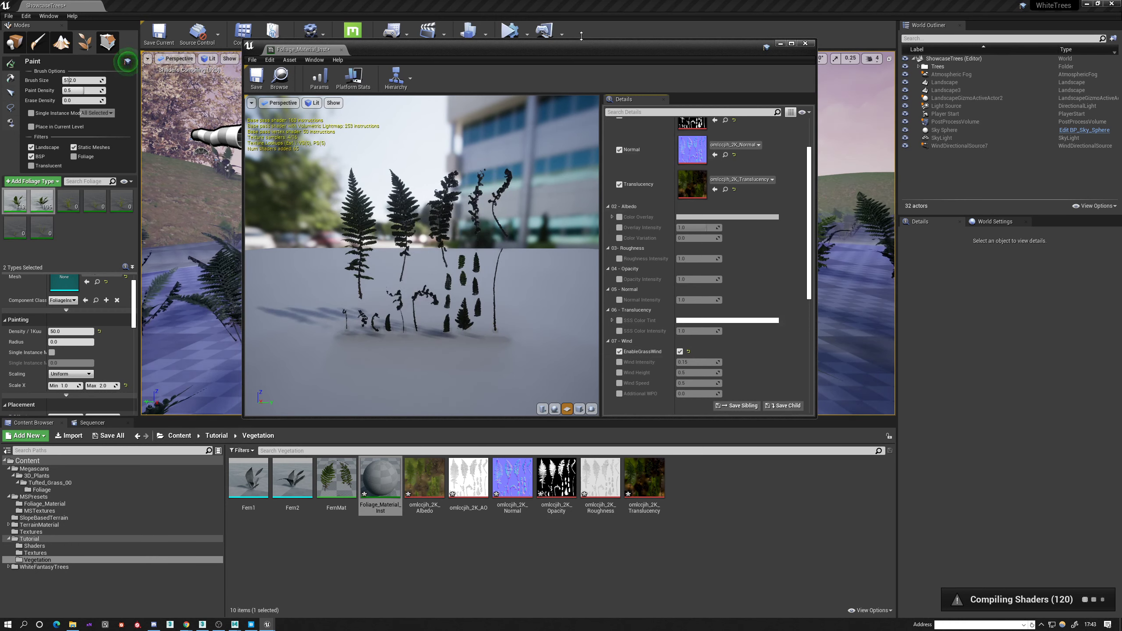
Override Wind Intensity, Wind Height, Wind Speed and Additional WPO, set Wind Intensity to about 0.49 and save the instance.
{"action": "left_click_drag", "start_coordinate": [583, 54], "coordinate": [592, 433]}
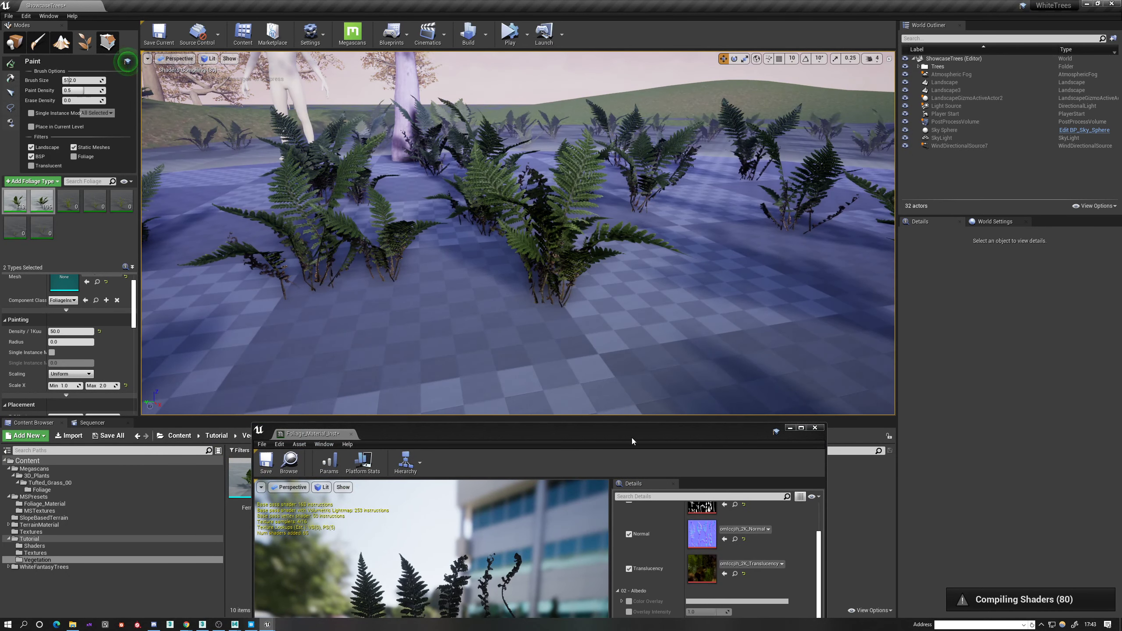
{"action": "left_click_drag", "start_coordinate": [630, 437], "coordinate": [663, 173]}
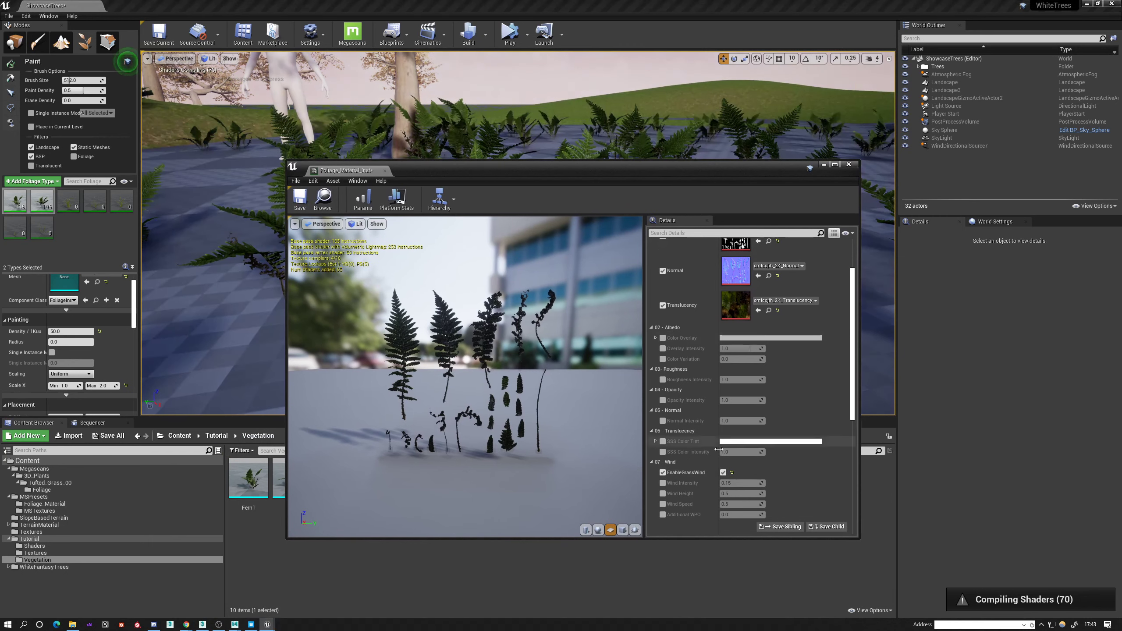
{"action": "left_click", "coordinate": [662, 482]}
{"action": "left_click", "coordinate": [662, 493]}
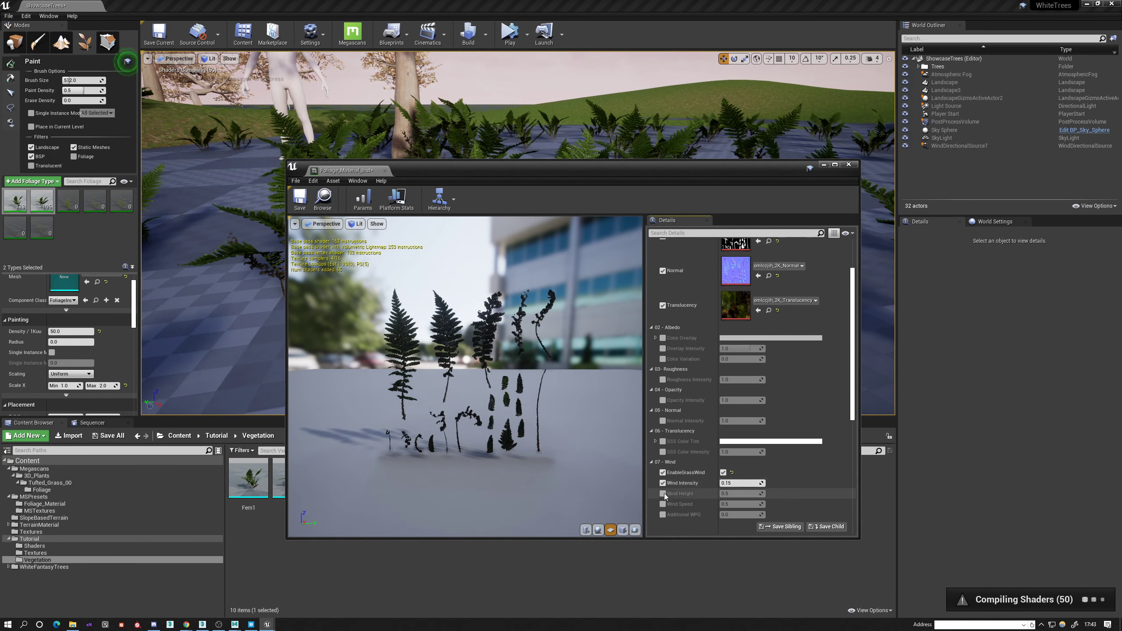
{"action": "left_click", "coordinate": [662, 504]}
{"action": "left_click", "coordinate": [663, 514]}
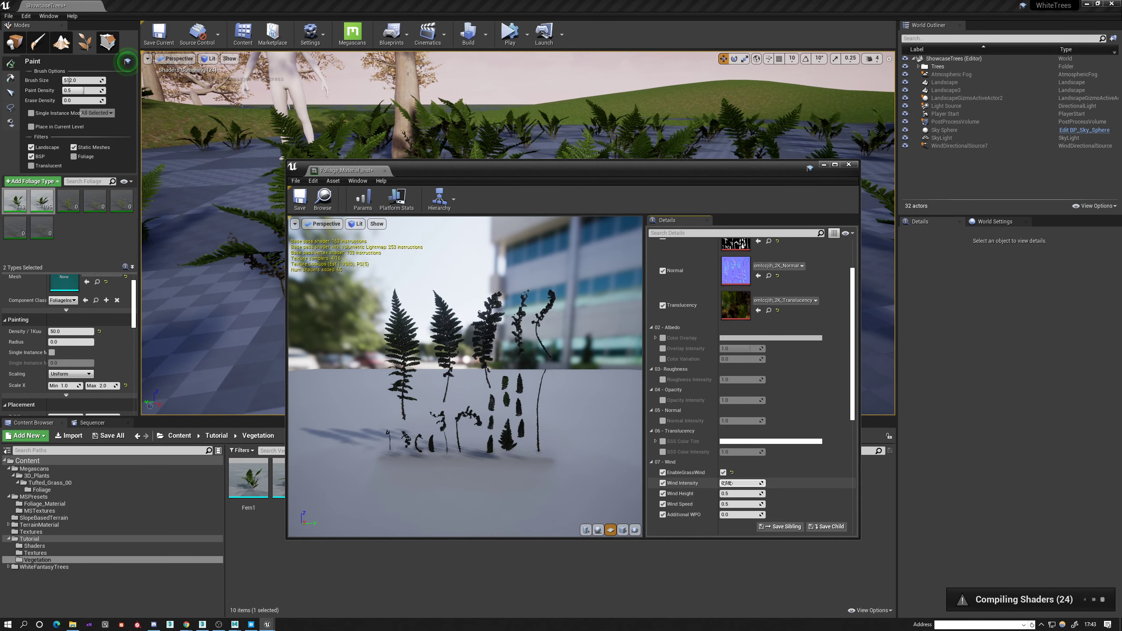
{"action": "left_click_drag", "start_coordinate": [742, 482], "coordinate": [760, 482]}
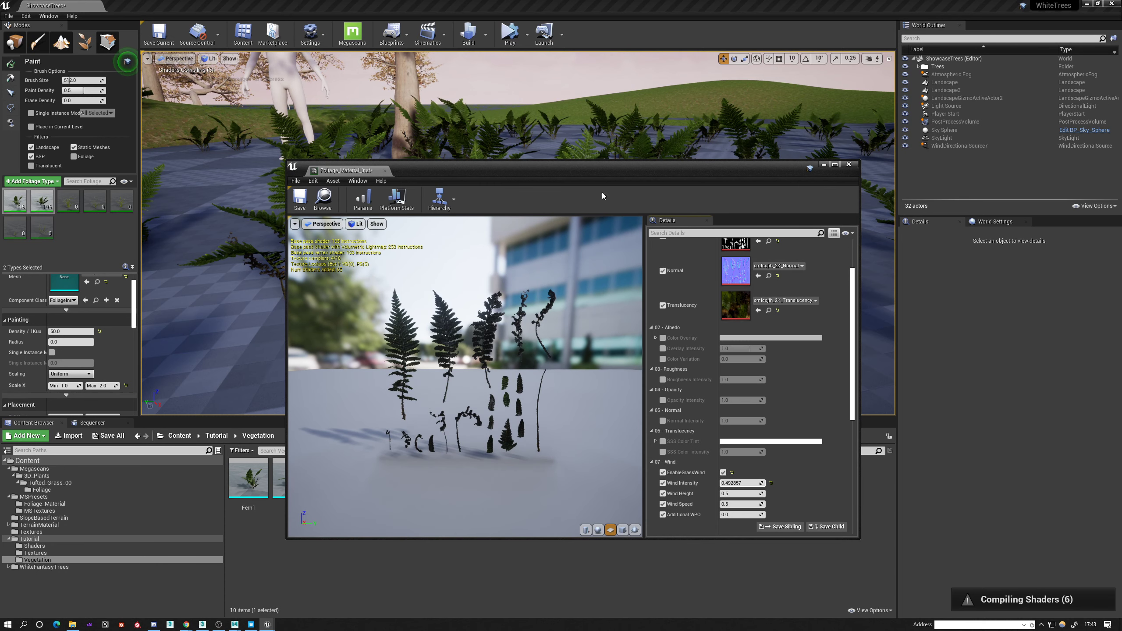
{"action": "left_click", "coordinate": [300, 200]}
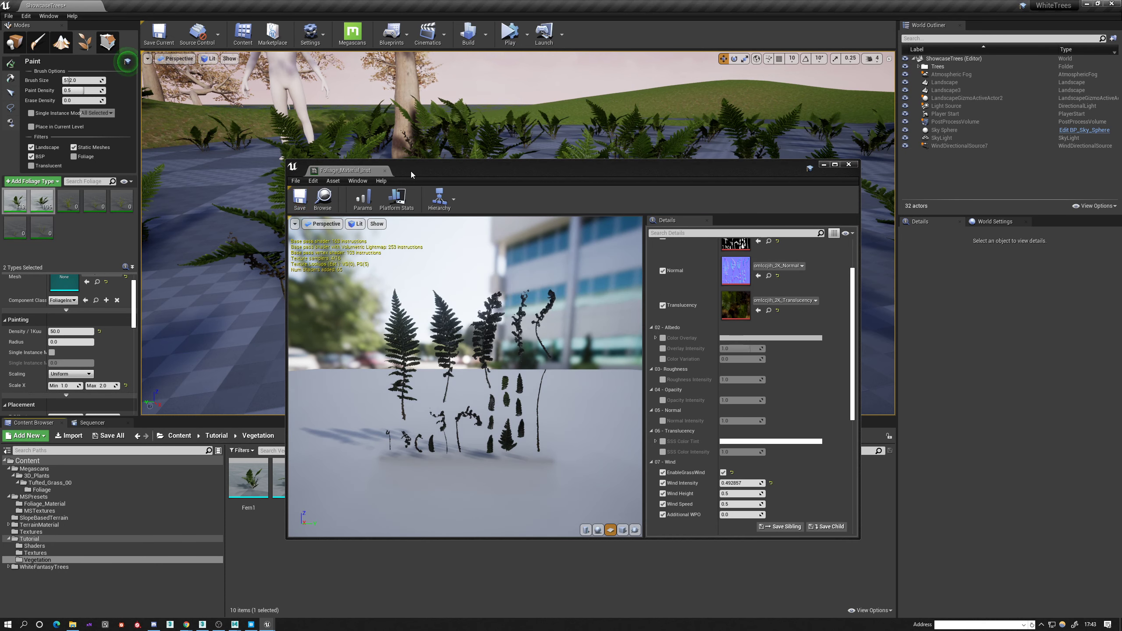
Move the instance editor clear of the painted ferns and switch from foliage painting to Place mode.
{"action": "left_click_drag", "start_coordinate": [410, 171], "coordinate": [431, 270]}
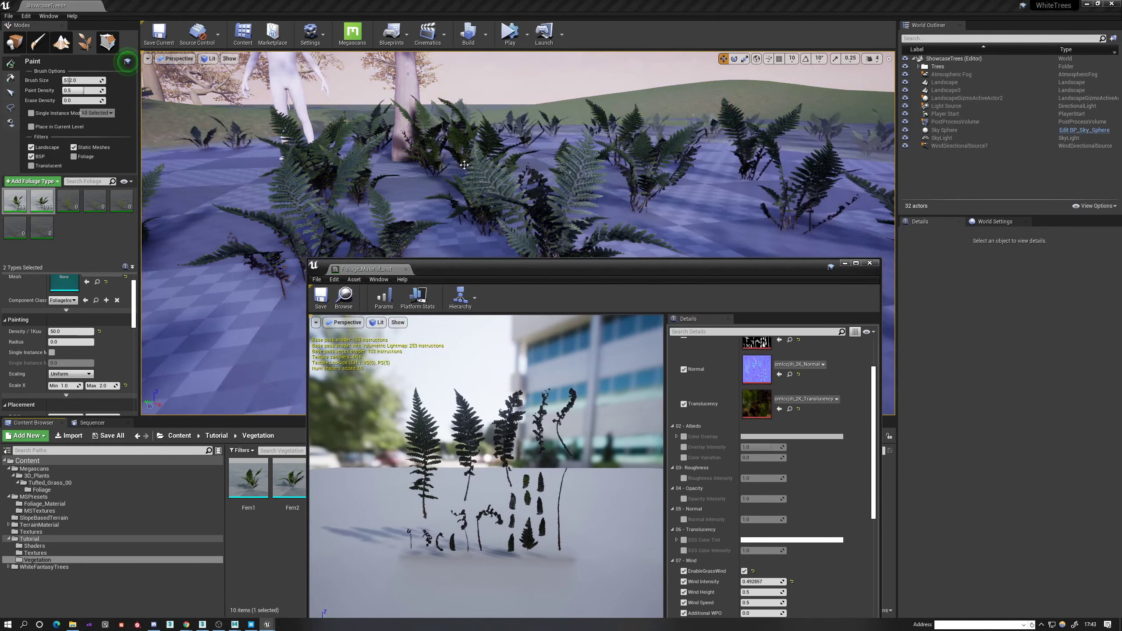
{"action": "left_click", "coordinate": [14, 42]}
{"action": "left_click", "coordinate": [401, 179]}
{"action": "left_click", "coordinate": [523, 99]}
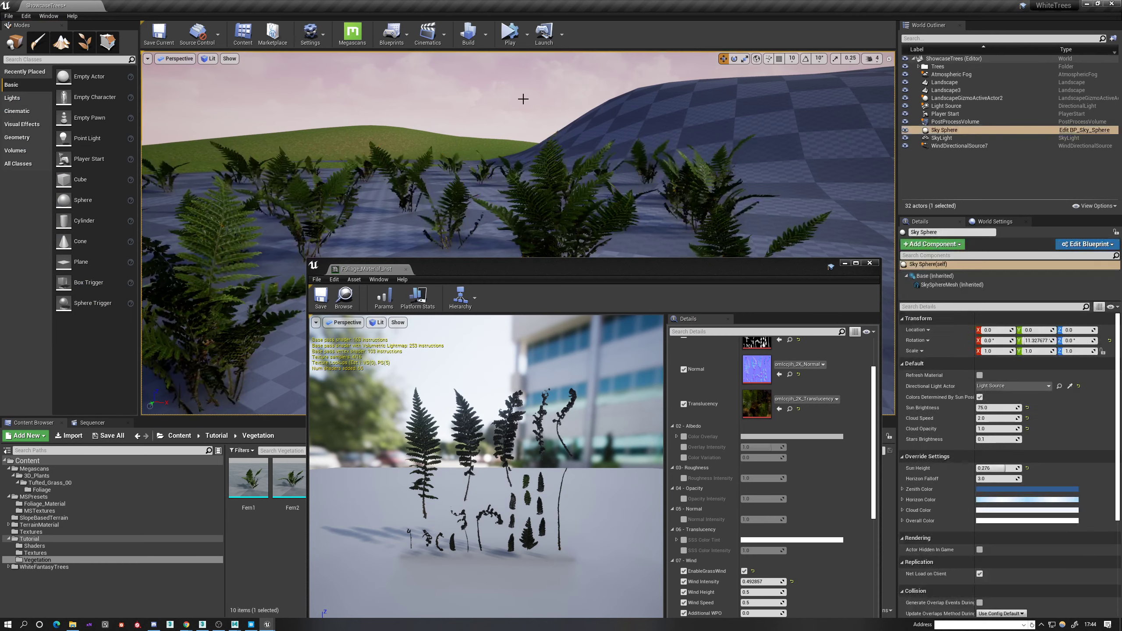
Raise the instance's Wind Intensity to about 0.73 and close its editor.
{"action": "left_click_drag", "start_coordinate": [512, 270], "coordinate": [373, 149]}
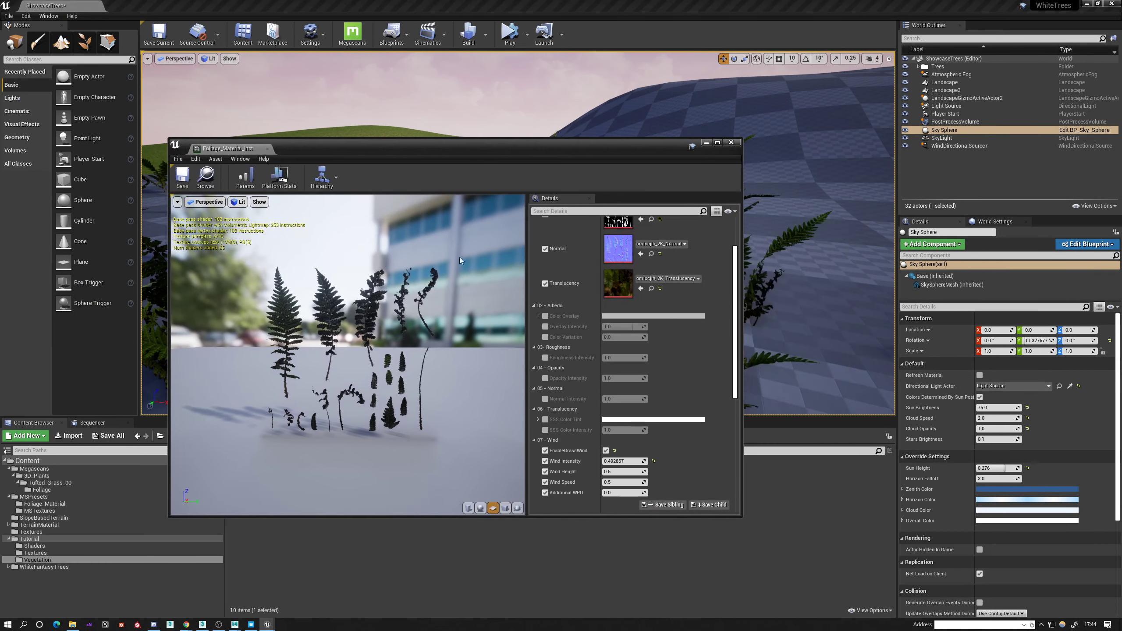
{"action": "scroll", "coordinate": [545, 386], "scroll_direction": "down", "scroll_amount": 2}
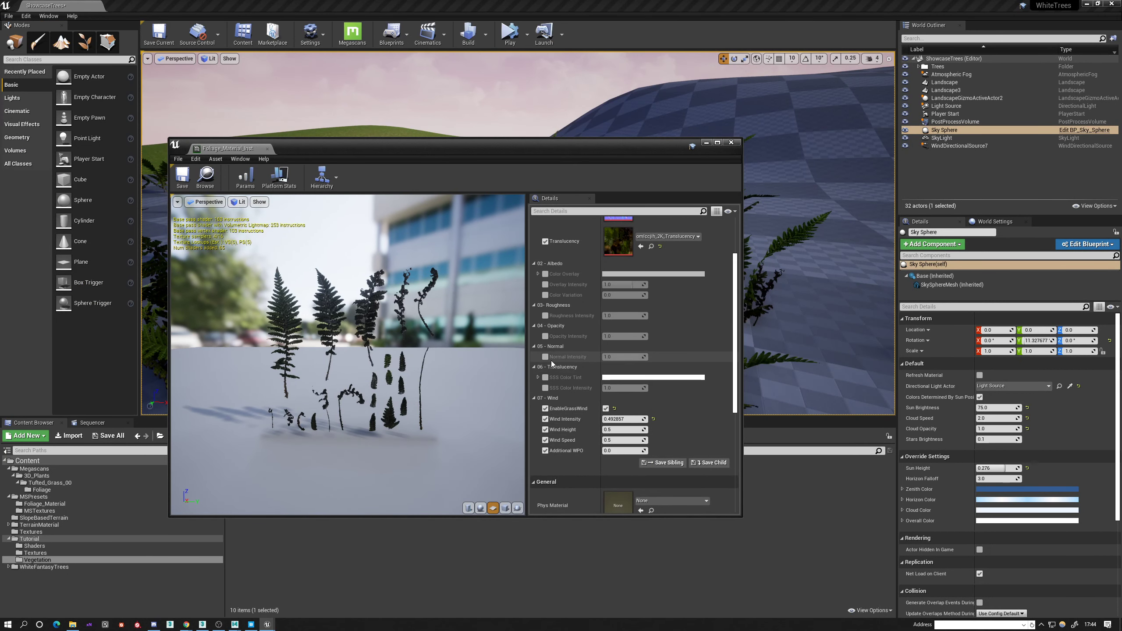
{"action": "scroll", "coordinate": [548, 384], "scroll_direction": "up", "scroll_amount": 3}
{"action": "scroll", "coordinate": [570, 412], "scroll_direction": "down", "scroll_amount": 3}
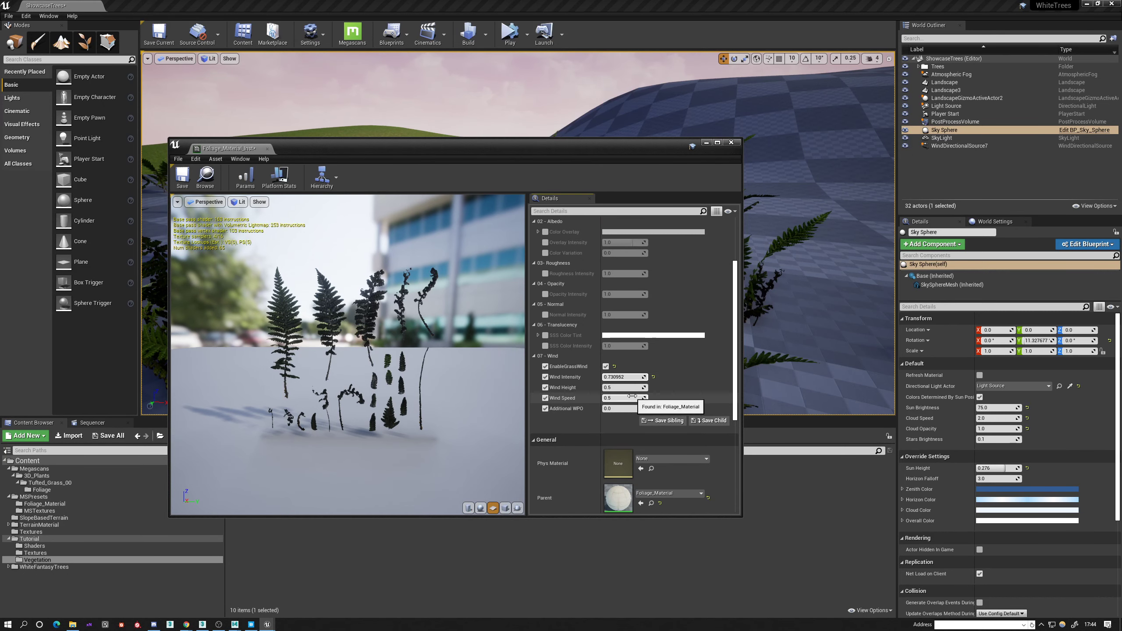
{"action": "left_click", "coordinate": [731, 142]}
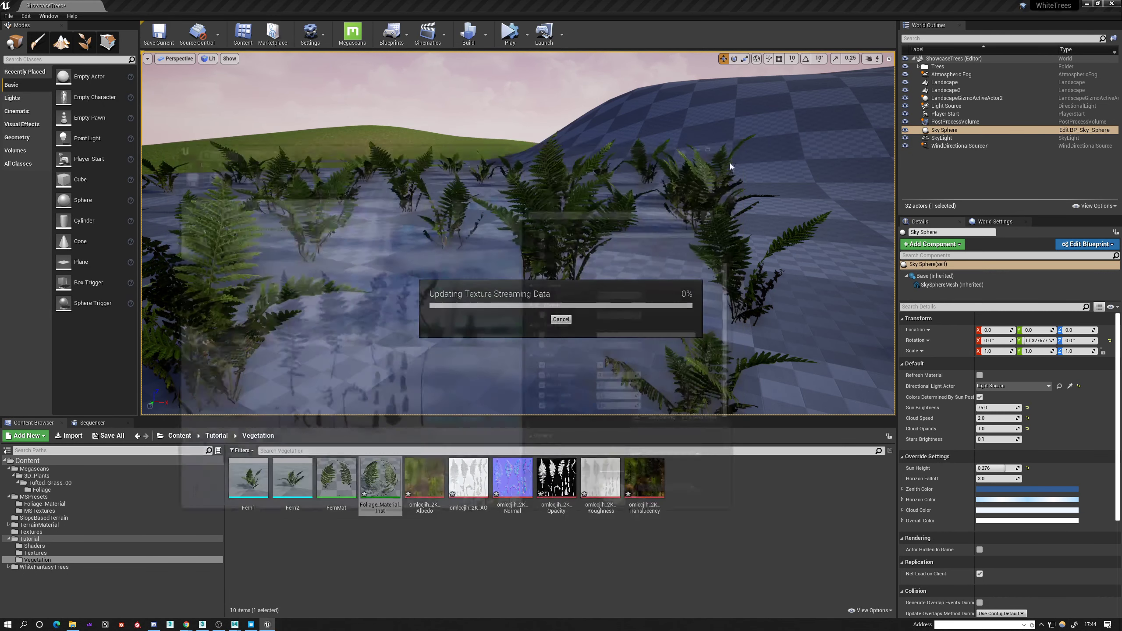
Hide Landscape3 in the level and inspect the painted ferns up close.
{"action": "mouse_move", "coordinate": [422, 219]}
{"action": "right_mouse_down"}
{"action": "mouse_move", "coordinate": [400, 219]}
{"action": "mouse_move", "coordinate": [422, 219]}
{"action": "right_mouse_up"}
{"action": "key", "text": "w"}
{"action": "left_click", "coordinate": [349, 178]}
{"action": "right_click_drag", "start_coordinate": [349, 178], "coordinate": [248, 193]}
{"action": "key", "text": "w"}
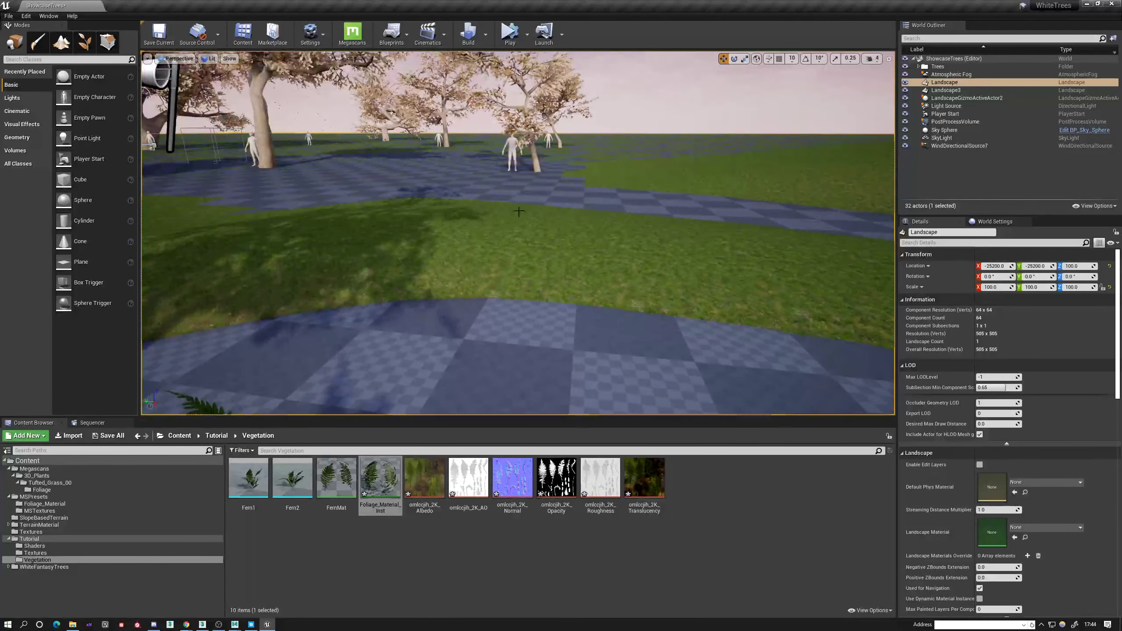
{"action": "double_click", "coordinate": [936, 91]}
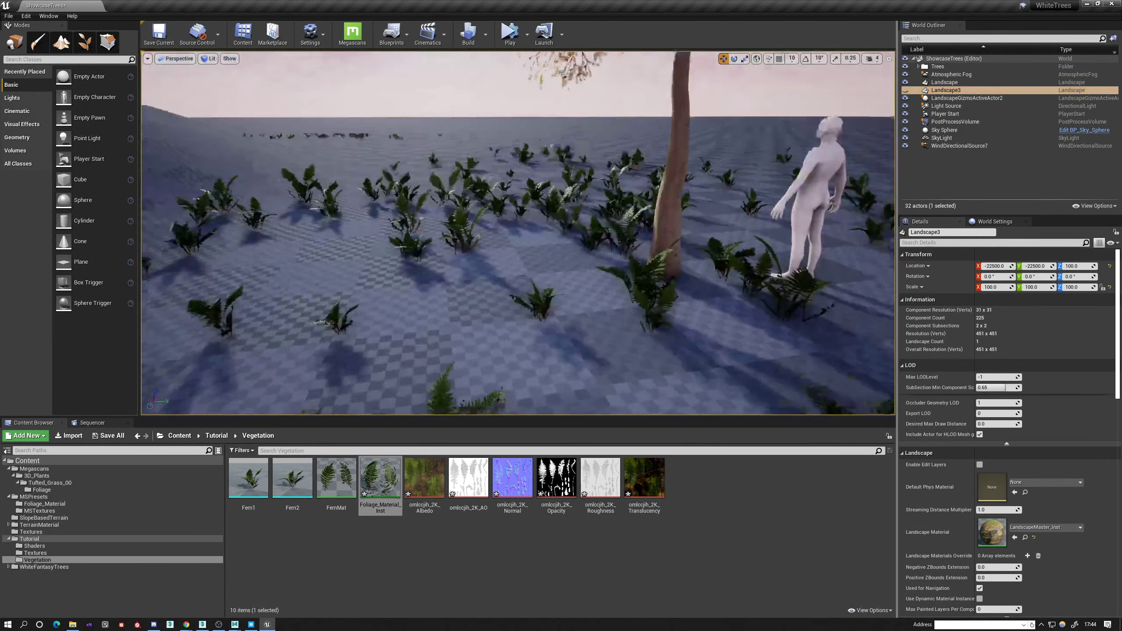
{"action": "key", "text": "w"}
{"action": "right_click_drag", "start_coordinate": [517, 233], "coordinate": [492, 231]}
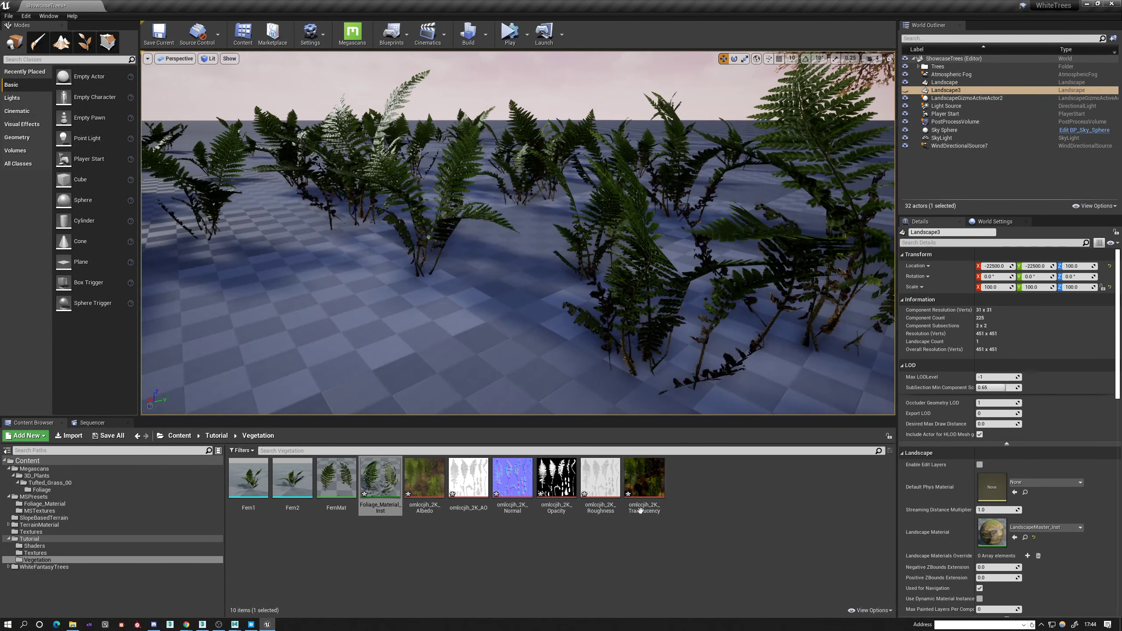
Reopen the Foliage_Material_Inst asset, set Wind Height to about 0.84 and Wind Speed to about 0.61, and stop overriding Additional WPO.
{"action": "double_click", "coordinate": [384, 479]}
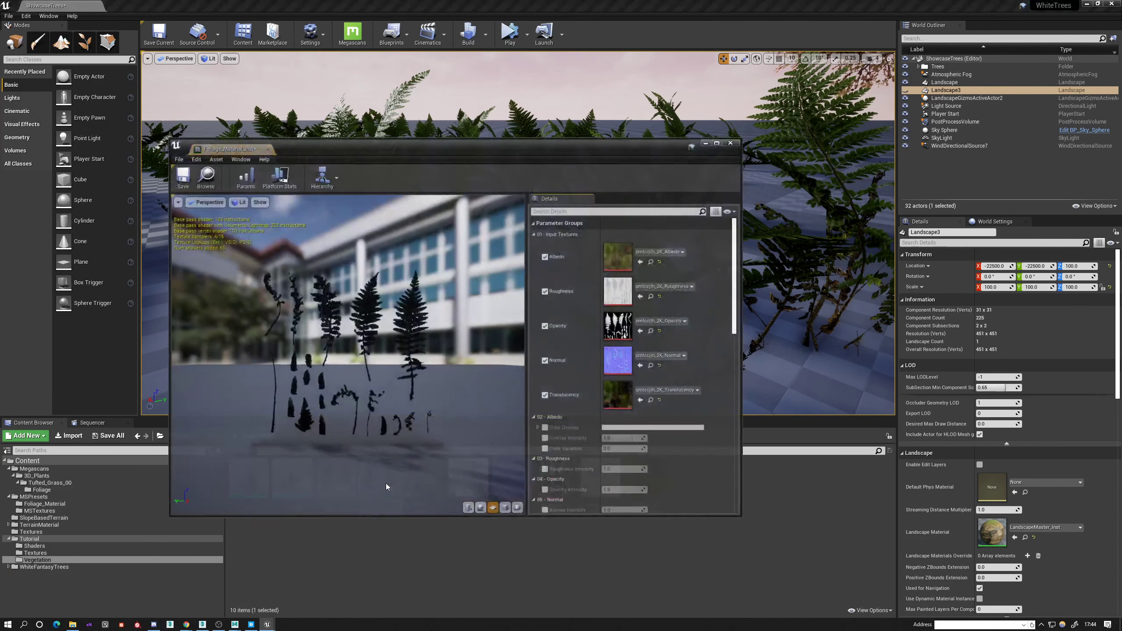
{"action": "left_click", "coordinate": [190, 178]}
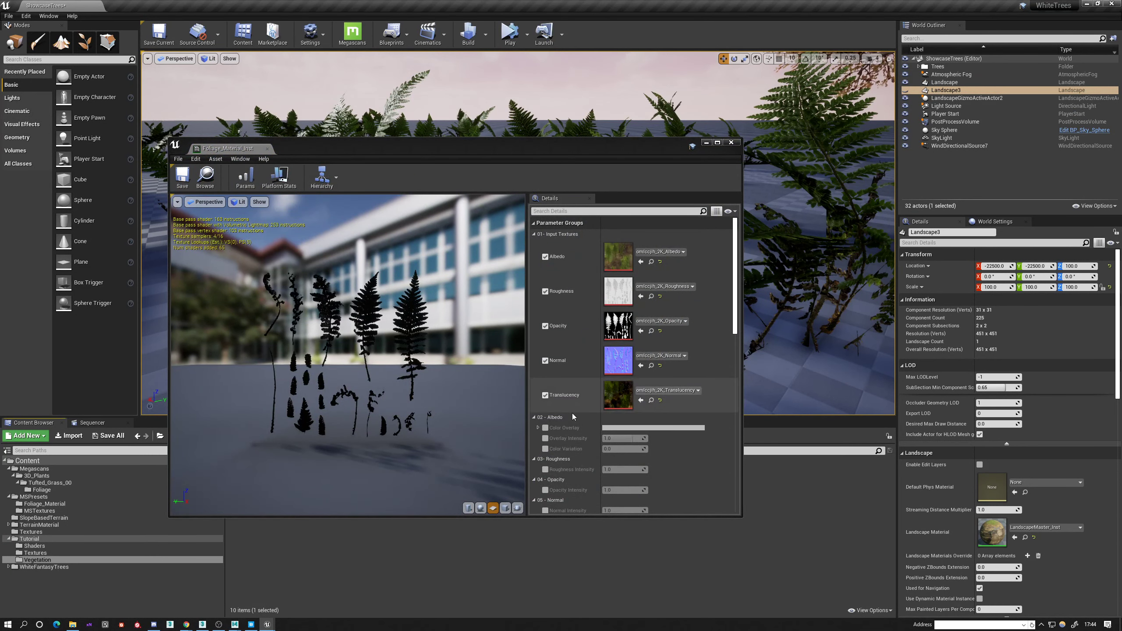
{"action": "scroll", "coordinate": [587, 448], "scroll_direction": "down", "scroll_amount": 5}
{"action": "scroll", "coordinate": [587, 447], "scroll_direction": "down", "scroll_amount": 3}
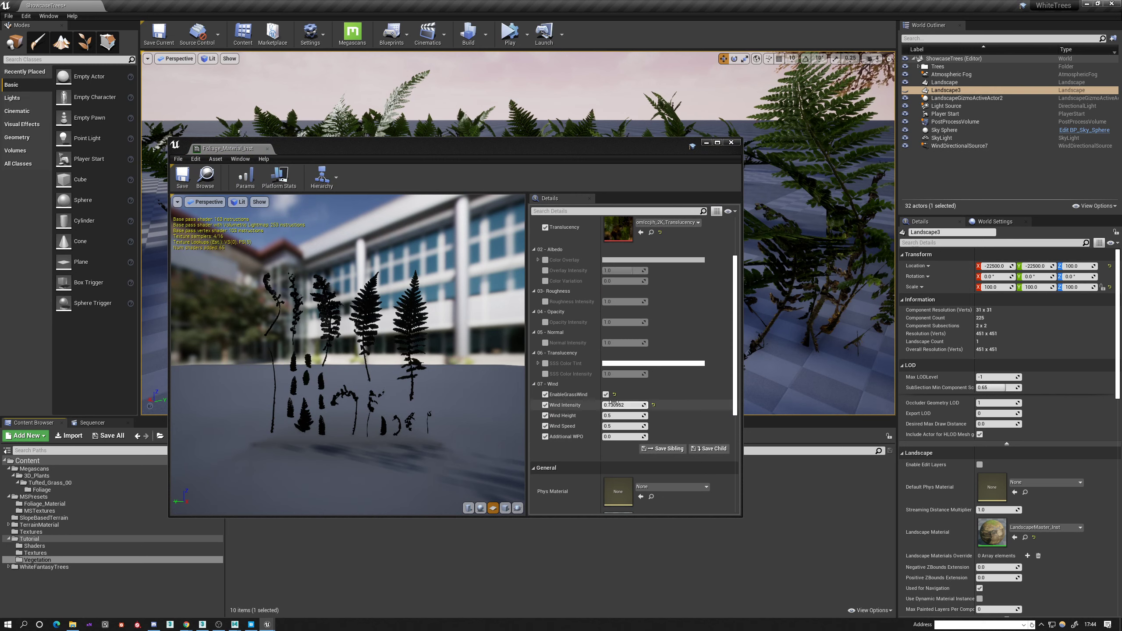
{"action": "left_click_drag", "start_coordinate": [617, 413], "coordinate": [653, 435]}
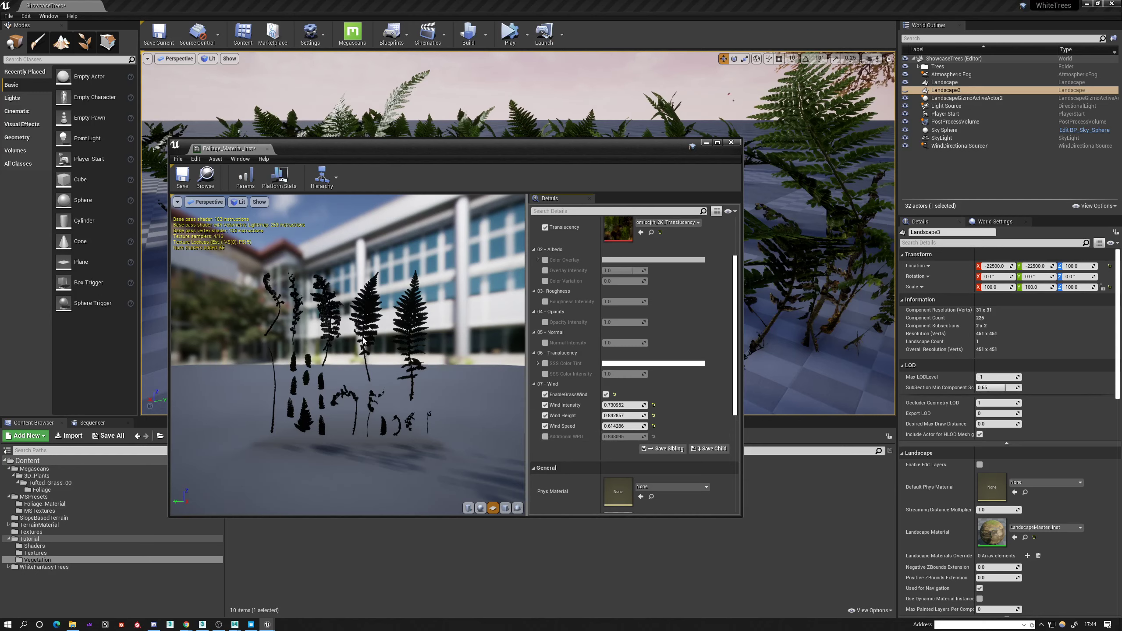
Check the fern fronds up close in the material preview and raise Wind Intensity to about 4.29.
{"action": "left_click_drag", "start_coordinate": [356, 328], "coordinate": [191, 329]}
{"action": "scroll", "coordinate": [356, 328], "scroll_direction": "up", "scroll_amount": 6}
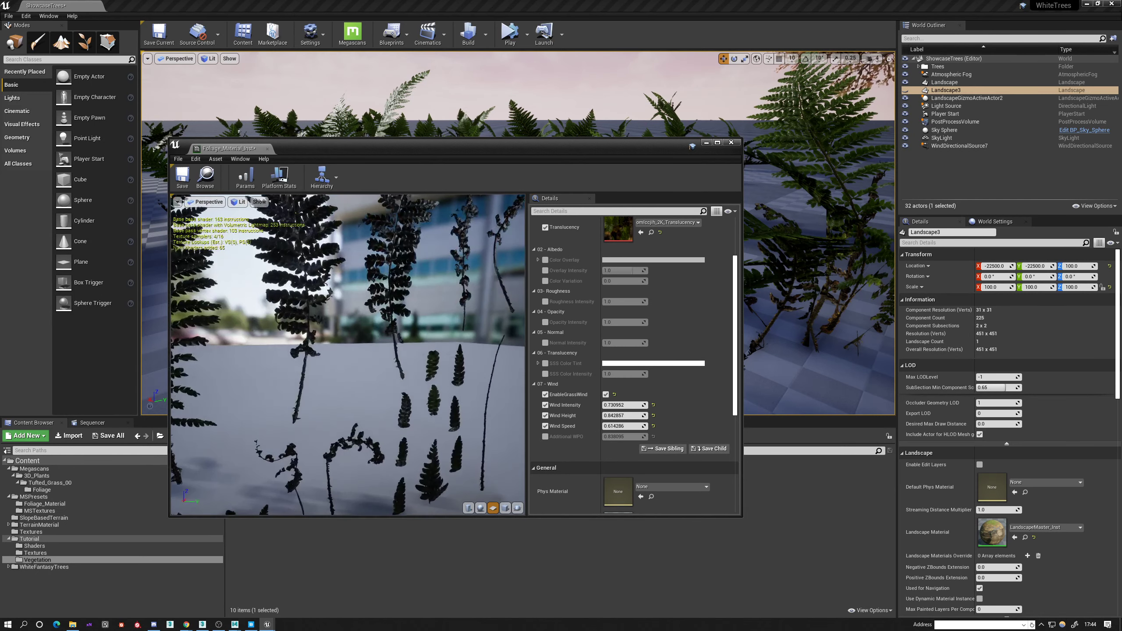
{"action": "middle_click_drag", "start_coordinate": [366, 314], "coordinate": [437, 336]}
{"action": "scroll", "coordinate": [365, 314], "scroll_direction": "up", "scroll_amount": 3}
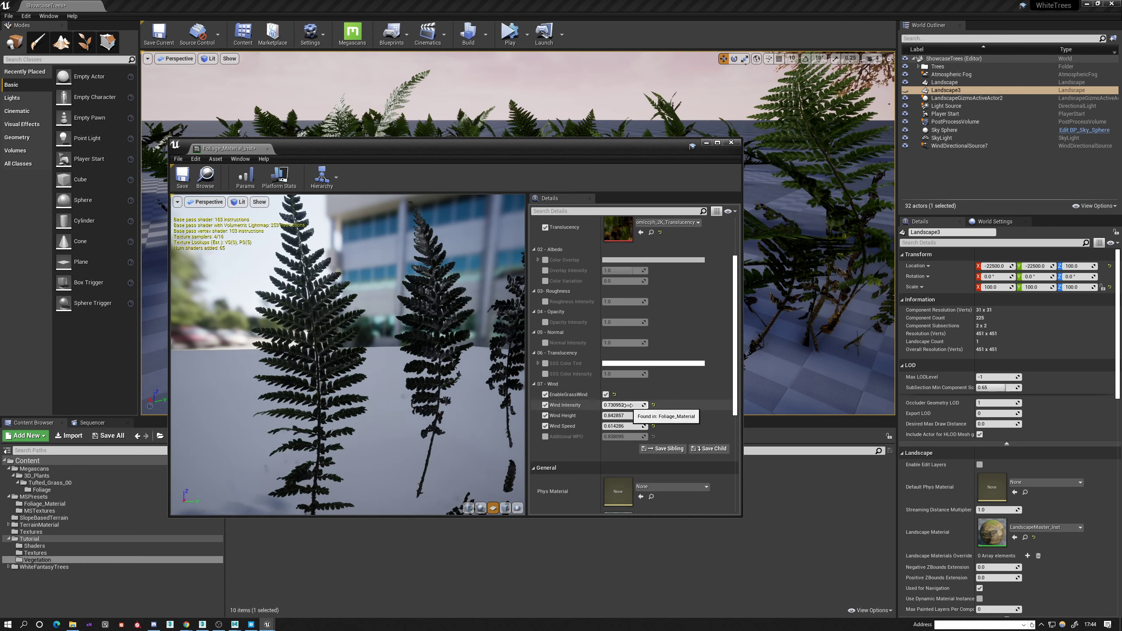
{"action": "left_click_drag", "start_coordinate": [627, 405], "coordinate": [631, 405]}
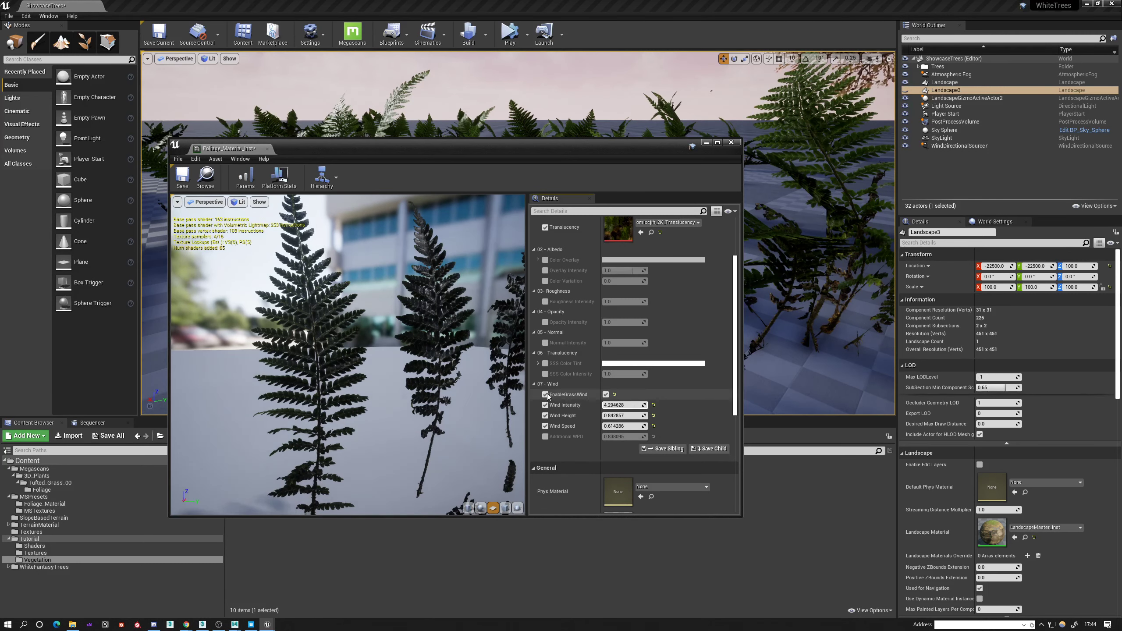
Switch EnableGrassWind off and on again, and close the material instance editor.
{"action": "left_click", "coordinate": [606, 394]}
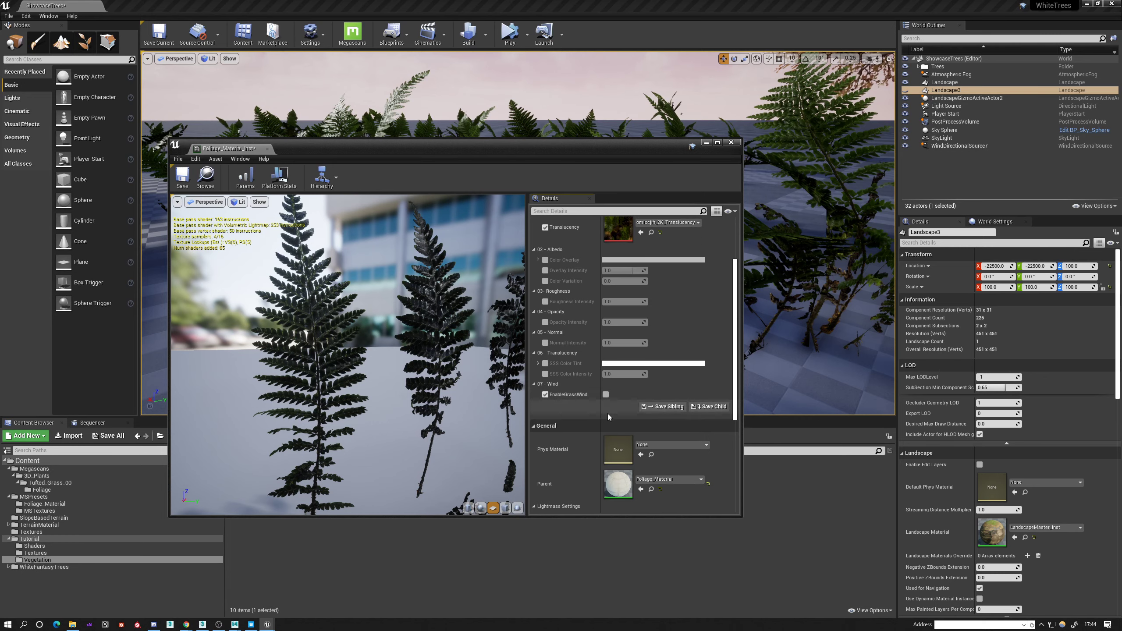
{"action": "left_click", "coordinate": [606, 394]}
{"action": "left_click", "coordinate": [731, 144]}
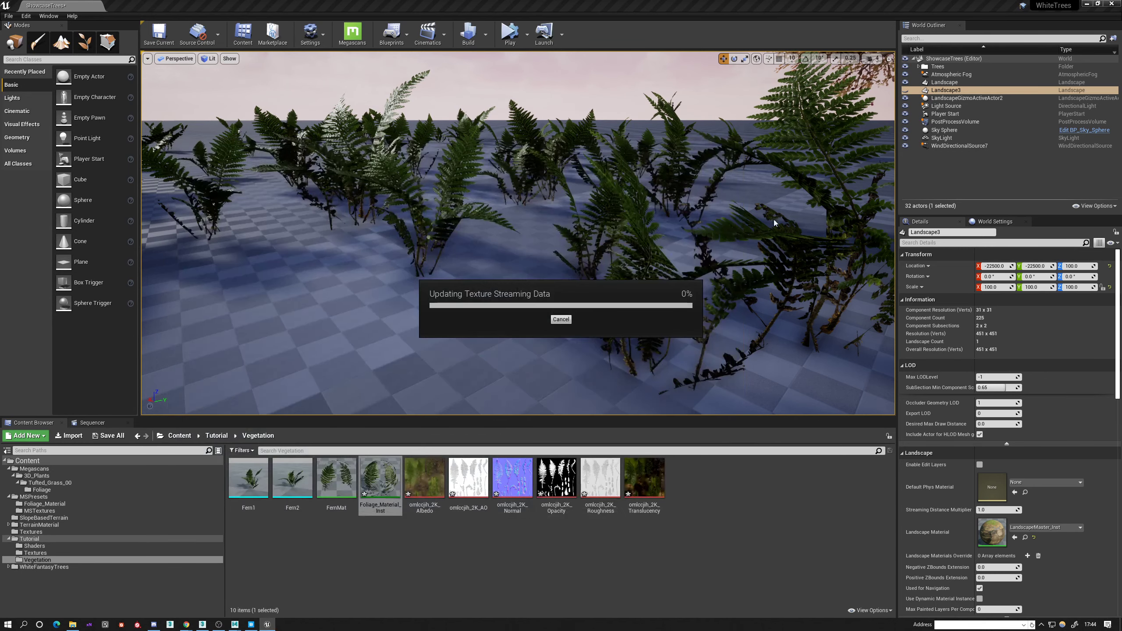
Select the WhiteTreeSapling8k tree, locate its WhiteTree_Foliage_Material_Inst and review that instance's wind parameters before closing it.
{"action": "right_click_drag", "start_coordinate": [554, 203], "coordinate": [627, 172]}
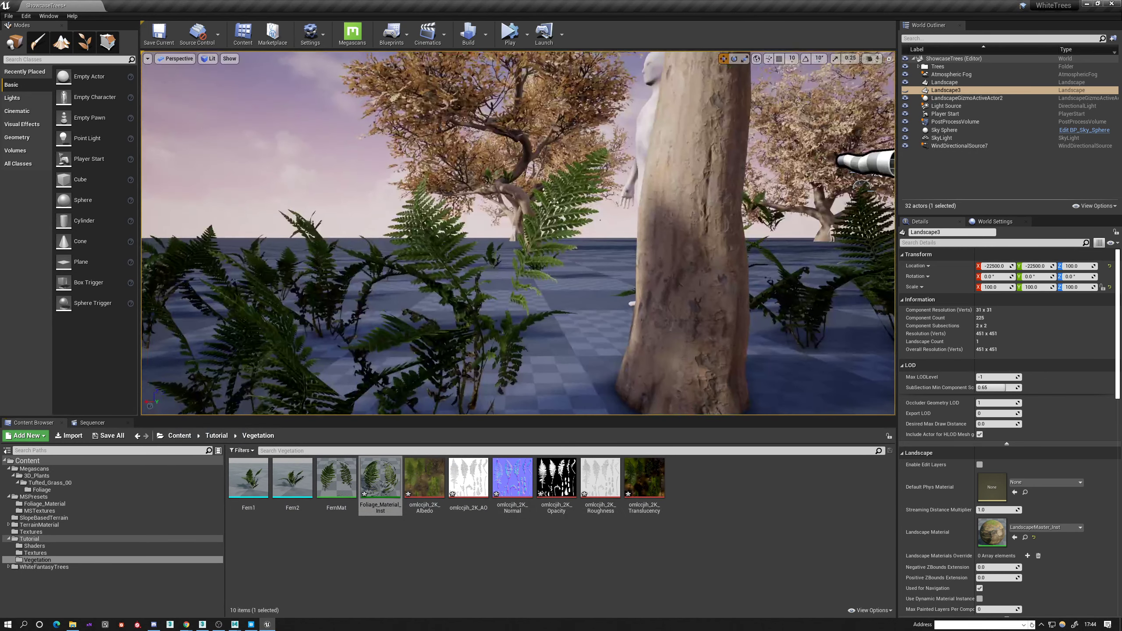
{"action": "left_click", "coordinate": [515, 142]}
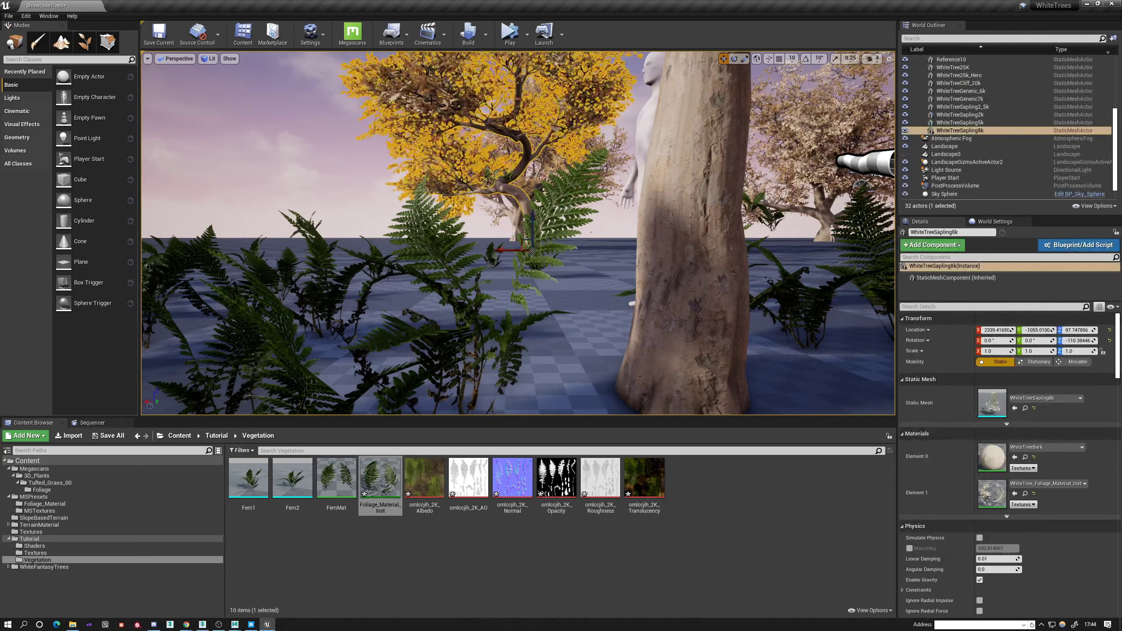
{"action": "left_click", "coordinate": [1025, 494]}
{"action": "double_click", "coordinate": [293, 475]}
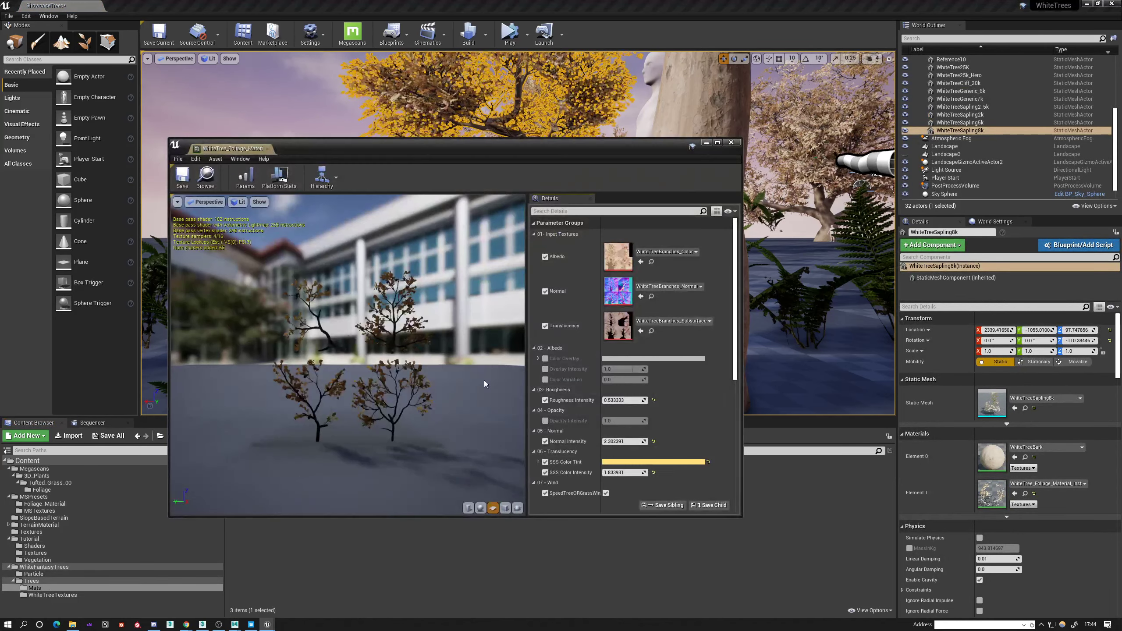
{"action": "scroll", "coordinate": [584, 487], "scroll_direction": "down", "scroll_amount": 2}
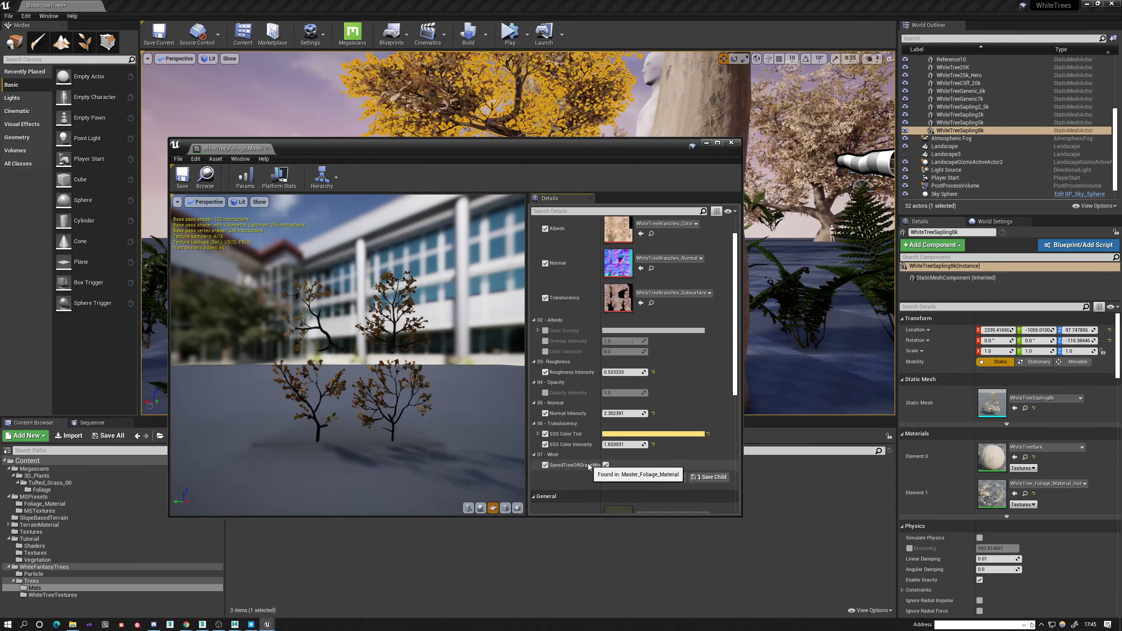
{"action": "scroll", "coordinate": [654, 354], "scroll_direction": "down", "scroll_amount": 2}
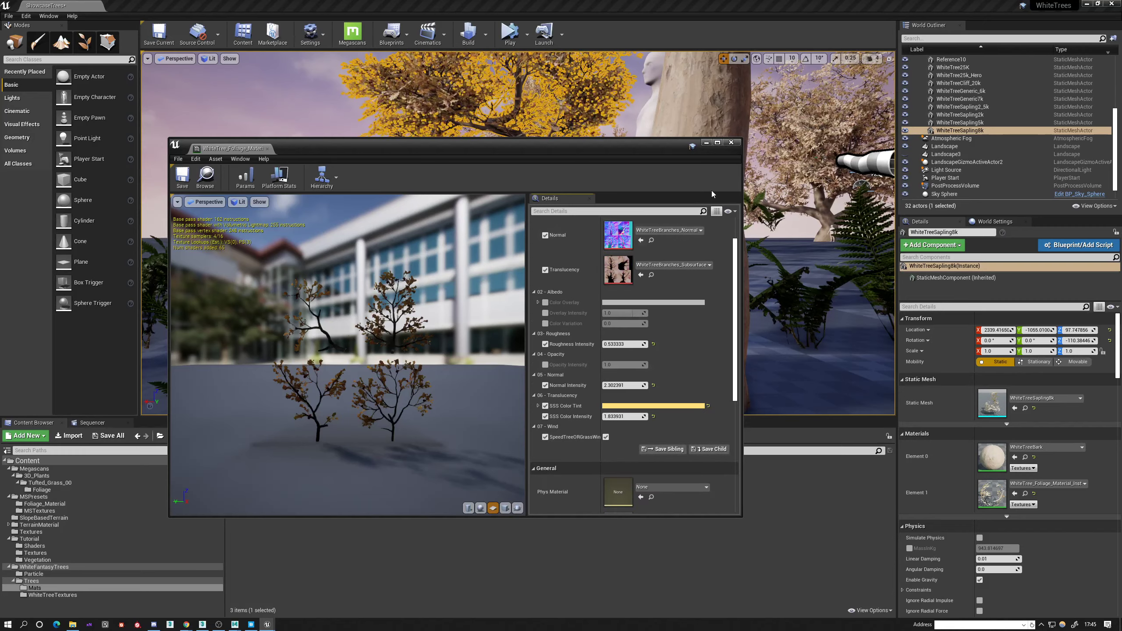
{"action": "left_click", "coordinate": [731, 143]}
Return to the painted ferns in the level and select their foliage actor.
{"action": "right_click_drag", "start_coordinate": [621, 233], "coordinate": [499, 265]}
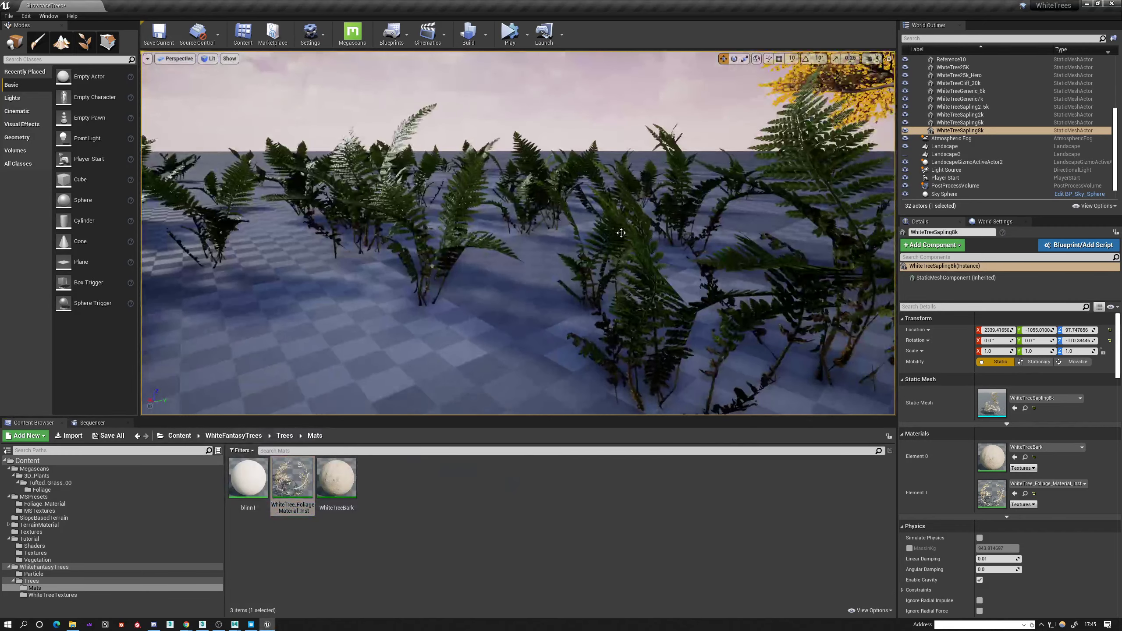
{"action": "left_click", "coordinate": [621, 232]}
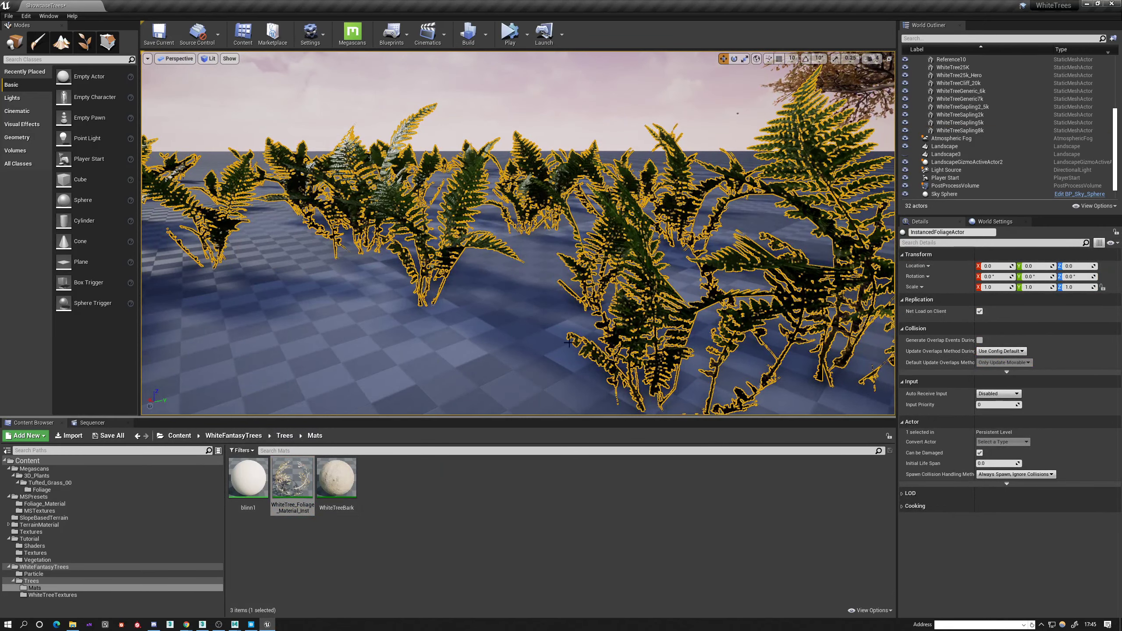
{"action": "right_click", "coordinate": [623, 284]}
{"action": "left_click", "coordinate": [634, 254]}
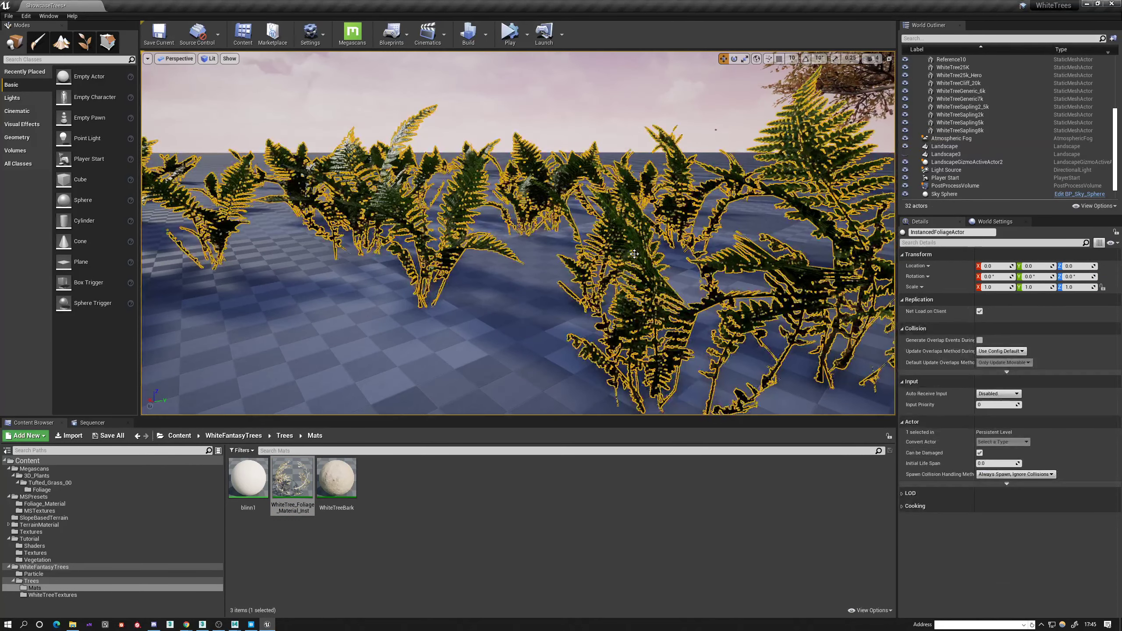
{"action": "scroll", "coordinate": [1012, 155], "scroll_direction": "up", "scroll_amount": 5}
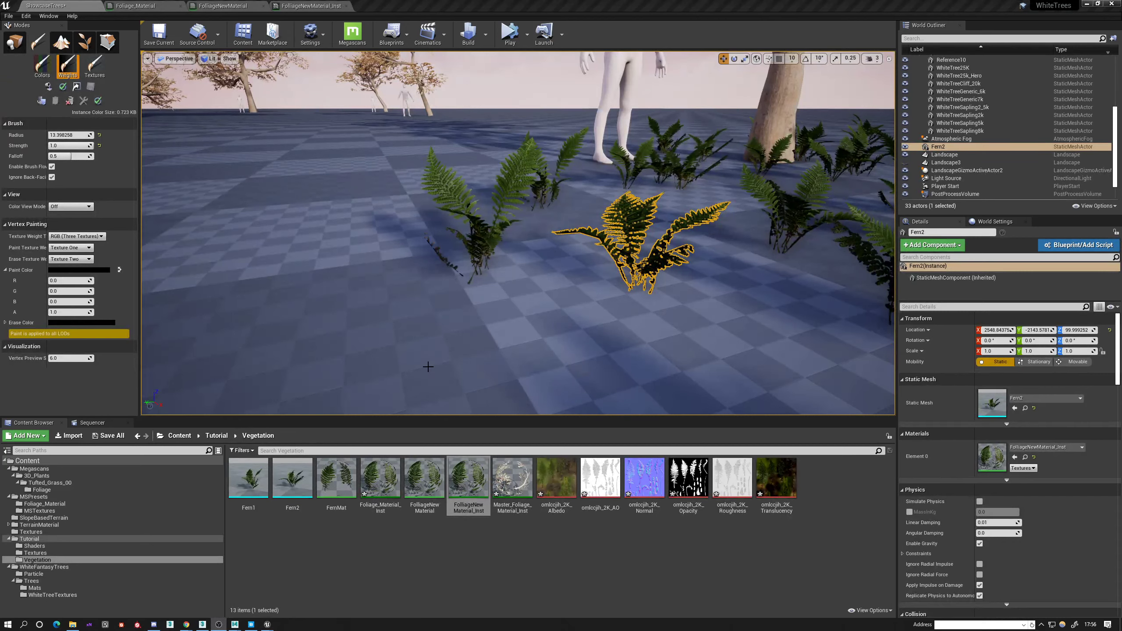
Open FolliageNewMaterial and examine how its Wind group masks SimpleGrassWind with Vertex Color through a Lerp into World Position Offset.
{"action": "left_click", "coordinate": [426, 486]}
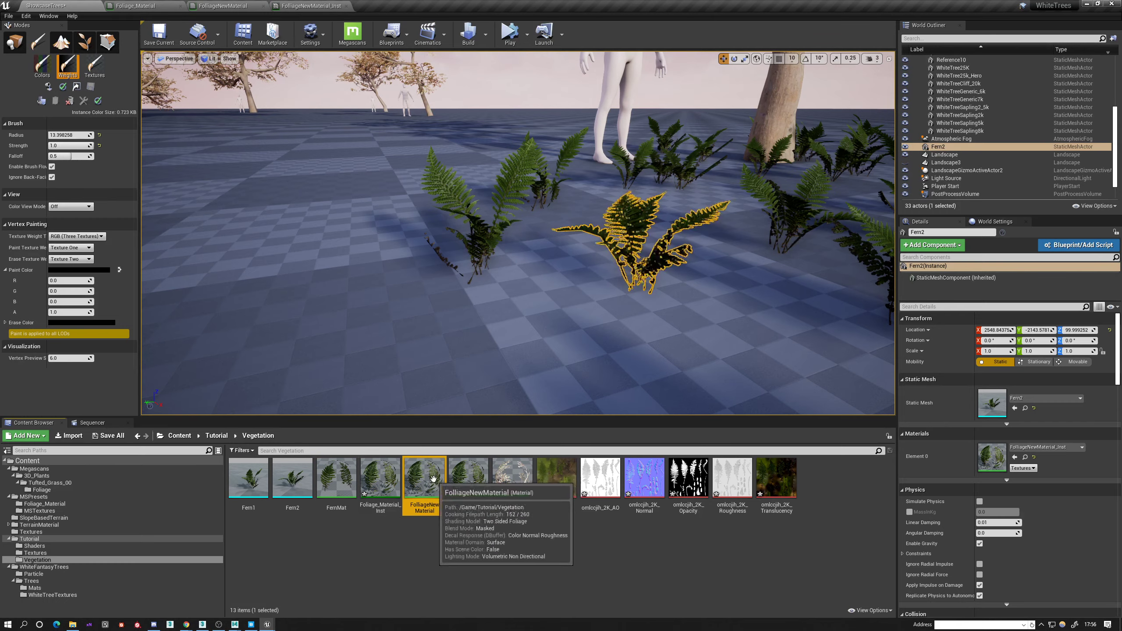
{"action": "double_click", "coordinate": [433, 479]}
{"action": "scroll", "coordinate": [614, 383], "scroll_direction": "up", "scroll_amount": 2}
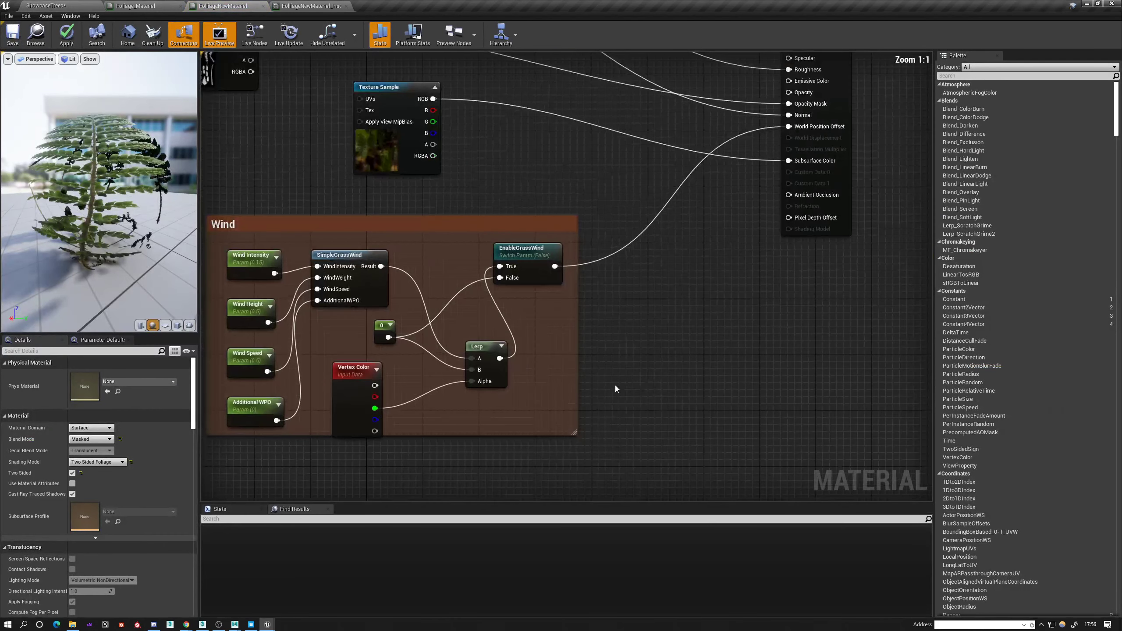
{"action": "left_click_drag", "start_coordinate": [520, 338], "coordinate": [521, 324]}
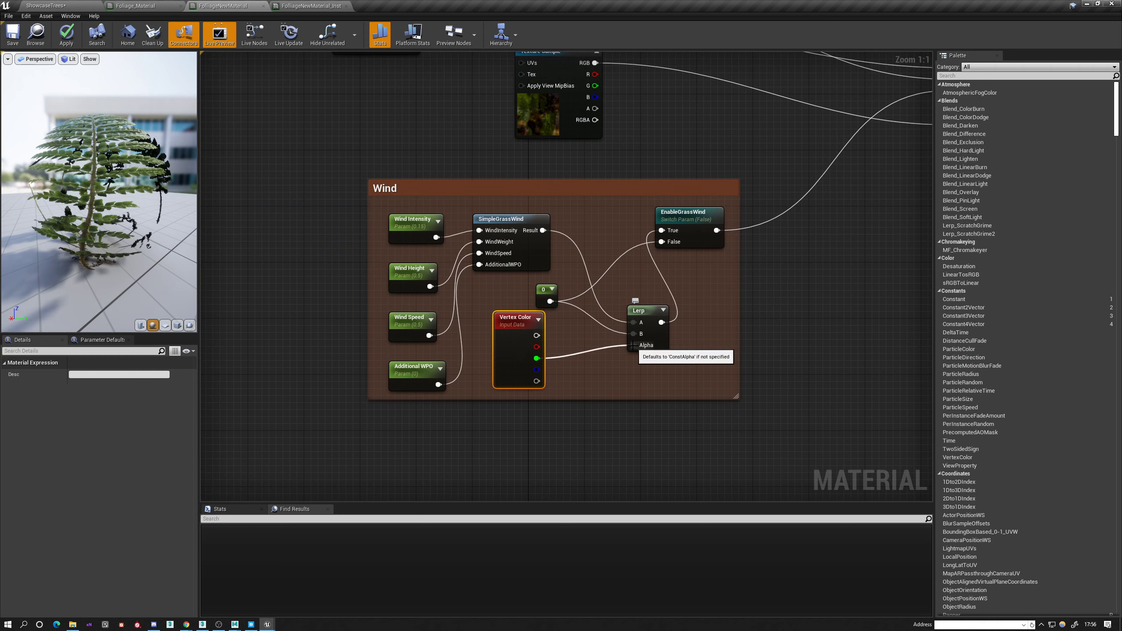
{"action": "left_click_drag", "start_coordinate": [632, 345], "coordinate": [633, 346]}
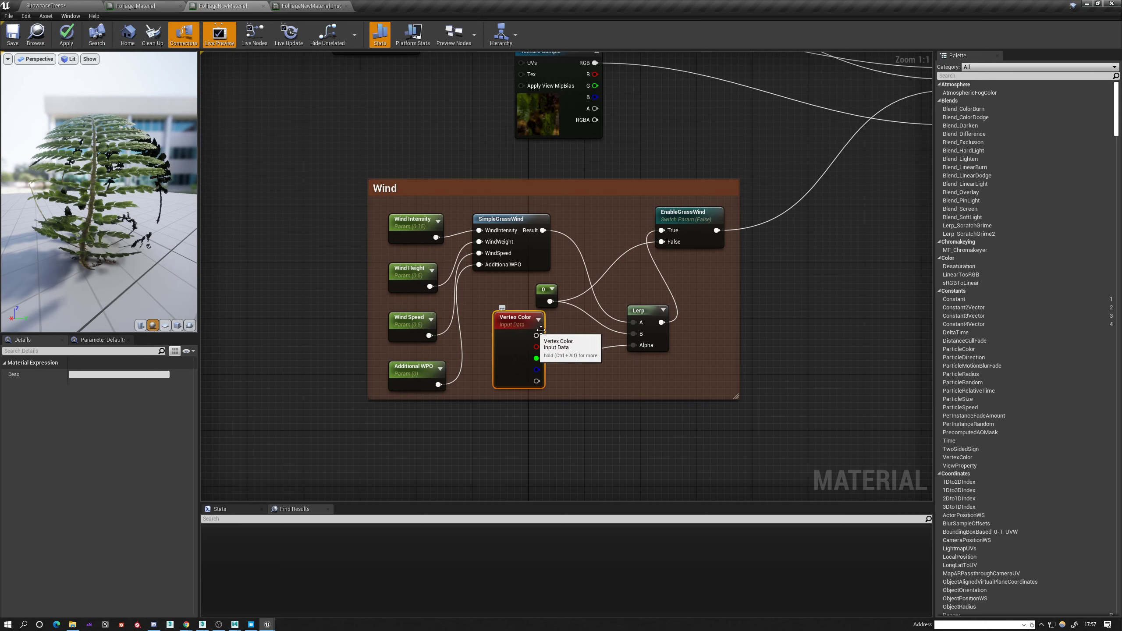
{"action": "left_click_drag", "start_coordinate": [636, 313], "coordinate": [633, 299]}
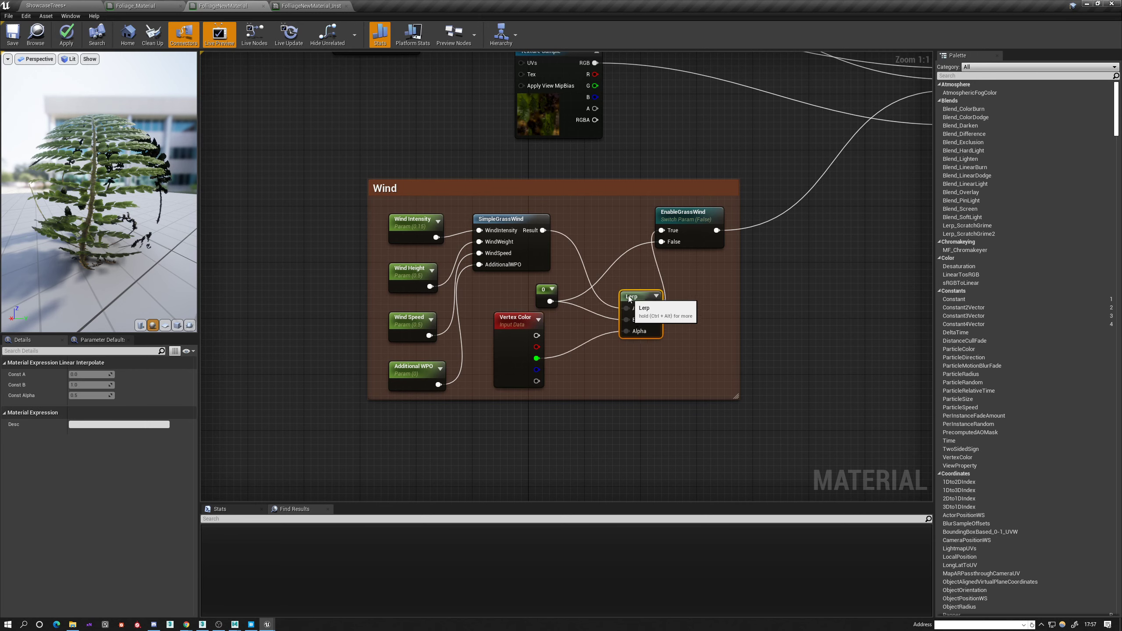
{"action": "right_click_drag", "start_coordinate": [769, 287], "coordinate": [730, 339]}
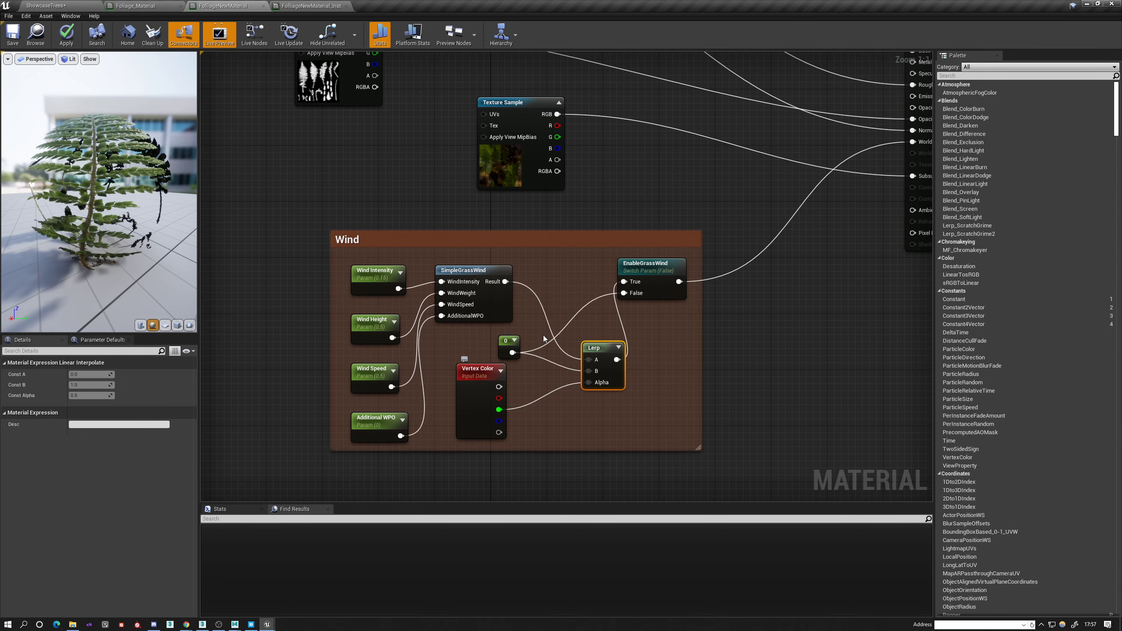
{"action": "right_click_drag", "start_coordinate": [763, 333], "coordinate": [733, 322]}
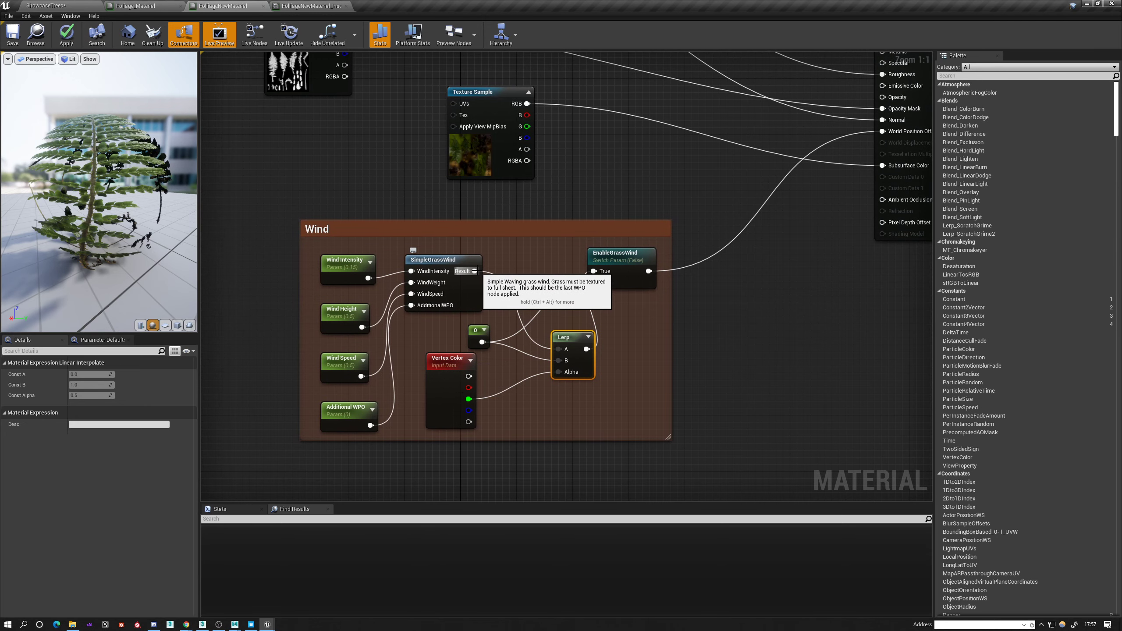
{"action": "right_click_drag", "start_coordinate": [469, 274], "coordinate": [406, 306]}
{"action": "left_click_drag", "start_coordinate": [406, 304], "coordinate": [490, 249]}
{"action": "left_click", "coordinate": [502, 235]}
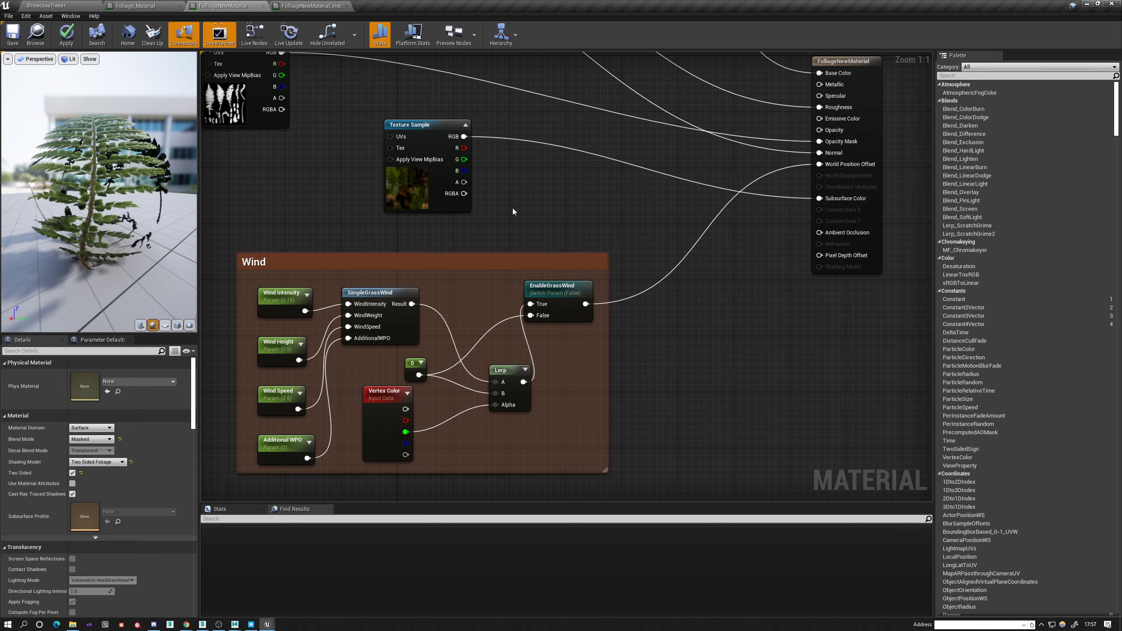
Return to the level, place another Fern2 mesh on the open ground and frame it in the view.
{"action": "left_click", "coordinate": [47, 6]}
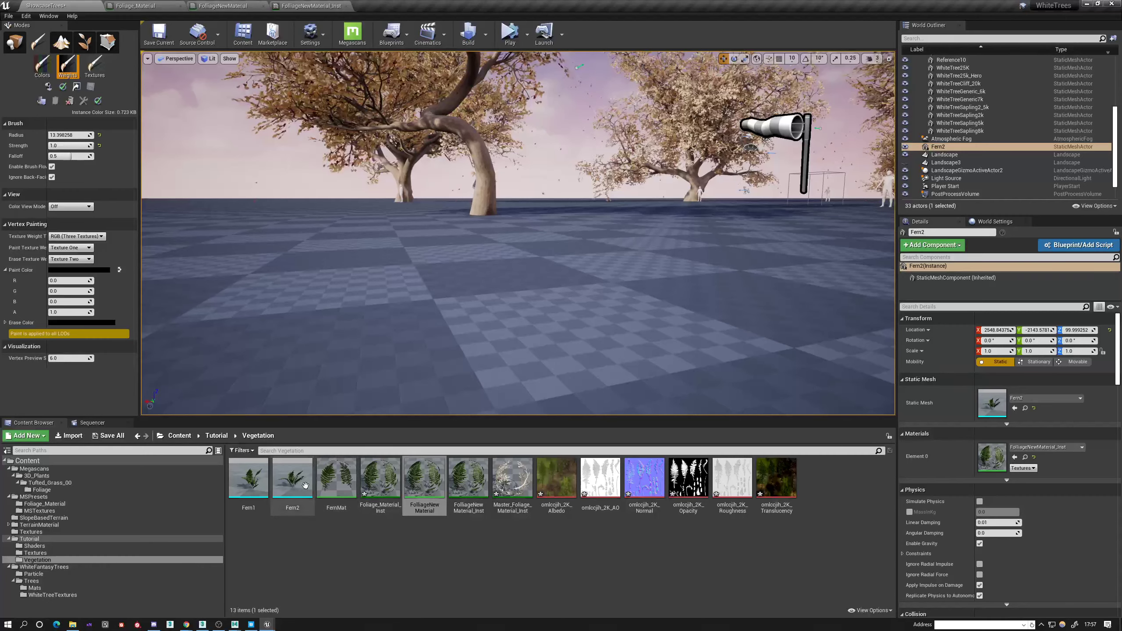
{"action": "left_click_drag", "start_coordinate": [292, 478], "coordinate": [400, 292]}
{"action": "key", "text": "f"}
{"action": "right_click_drag", "start_coordinate": [442, 274], "coordinate": [384, 269]}
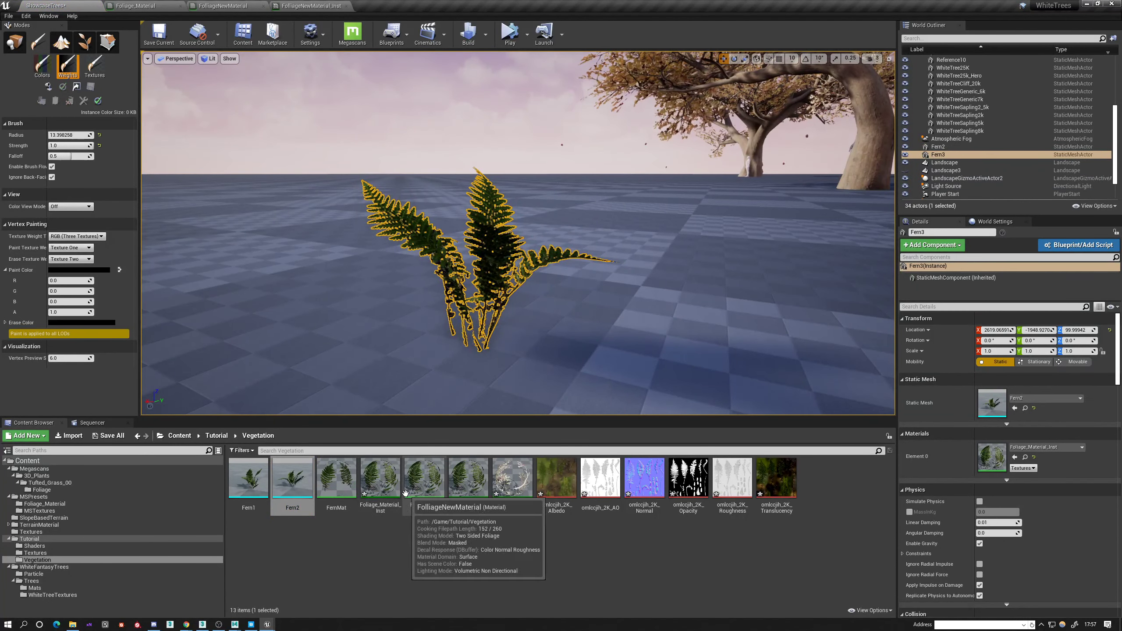
Delete the FolliageNewMaterial_Inst asset from the Vegetation folder, and try deleting Foliage_Material_Inst before cancelling.
{"action": "left_click", "coordinate": [380, 479]}
{"action": "left_click", "coordinate": [432, 487]}
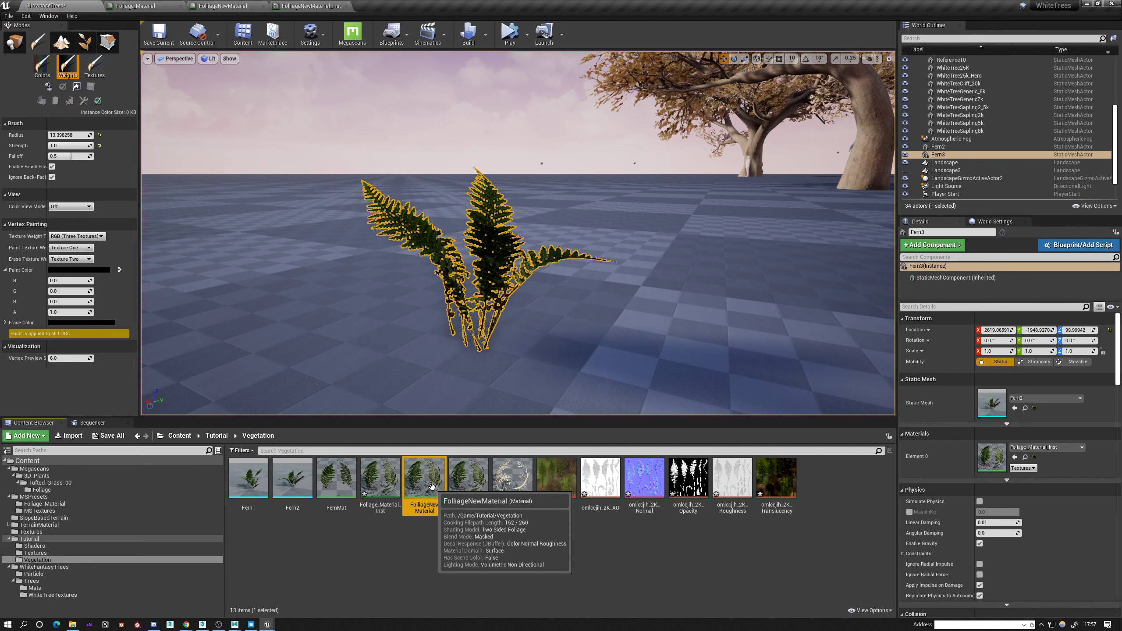
{"action": "left_click", "coordinate": [471, 491]}
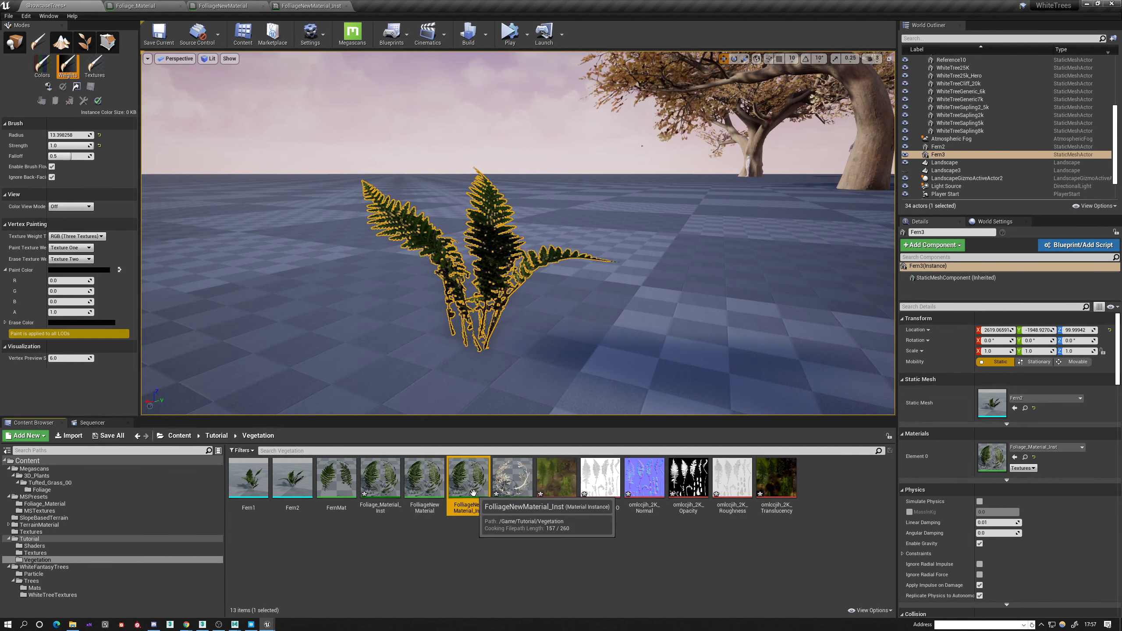
{"action": "key", "text": "Delete"}
{"action": "left_click", "coordinate": [498, 453]}
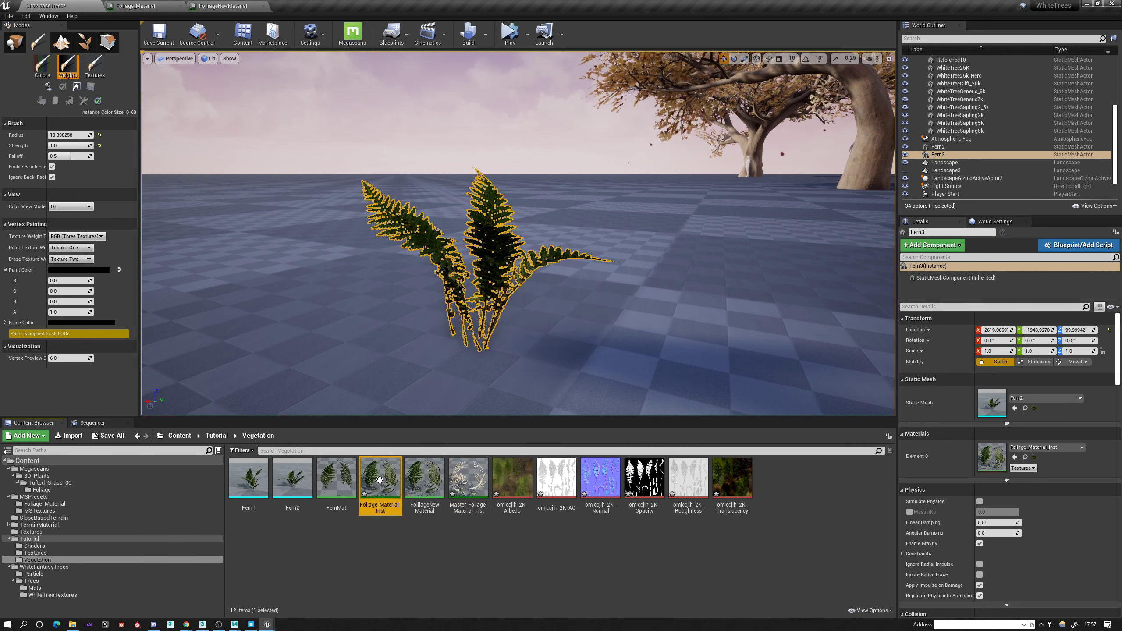
{"action": "key", "text": "Delete"}
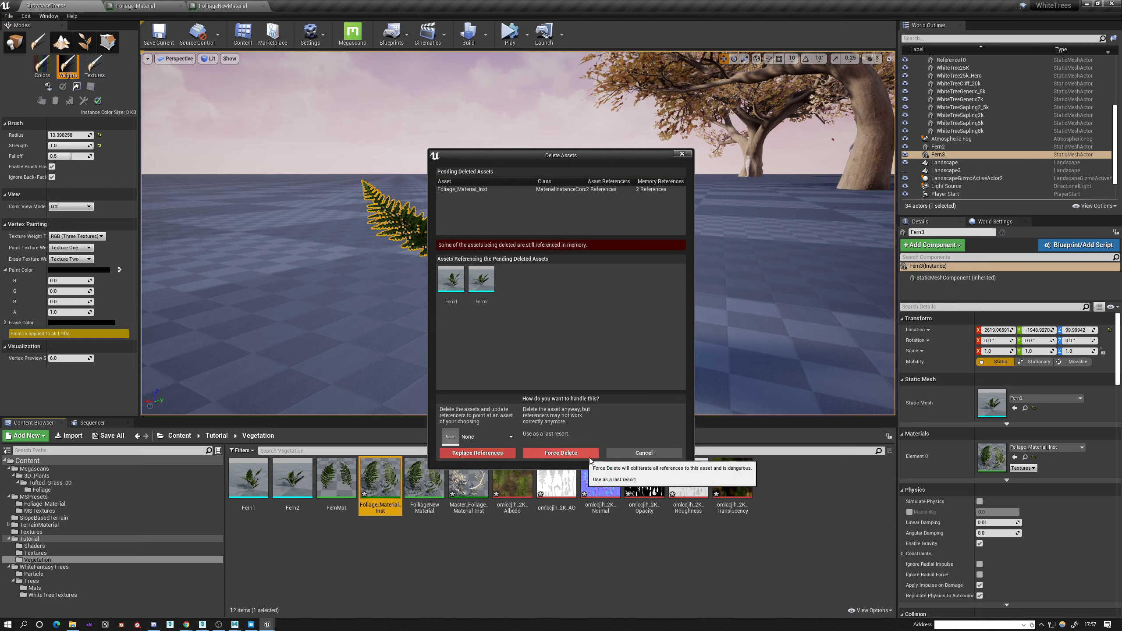
{"action": "left_click", "coordinate": [643, 453]}
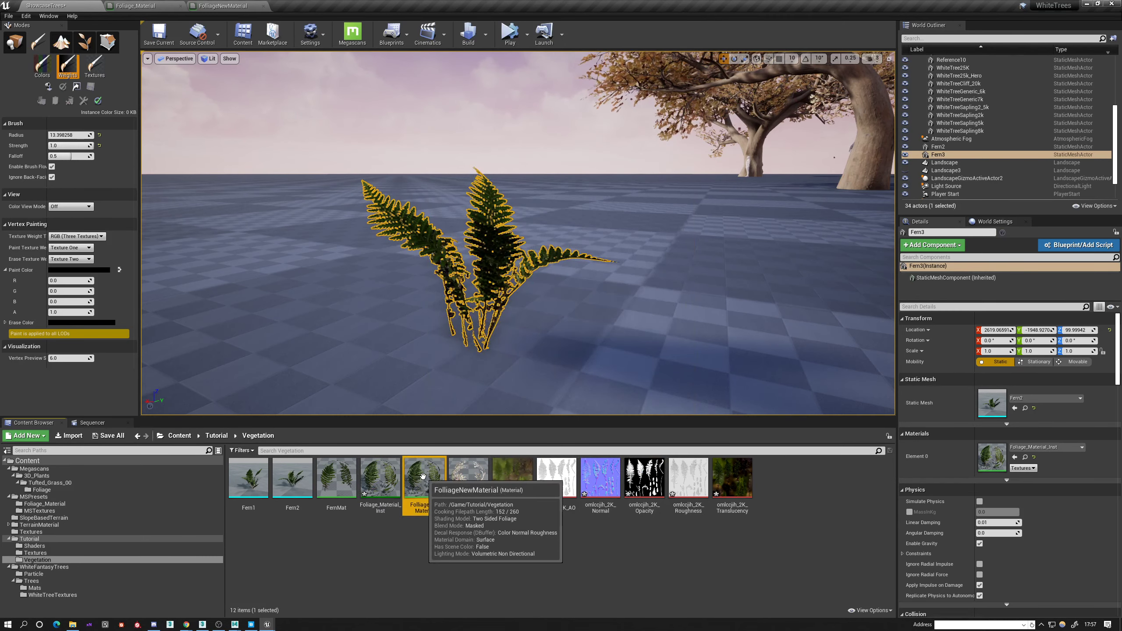
Open Foliage_Material_Inst, orbit its preview and reset Wind Intensity to 0.15.
{"action": "double_click", "coordinate": [381, 480]}
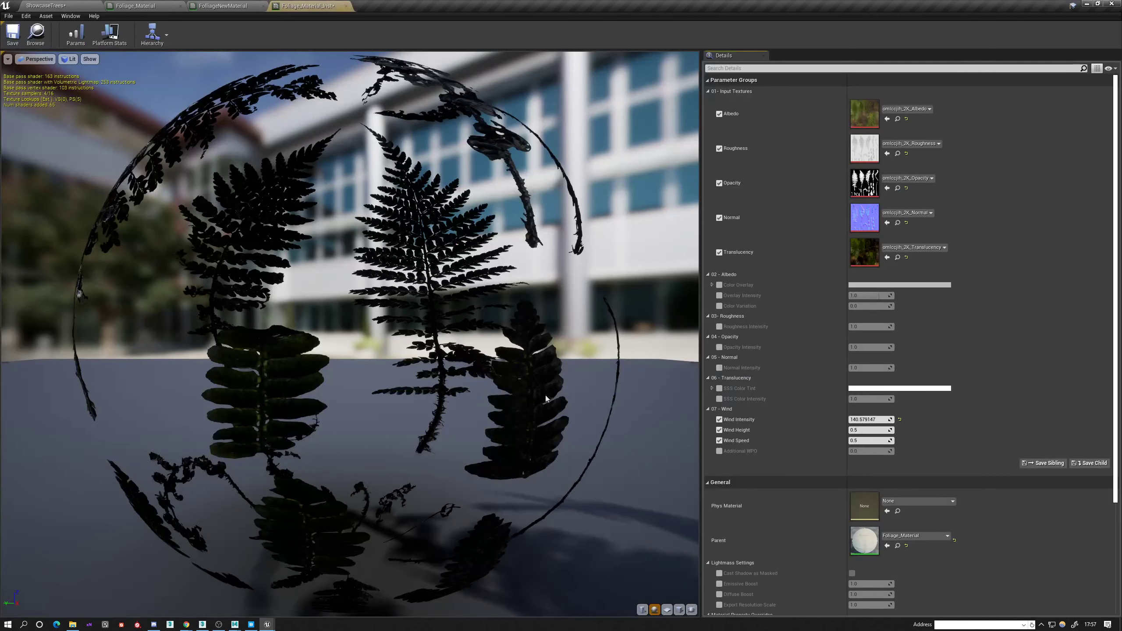
{"action": "left_click_drag", "start_coordinate": [381, 481], "coordinate": [475, 490]}
{"action": "scroll", "coordinate": [381, 481], "scroll_direction": "down", "scroll_amount": 4}
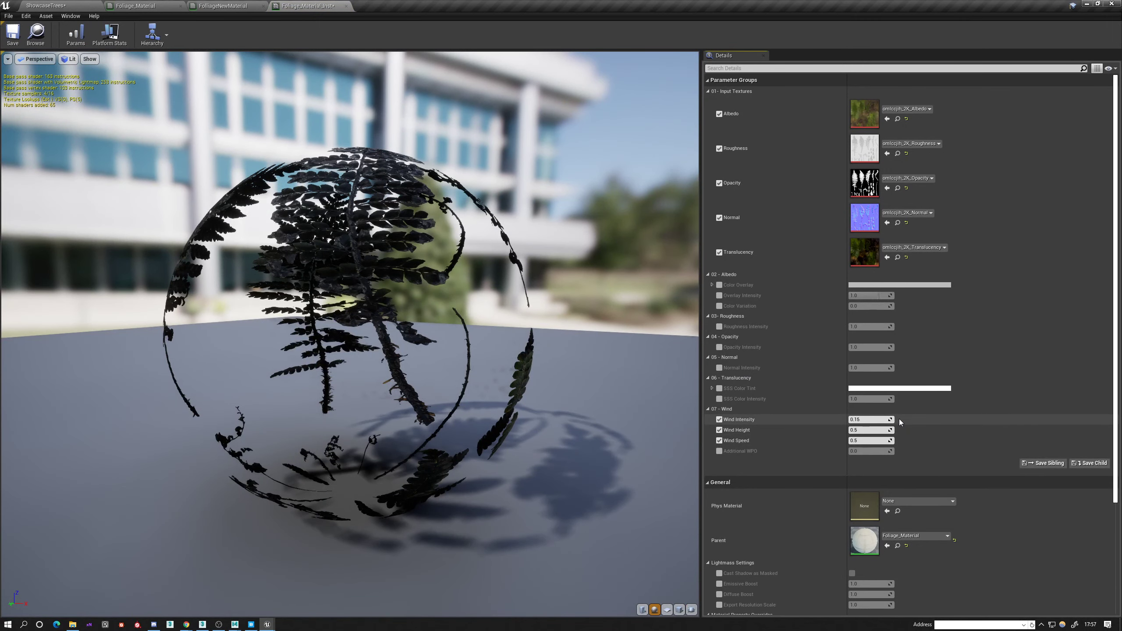
Open FolliageNewMaterial and compare its Wind group with the Wind group in Foliage_Material.
{"action": "mouse_move", "coordinate": [445, 328]}
{"action": "left_mouse_down"}
{"action": "mouse_move", "coordinate": [508, 331]}
{"action": "mouse_move", "coordinate": [446, 328]}
{"action": "left_mouse_up"}
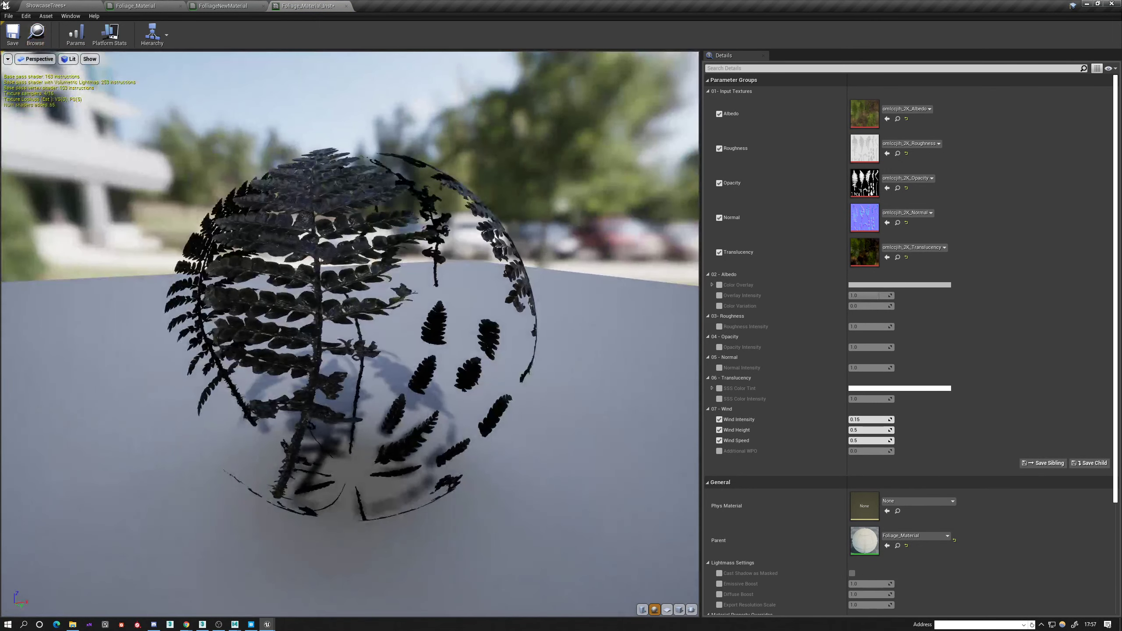
{"action": "left_click", "coordinate": [77, 5]}
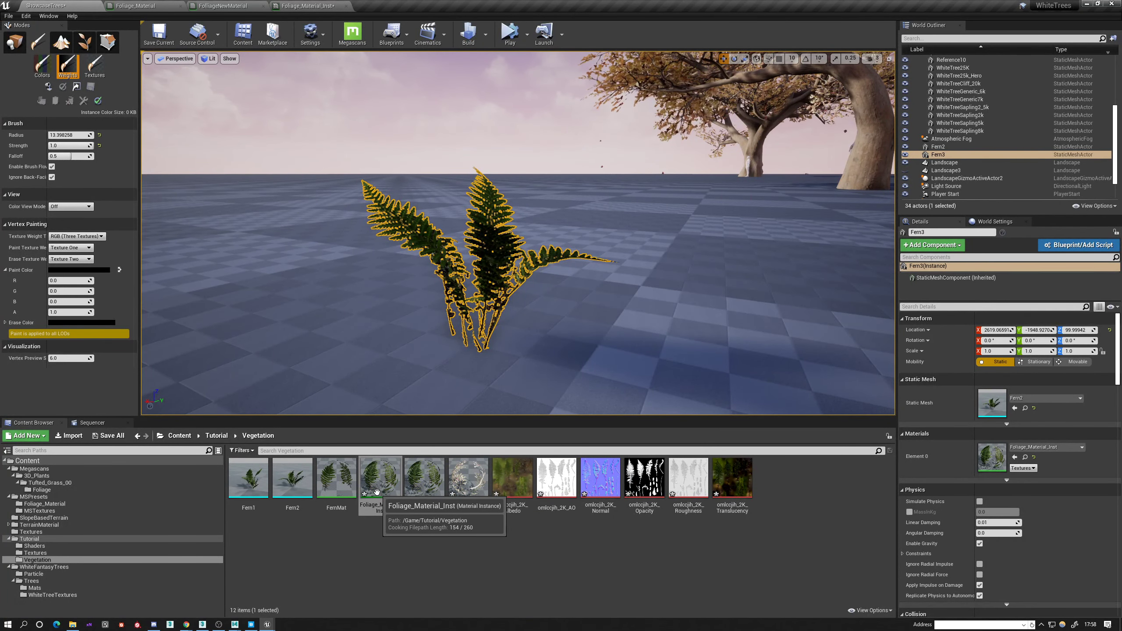
{"action": "left_click", "coordinate": [425, 480]}
{"action": "double_click", "coordinate": [426, 482]}
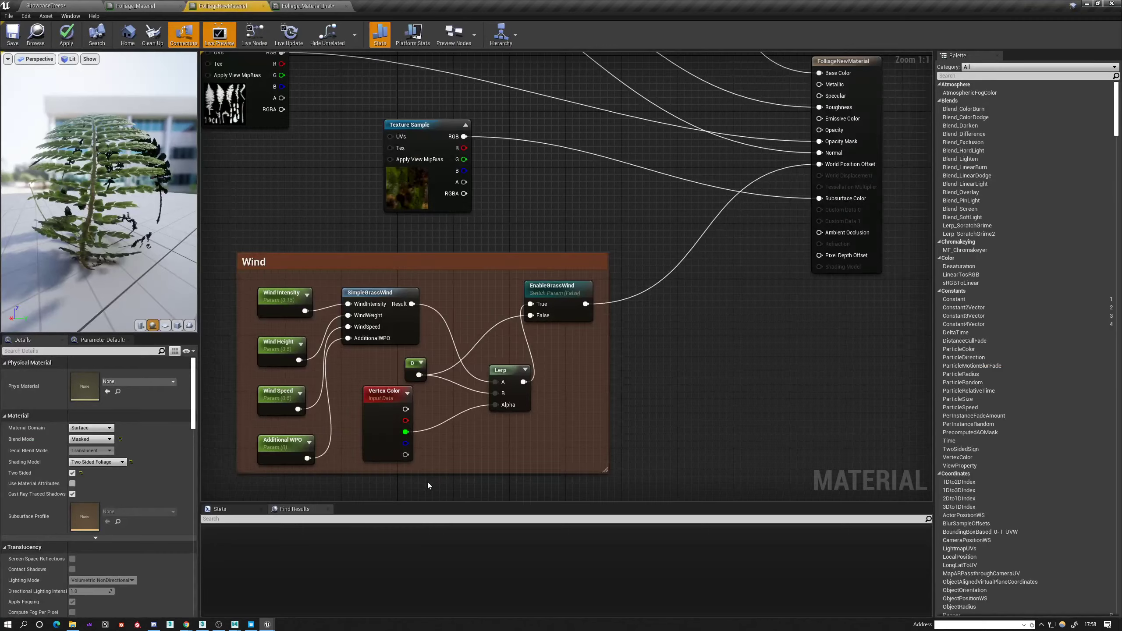
{"action": "scroll", "coordinate": [599, 350], "scroll_direction": "down", "scroll_amount": 2}
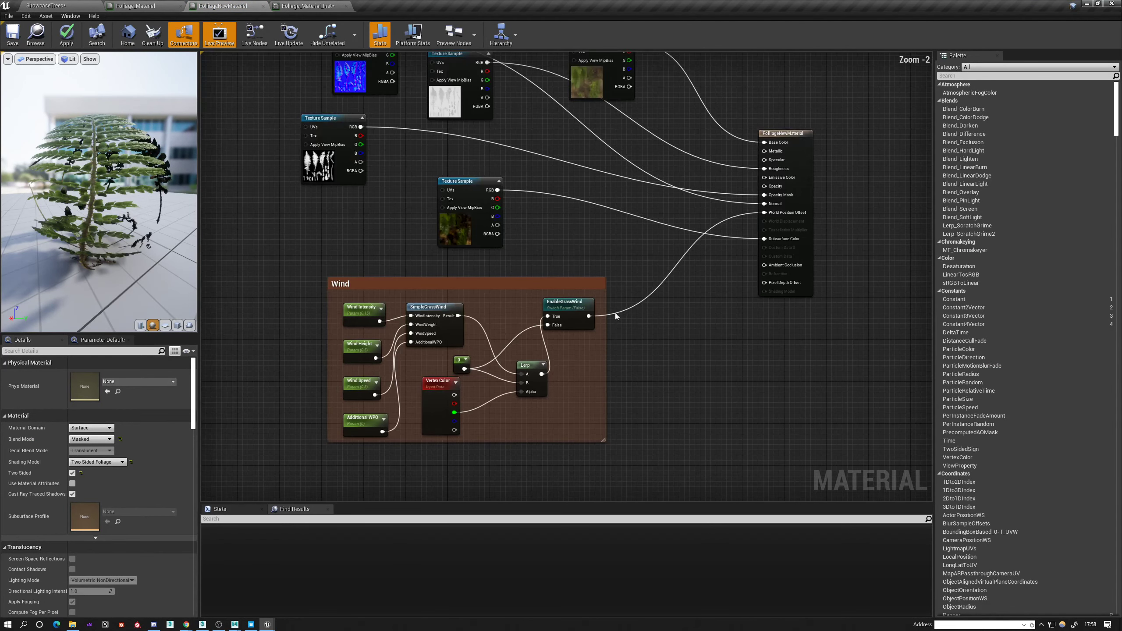
{"action": "mouse_move", "coordinate": [615, 312]}
{"action": "right_mouse_down"}
{"action": "mouse_move", "coordinate": [641, 376]}
{"action": "mouse_move", "coordinate": [643, 423]}
{"action": "mouse_move", "coordinate": [637, 309]}
{"action": "right_mouse_up"}
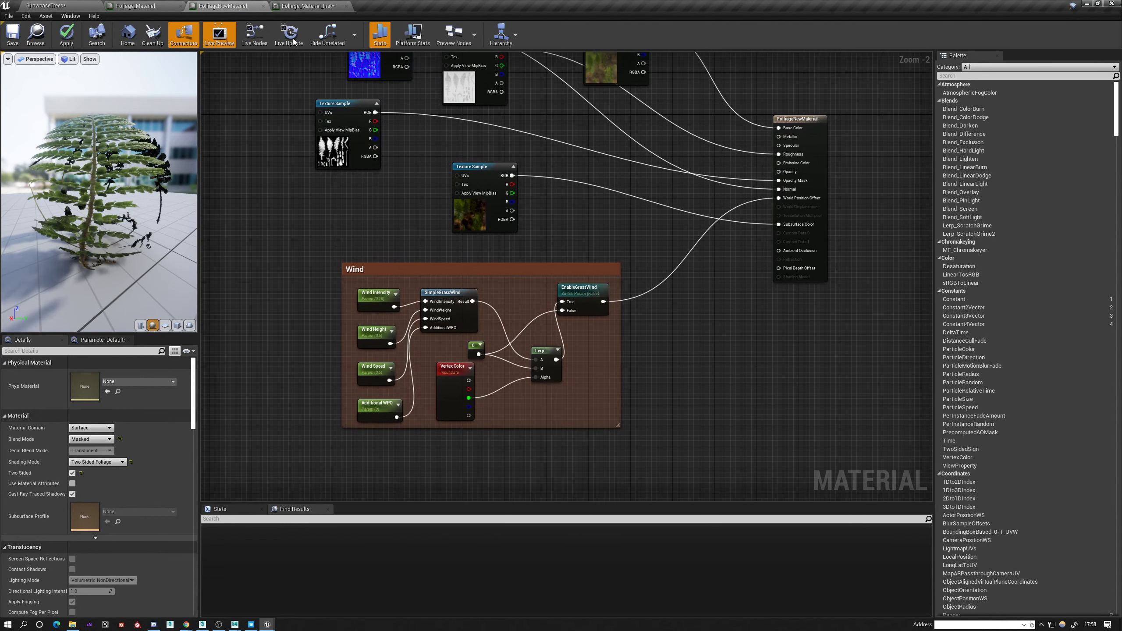
{"action": "left_click", "coordinate": [293, 5]}
{"action": "left_click", "coordinate": [223, 5]}
{"action": "left_click", "coordinate": [135, 6]}
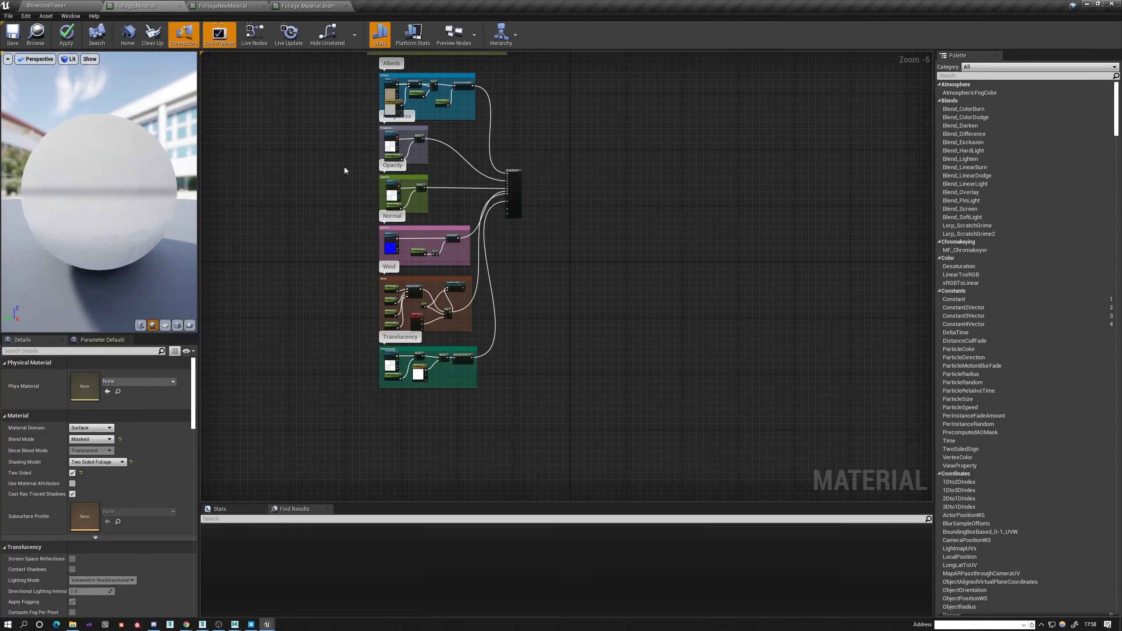
{"action": "scroll", "coordinate": [359, 308], "scroll_direction": "up", "scroll_amount": 4}
{"action": "left_click_drag", "start_coordinate": [377, 216], "coordinate": [735, 403]}
Select all the texture and Wind nodes in the FolliageNewMaterial graph and delete them.
{"action": "left_click", "coordinate": [235, 4]}
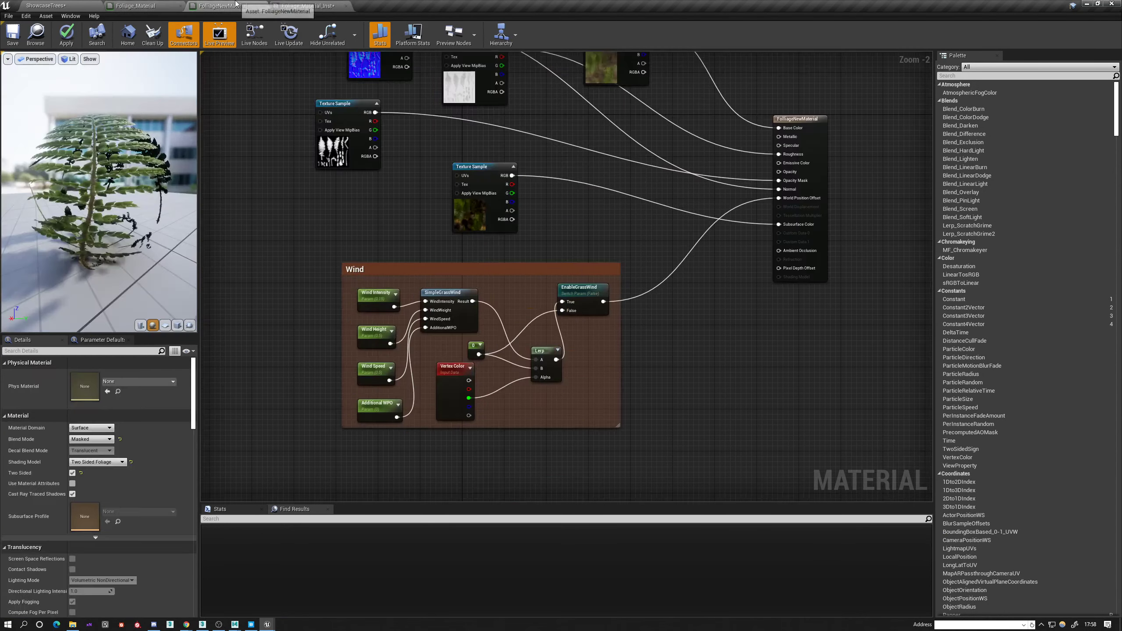
{"action": "scroll", "coordinate": [430, 259], "scroll_direction": "down", "scroll_amount": 4}
{"action": "left_click_drag", "start_coordinate": [512, 344], "coordinate": [517, 352]}
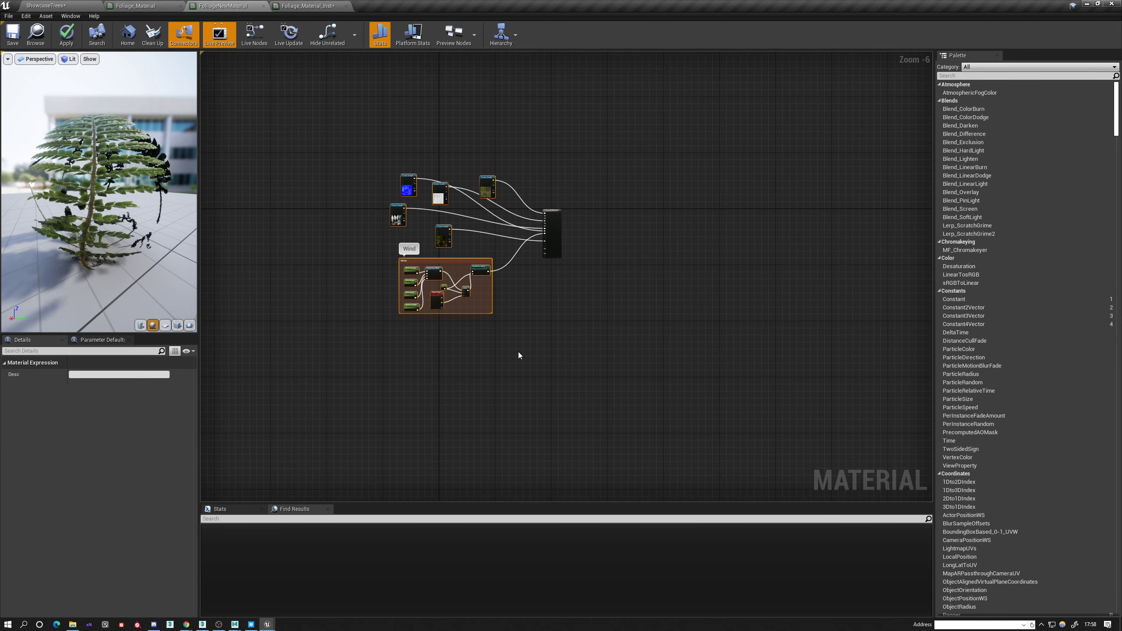
{"action": "key", "text": "Delete"}
Create a material with the default name in the Vegetation folder and open its graph.
{"action": "left_click", "coordinate": [138, 4]}
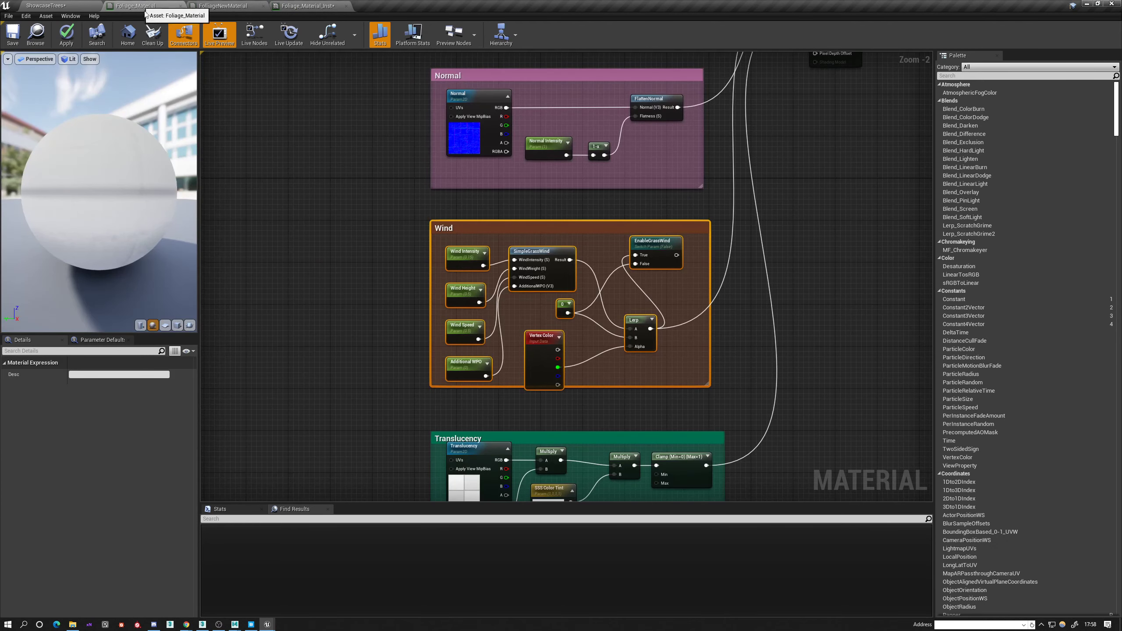
{"action": "left_click", "coordinate": [46, 5]}
{"action": "right_click", "coordinate": [806, 472]}
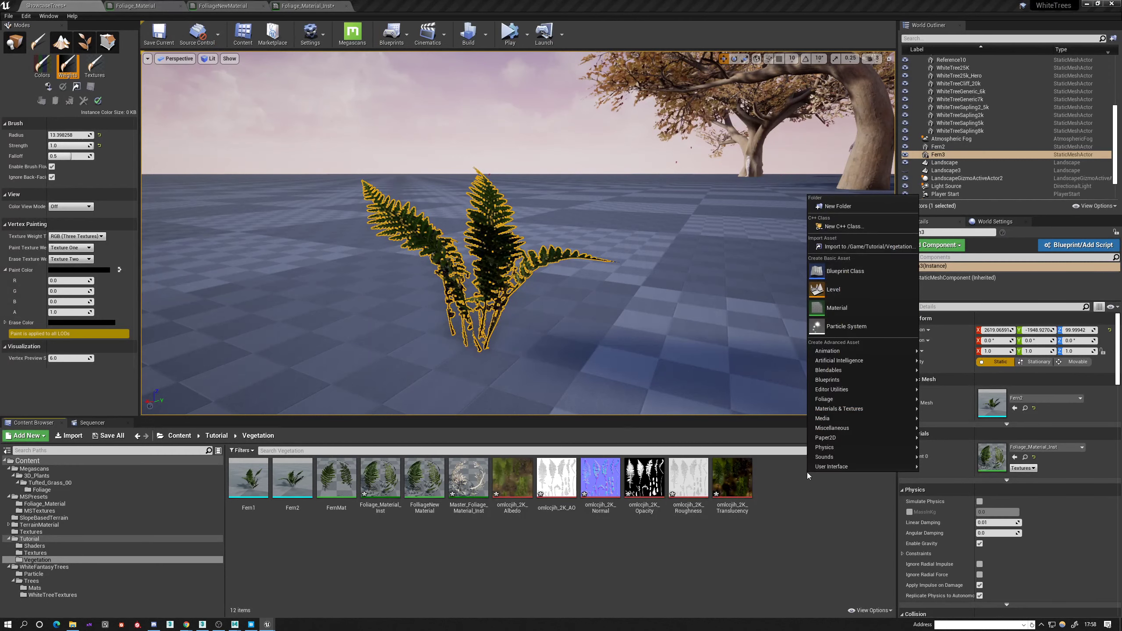
{"action": "left_click", "coordinate": [836, 308]}
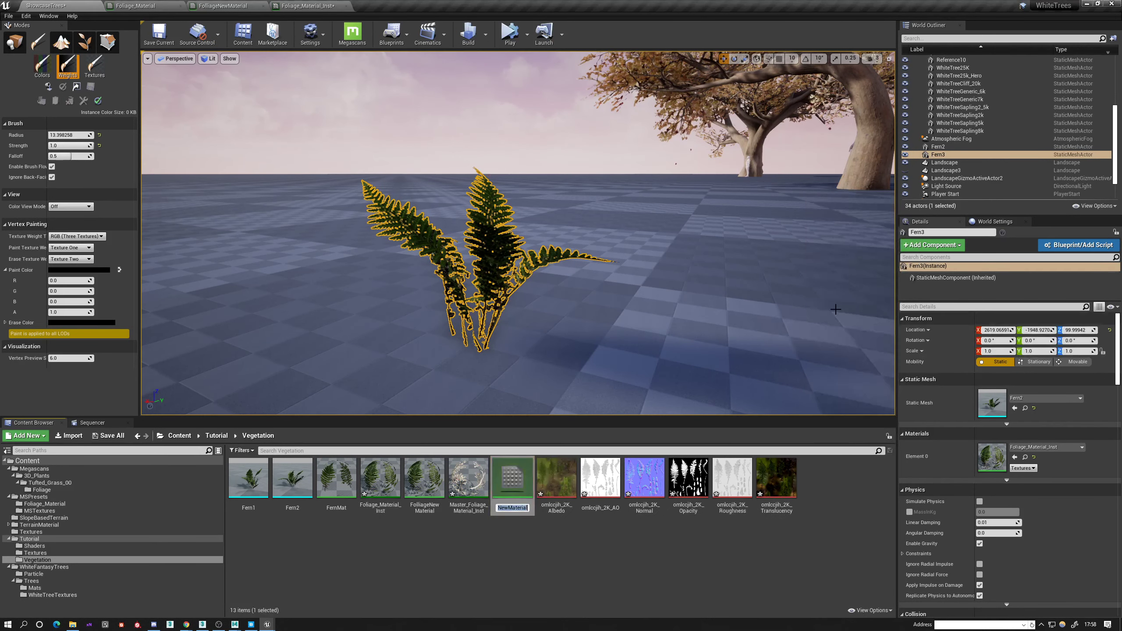
{"action": "key", "text": "Return"}
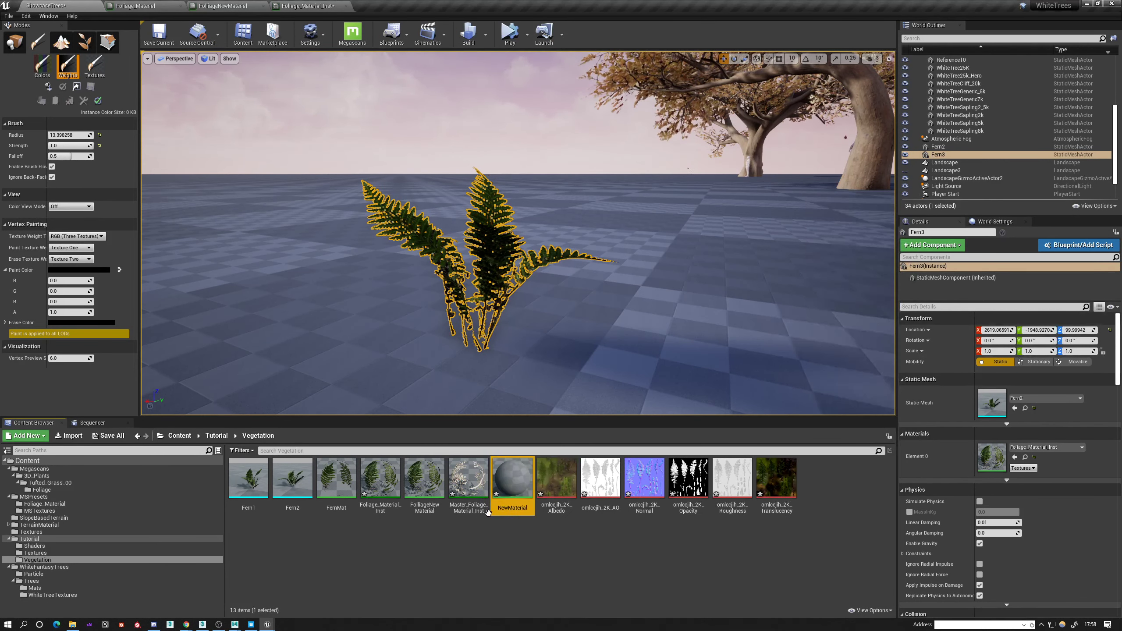
{"action": "double_click", "coordinate": [515, 502]}
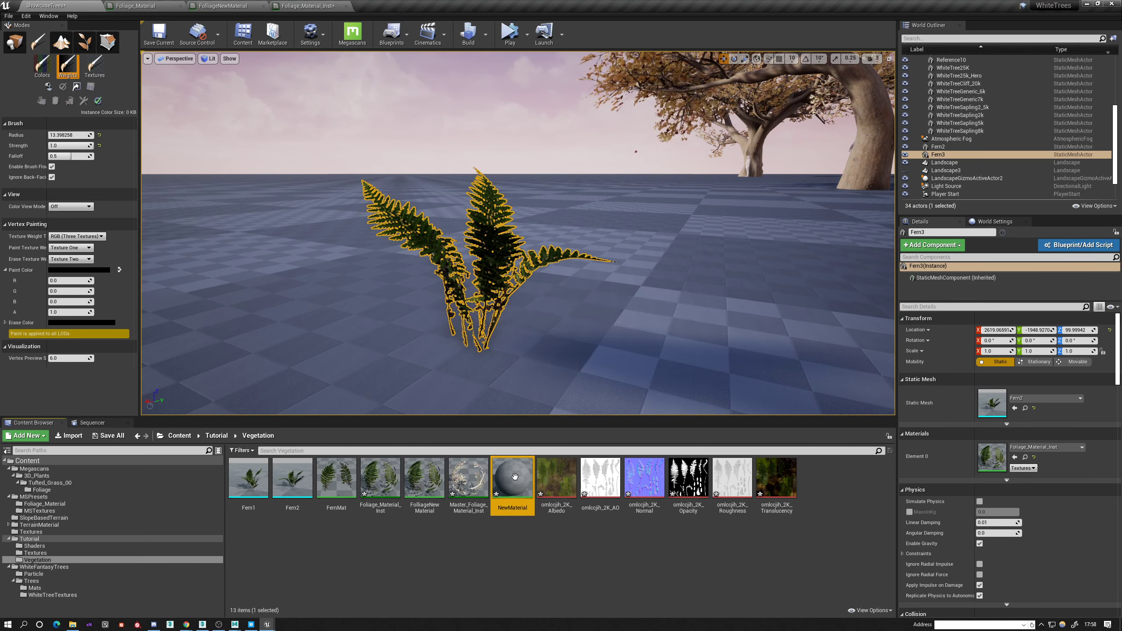
{"action": "left_click_drag", "start_coordinate": [550, 165], "coordinate": [782, 123]}
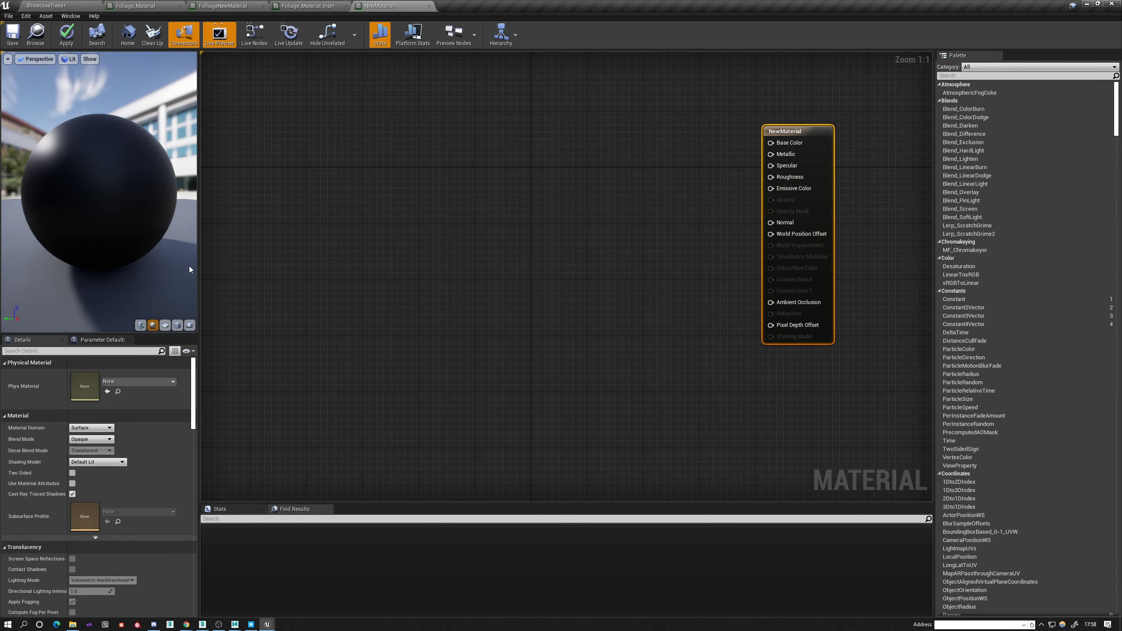
Set the new material's Shading Model to Two Sided Foliage, enable Two Sided and set Blend Mode to Masked.
{"action": "left_click", "coordinate": [87, 462]}
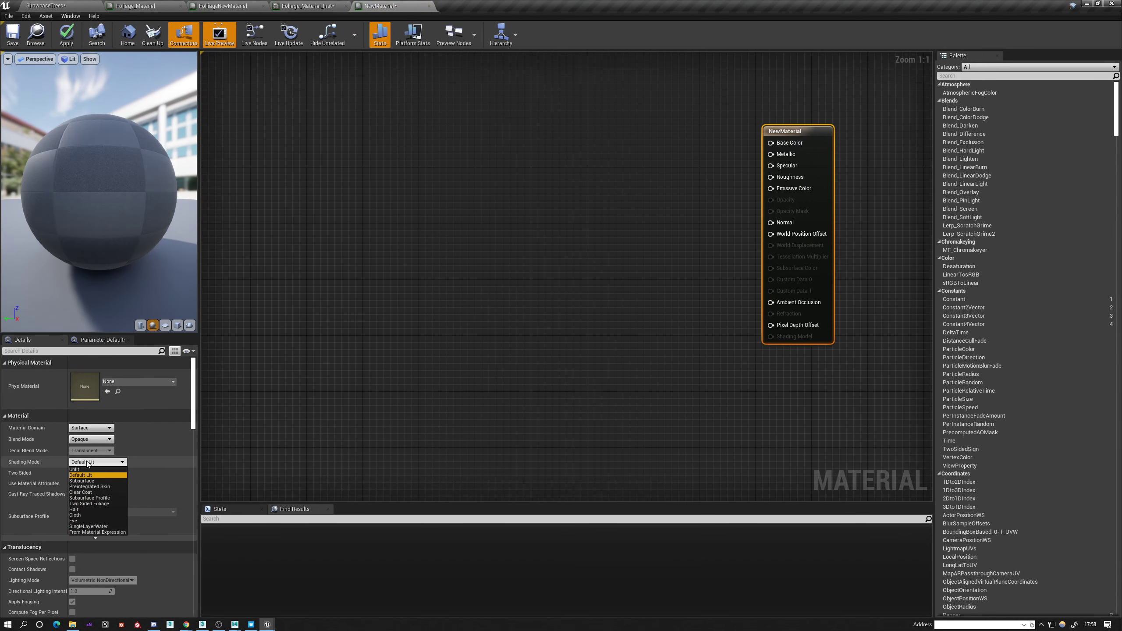
{"action": "left_click", "coordinate": [91, 504]}
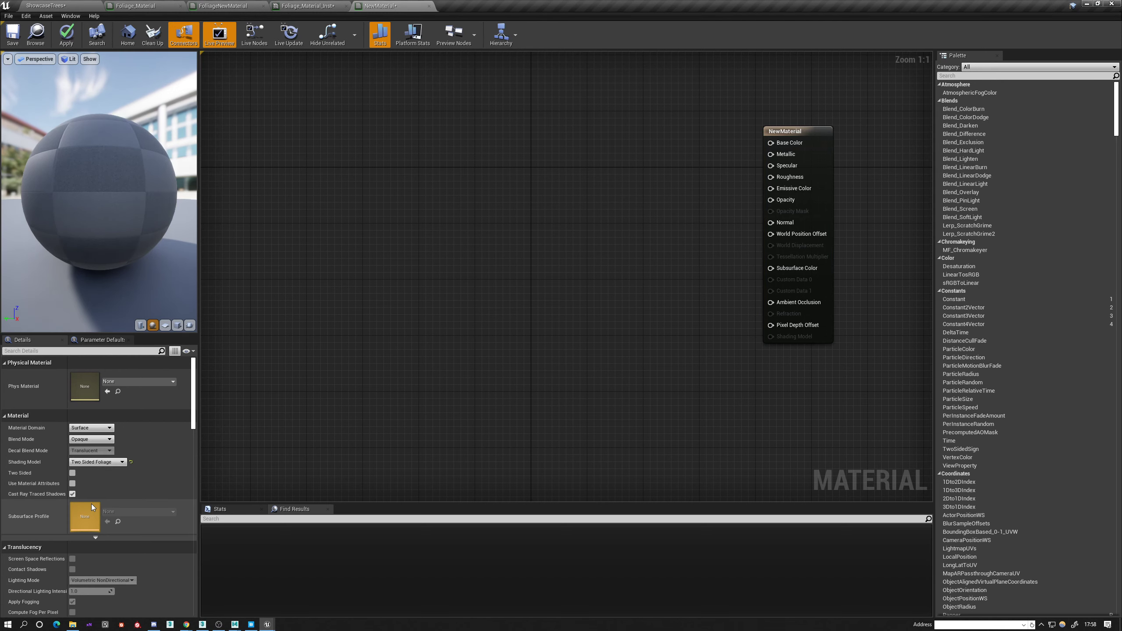
{"action": "left_click", "coordinate": [73, 473]}
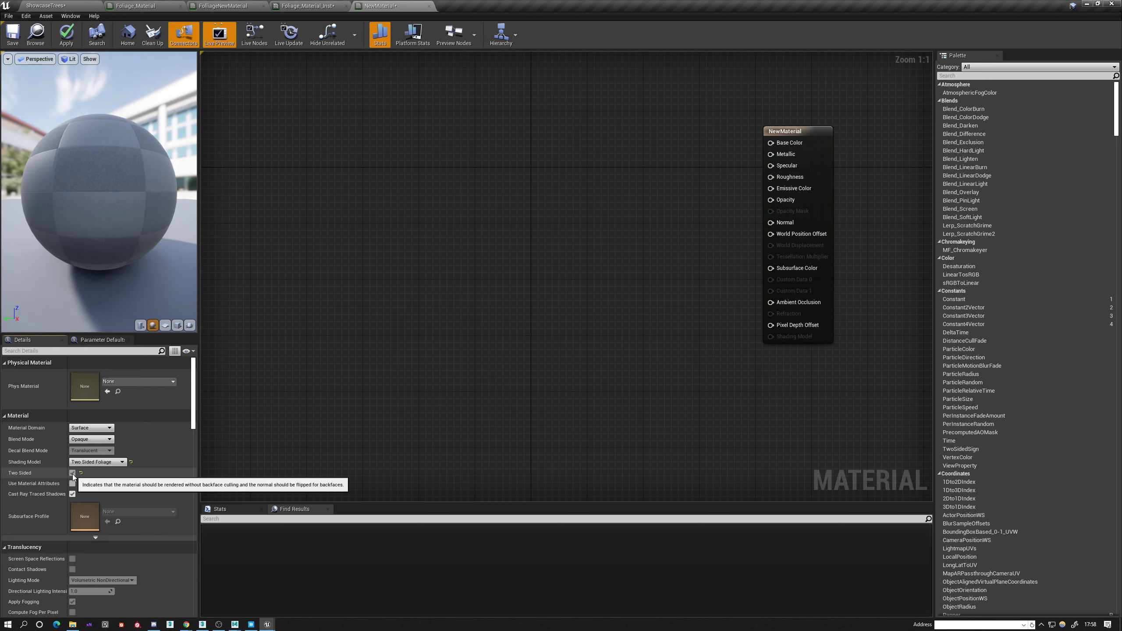
{"action": "left_click", "coordinate": [90, 439]}
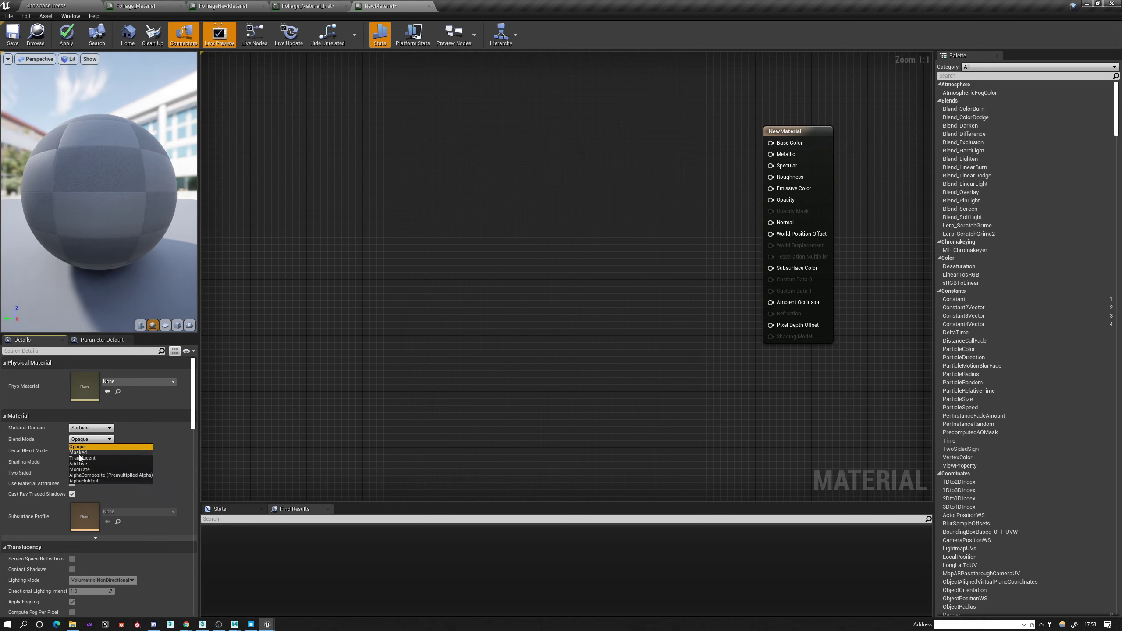
{"action": "left_click", "coordinate": [79, 452]}
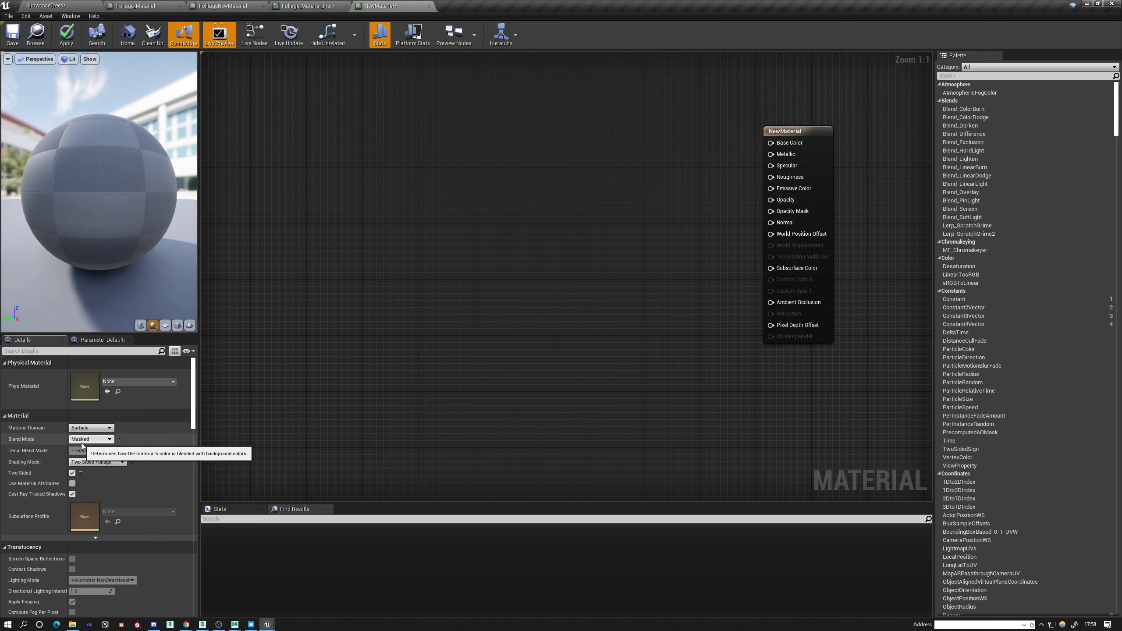
Select NewMaterial's output node, expand the advanced Usage options and look through the remaining material settings.
{"action": "left_click", "coordinate": [807, 131]}
{"action": "scroll", "coordinate": [156, 507], "scroll_direction": "down", "scroll_amount": 10}
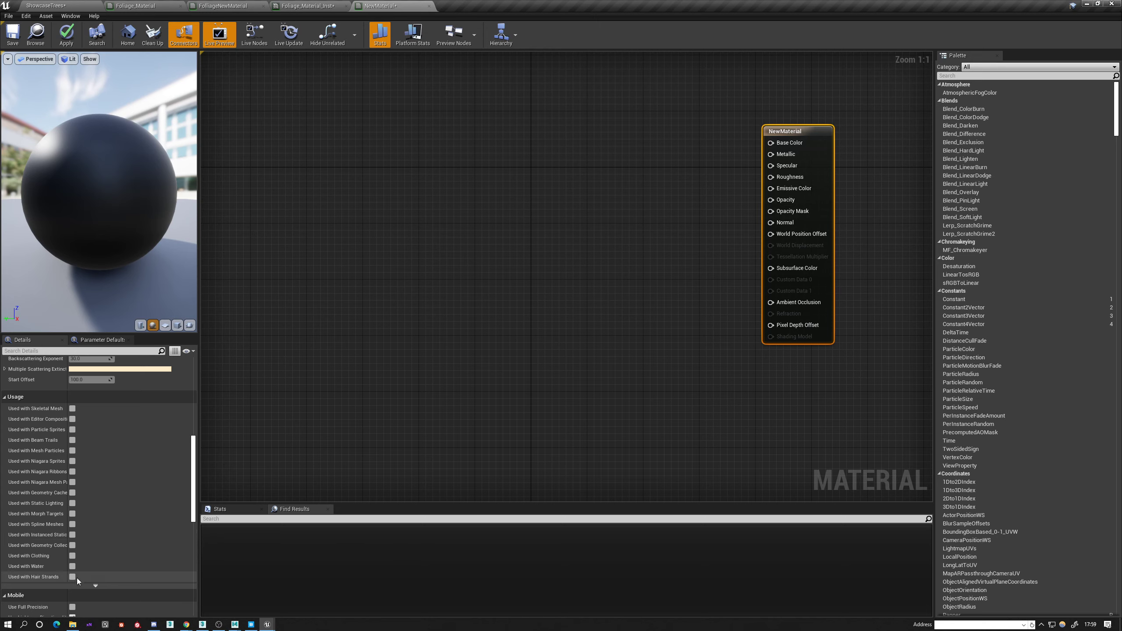
{"action": "left_click", "coordinate": [96, 586]}
{"action": "scroll", "coordinate": [98, 588], "scroll_direction": "down", "scroll_amount": 2}
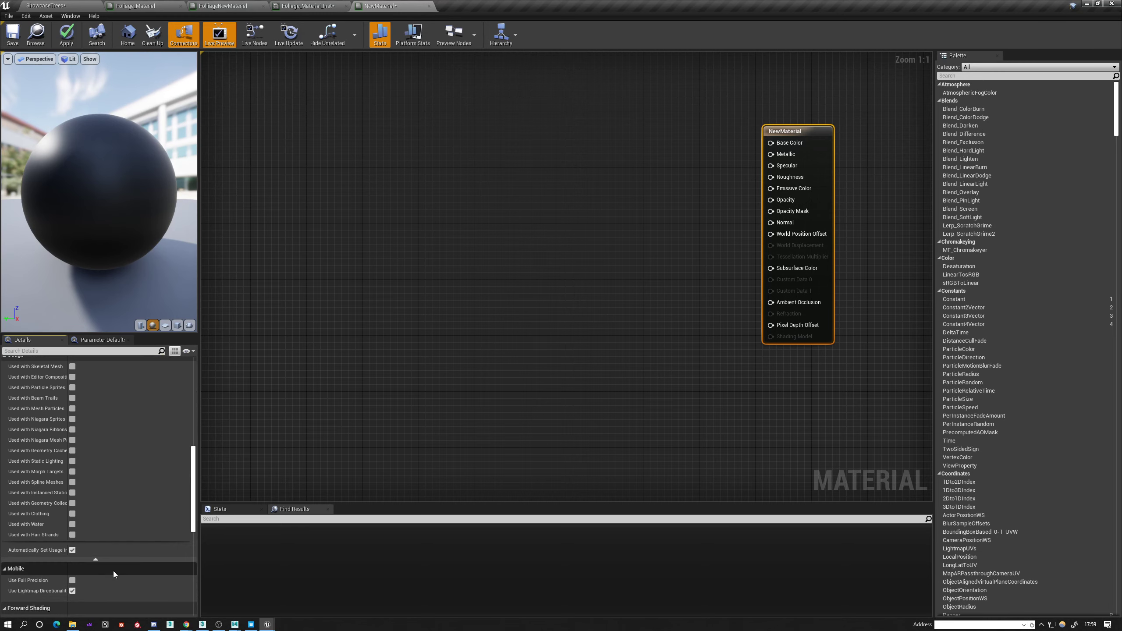
{"action": "scroll", "coordinate": [116, 570], "scroll_direction": "up", "scroll_amount": 6}
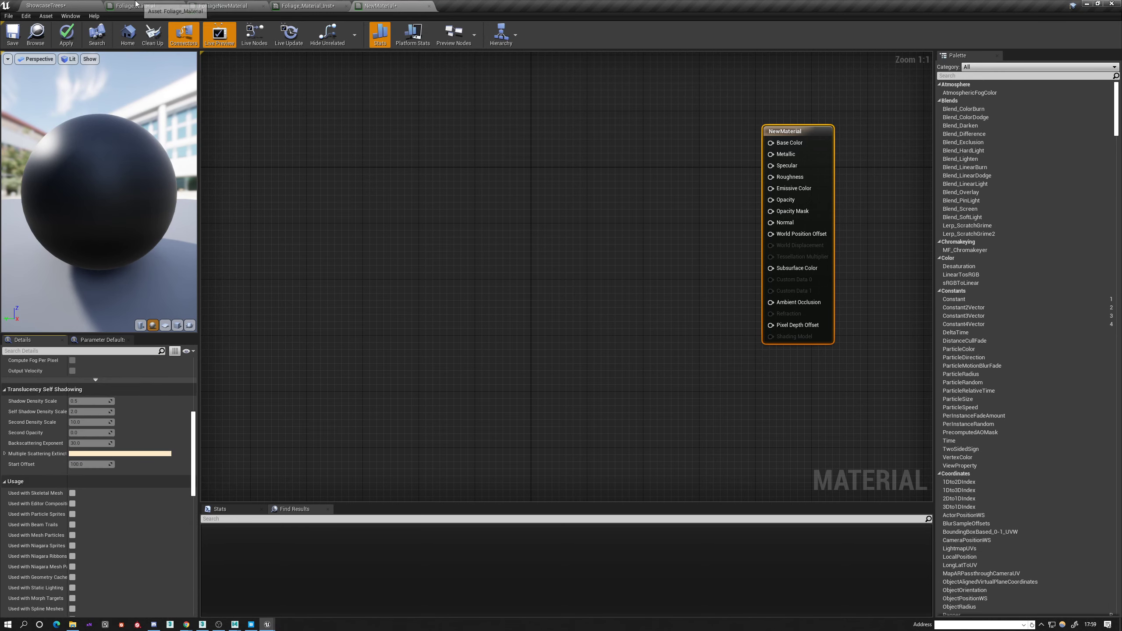
Open Foliage_Material from the MSPresets/Foliage_Material folder and examine its Opacity, Normal, Wind and Translucency groups.
{"action": "left_click", "coordinate": [61, 5]}
{"action": "left_click", "coordinate": [413, 7]}
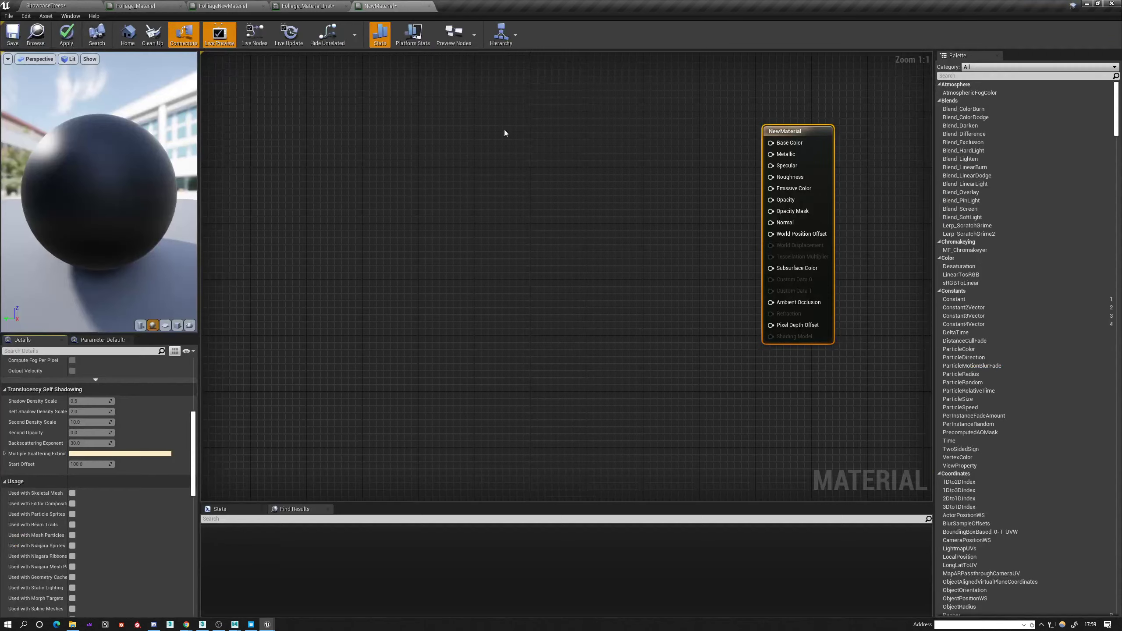
{"action": "left_click", "coordinate": [211, 5]}
{"action": "left_click", "coordinate": [142, 6]}
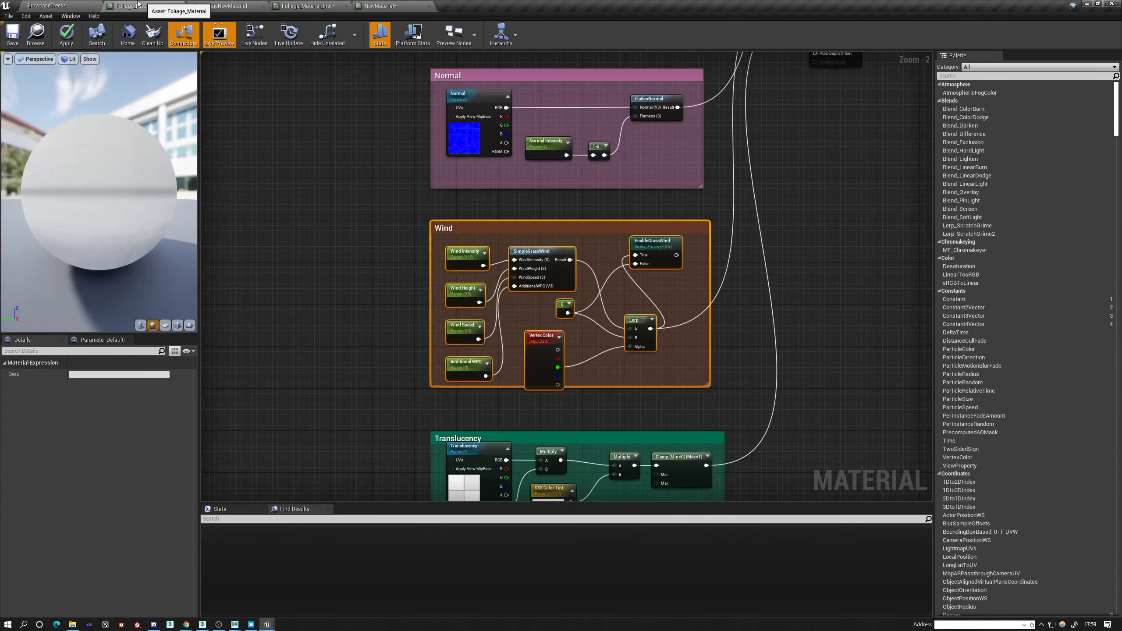
{"action": "left_click", "coordinate": [50, 5]}
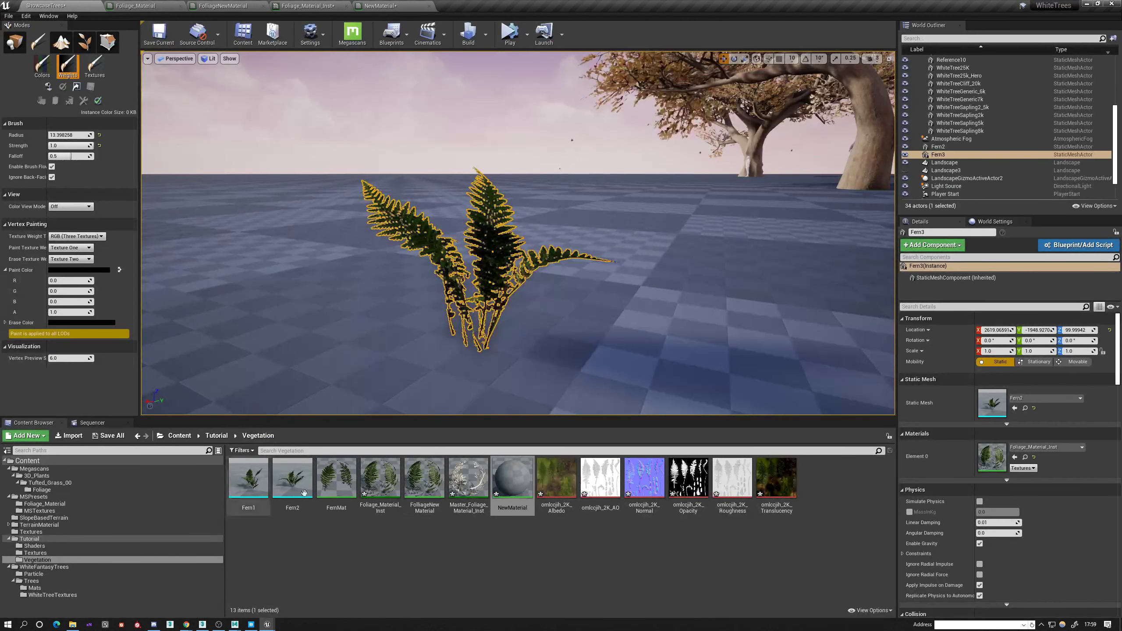
{"action": "left_click", "coordinate": [28, 498]}
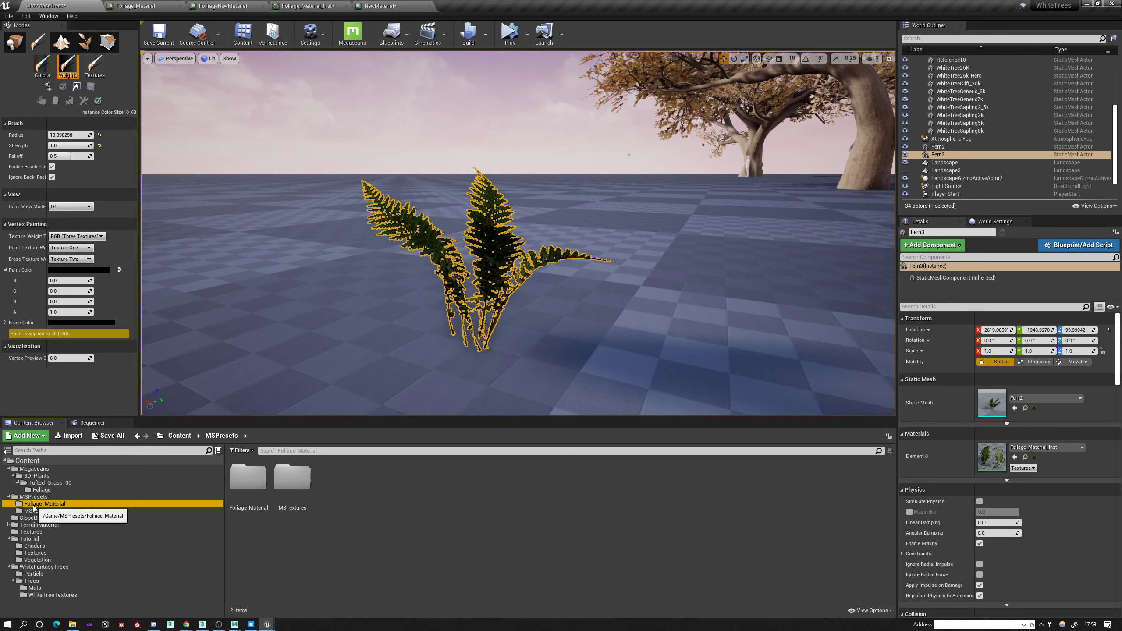
{"action": "left_click", "coordinate": [33, 505]}
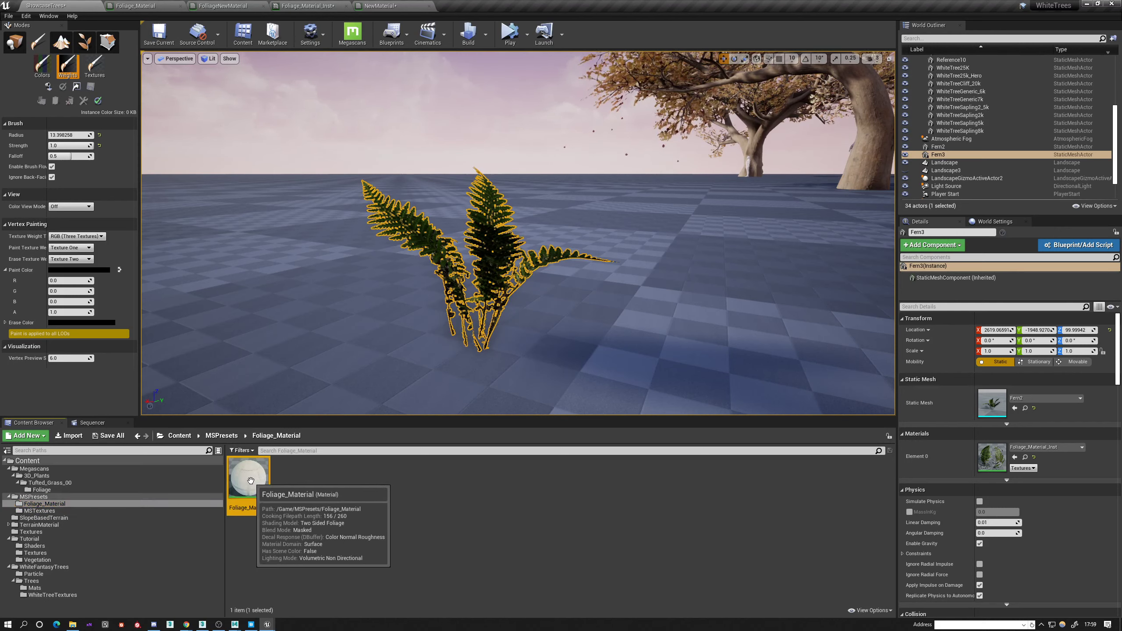
{"action": "double_click", "coordinate": [252, 482]}
{"action": "left_click_drag", "start_coordinate": [408, 213], "coordinate": [738, 400]}
{"action": "scroll", "coordinate": [630, 469], "scroll_direction": "down", "scroll_amount": 4}
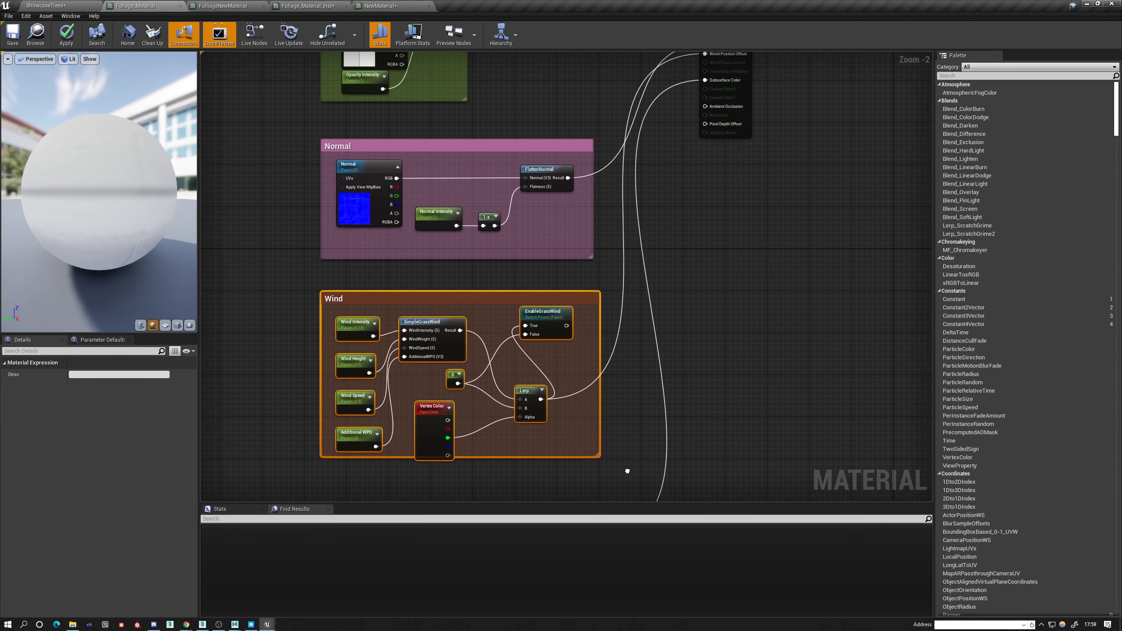
{"action": "scroll", "coordinate": [630, 469], "scroll_direction": "up", "scroll_amount": 2}
{"action": "right_click_drag", "start_coordinate": [629, 470], "coordinate": [633, 371]}
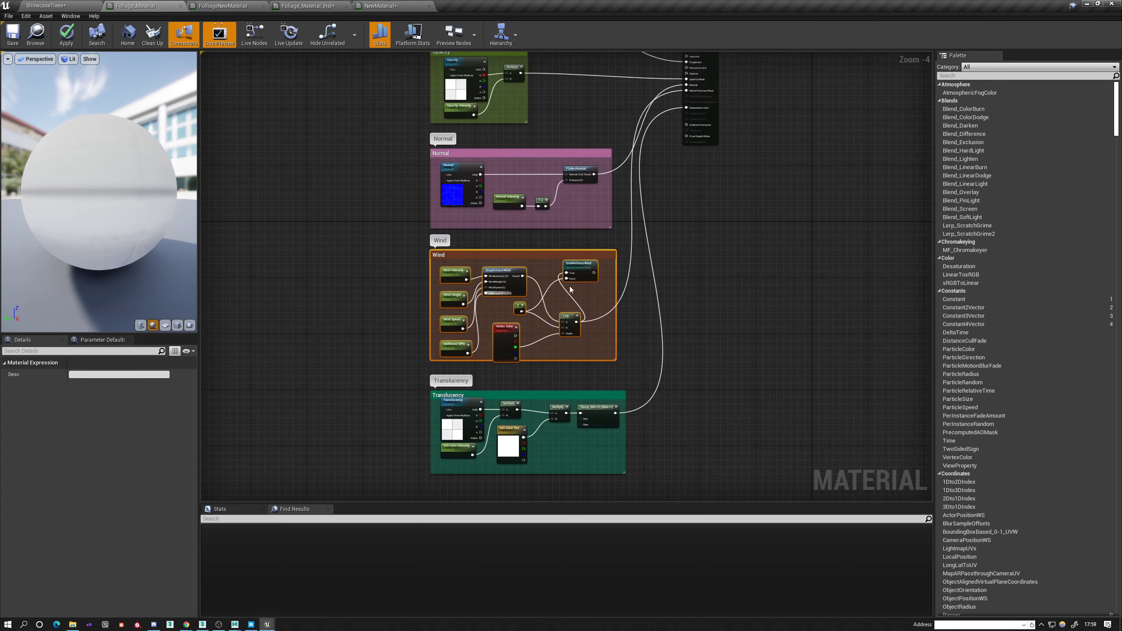
{"action": "right_click_drag", "start_coordinate": [519, 219], "coordinate": [565, 227]}
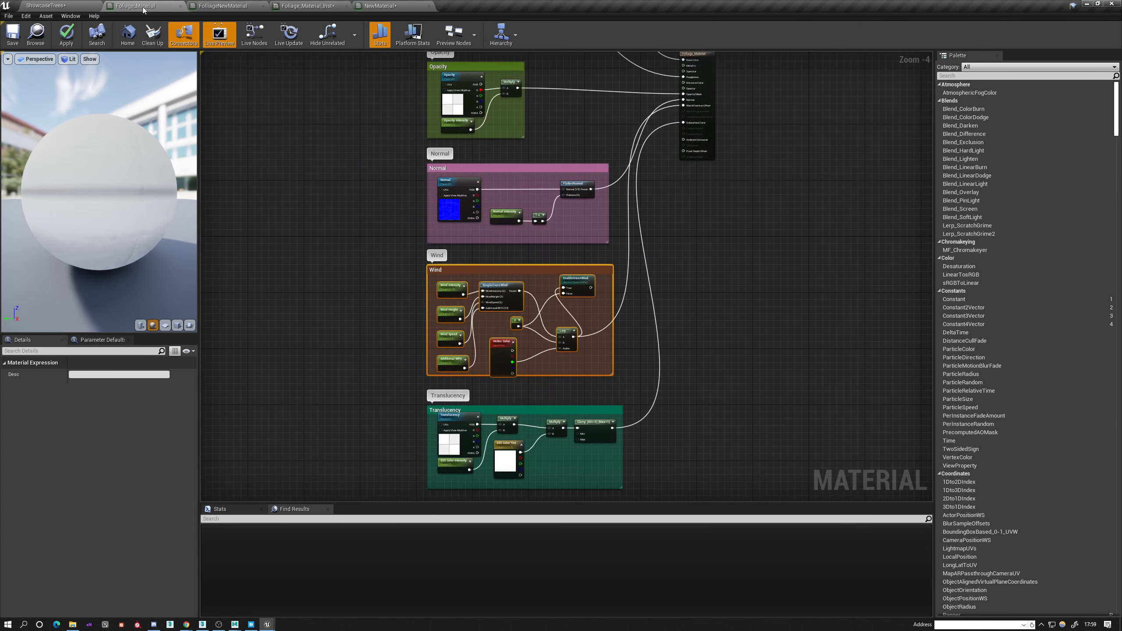
Create a material instance of Foliage_Material with the default name in its folder and open it.
{"action": "left_click", "coordinate": [85, 4]}
{"action": "right_click", "coordinate": [247, 463]}
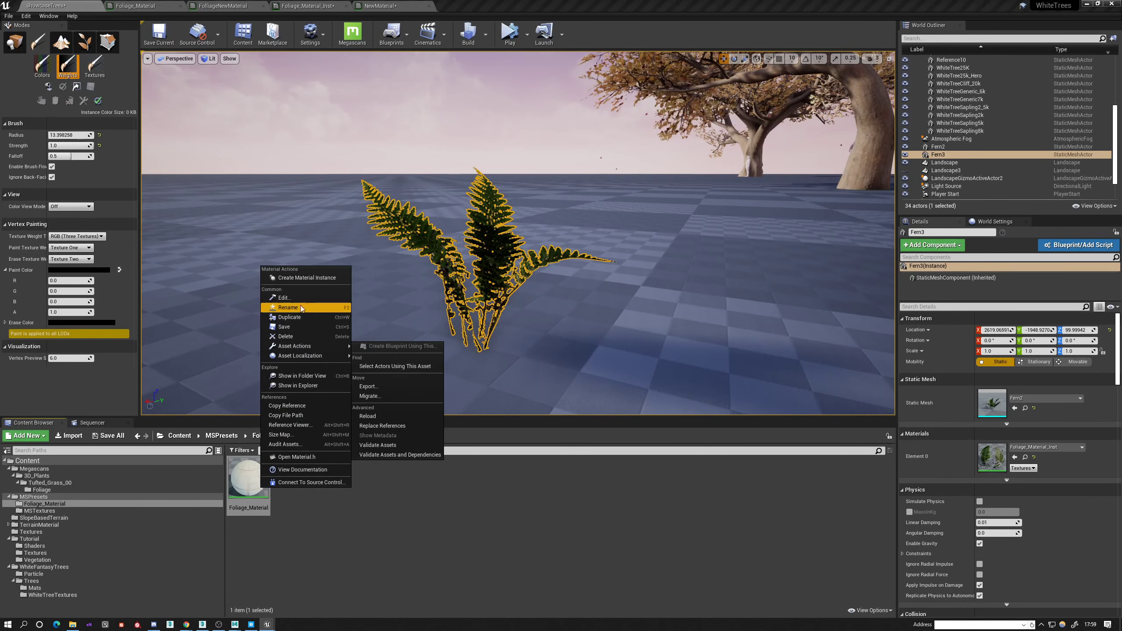
{"action": "left_click", "coordinate": [320, 279]}
{"action": "key", "text": "Return"}
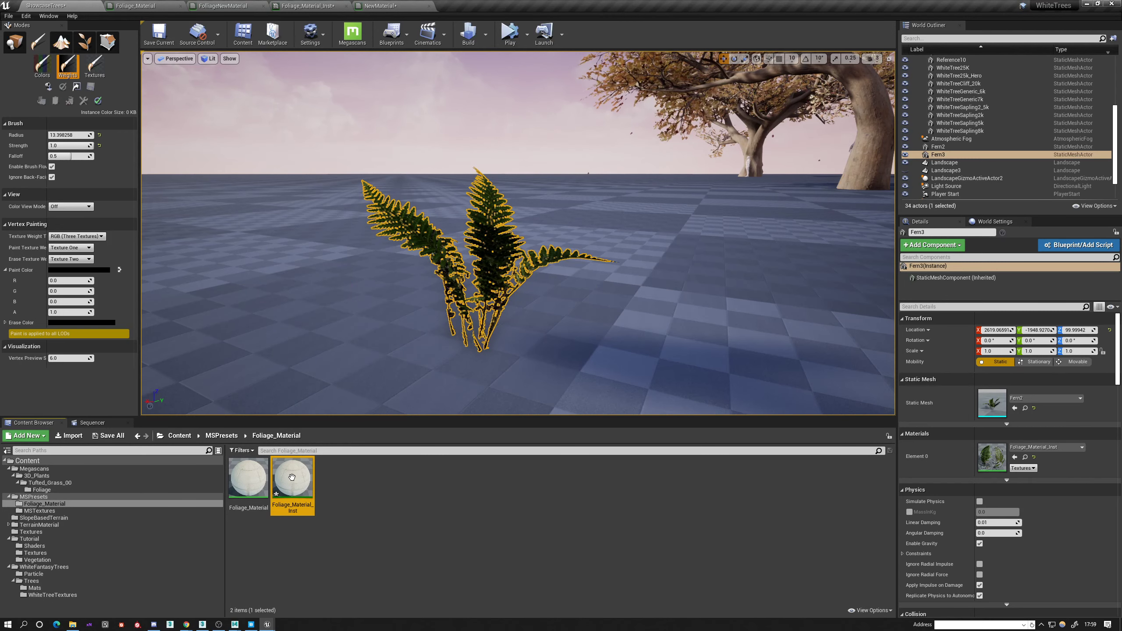
{"action": "double_click", "coordinate": [293, 477]}
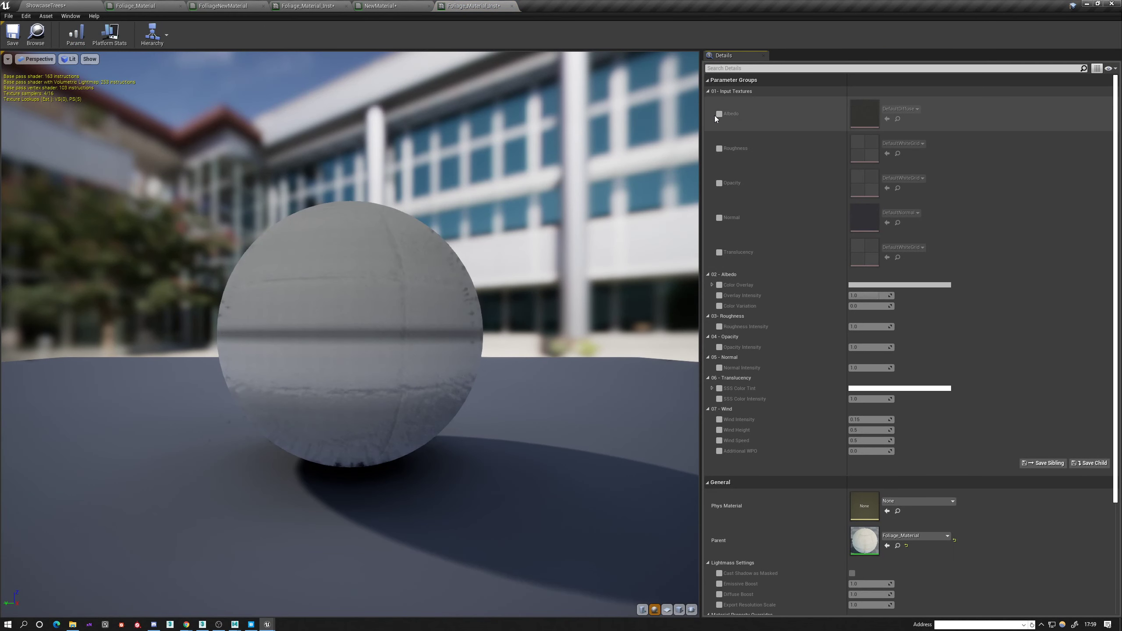
Enable the Albedo, Roughness, Opacity, Normal and Translucency texture overrides in the new material instance.
{"action": "left_click", "coordinate": [719, 114]}
{"action": "left_click", "coordinate": [719, 149]}
{"action": "left_click", "coordinate": [719, 183]}
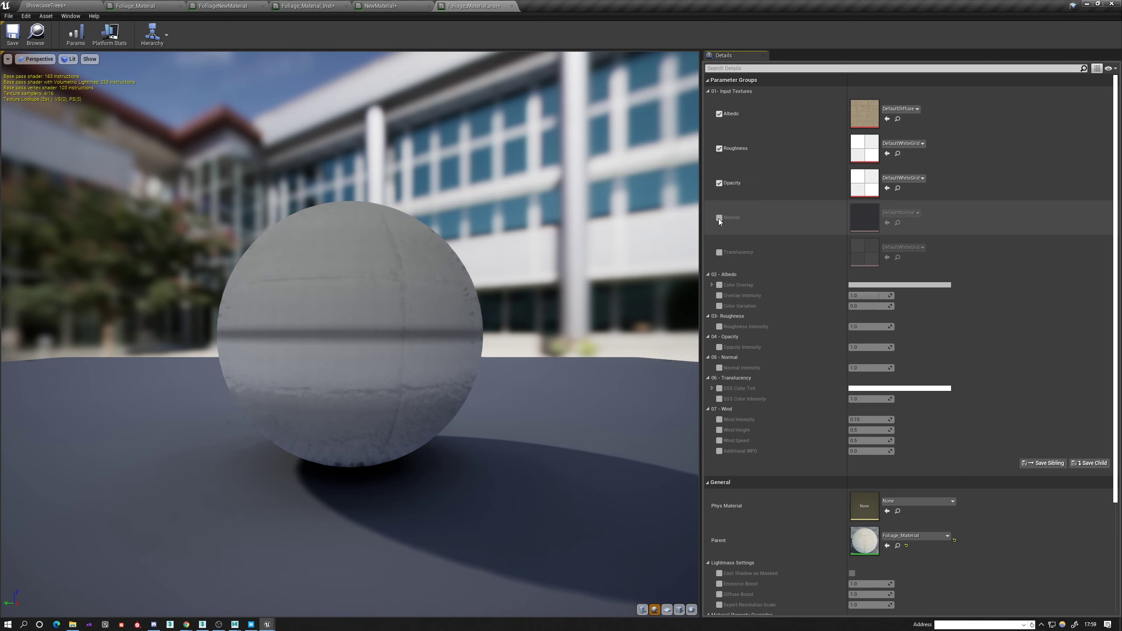
{"action": "left_click", "coordinate": [718, 218]}
{"action": "left_click", "coordinate": [718, 253]}
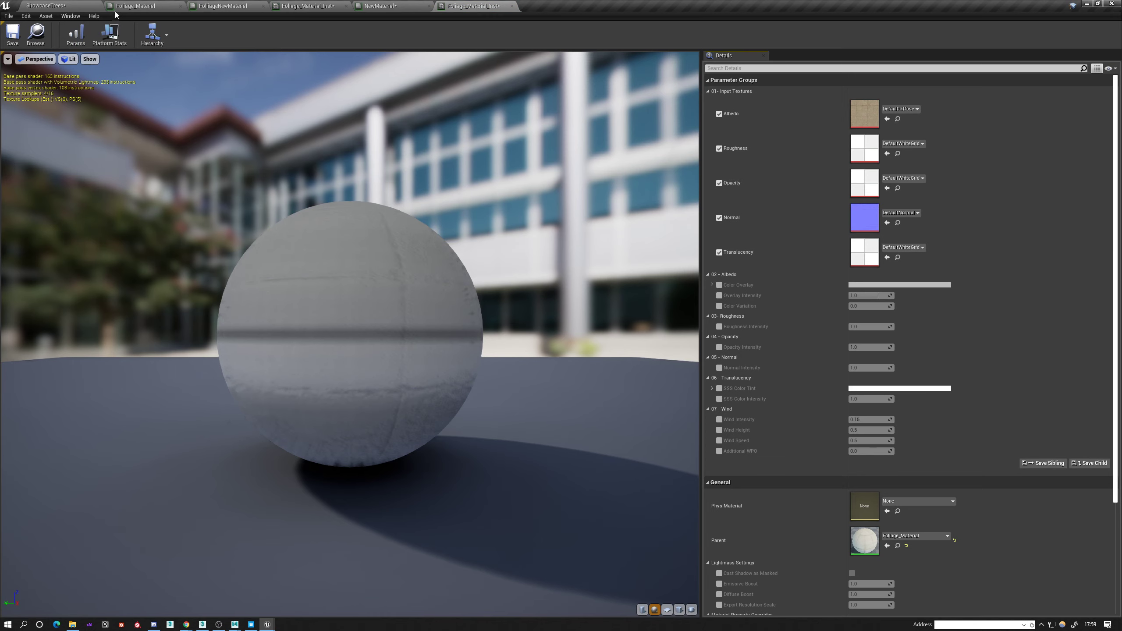
Undock the material instance's editor and assign omlccjih_2K_Albedo from the Tutorial/Vegetation folder to its Albedo texture.
{"action": "left_click_drag", "start_coordinate": [474, 6], "coordinate": [475, 185]}
{"action": "left_click", "coordinate": [76, 6]}
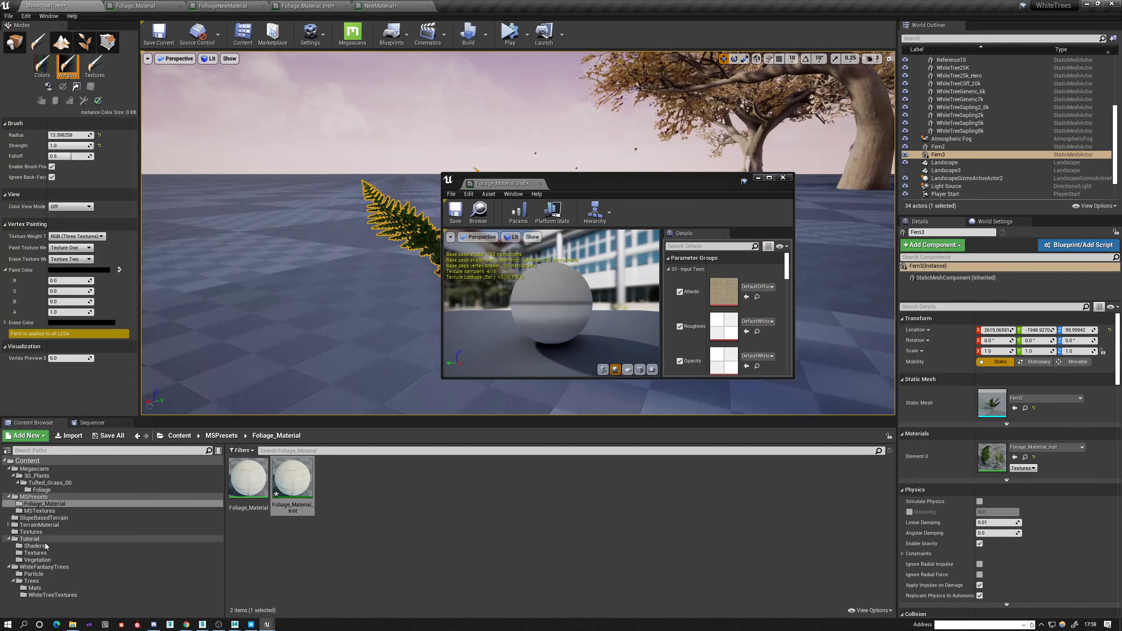
{"action": "left_click", "coordinate": [37, 560]}
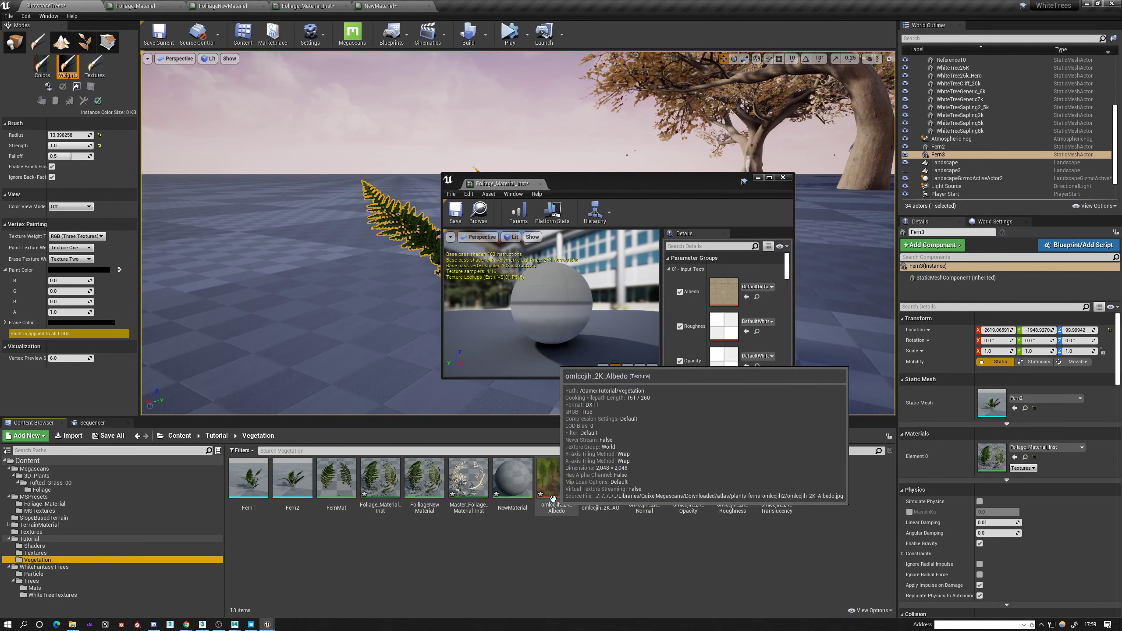
{"action": "left_click_drag", "start_coordinate": [556, 478], "coordinate": [694, 300]}
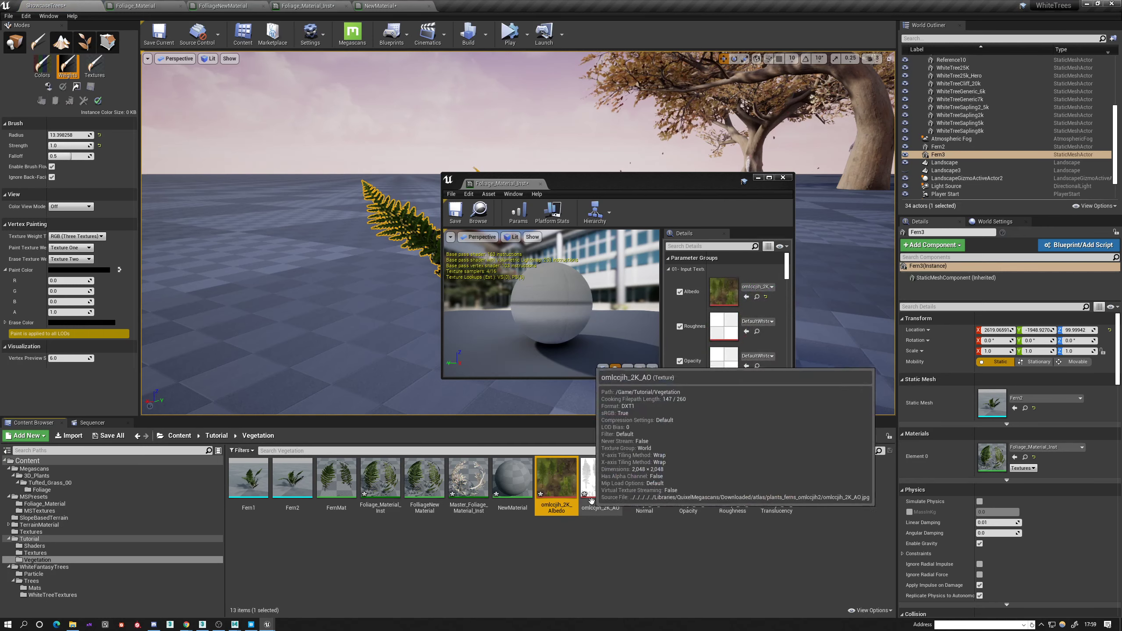
Assign the omlccjih_2K Normal, Opacity, Roughness and Translucency textures to the matching inputs of the material instance.
{"action": "left_click_drag", "start_coordinate": [601, 478], "coordinate": [573, 509]}
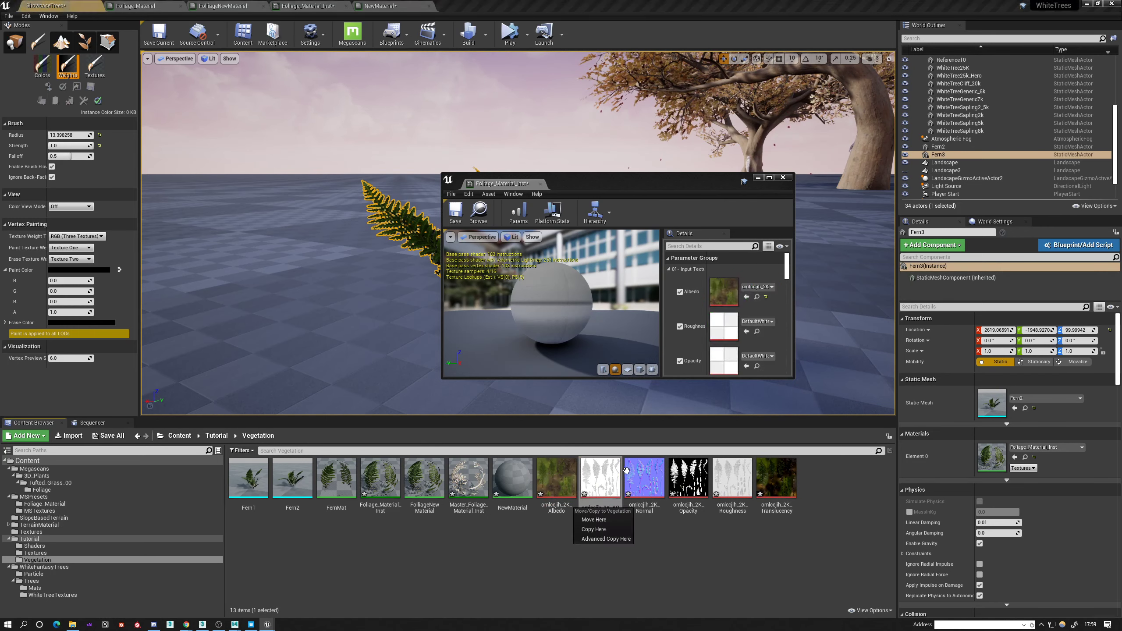
{"action": "left_click_drag", "start_coordinate": [643, 479], "coordinate": [717, 369]}
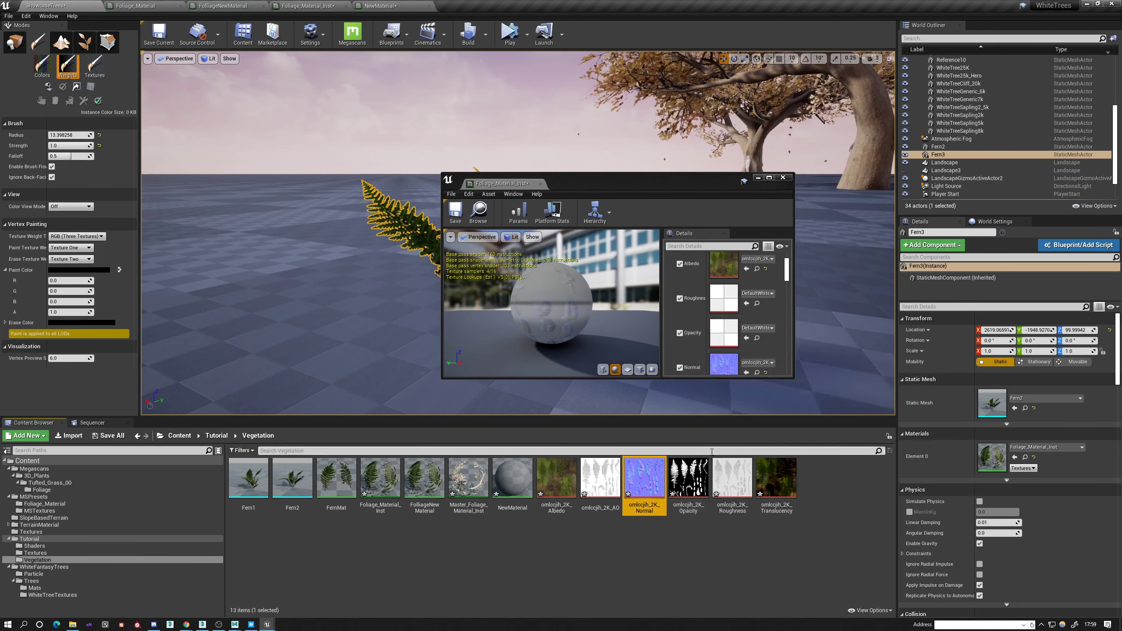
{"action": "left_click_drag", "start_coordinate": [688, 477], "coordinate": [720, 335]}
{"action": "left_click_drag", "start_coordinate": [732, 478], "coordinate": [723, 300]}
{"action": "scroll", "coordinate": [726, 324], "scroll_direction": "down", "scroll_amount": 3}
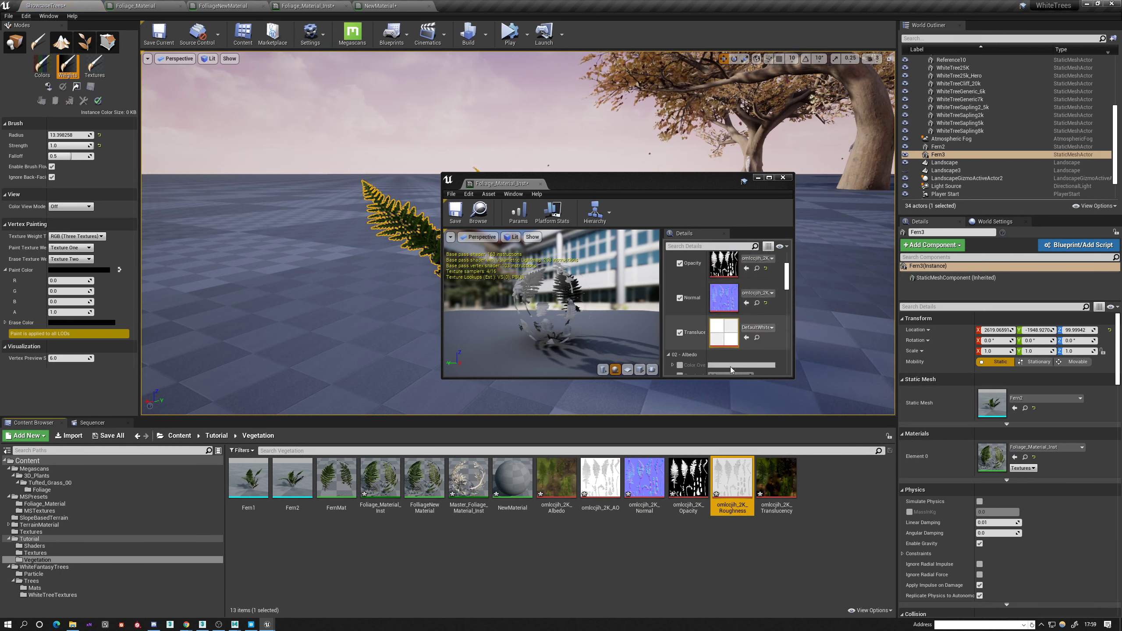
{"action": "left_click_drag", "start_coordinate": [777, 478], "coordinate": [724, 337]}
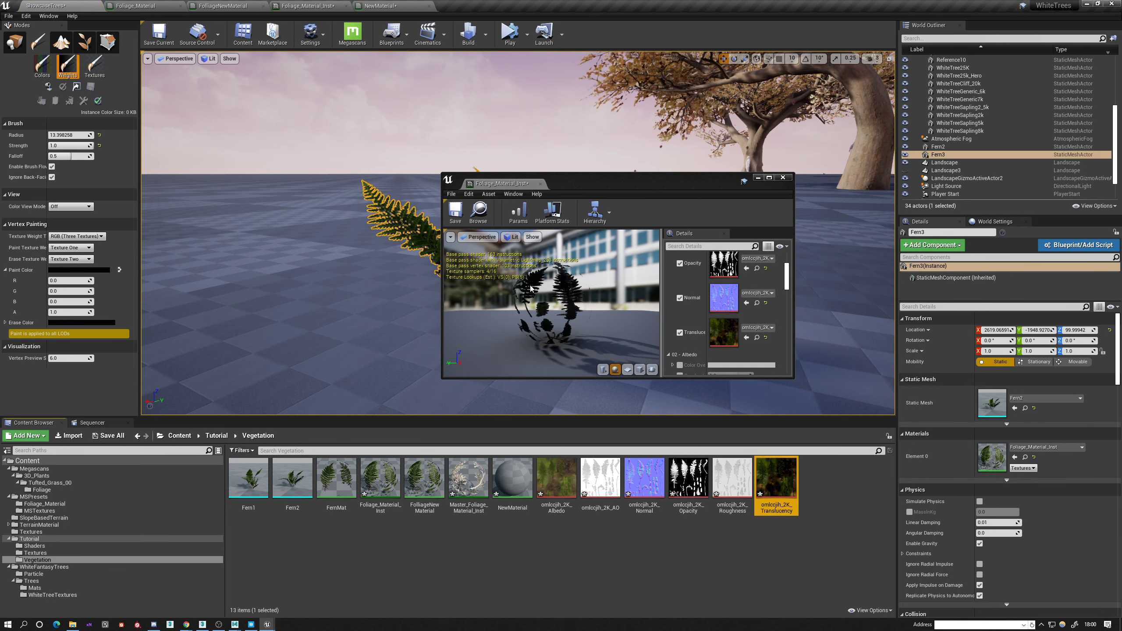
Enable the material instance's Wind Intensity, Wind Height, Wind Speed and Additional WPO overrides, save it and locate it in its folder.
{"action": "scroll", "coordinate": [680, 340], "scroll_direction": "down", "scroll_amount": 1}
{"action": "scroll", "coordinate": [683, 336], "scroll_direction": "down", "scroll_amount": 3}
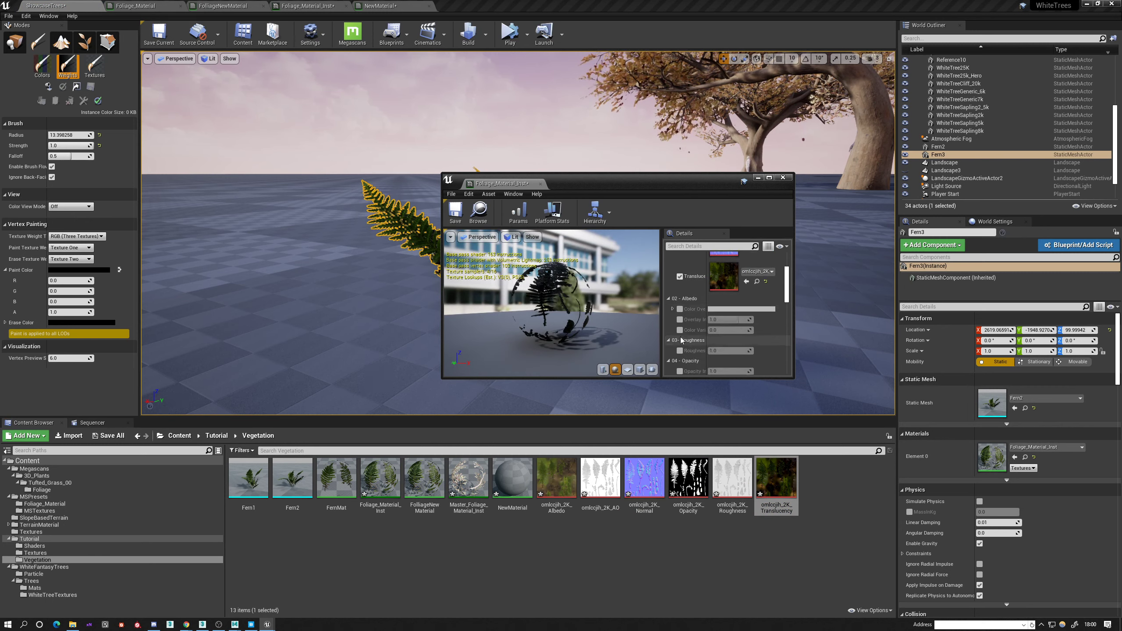
{"action": "scroll", "coordinate": [681, 346], "scroll_direction": "down", "scroll_amount": 2}
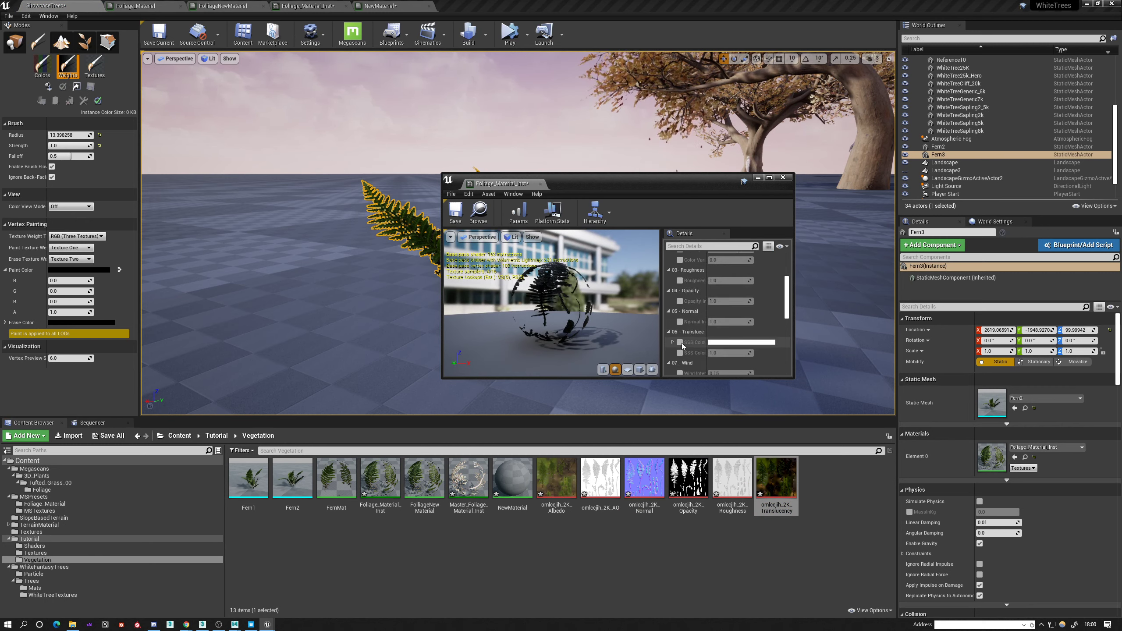
{"action": "scroll", "coordinate": [681, 347], "scroll_direction": "down", "scroll_amount": 1}
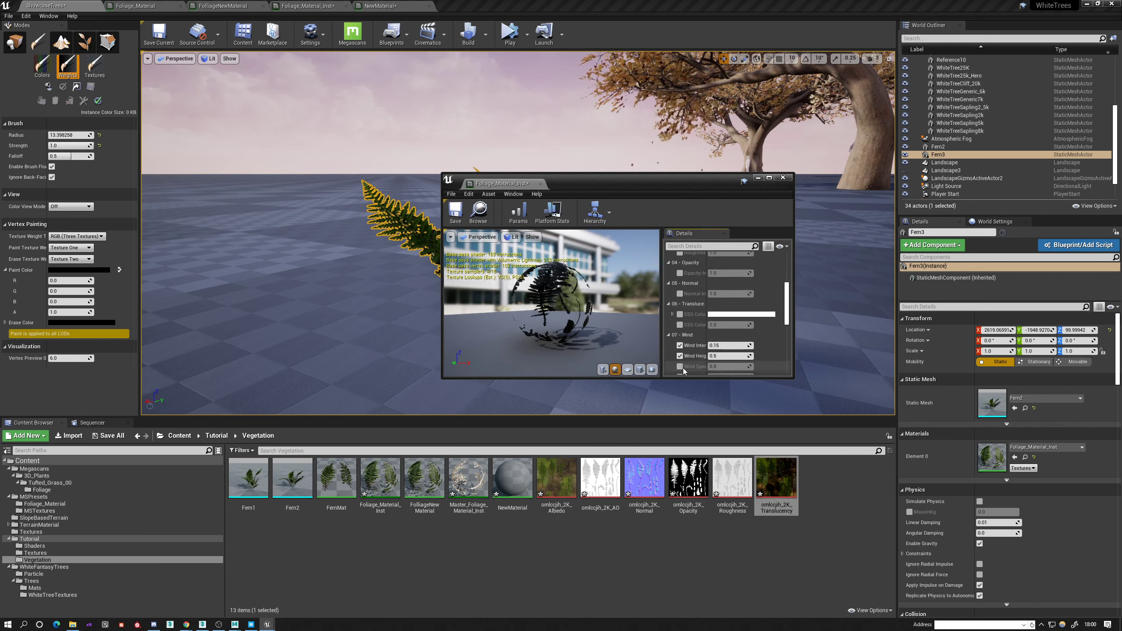
{"action": "scroll", "coordinate": [680, 372], "scroll_direction": "down", "scroll_amount": 1}
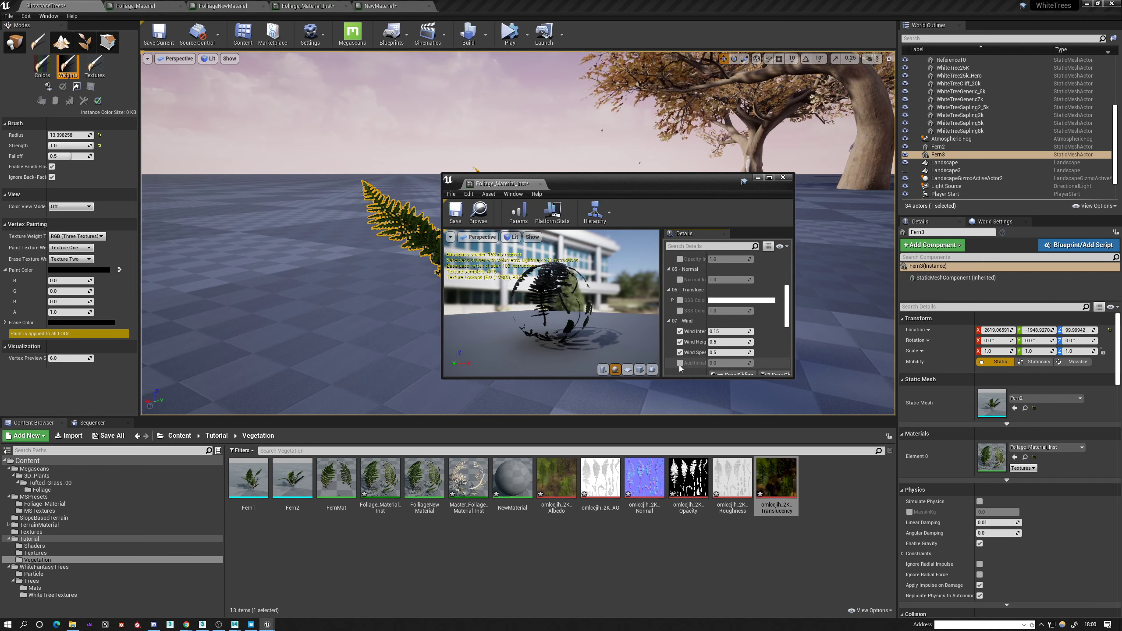
{"action": "left_click", "coordinate": [460, 219]}
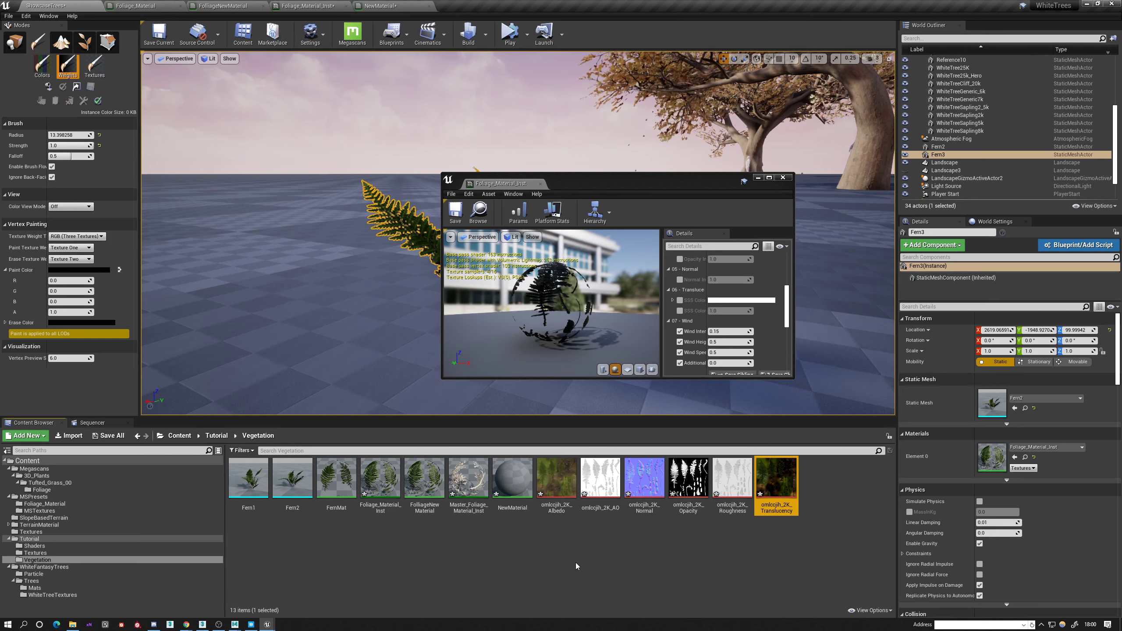
{"action": "left_click", "coordinate": [478, 211]}
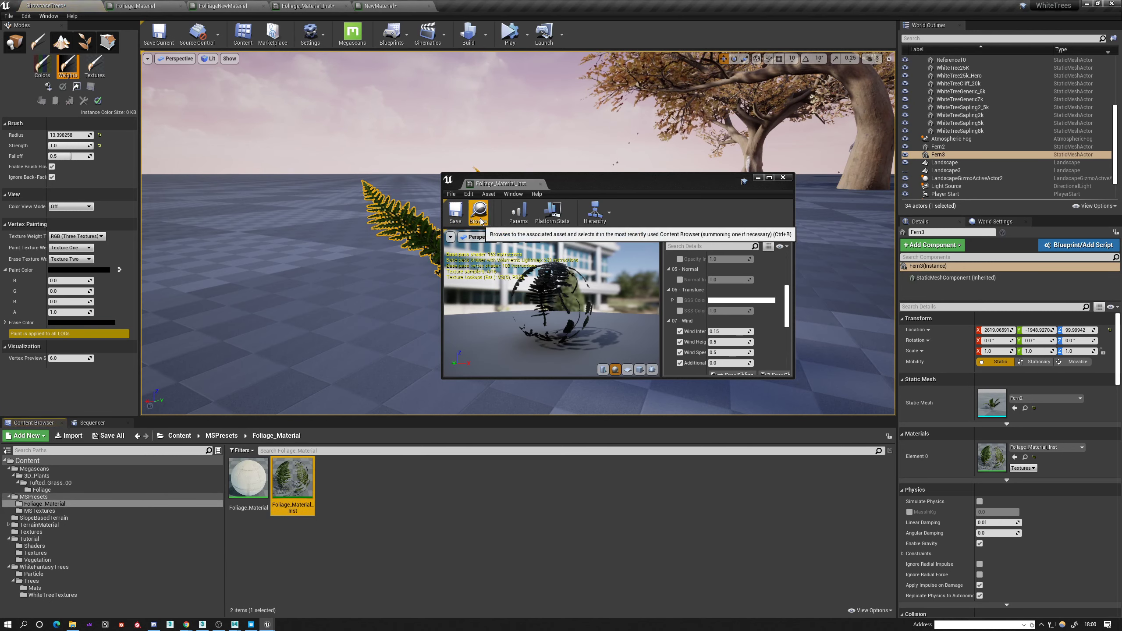
Try to move Foliage_Material_Inst from MSPresets/Foliage_Material to the Tutorial/Vegetation folder.
{"action": "left_click_drag", "start_coordinate": [551, 188], "coordinate": [759, 185]}
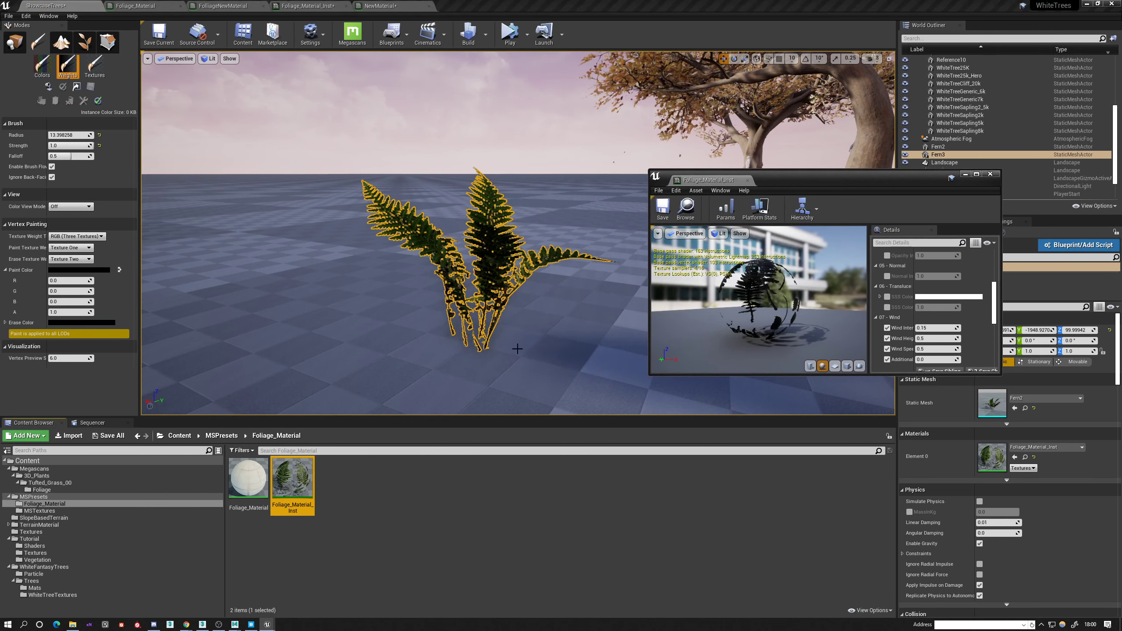
{"action": "left_click_drag", "start_coordinate": [291, 480], "coordinate": [49, 561]}
{"action": "left_click", "coordinate": [75, 575]}
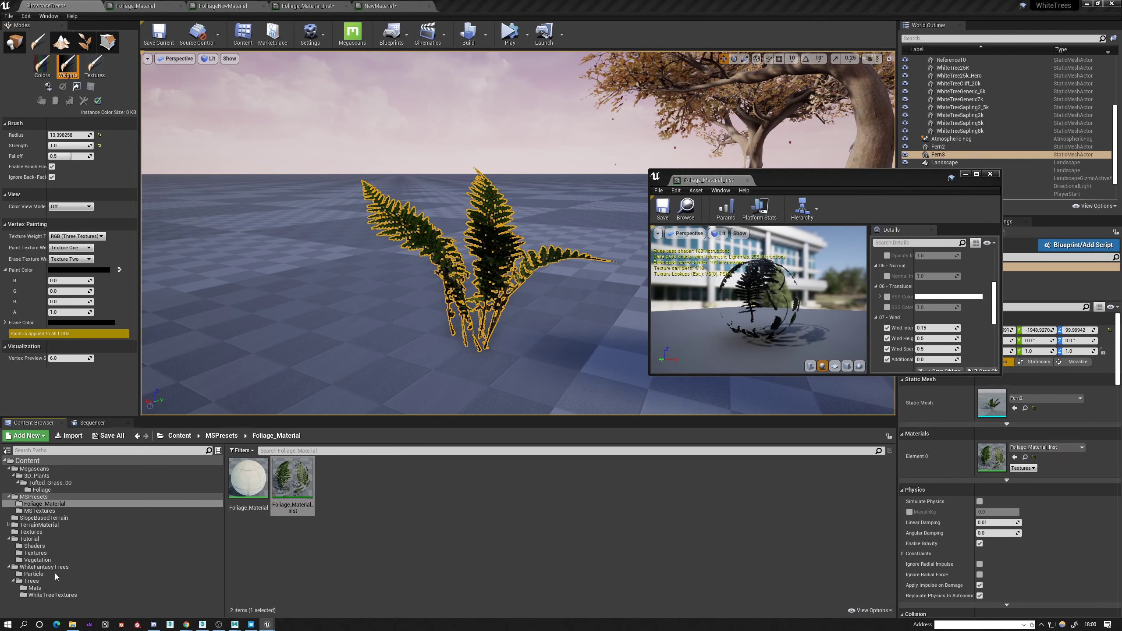
{"action": "left_click", "coordinate": [729, 395]}
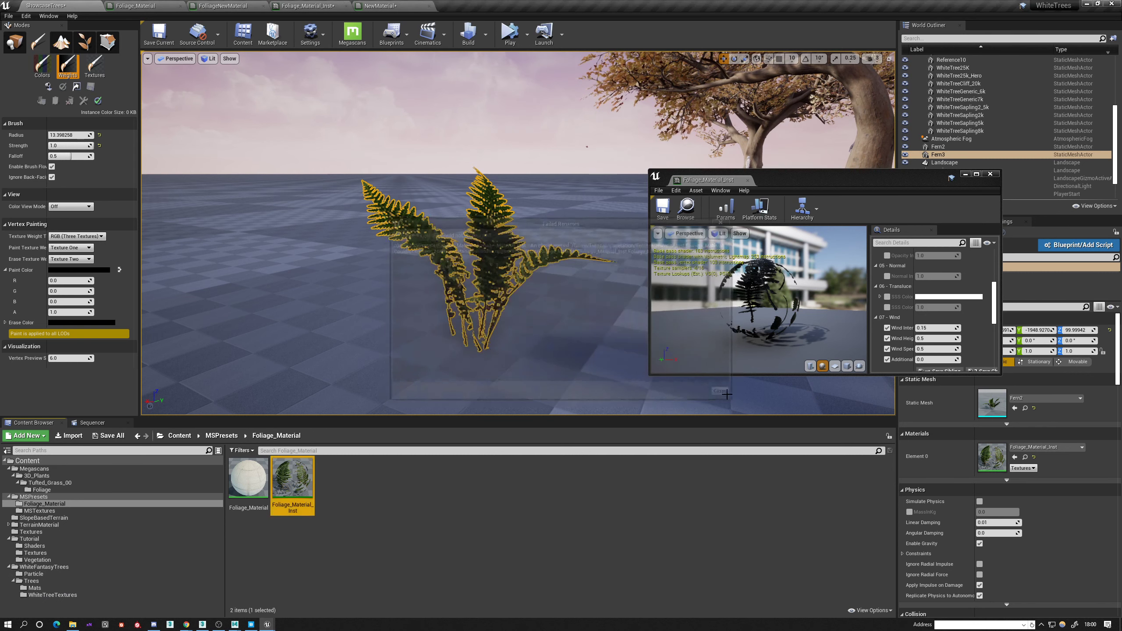
Rename the material instance as Foliage123w1we_Material_Inst and move it to the Tutorial/Vegetation folder.
{"action": "left_click", "coordinate": [291, 508]}
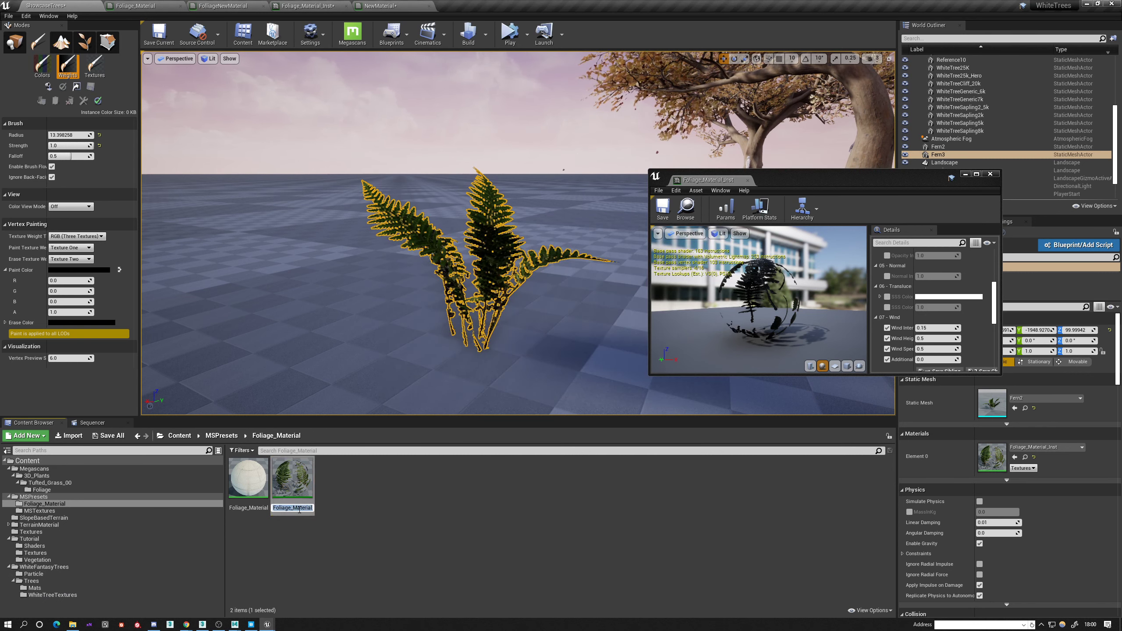
{"action": "type", "text": "123w1we"}
{"action": "key", "text": "Return"}
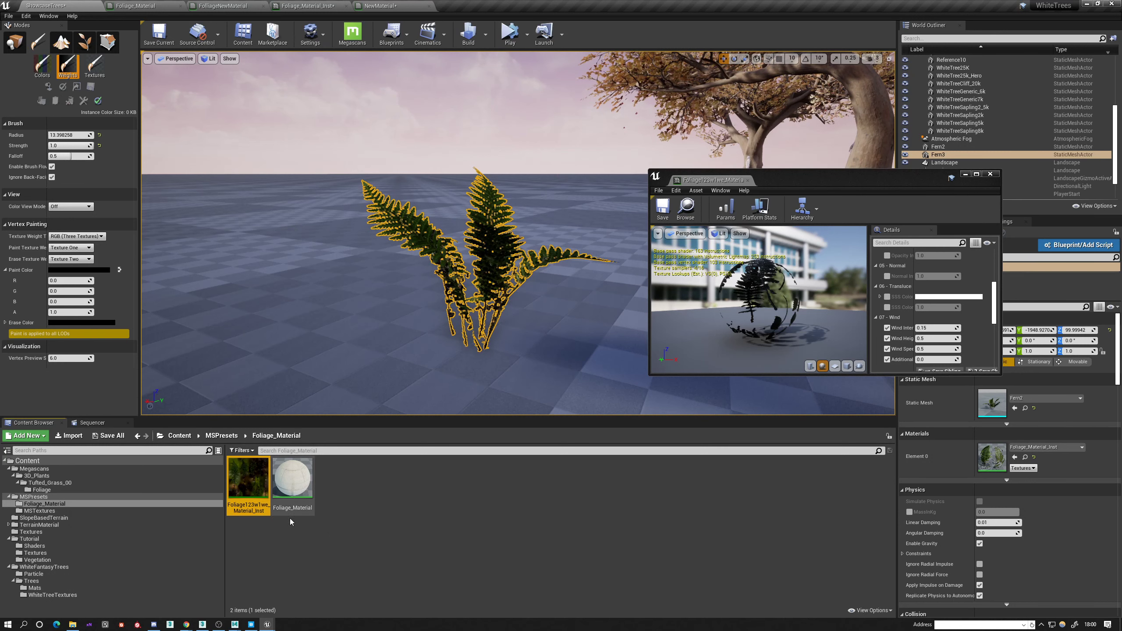
{"action": "left_click_drag", "start_coordinate": [247, 476], "coordinate": [43, 563]}
{"action": "left_click", "coordinate": [62, 573]}
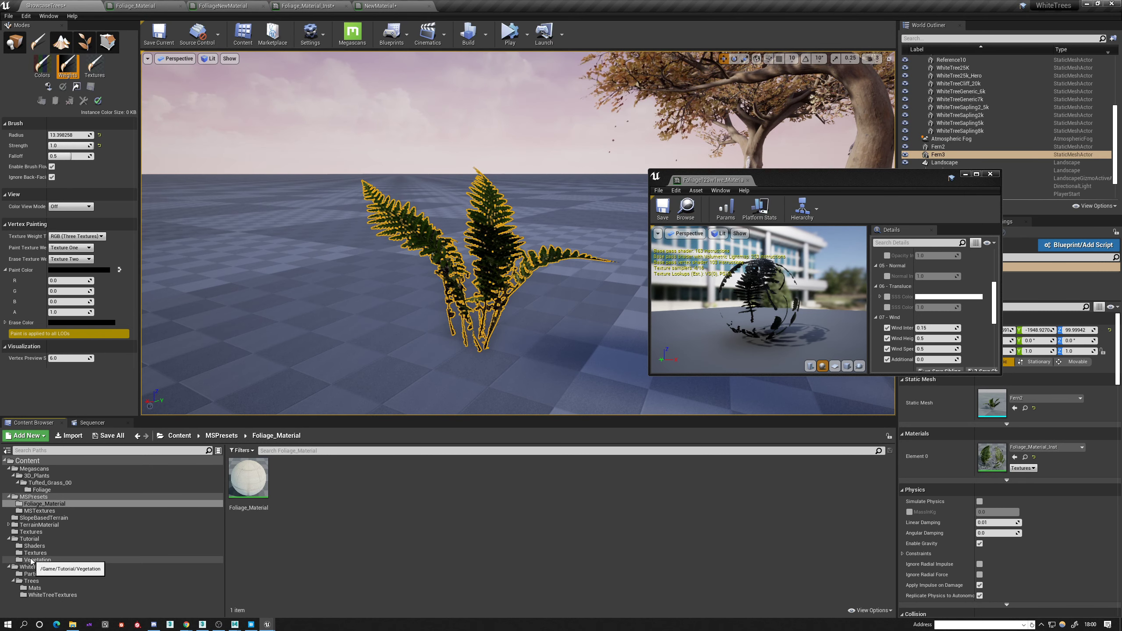
{"action": "left_click", "coordinate": [69, 563]}
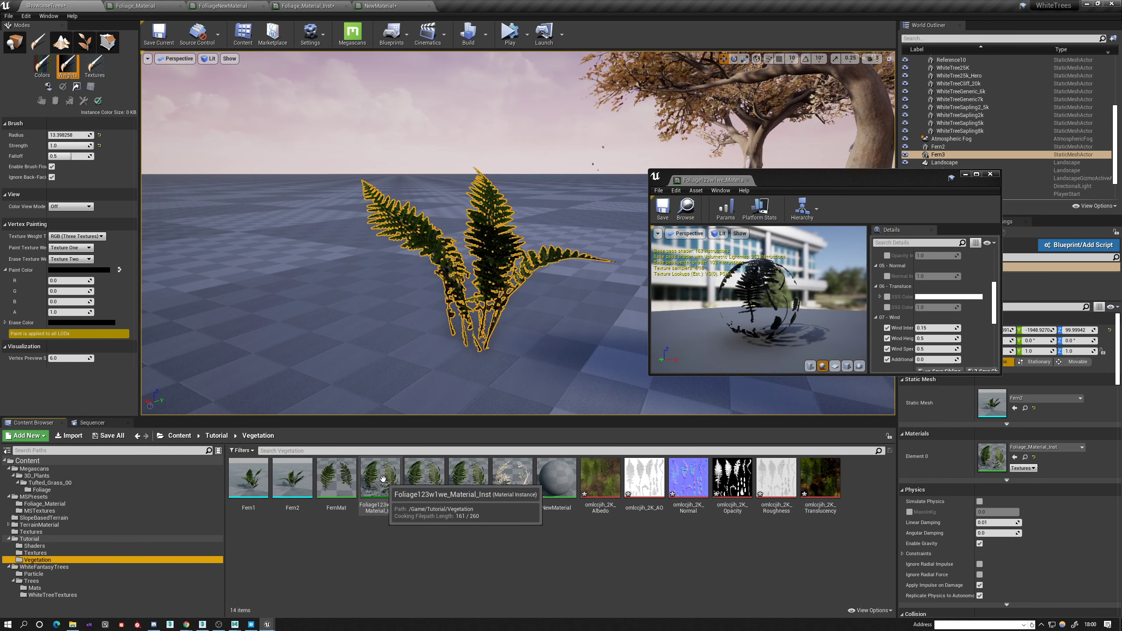
Open the Fern1 static mesh from the Vegetation folder and close the floating material instance editor.
{"action": "left_click", "coordinate": [375, 471]}
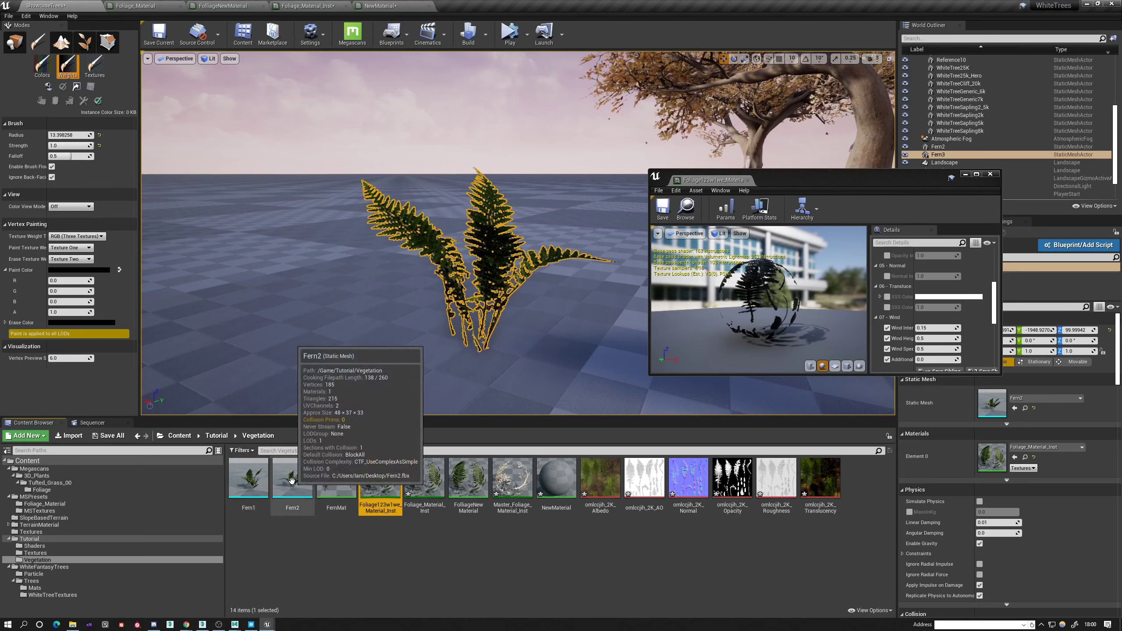
{"action": "left_click", "coordinate": [247, 478]}
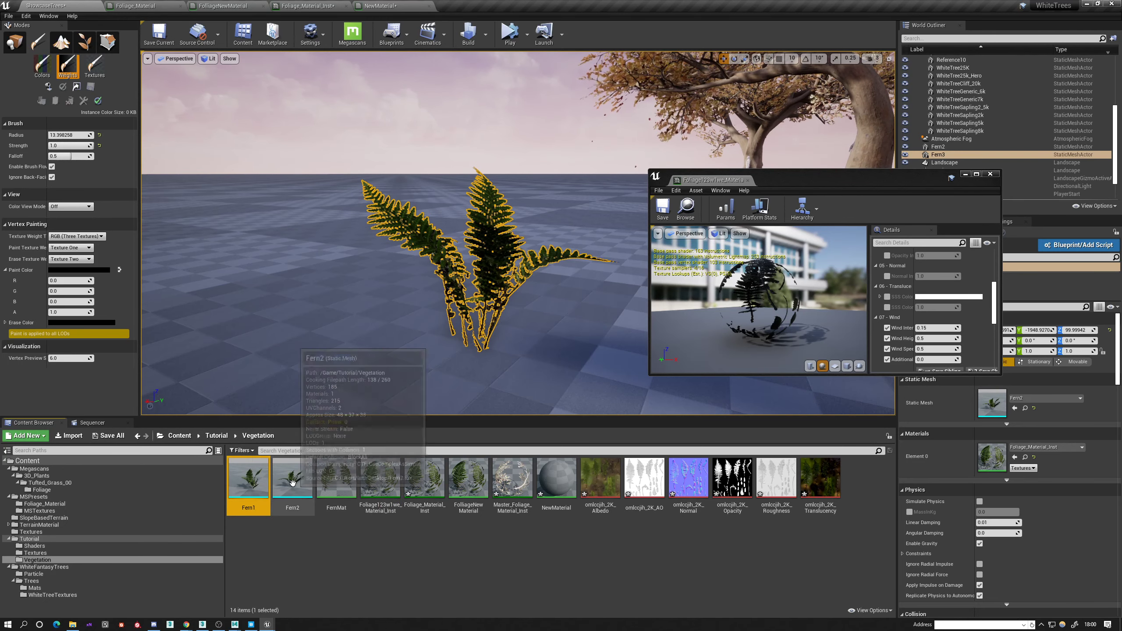
{"action": "double_click", "coordinate": [248, 478]}
{"action": "left_click_drag", "start_coordinate": [250, 487], "coordinate": [164, 487], "text": "alt"}
{"action": "scroll", "coordinate": [250, 487], "scroll_direction": "up", "scroll_amount": 6}
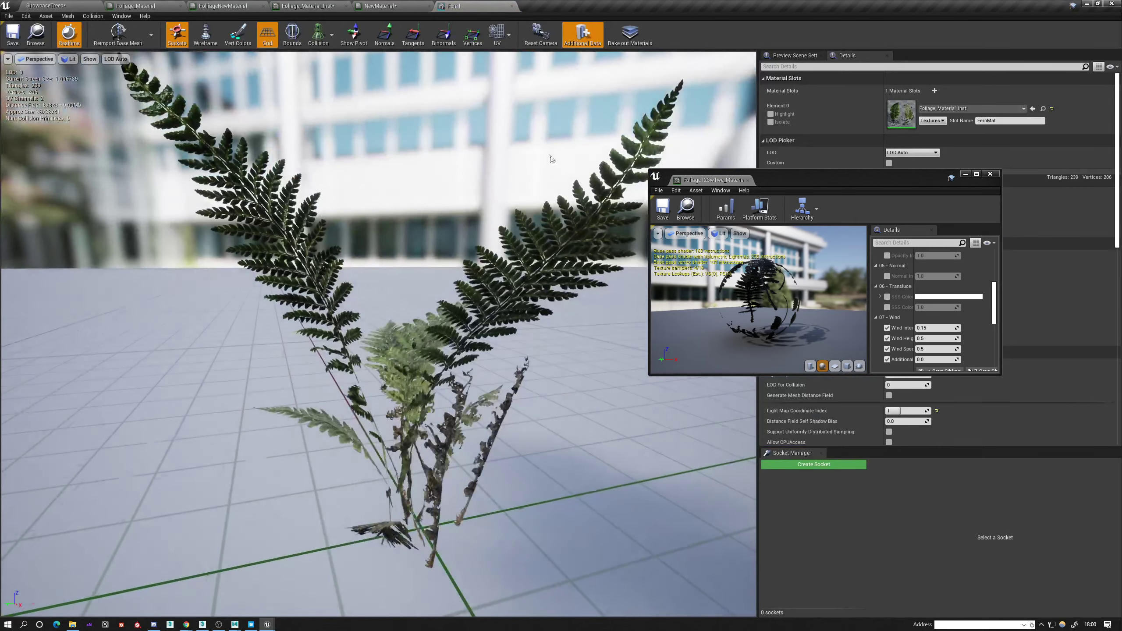
{"action": "left_click_drag", "start_coordinate": [829, 181], "coordinate": [735, 230]}
{"action": "left_click", "coordinate": [891, 227]}
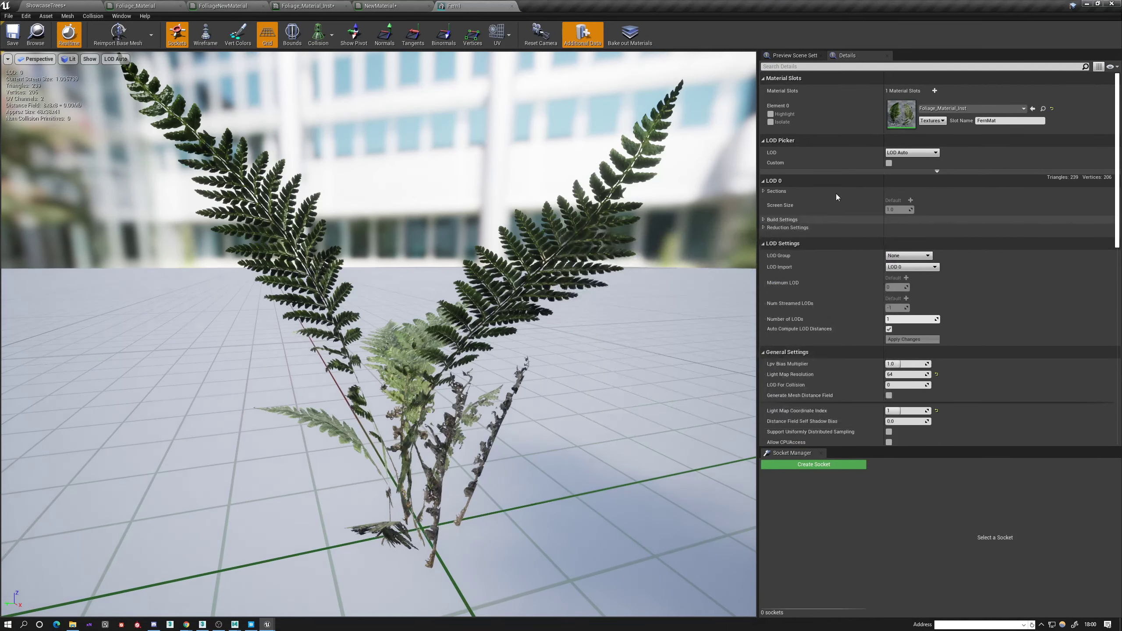
Assign Foliage123w1we_Material_Inst to Fern1's Element 0 material slot and inspect the fern from another angle.
{"action": "left_click", "coordinate": [123, 5]}
{"action": "left_click", "coordinate": [58, 4]}
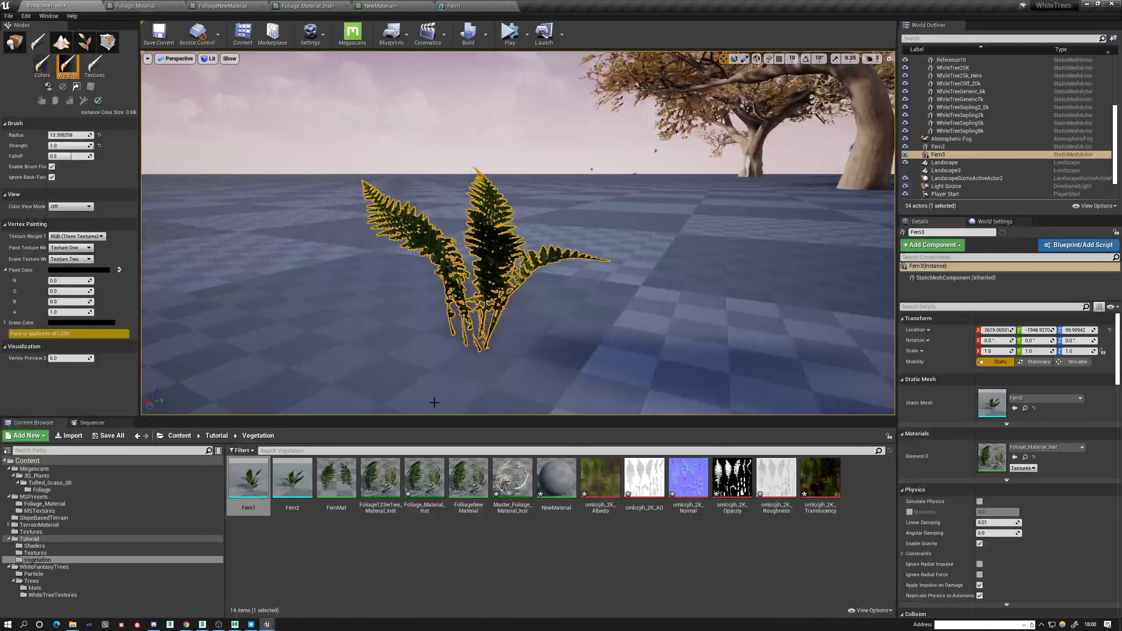
{"action": "left_click", "coordinate": [375, 482]}
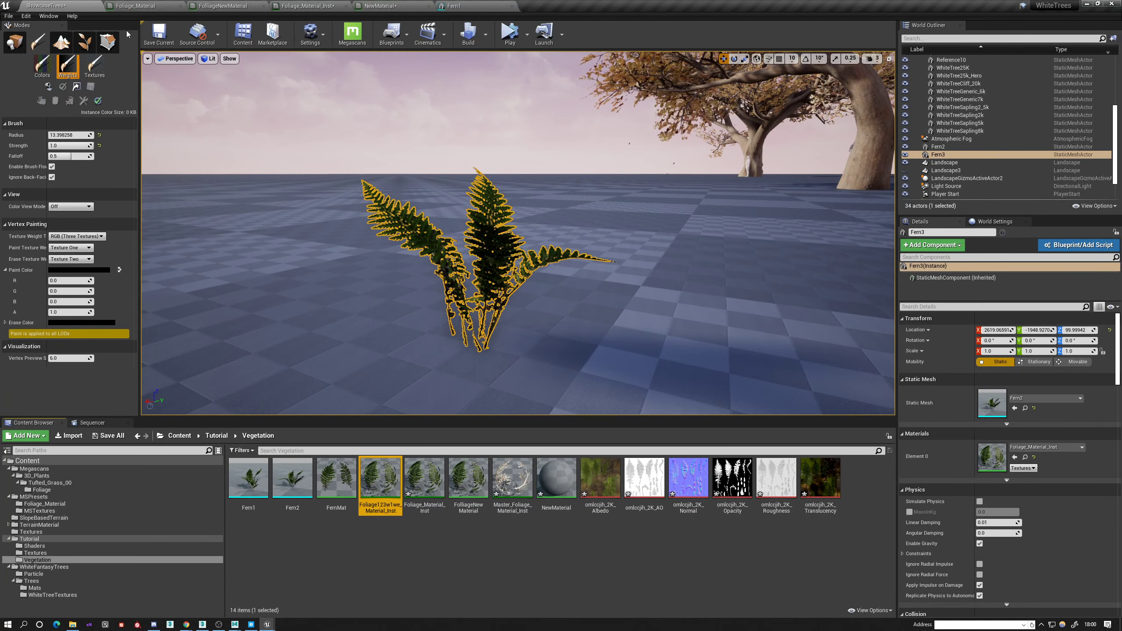
{"action": "left_click", "coordinate": [135, 6]}
{"action": "left_click", "coordinate": [213, 5]}
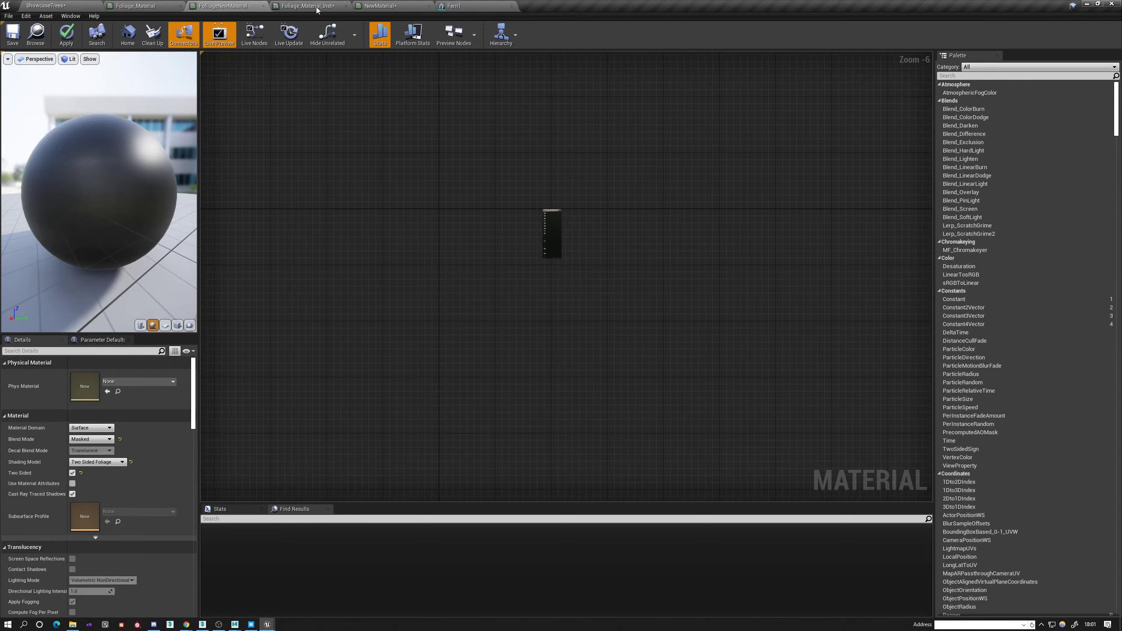
{"action": "left_click", "coordinate": [451, 5]}
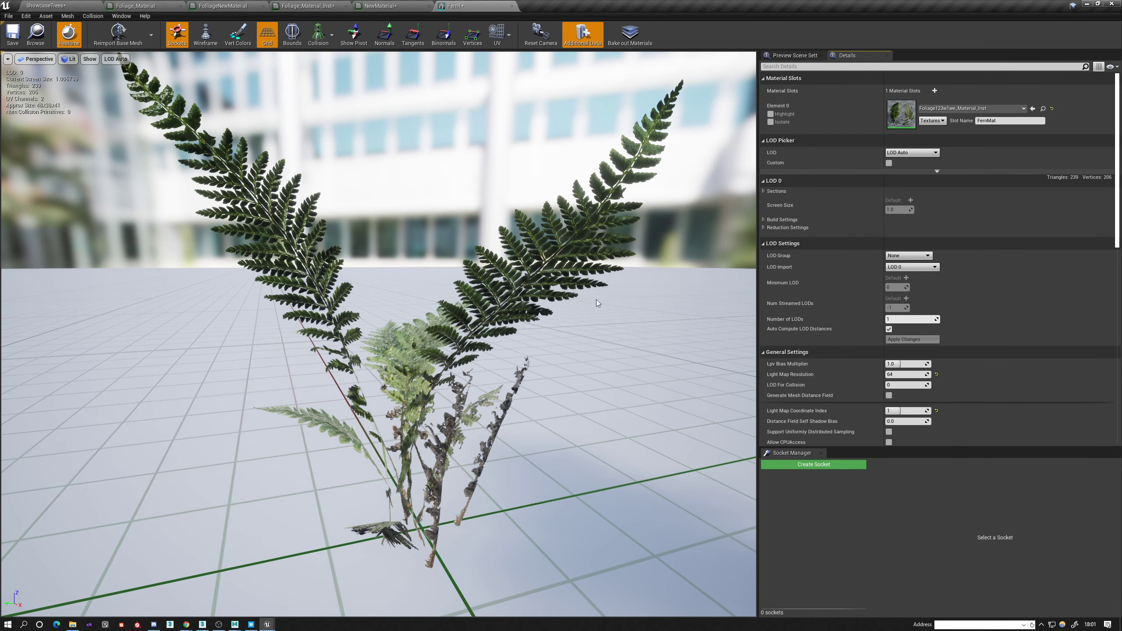
{"action": "left_click_drag", "start_coordinate": [592, 305], "coordinate": [521, 327], "text": "alt"}
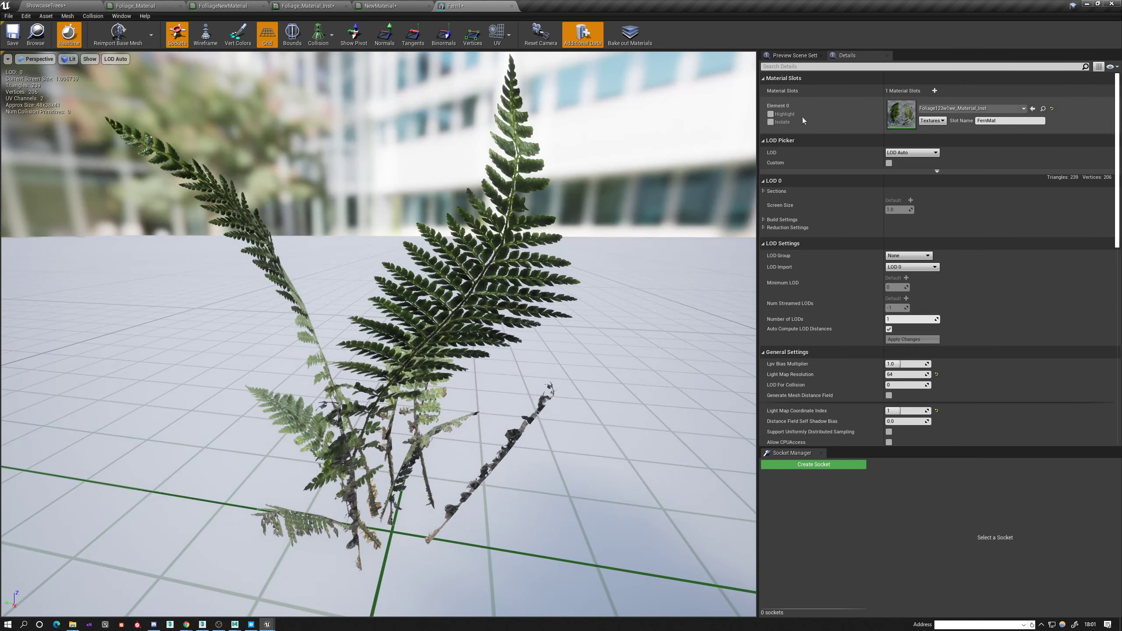
Open the Fern2 static mesh, assign Foliage123w1we_Material_Inst to its Element 0 material slot and save the mesh.
{"action": "left_click", "coordinate": [55, 4]}
{"action": "double_click", "coordinate": [305, 485]}
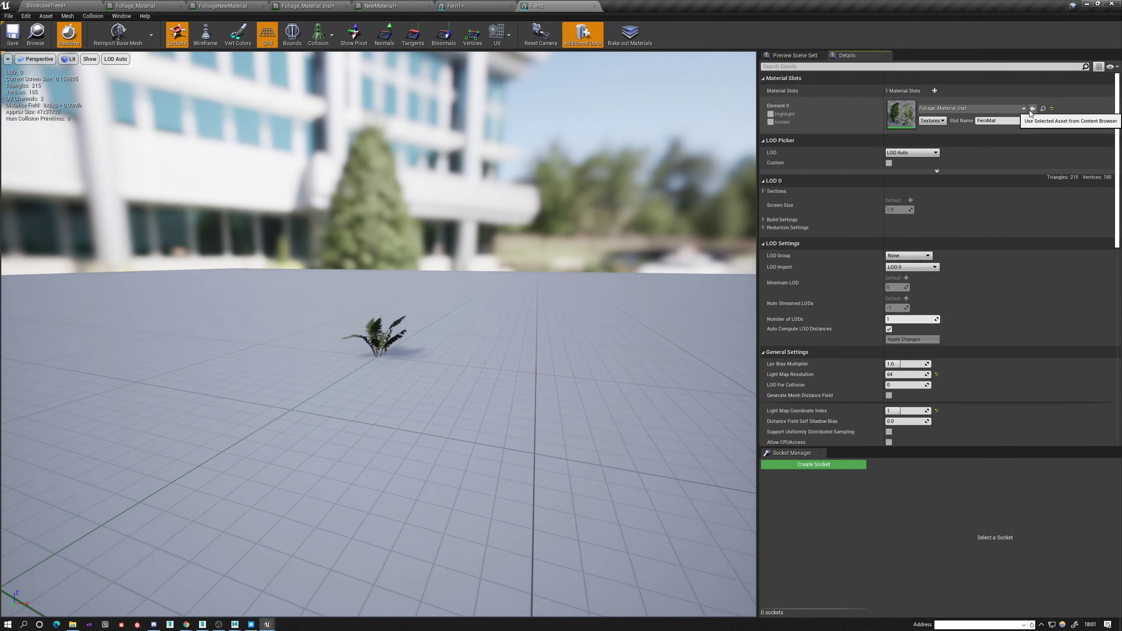
{"action": "left_click", "coordinate": [939, 108]}
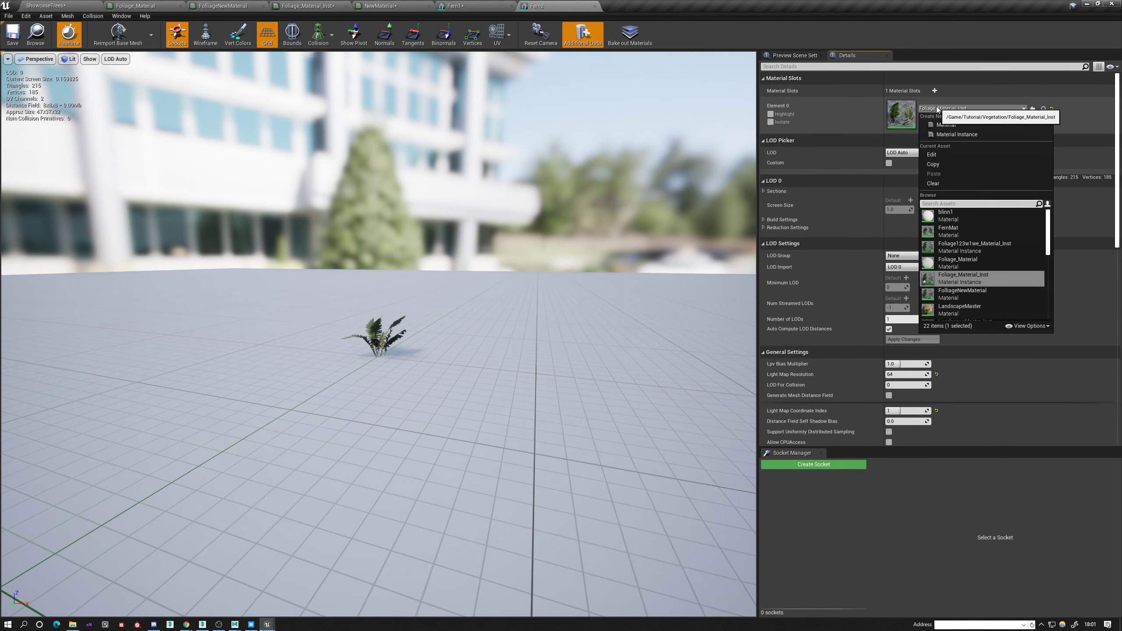
{"action": "left_click", "coordinate": [963, 247]}
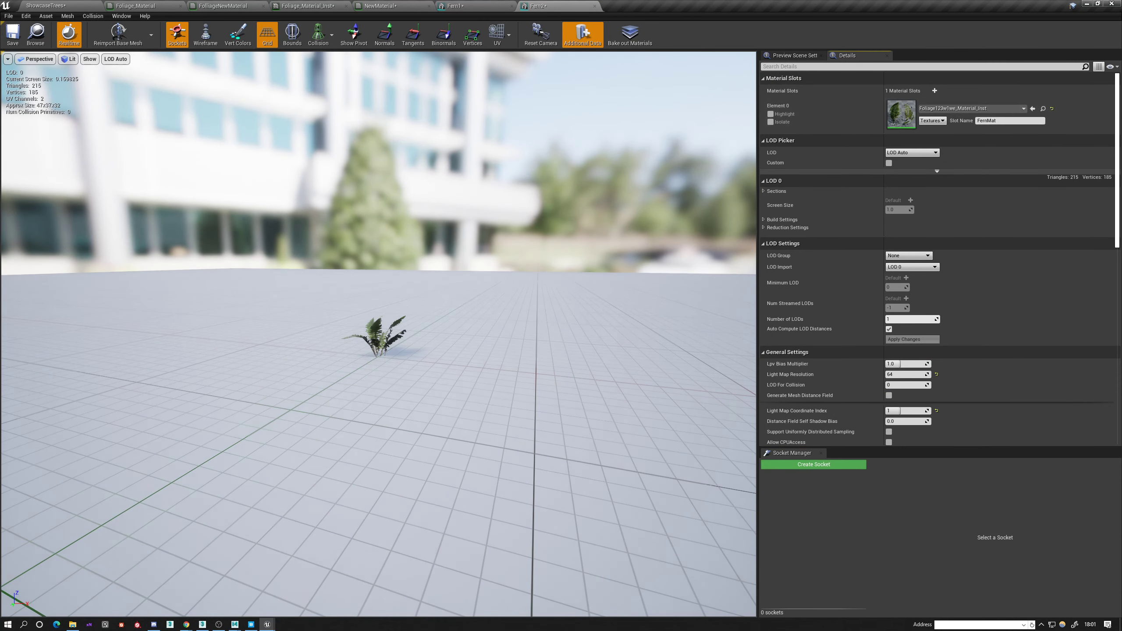
{"action": "scroll", "coordinate": [441, 310], "scroll_direction": "up", "scroll_amount": 8}
{"action": "left_click", "coordinate": [13, 34]}
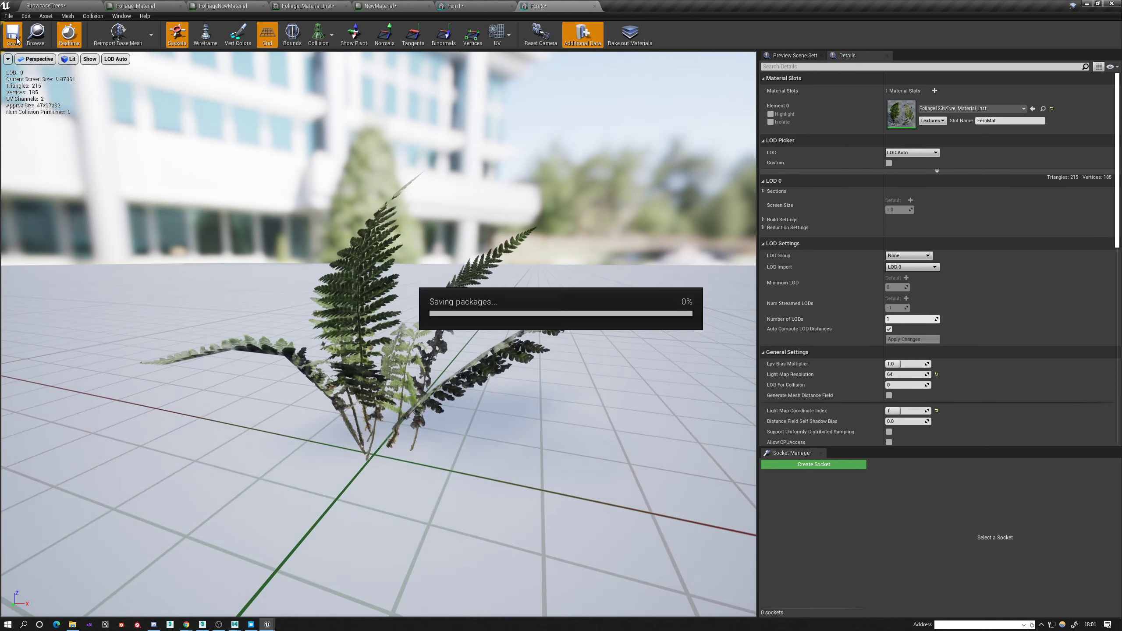
Save the Fern1 static mesh and return to the ShowcaseTrees level.
{"action": "left_click", "coordinate": [40, 5]}
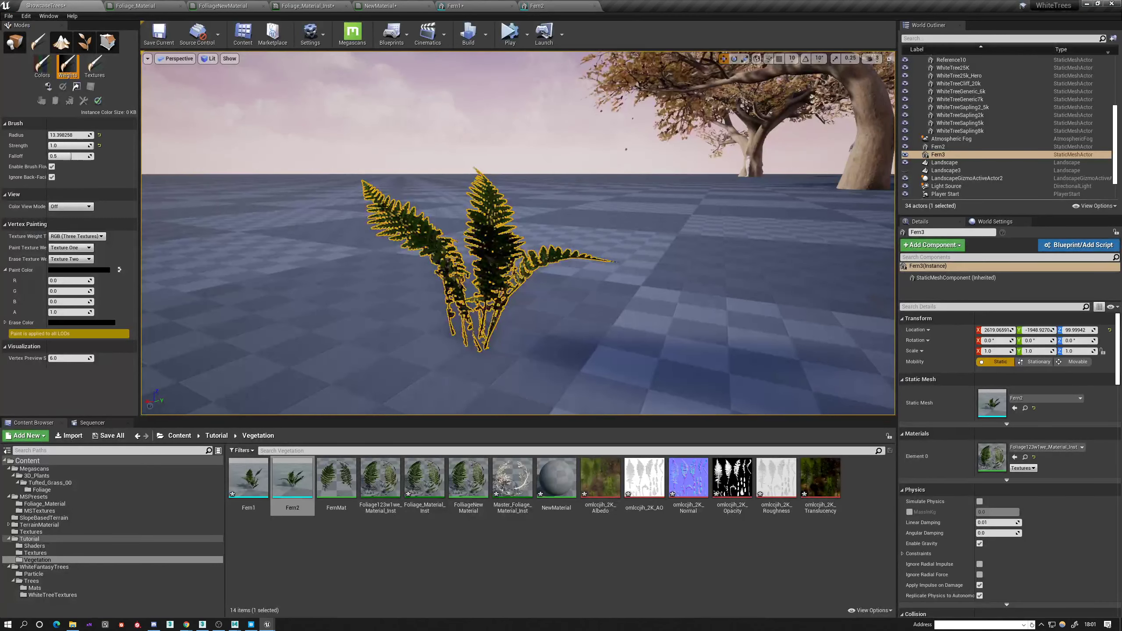
{"action": "double_click", "coordinate": [248, 478]}
{"action": "left_click", "coordinate": [12, 35]}
{"action": "left_click", "coordinate": [40, 5]}
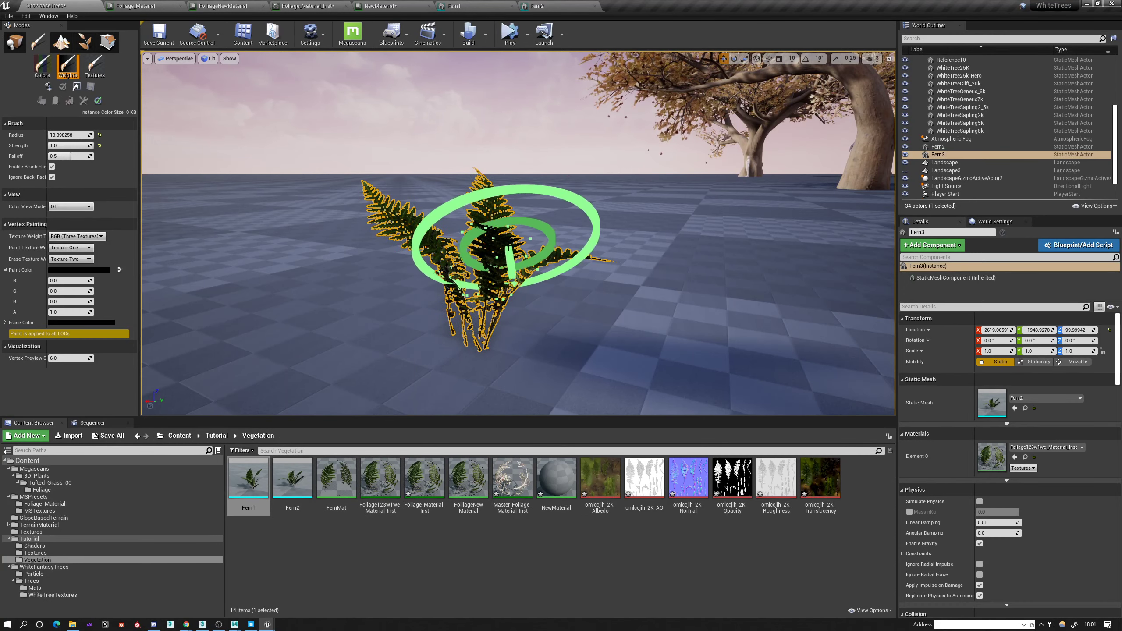
Paint Fern3 with a black paint color in vertex weight painting mode and undo the last stroke.
{"action": "mouse_move", "coordinate": [492, 262]}
{"action": "left_mouse_down", "text": "alt"}
{"action": "mouse_move", "coordinate": [433, 323]}
{"action": "mouse_move", "coordinate": [419, 287]}
{"action": "left_mouse_up", "text": "alt"}
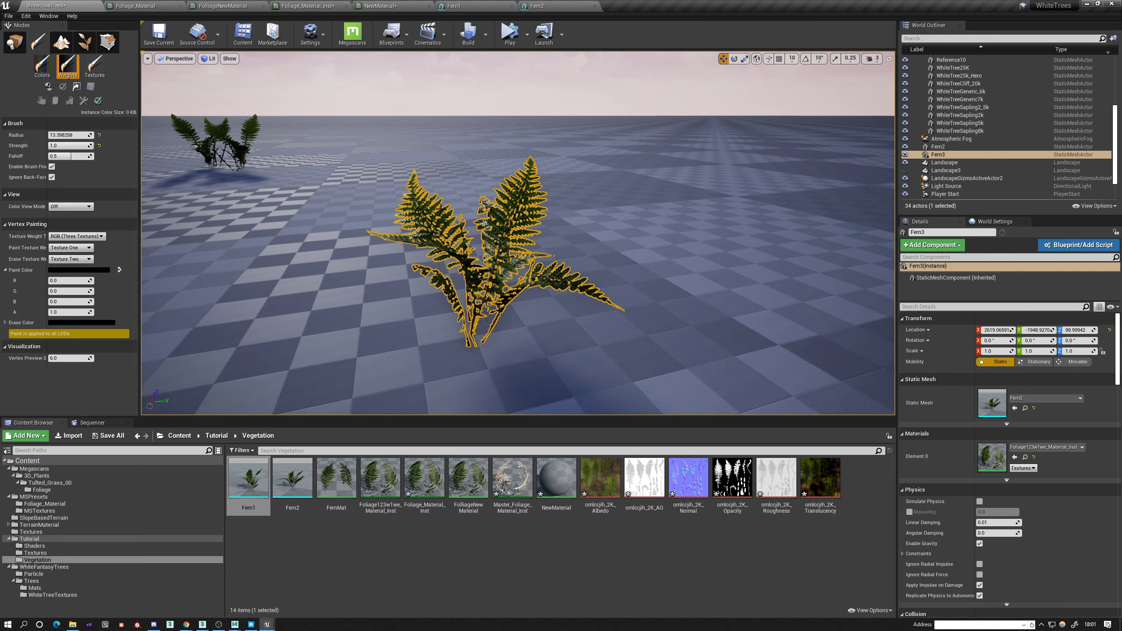
{"action": "left_click", "coordinate": [66, 73]}
{"action": "left_click_drag", "start_coordinate": [566, 234], "coordinate": [442, 221], "text": "alt"}
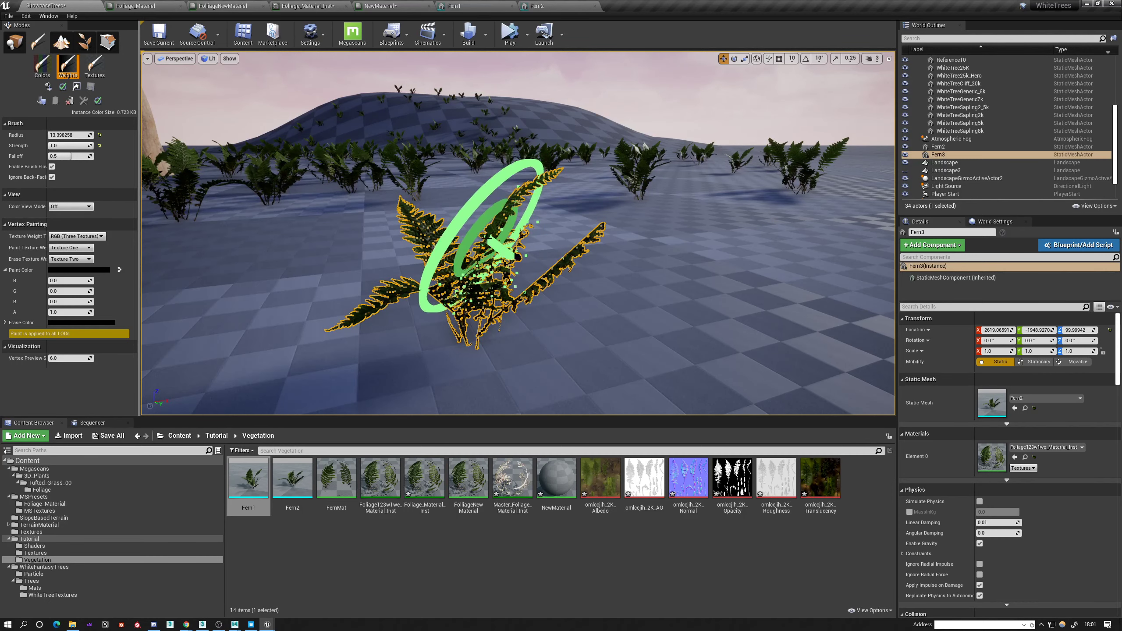
{"action": "left_click_drag", "start_coordinate": [490, 243], "coordinate": [425, 239], "text": "alt"}
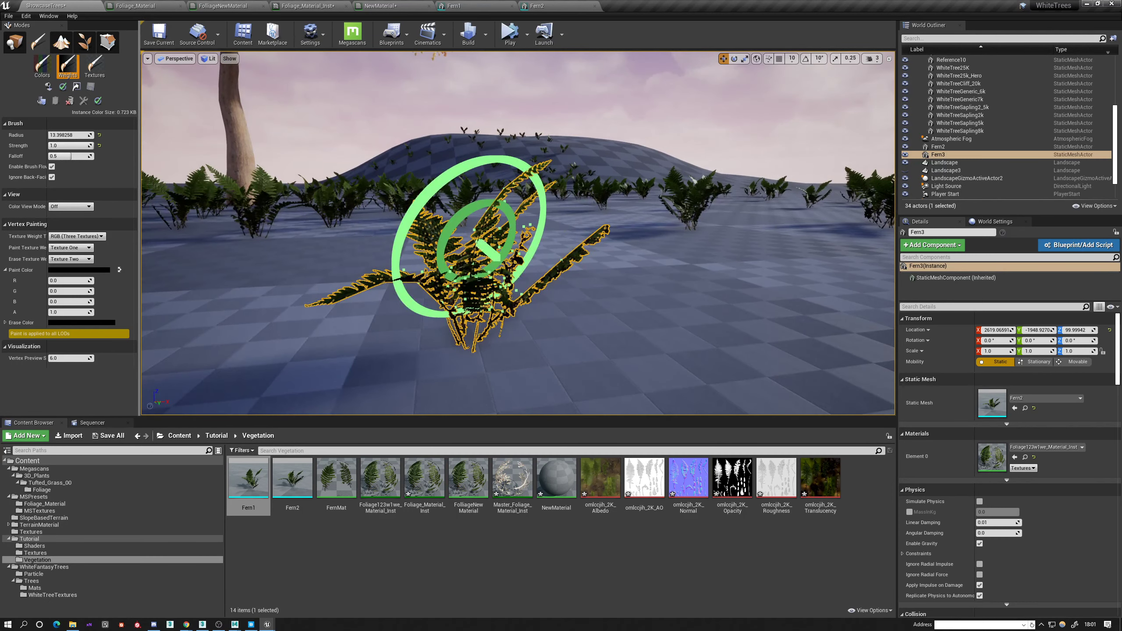
{"action": "key", "text": "ctrl+z"}
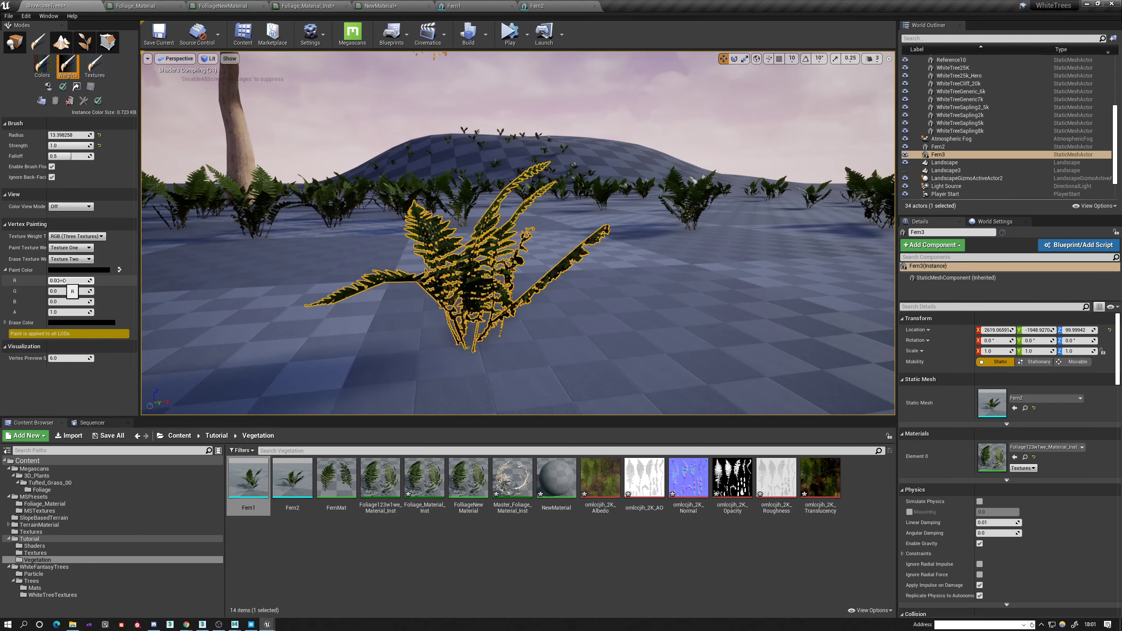
Paint black vertex weights over Fern3's fronds from several angles.
{"action": "left_click_drag", "start_coordinate": [318, 252], "coordinate": [447, 236], "text": "alt"}
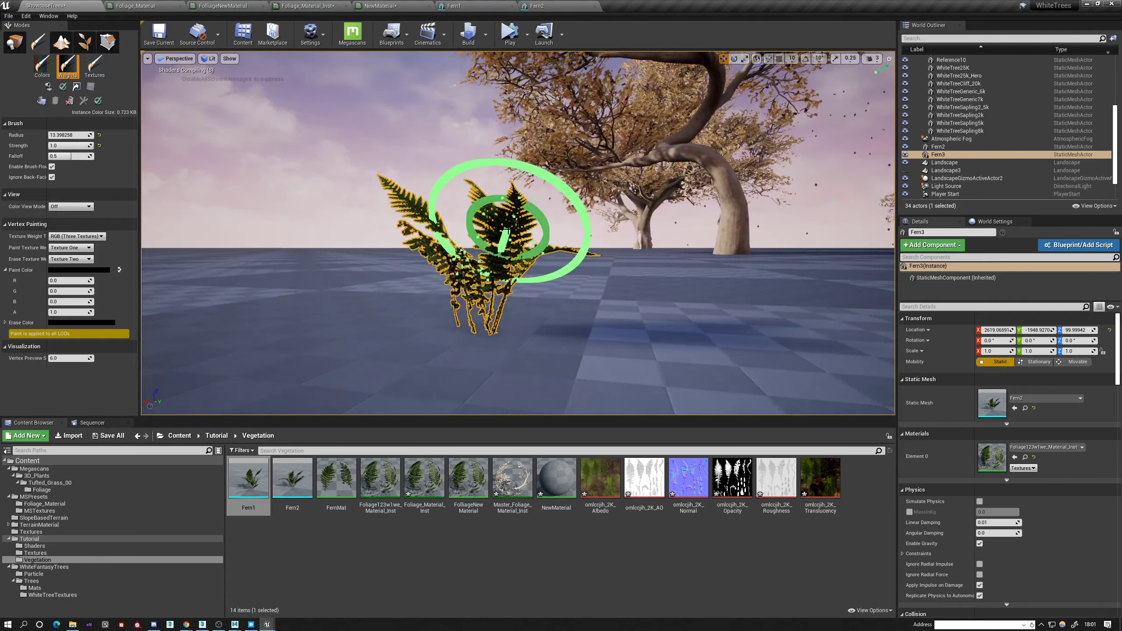
{"action": "left_click_drag", "start_coordinate": [410, 193], "coordinate": [349, 177], "text": "alt"}
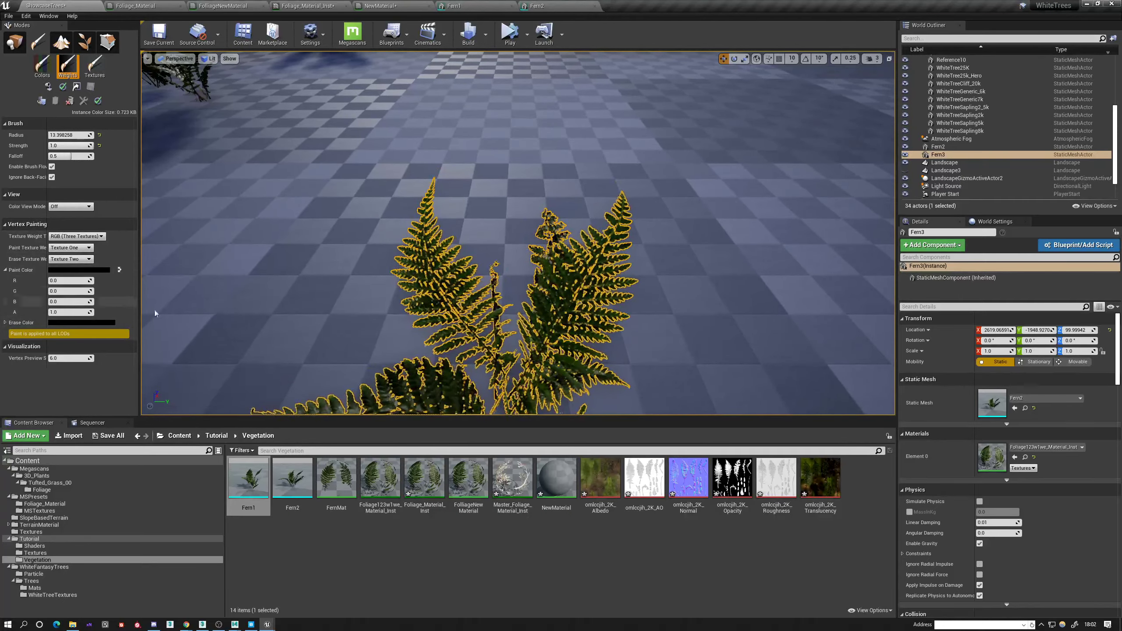
{"action": "right_click_drag", "start_coordinate": [540, 352], "coordinate": [575, 229]}
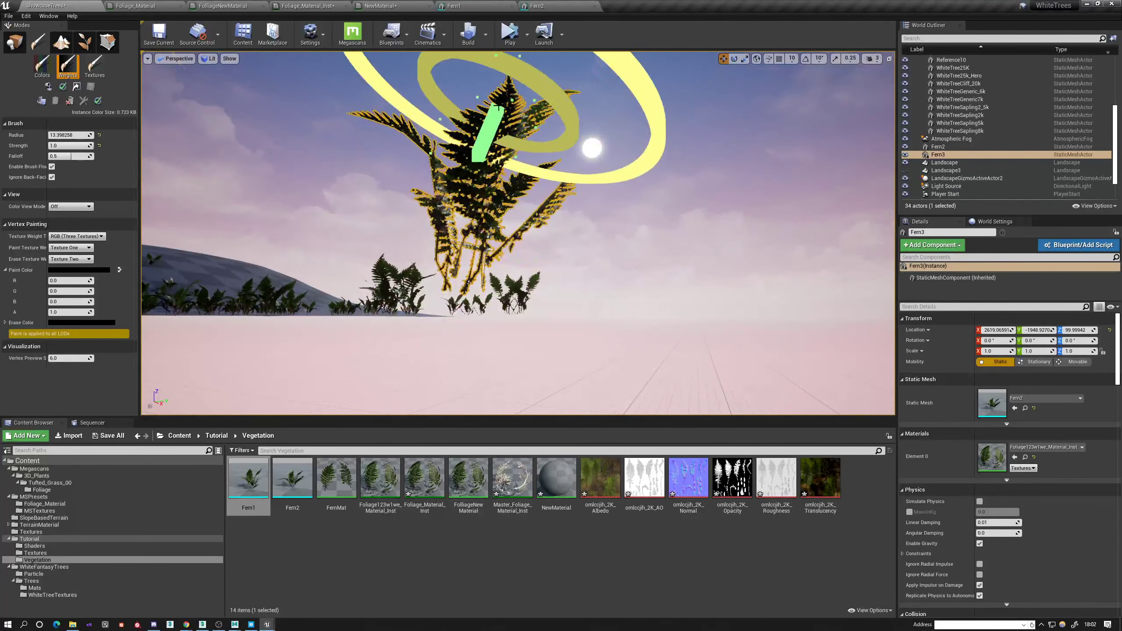
{"action": "key", "text": "f"}
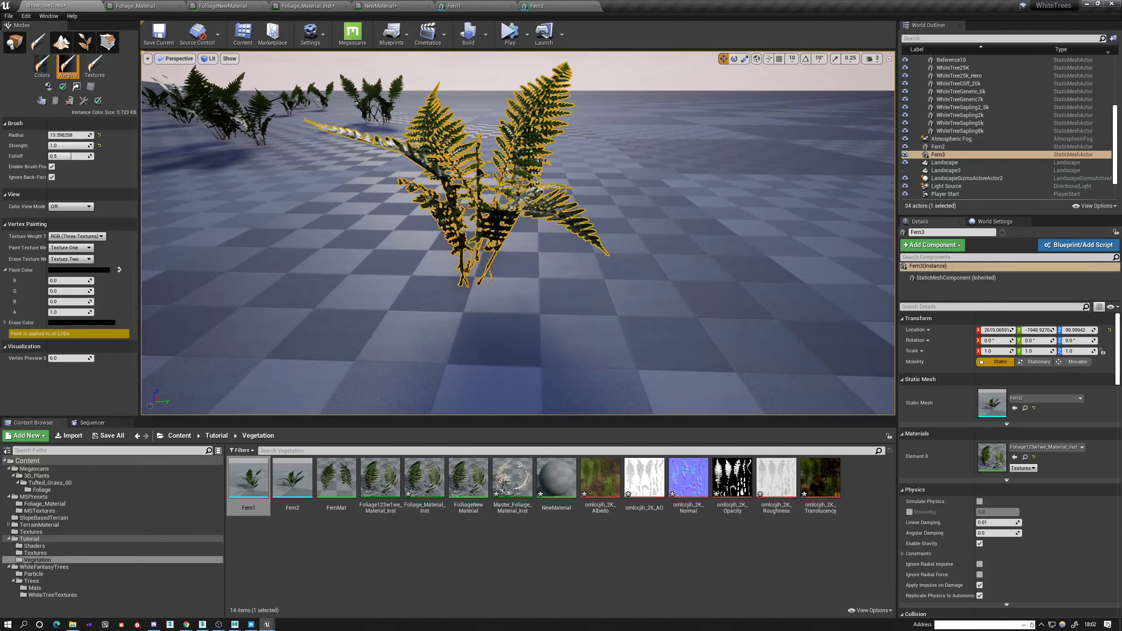
{"action": "left_click_drag", "start_coordinate": [451, 151], "coordinate": [472, 168]}
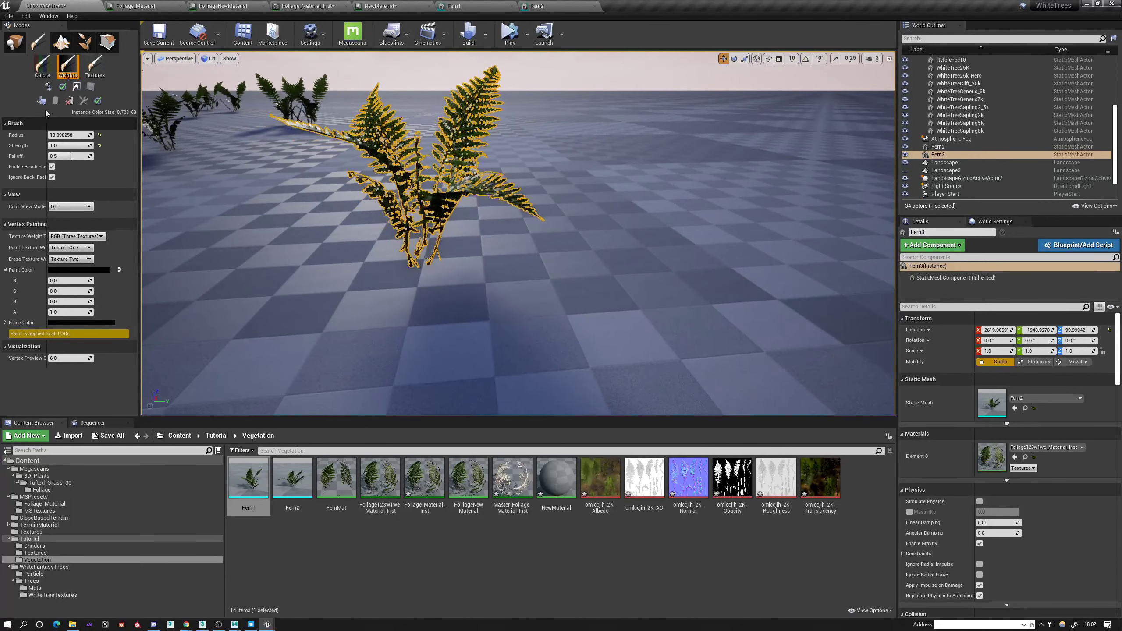
{"action": "middle_click_drag", "start_coordinate": [265, 199], "coordinate": [229, 133]}
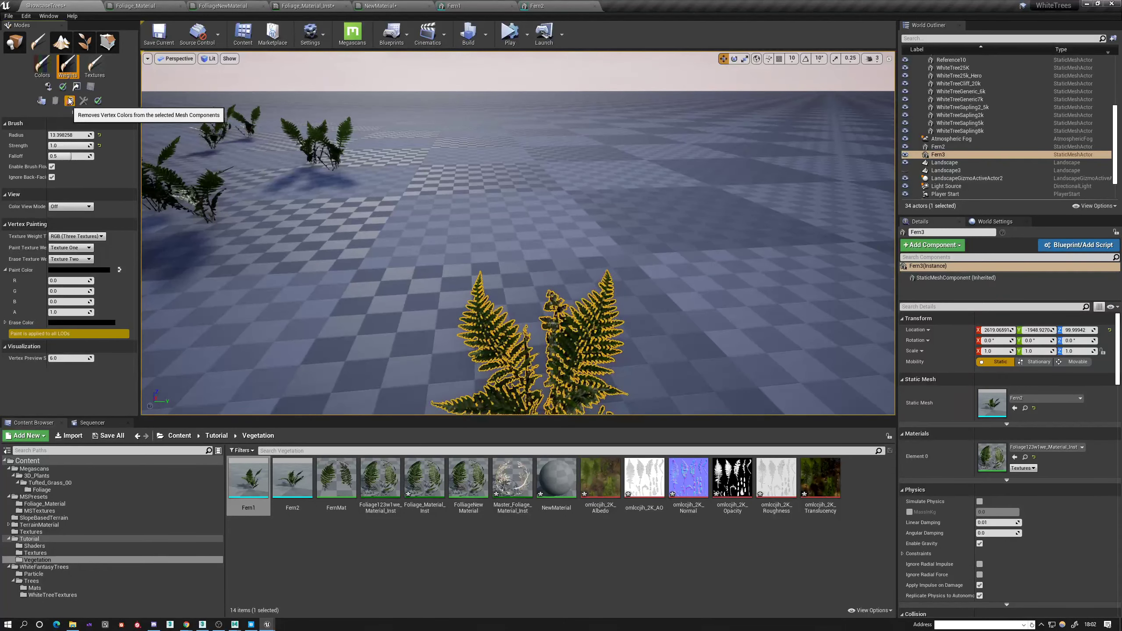
Remove the vertex colors from Fern3 and repaint the middle of the plant with black.
{"action": "left_click", "coordinate": [69, 101]}
{"action": "middle_click_drag", "start_coordinate": [265, 177], "coordinate": [282, 217]}
{"action": "left_click_drag", "start_coordinate": [486, 248], "coordinate": [528, 233], "text": "alt"}
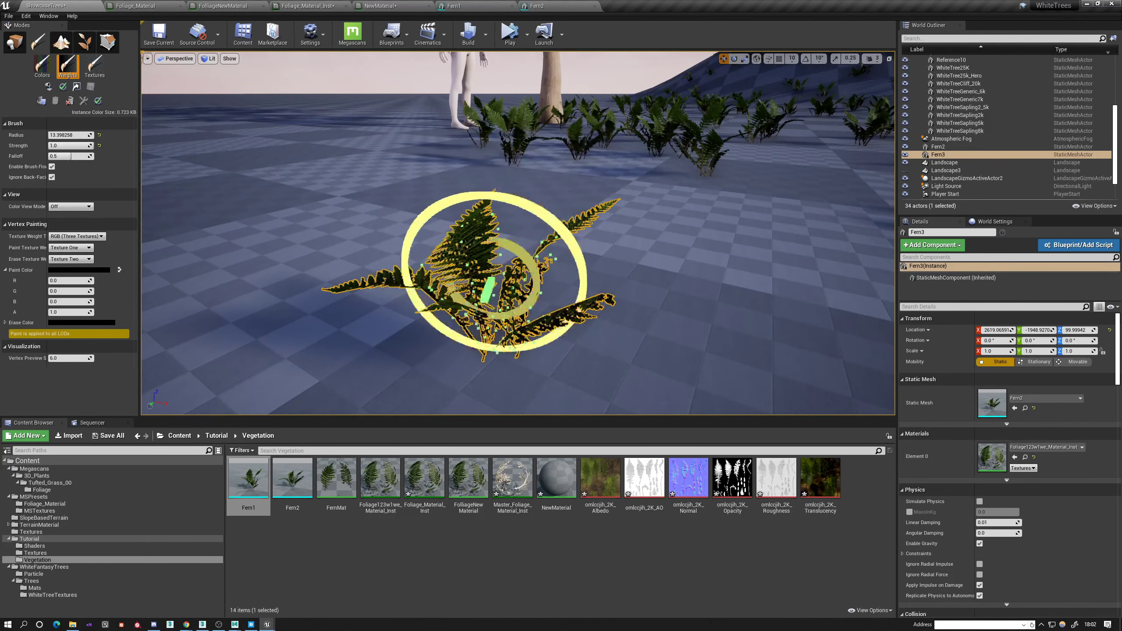
{"action": "mouse_move", "coordinate": [472, 263]}
{"action": "left_mouse_down", "text": "alt"}
{"action": "mouse_move", "coordinate": [508, 287]}
{"action": "mouse_move", "coordinate": [583, 305]}
{"action": "left_mouse_up", "text": "alt"}
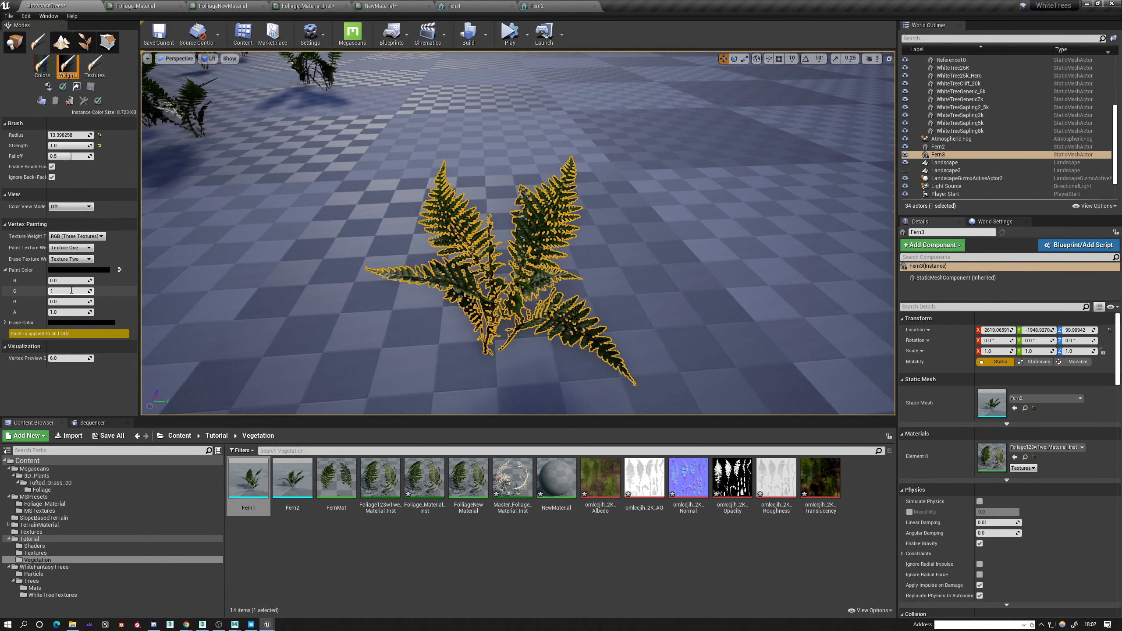
Set the paint color's G channel to 1.0, paint Fern3's fronds and remove the fern's vertex colors.
{"action": "key", "text": "Return"}
{"action": "left_click_drag", "start_coordinate": [470, 226], "coordinate": [470, 247]}
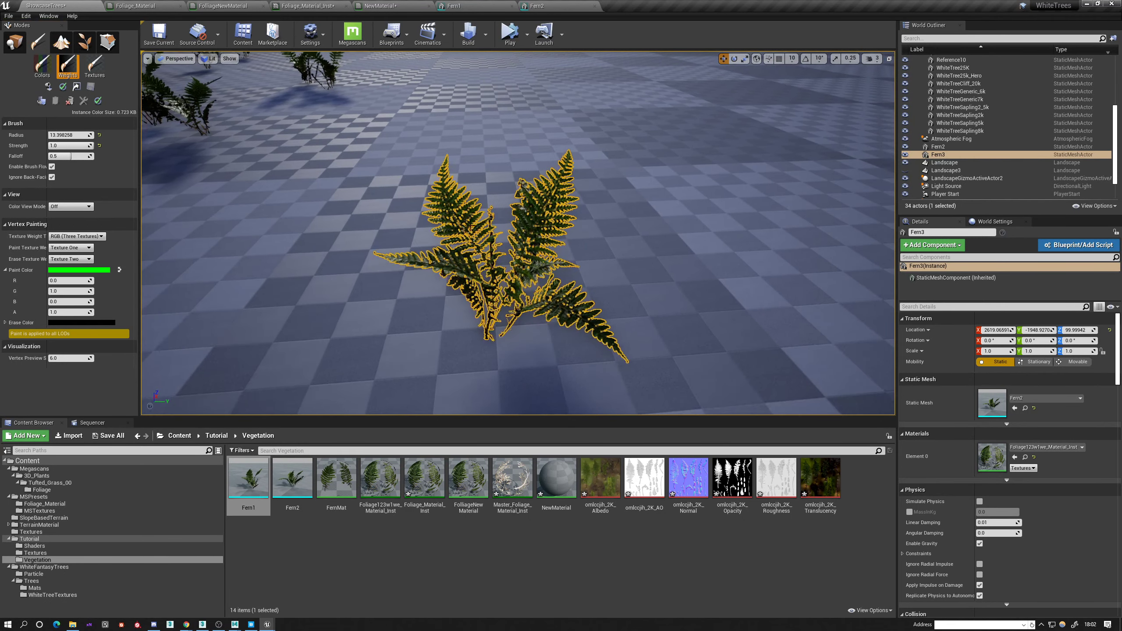
{"action": "mouse_move", "coordinate": [543, 225]}
{"action": "left_mouse_down", "text": "alt"}
{"action": "mouse_move", "coordinate": [564, 243]}
{"action": "mouse_move", "coordinate": [466, 203]}
{"action": "mouse_move", "coordinate": [139, 117]}
{"action": "left_mouse_up", "text": "alt"}
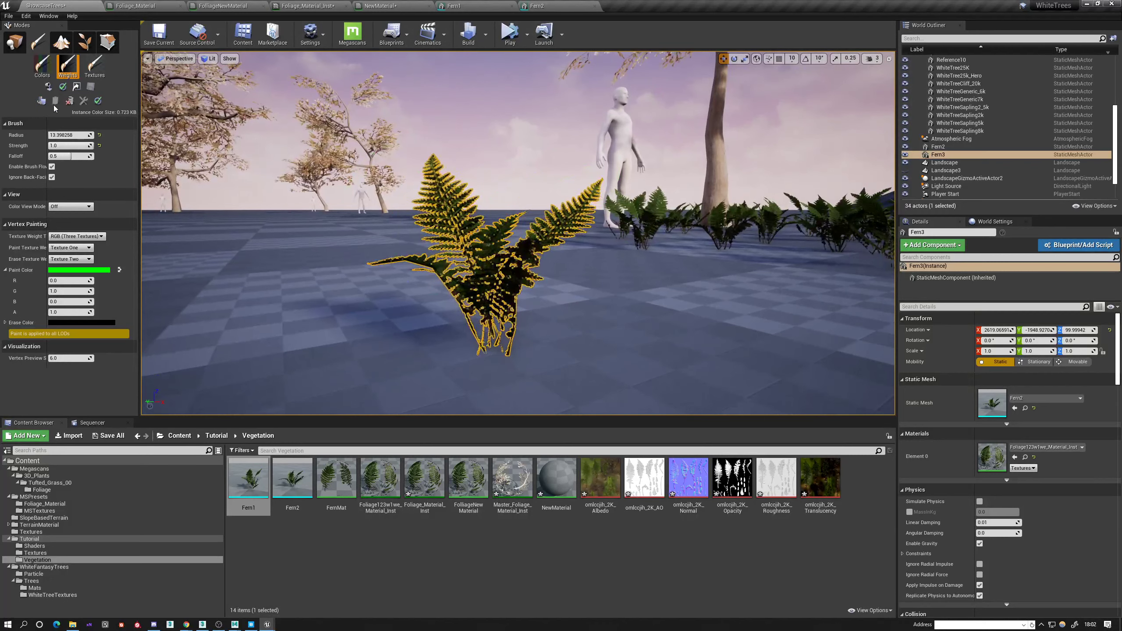
{"action": "left_click", "coordinate": [70, 101]}
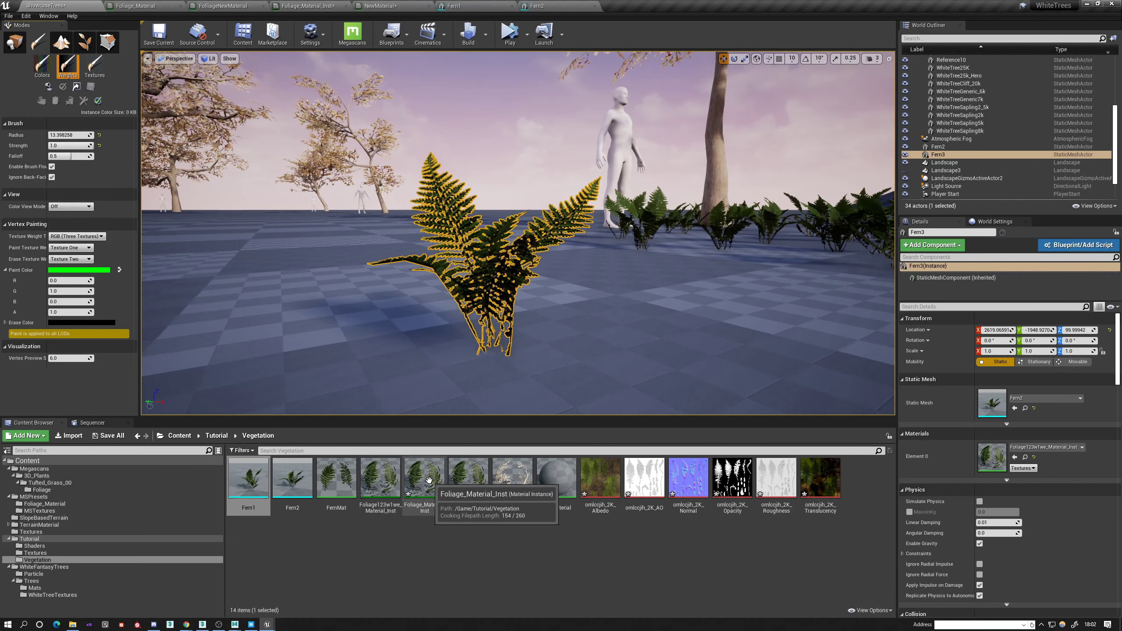
Examine the wind movement of the scattered ferns around the hill from several viewpoints.
{"action": "right_click_drag", "start_coordinate": [666, 232], "coordinate": [822, 223]}
{"action": "key", "text": "w"}
{"action": "key", "text": "w"}
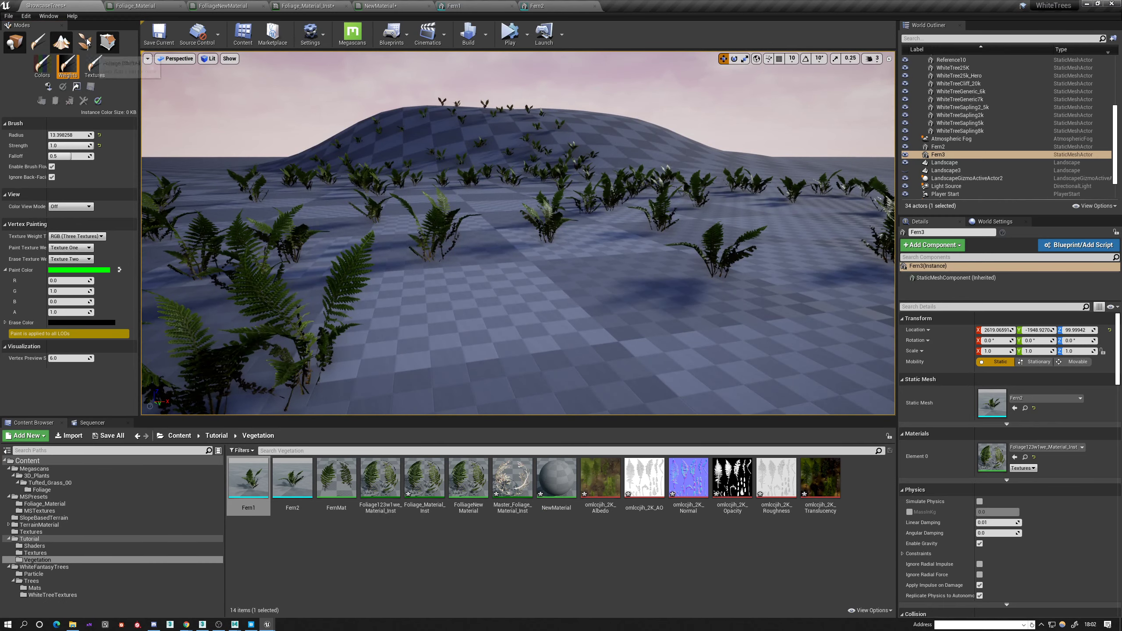
{"action": "key", "text": "f"}
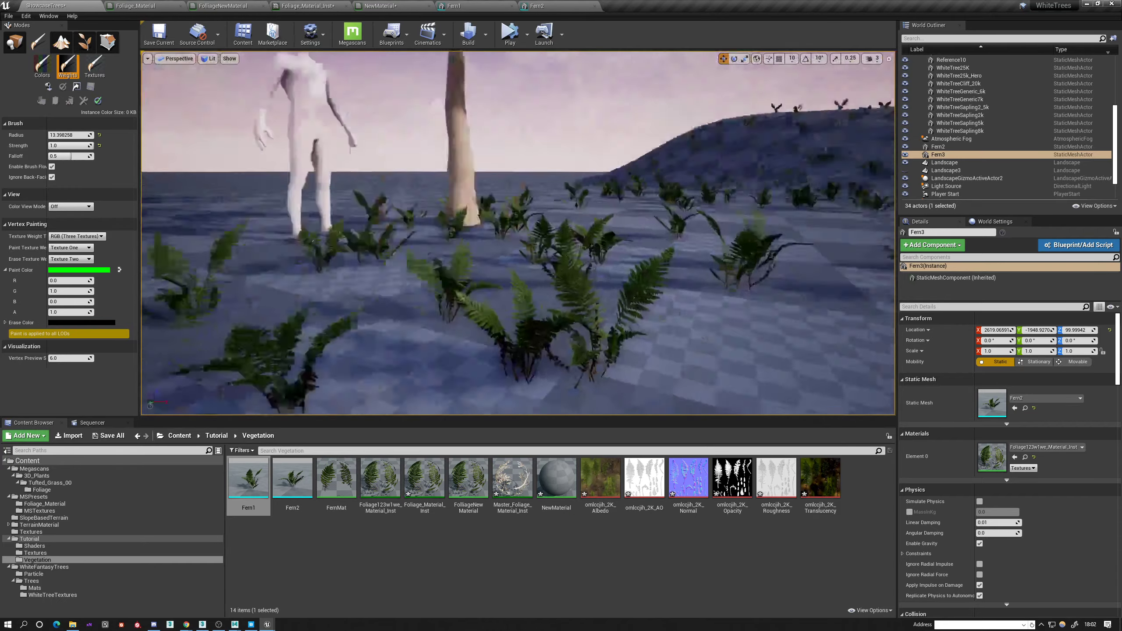
{"action": "right_click_drag", "start_coordinate": [516, 234], "coordinate": [588, 212]}
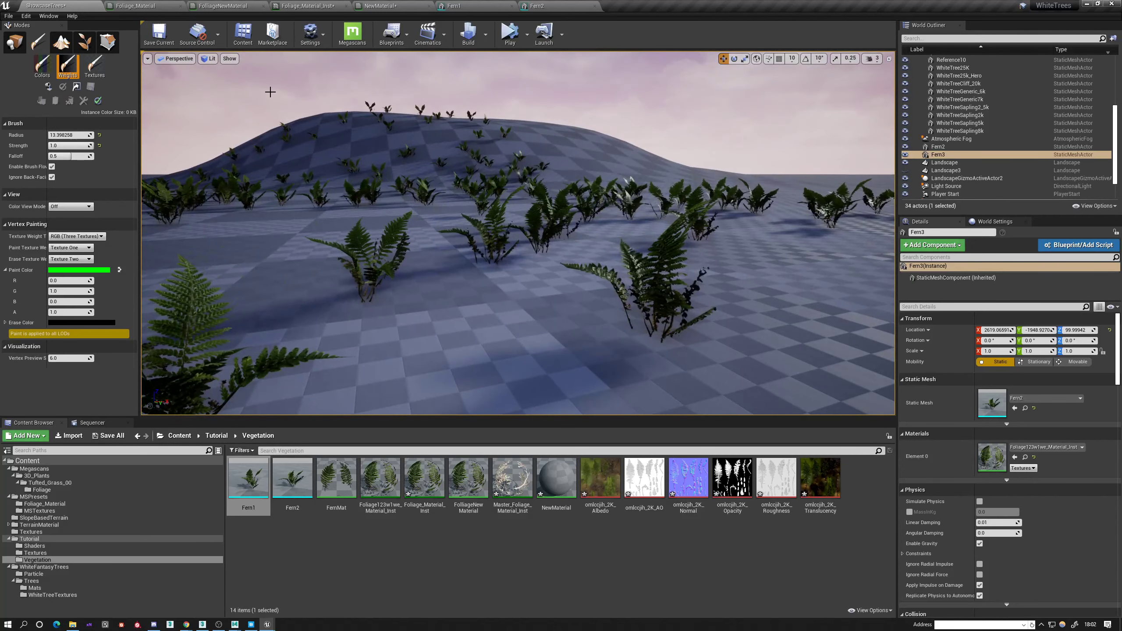
Look through Foliage_Material_Inst and the open foliage materials, and return to the ShowcaseTrees level.
{"action": "left_click", "coordinate": [442, 481]}
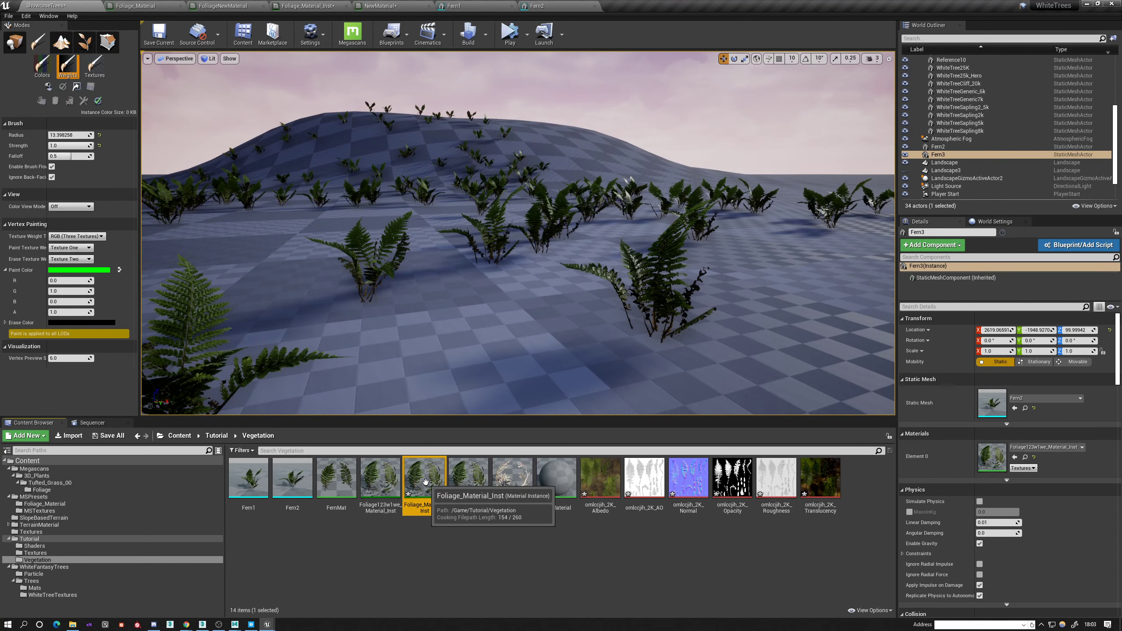
{"action": "double_click", "coordinate": [441, 480]}
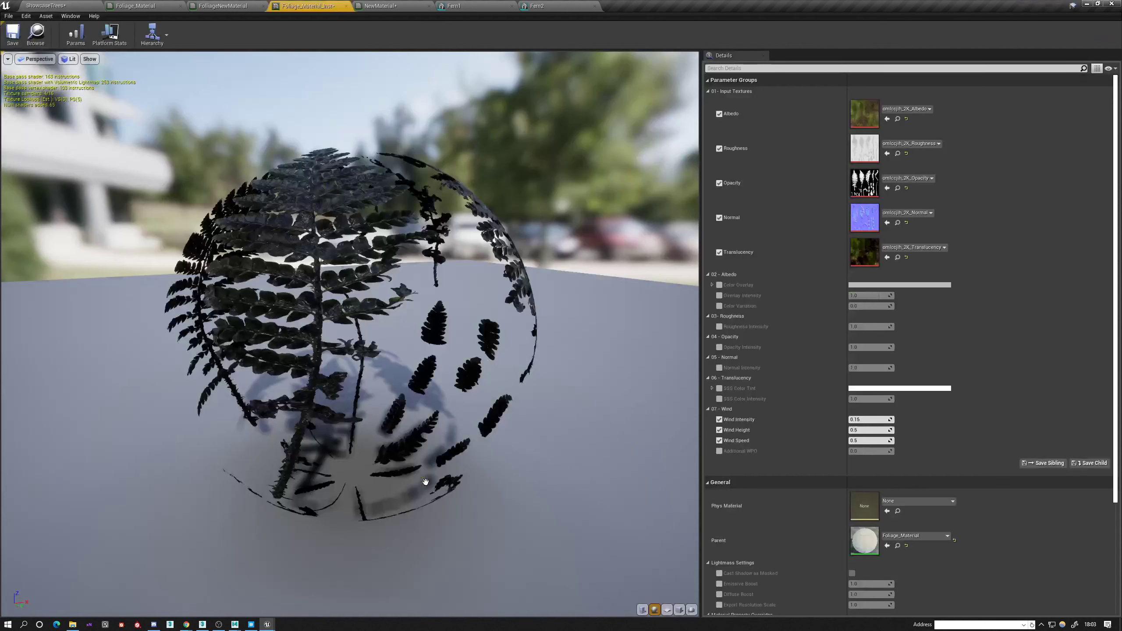
{"action": "left_click", "coordinate": [213, 4]}
{"action": "left_click", "coordinate": [114, 3]}
{"action": "left_click", "coordinate": [46, 3]}
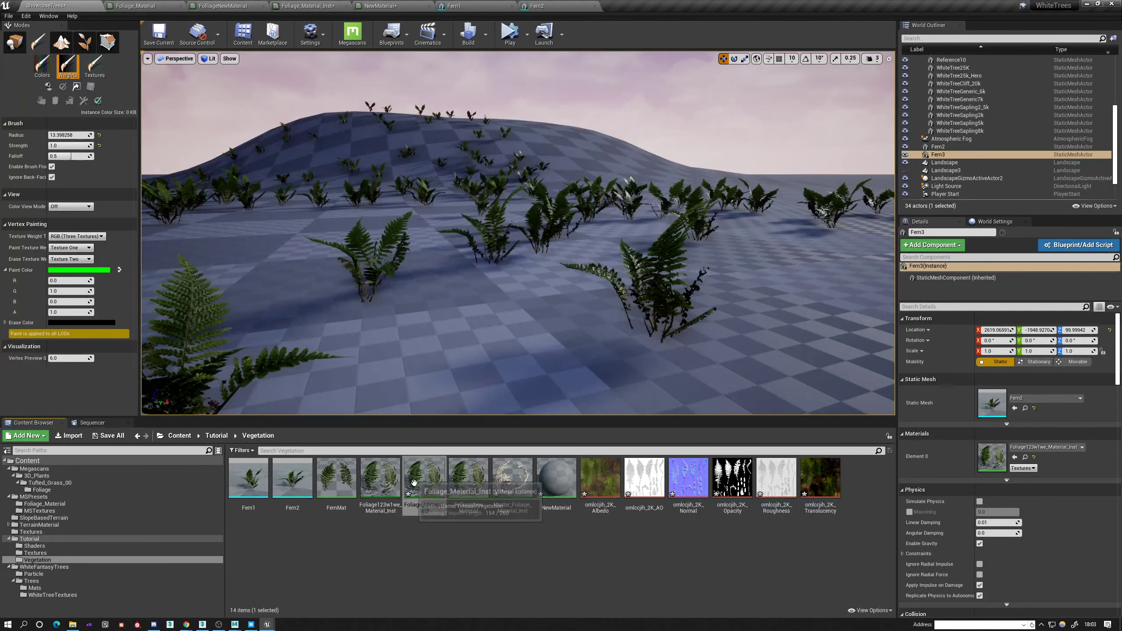
Find the parent of Foliage_Material_Inst and open that Foliage_Material for editing.
{"action": "right_click", "coordinate": [437, 479]}
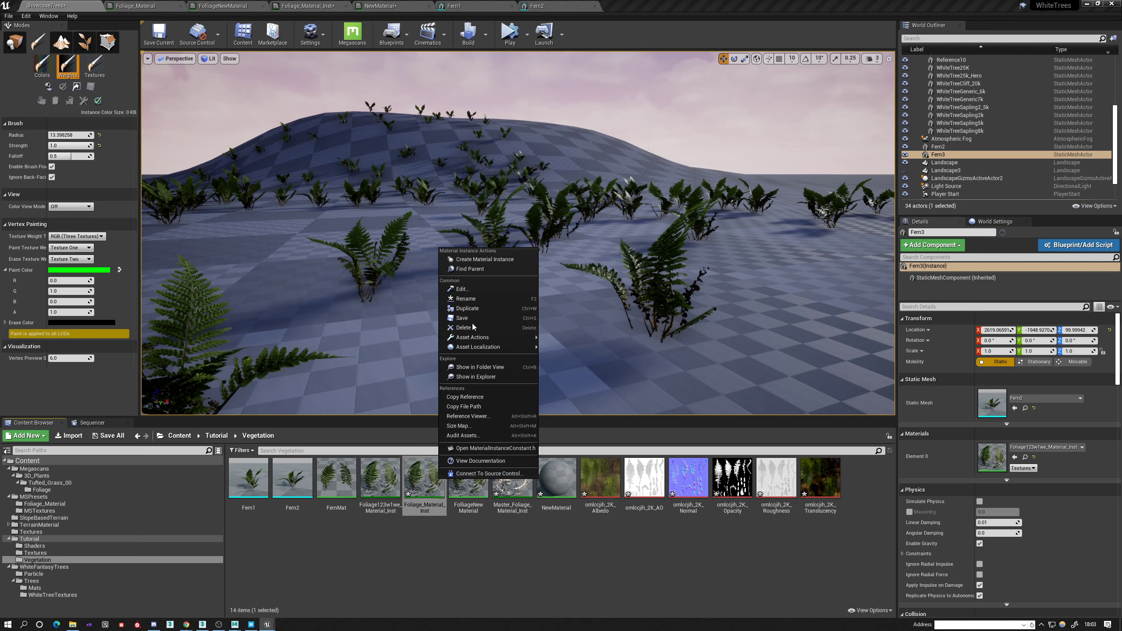
{"action": "left_click", "coordinate": [473, 269]}
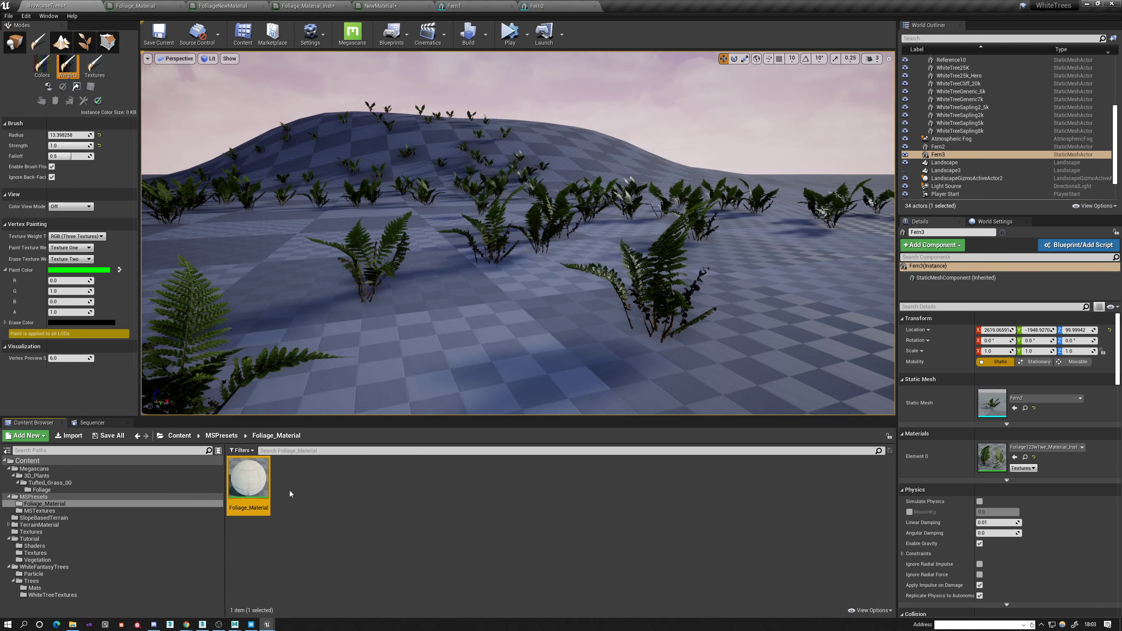
{"action": "double_click", "coordinate": [248, 478]}
Set the constant feeding the Lerp in the Wind group to 1, and apply and save the material.
{"action": "scroll", "coordinate": [568, 319], "scroll_direction": "up", "scroll_amount": 3}
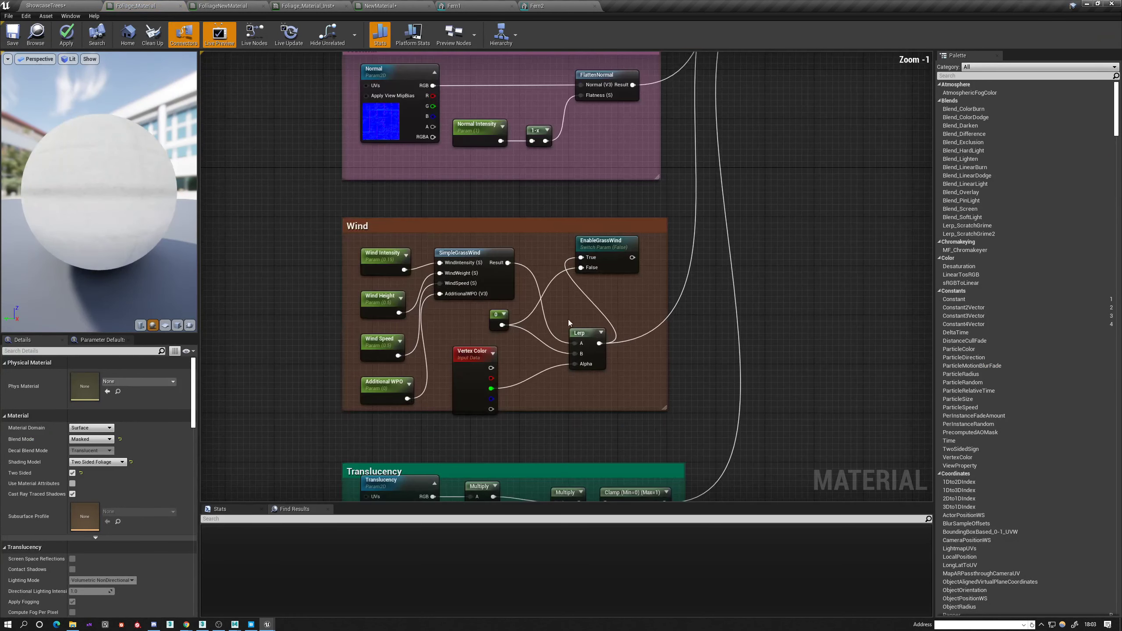
{"action": "scroll", "coordinate": [568, 319], "scroll_direction": "up", "scroll_amount": 1}
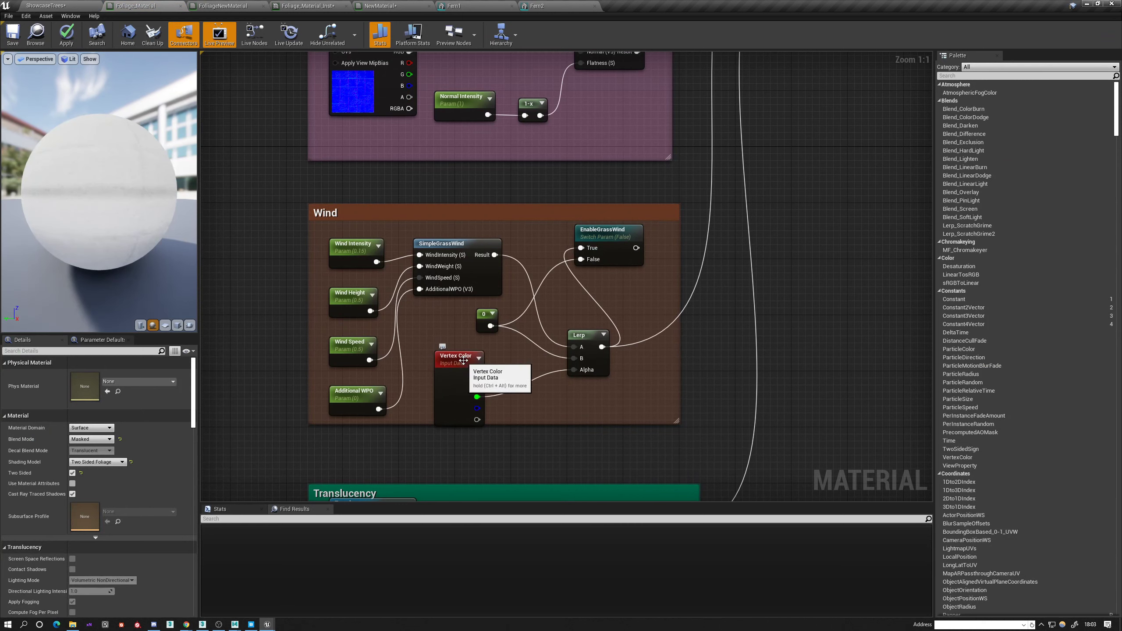
{"action": "left_click", "coordinate": [480, 315]}
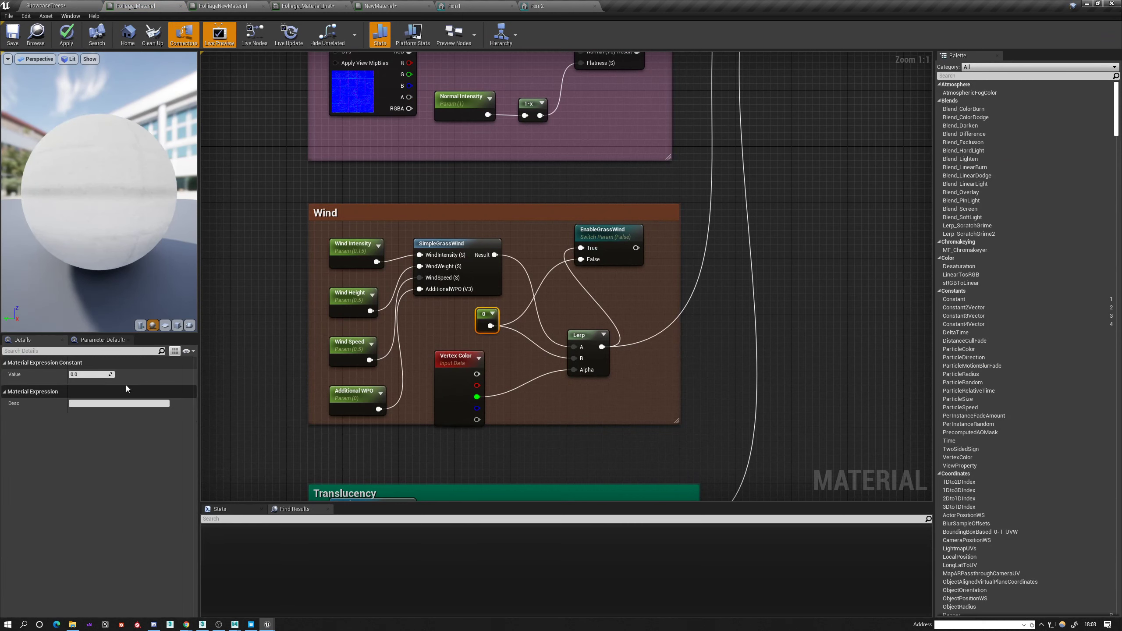
{"action": "left_click", "coordinate": [90, 374]}
{"action": "type", "text": "1"}
{"action": "key", "text": "Return"}
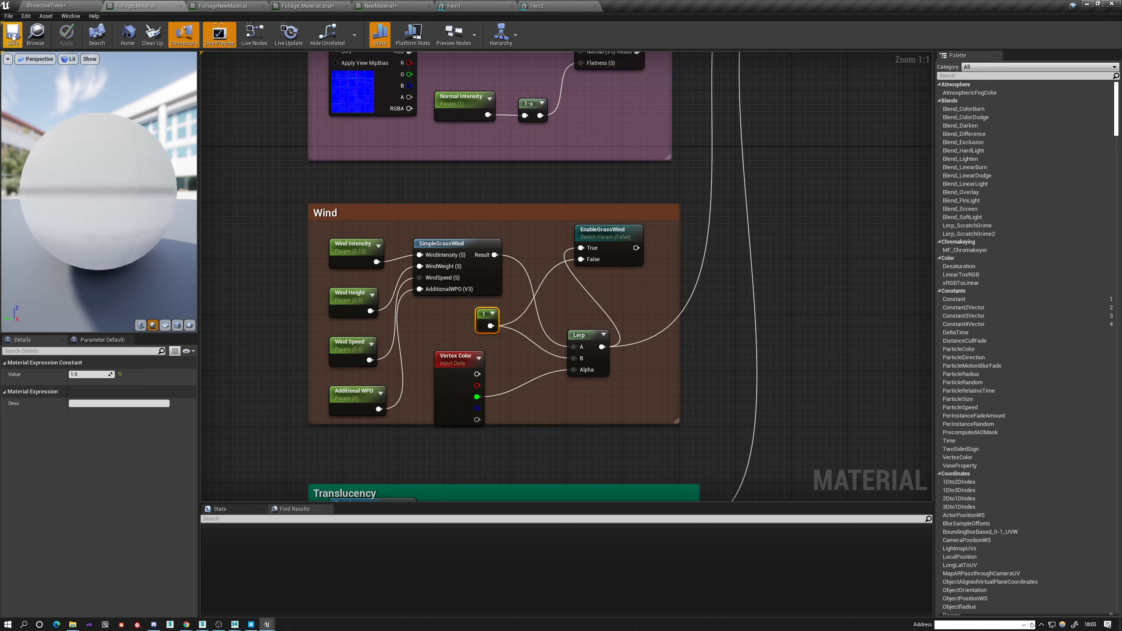
Return to the ShowcaseTrees level, switch from mesh painting to object selection and inspect the selected foliage actor up close.
{"action": "left_click", "coordinate": [60, 4]}
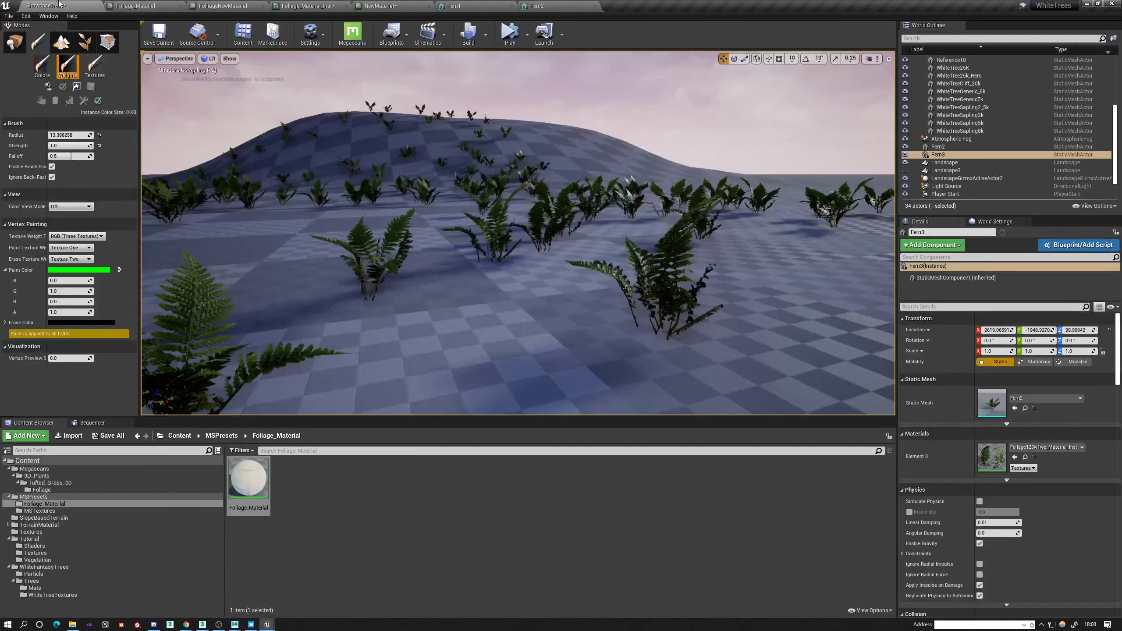
{"action": "right_click_drag", "start_coordinate": [447, 218], "coordinate": [464, 224]}
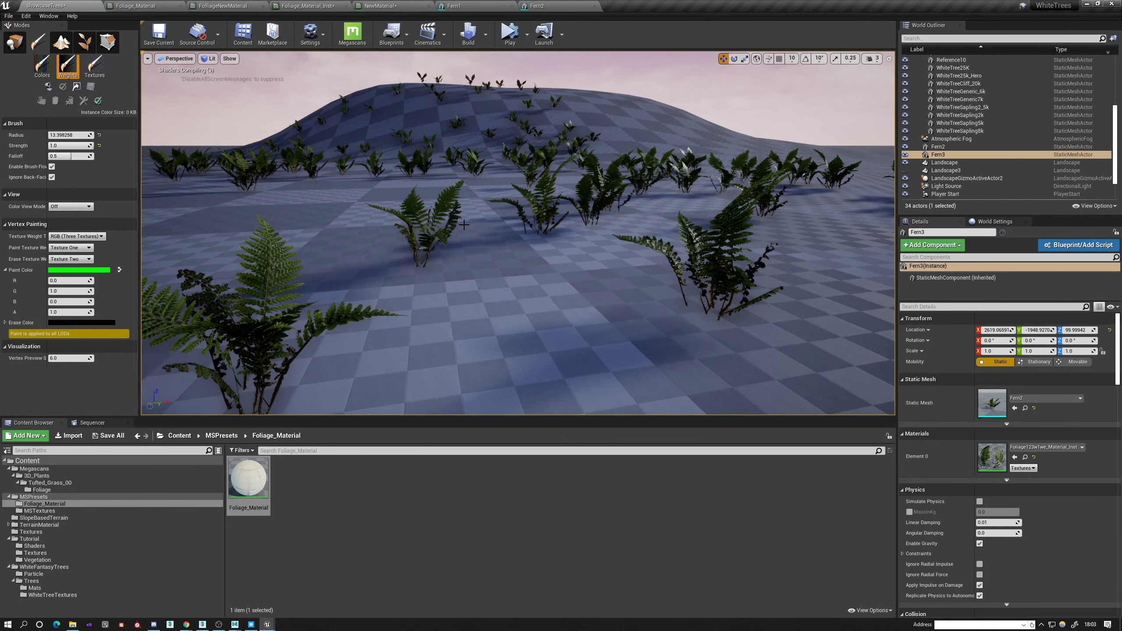
{"action": "left_click", "coordinate": [14, 45]}
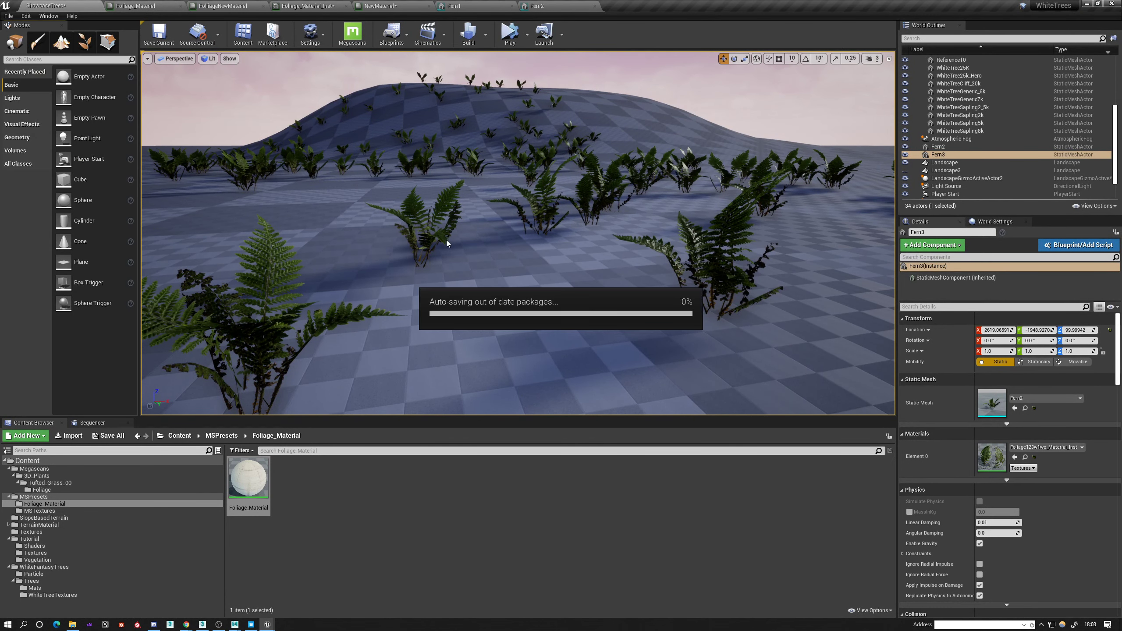
{"action": "left_click", "coordinate": [430, 235]}
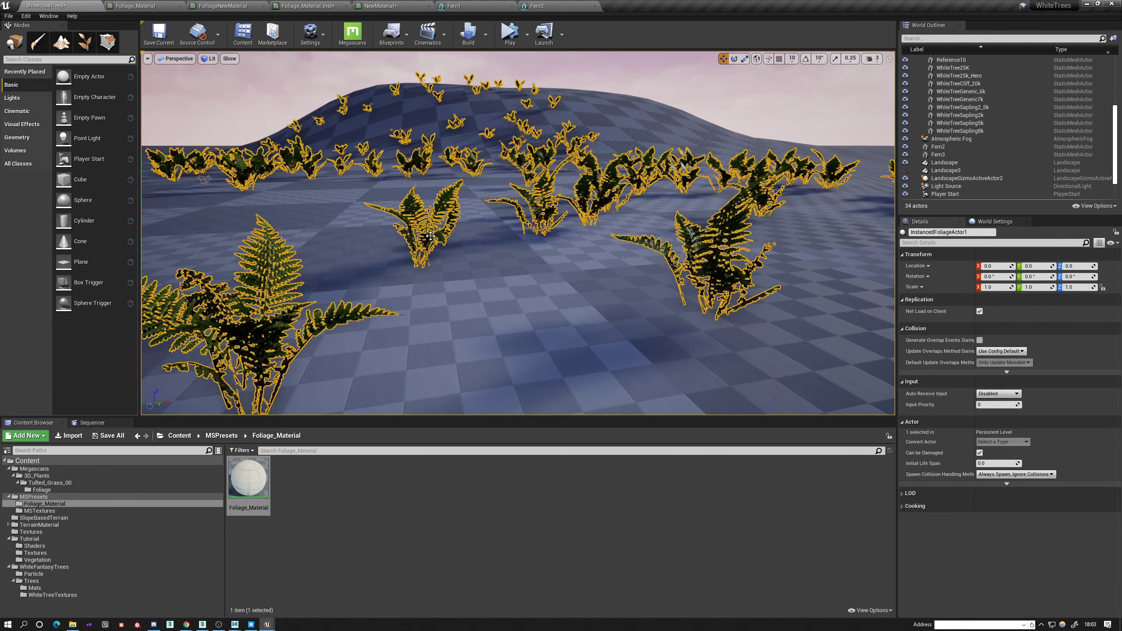
{"action": "mouse_move", "coordinate": [360, 133]}
{"action": "right_mouse_down"}
{"action": "mouse_move", "coordinate": [424, 112]}
{"action": "mouse_move", "coordinate": [374, 149]}
{"action": "mouse_move", "coordinate": [360, 133]}
{"action": "right_mouse_up"}
{"action": "key", "text": "w"}
{"action": "left_click", "coordinate": [360, 133]}
{"action": "left_click", "coordinate": [300, 274]}
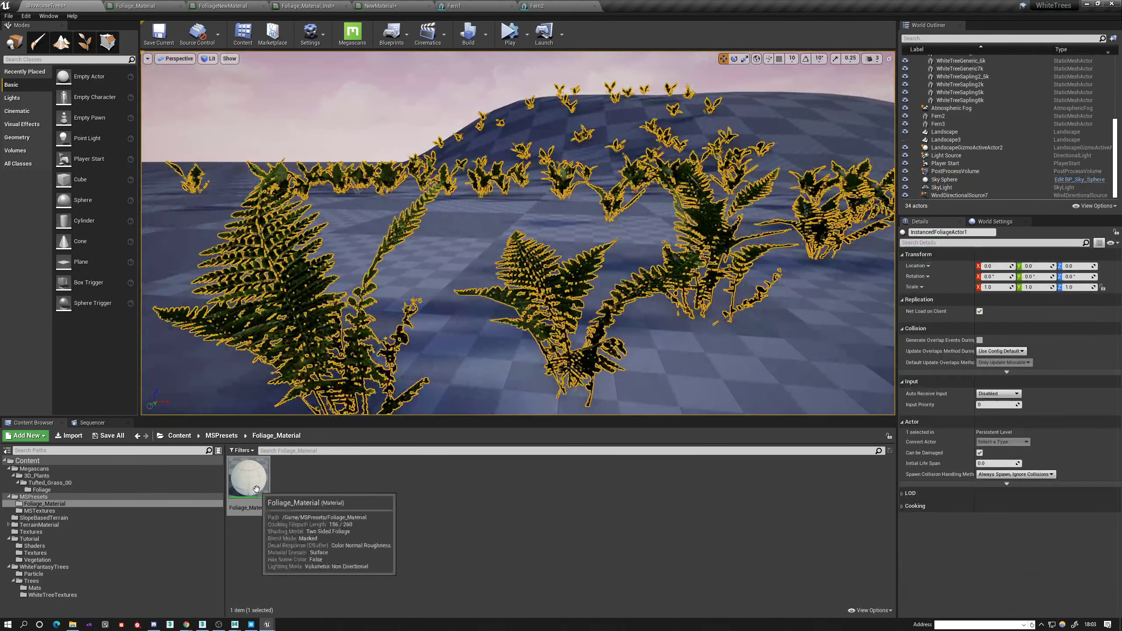
{"action": "right_click_drag", "start_coordinate": [490, 237], "coordinate": [441, 246]}
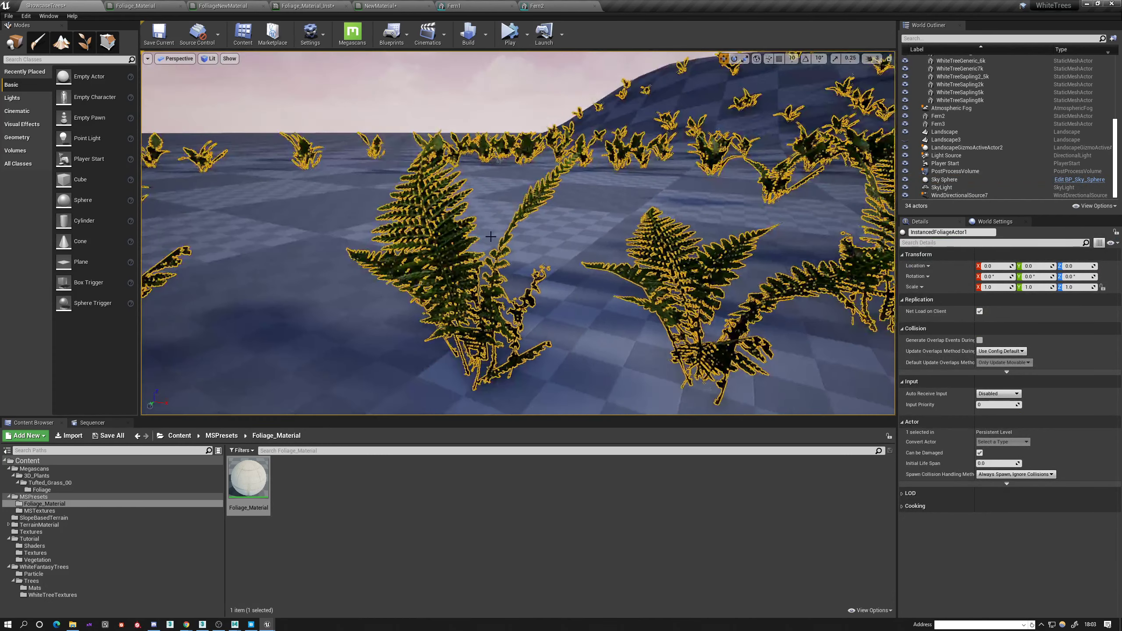
Open Foliage_Material_Inst from the Tutorial Vegetation folder and examine its wind parameters and preview.
{"action": "left_click", "coordinate": [34, 574]}
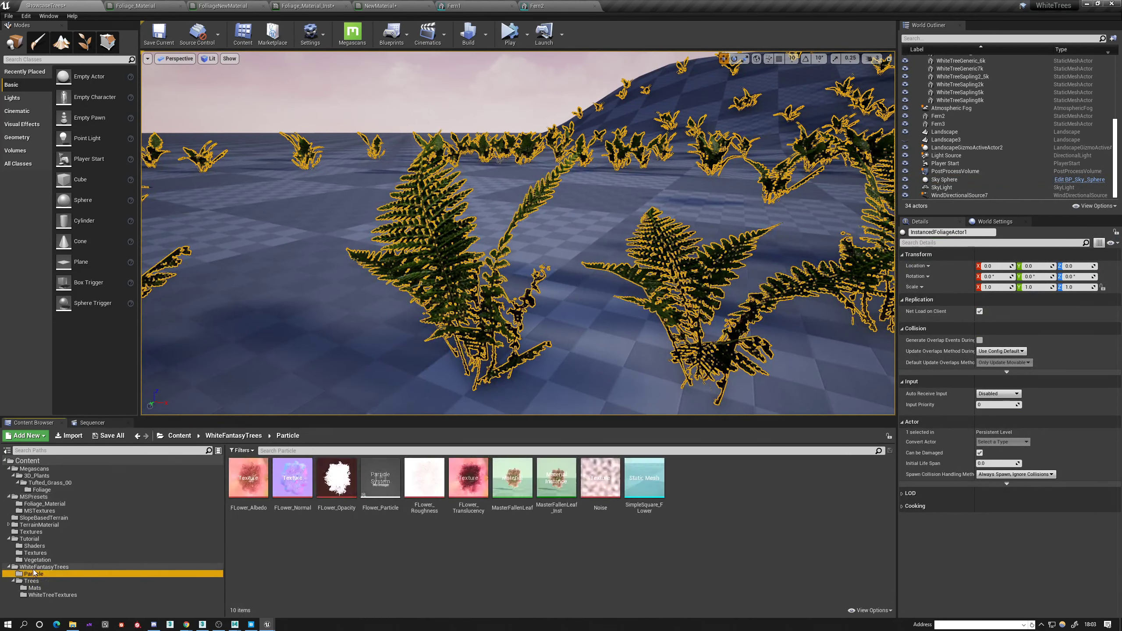
{"action": "left_click", "coordinate": [35, 561]}
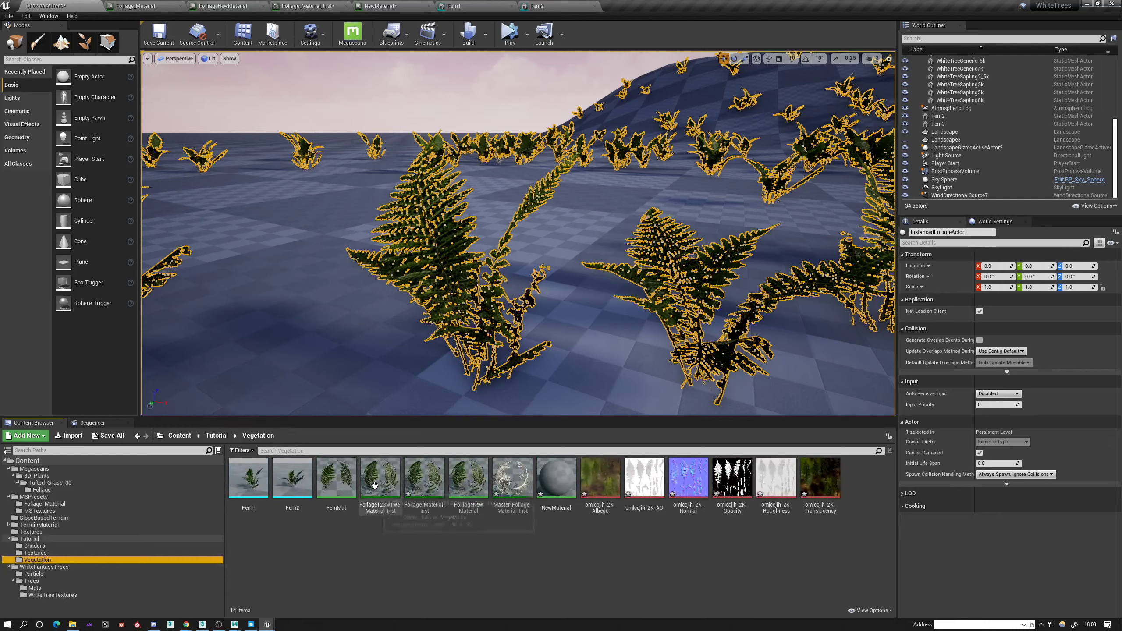
{"action": "double_click", "coordinate": [424, 480]}
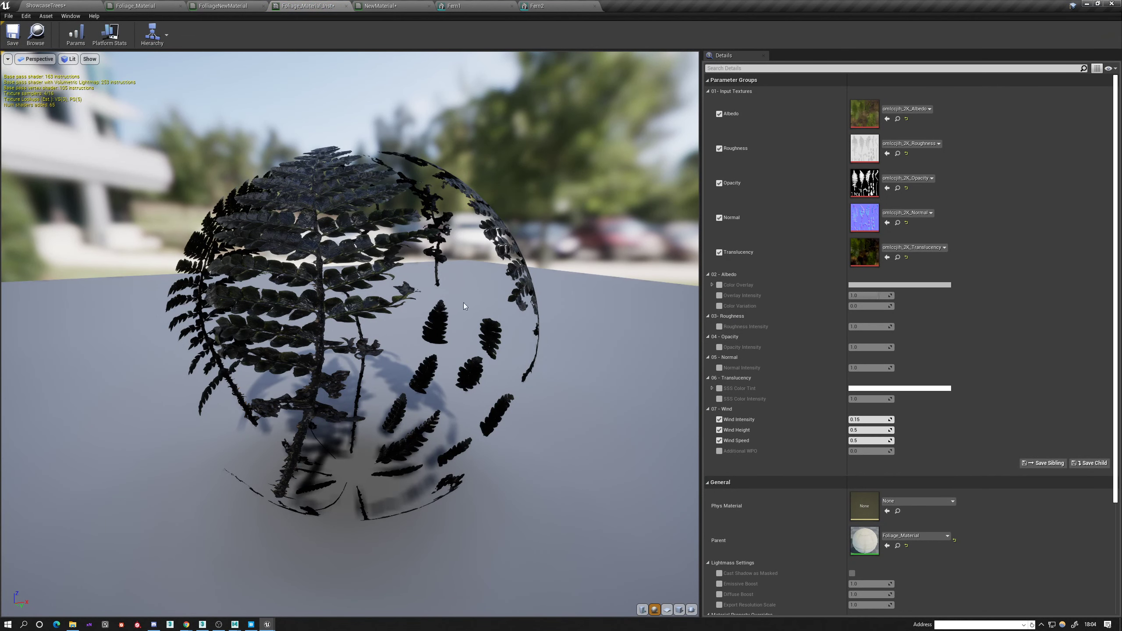
{"action": "left_click_drag", "start_coordinate": [463, 303], "coordinate": [439, 345]}
In Foliage_Material, connect the SimpleGrassWind result directly to World Position Offset in place of the Lerp output, and save the material.
{"action": "left_click", "coordinate": [136, 6]}
{"action": "right_click_drag", "start_coordinate": [558, 274], "coordinate": [500, 319]}
{"action": "scroll", "coordinate": [500, 317], "scroll_direction": "down", "scroll_amount": 3}
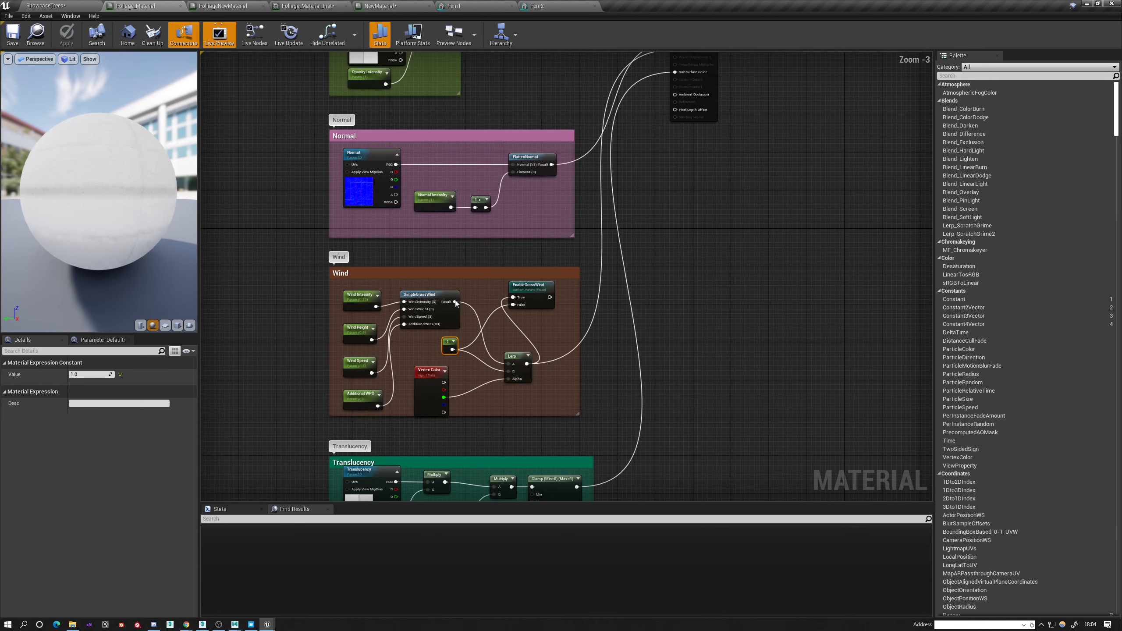
{"action": "left_click_drag", "start_coordinate": [455, 303], "coordinate": [676, 414]}
{"action": "scroll", "coordinate": [663, 425], "scroll_direction": "up", "scroll_amount": 3}
{"action": "left_click_drag", "start_coordinate": [689, 405], "coordinate": [689, 405]}
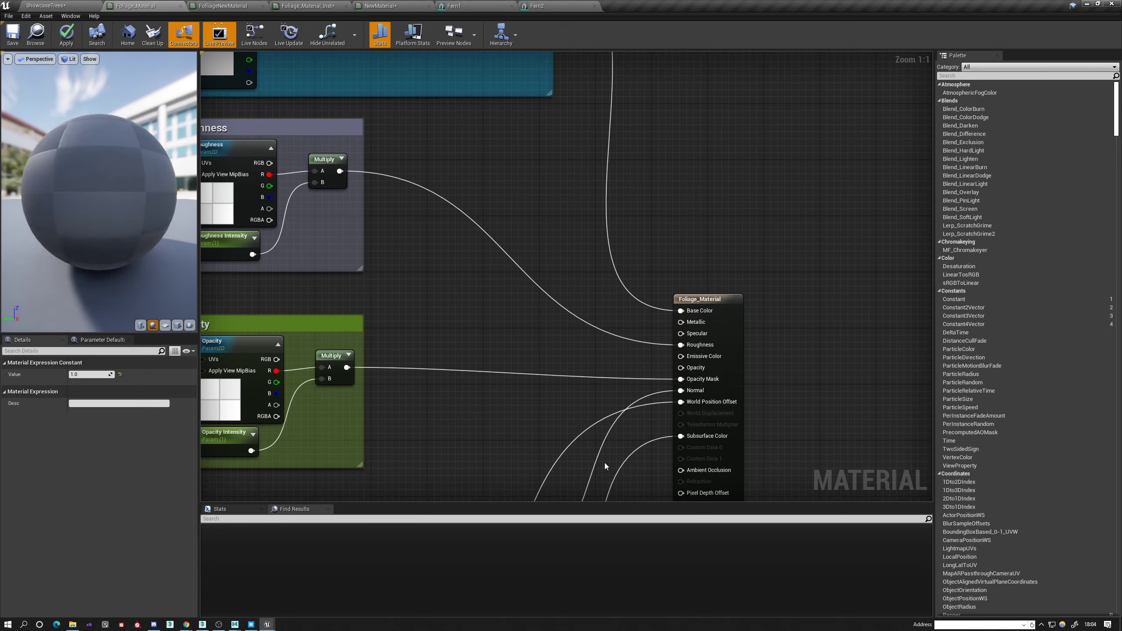
{"action": "right_click_drag", "start_coordinate": [551, 498], "coordinate": [676, 213]}
{"action": "scroll", "coordinate": [668, 201], "scroll_direction": "down", "scroll_amount": 2}
{"action": "right_click_drag", "start_coordinate": [507, 446], "coordinate": [550, 335]}
{"action": "scroll", "coordinate": [550, 335], "scroll_direction": "up", "scroll_amount": 2}
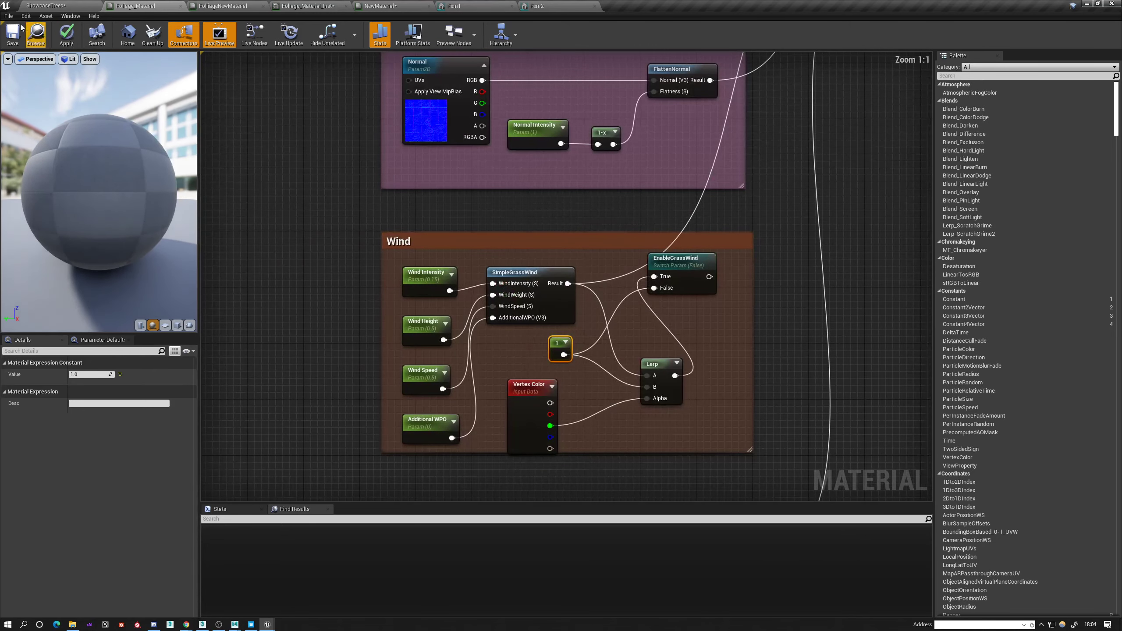
{"action": "left_click", "coordinate": [13, 34]}
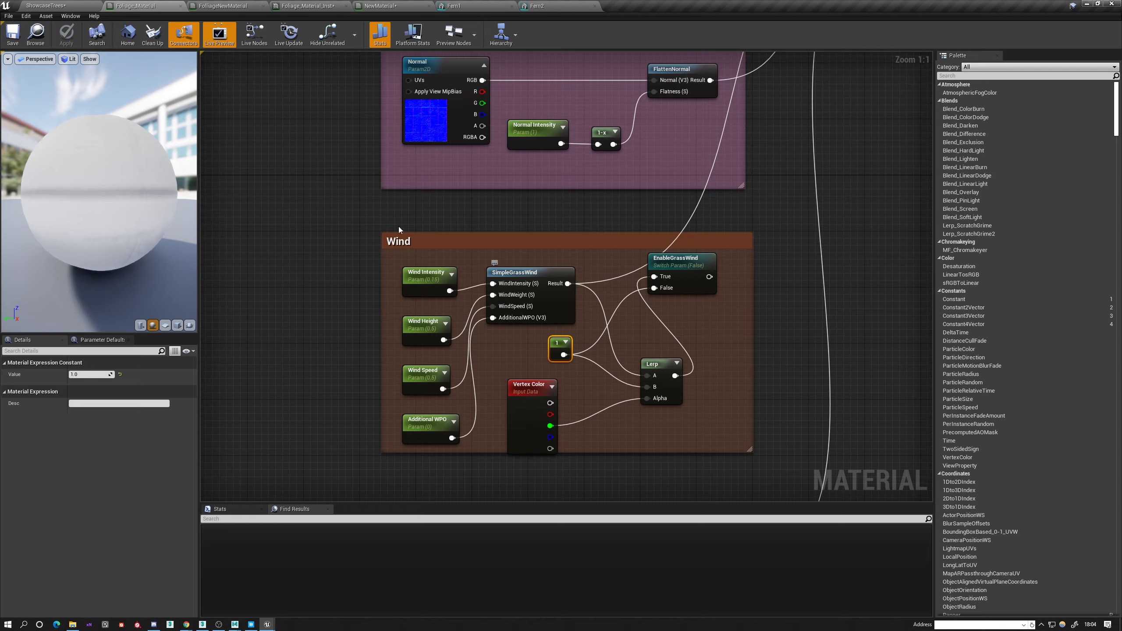
Return to the ShowcaseTrees level, select the Sky Sphere instead of the foliage actor, and examine the ferns' wind motion from several viewpoints.
{"action": "left_click", "coordinate": [36, 4]}
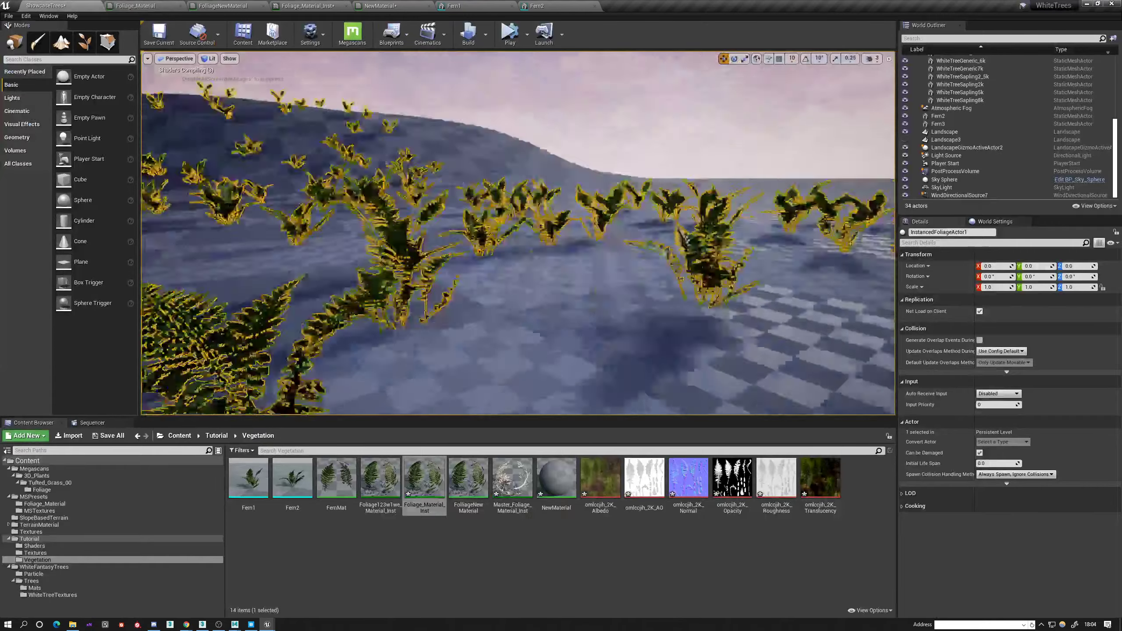
{"action": "right_click_drag", "start_coordinate": [478, 178], "coordinate": [318, 181]}
{"action": "left_click", "coordinate": [478, 178]}
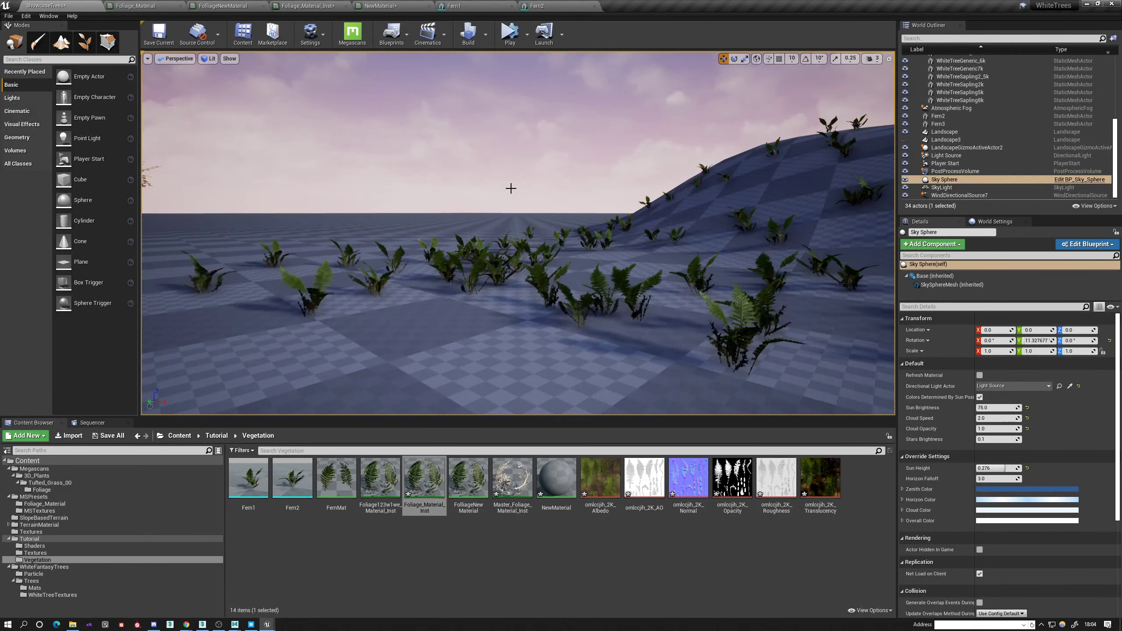
{"action": "right_click_drag", "start_coordinate": [508, 183], "coordinate": [852, 206]}
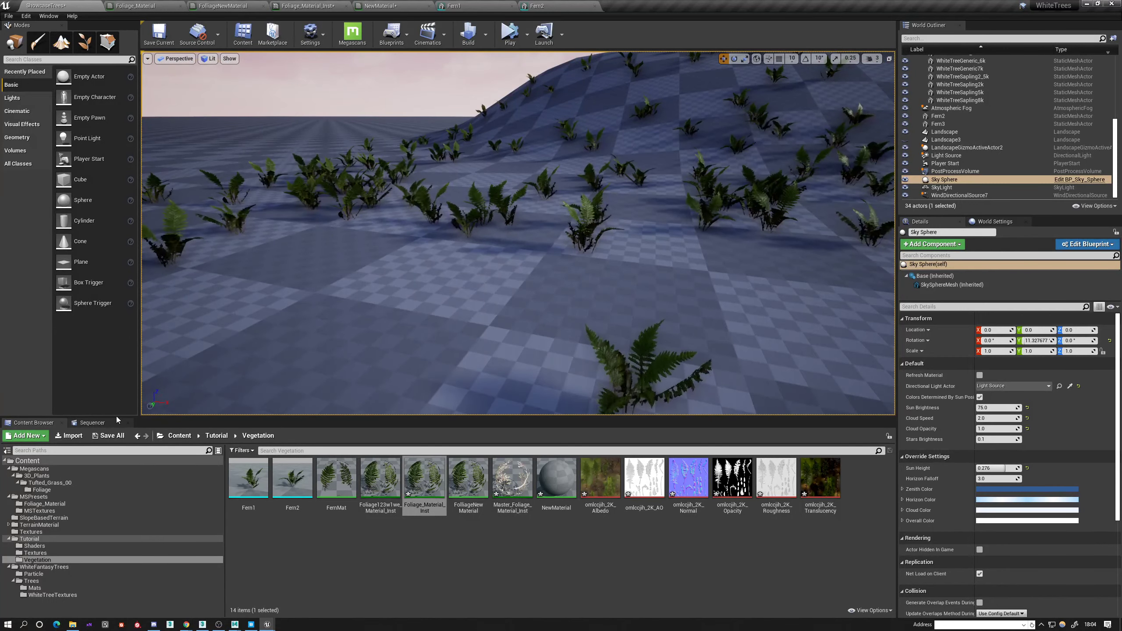
{"action": "right_click_drag", "start_coordinate": [454, 309], "coordinate": [376, 290]}
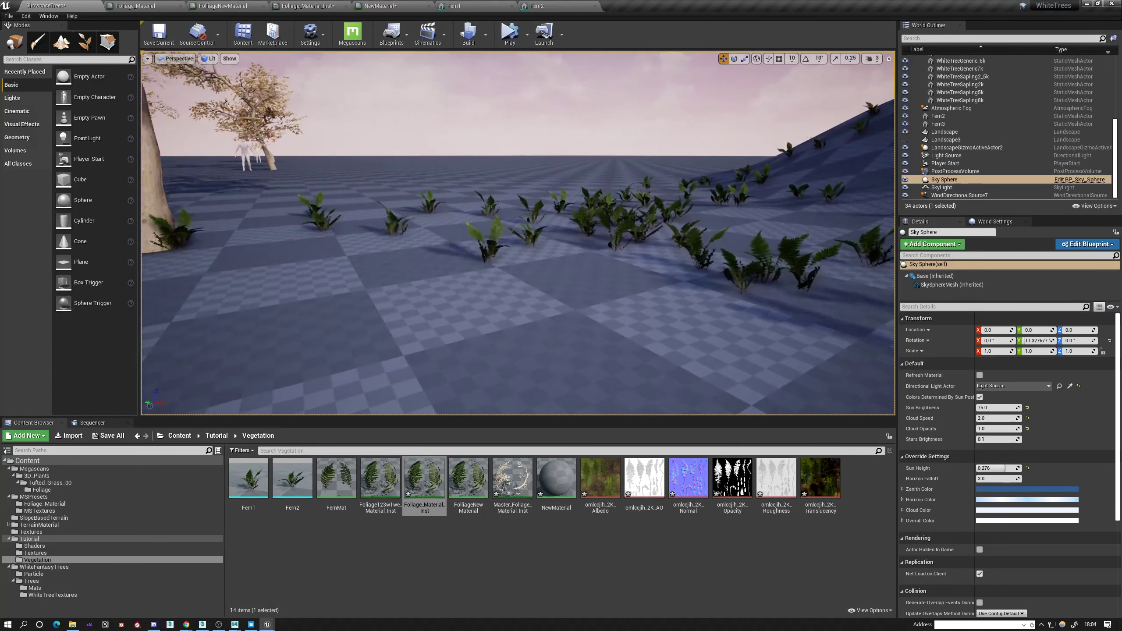
{"action": "right_click_drag", "start_coordinate": [438, 346], "coordinate": [488, 342]}
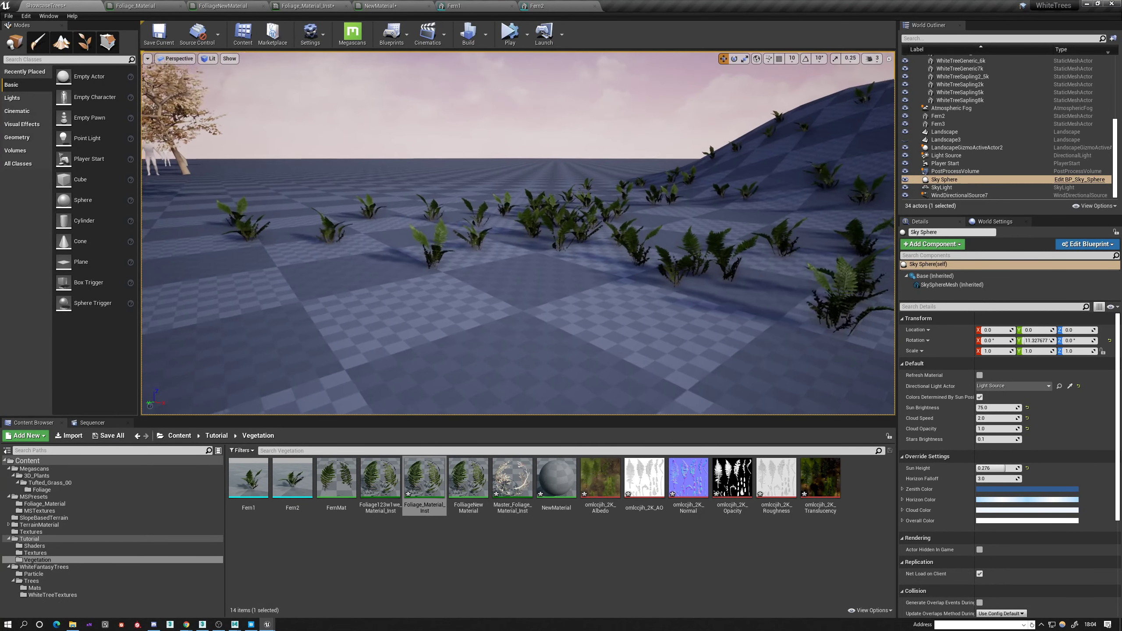